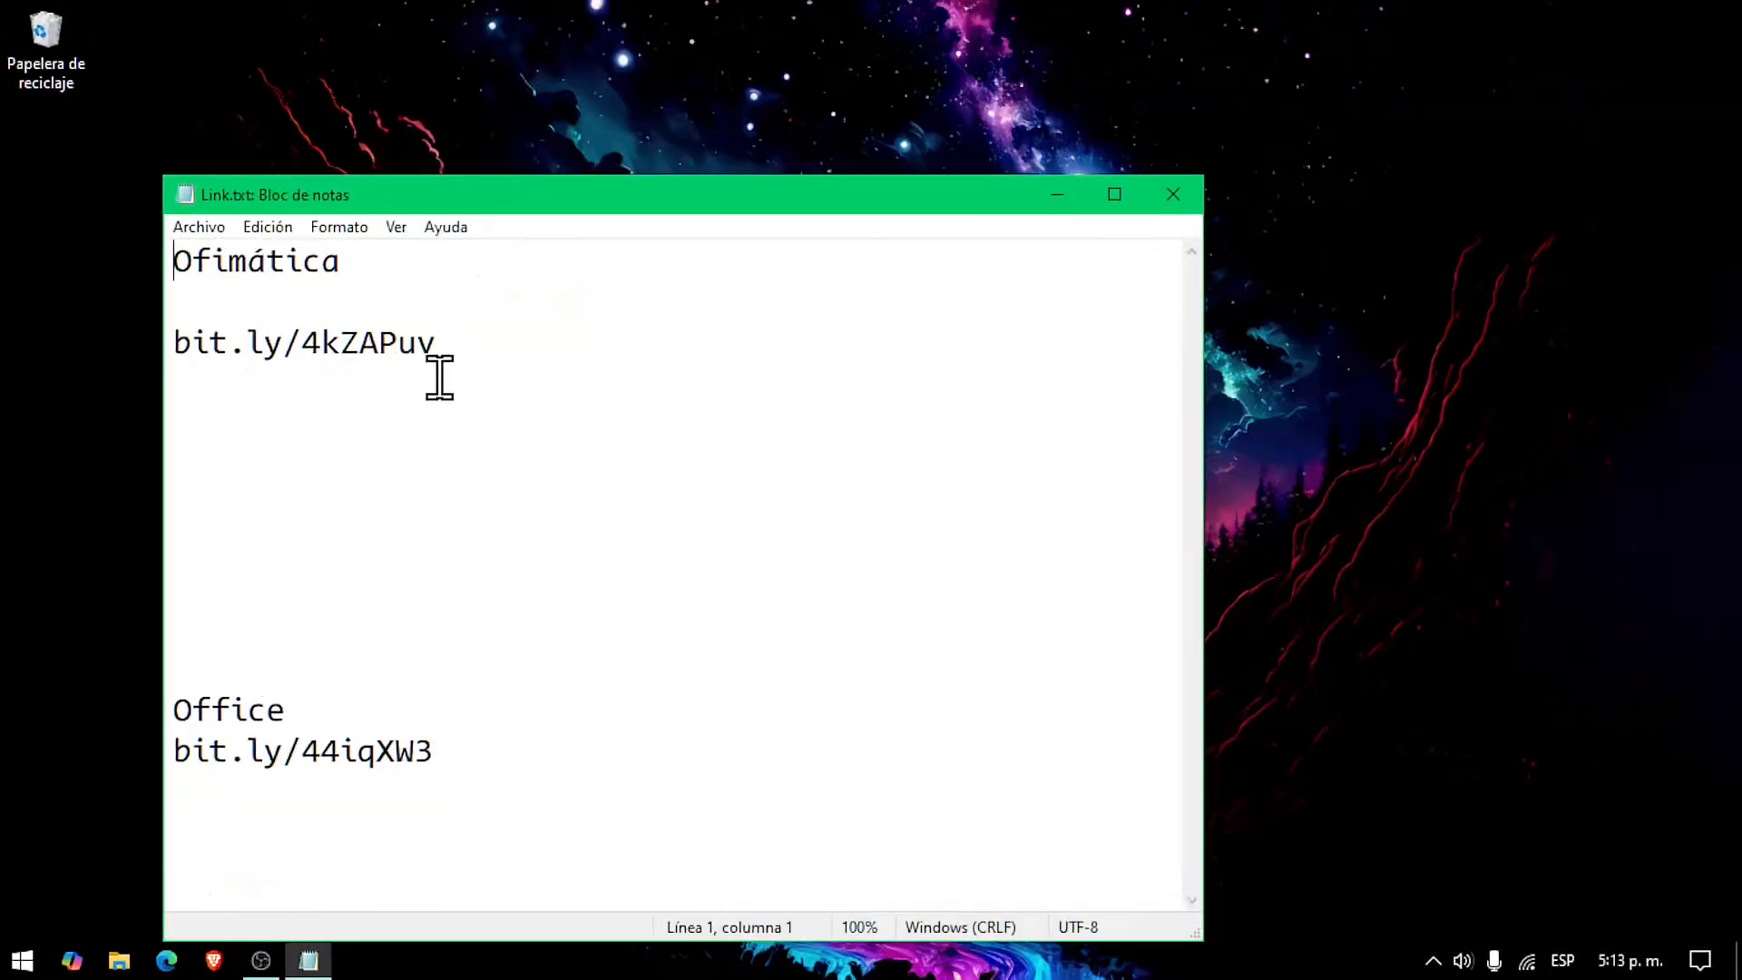
pyautogui.moveTo(731, 263); pyautogui.dragTo(375, 261)
pyautogui.moveTo(260, 340); pyautogui.dragTo(141, 346)
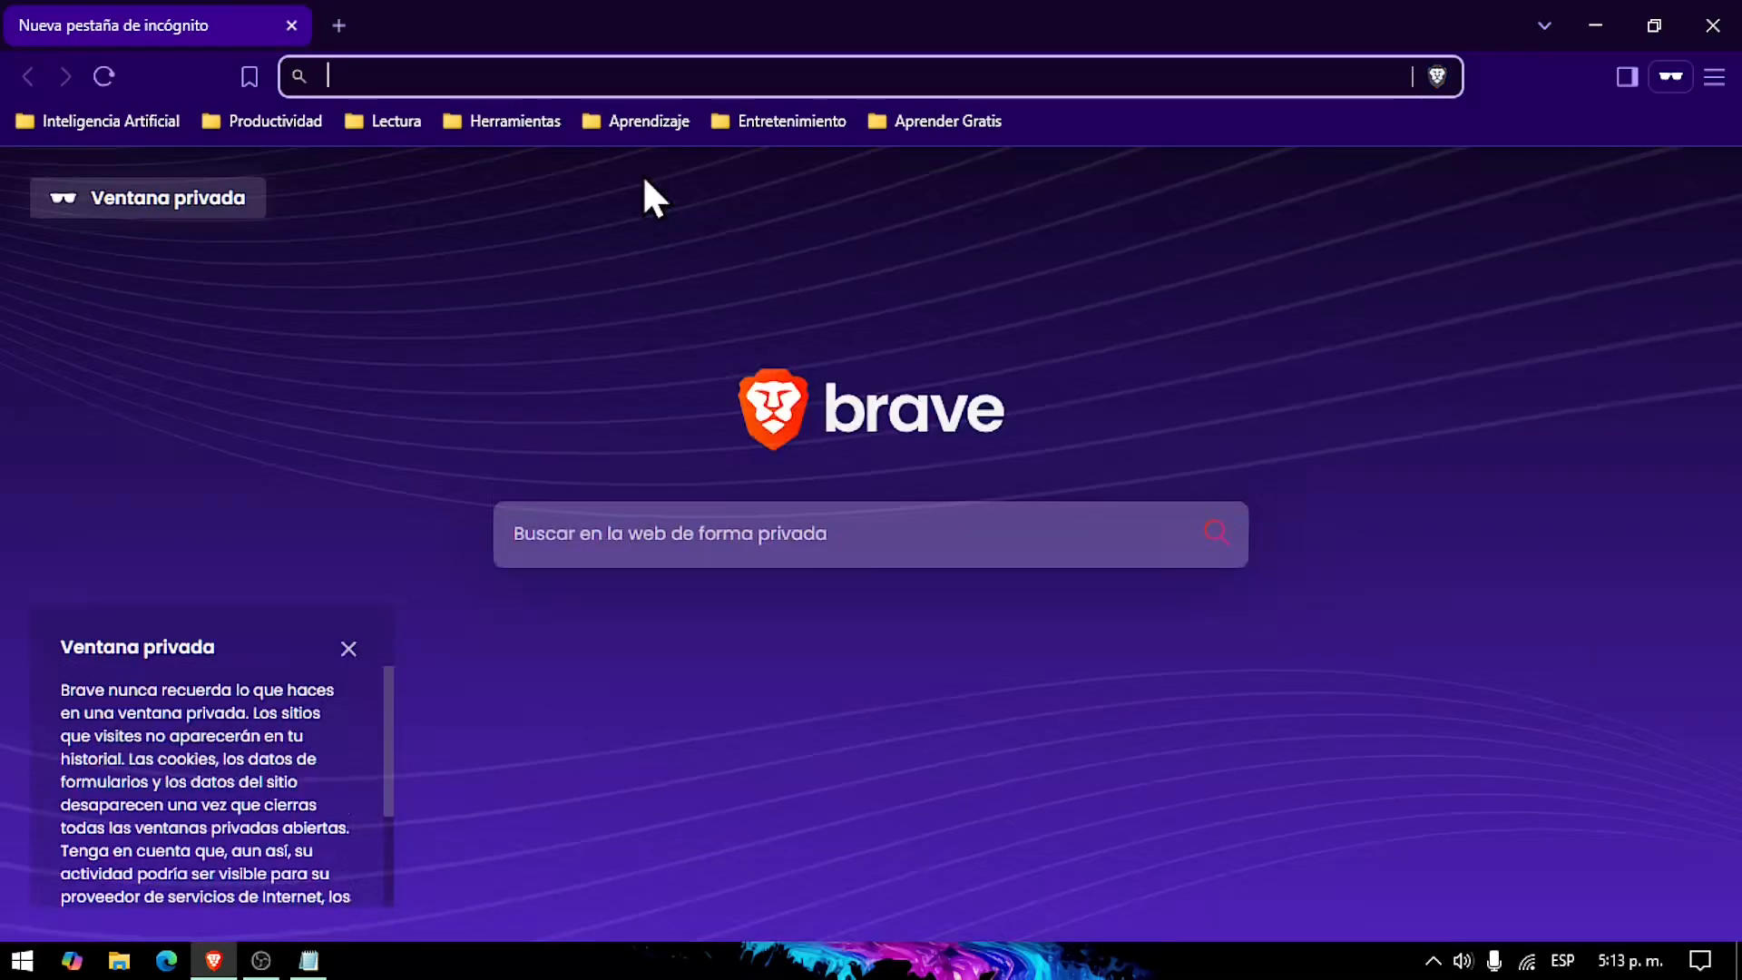
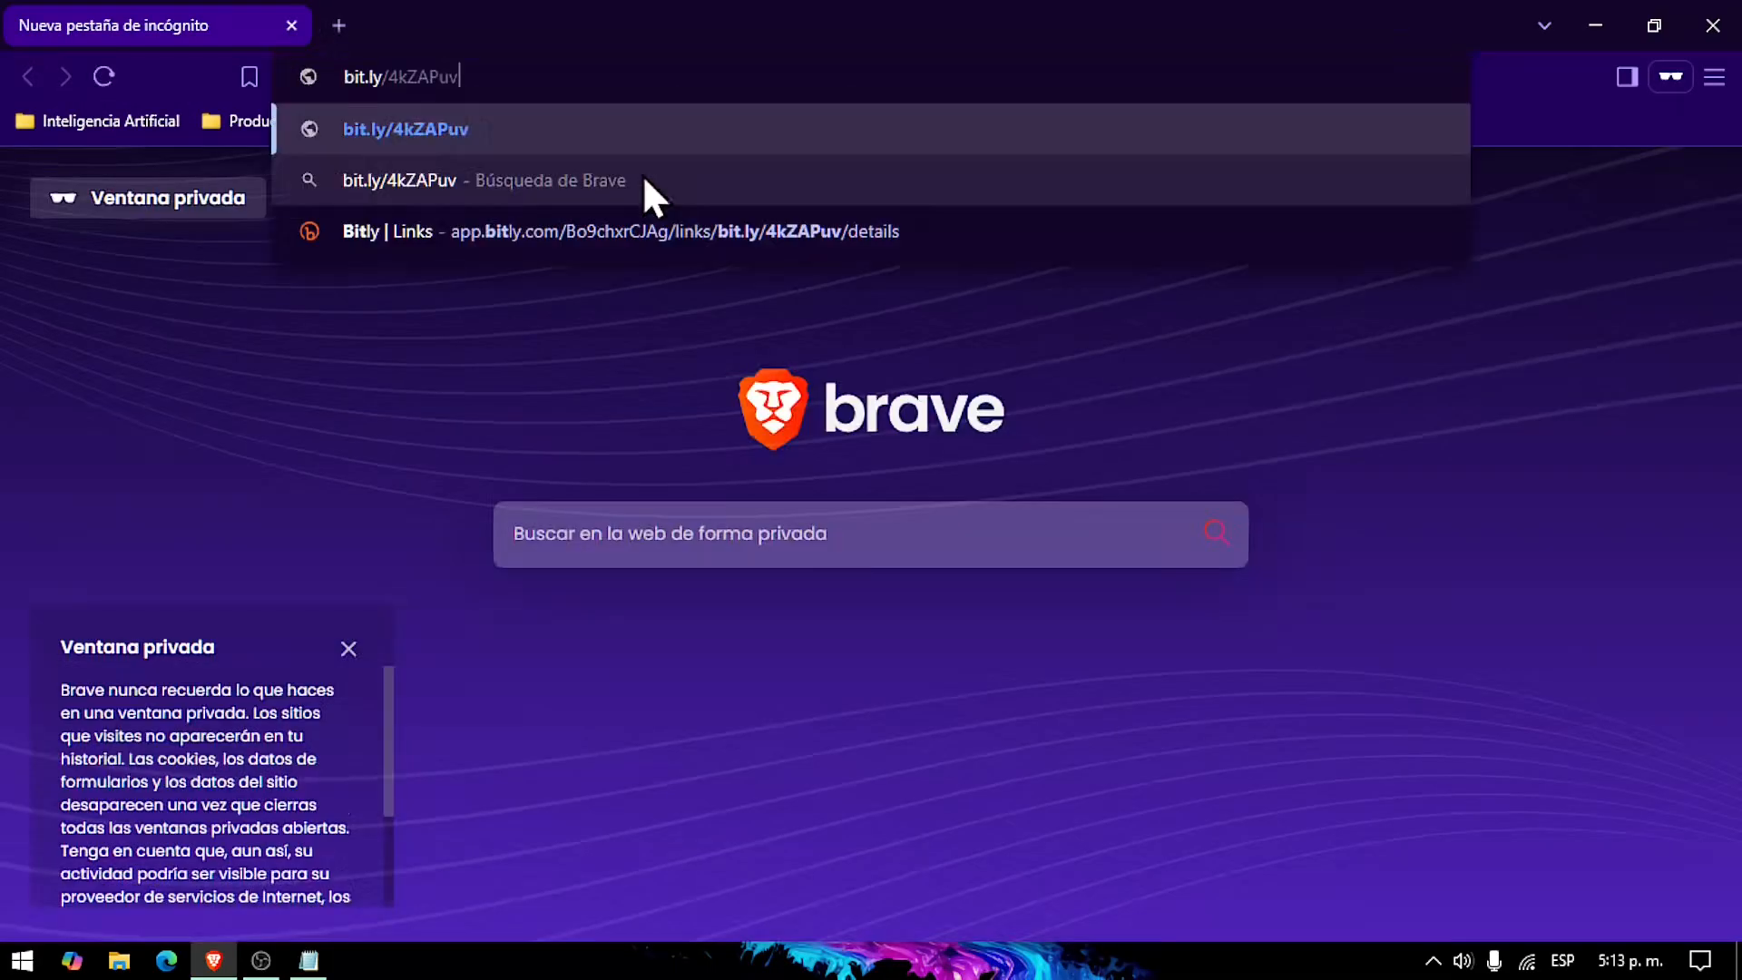
pyautogui.press('Return')
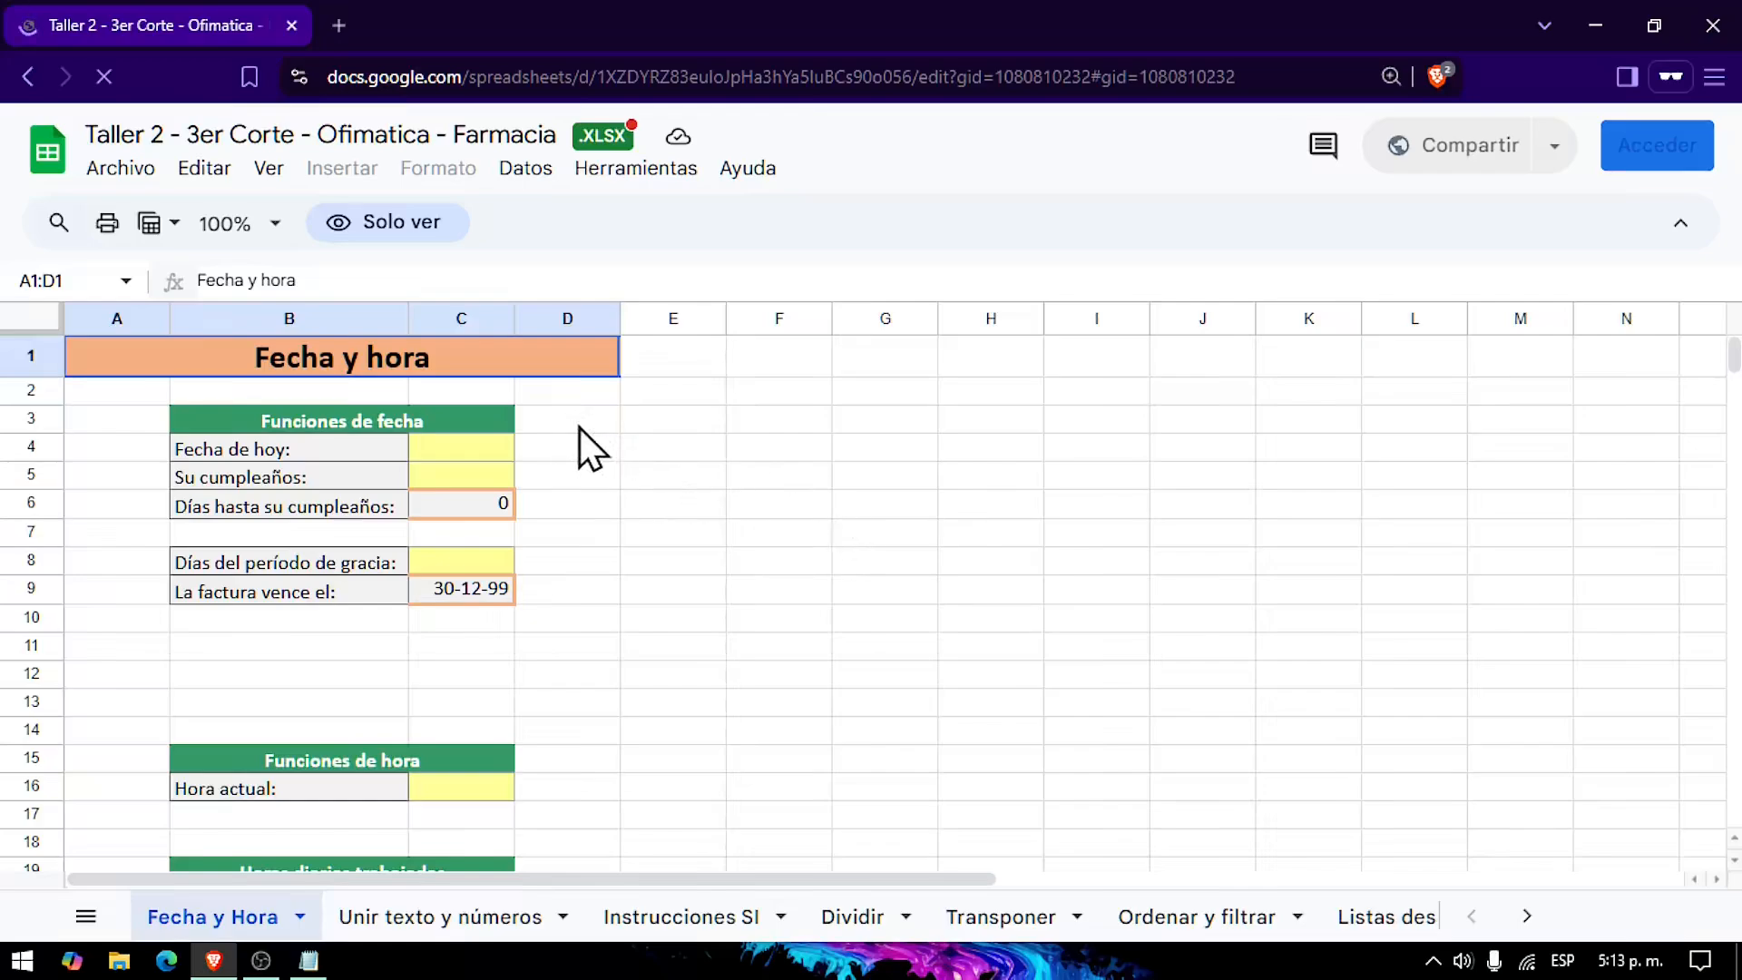
pyautogui.click(123, 173)
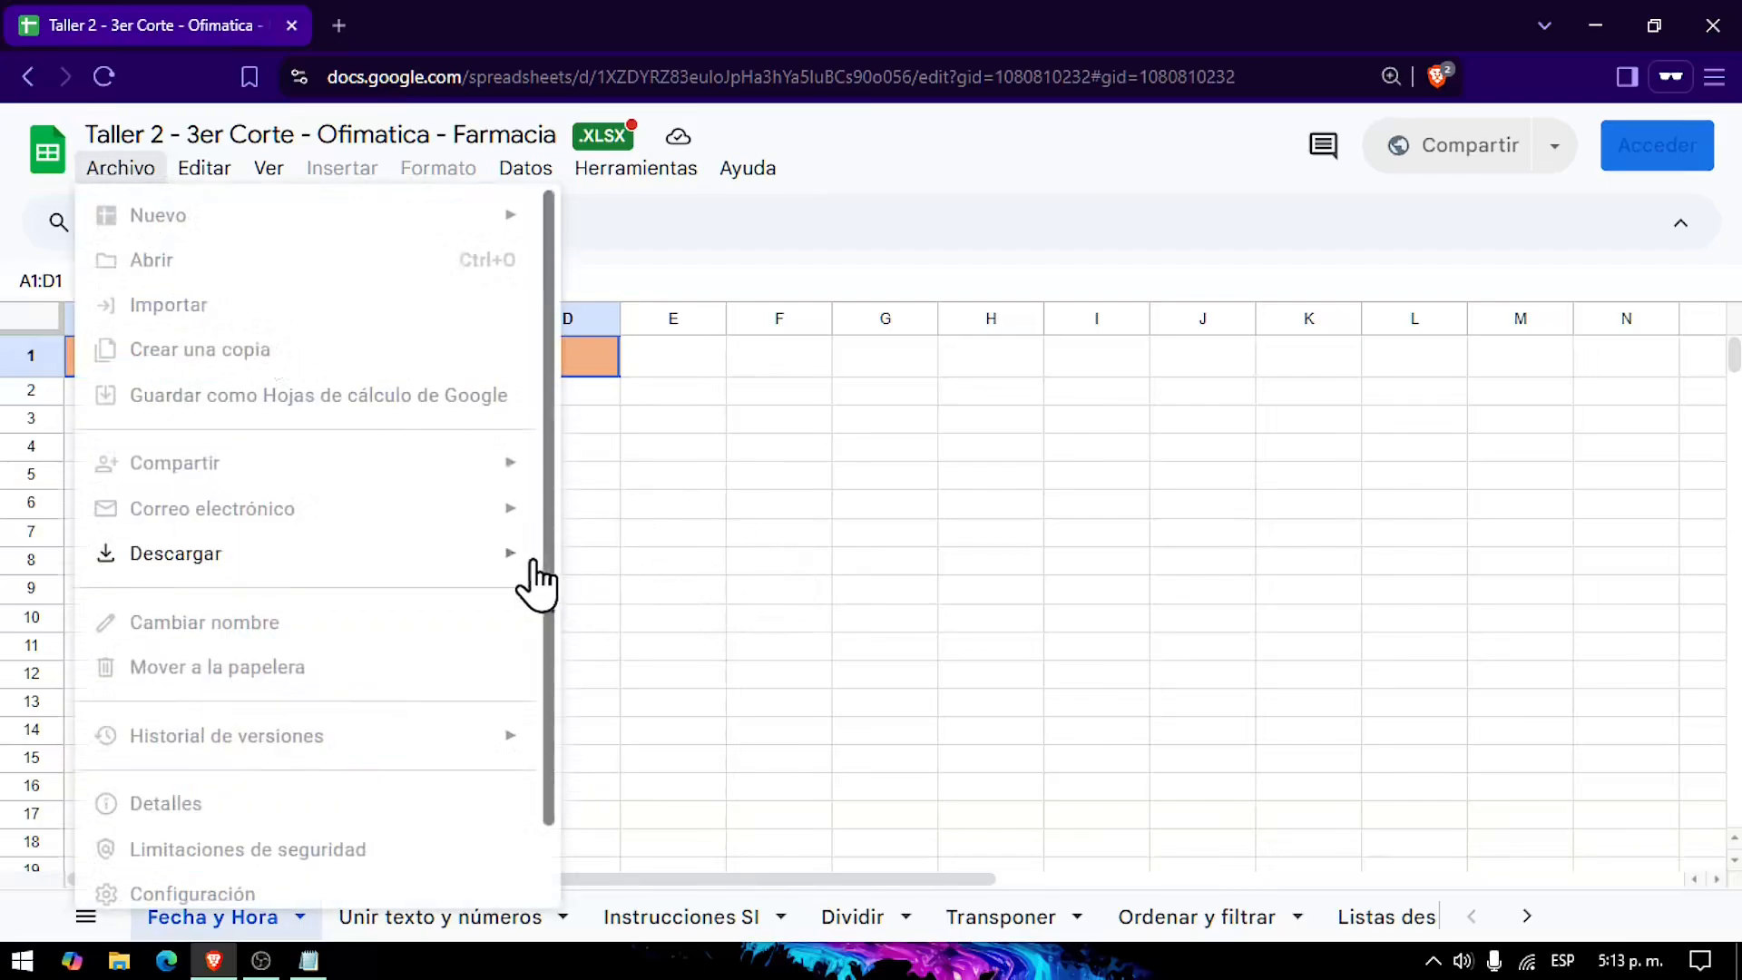
pyautogui.moveTo(529, 564)
pyautogui.click(922, 428)
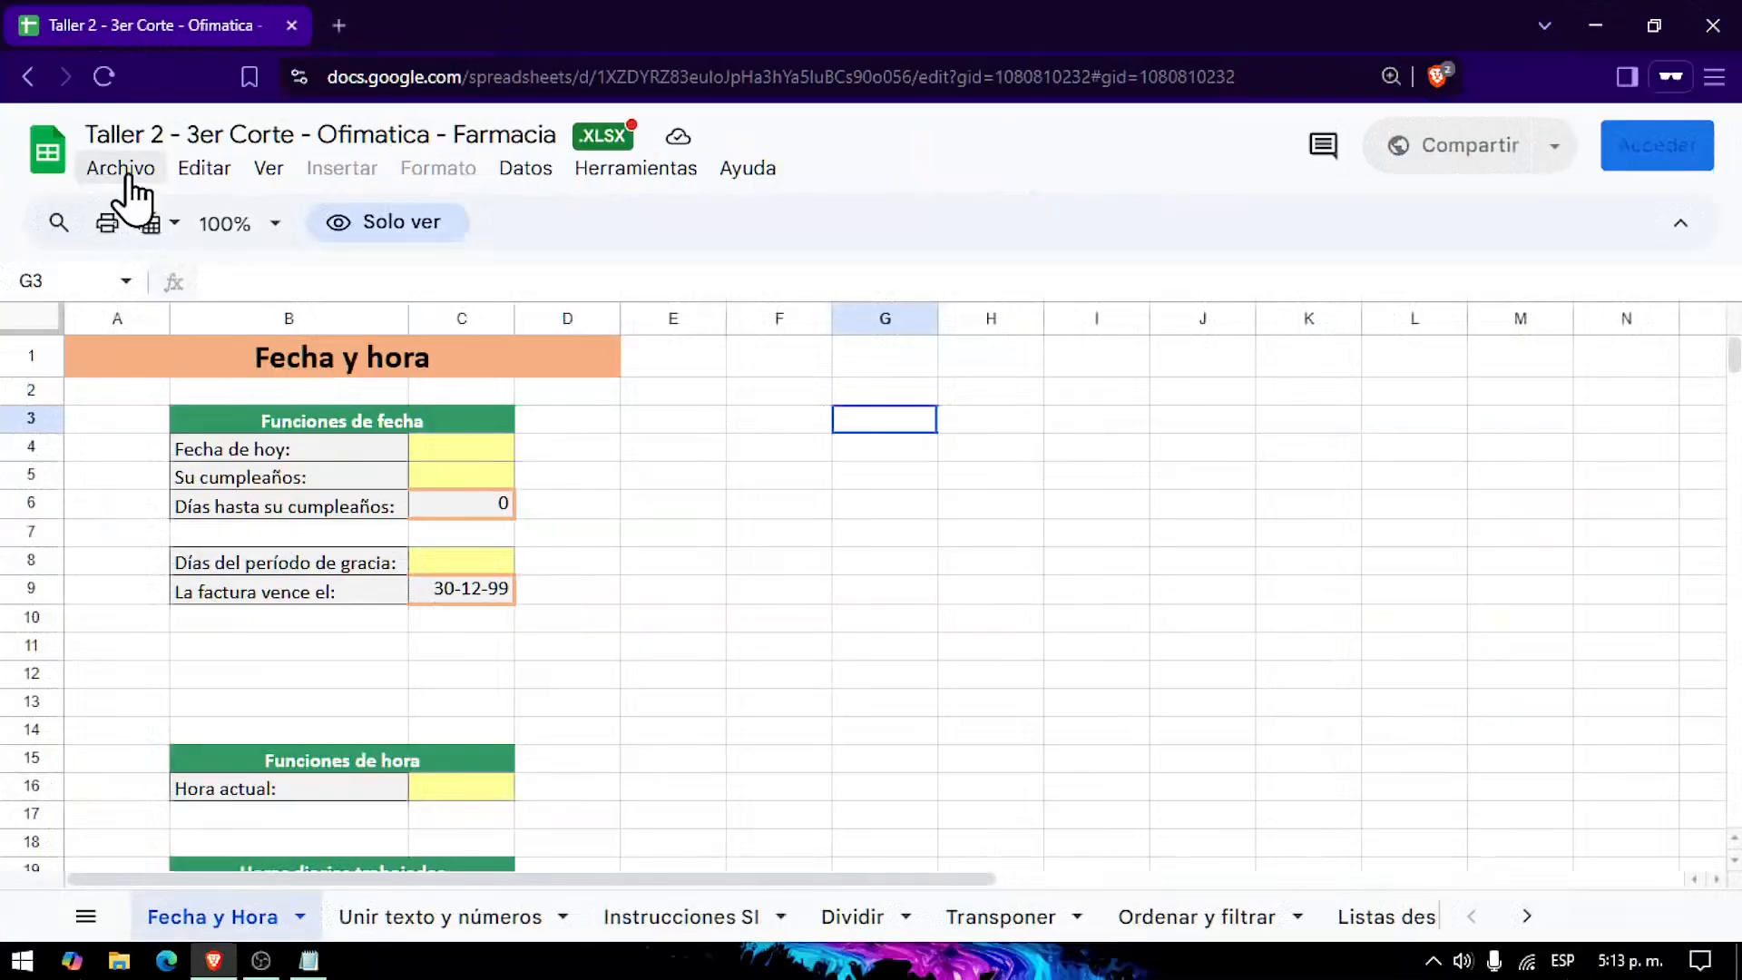
pyautogui.click(243, 228)
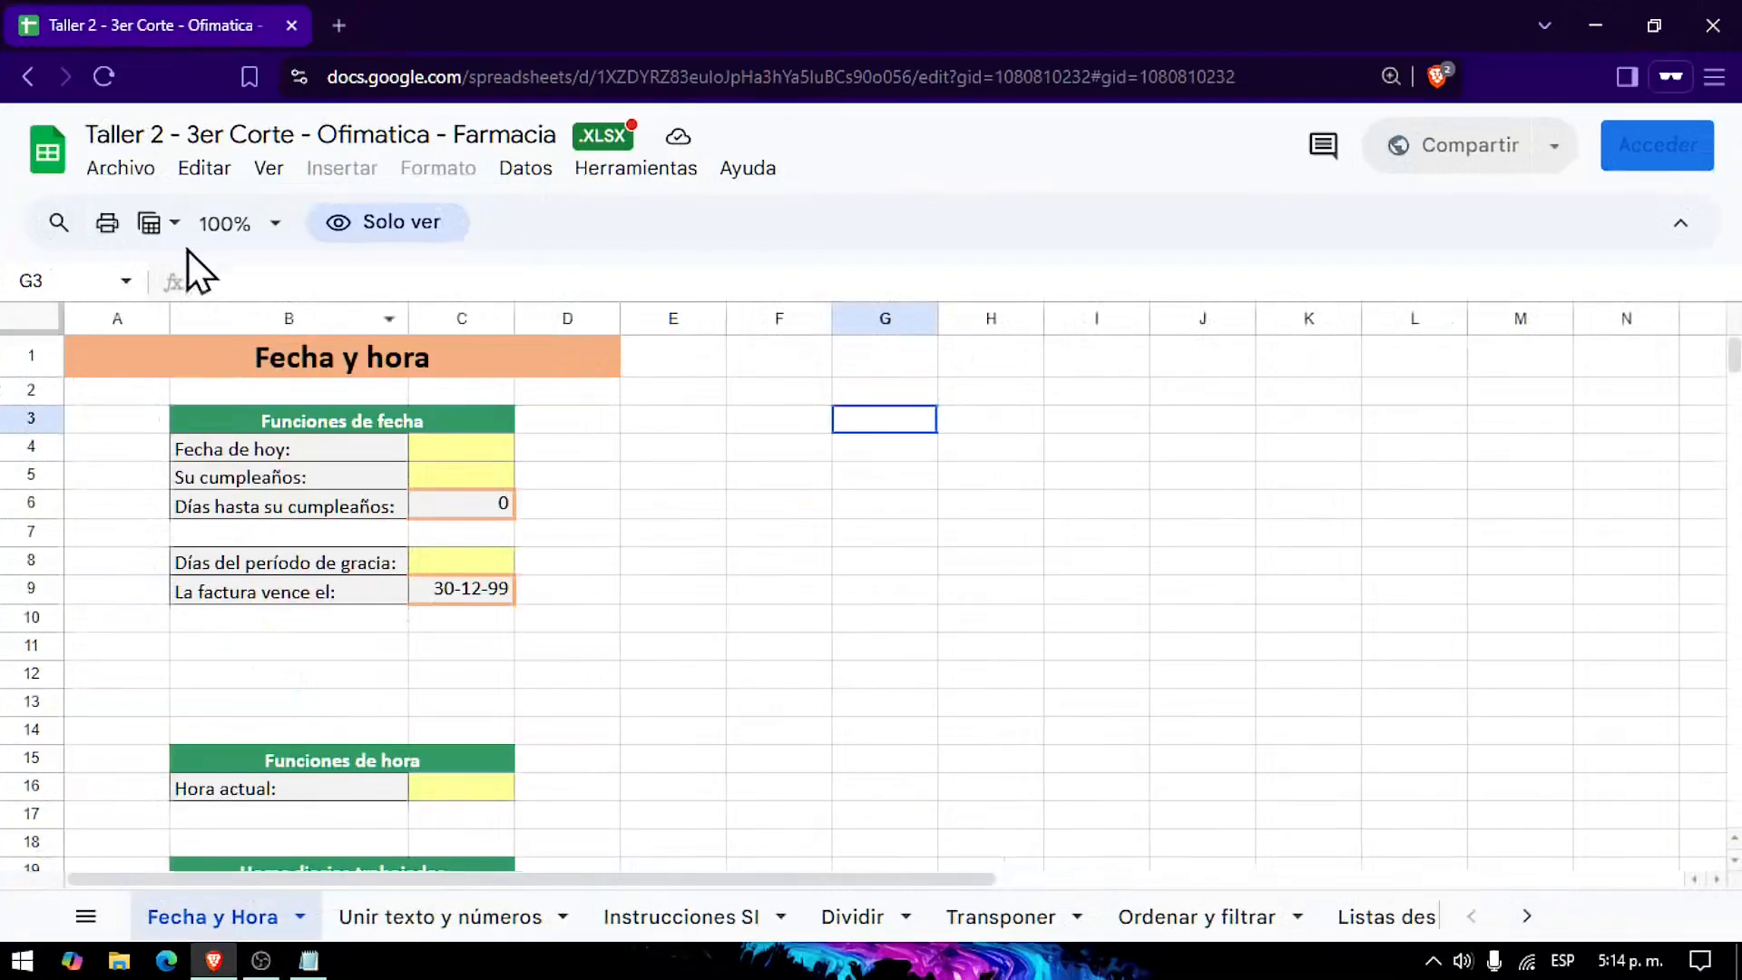
pyautogui.click(116, 169)
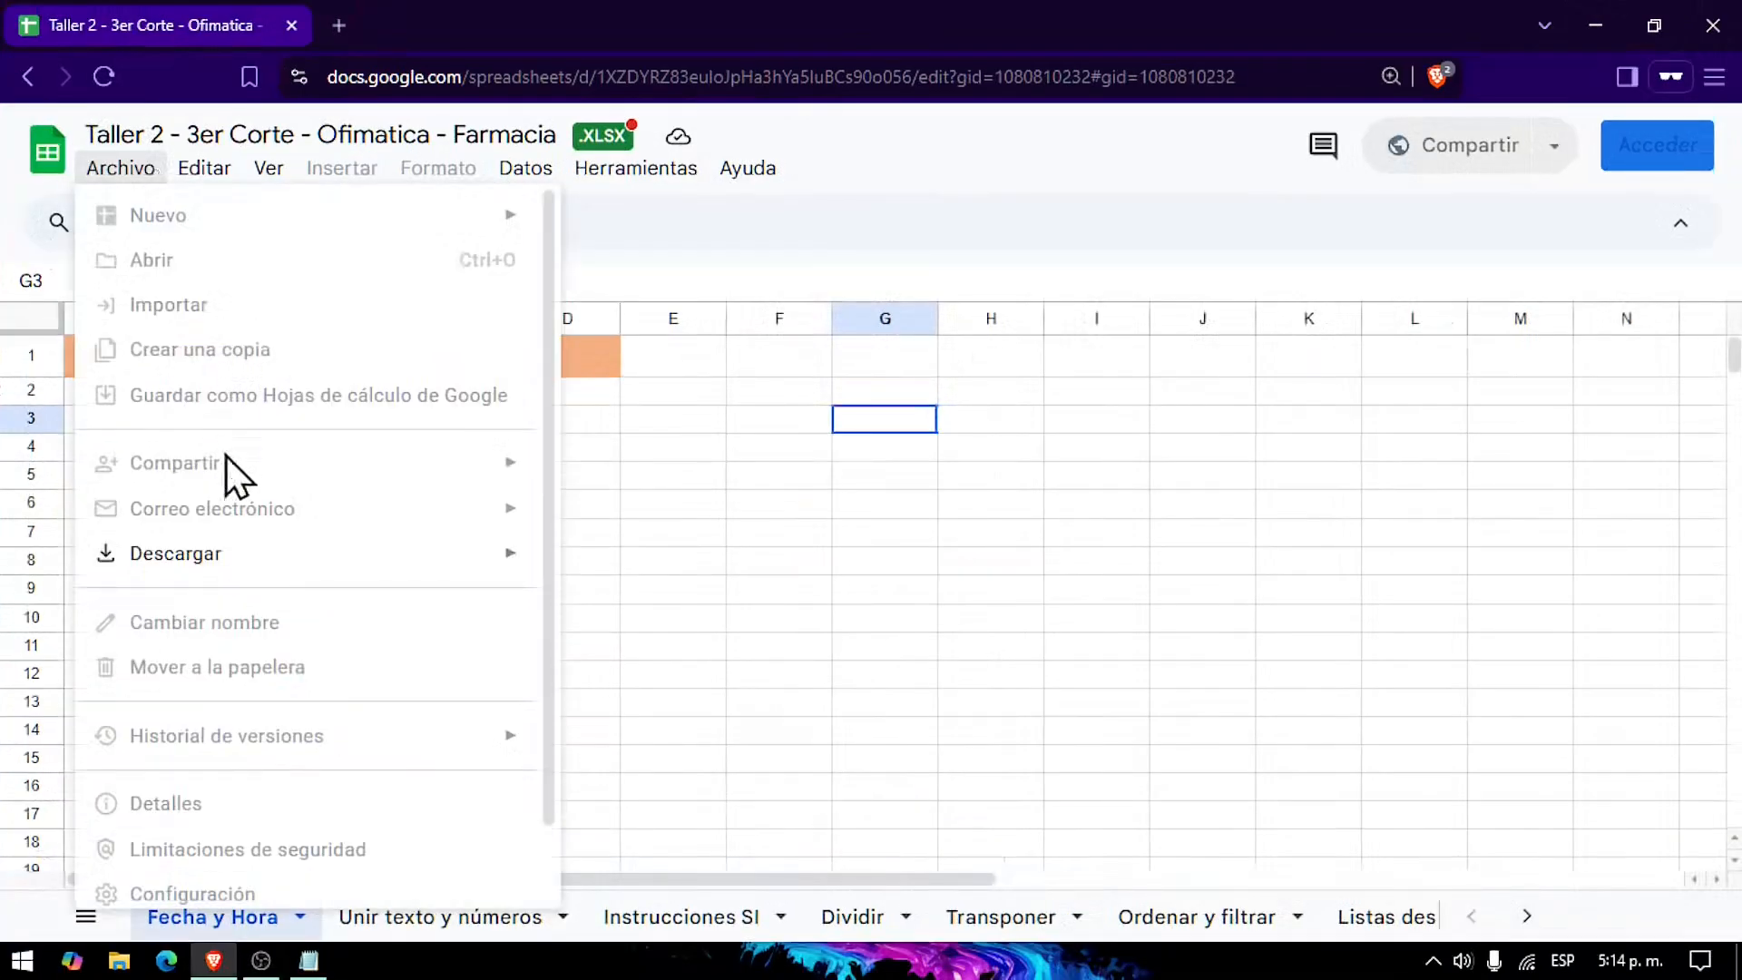
pyautogui.moveTo(322, 558)
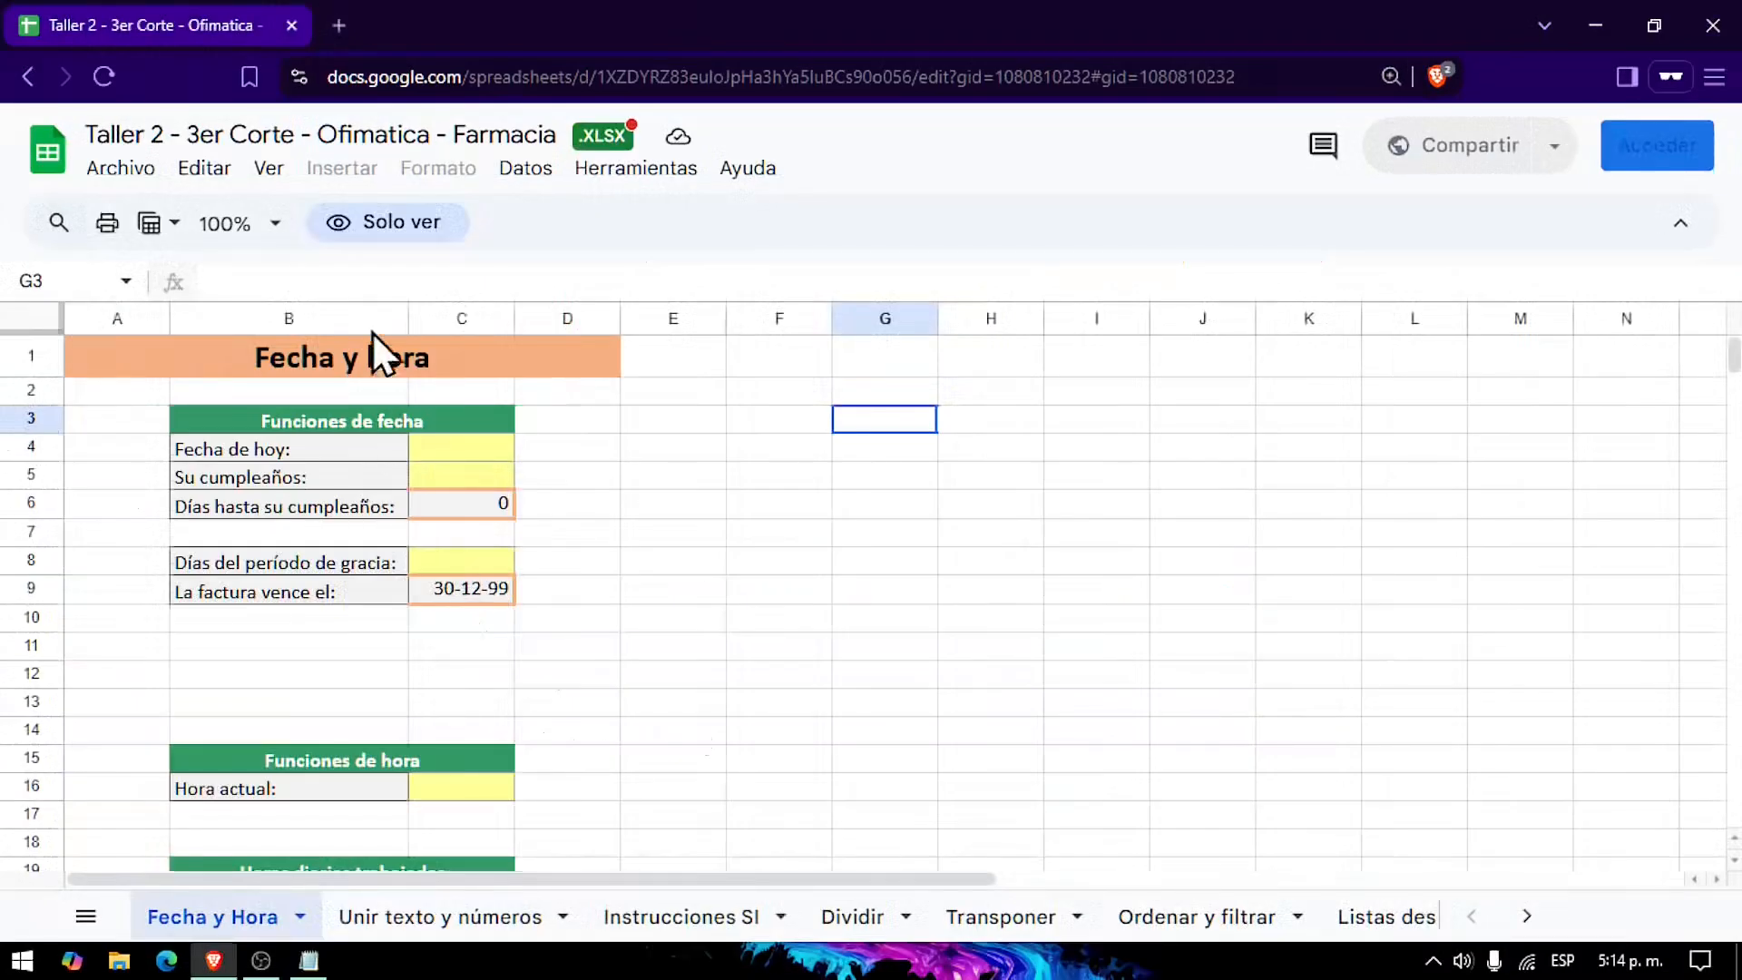
# Step: Download the spreadsheet in Microsoft Excel (.xlsx) format, saving it to the Desktop folder under its suggested name
pyautogui.click(120, 168)
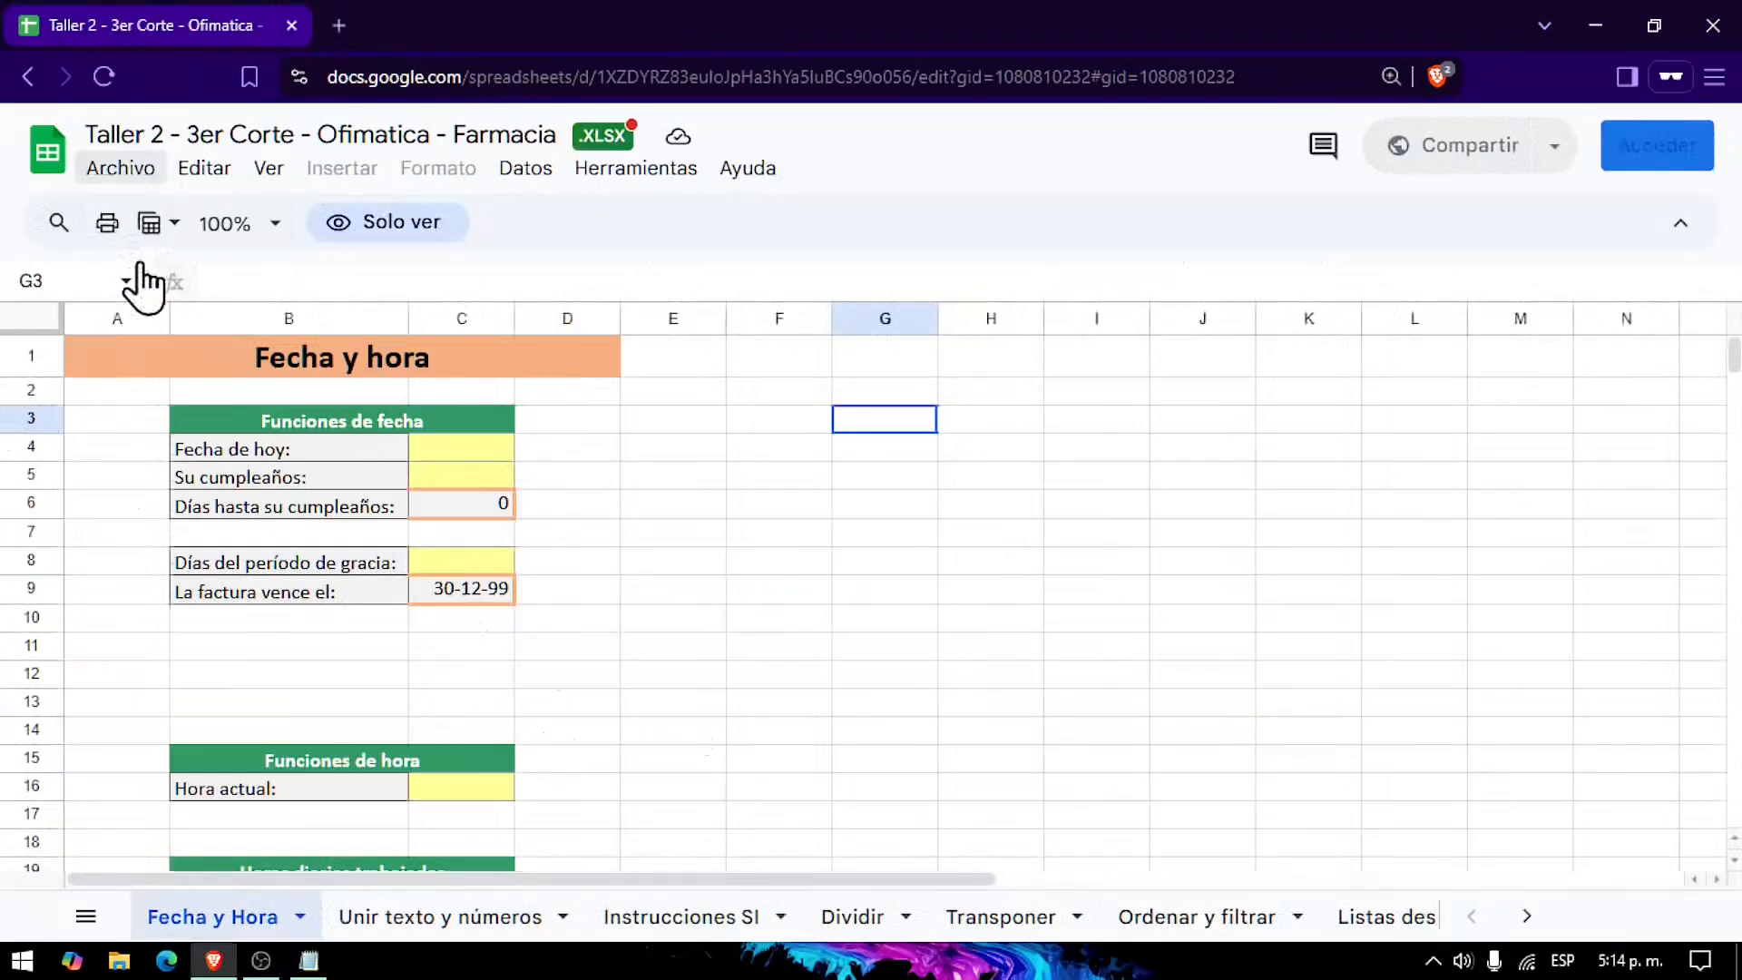
pyautogui.moveTo(302, 570)
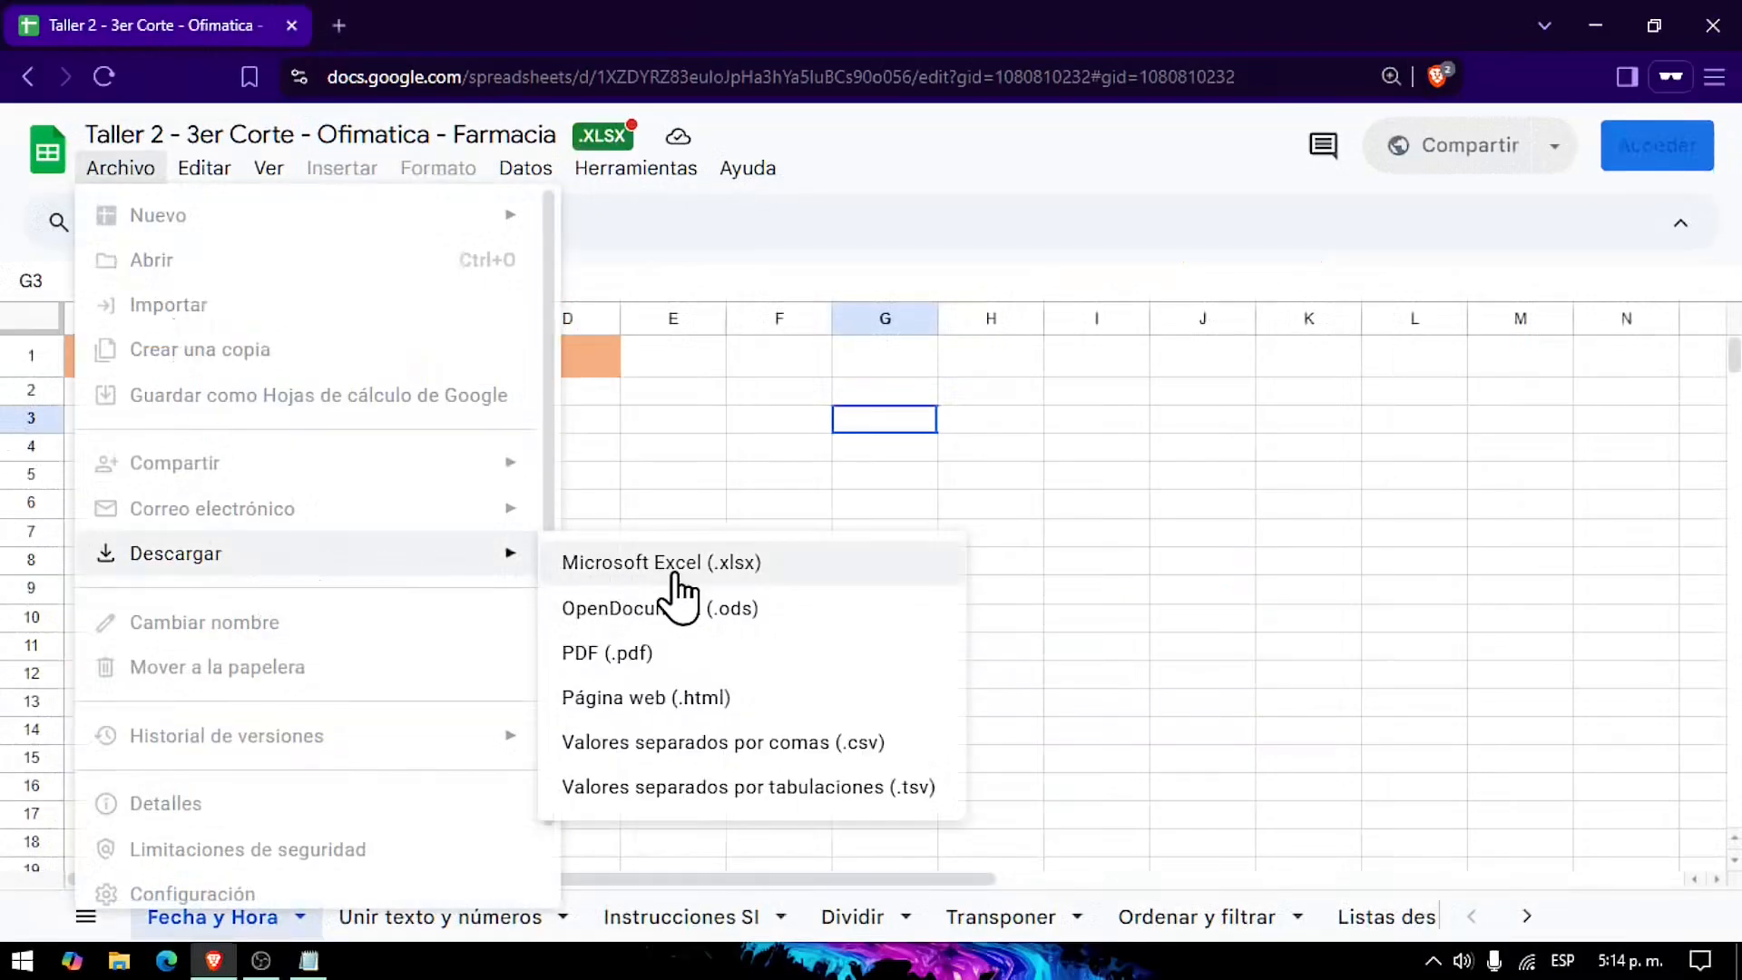
pyautogui.click(675, 570)
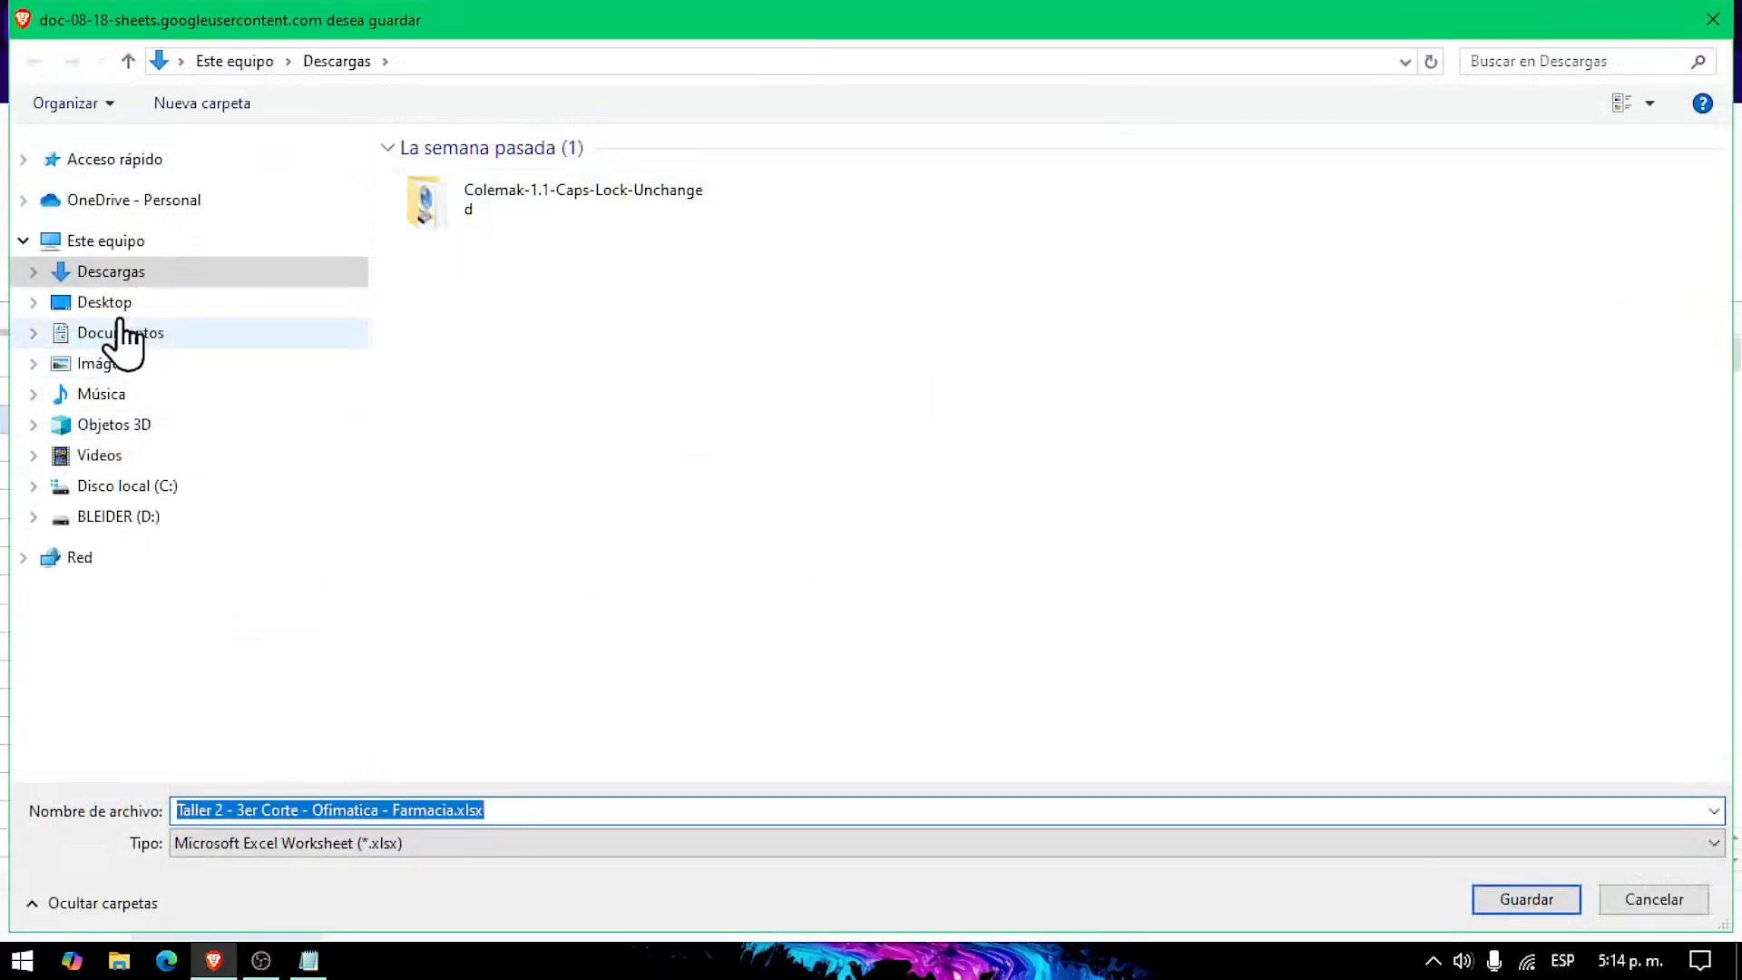
pyautogui.click(167, 312)
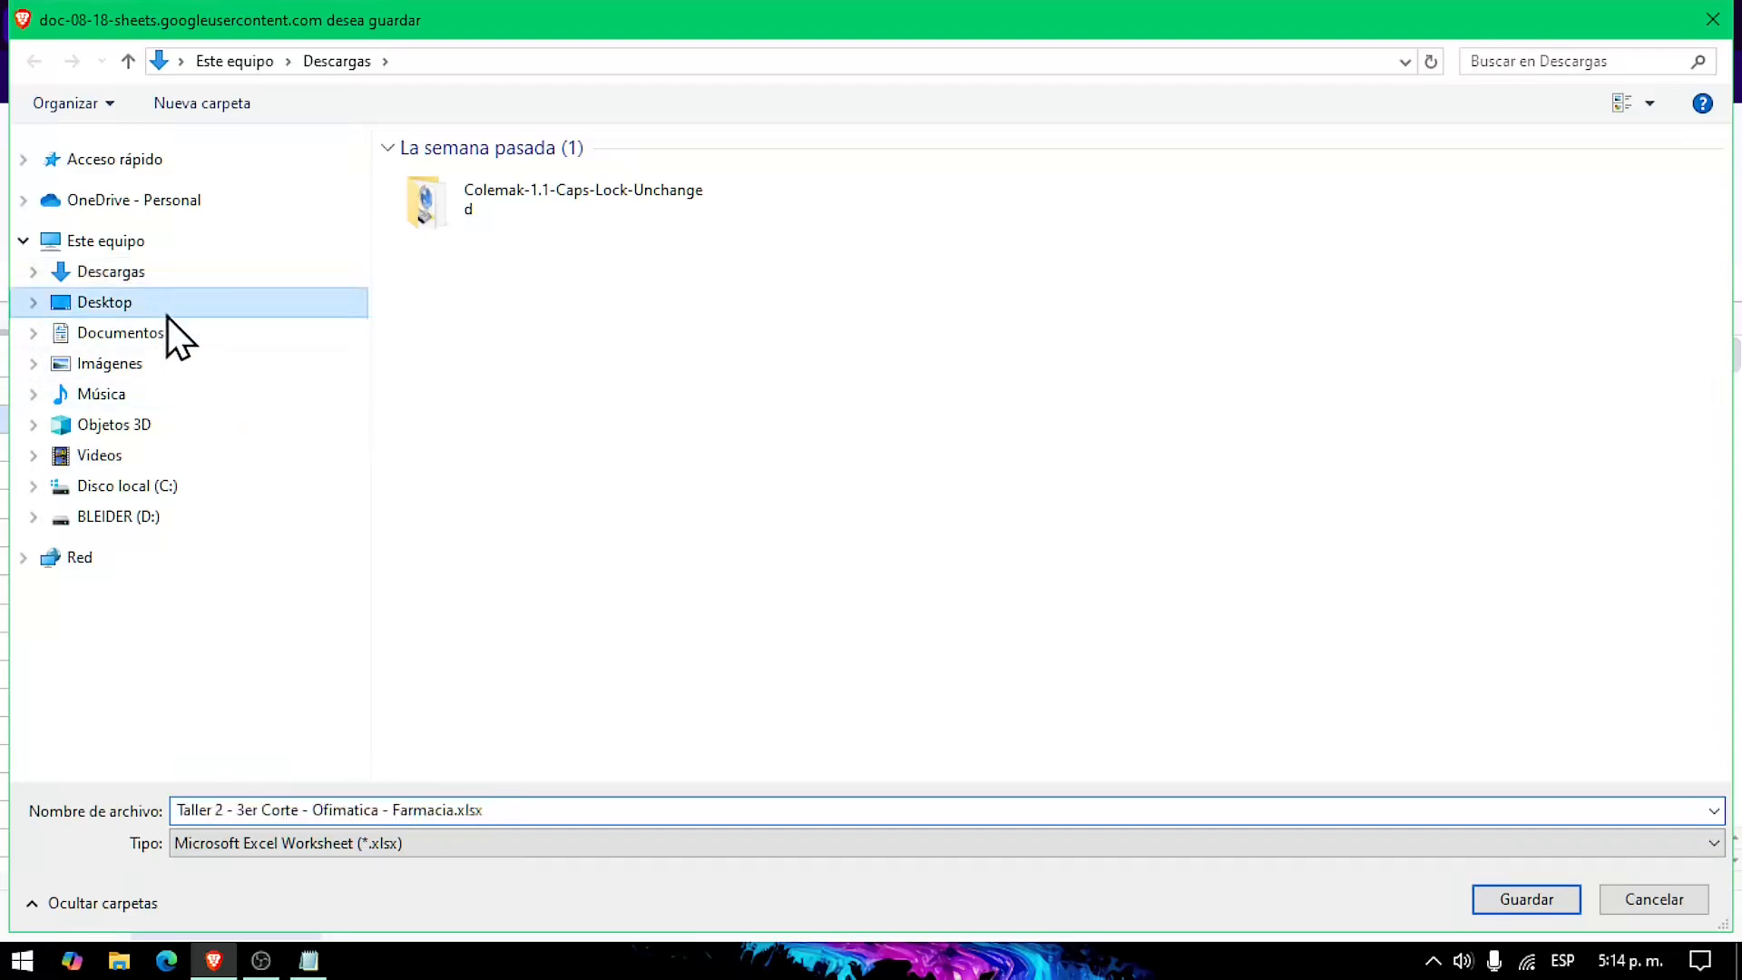
pyautogui.click(1510, 901)
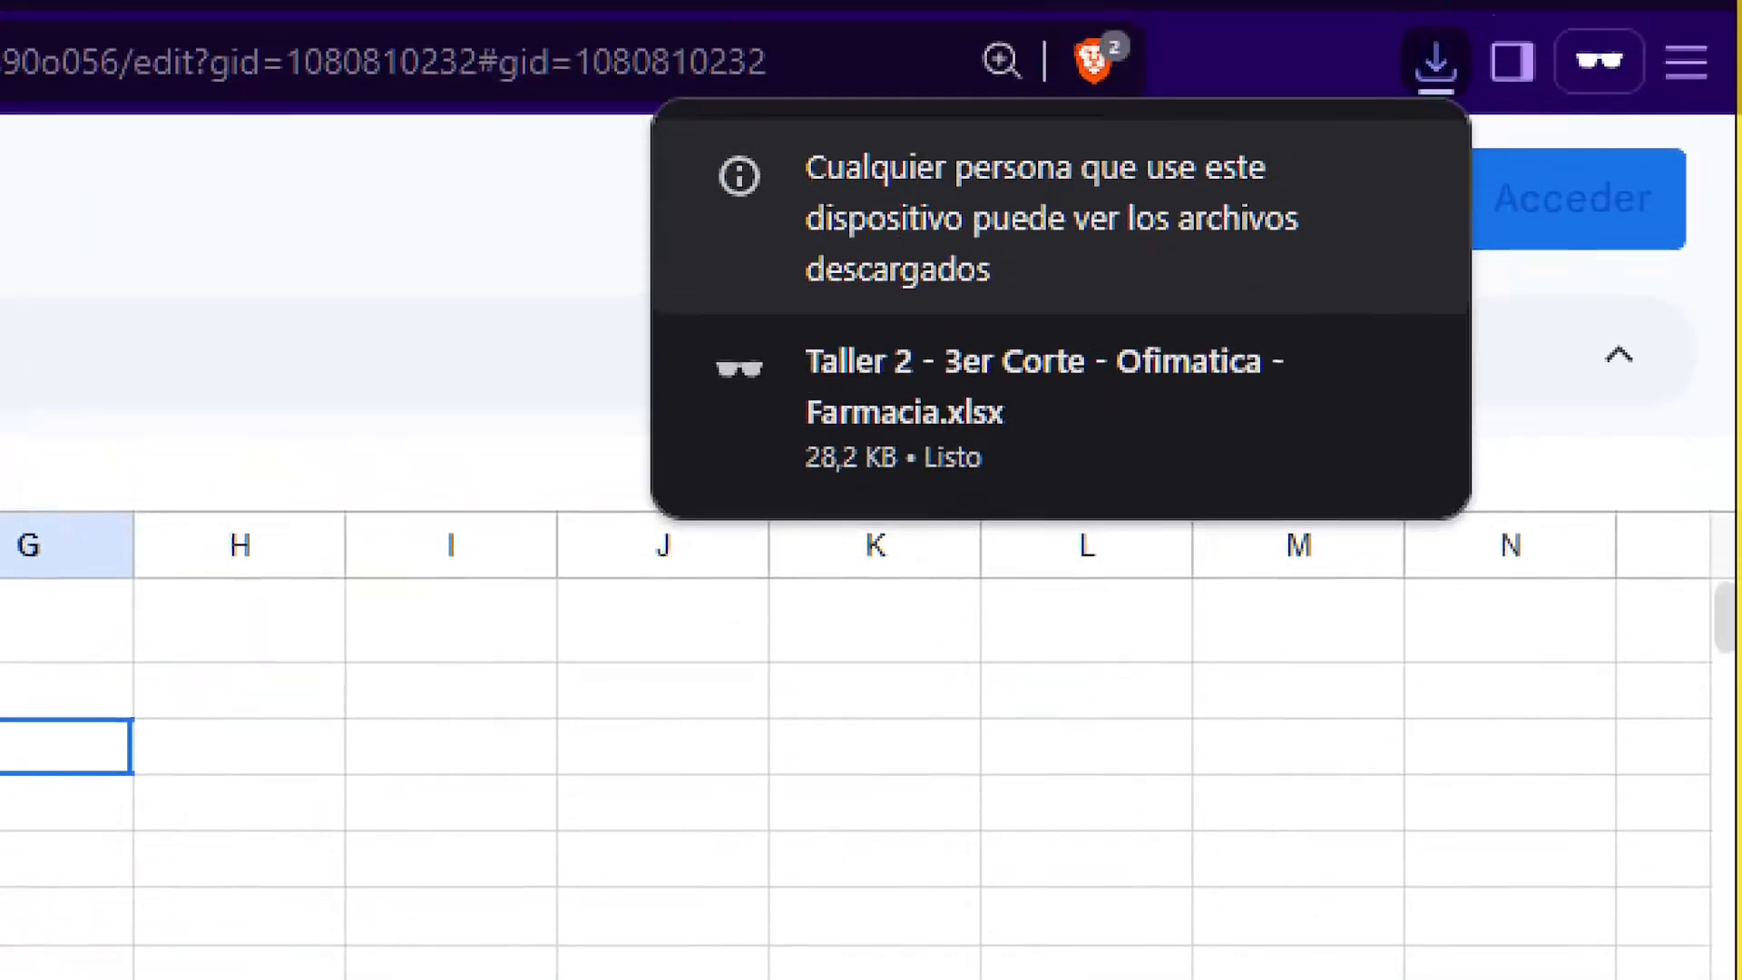
# Step: Open the downloaded Taller 2 - 3er Corte - Ofimatica - Farmacia.xlsx in Excel and enable editing
pyautogui.click(1732, 45)
pyautogui.moveTo(1289, 465)
pyautogui.mouseDown()
pyautogui.moveTo(1407, 539)
pyautogui.moveTo(1741, 827)
pyautogui.mouseUp()
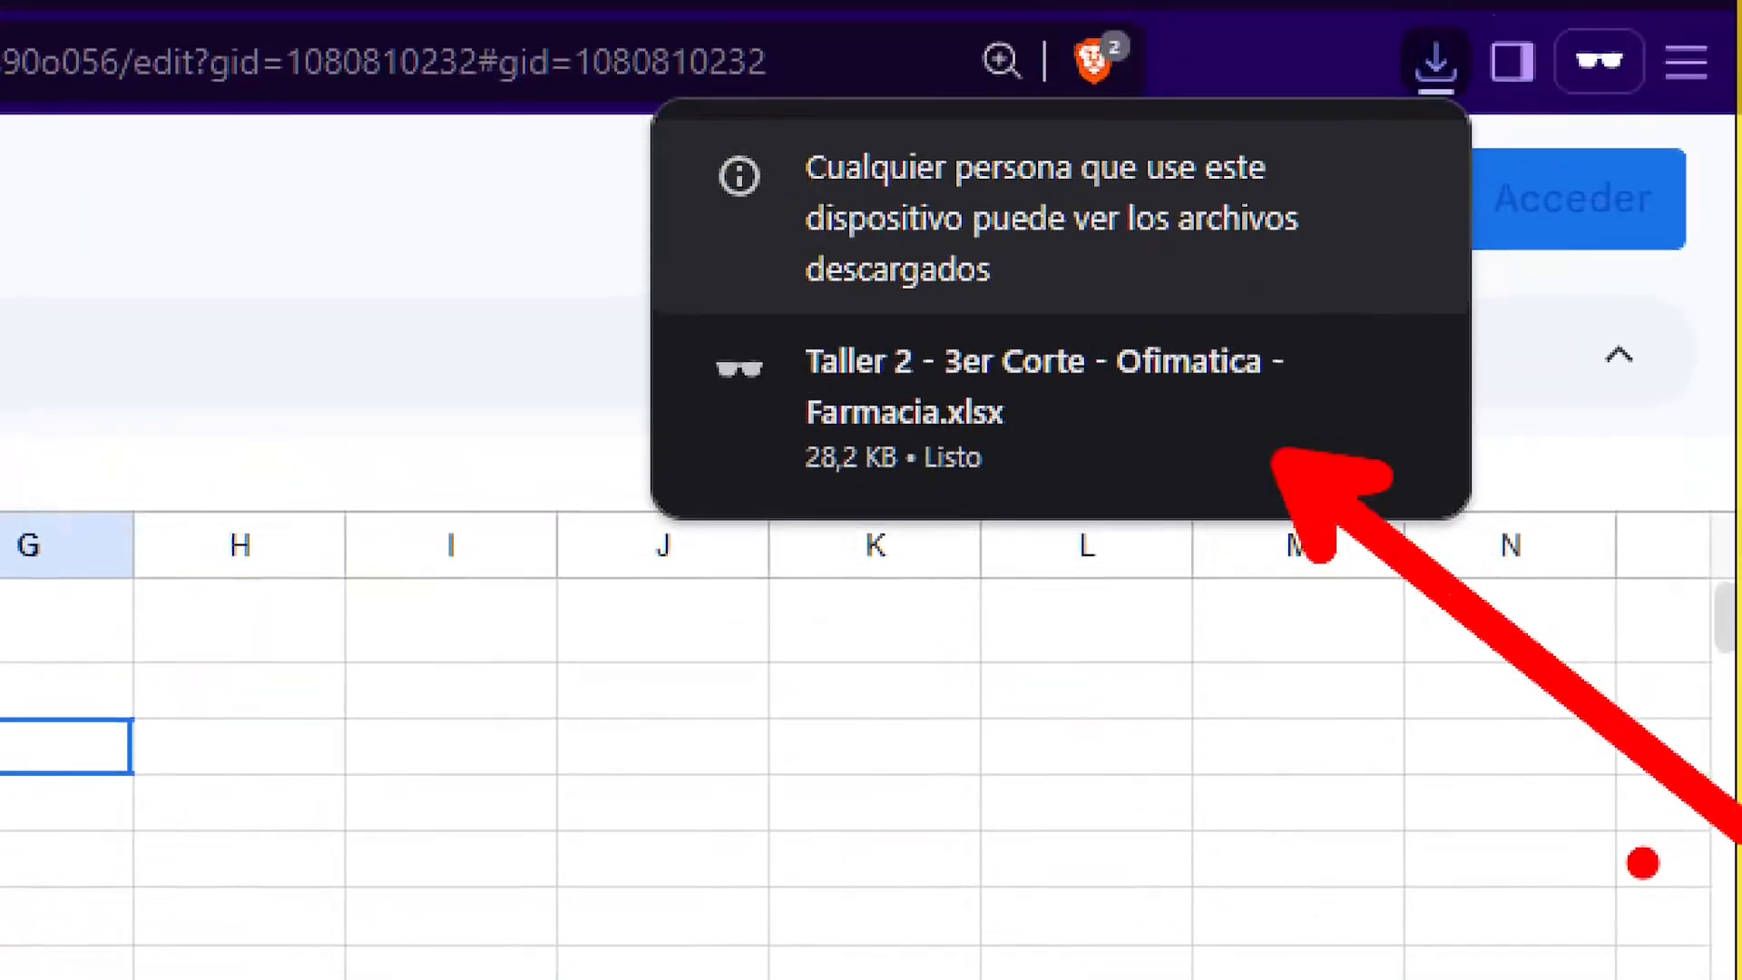
pyautogui.press('Escape')
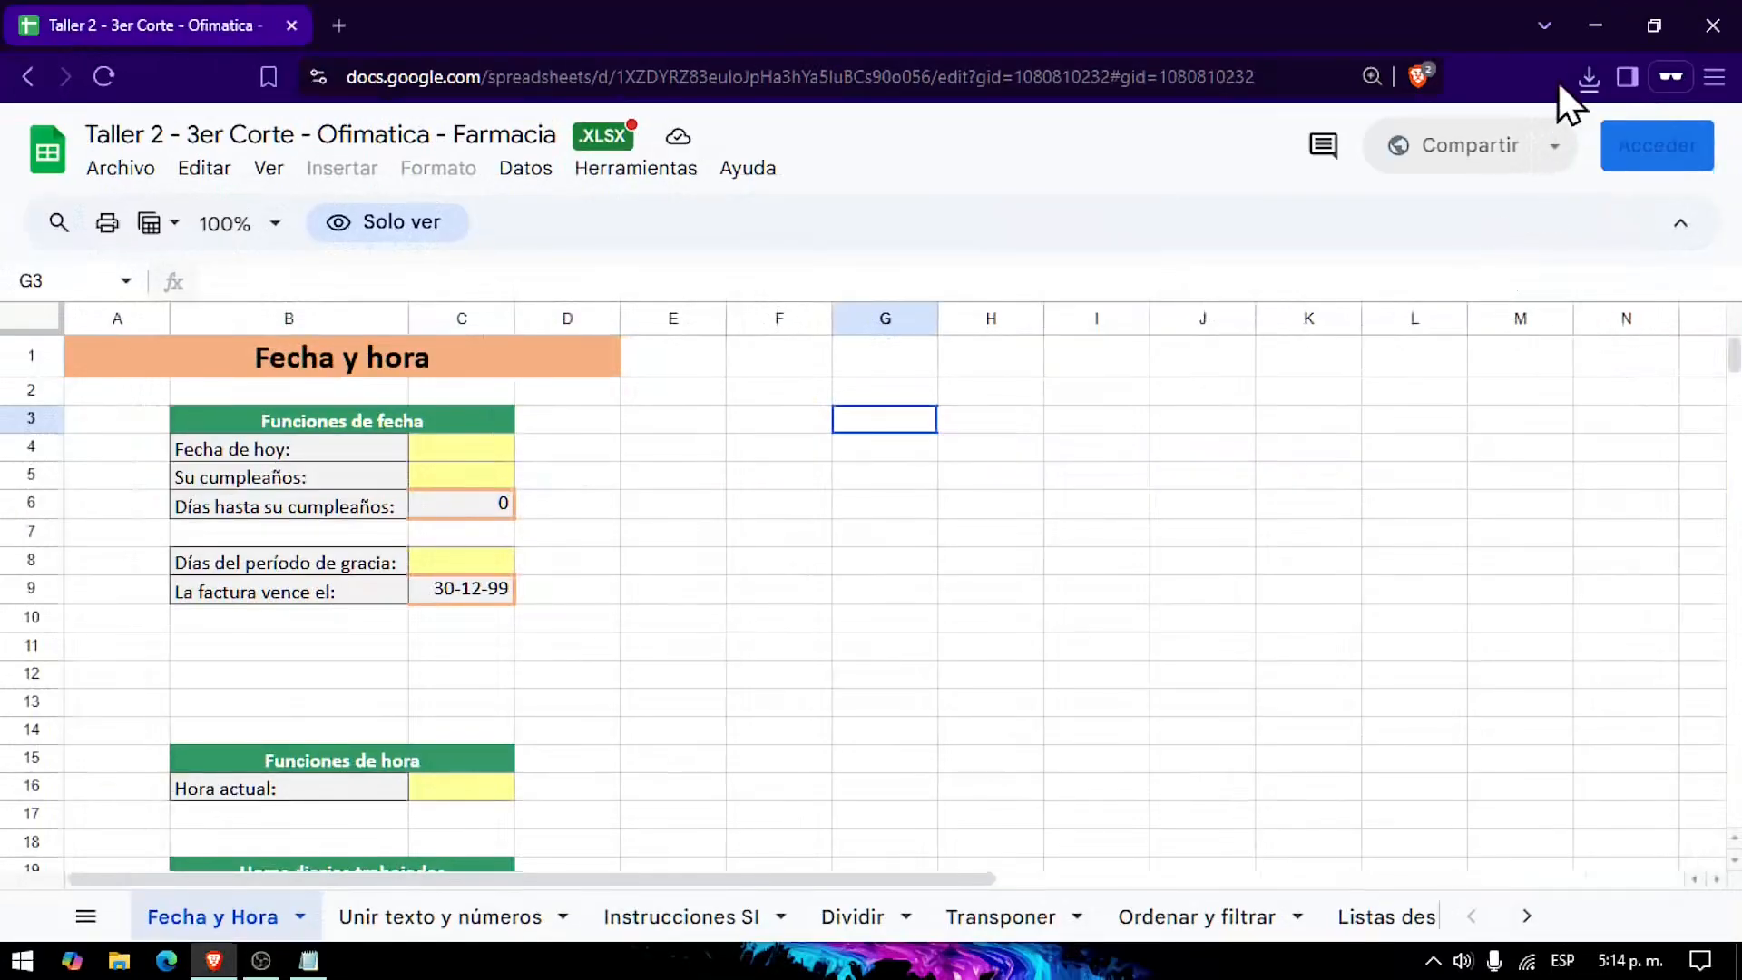
pyautogui.click(1590, 80)
pyautogui.moveTo(1423, 323)
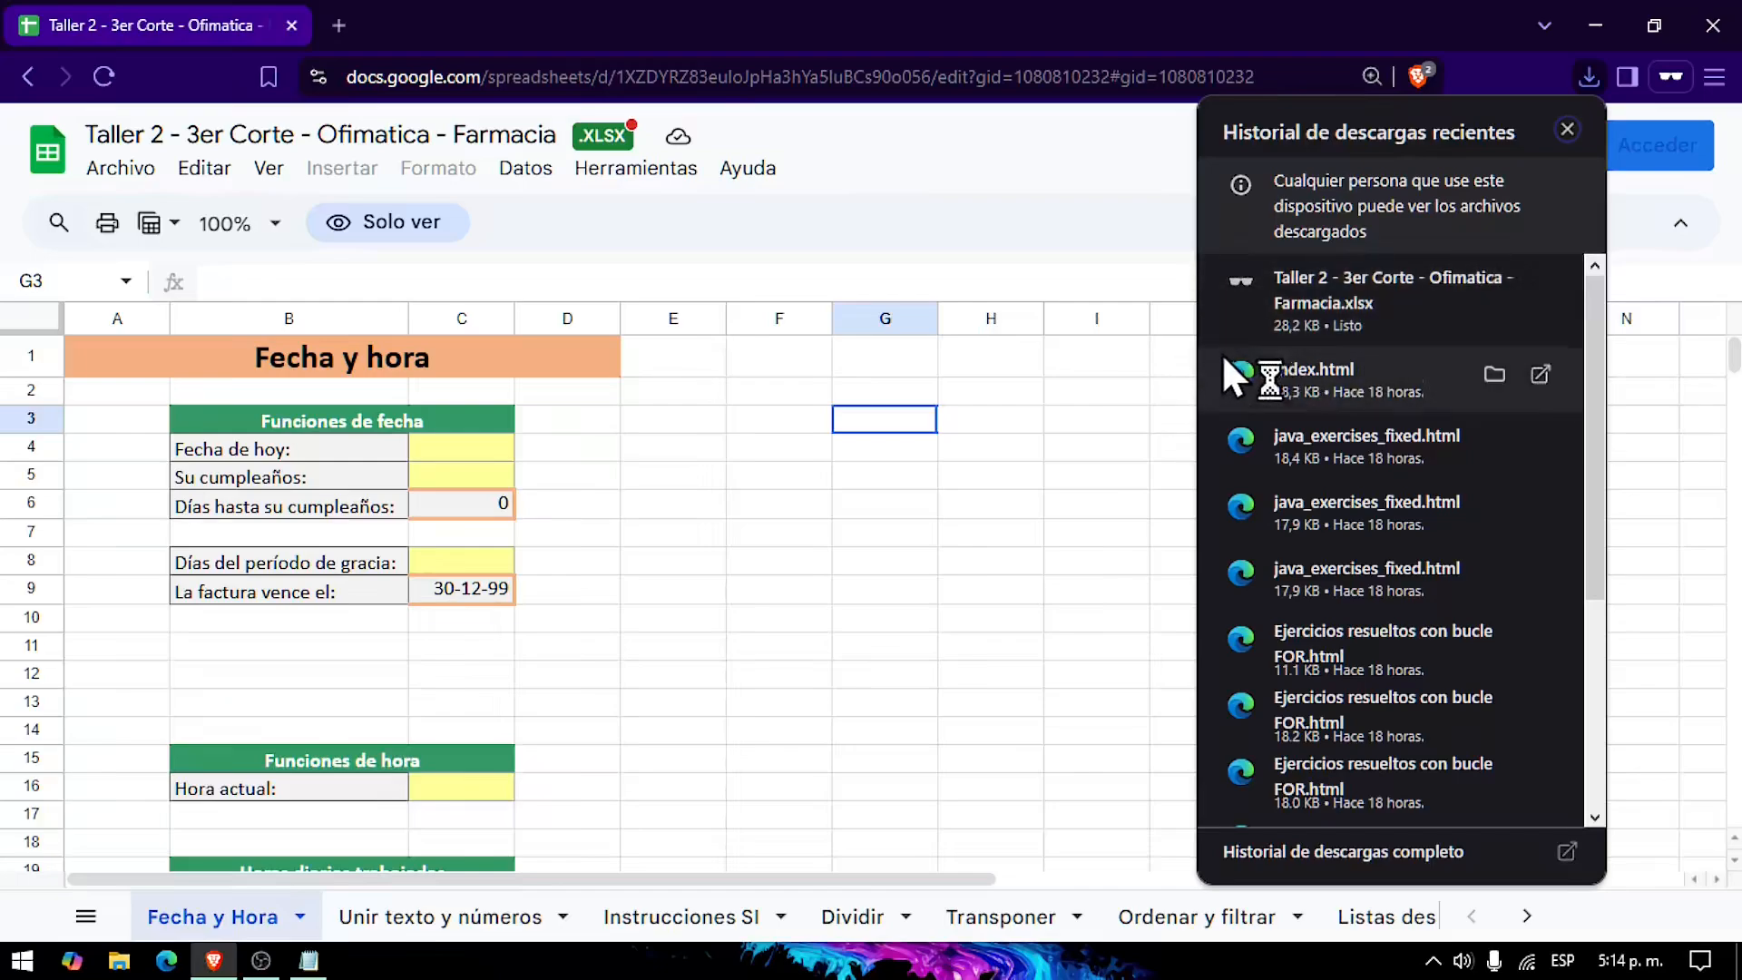
pyautogui.click(1283, 311)
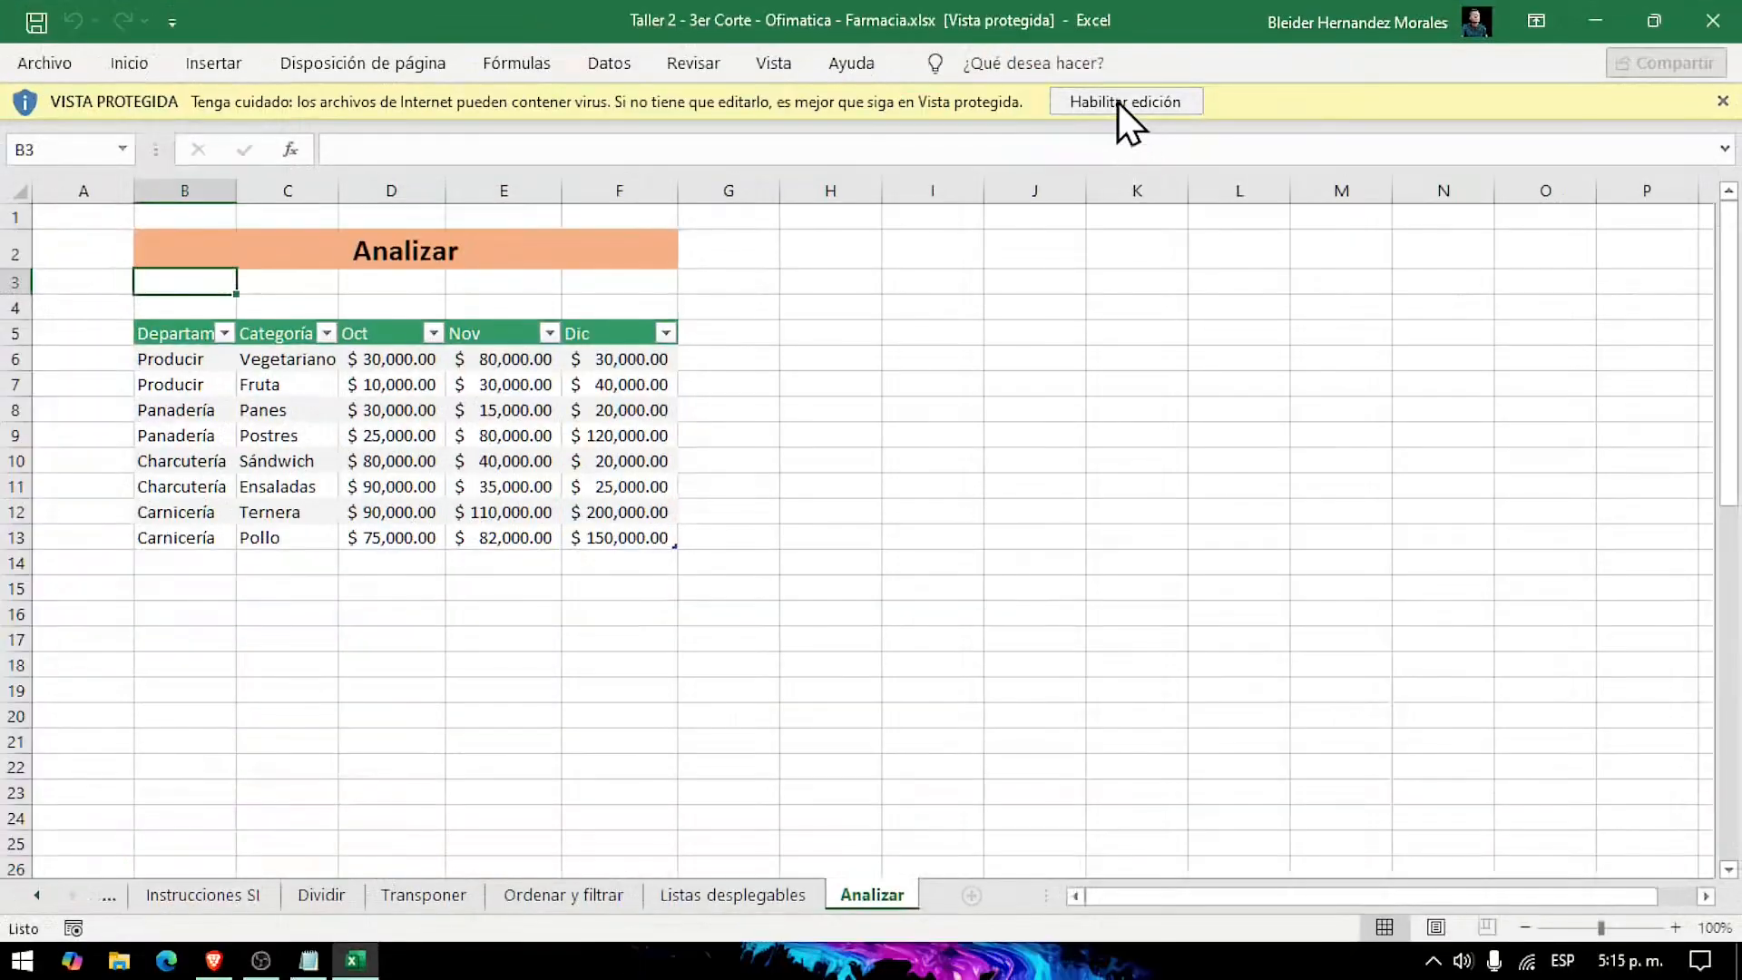
pyautogui.click(1118, 203)
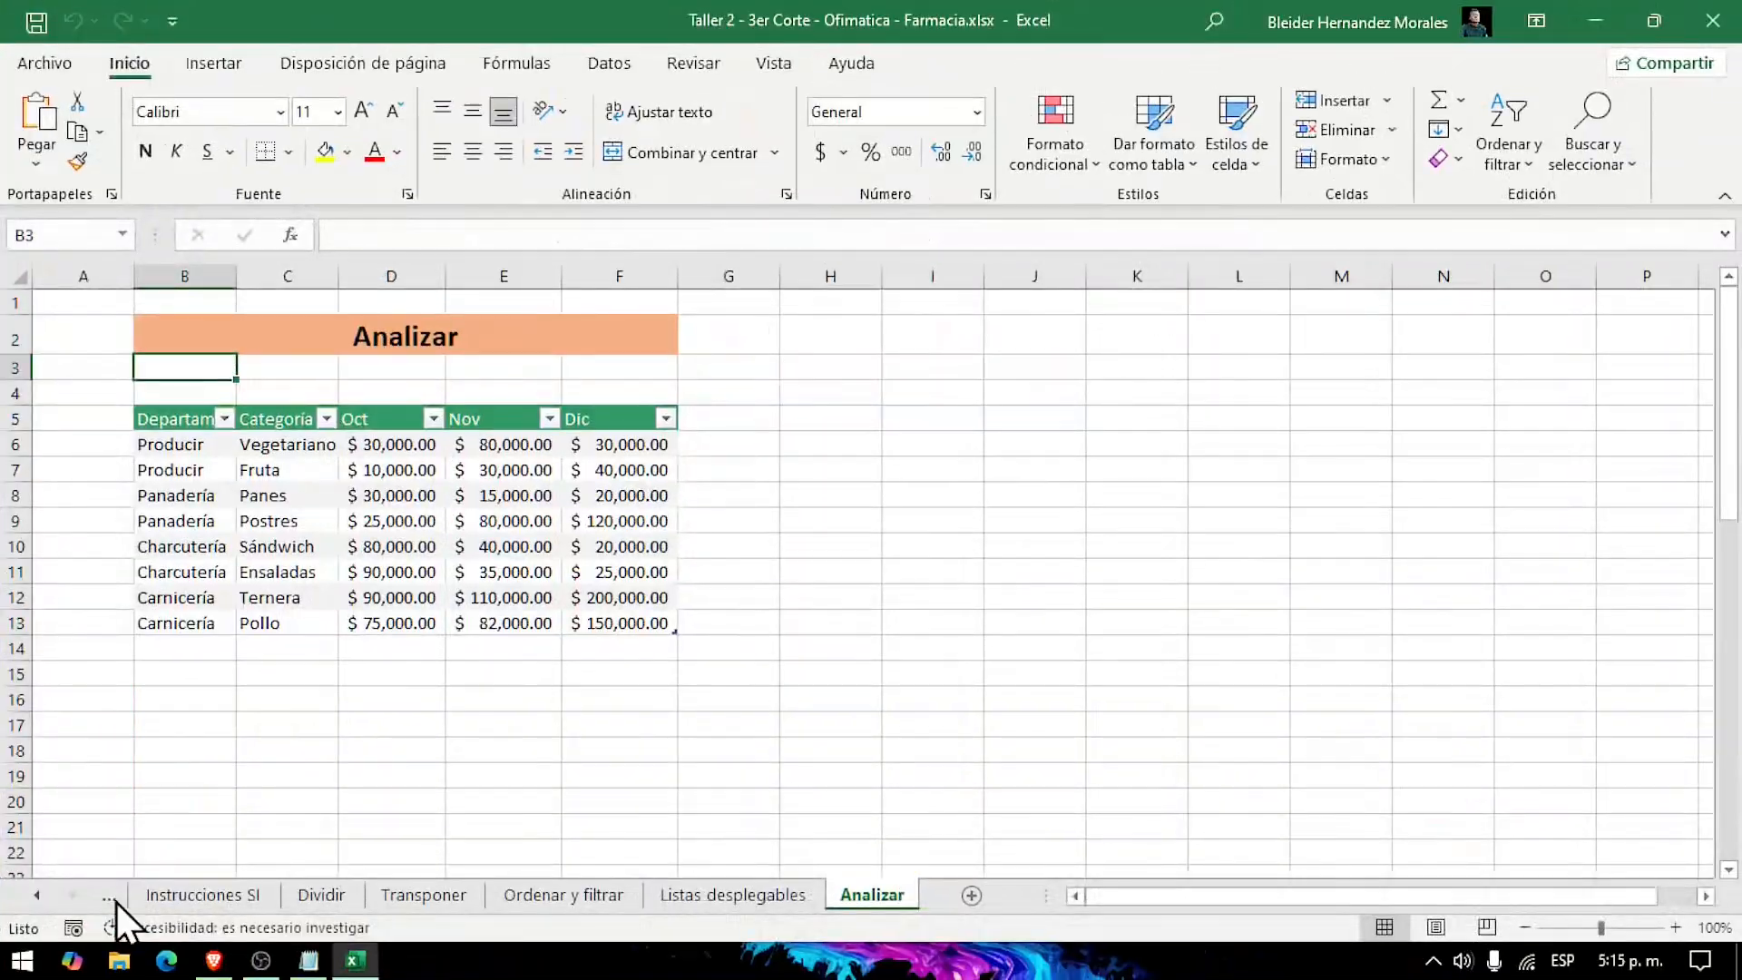
# Step: Switch to the workbook's first worksheet, Fecha y Hora
pyautogui.click(222, 817)
pyautogui.click(223, 818)
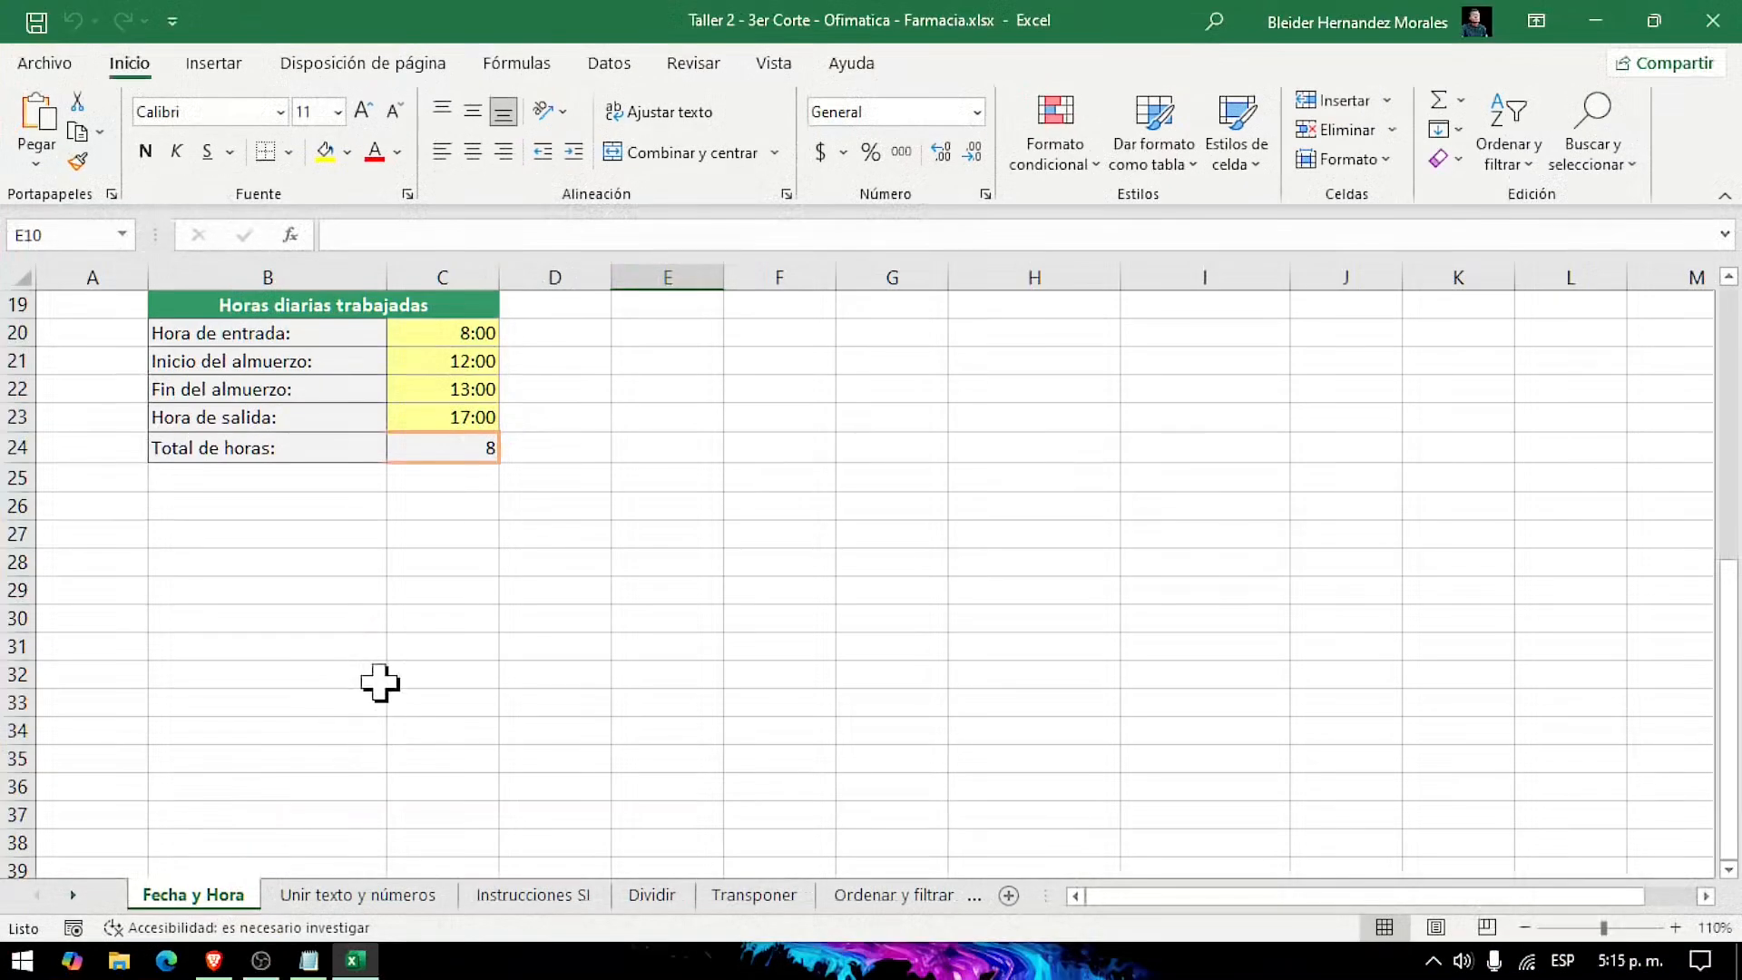
pyautogui.scroll(3, 408, 676)
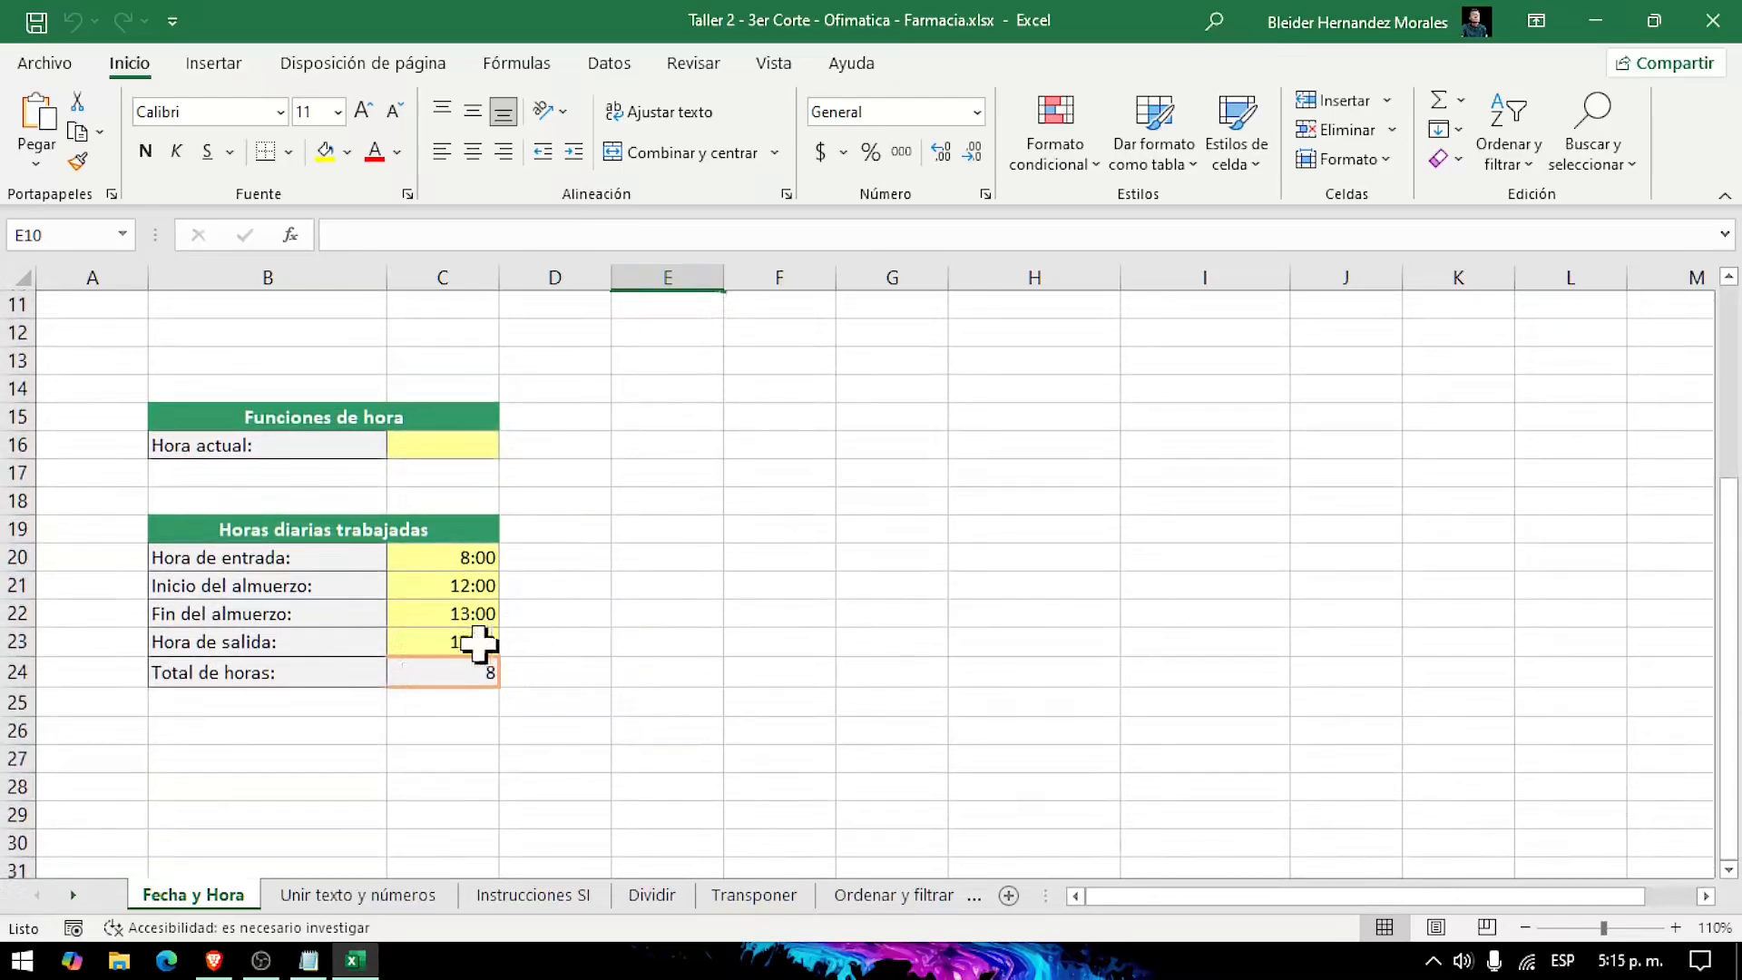
pyautogui.keyDown('ctrl'); pyautogui.scroll(3, 467, 644); pyautogui.keyUp('ctrl')
pyautogui.scroll(3, 584, 665)
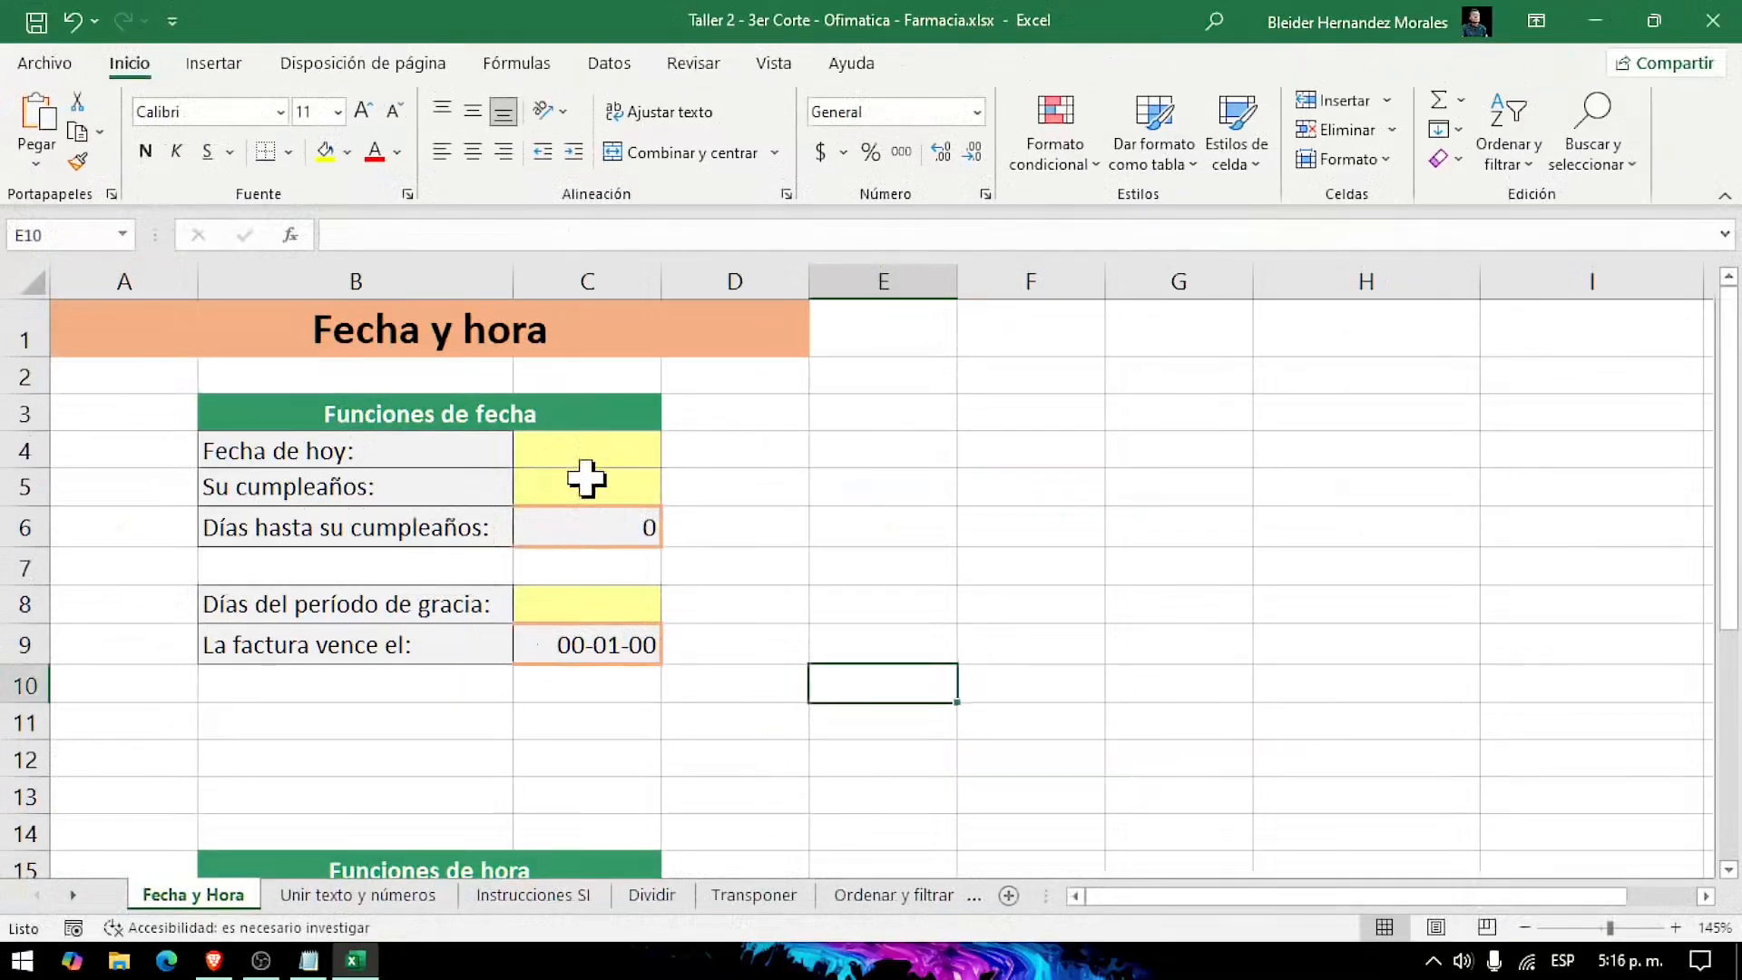
# Step: Enter the formula =HOY() in cell C4, beside Fecha de hoy
pyautogui.click(830, 467)
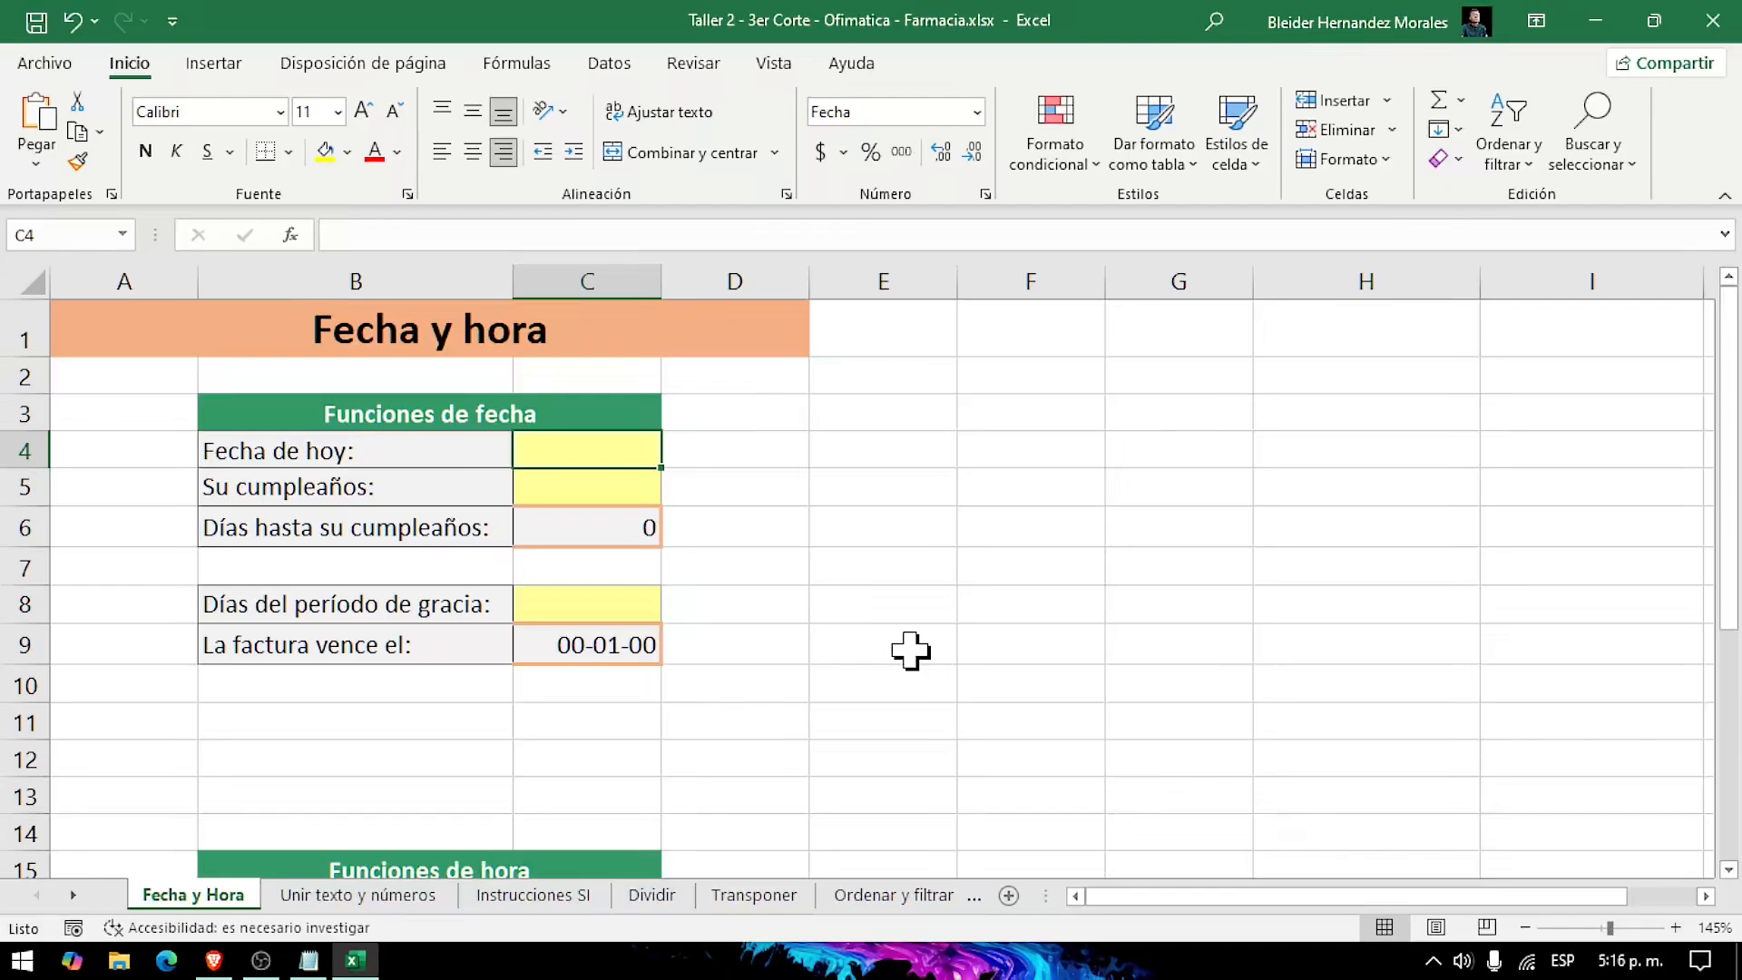
pyautogui.write('=')
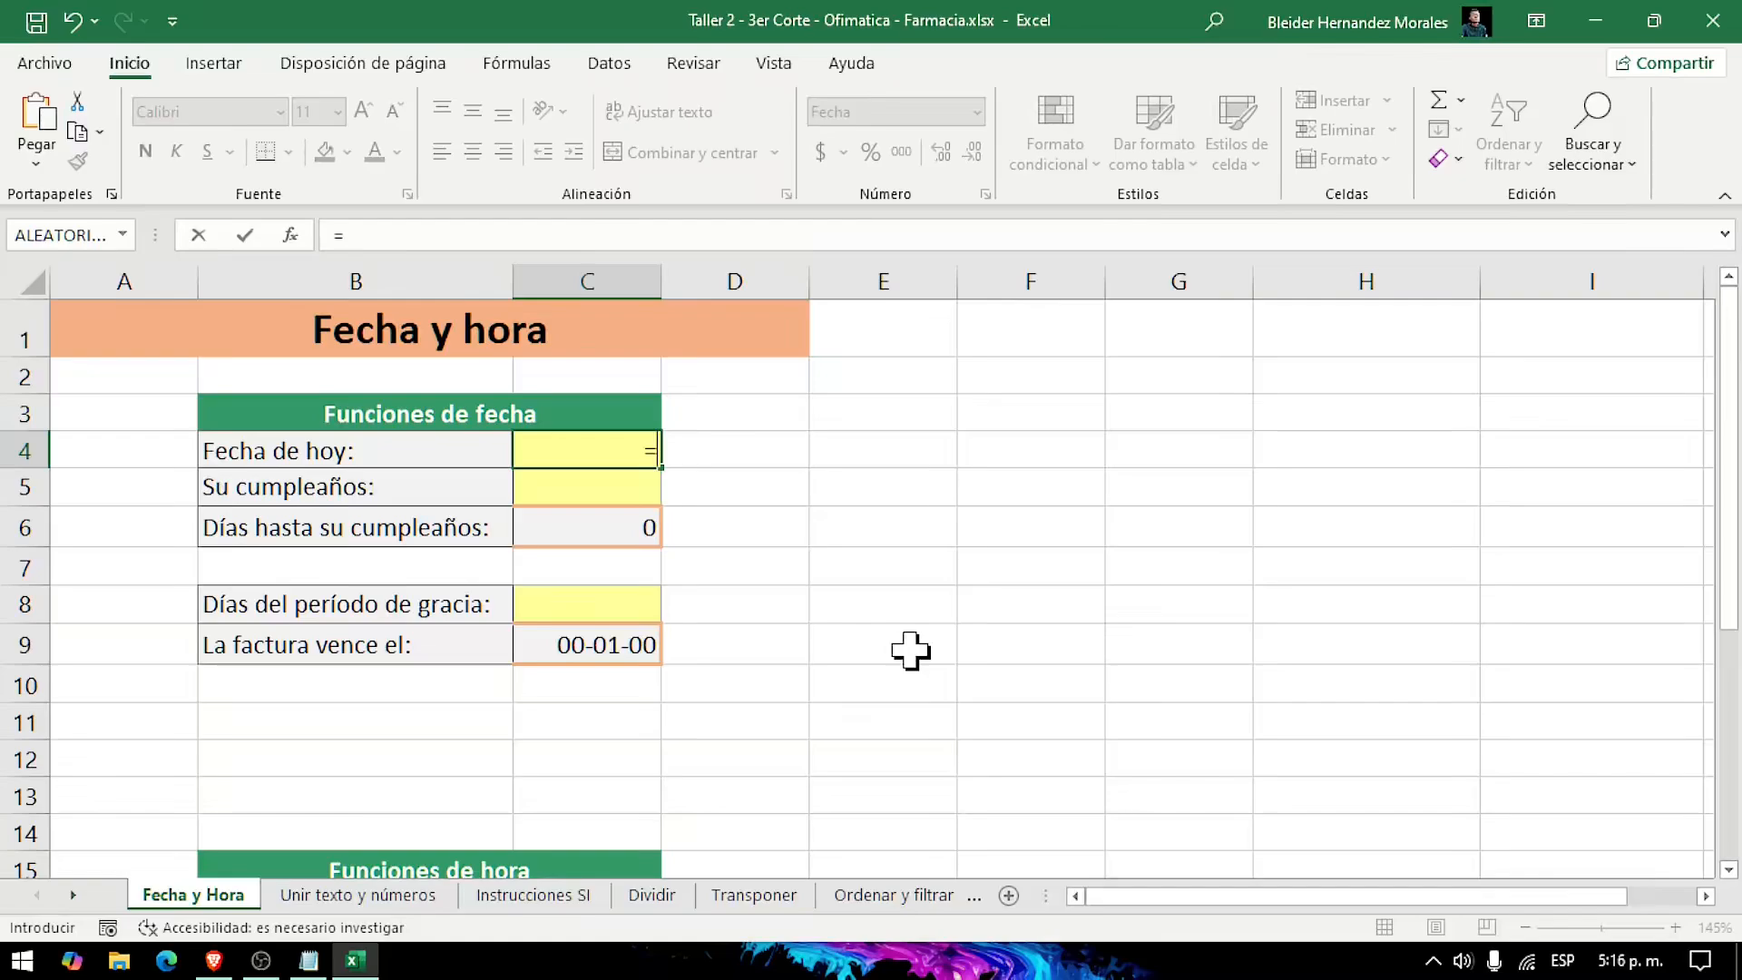
pyautogui.write('hoy')
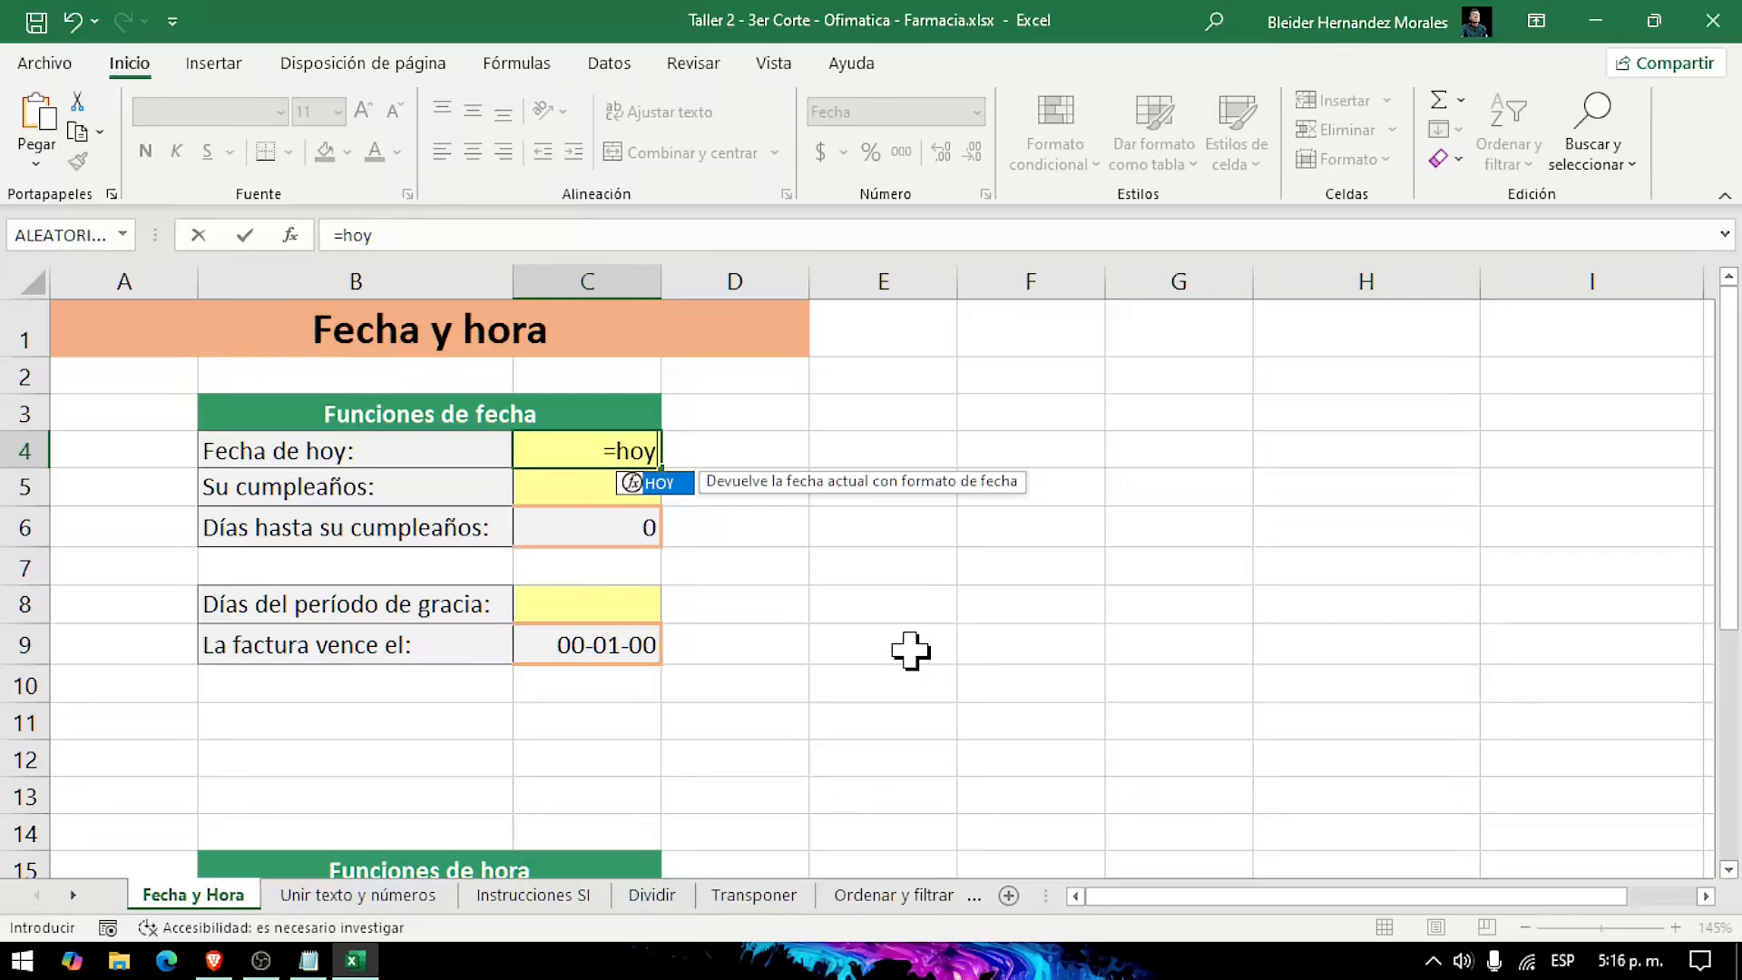
pyautogui.press('Tab')
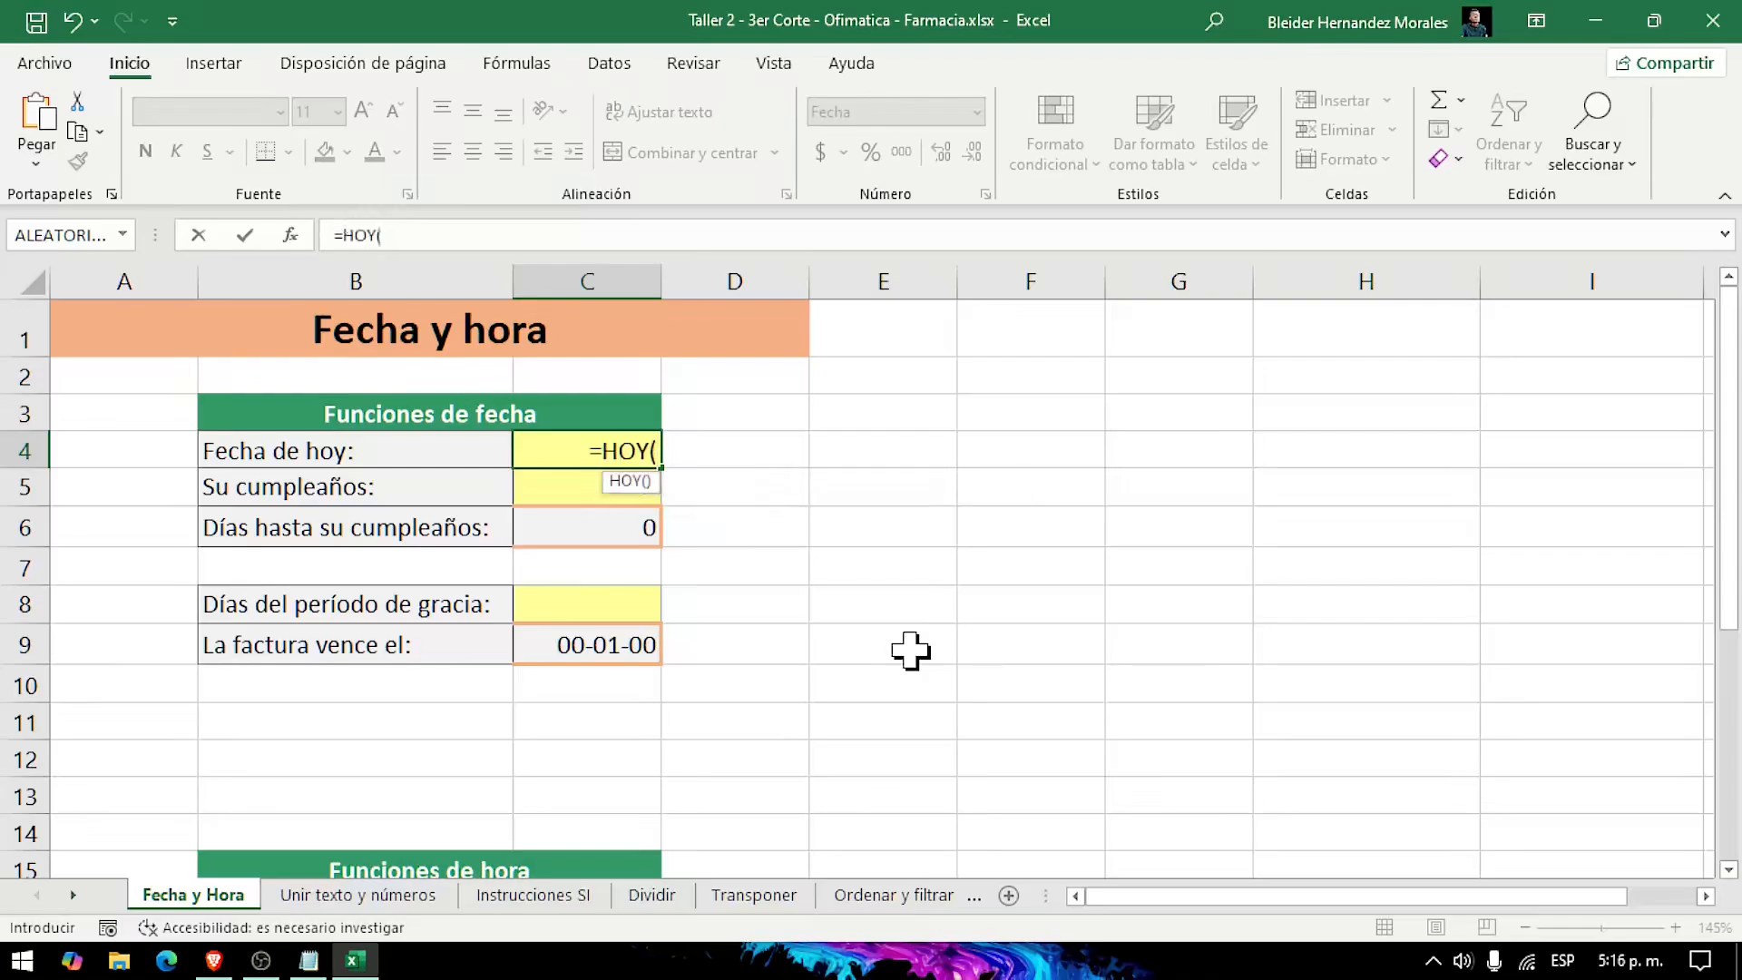
pyautogui.press('Return')
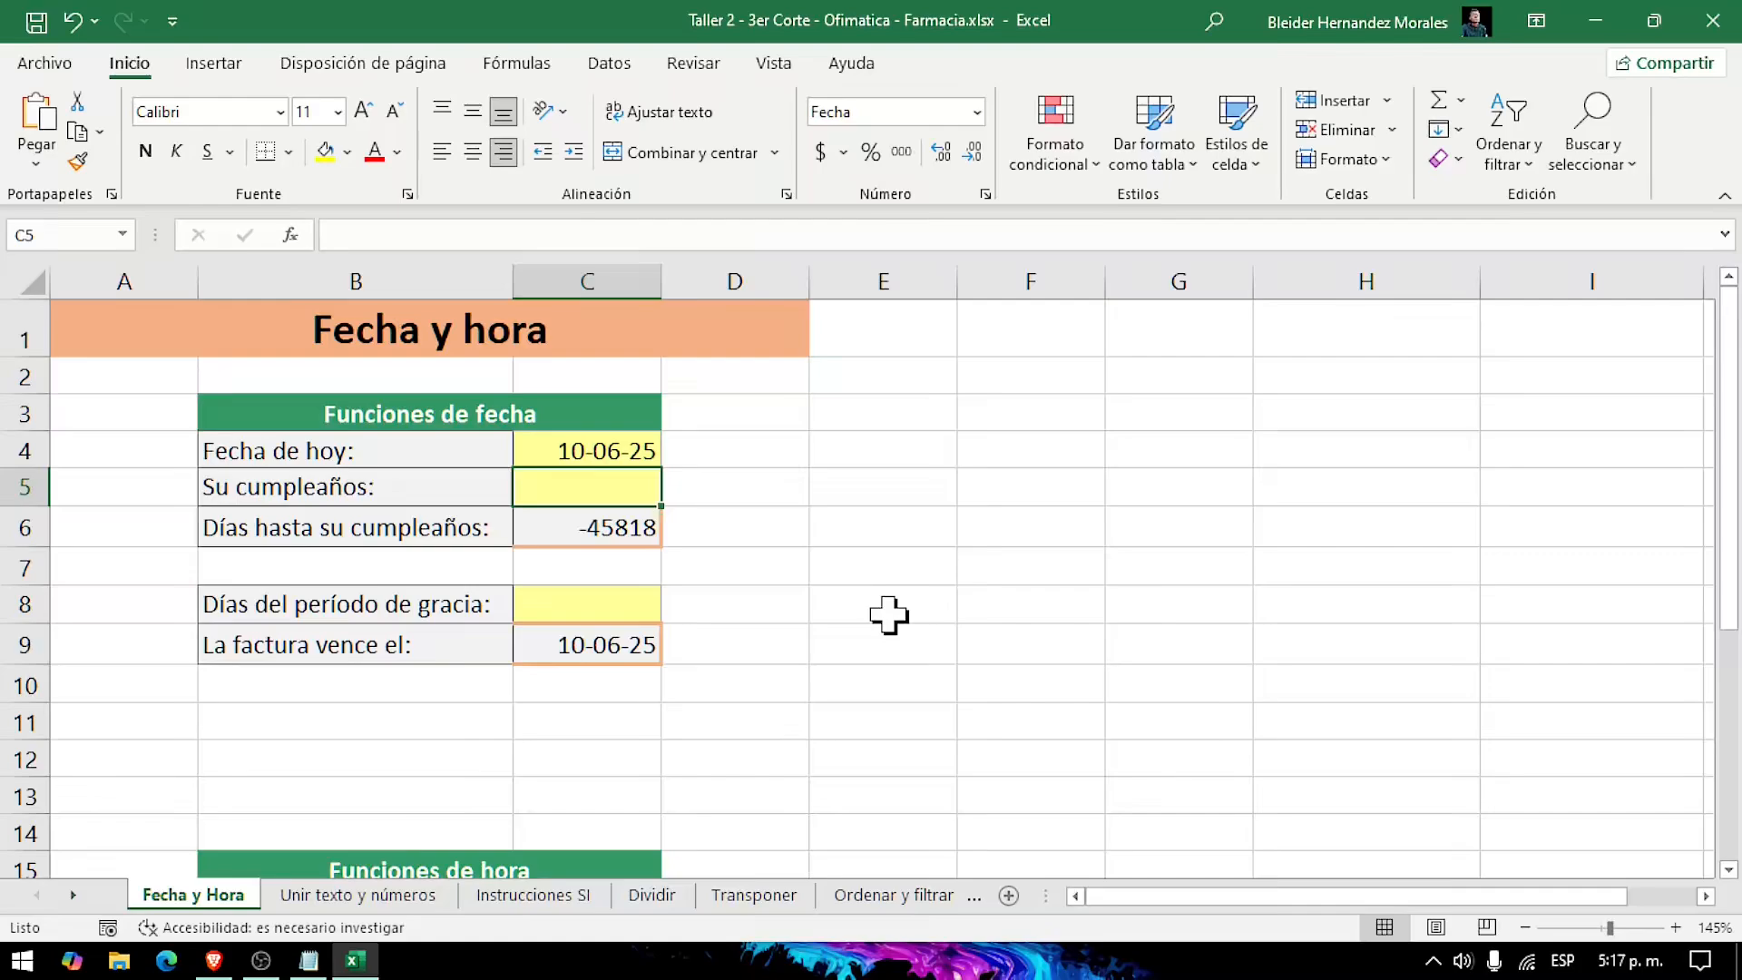
# Step: Enter the date of the upcoming birthday in cell C5, beside Su cumpleaños, in day-month-year format
pyautogui.write('24-12')
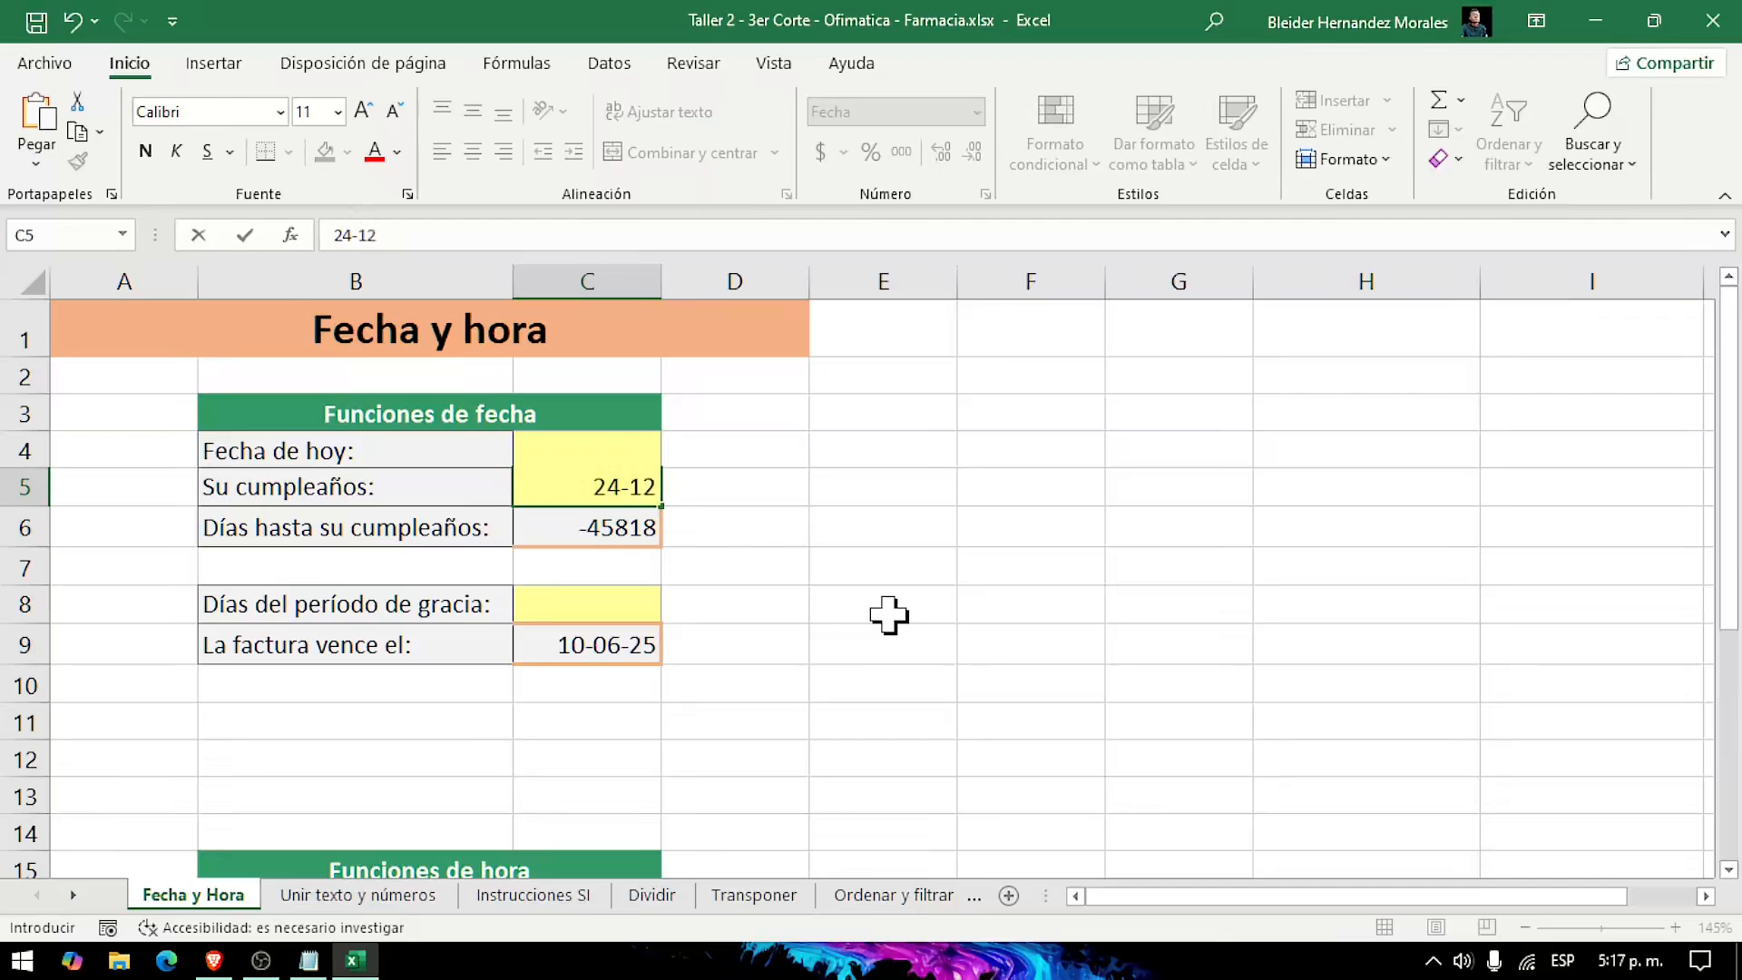
pyautogui.write('-2025')
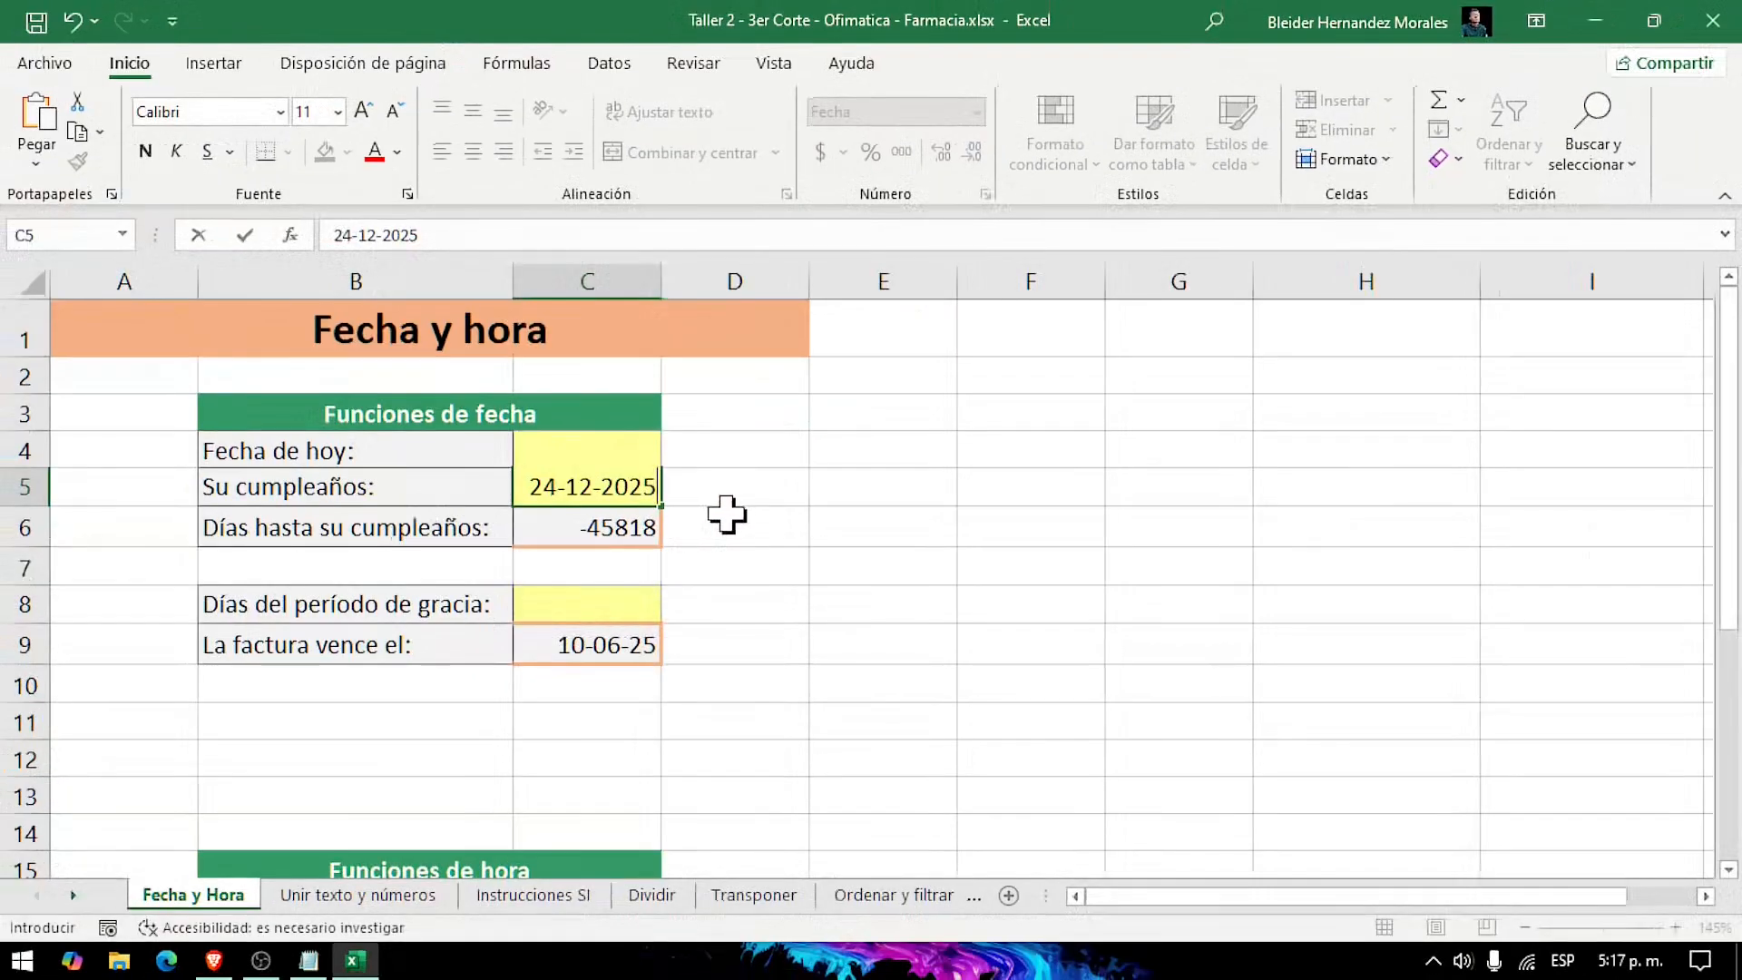
pyautogui.press('Return')
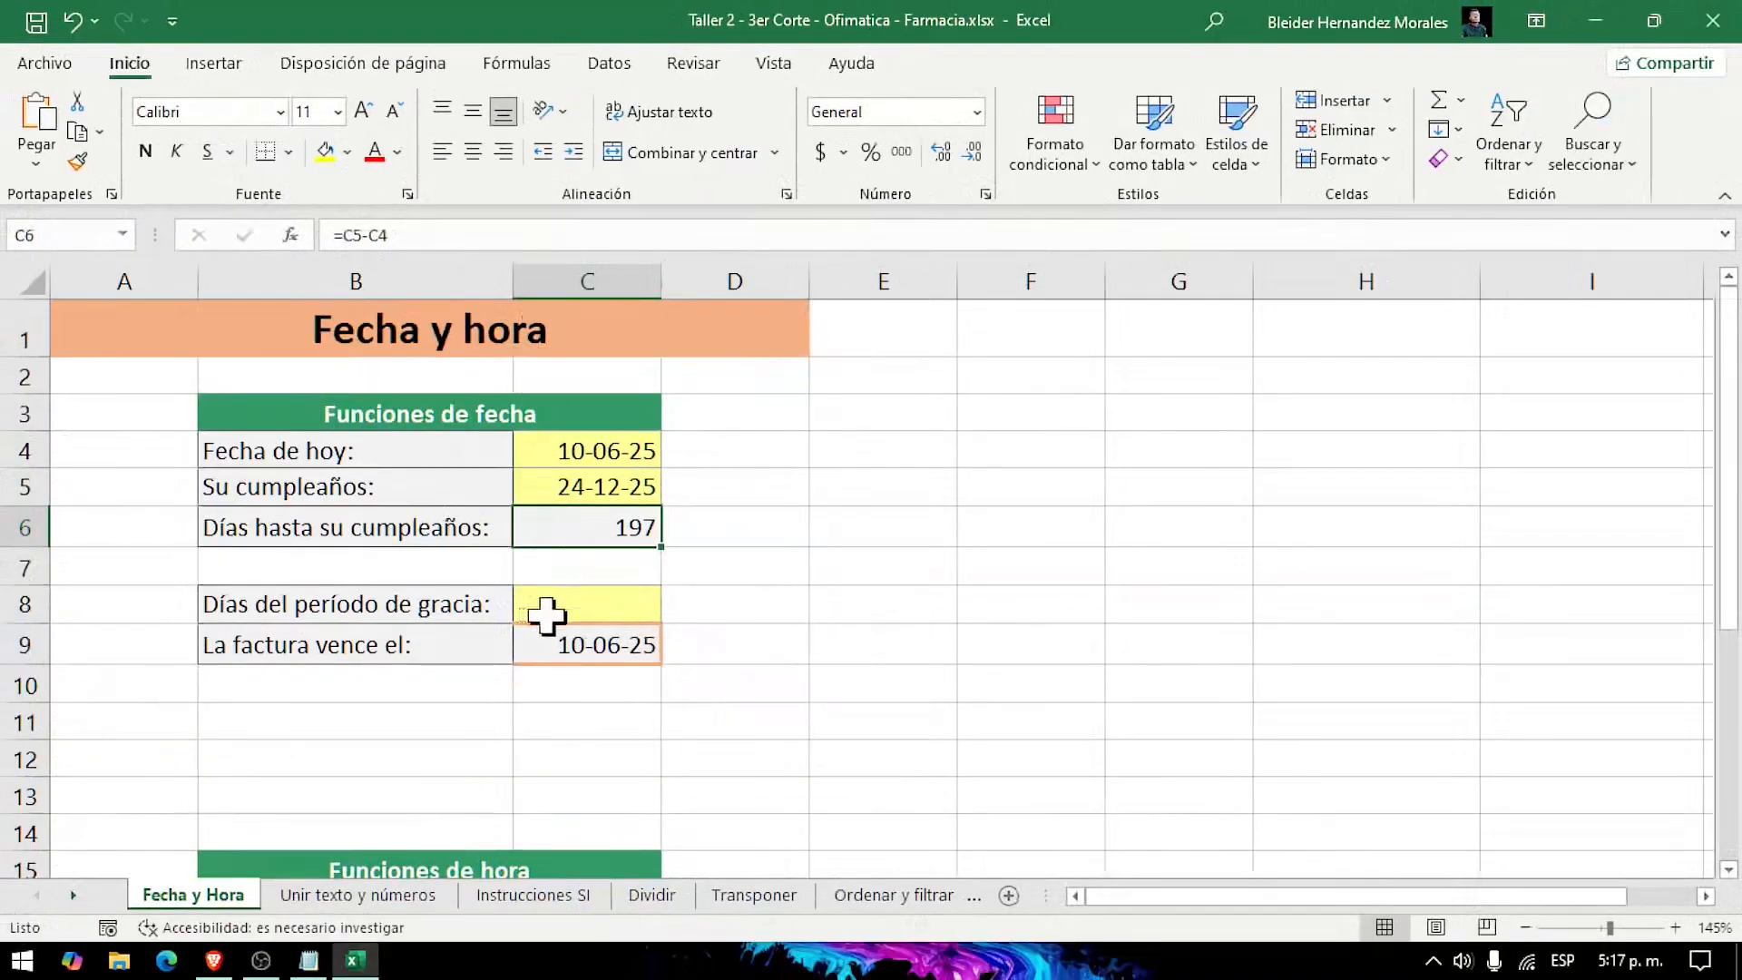
# Step: Examine the days-until-birthday formula in C6 and the invoice due-date formula in C9, along with the cells they reference
pyautogui.click(572, 485)
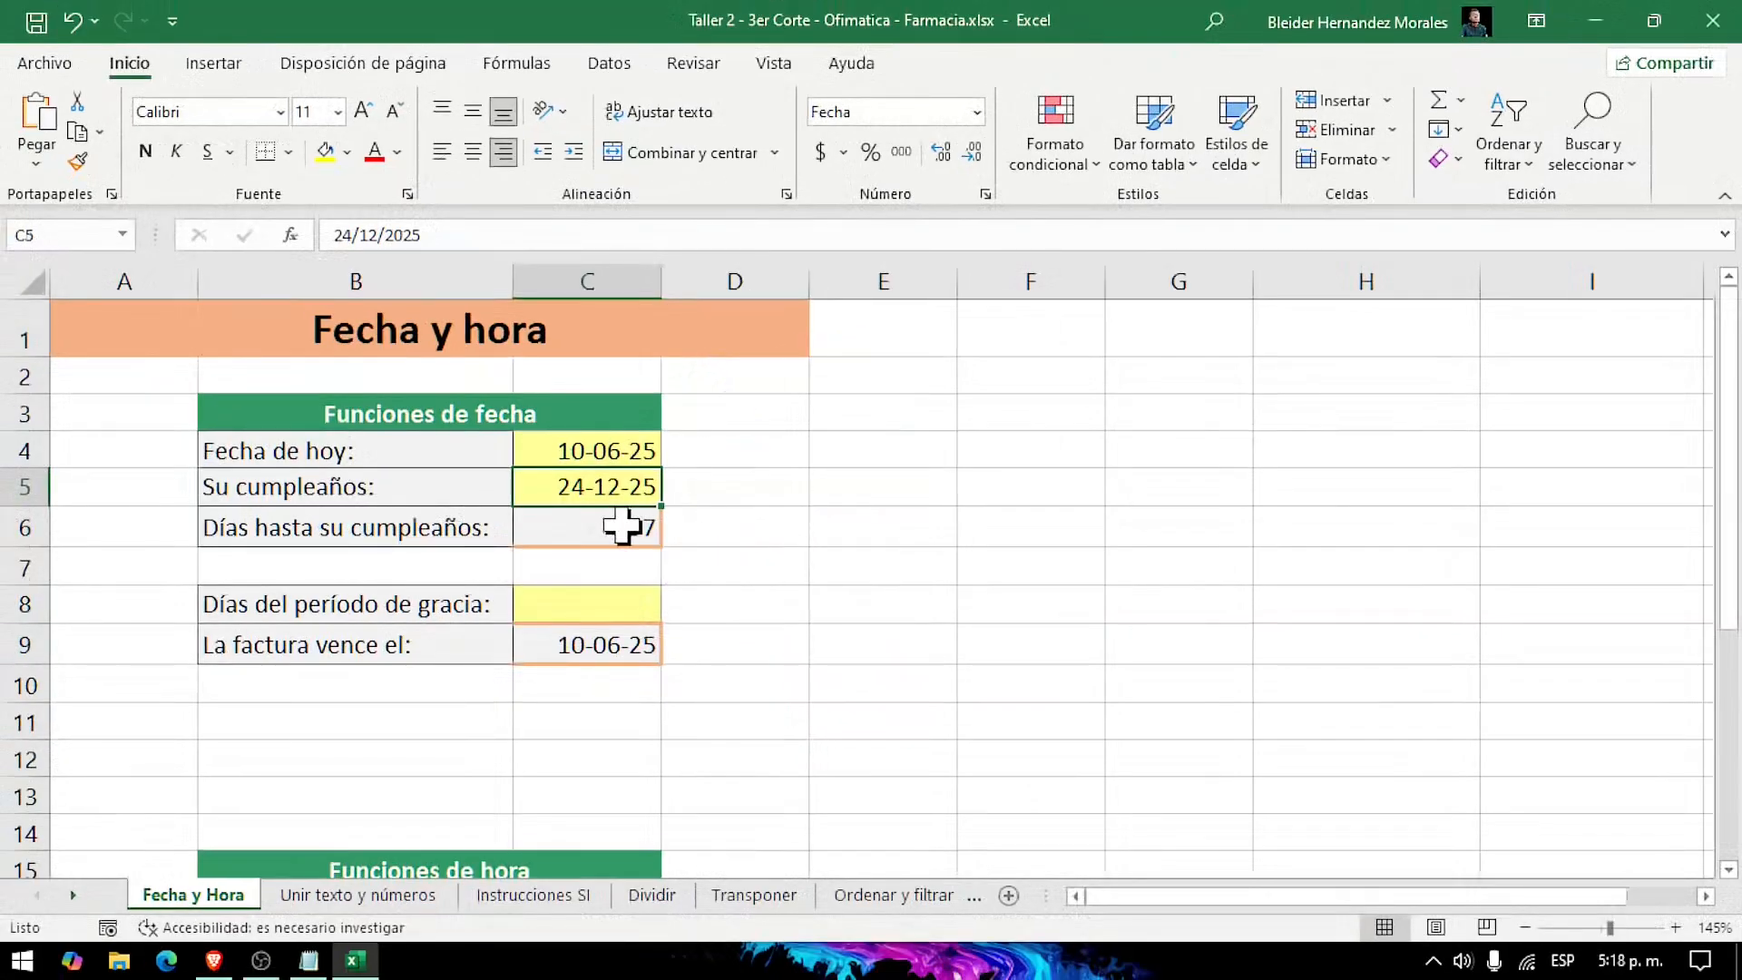
pyautogui.click(660, 543)
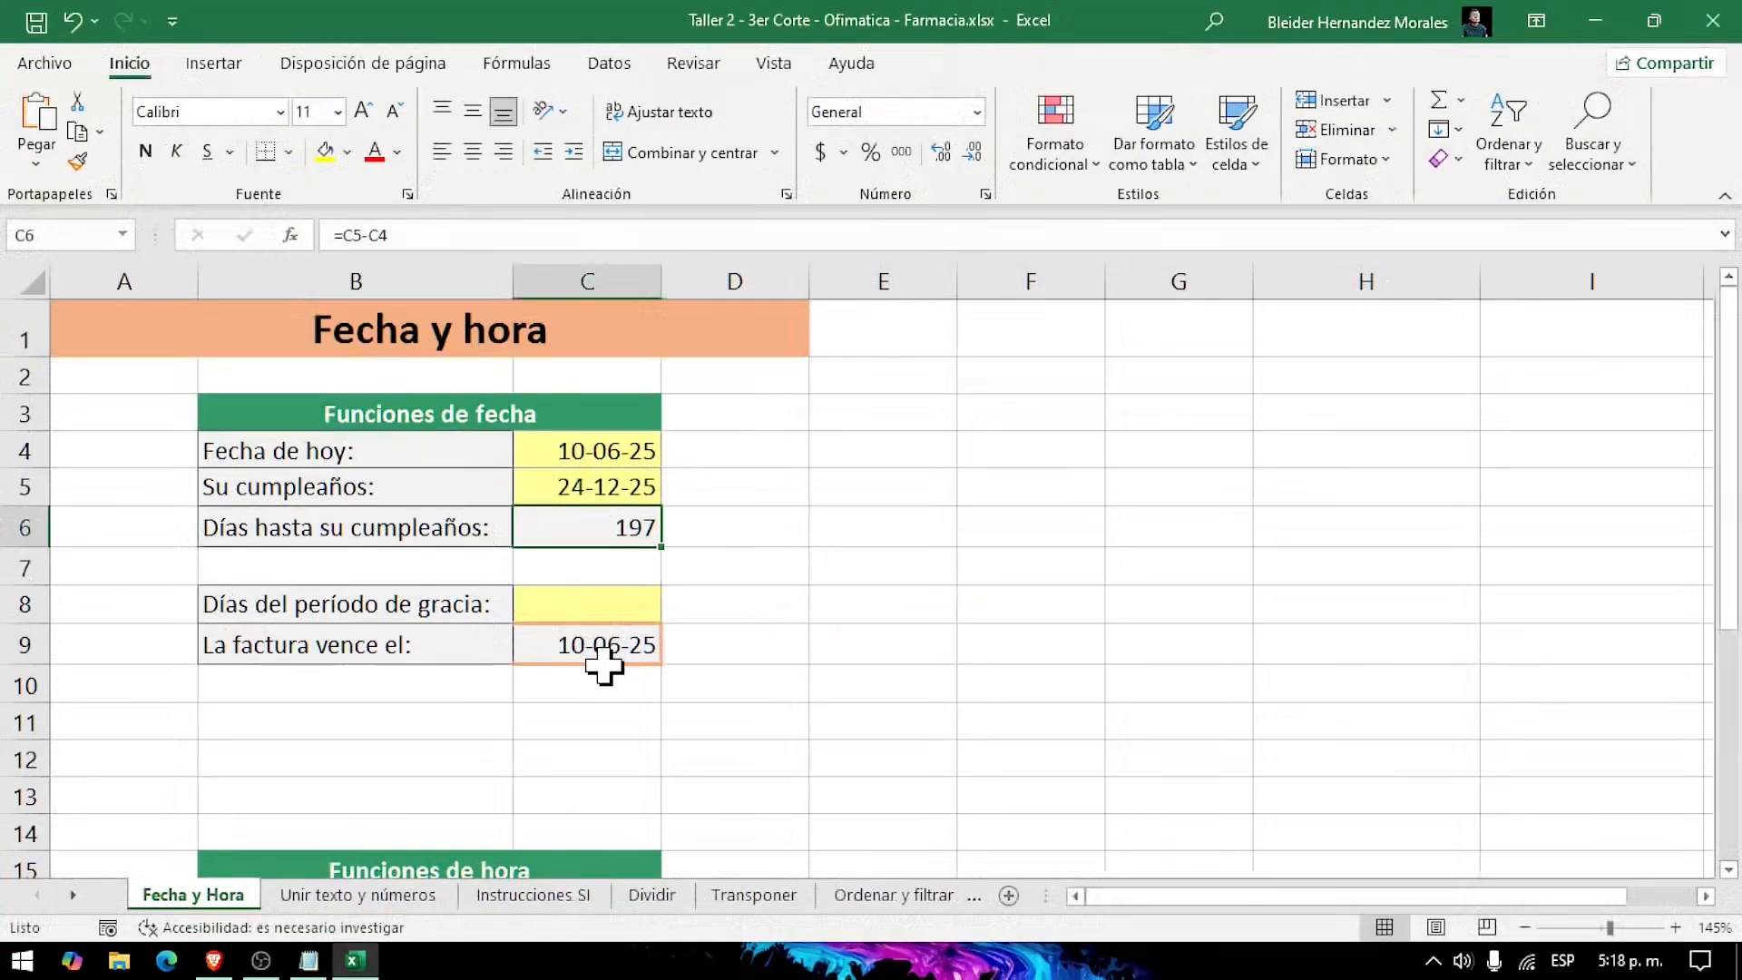
pyautogui.click(617, 607)
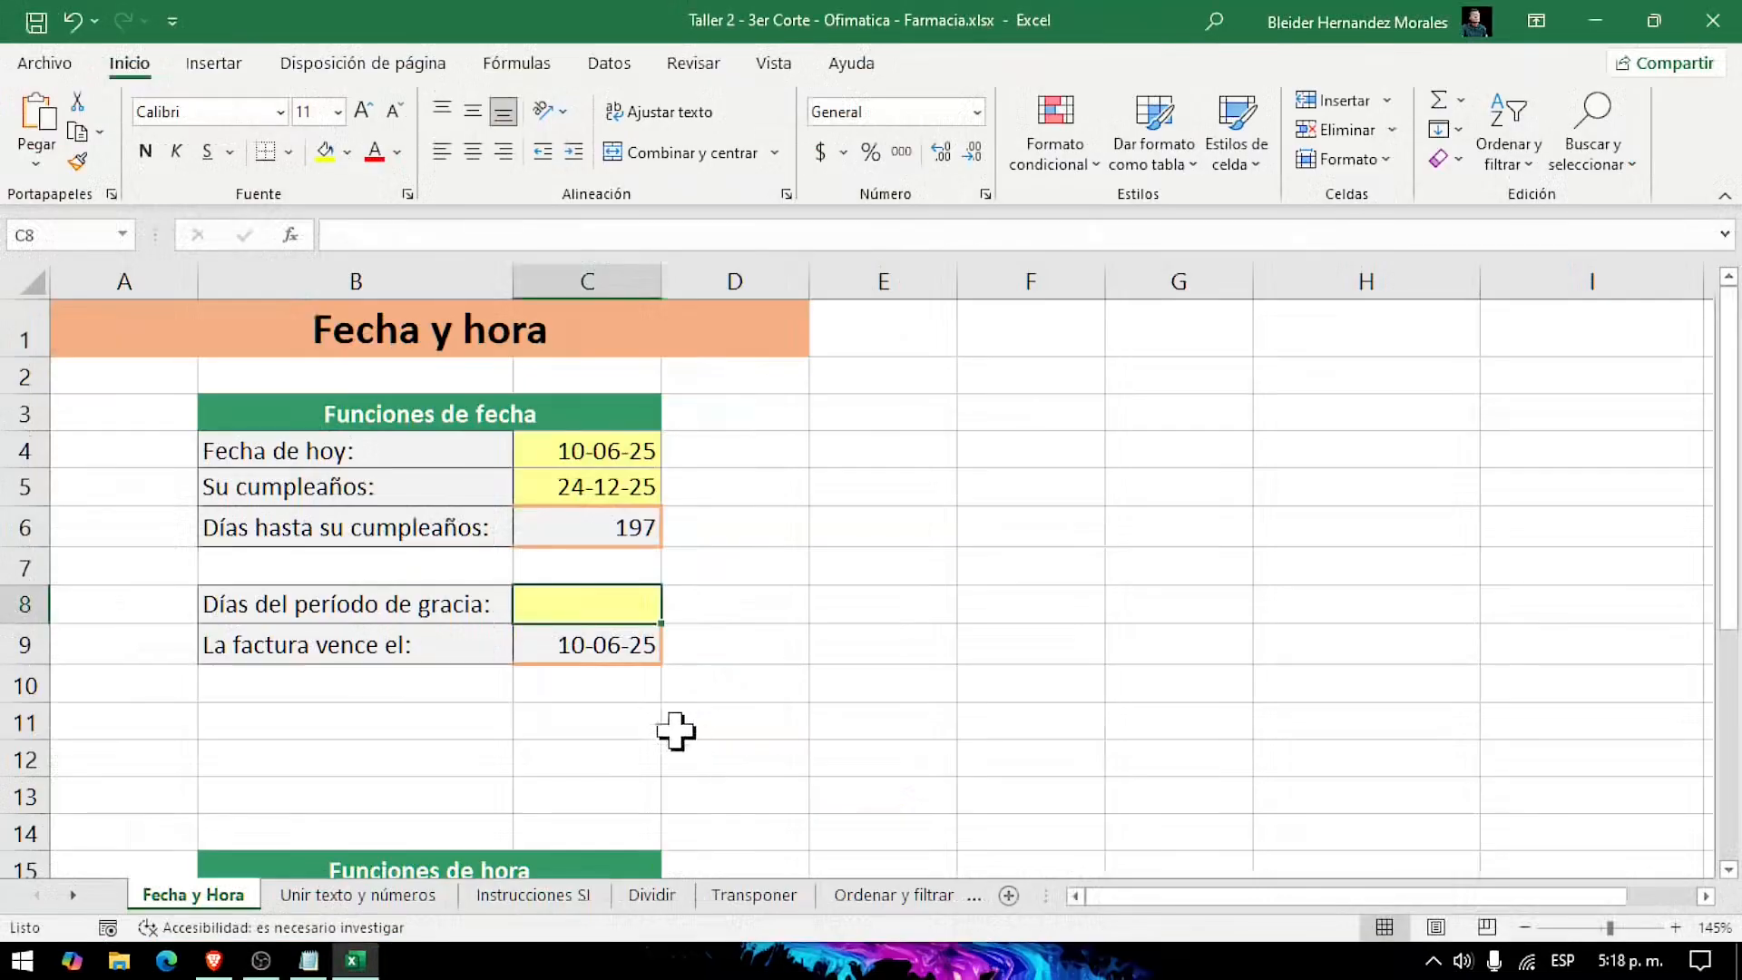
pyautogui.click(769, 604)
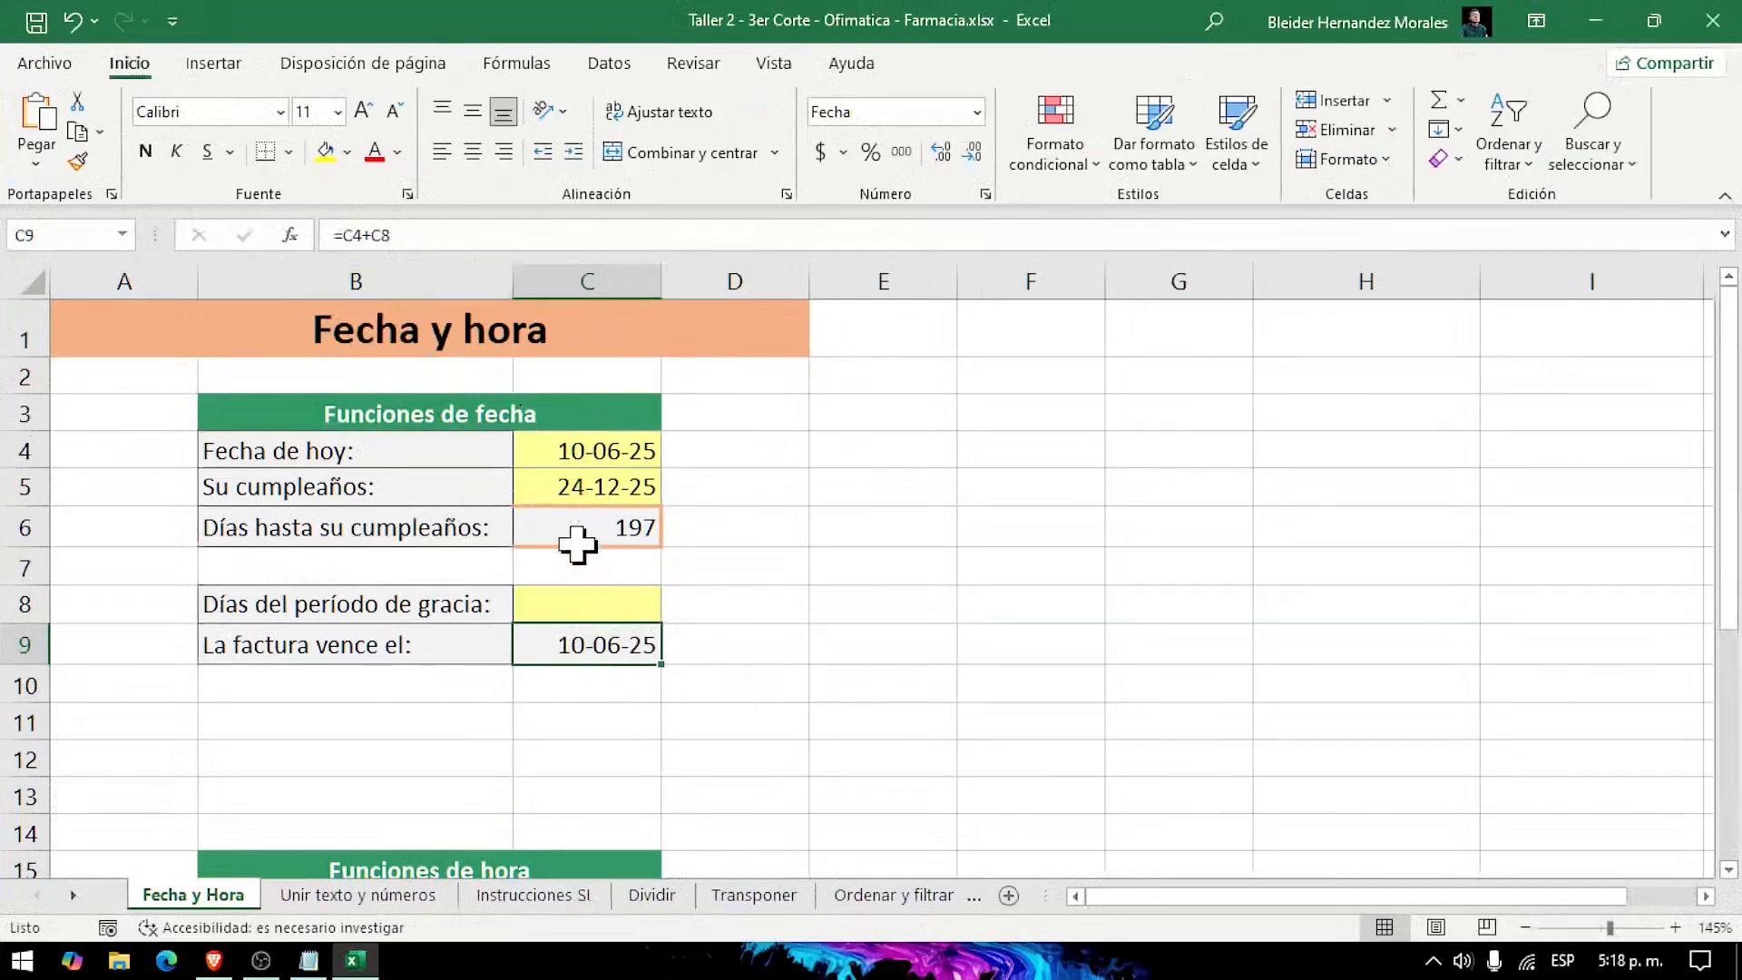
pyautogui.click(590, 451)
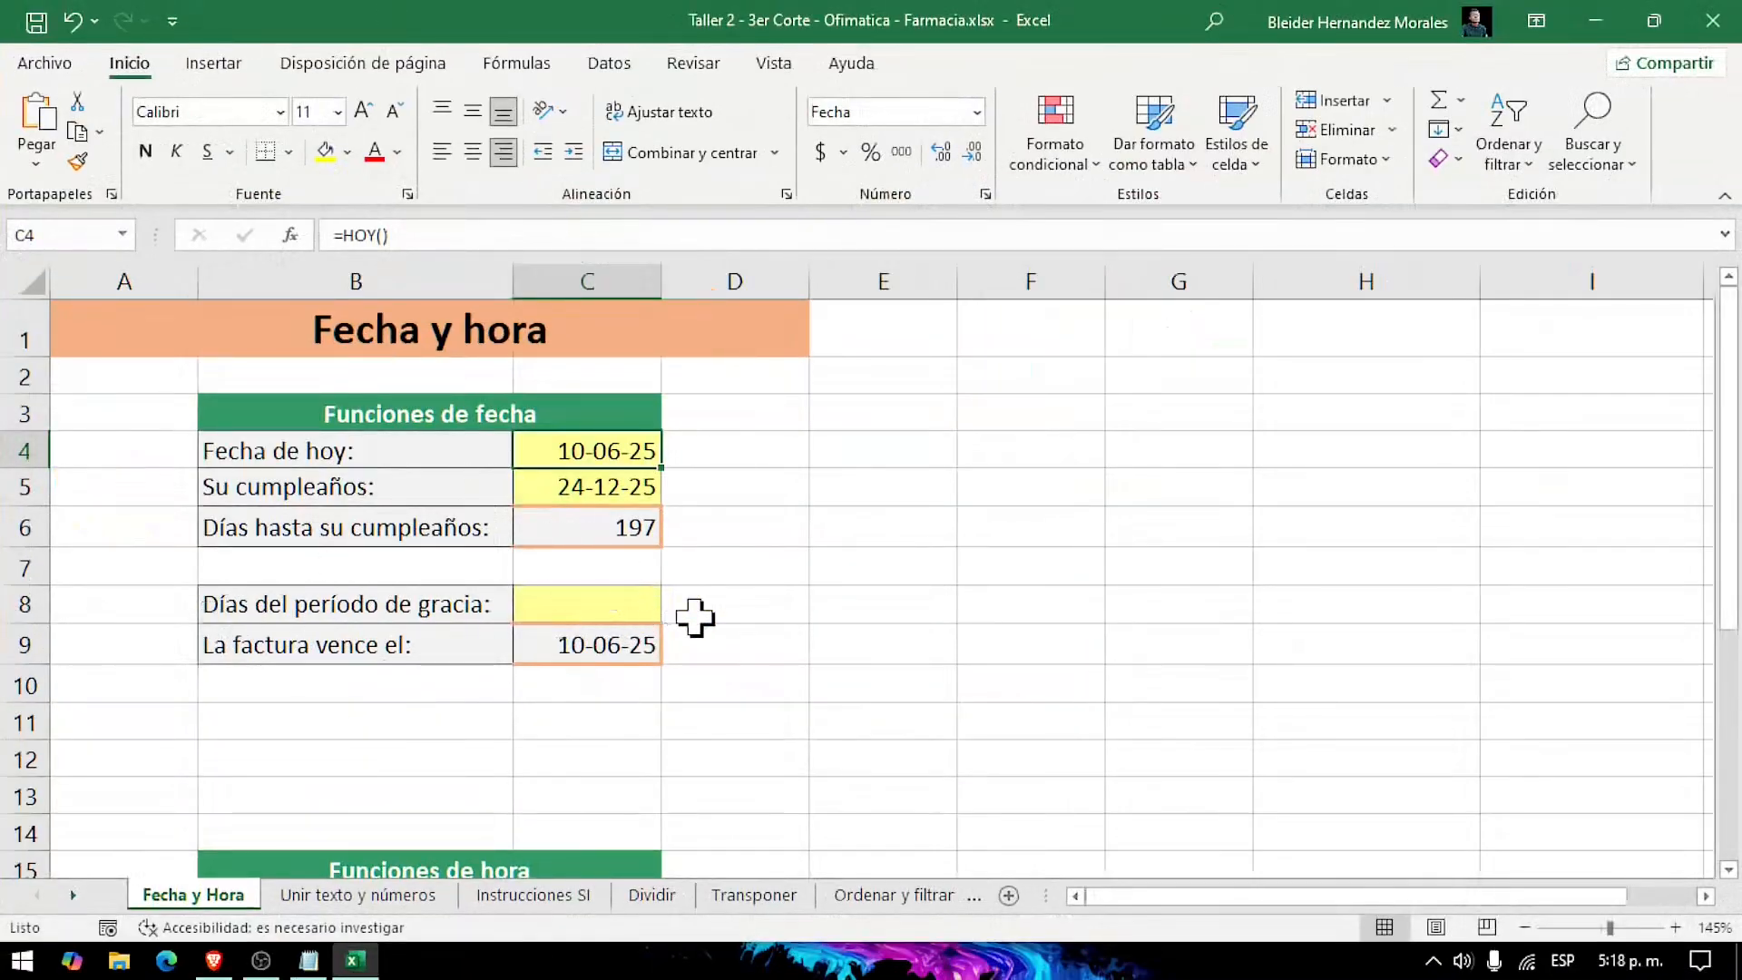
# Step: Enter 70 in cell C8 as the number of days in the grace period
pyautogui.click(638, 604)
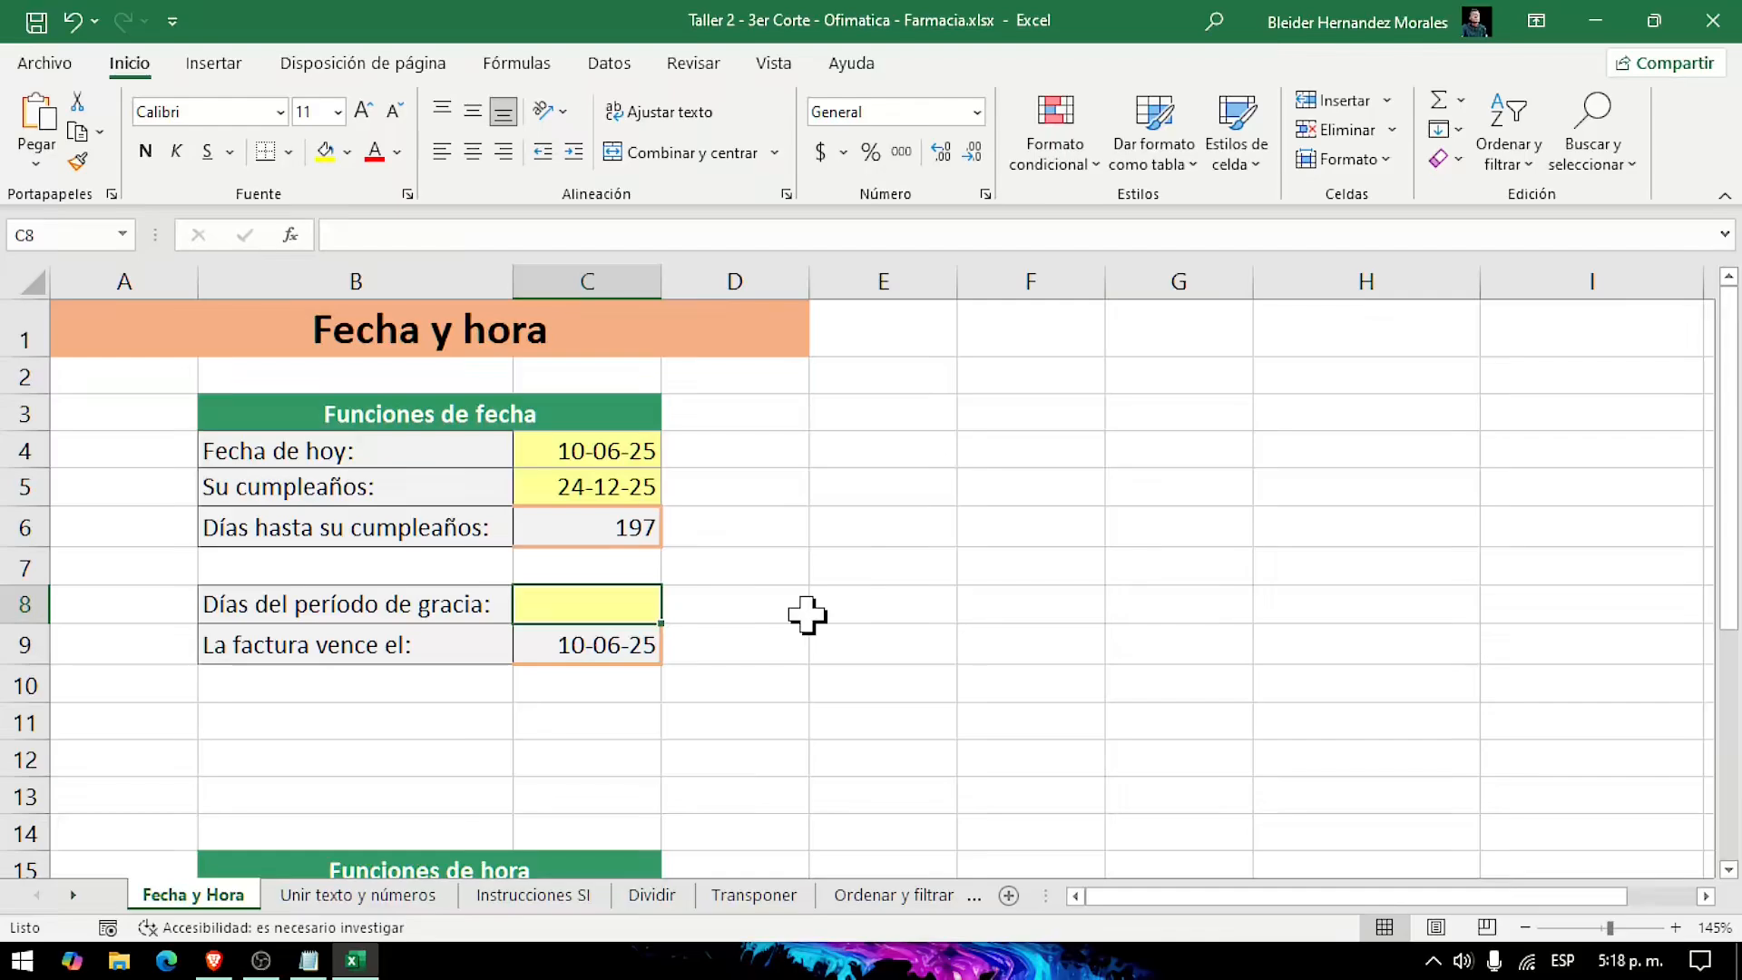
pyautogui.write('70')
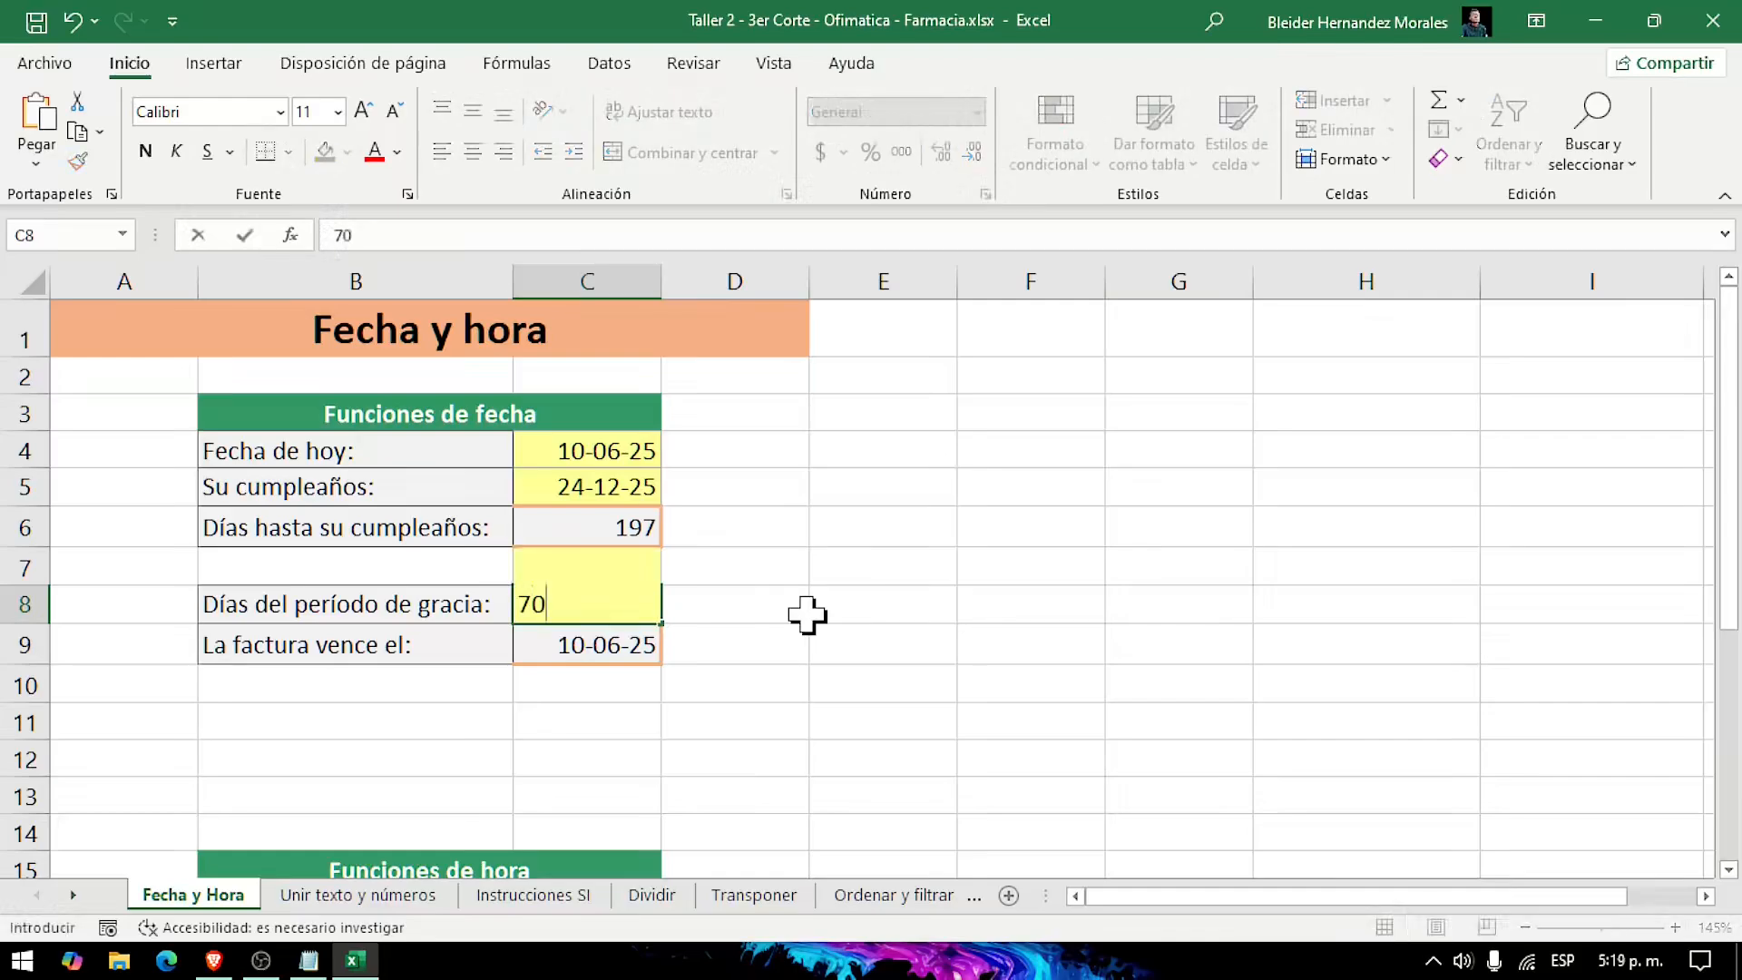
pyautogui.press('Return')
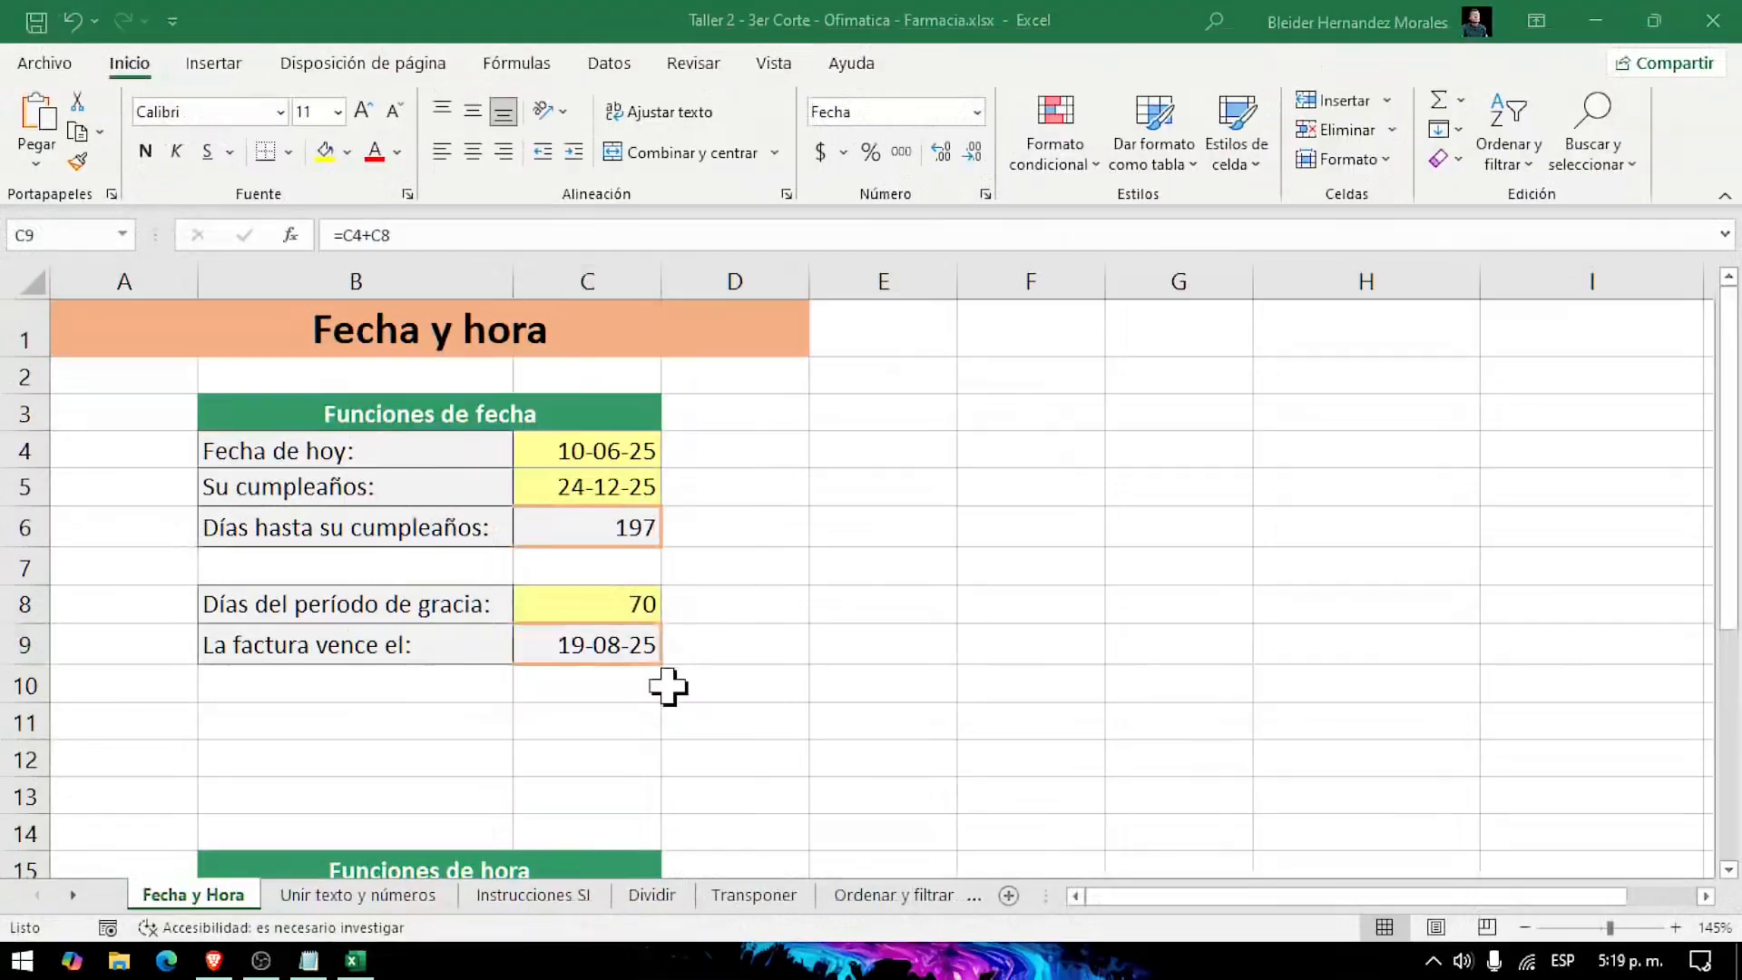
pyautogui.click(673, 548)
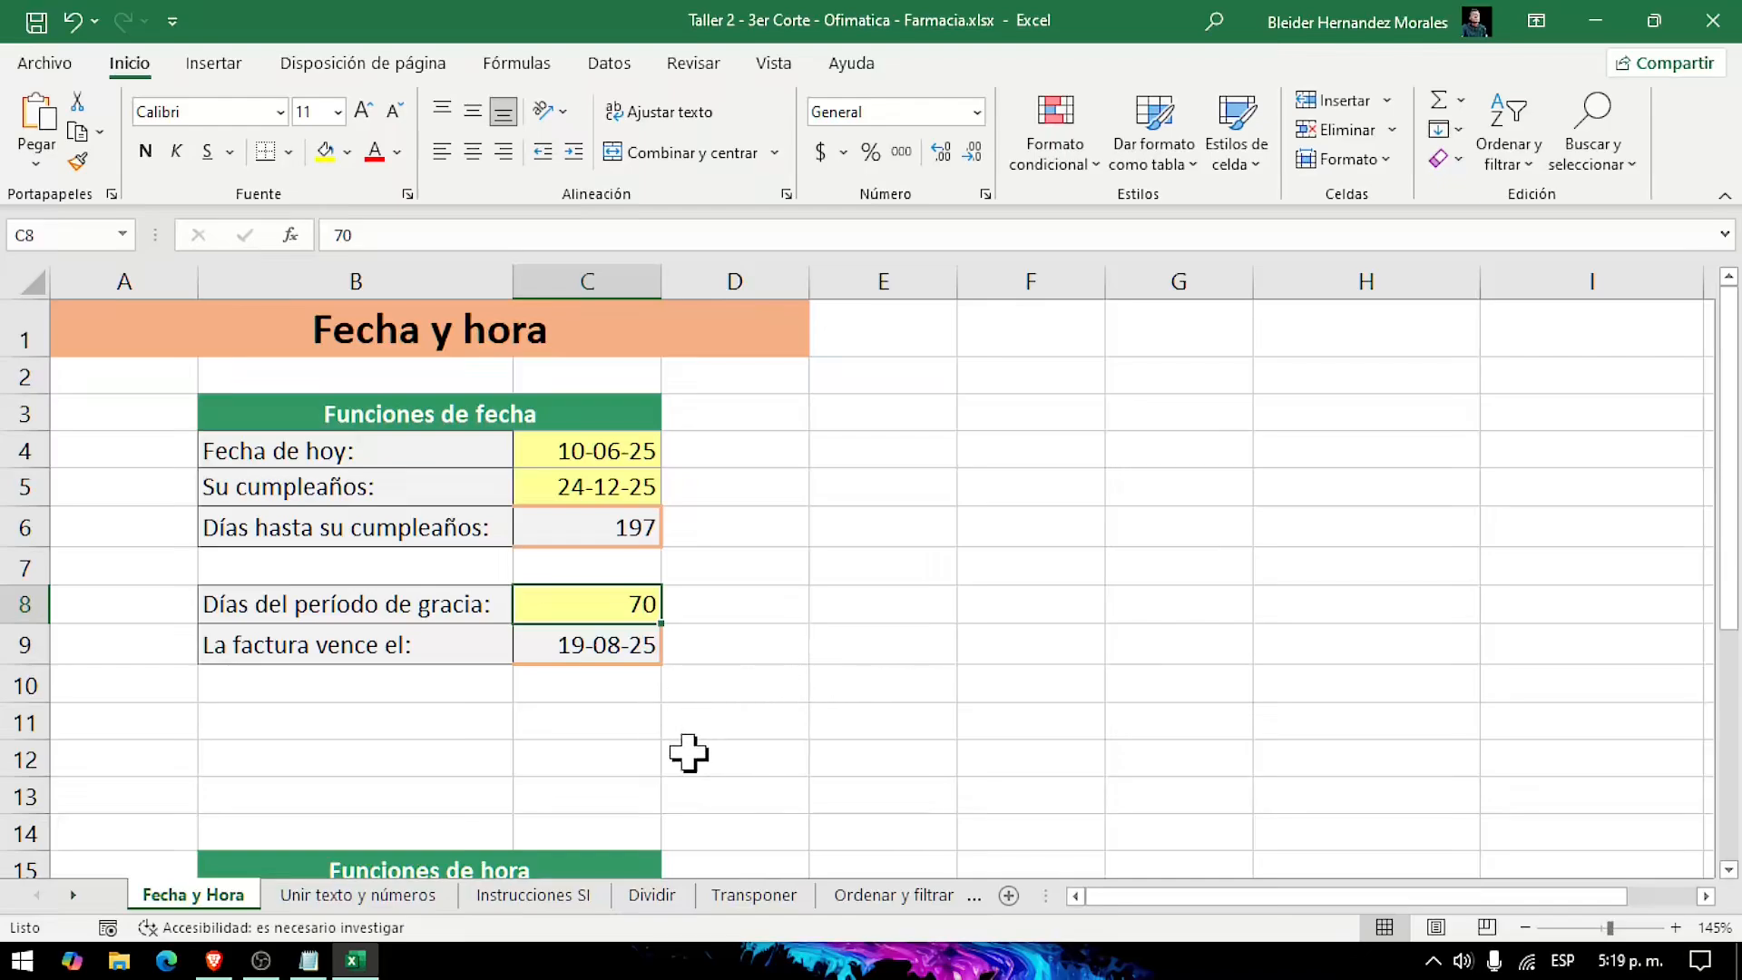
# Step: Enter the formula =AHORA() in cell C16, beside Hora actual
pyautogui.scroll(-1, 689, 753)
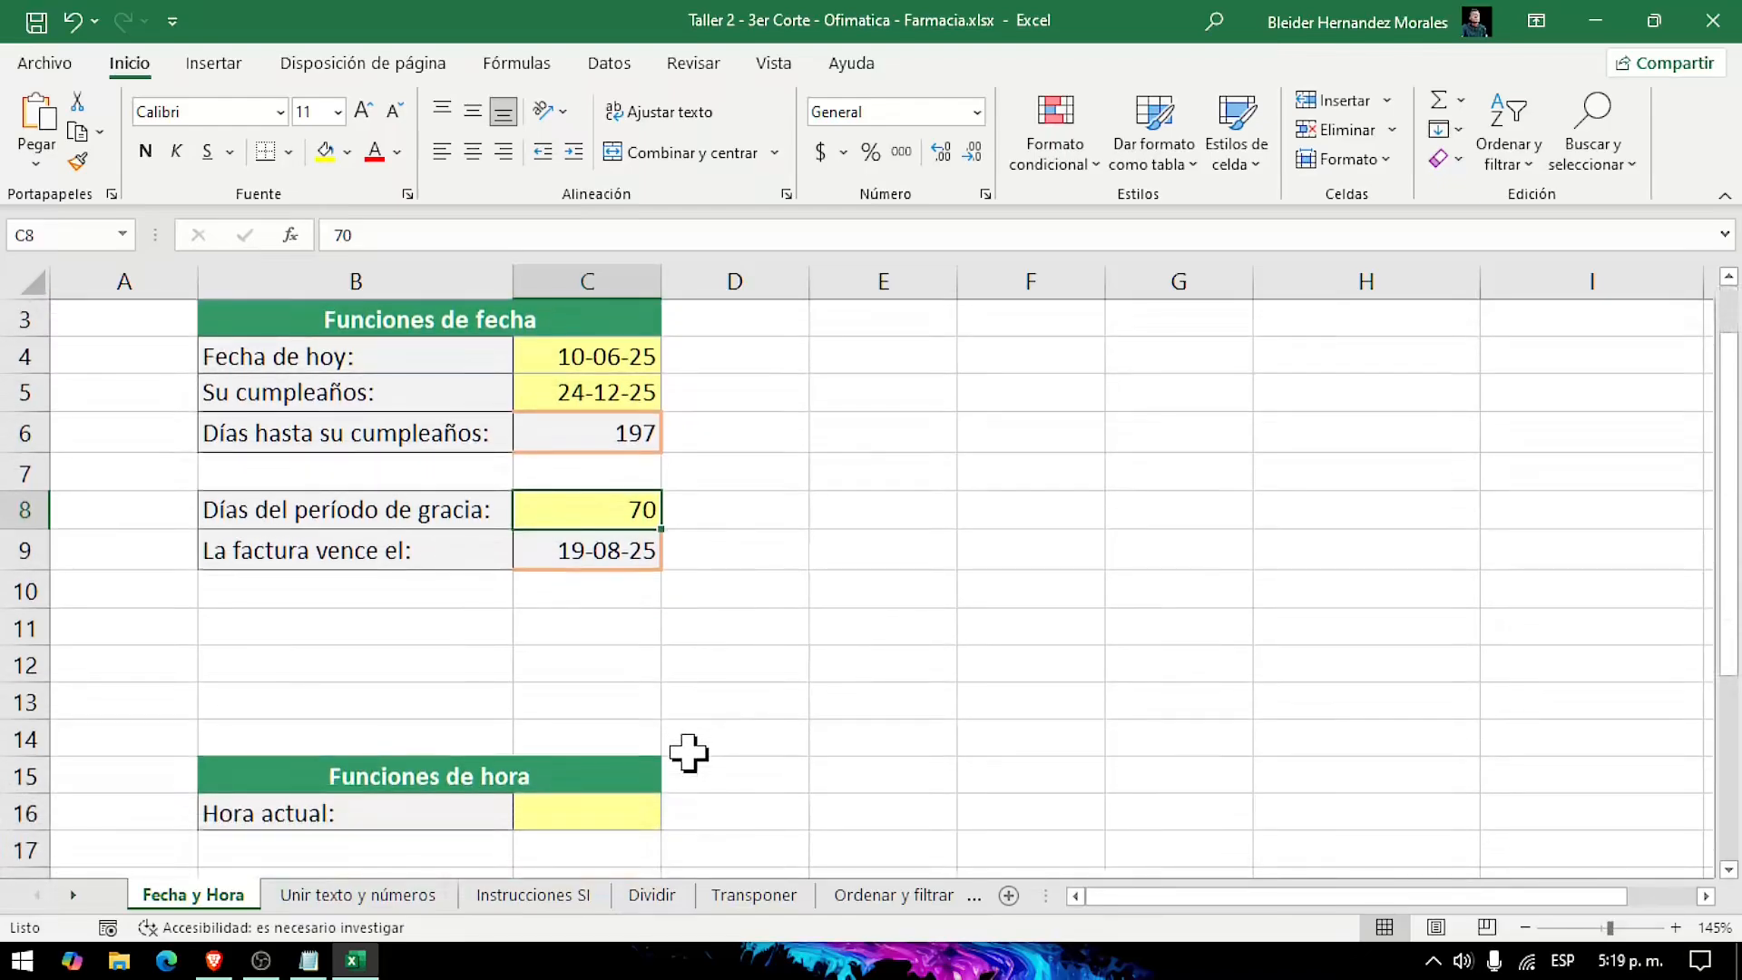
pyautogui.scroll(-2, 689, 753)
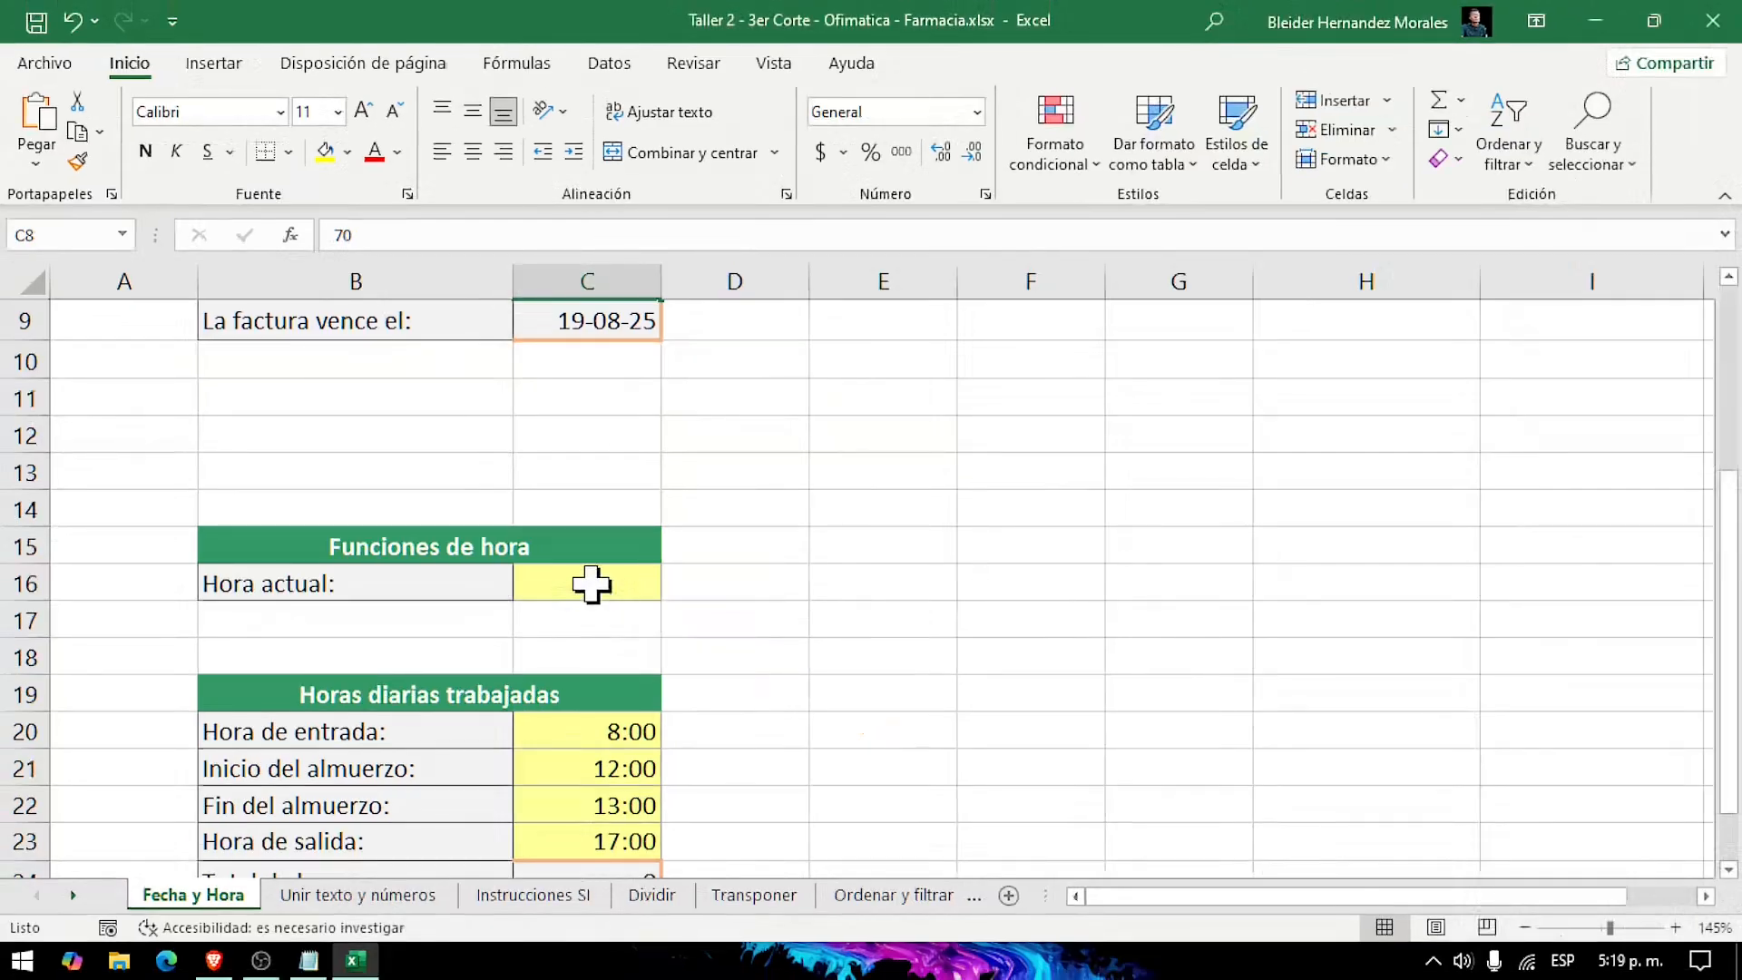
pyautogui.click(857, 573)
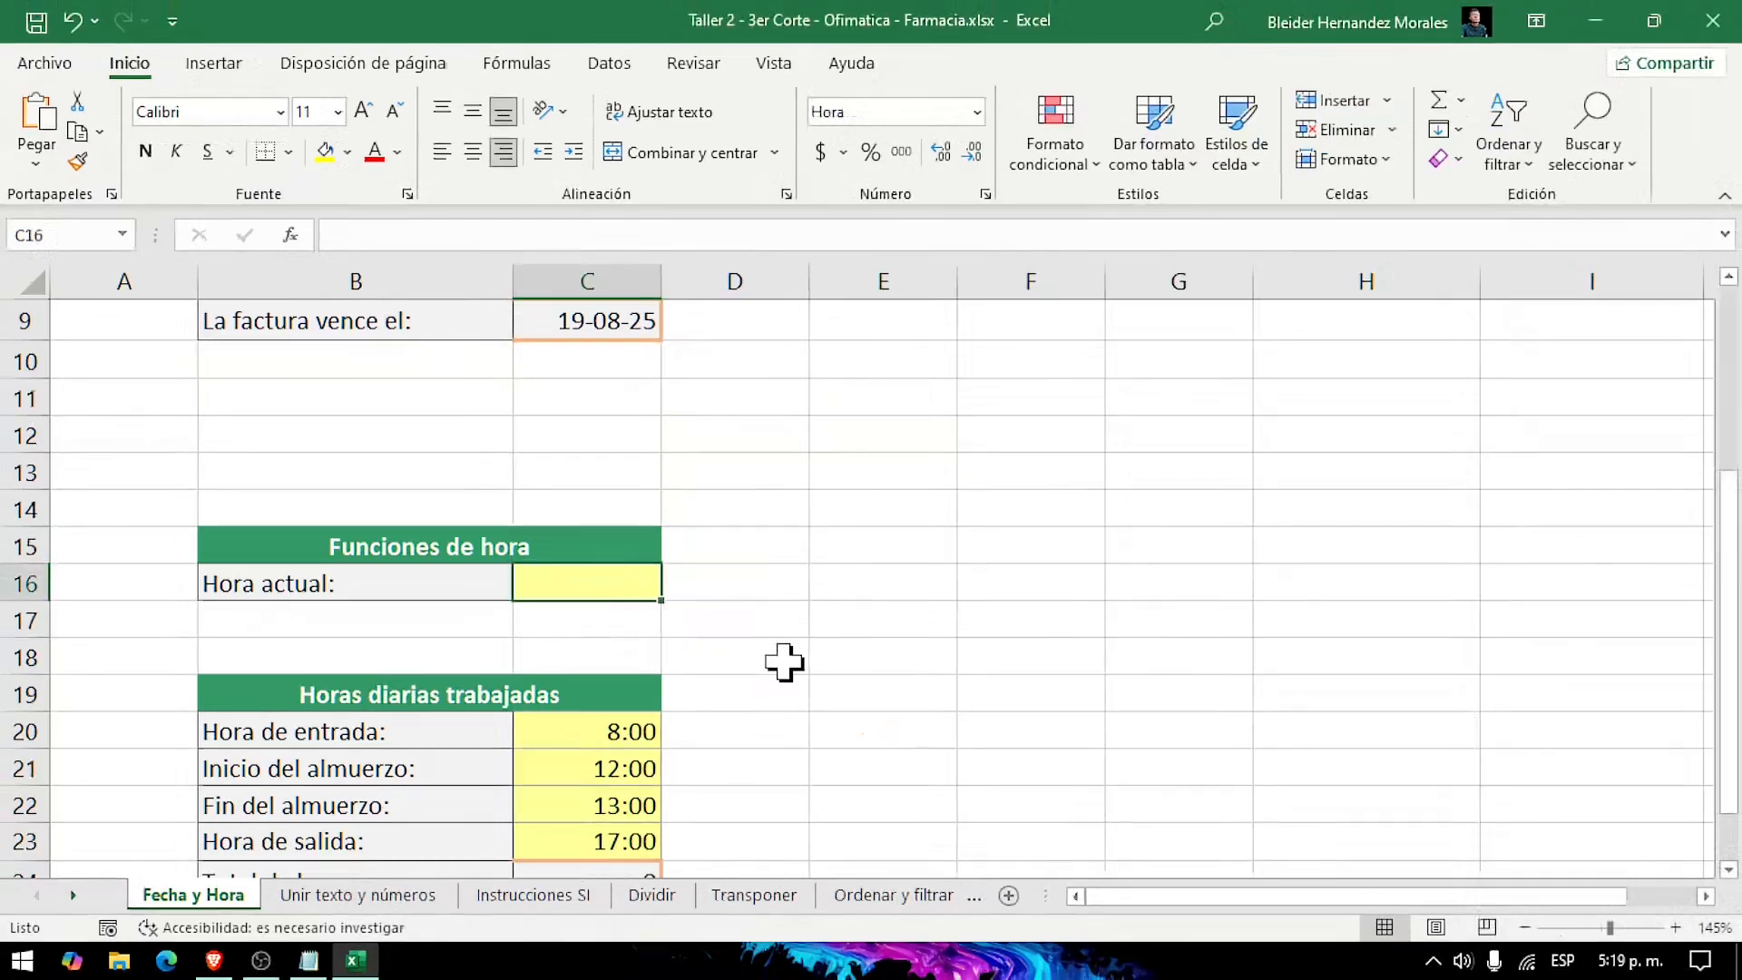
pyautogui.write('=')
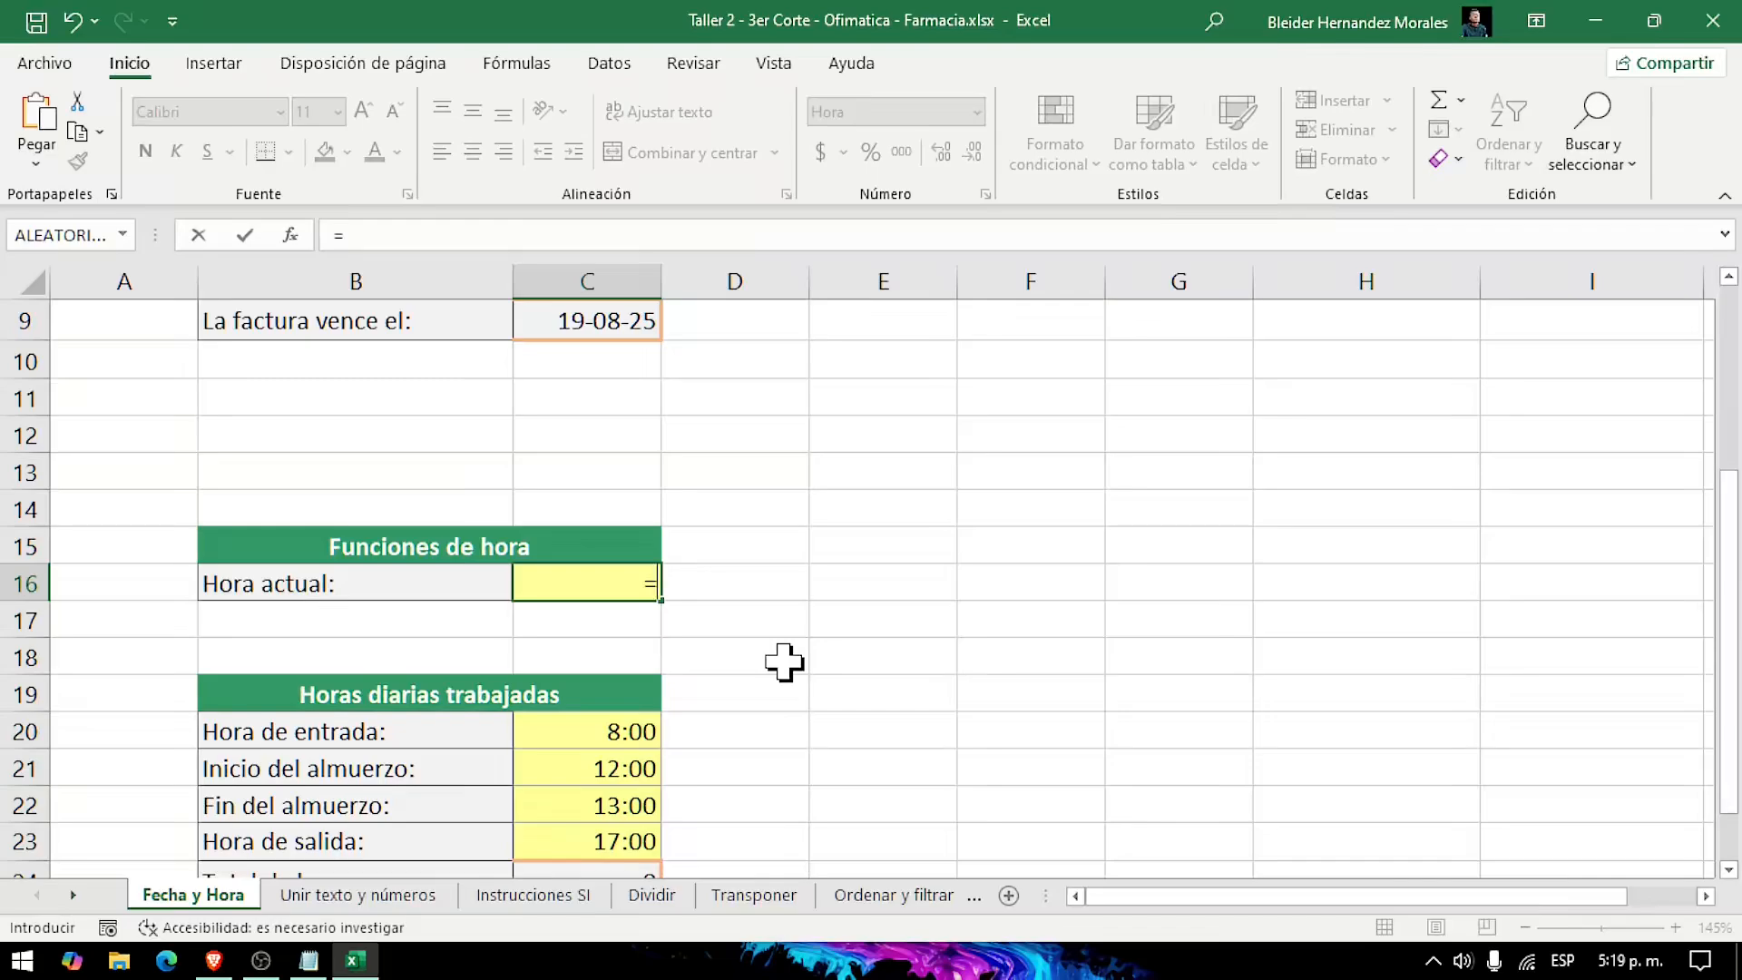
pyautogui.write('aho')
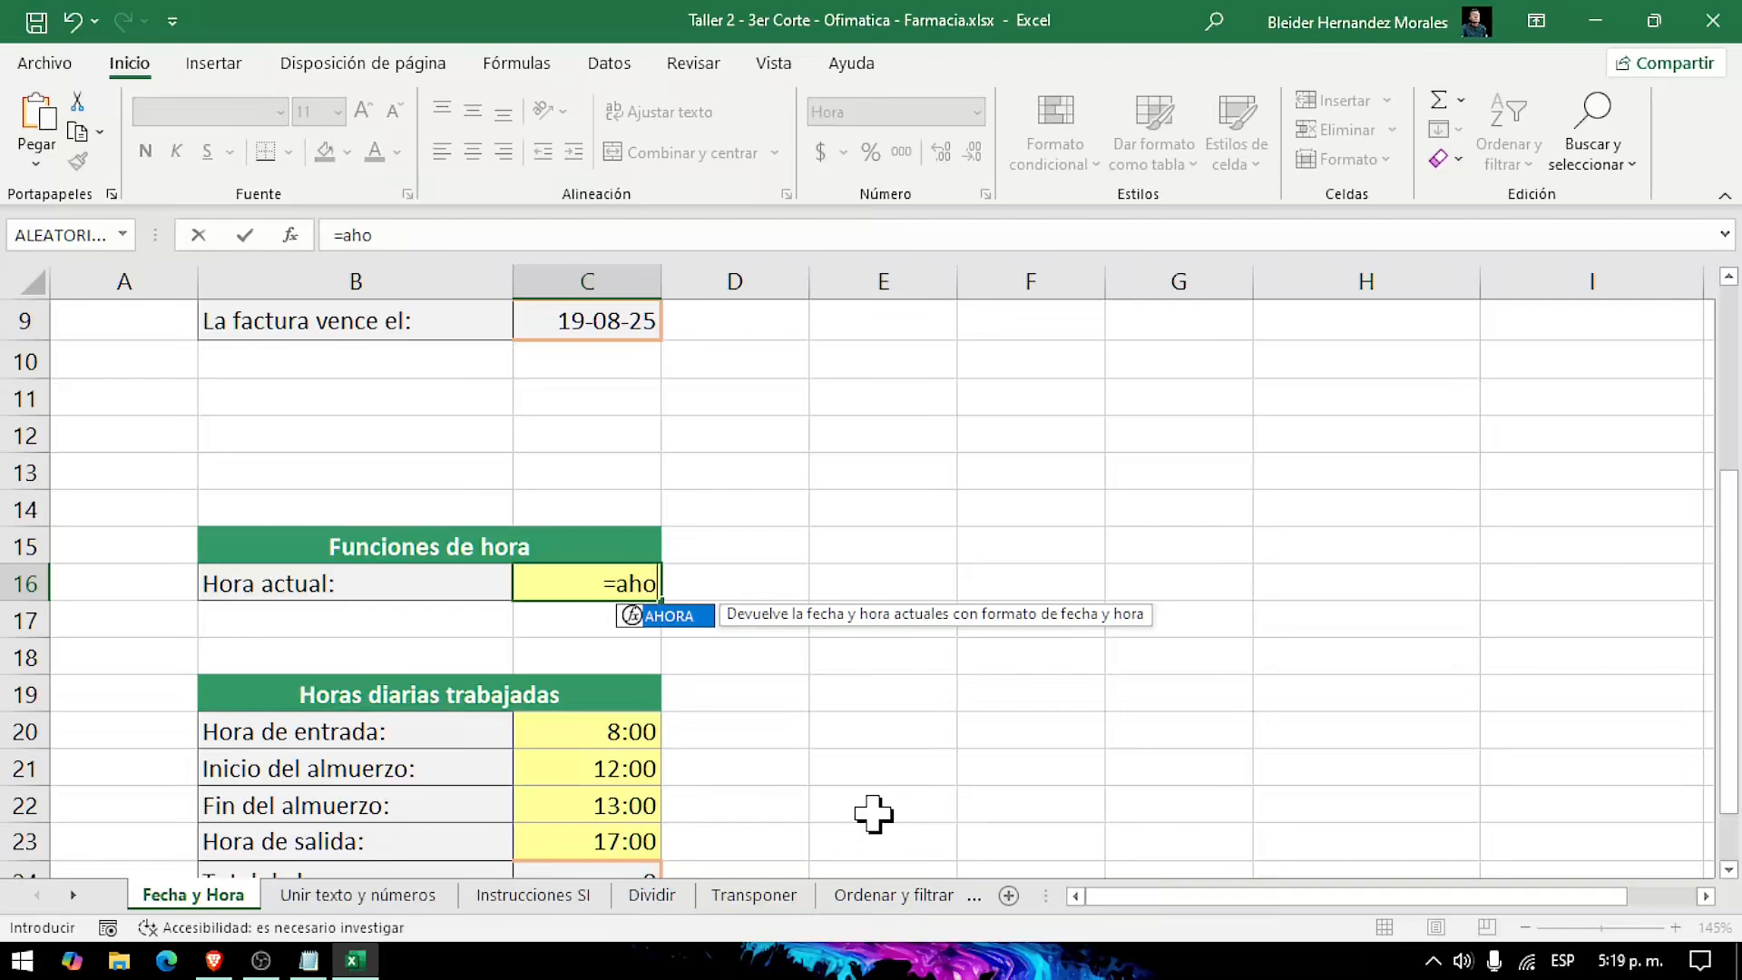
pyautogui.press('Tab')
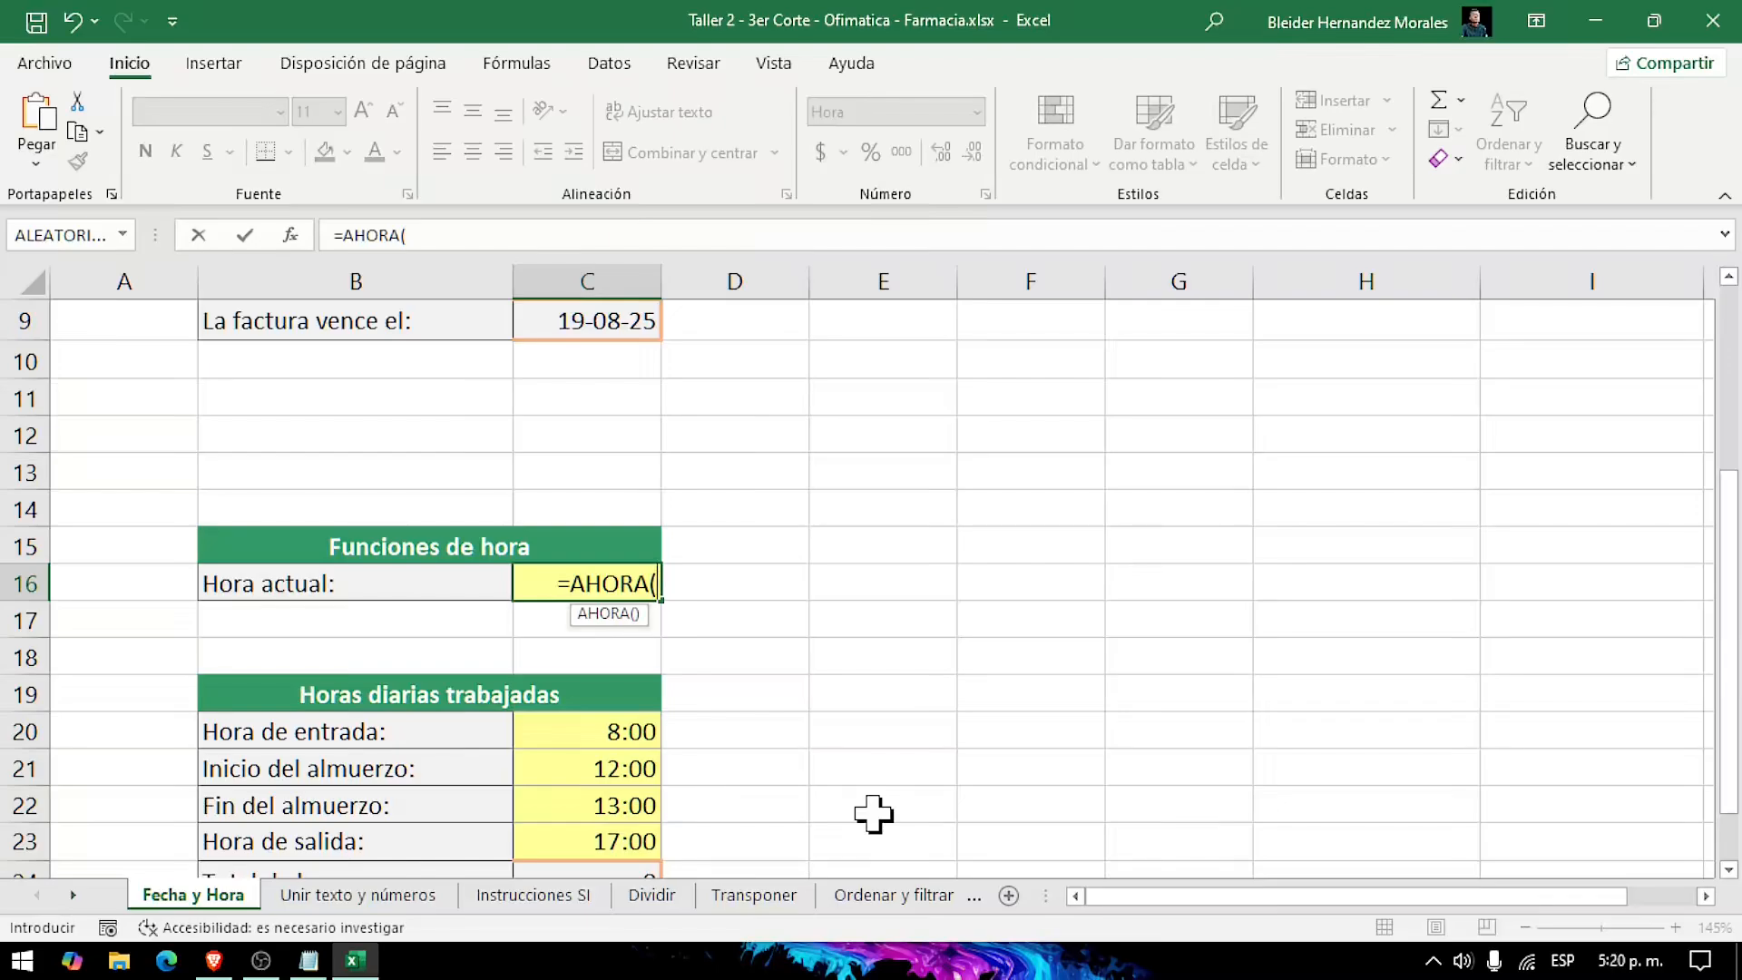
pyautogui.press('Return')
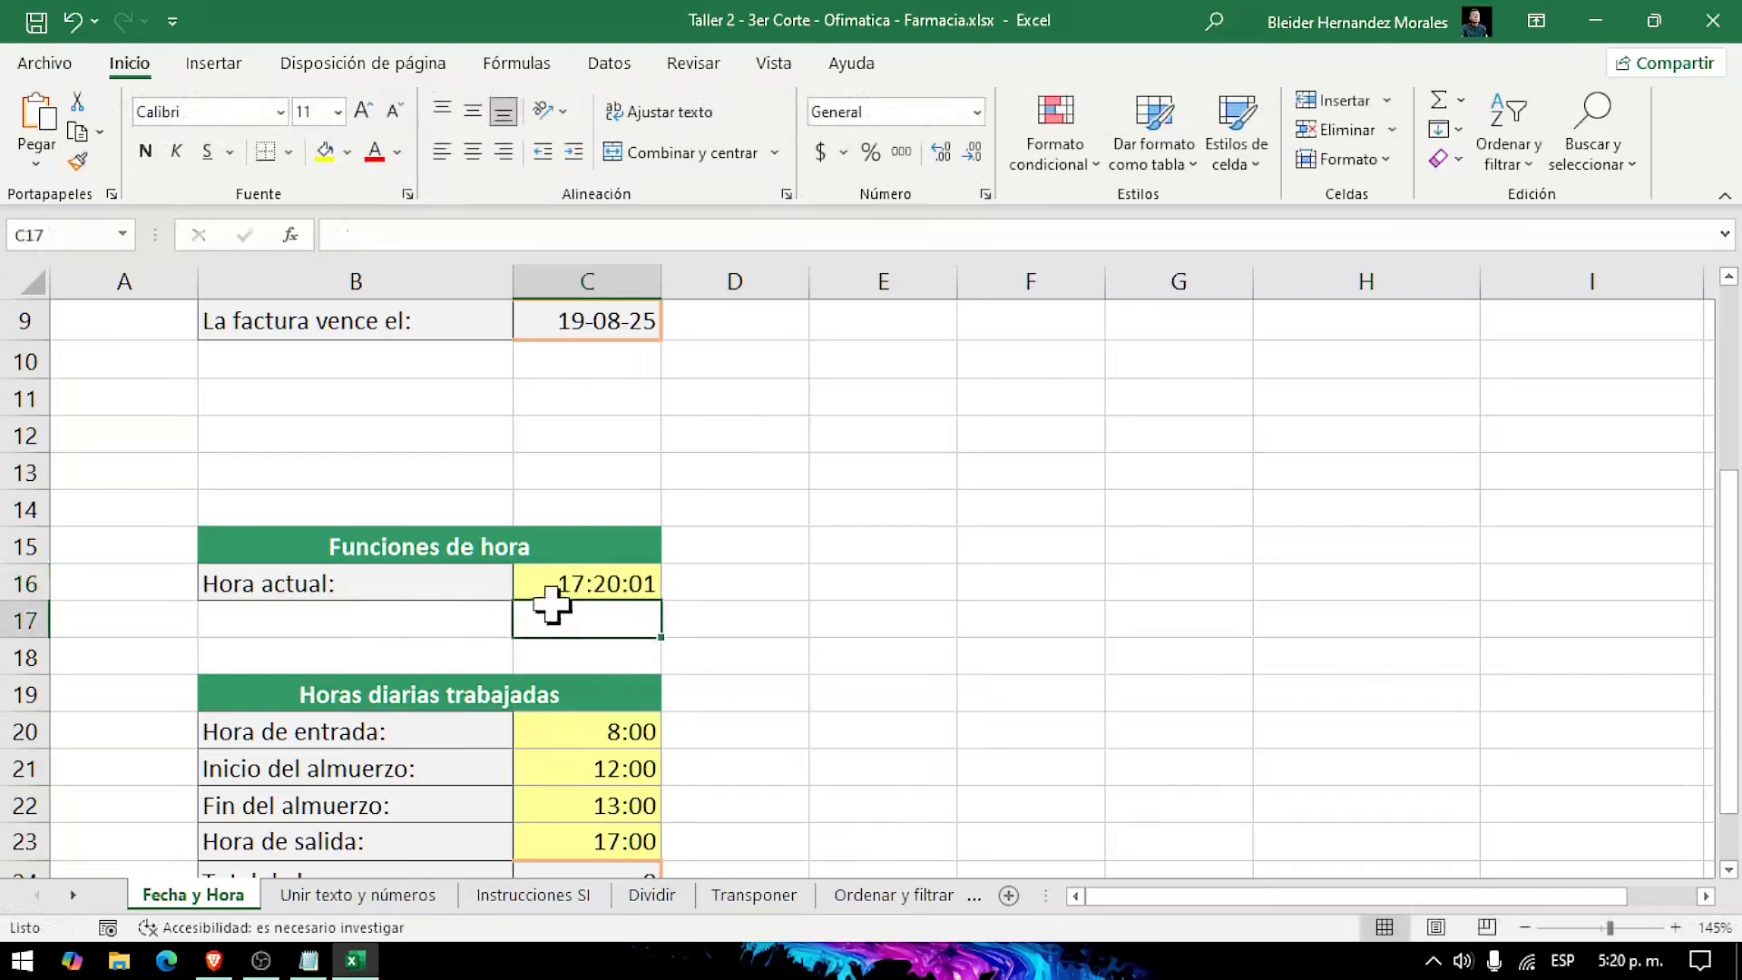
pyautogui.click(636, 592)
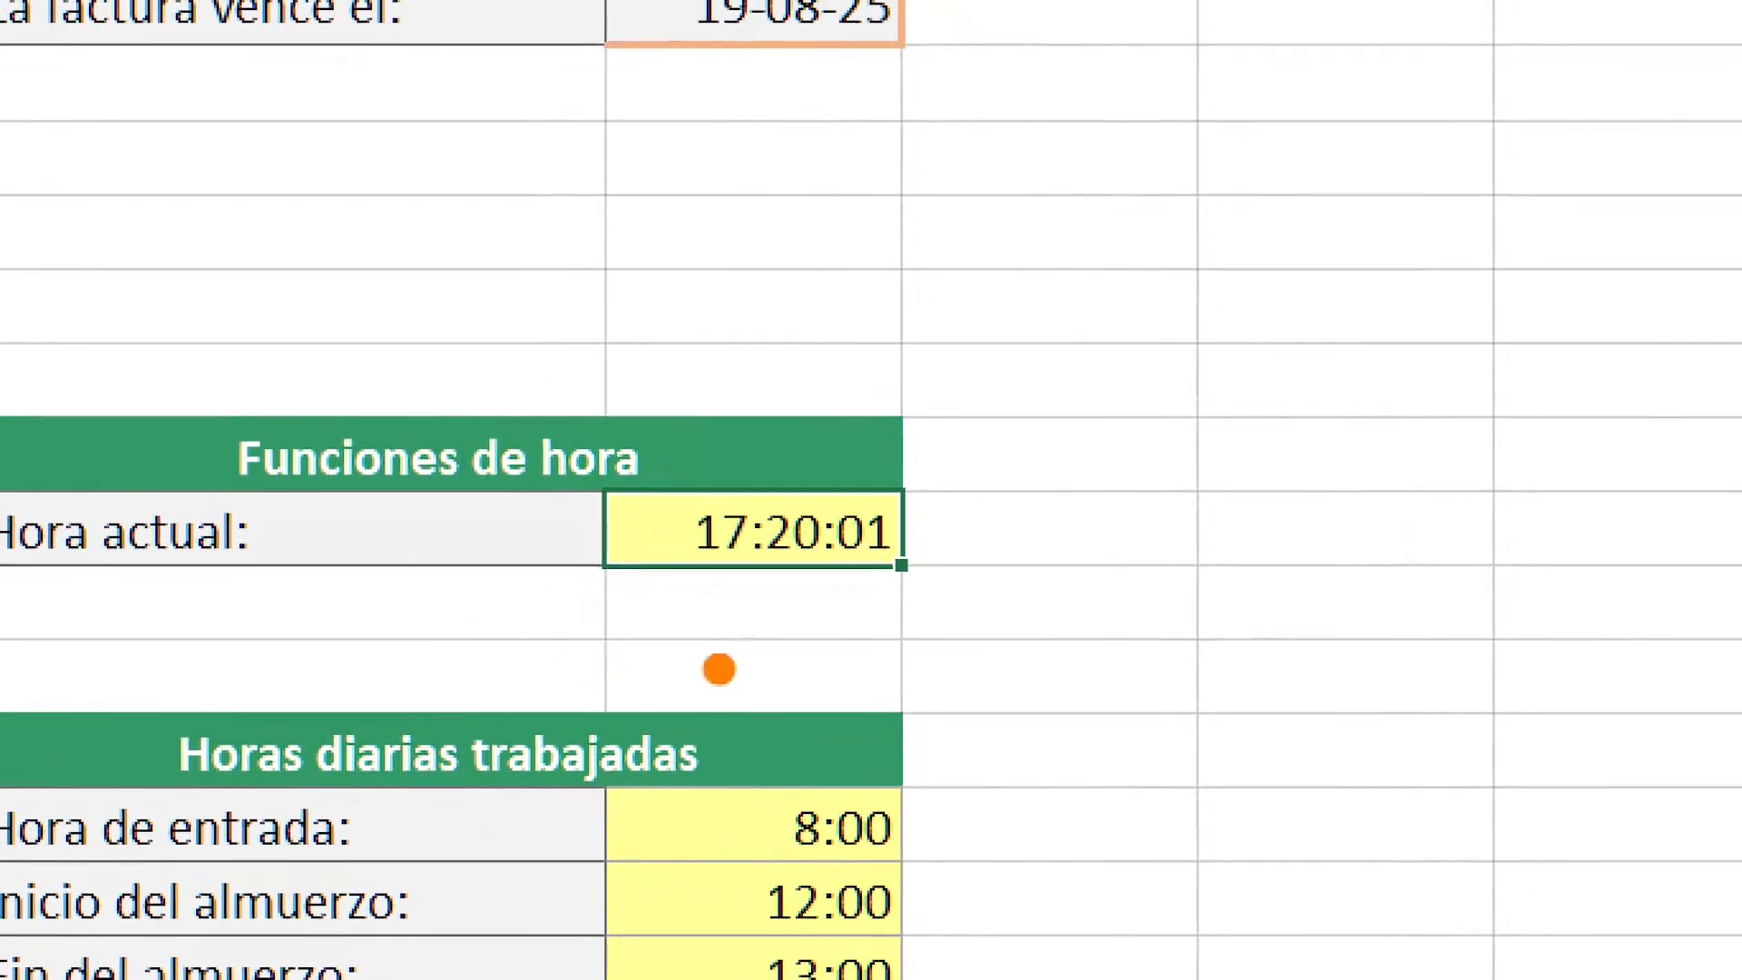
# Step: Review the entry, lunch start, lunch end and exit times in the Horas diarias trabajadas table
pyautogui.moveTo(854, 622)
pyautogui.mouseDown()
pyautogui.moveTo(1017, 767)
pyautogui.moveTo(1235, 867)
pyautogui.mouseUp()
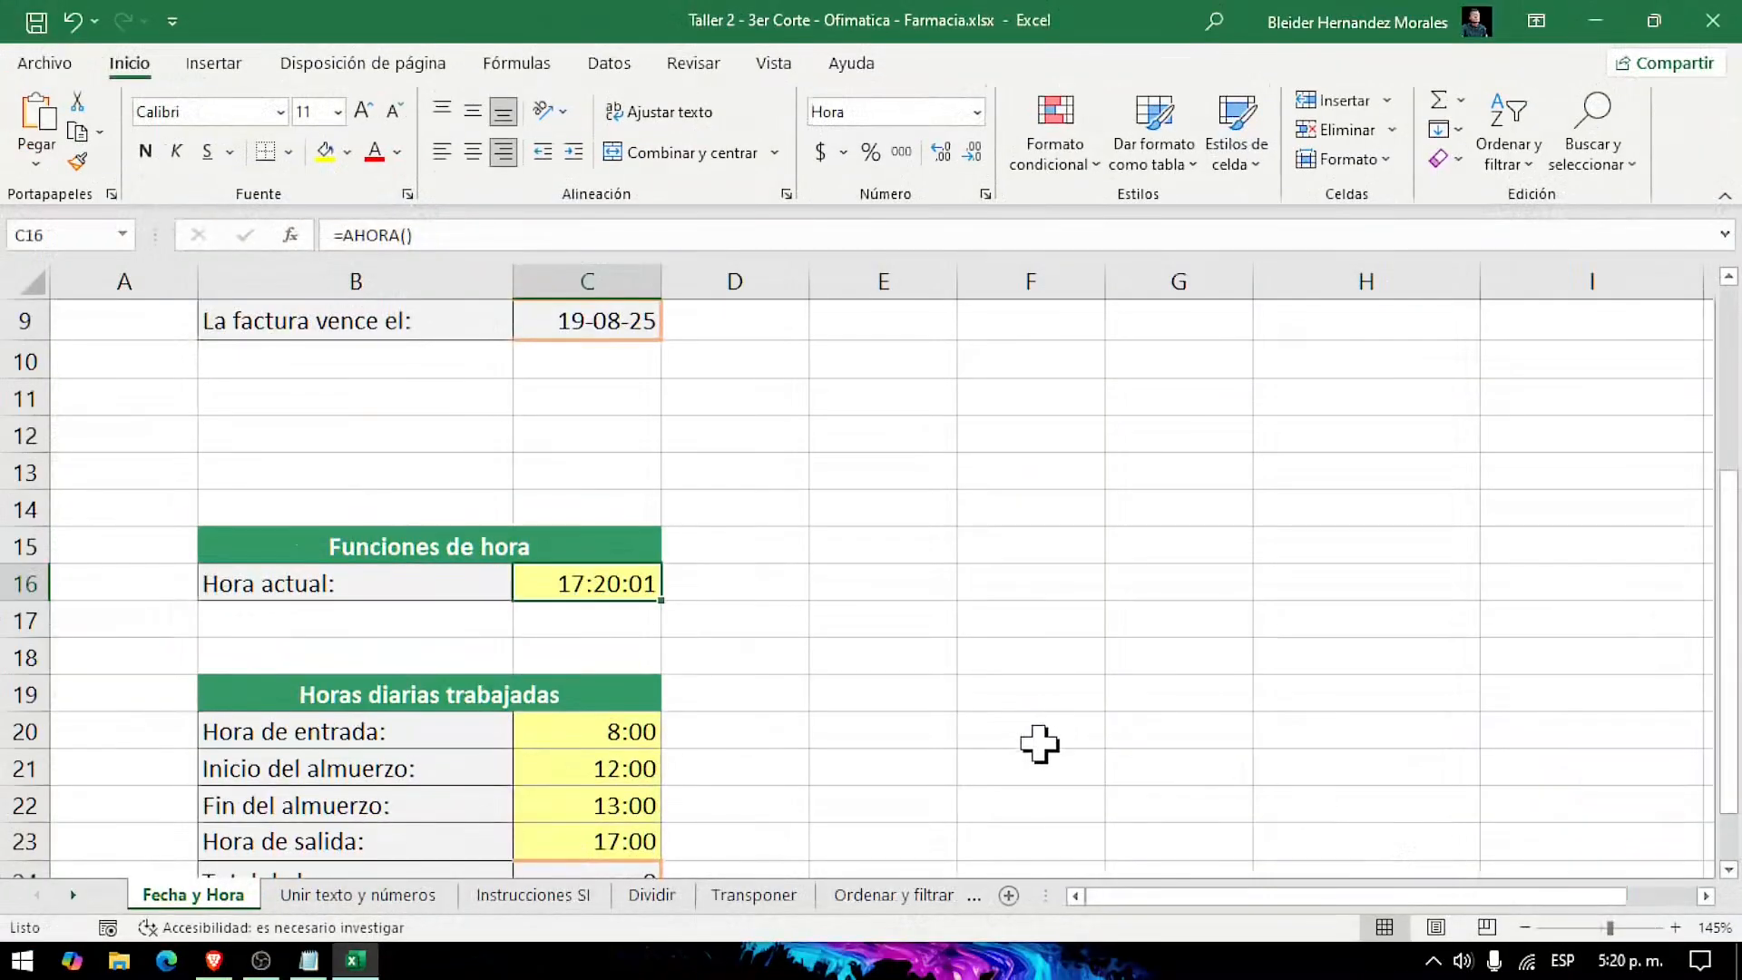
pyautogui.scroll(-2, 759, 747)
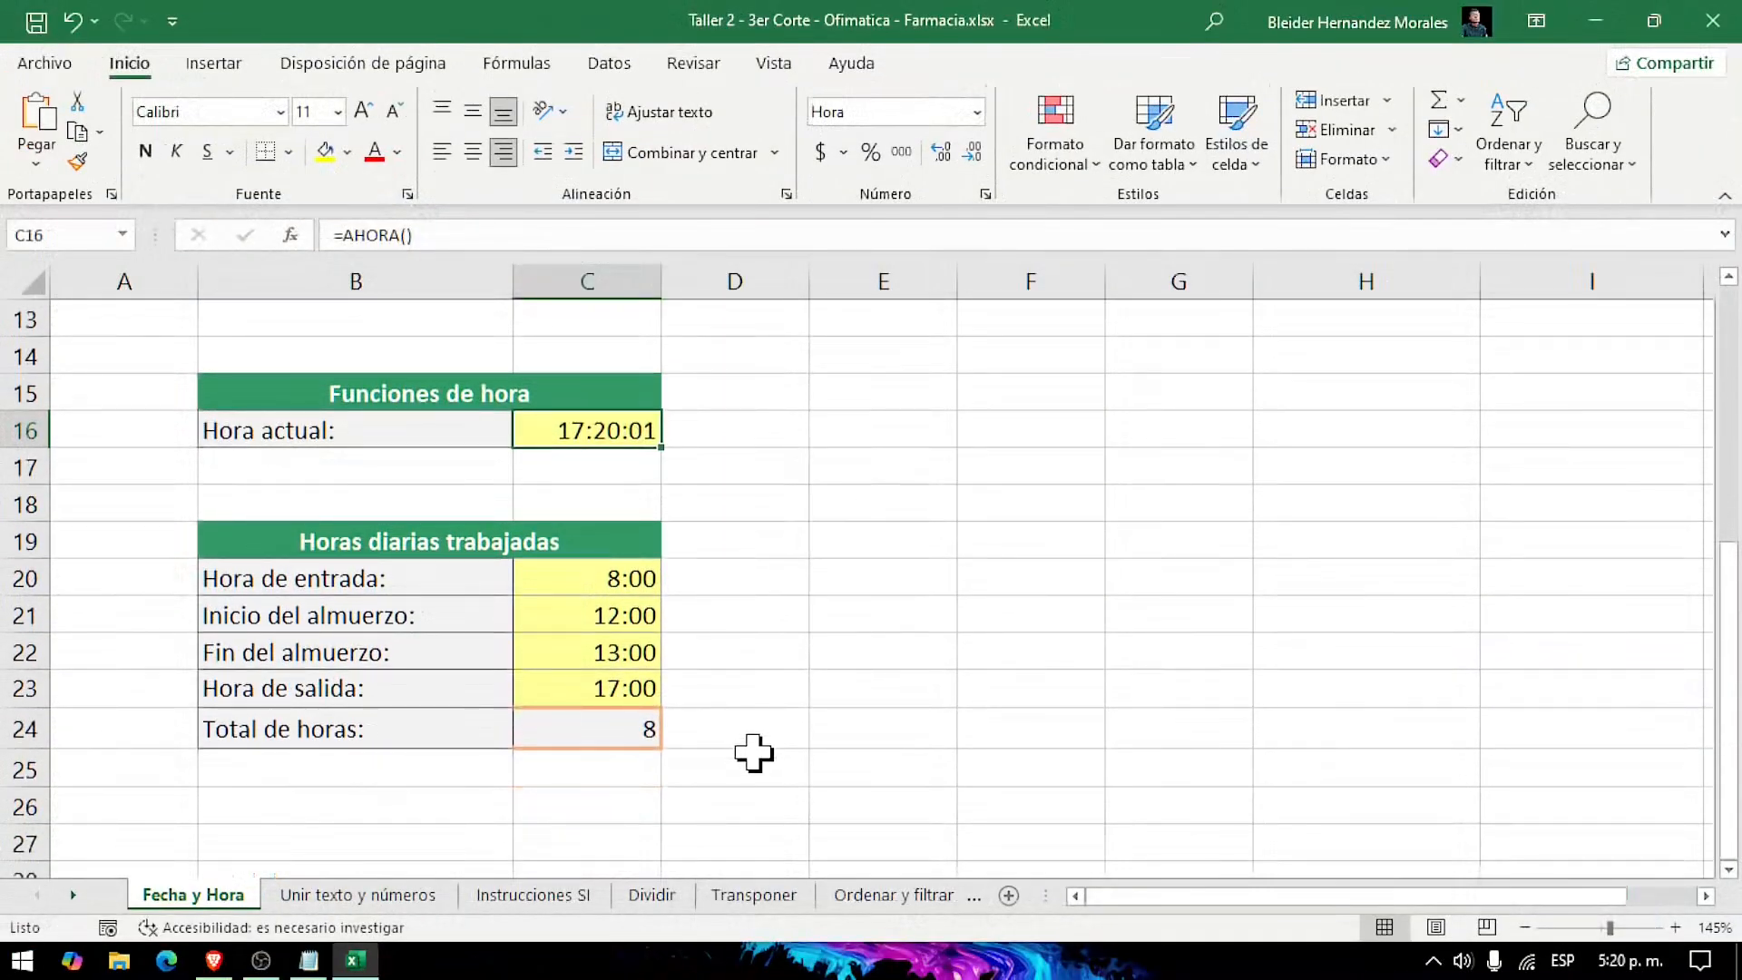
pyautogui.click(917, 792)
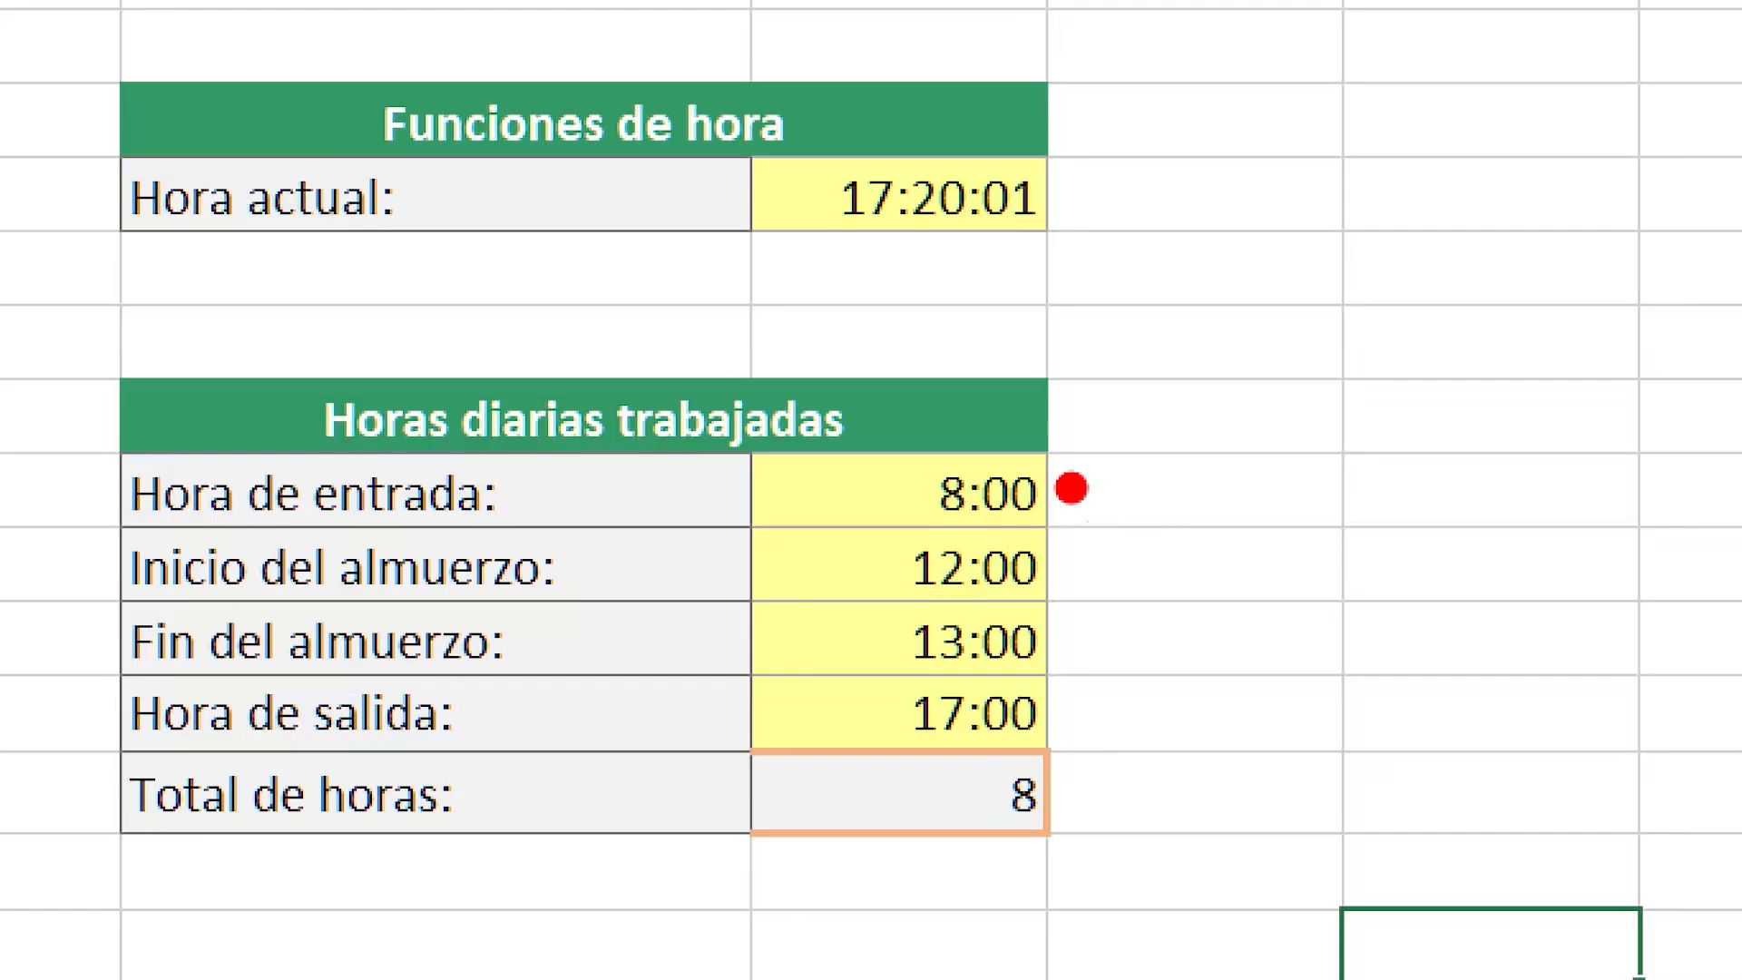
pyautogui.moveTo(1071, 487)
pyautogui.mouseDown()
pyautogui.moveTo(1148, 540)
pyautogui.moveTo(1570, 488)
pyautogui.mouseUp()
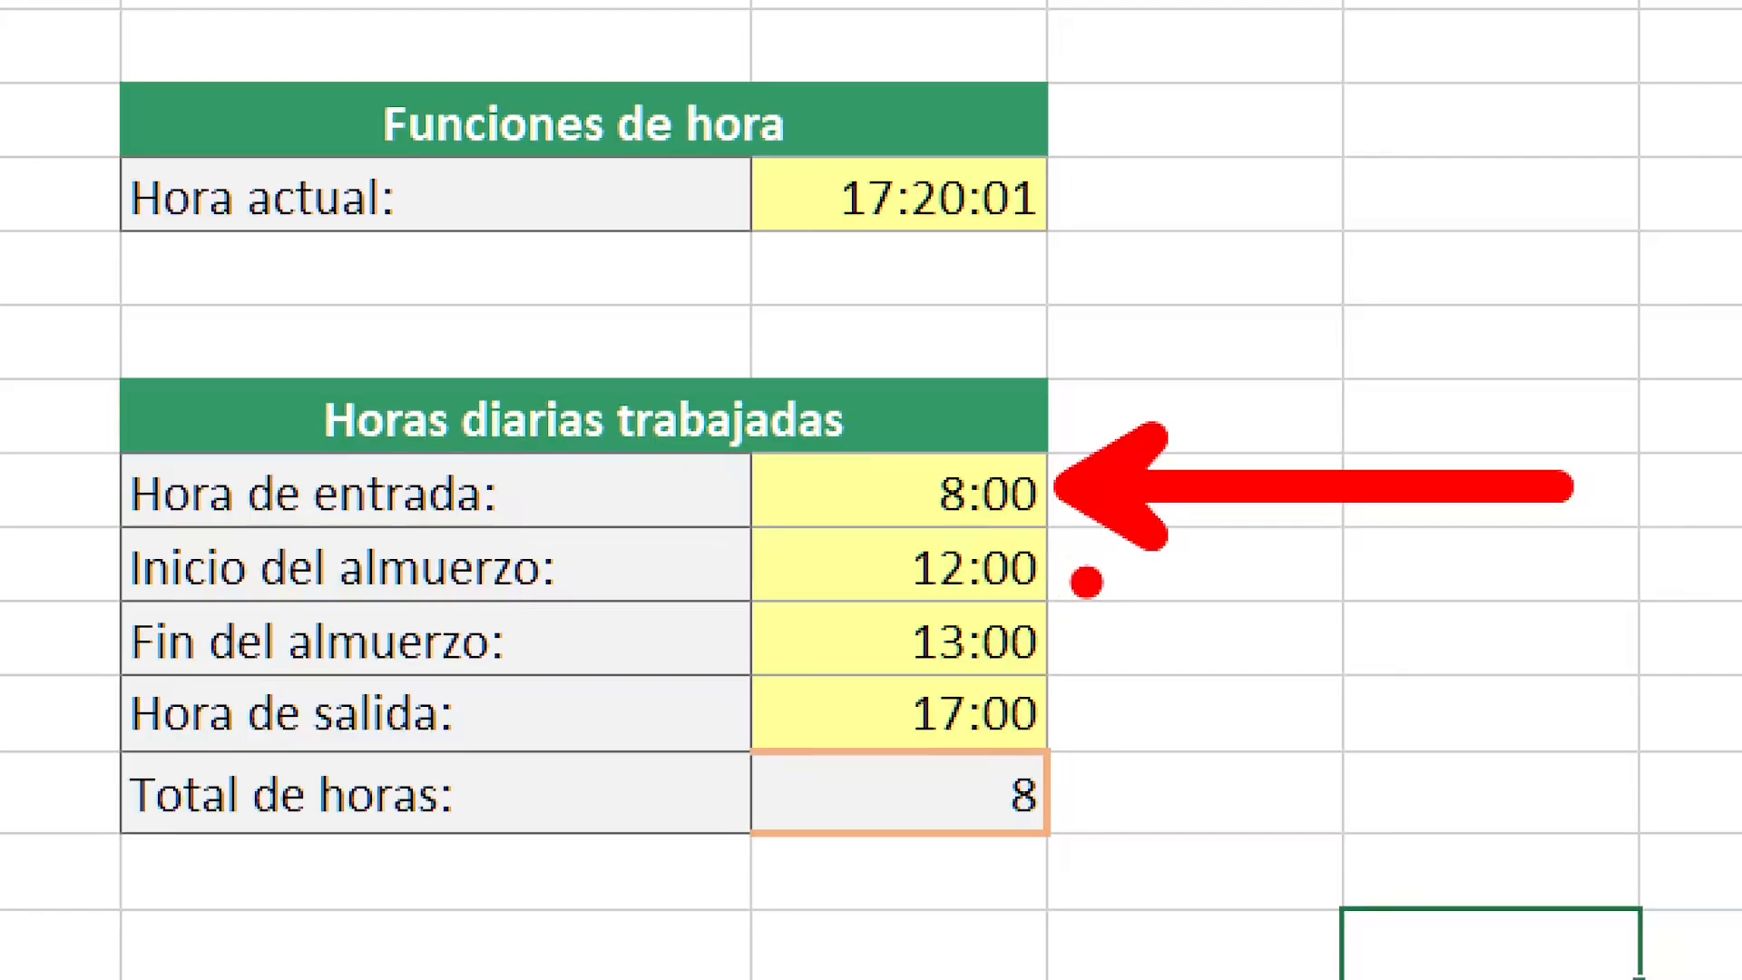
pyautogui.moveTo(1176, 533); pyautogui.dragTo(1175, 635)
pyautogui.moveTo(1089, 581); pyautogui.dragTo(1439, 581)
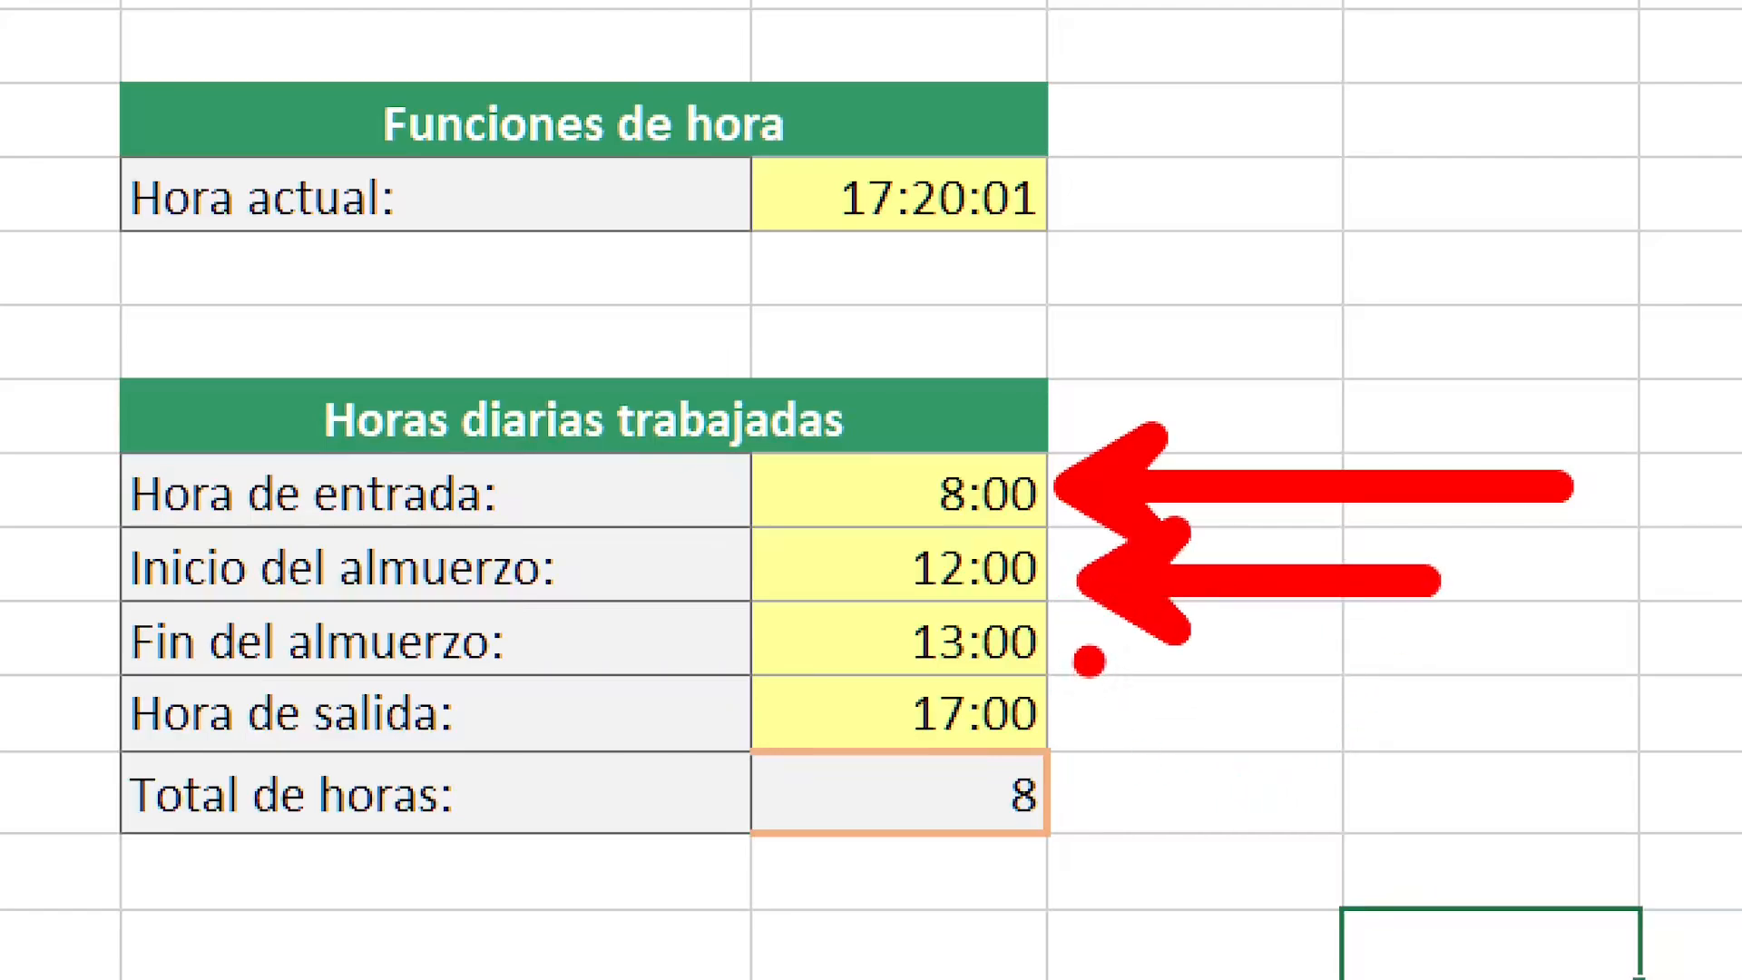
pyautogui.moveTo(1180, 633); pyautogui.dragTo(1148, 726)
pyautogui.moveTo(1085, 656); pyautogui.dragTo(1375, 745)
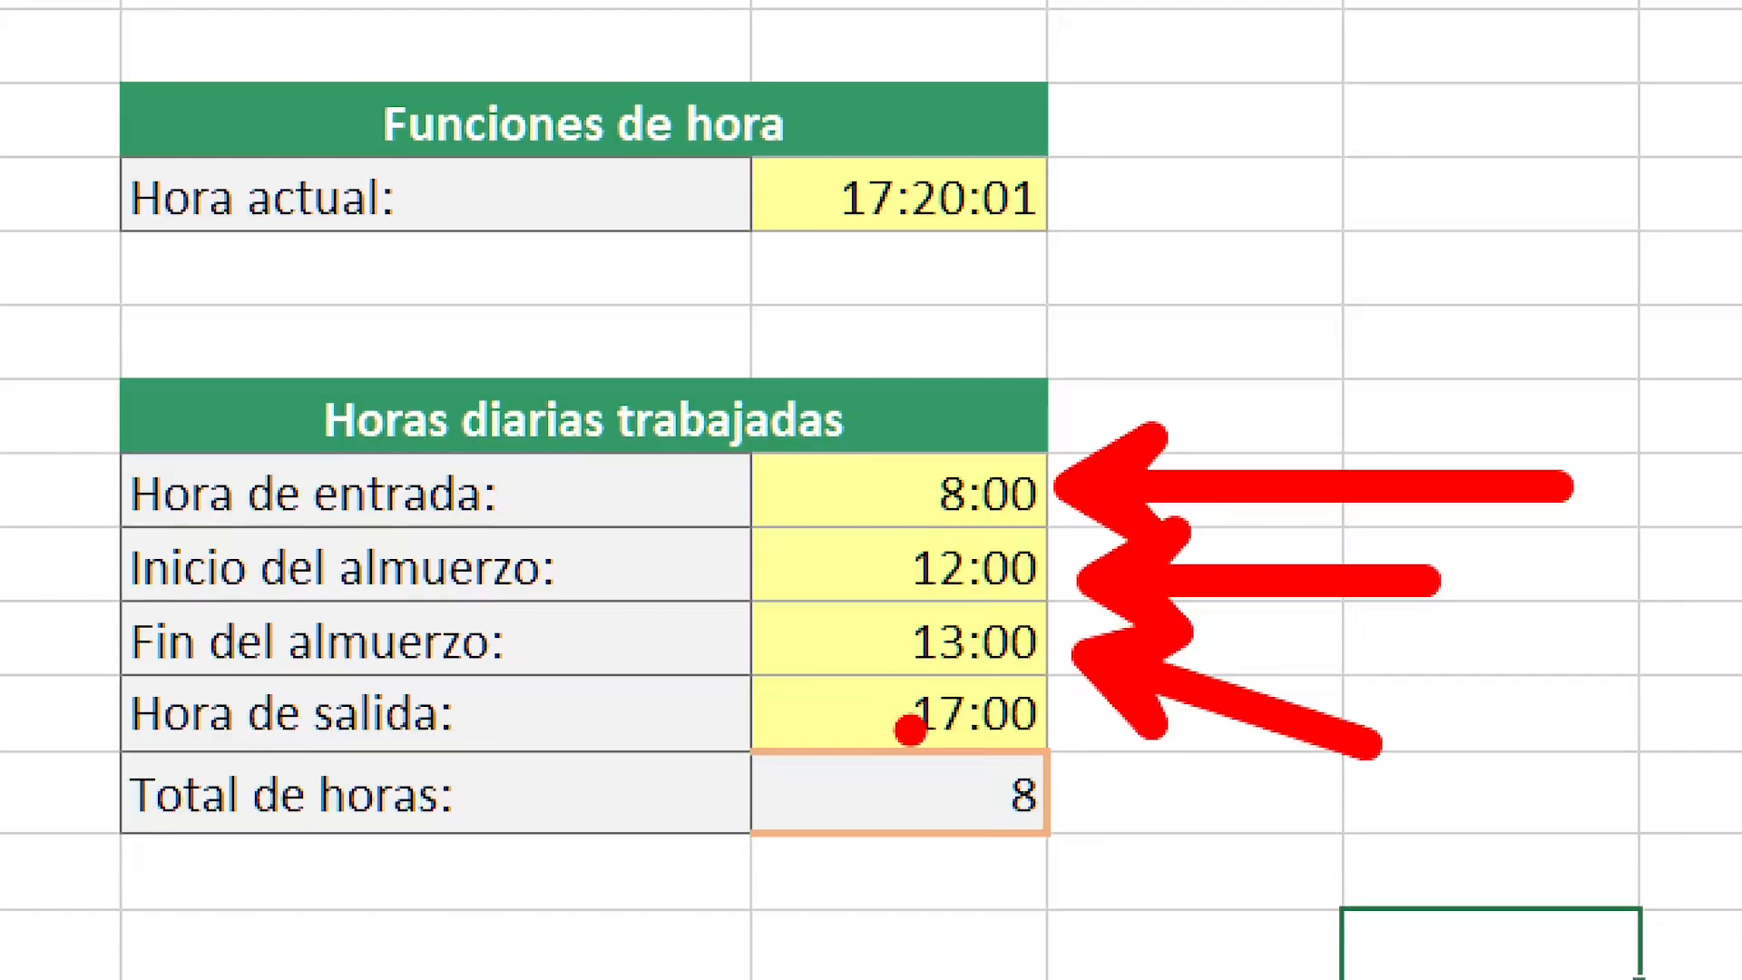
pyautogui.moveTo(870, 729); pyautogui.dragTo(467, 886)
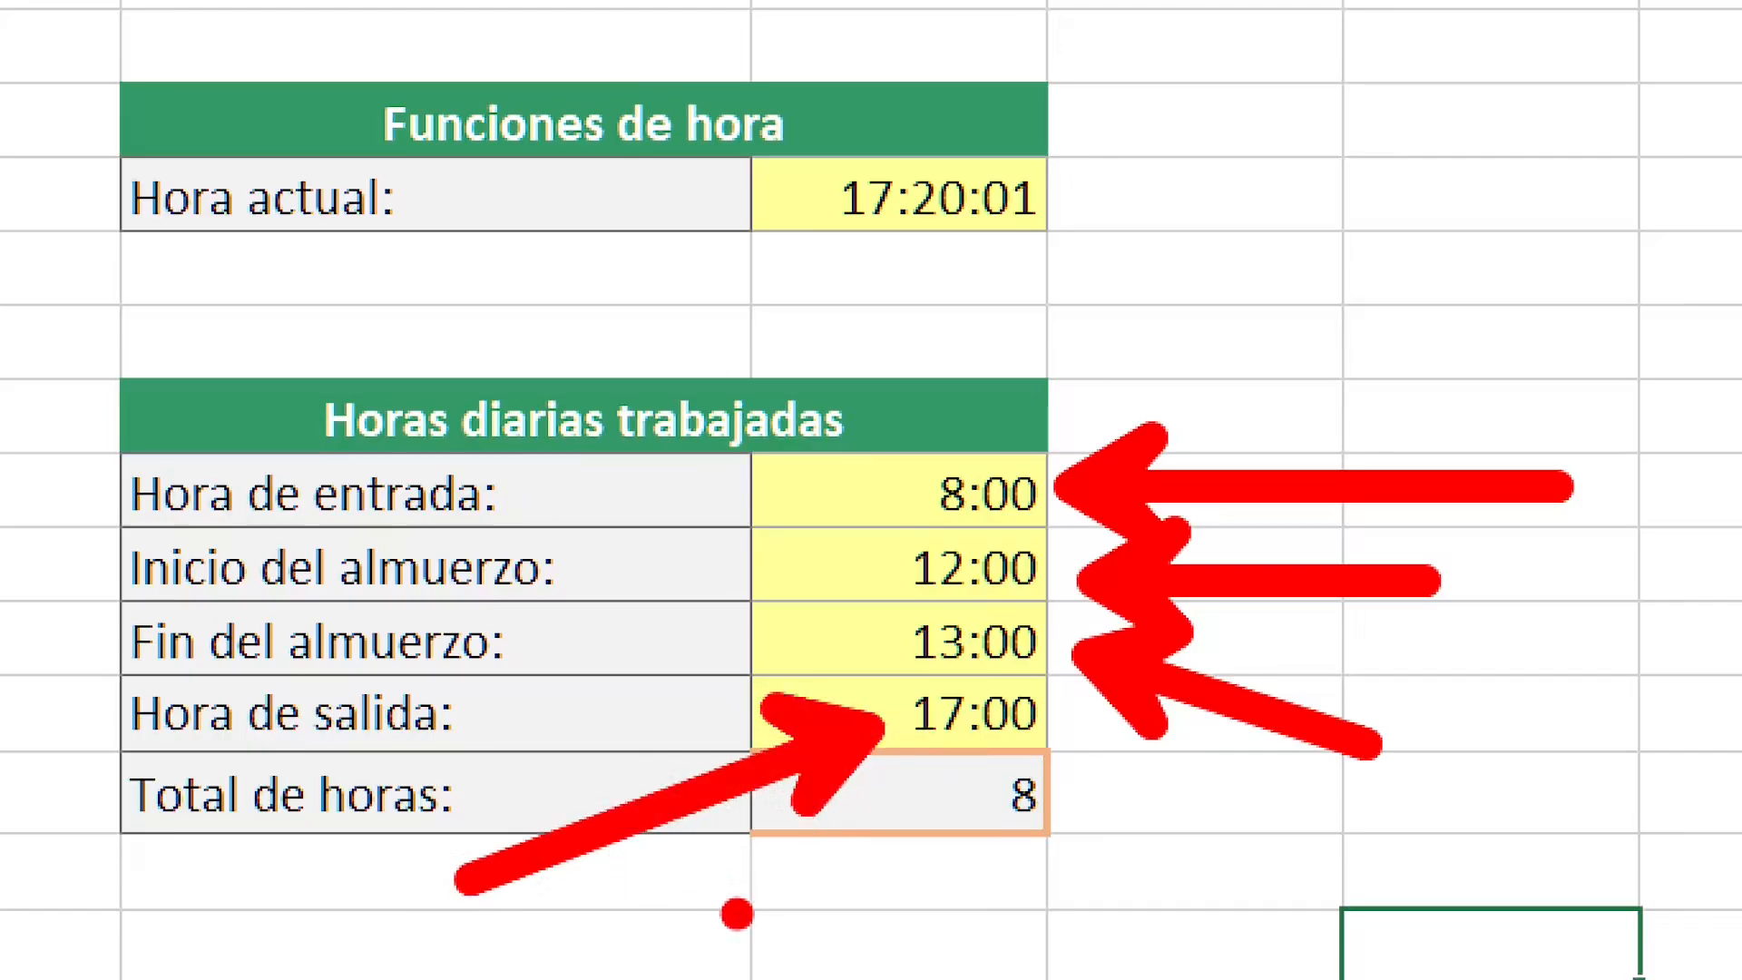
pyautogui.press('Escape')
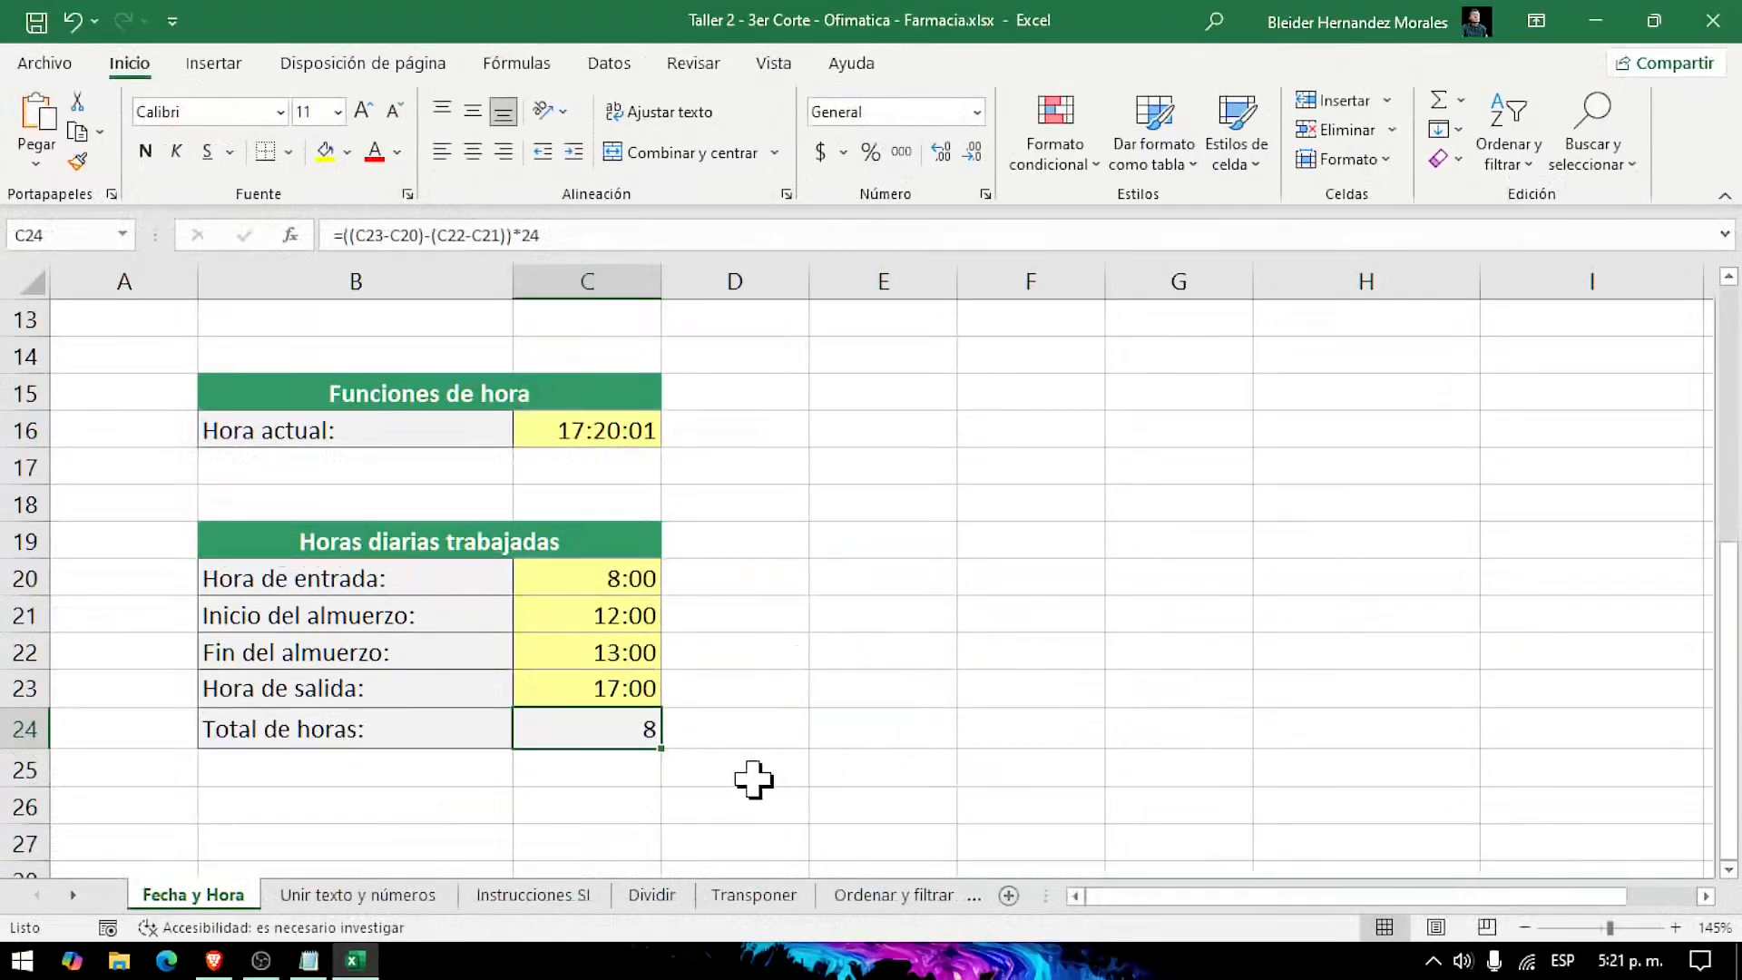
# Step: Examine the Total de horas formula in C24, including its two parenthesised subtractions and the outer parentheses around them
pyautogui.hotkey('ctrl', '1')
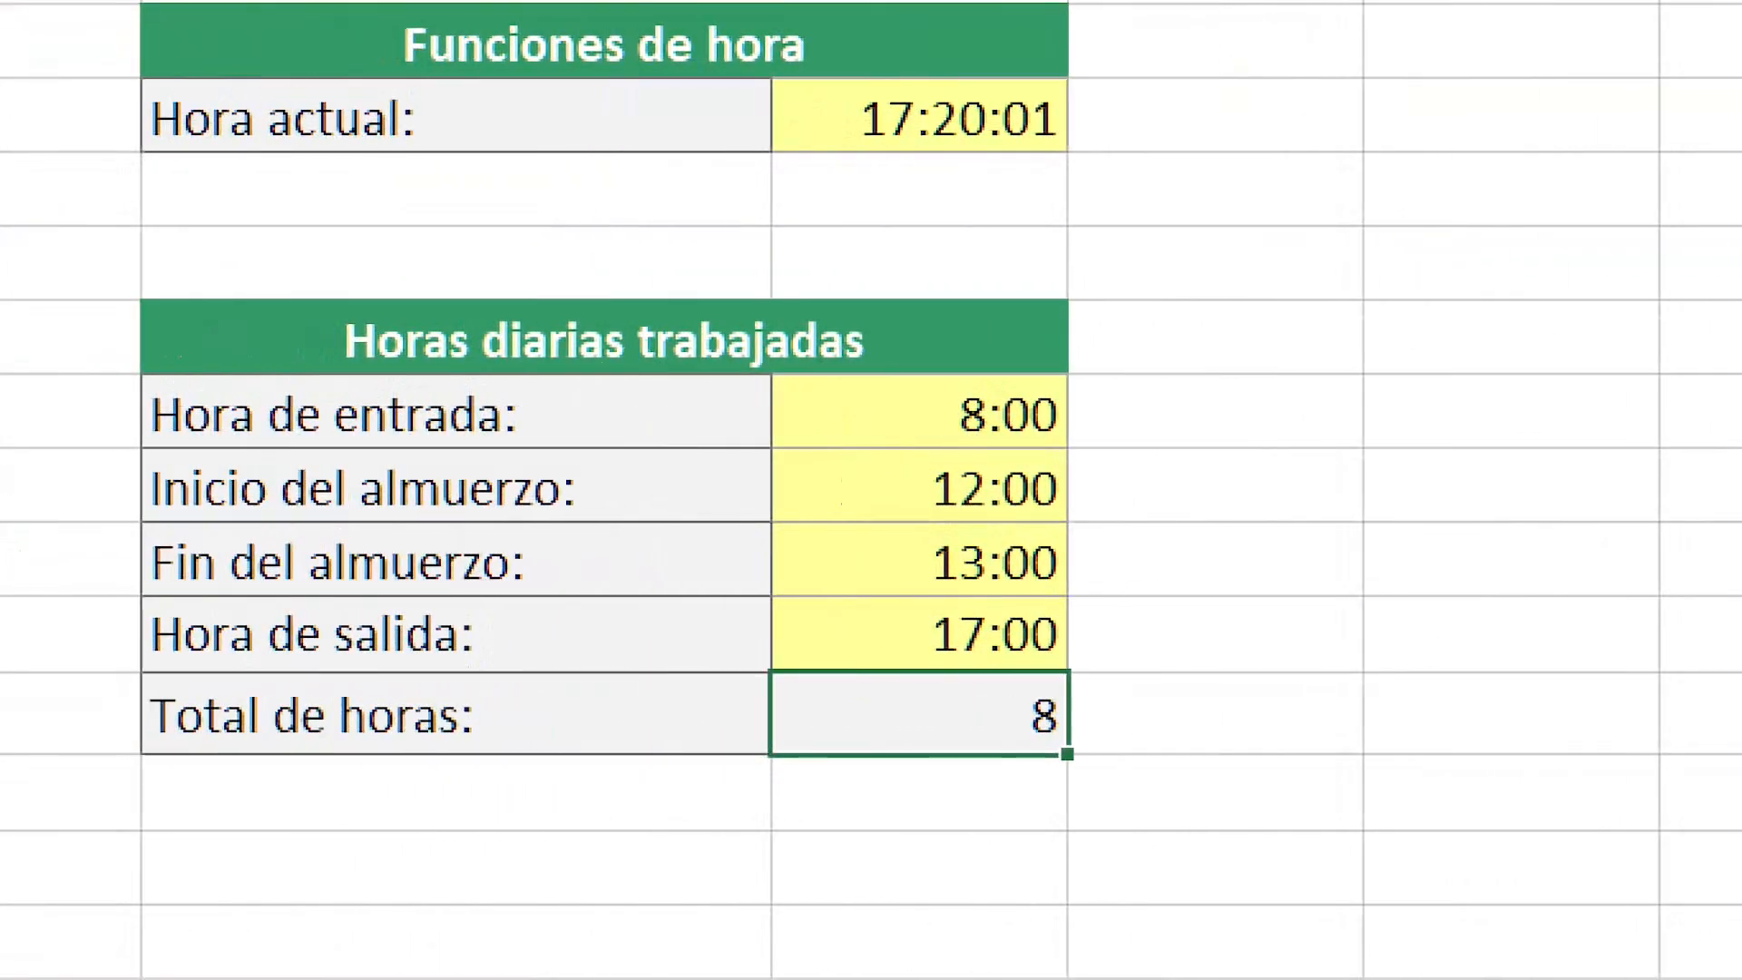
pyautogui.moveTo(799, 779)
pyautogui.mouseDown()
pyautogui.moveTo(933, 972)
pyautogui.moveTo(641, 972)
pyautogui.moveTo(606, 946)
pyautogui.mouseUp()
pyautogui.rightClick(1092, 528)
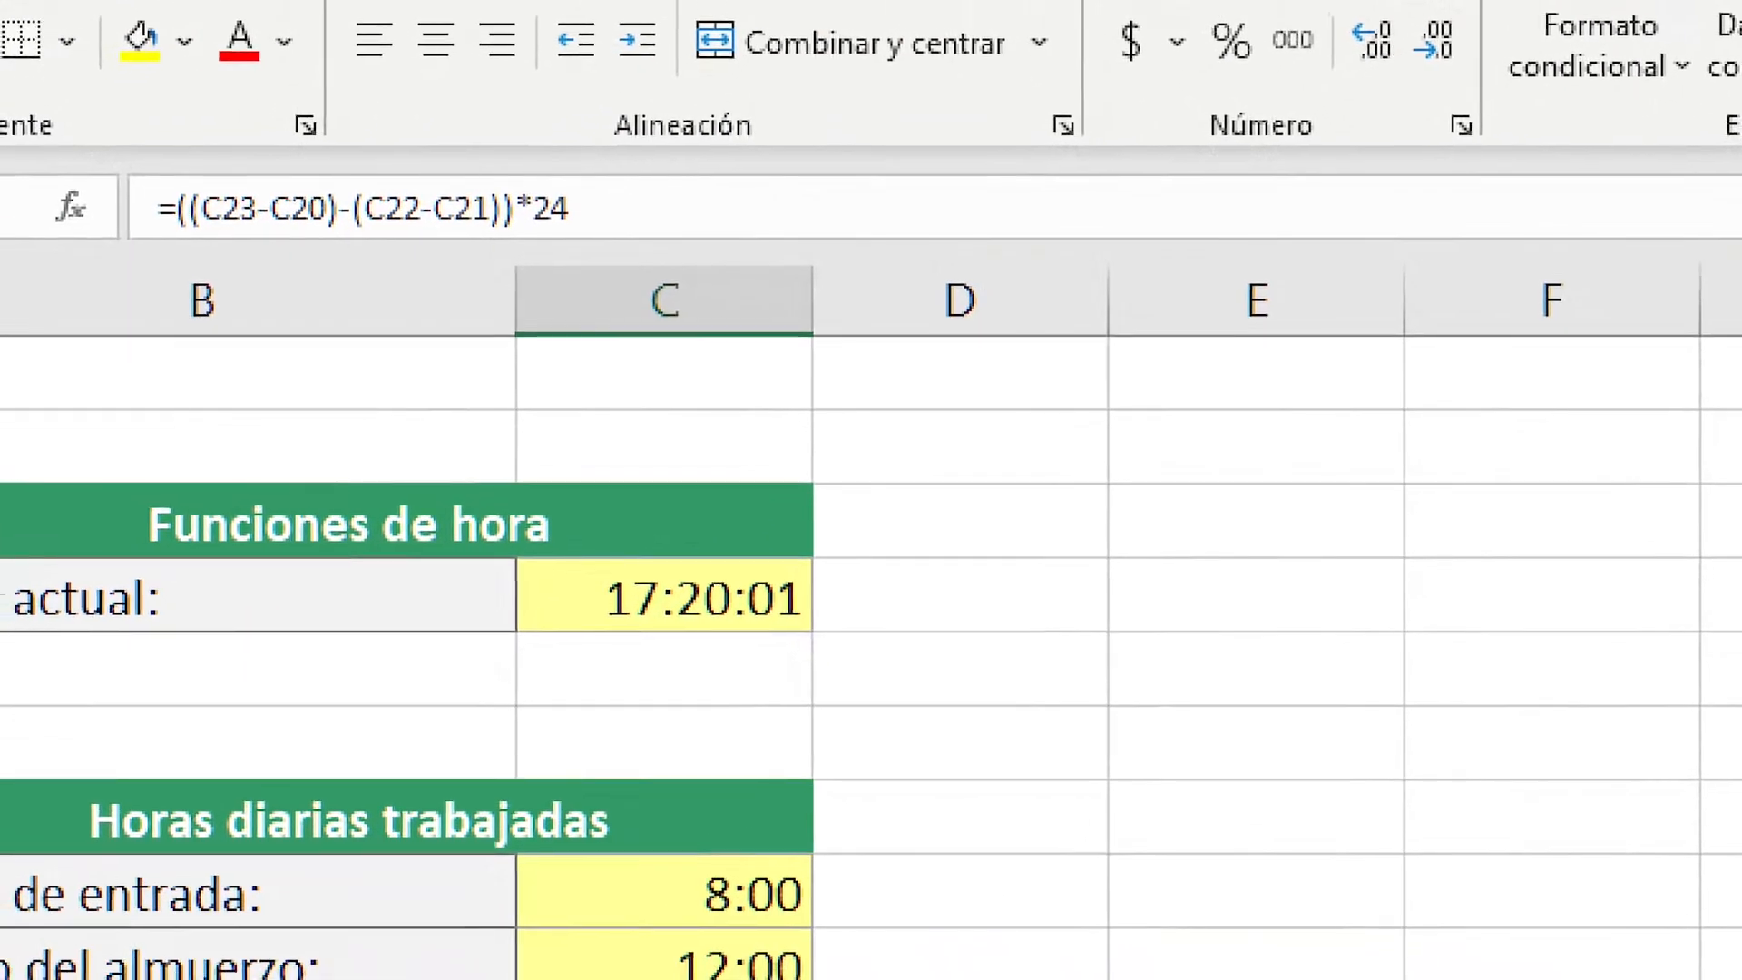
pyautogui.click(458, 259)
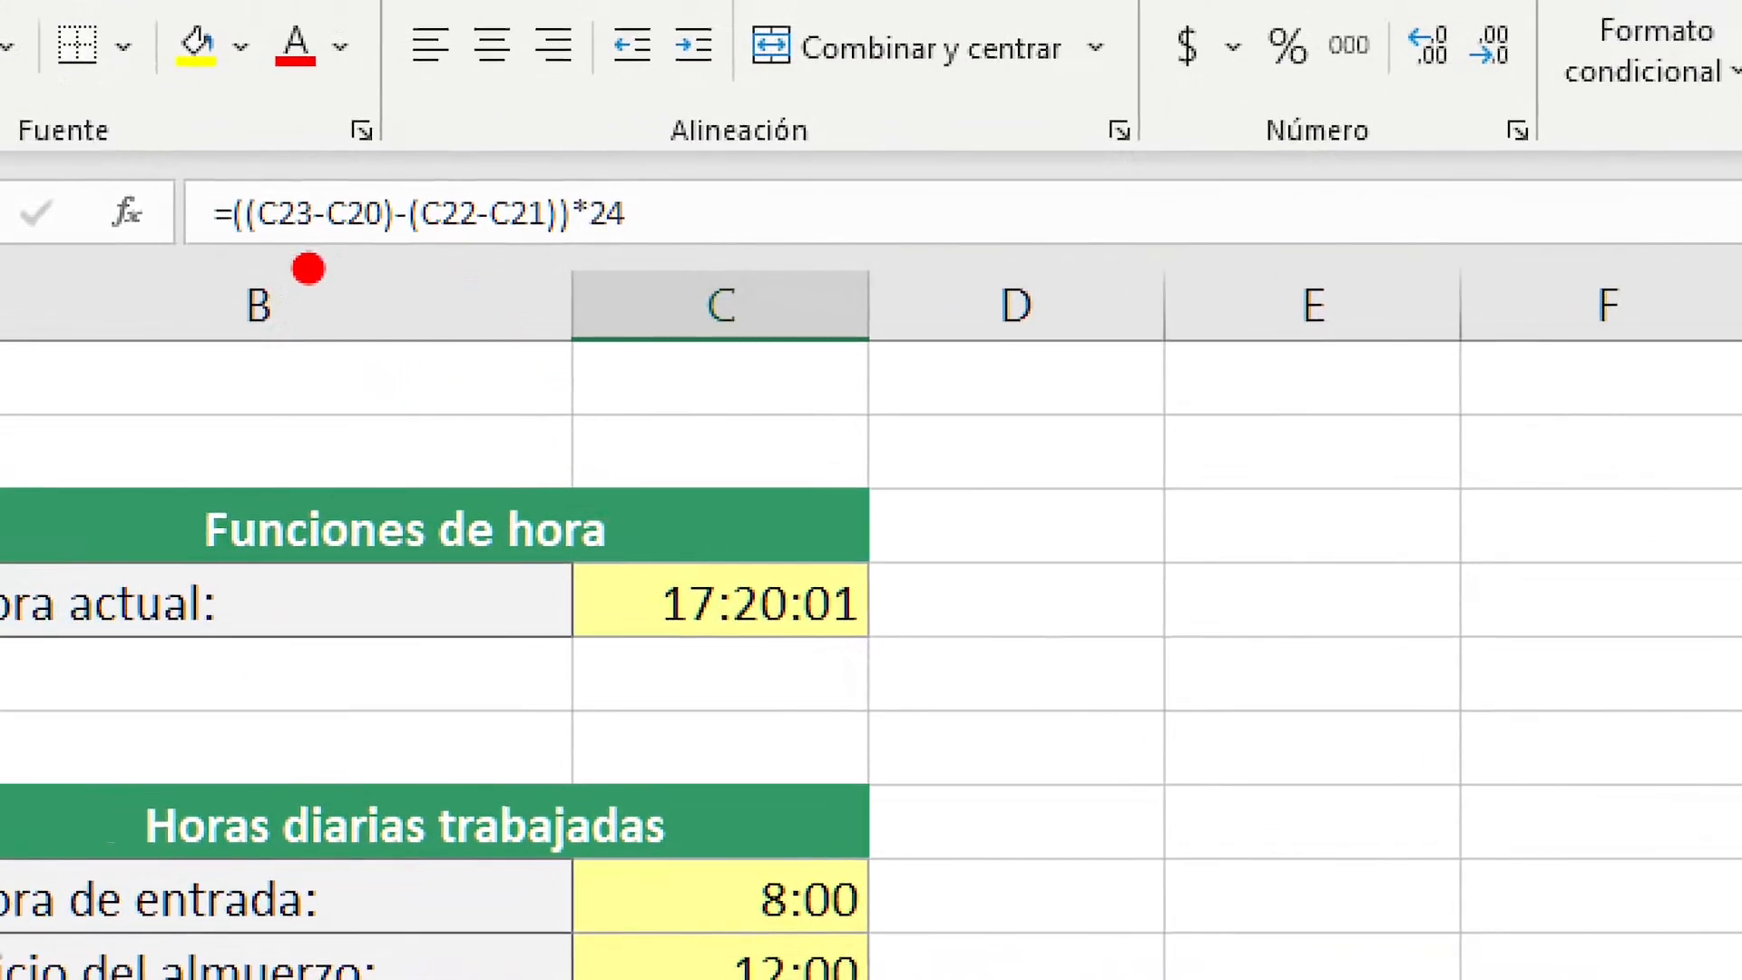
pyautogui.moveTo(255, 259); pyautogui.dragTo(386, 264)
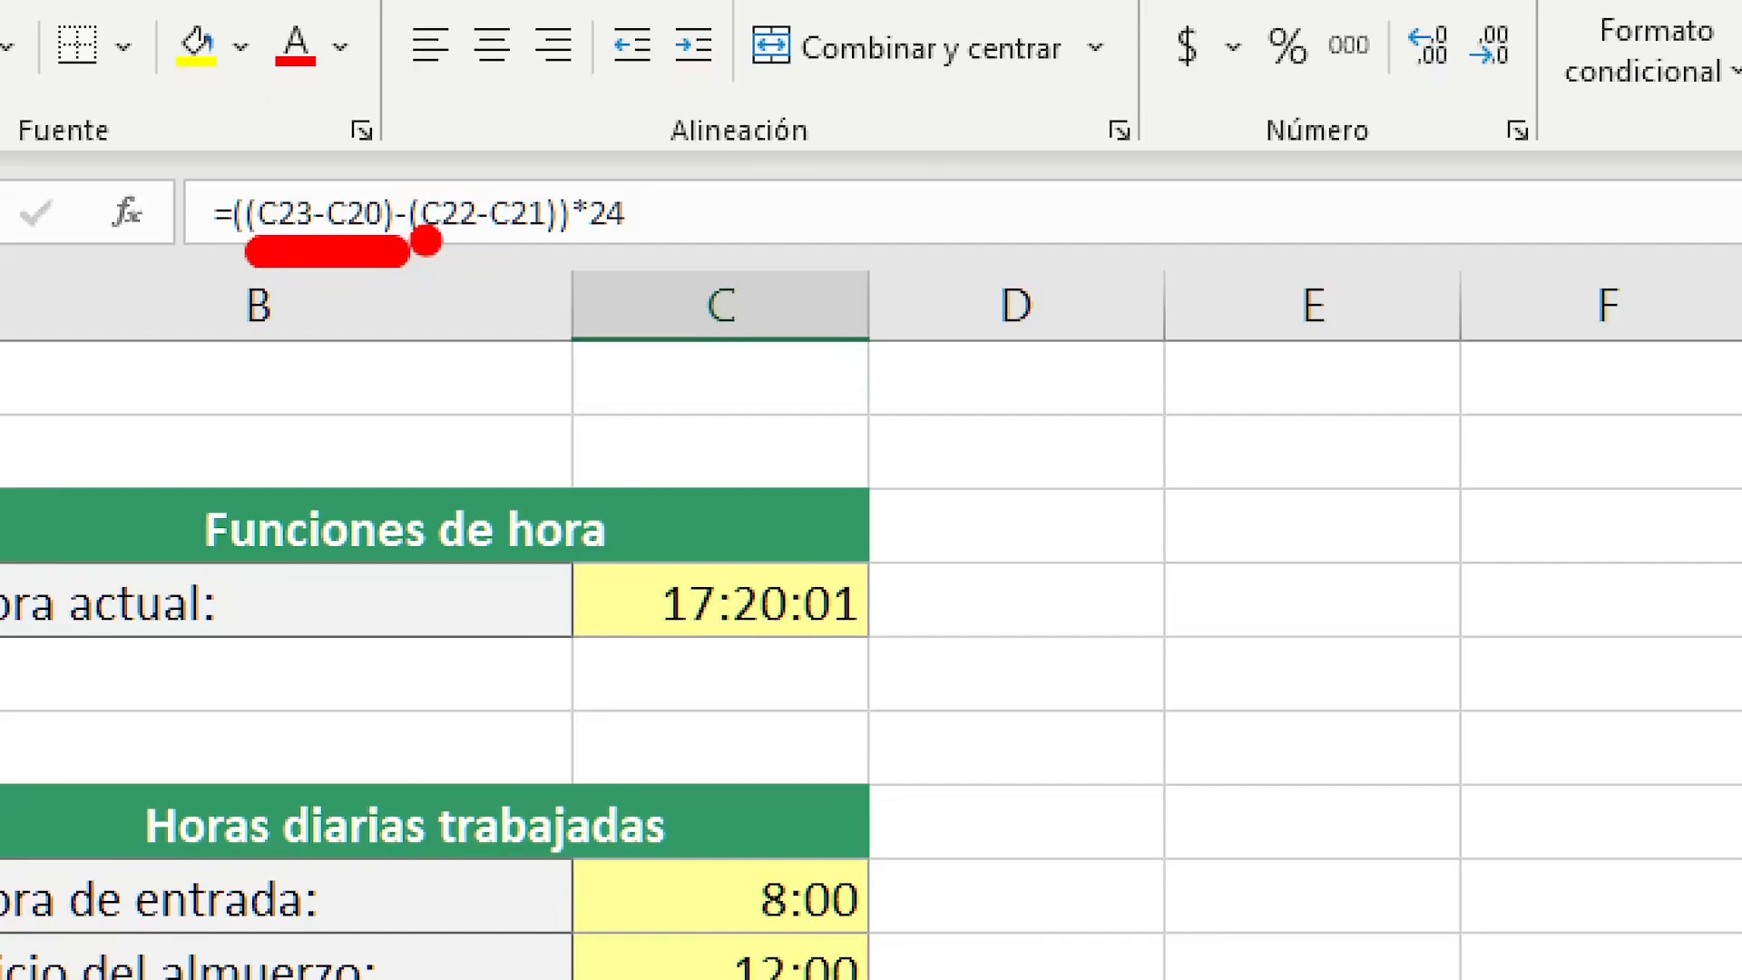
pyautogui.moveTo(440, 261)
pyautogui.mouseDown()
pyautogui.moveTo(604, 263)
pyautogui.moveTo(541, 258)
pyautogui.moveTo(555, 255)
pyautogui.mouseUp()
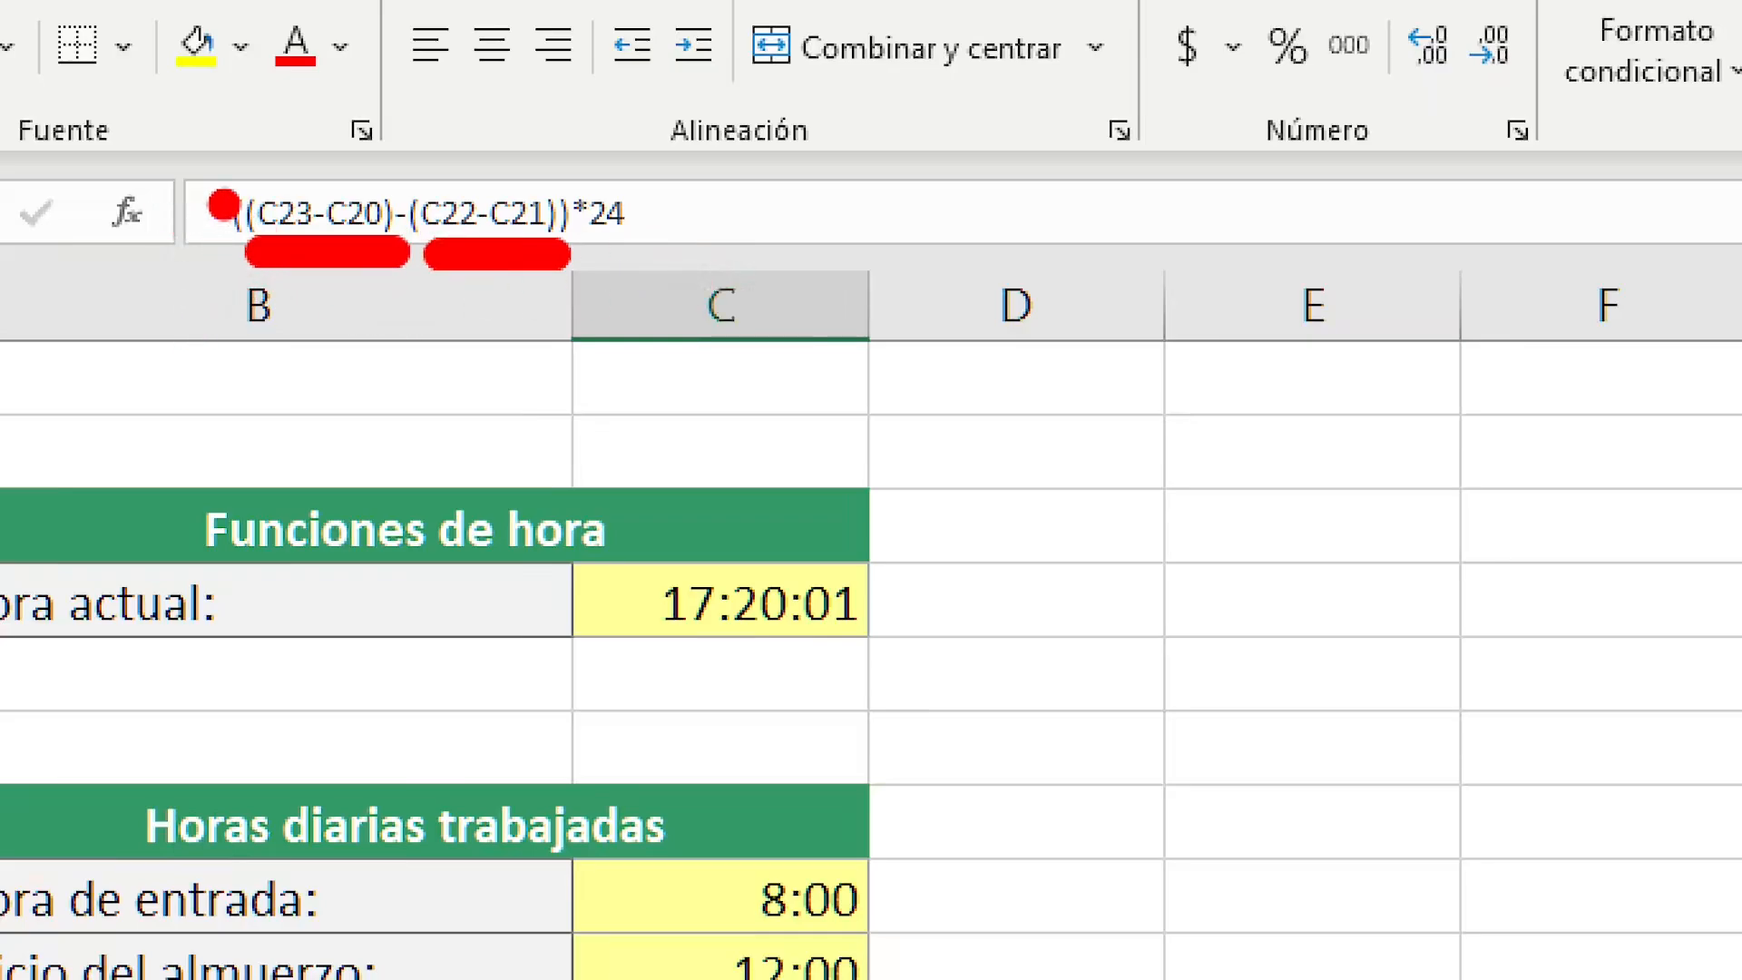
pyautogui.moveTo(232, 177); pyautogui.dragTo(64, 0)
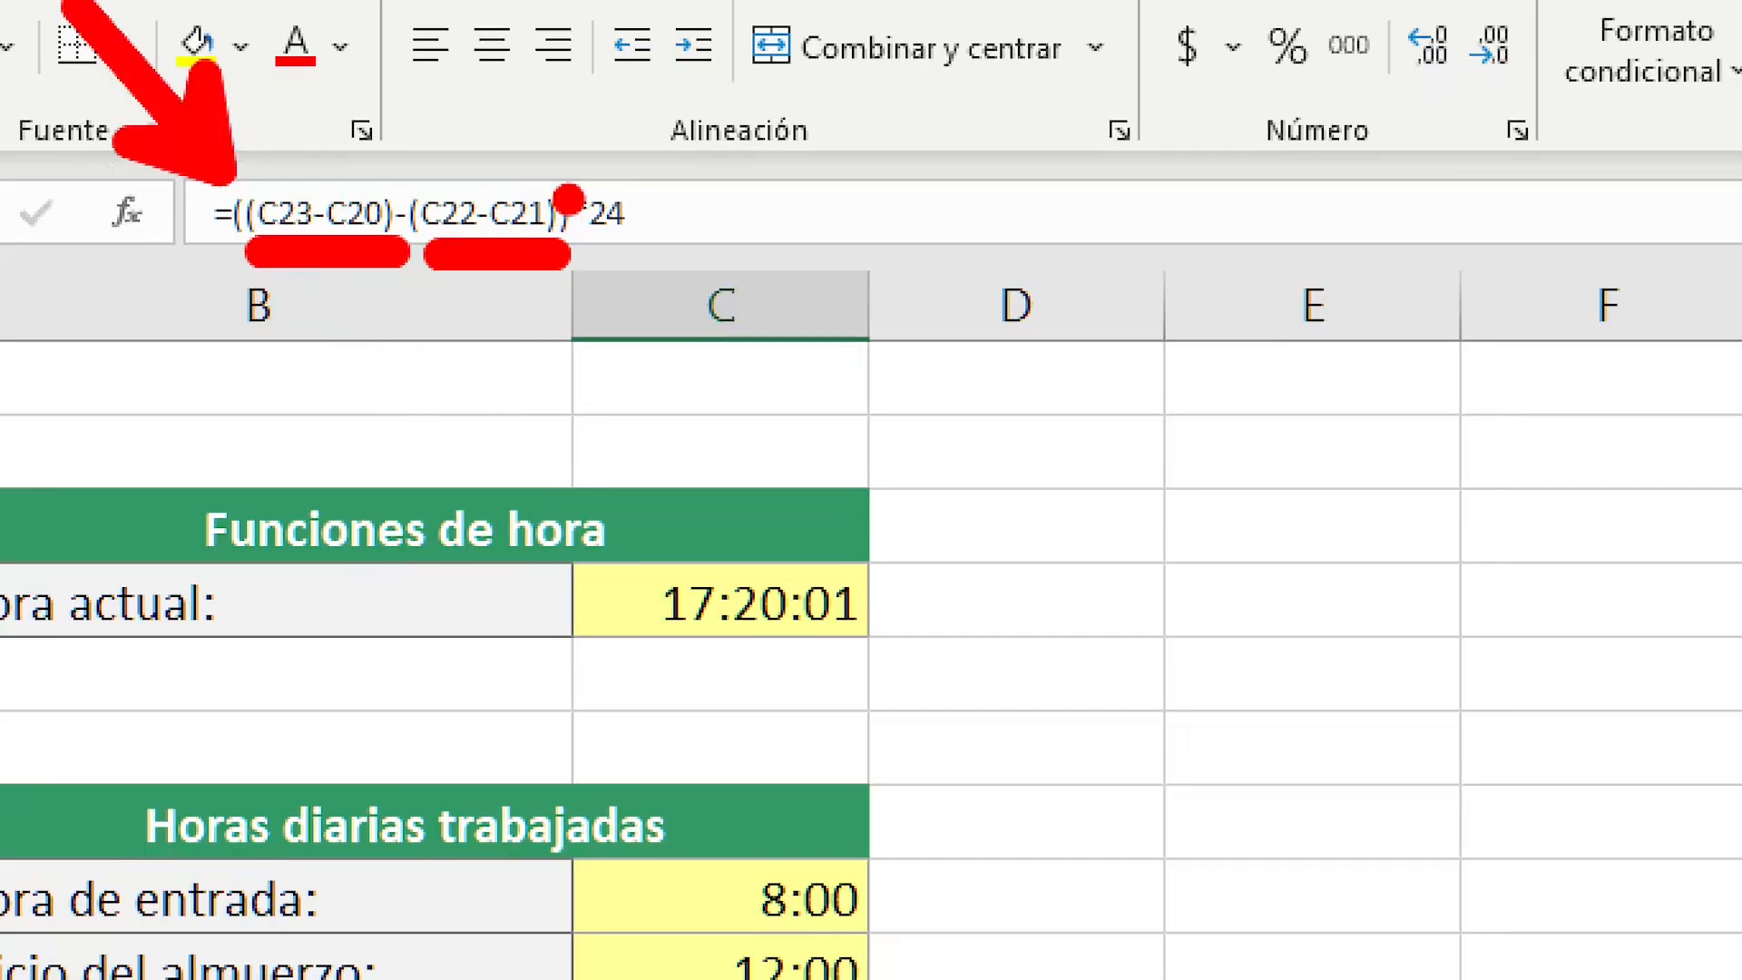
pyautogui.moveTo(568, 174)
pyautogui.mouseDown()
pyautogui.moveTo(681, 62)
pyautogui.moveTo(789, 0)
pyautogui.mouseUp()
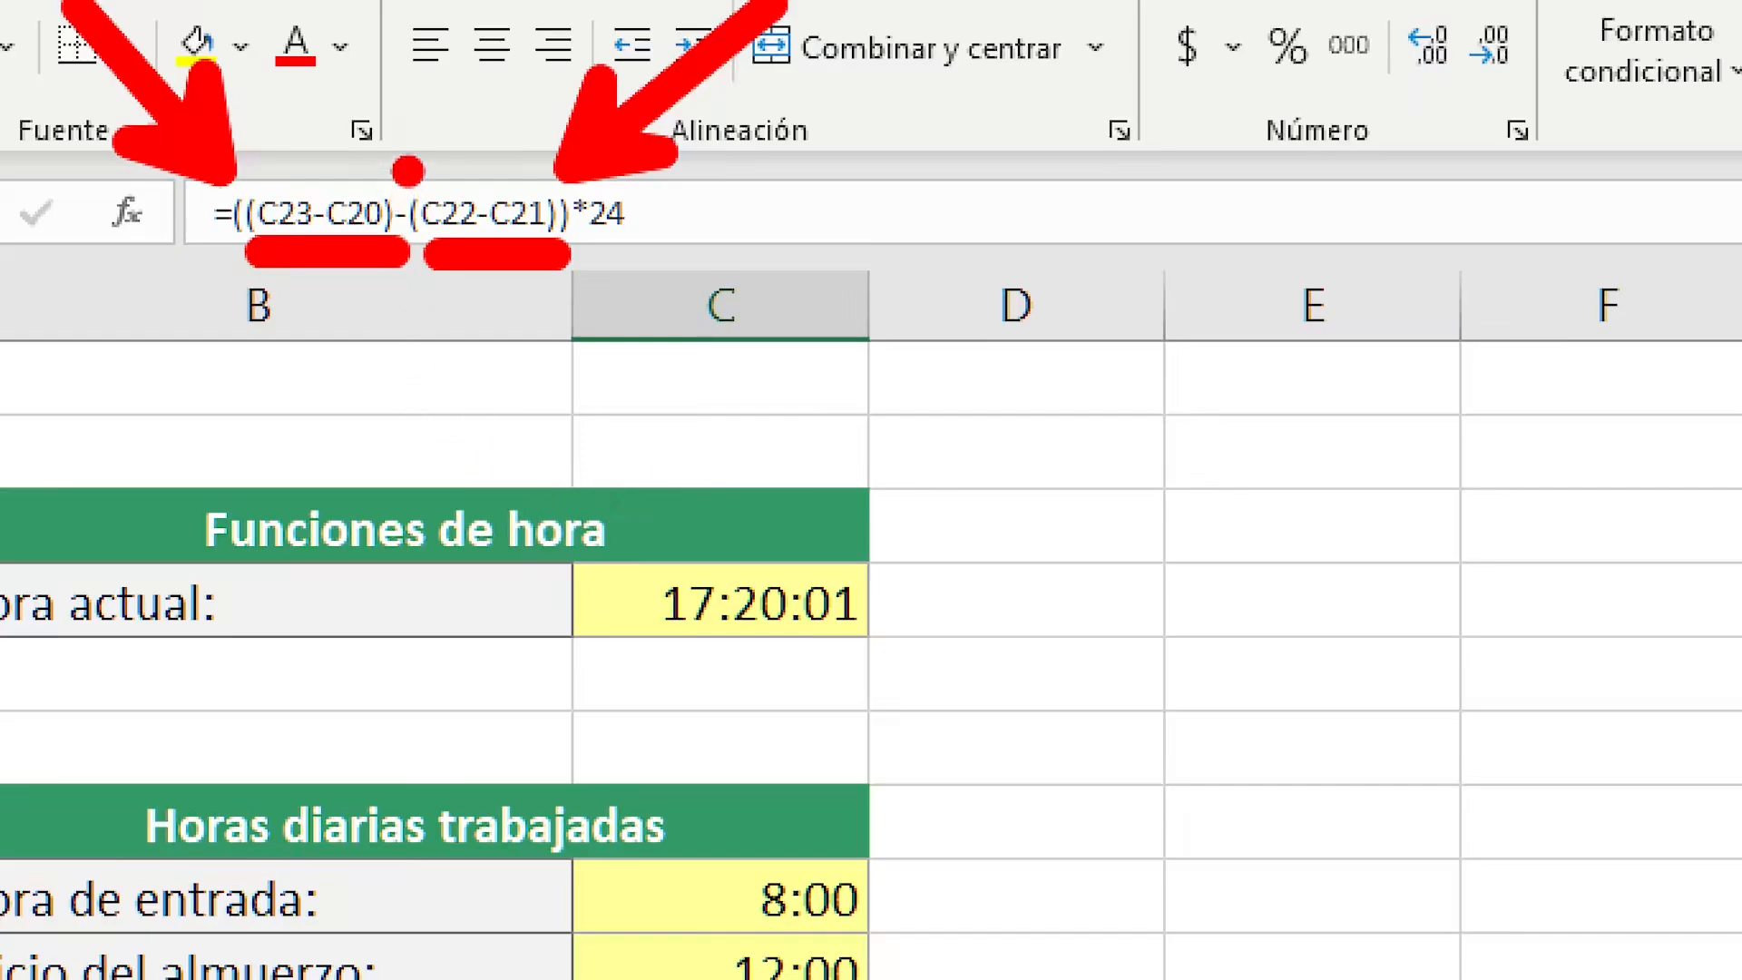
pyautogui.moveTo(405, 163)
pyautogui.mouseDown()
pyautogui.moveTo(374, 5)
pyautogui.moveTo(404, 21)
pyautogui.mouseUp()
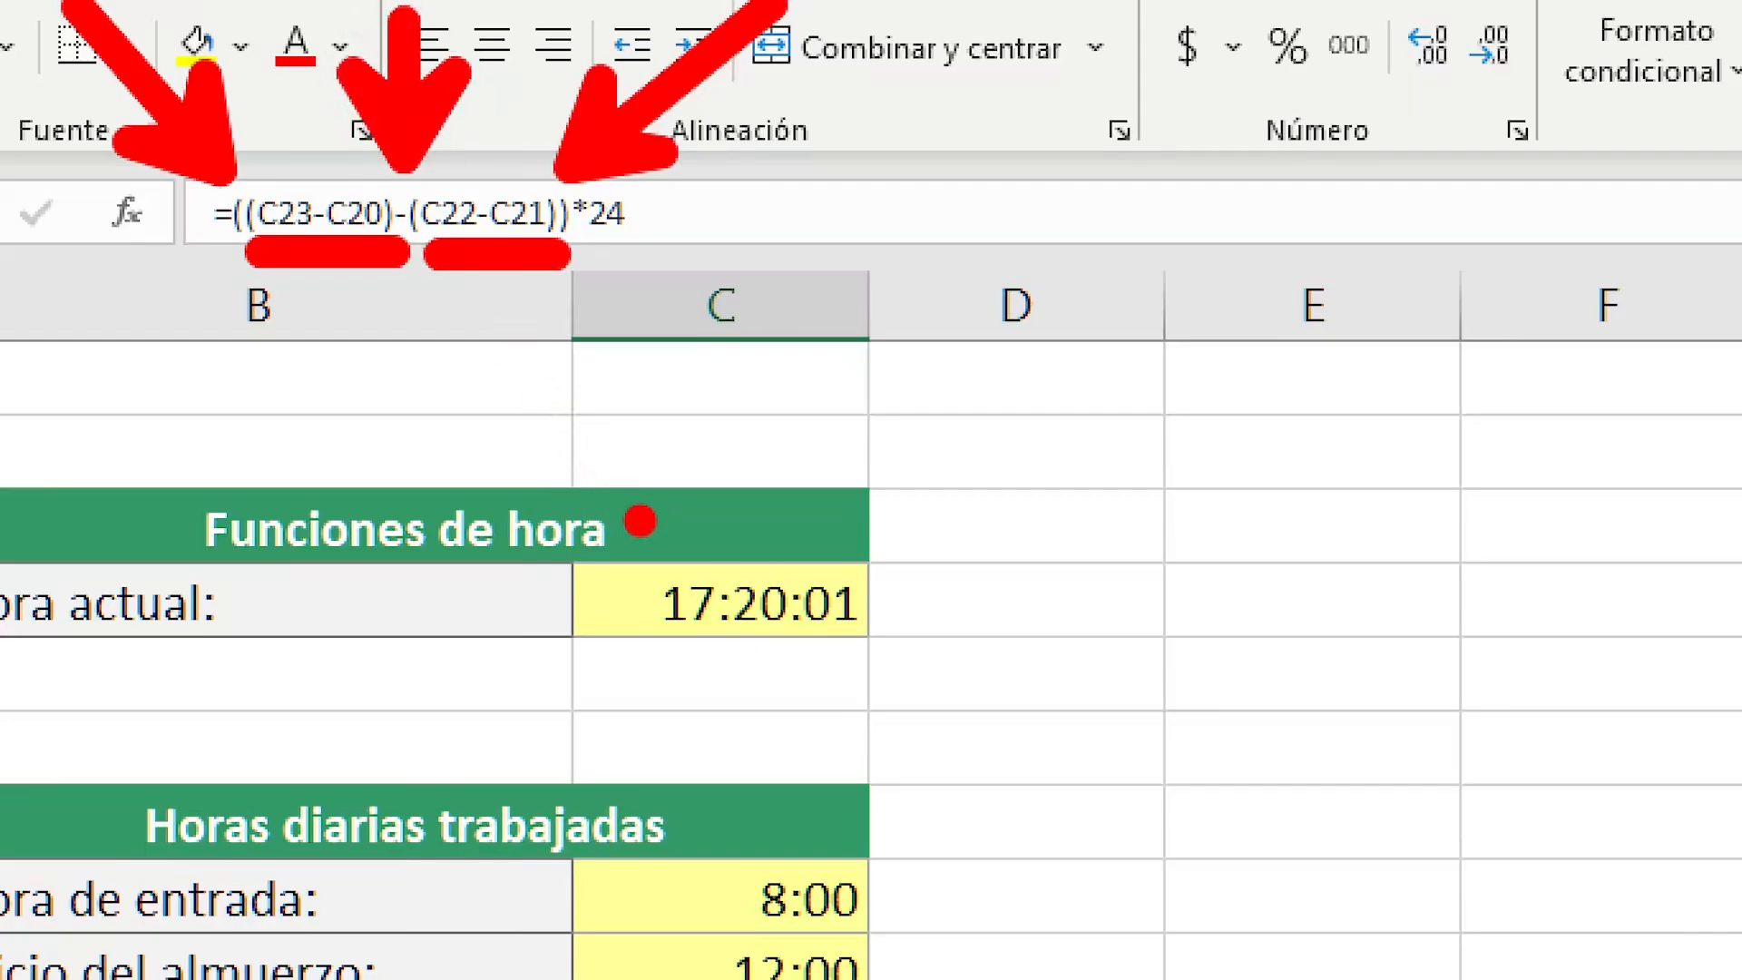
pyautogui.moveTo(335, 274); pyautogui.dragTo(359, 516)
pyautogui.moveTo(517, 273); pyautogui.dragTo(517, 542)
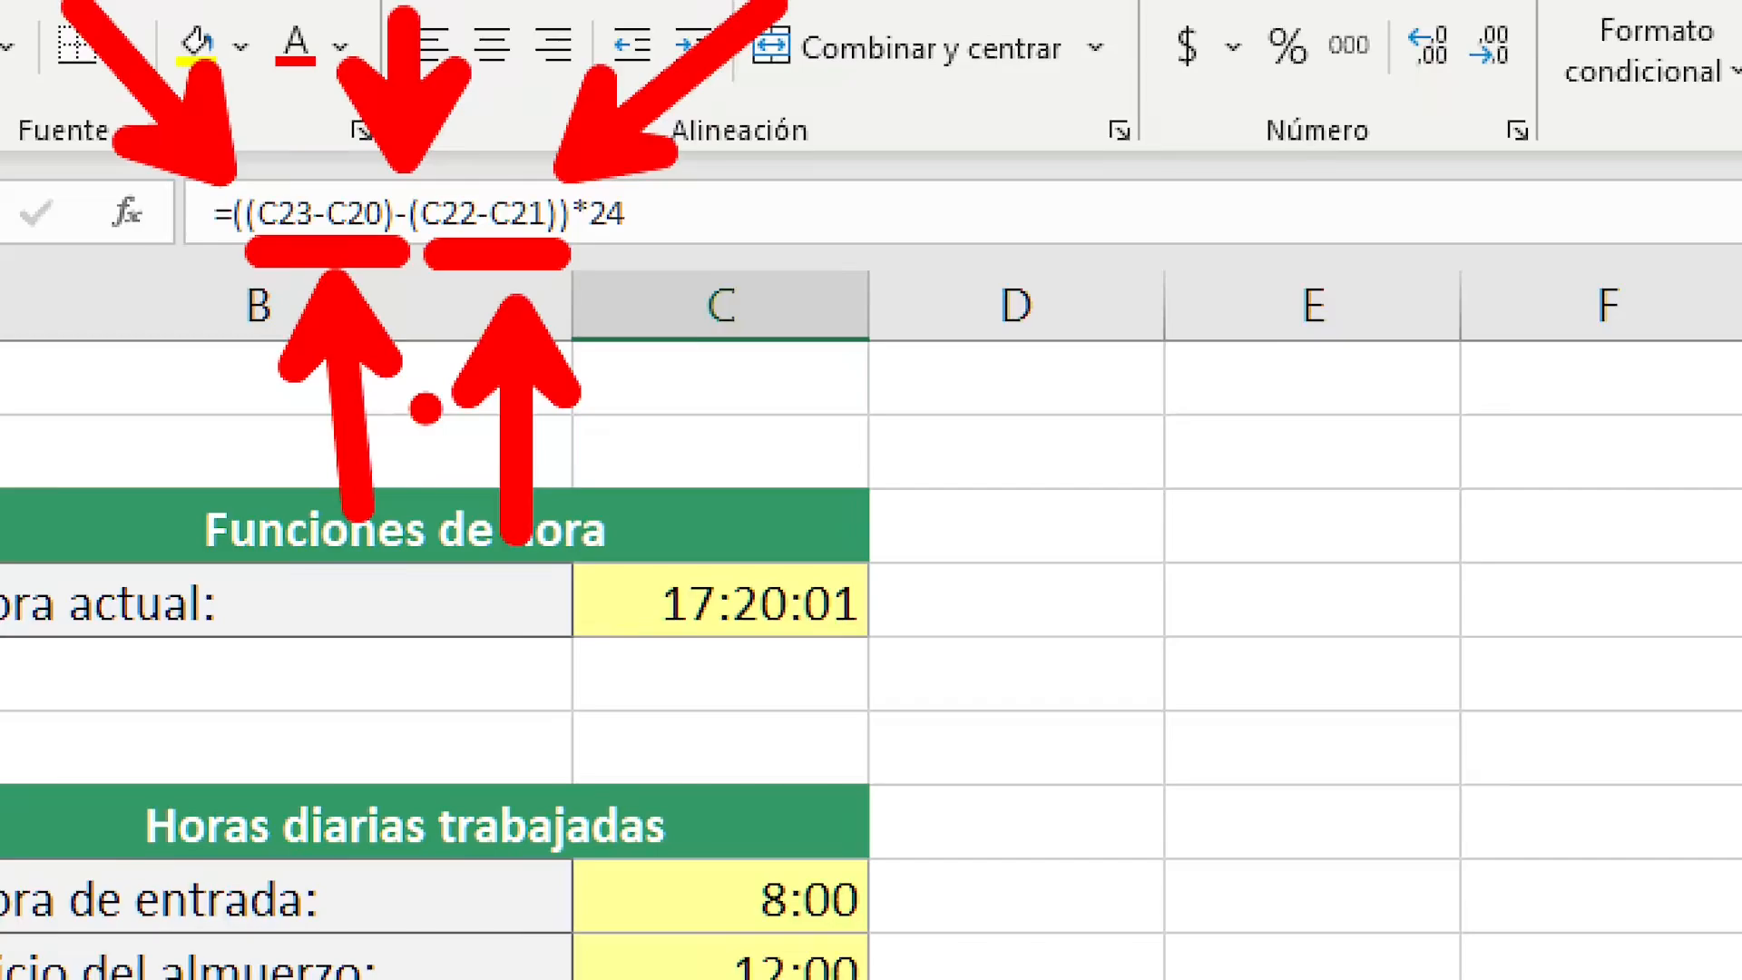
pyautogui.press('Escape')
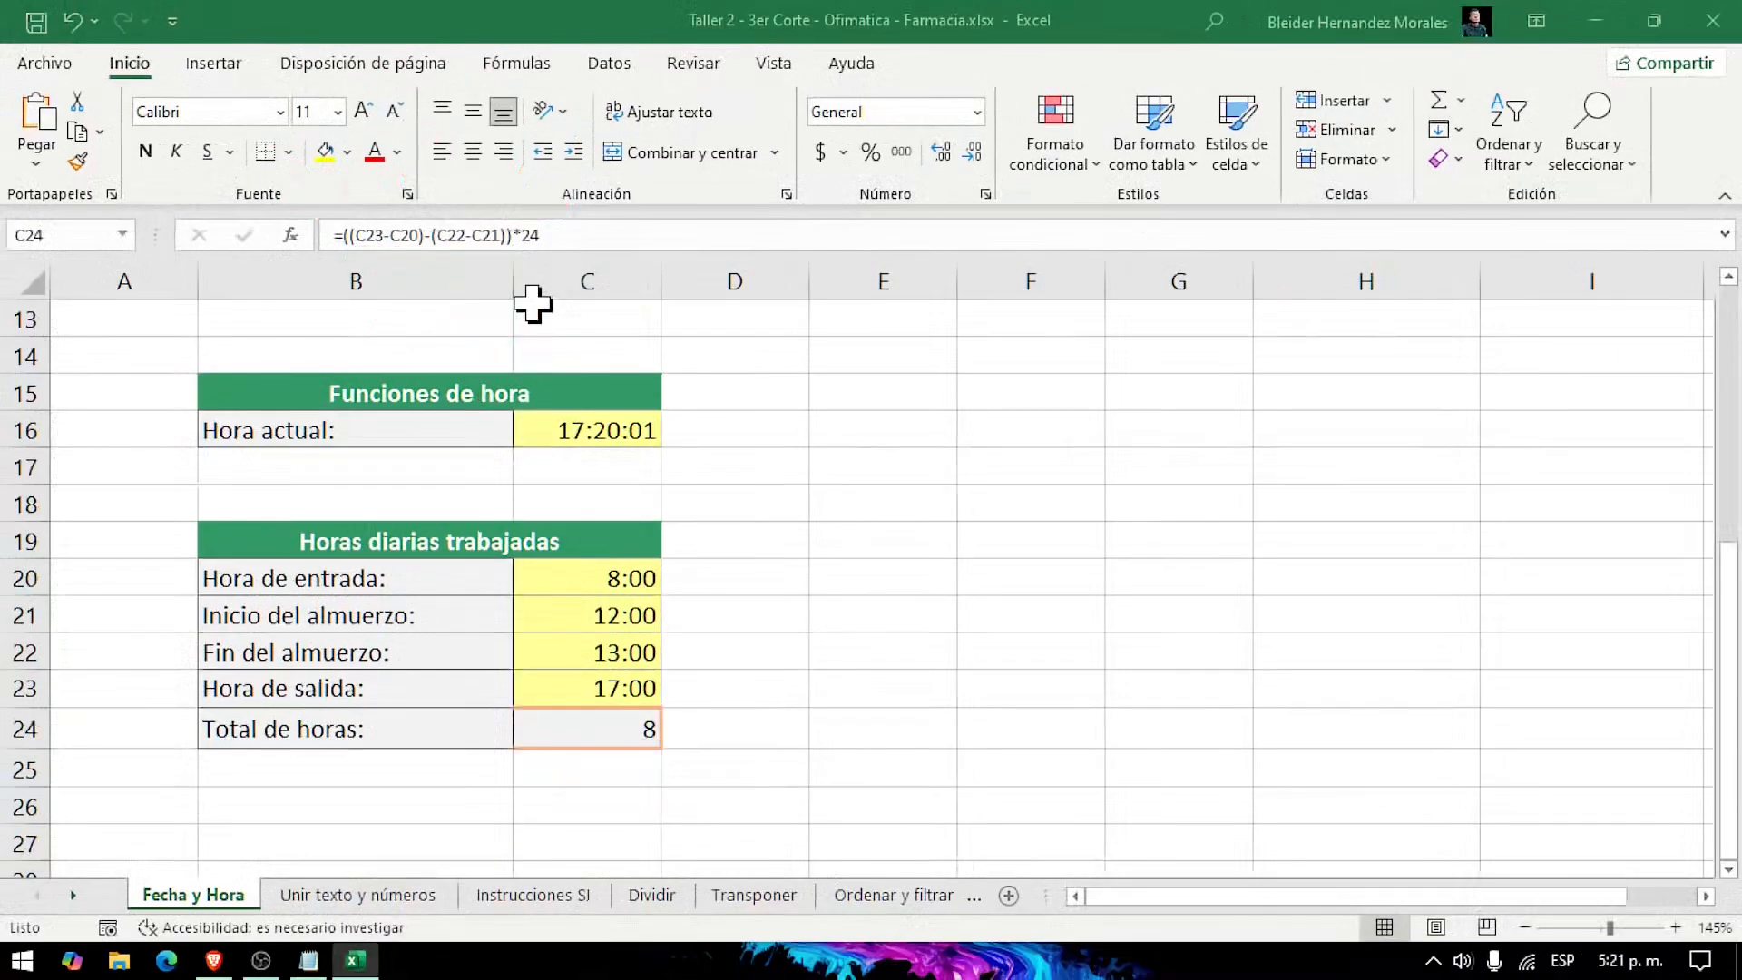
# Step: Examine the minus sign between the two groups and the multiplication by 24 in the C24 formula
pyautogui.hotkey('ctrl', '1')
pyautogui.click(367, 247)
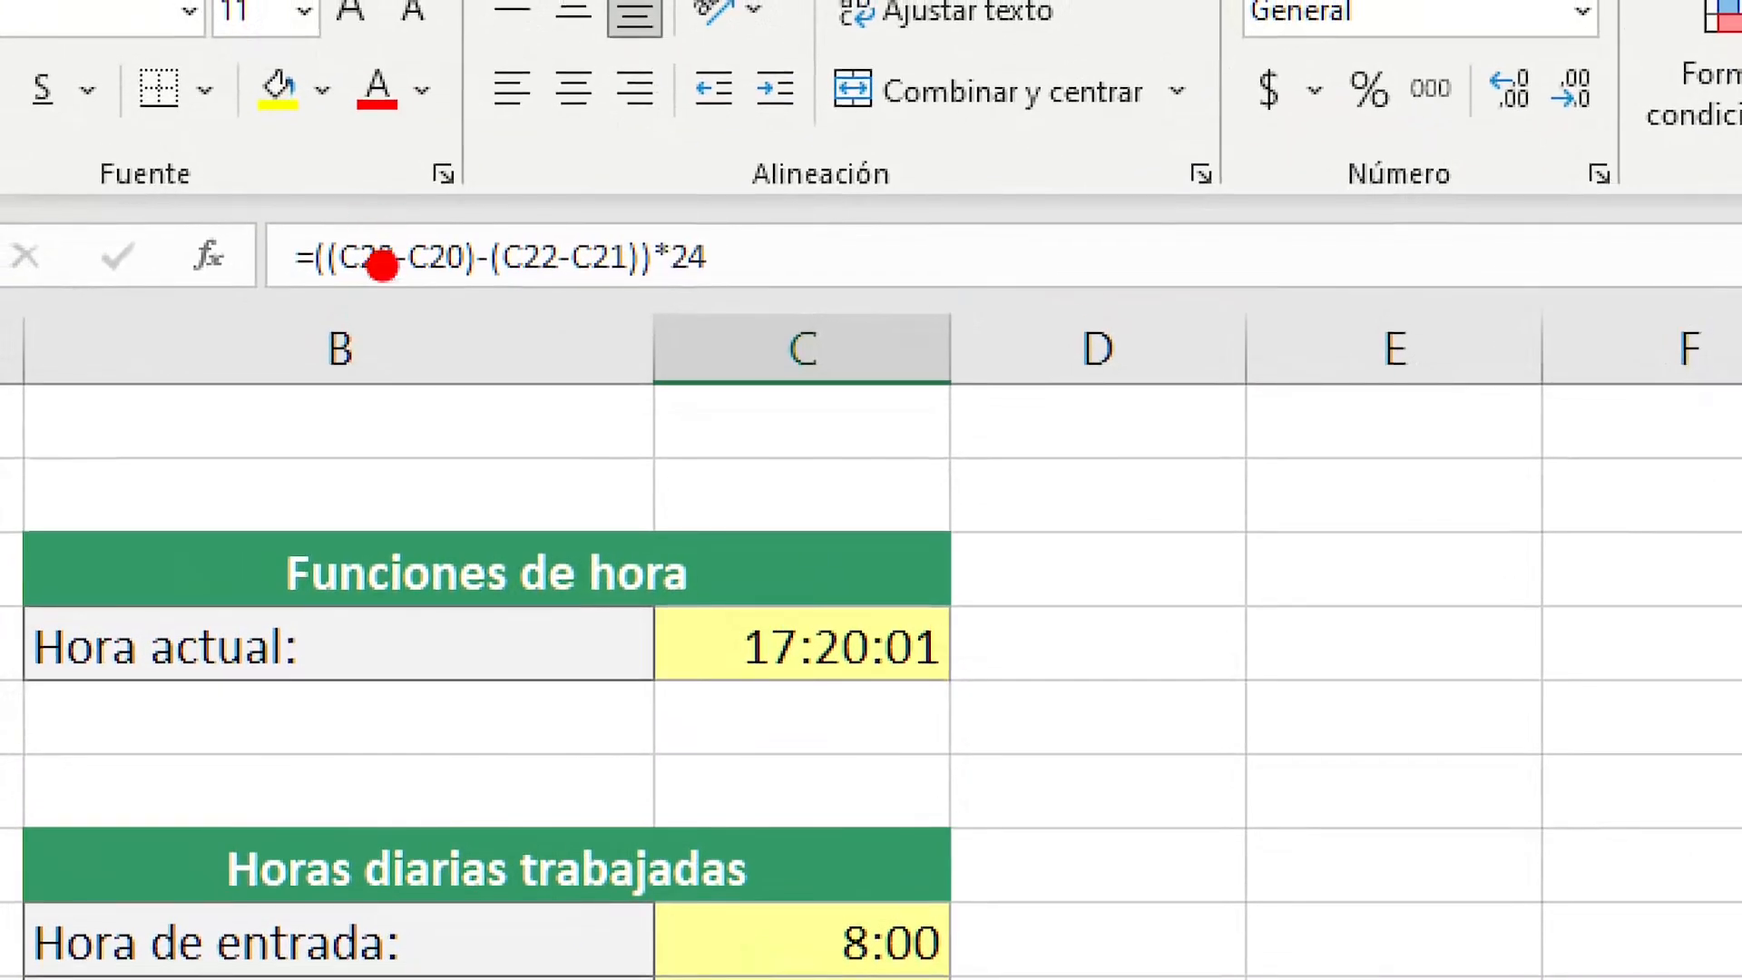
pyautogui.moveTo(480, 289); pyautogui.dragTo(498, 477)
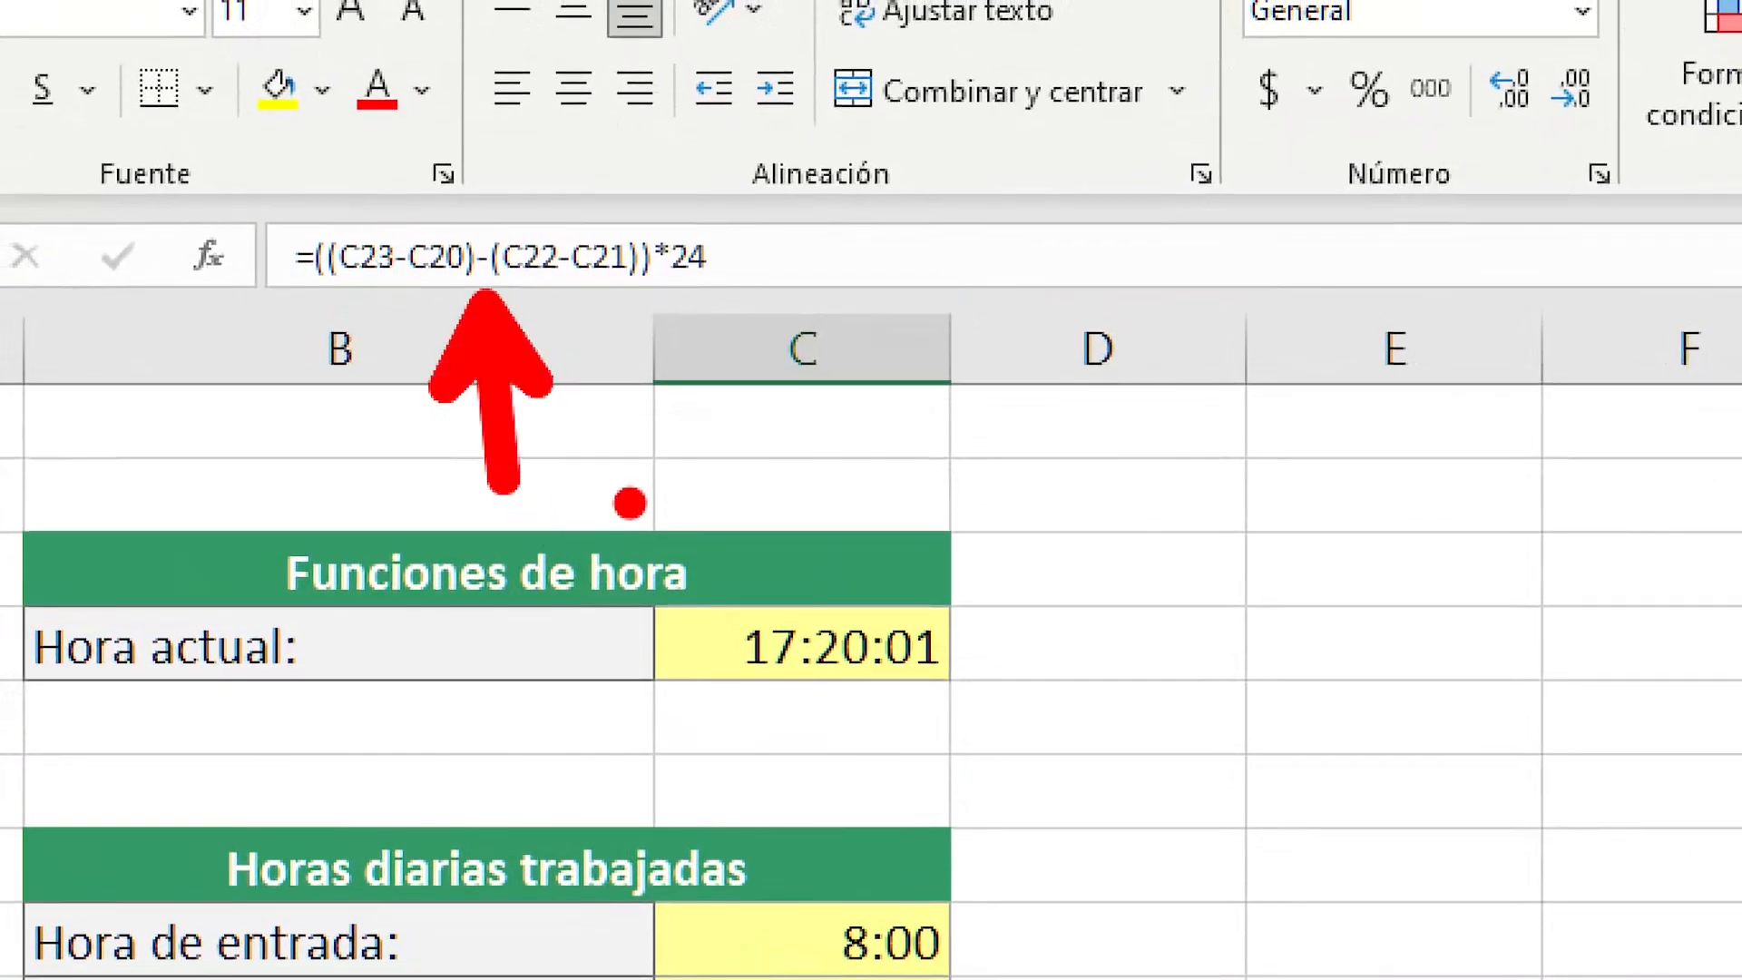
pyautogui.moveTo(757, 257); pyautogui.dragTo(1195, 255)
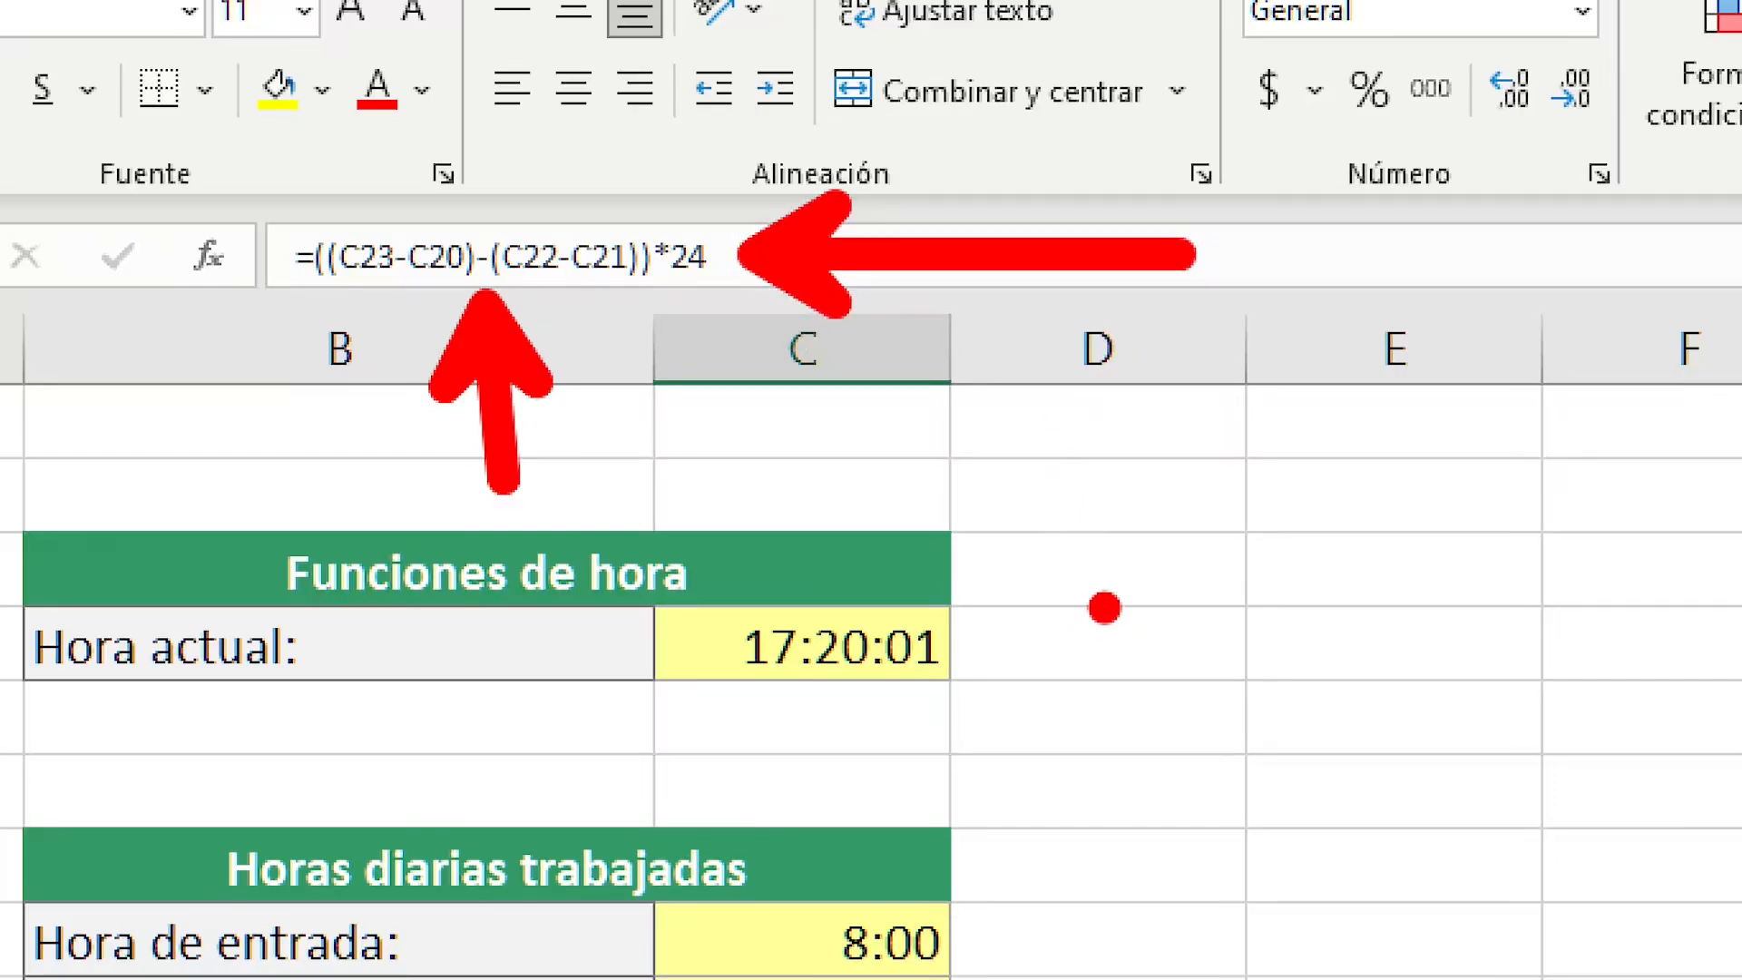
pyautogui.press('Escape')
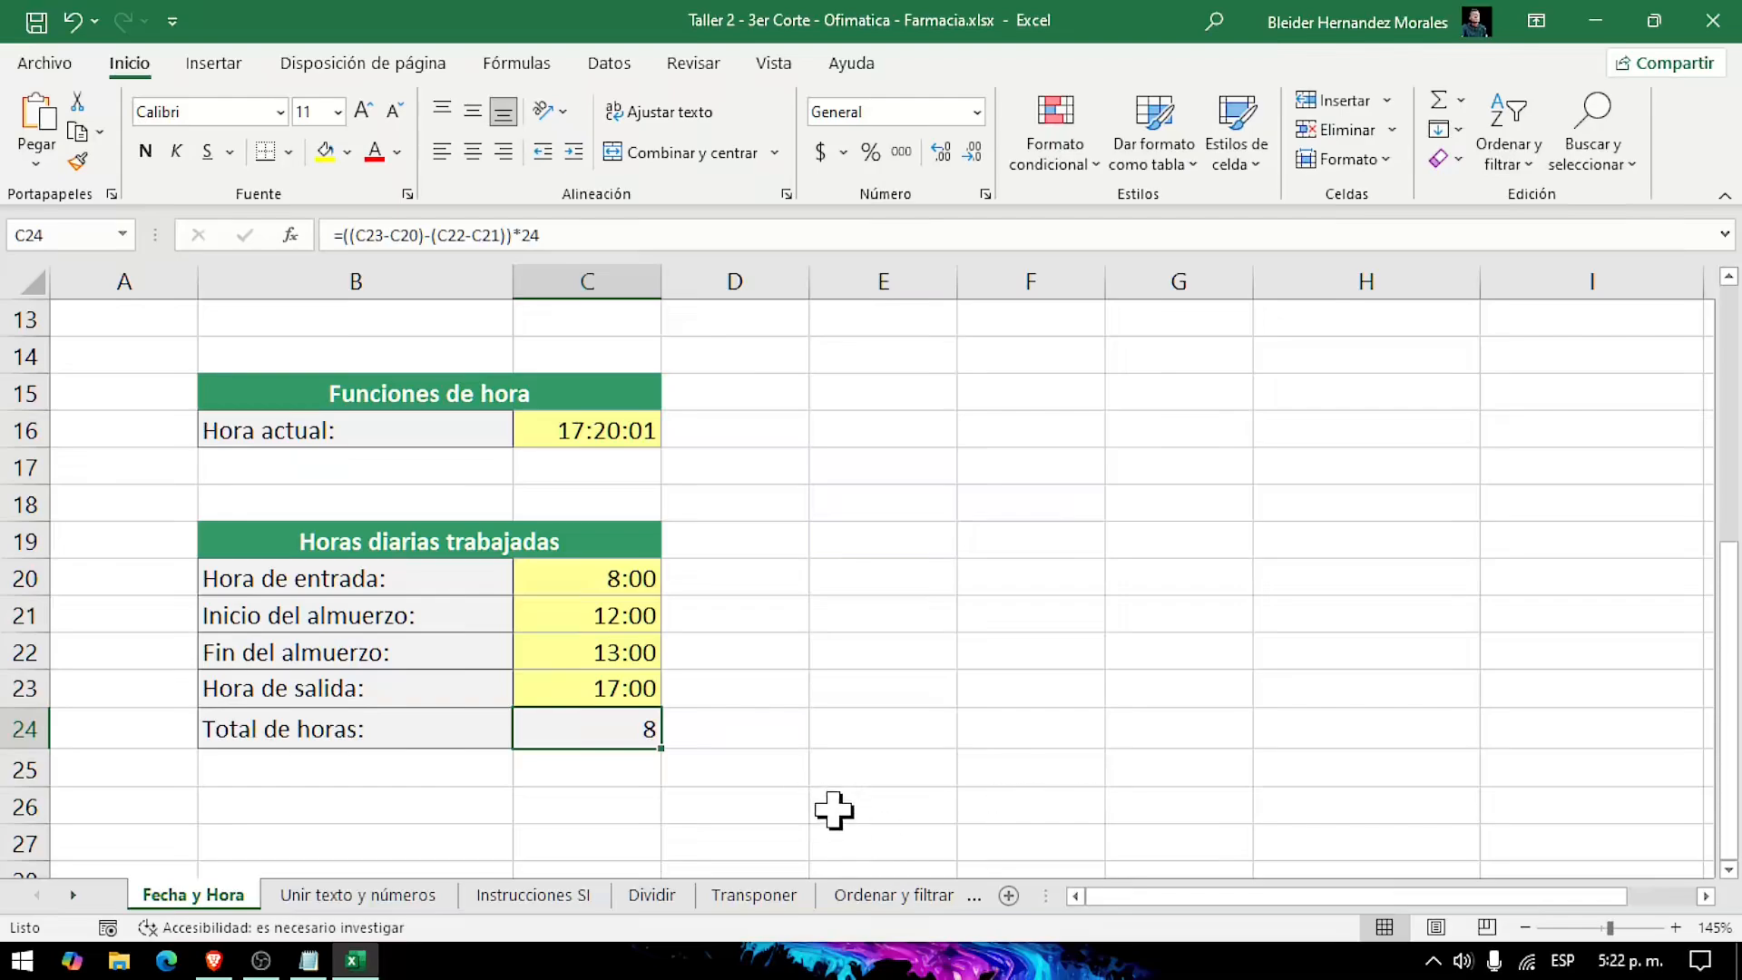
# Step: Switch to the Unir texto y números worksheet
pyautogui.scroll(3, 860, 735)
pyautogui.scroll(-3, 860, 733)
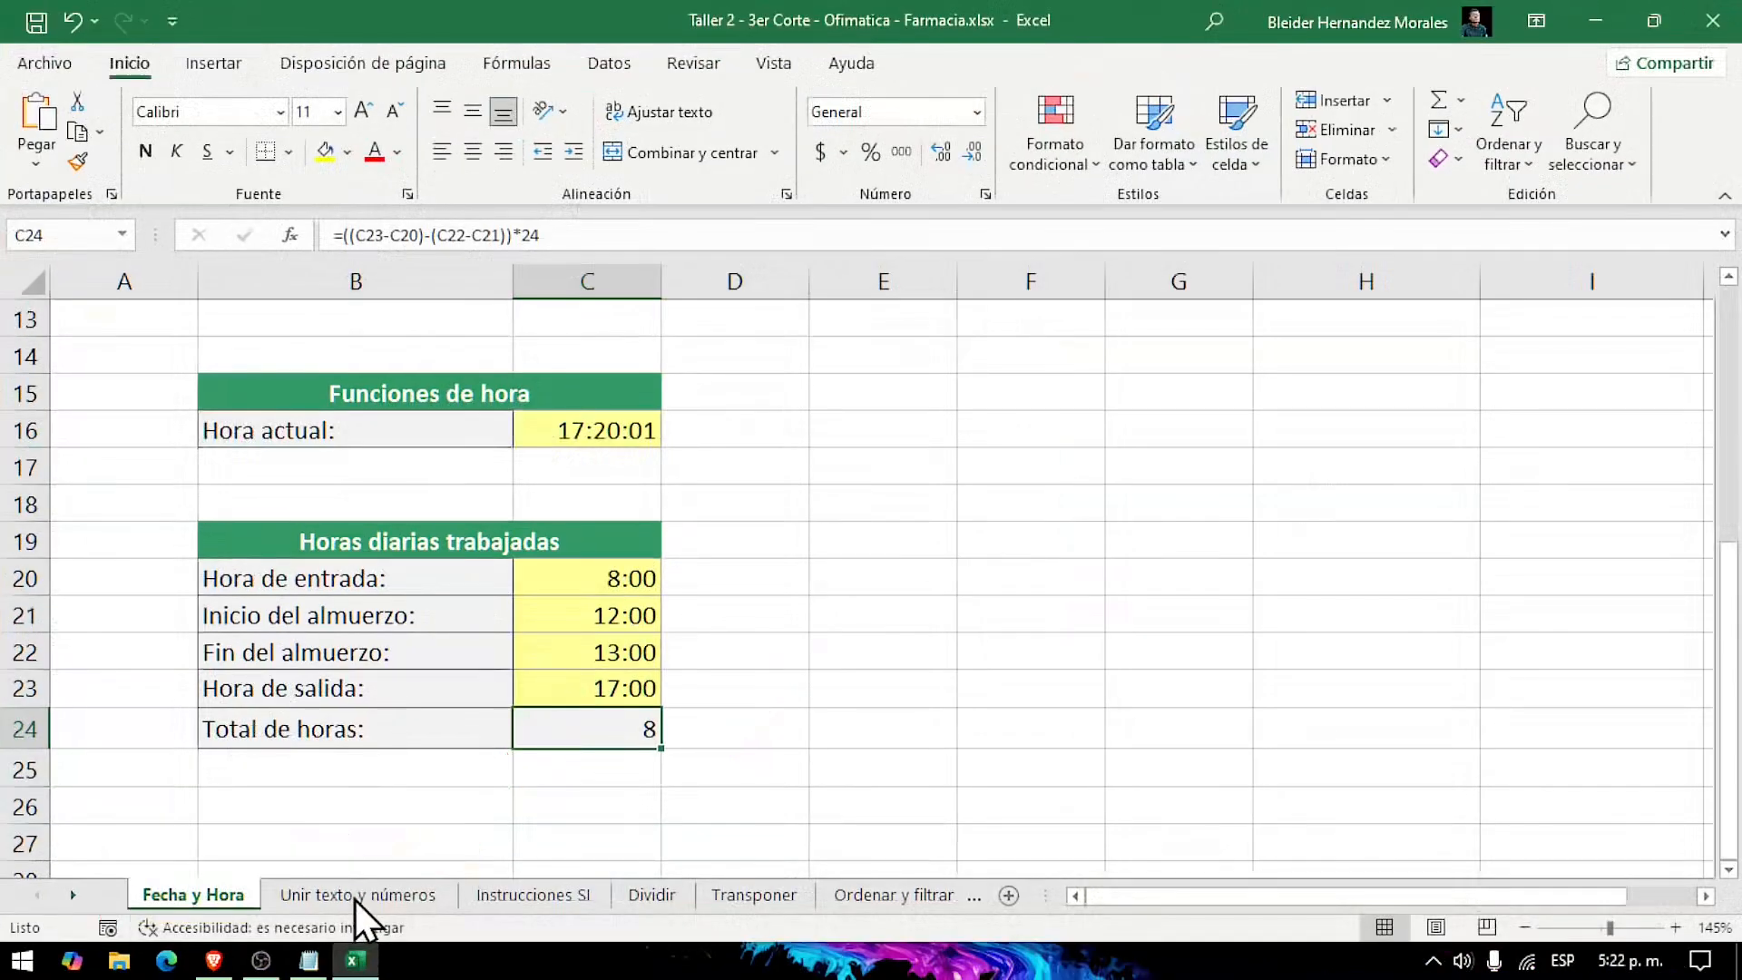
pyautogui.click(708, 848)
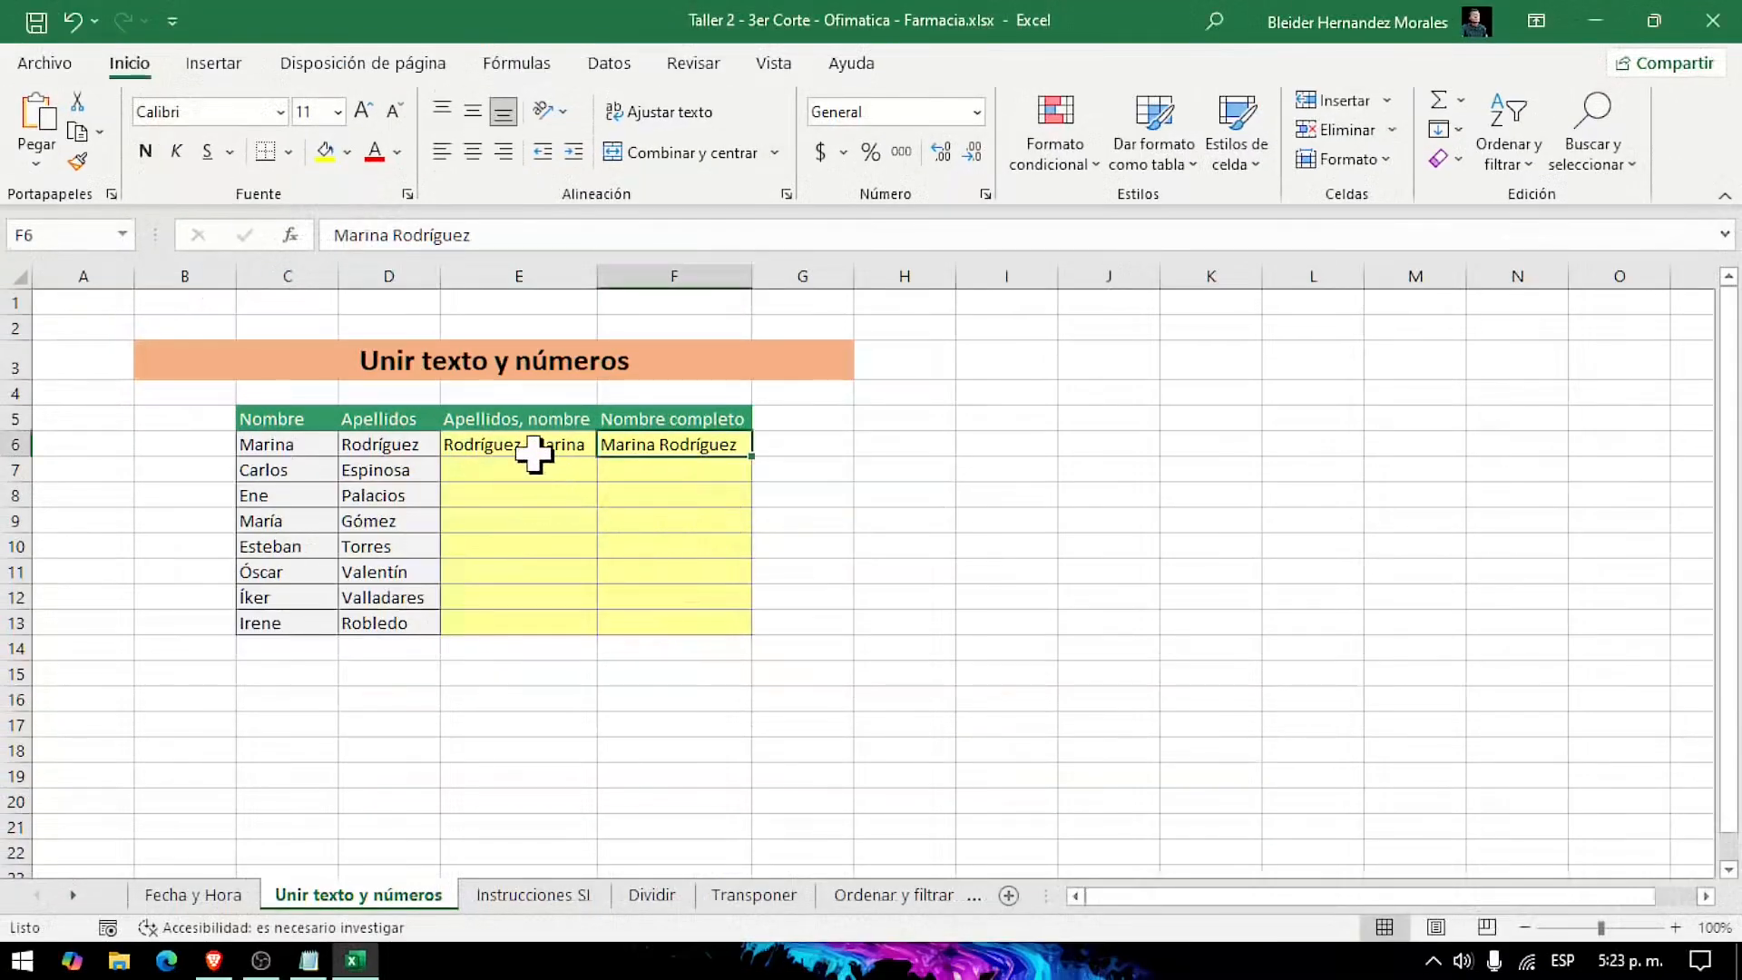
# Step: Examine the Apellidos, nombre and Nombre completo columns, including their sample entries in row 6 and the empty cells below
pyautogui.click(534, 453)
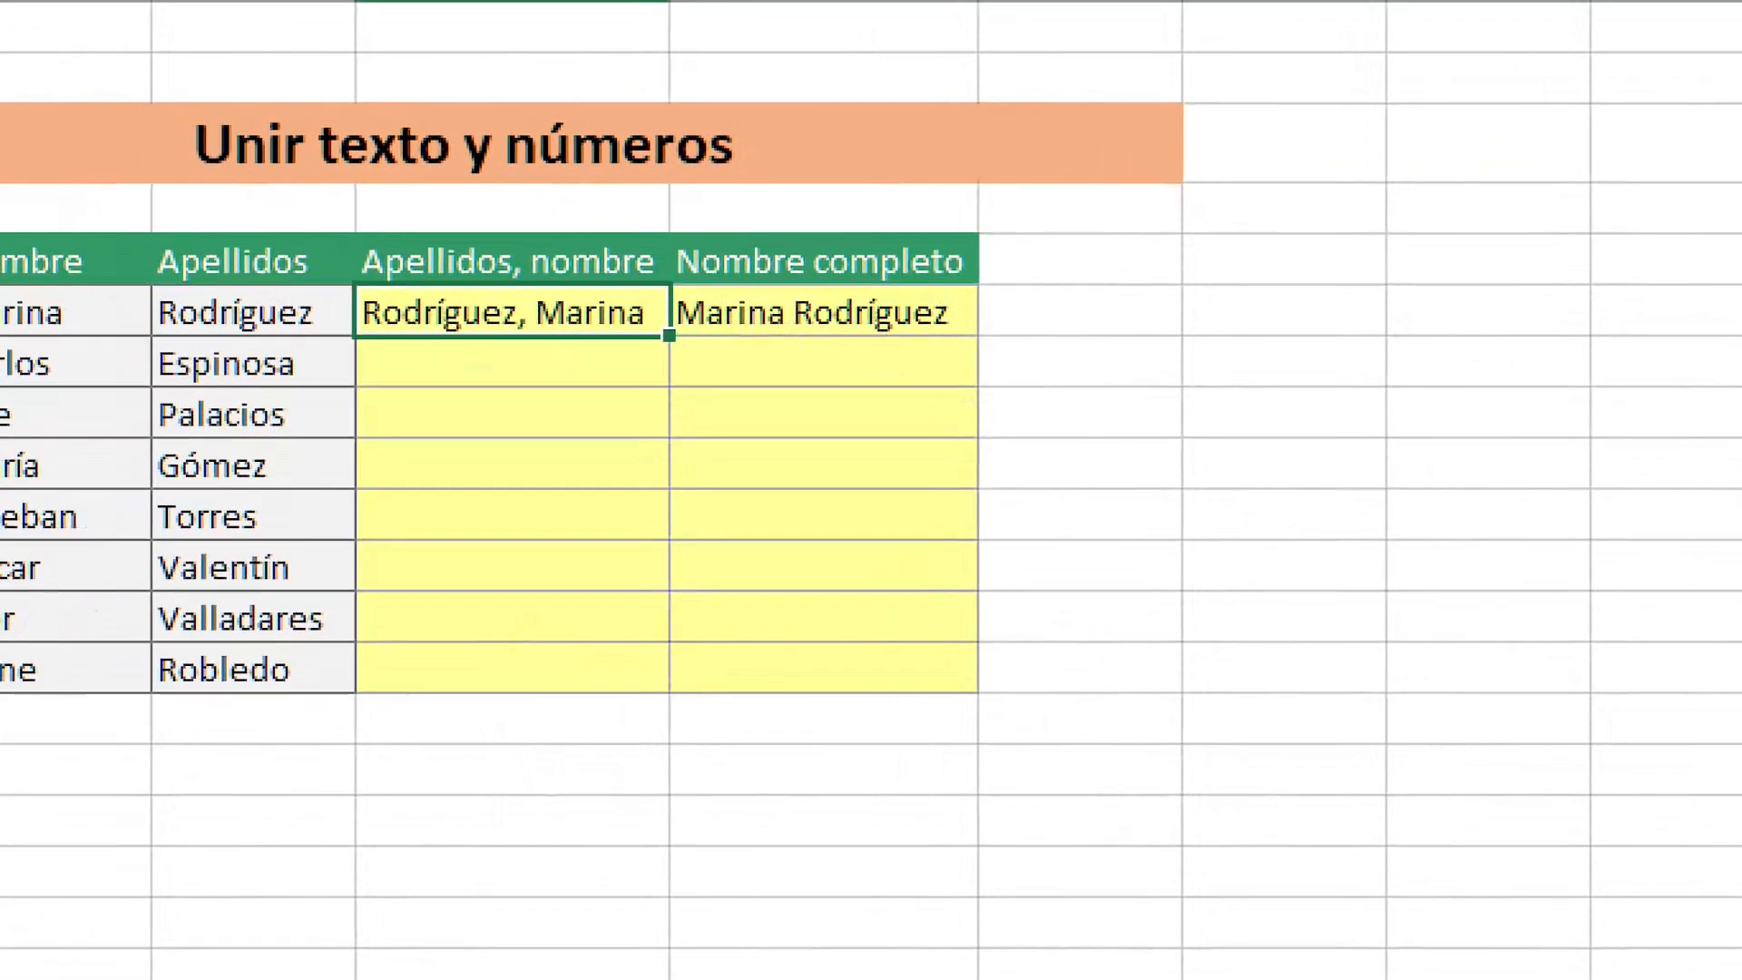
pyautogui.keyDown('ctrl'); pyautogui.scroll(2, 591, 595); pyautogui.keyUp('ctrl')
pyautogui.keyDown('ctrl'); pyautogui.scroll(6, 636, 608); pyautogui.keyUp('ctrl')
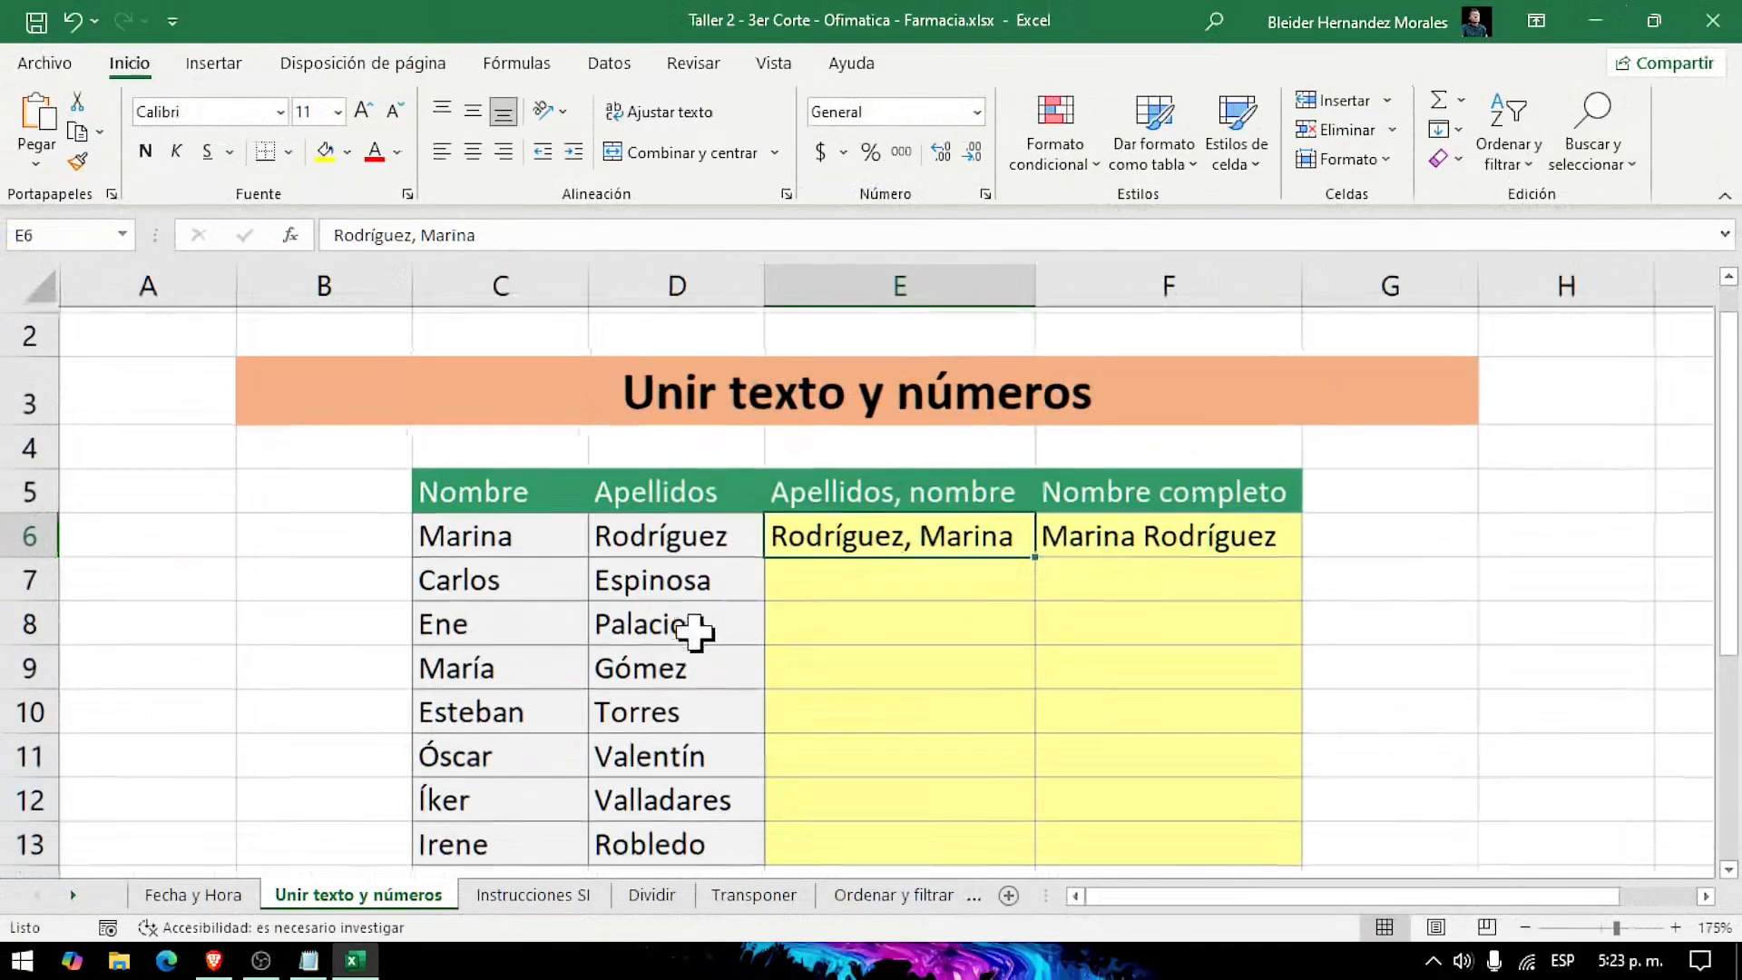
pyautogui.scroll(-1, 1096, 755)
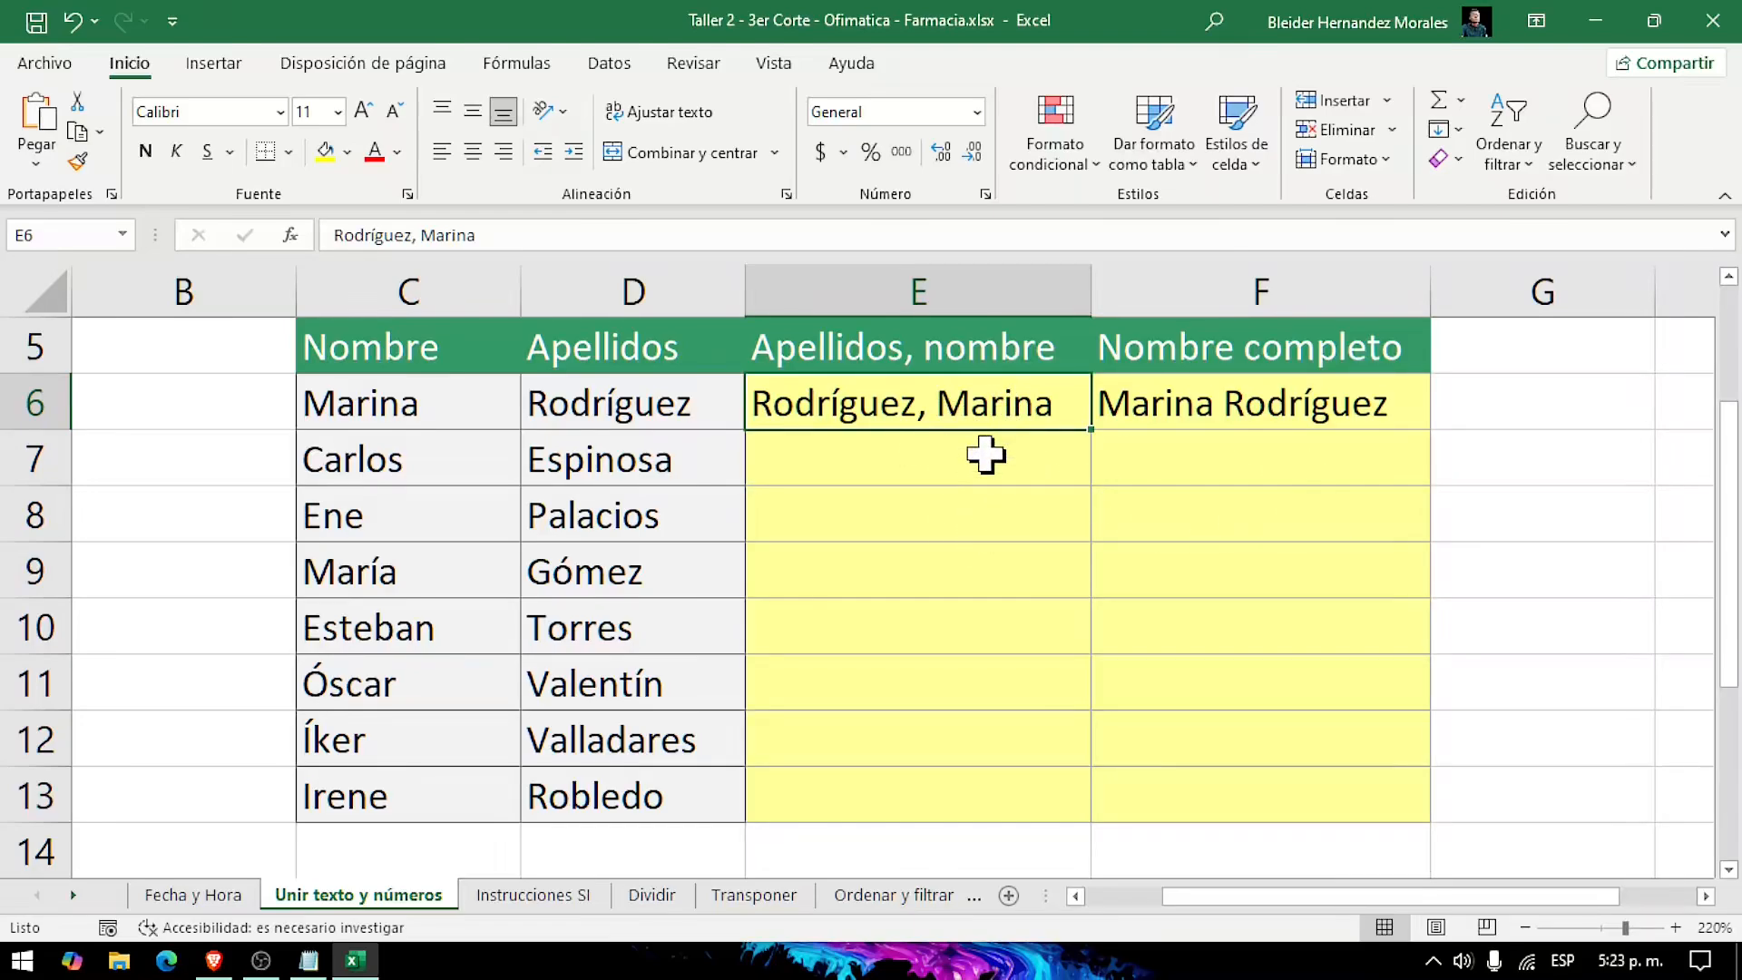
pyautogui.moveTo(992, 454); pyautogui.dragTo(1004, 789)
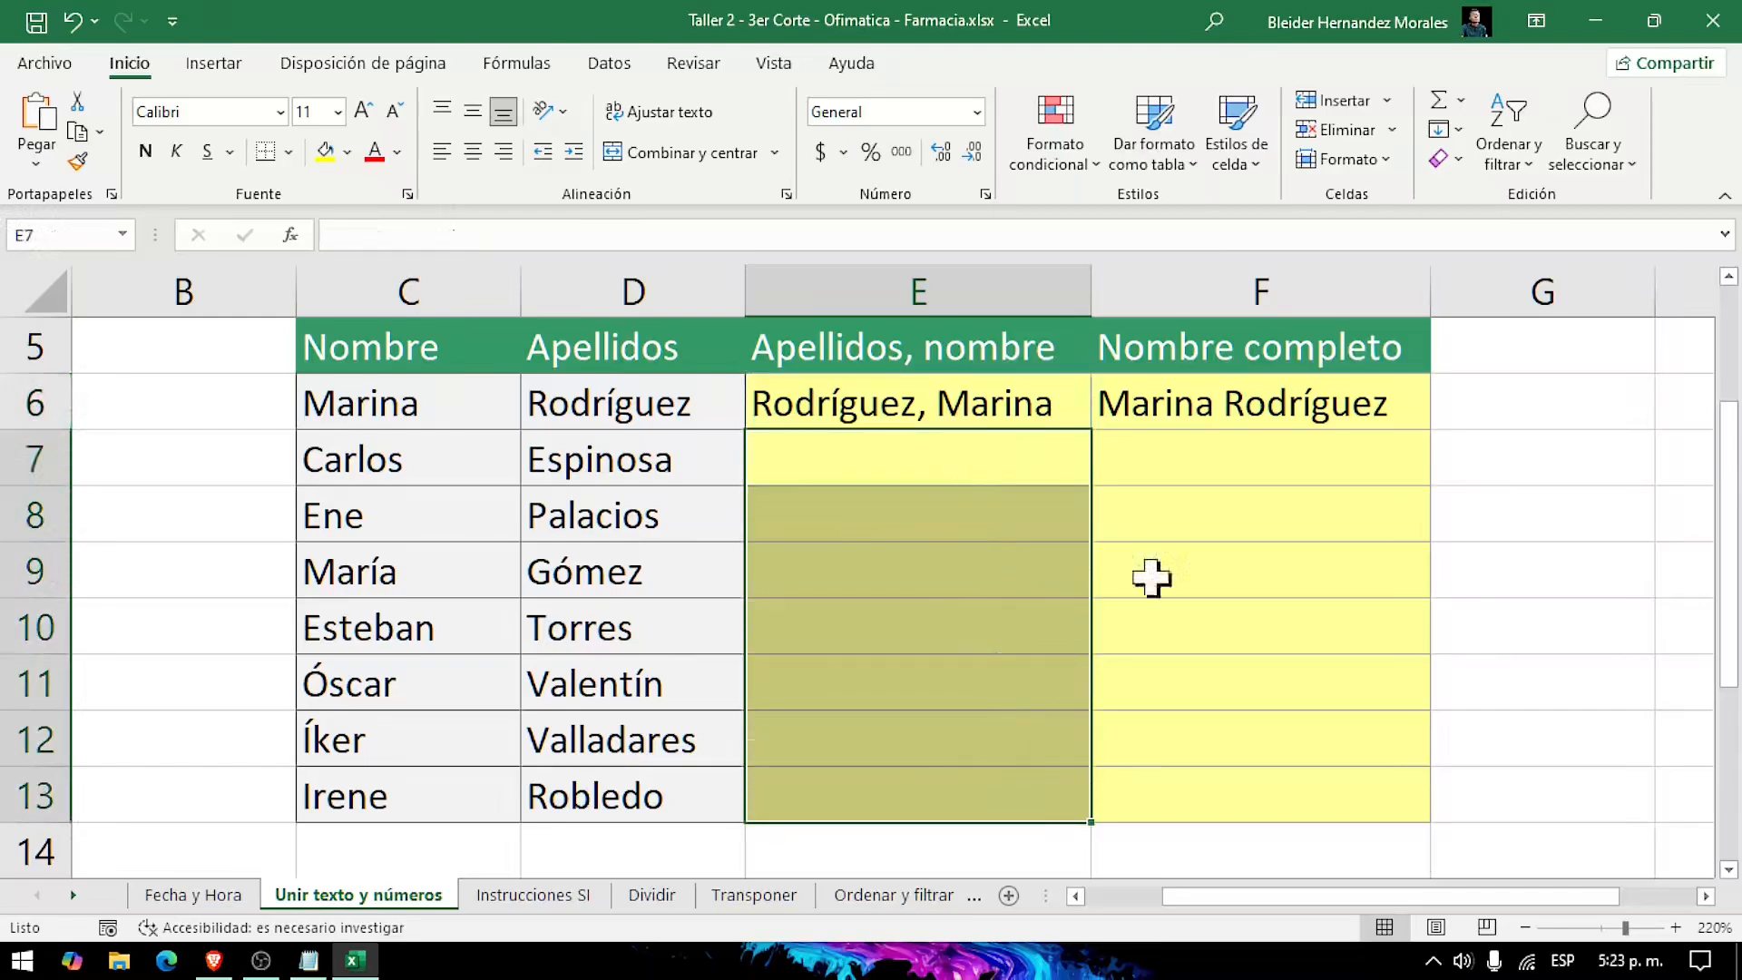
pyautogui.click(1379, 590)
# Step: Replace the content of E6 with the formula =D6&", "&C6 to join surname and first name with a comma and space
pyautogui.click(1017, 413)
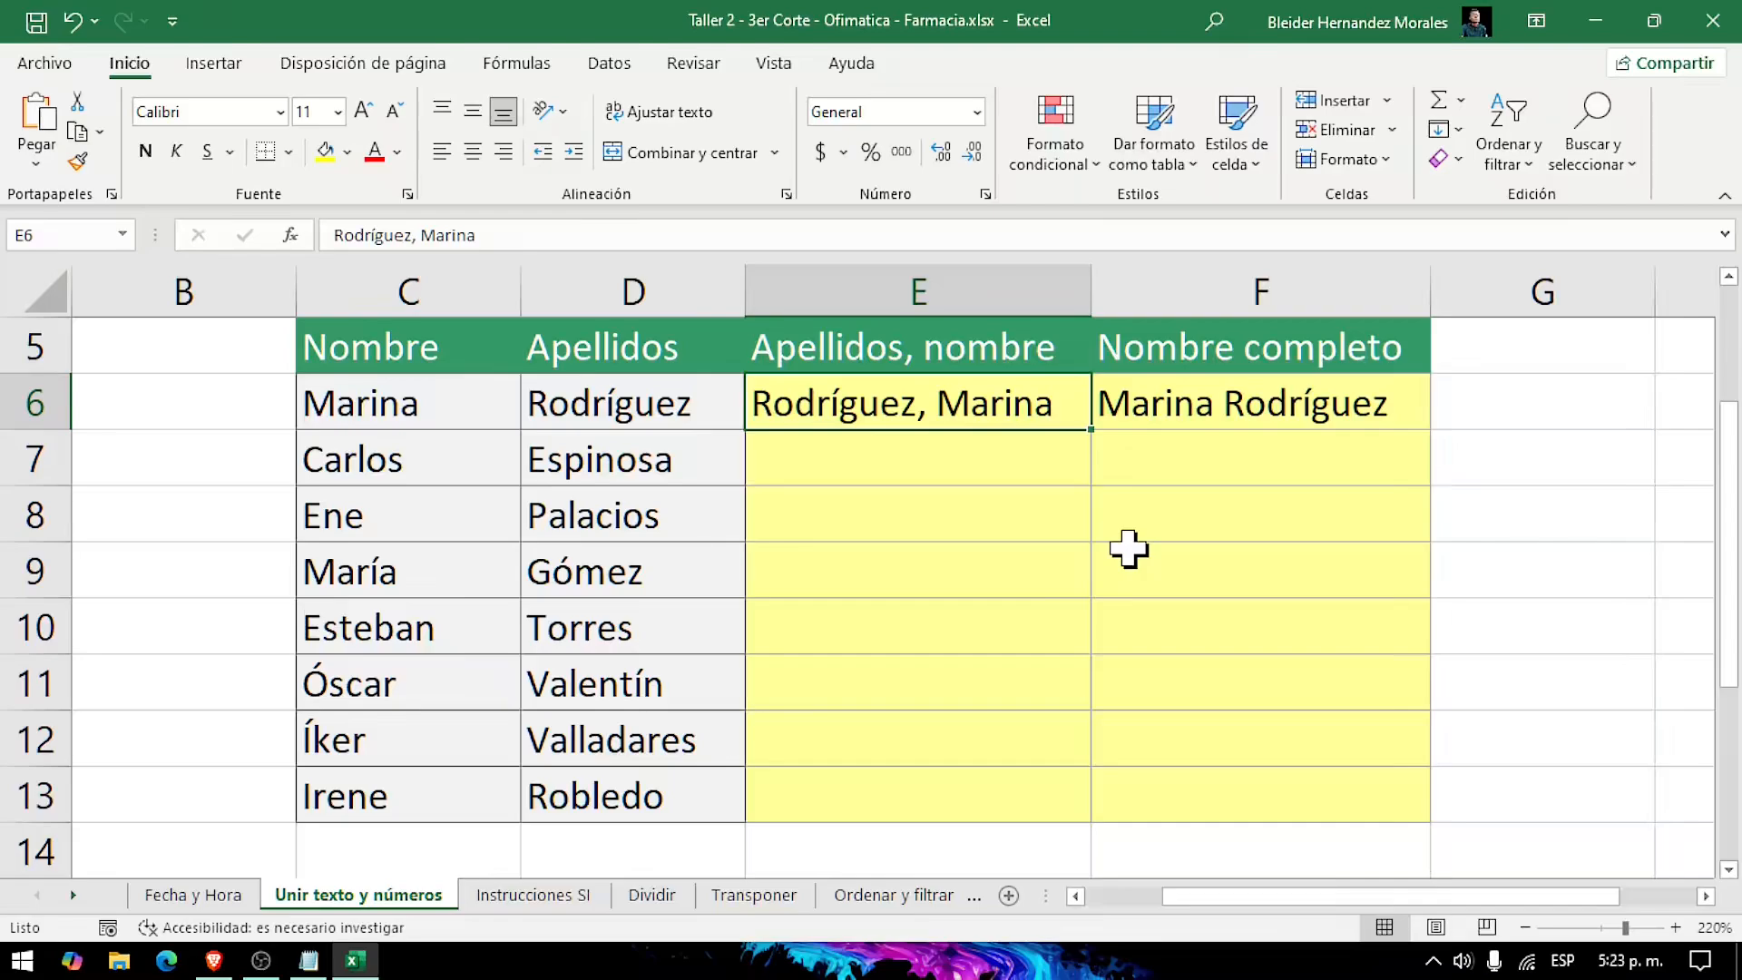
pyautogui.press('BackSpace')
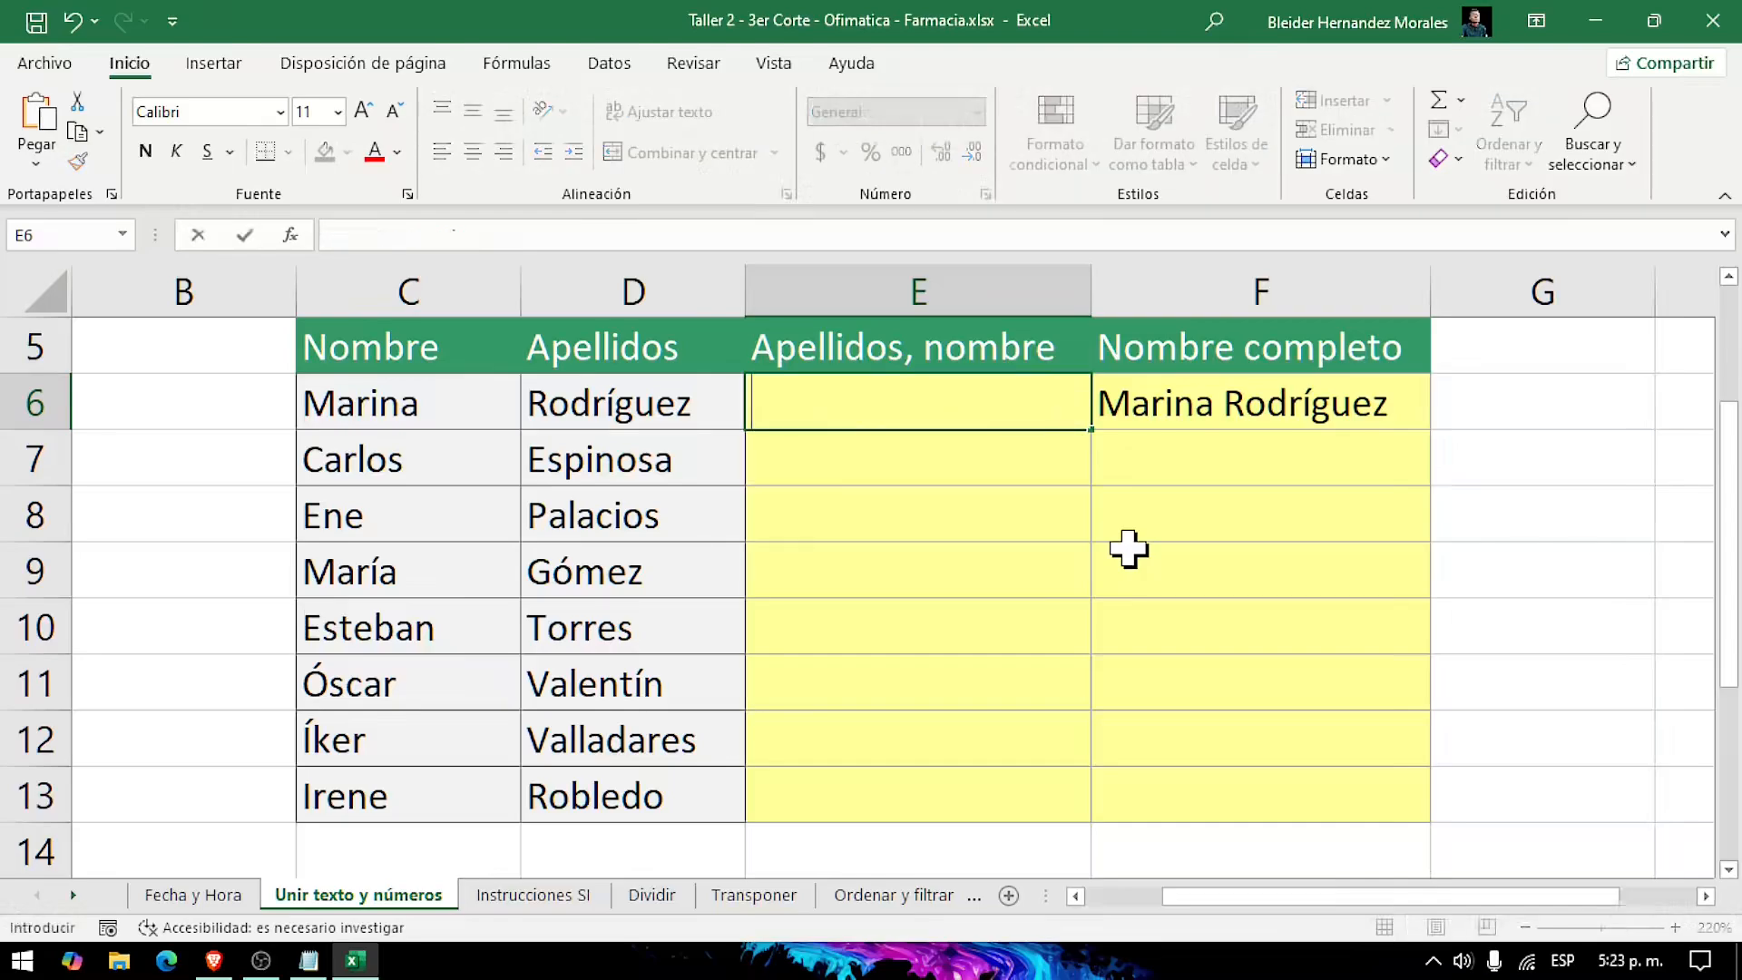
pyautogui.write('=')
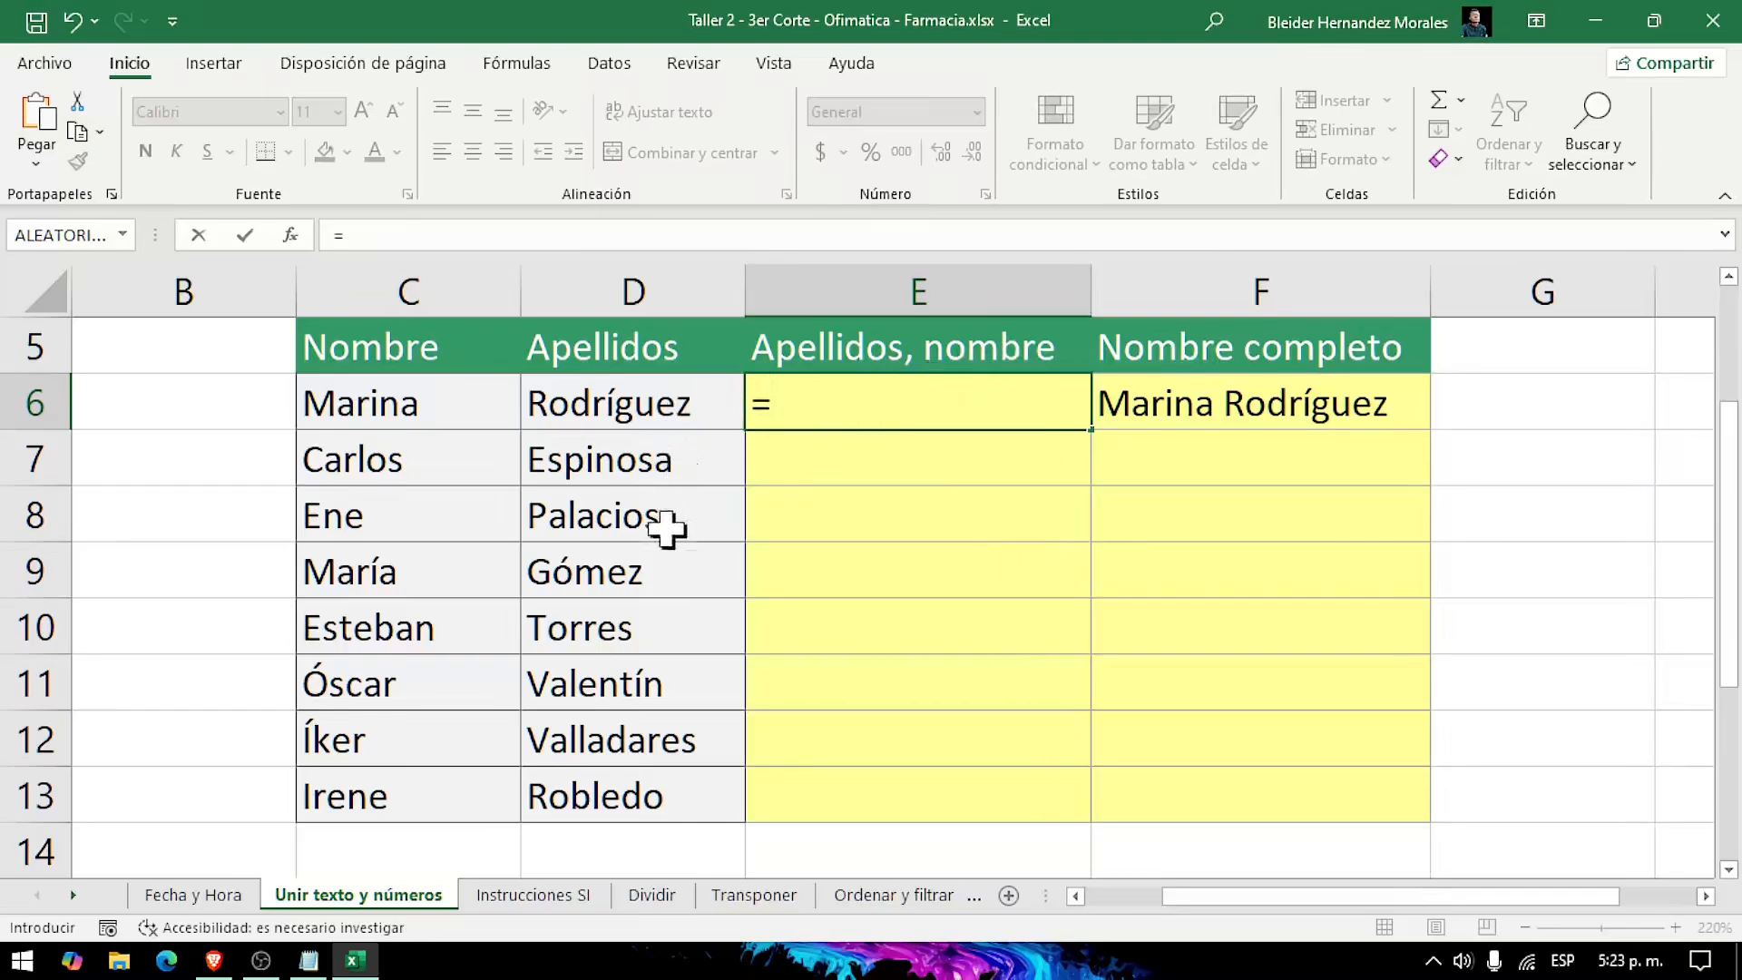
pyautogui.click(645, 403)
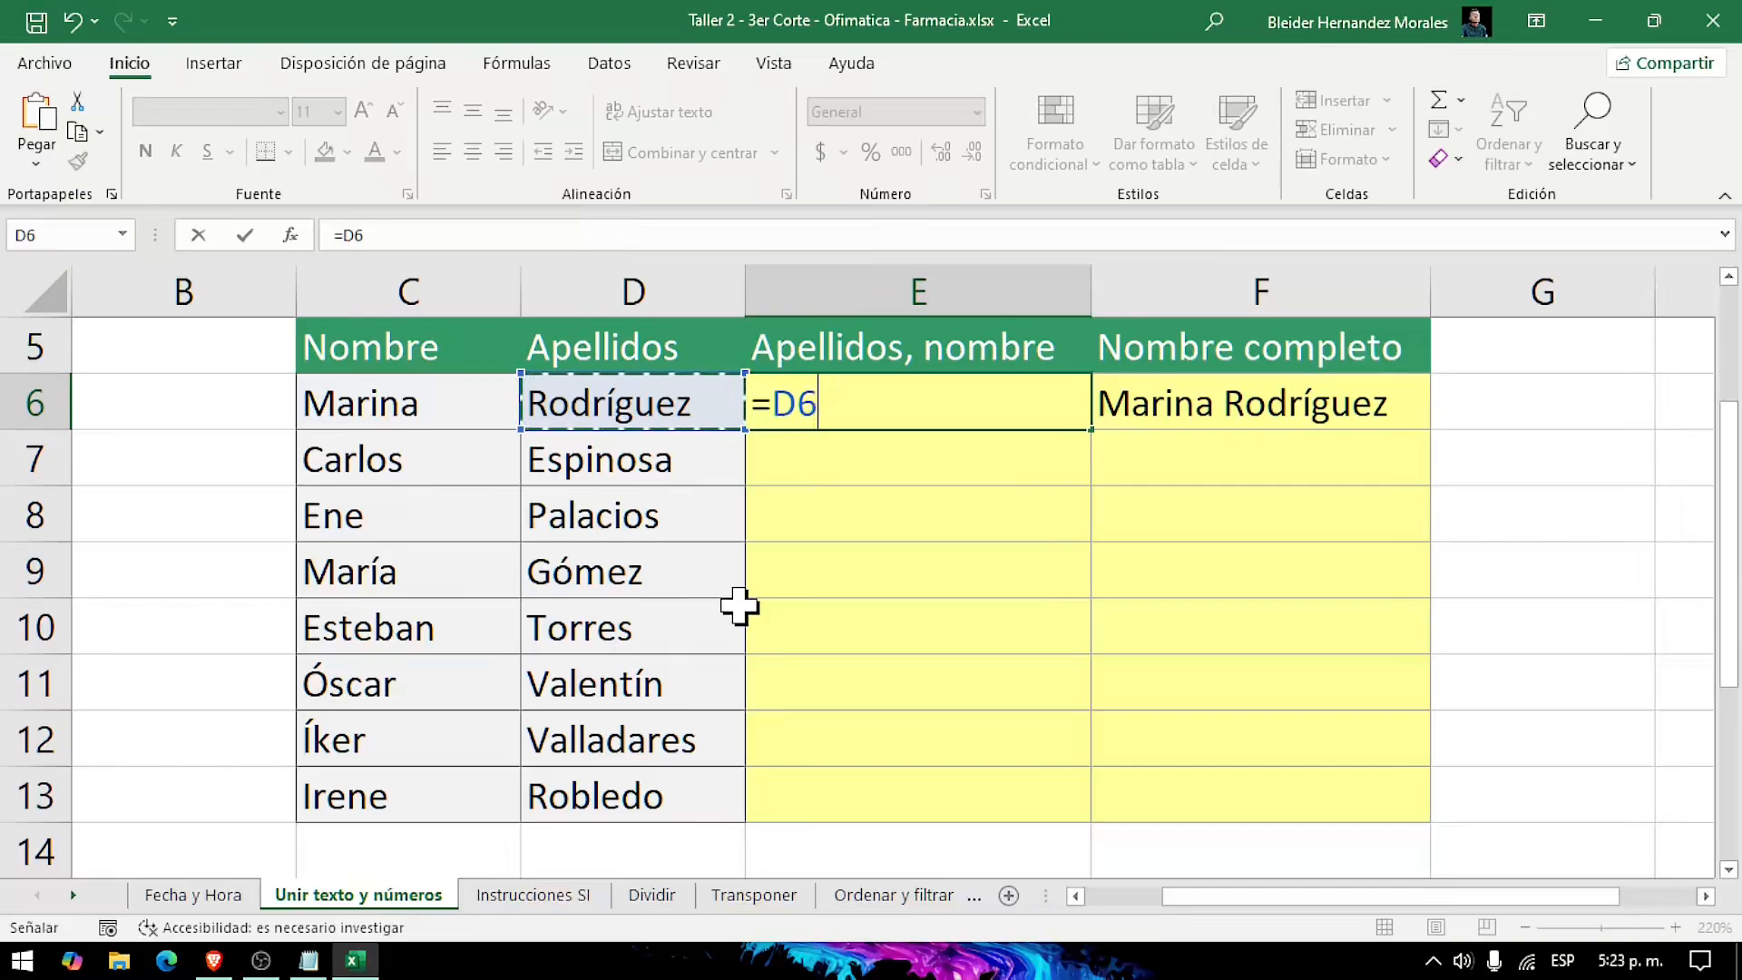
pyautogui.write('&')
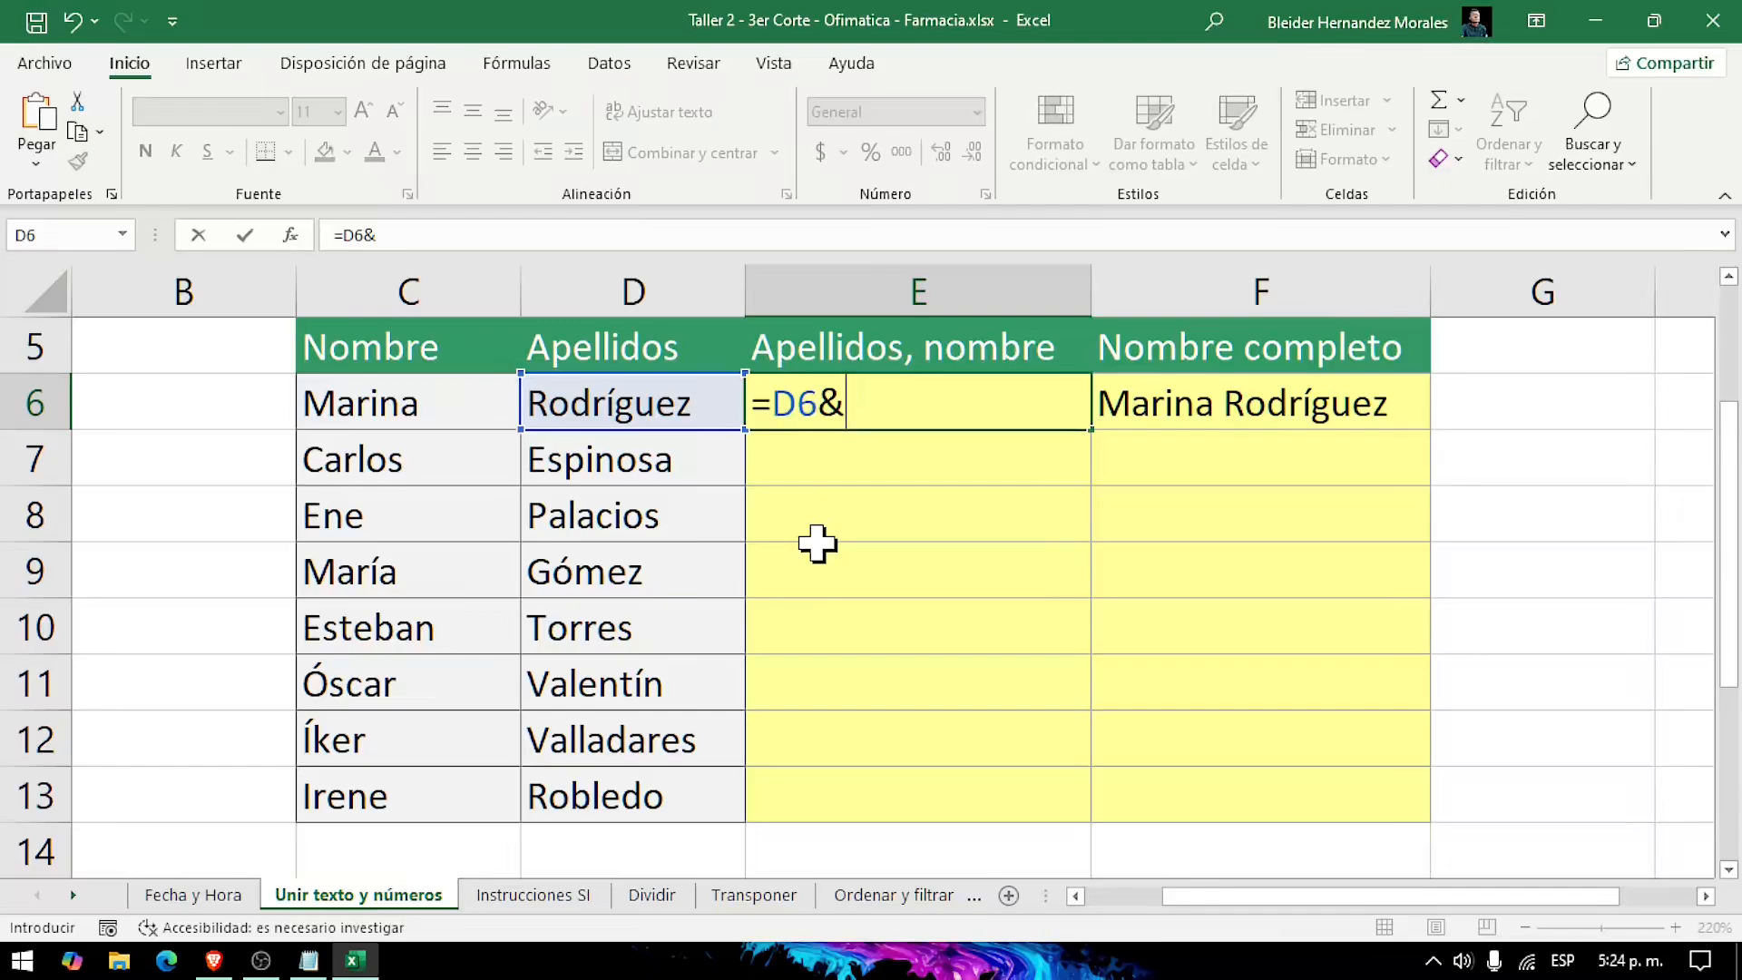
pyautogui.write('",')
pyautogui.write('"')
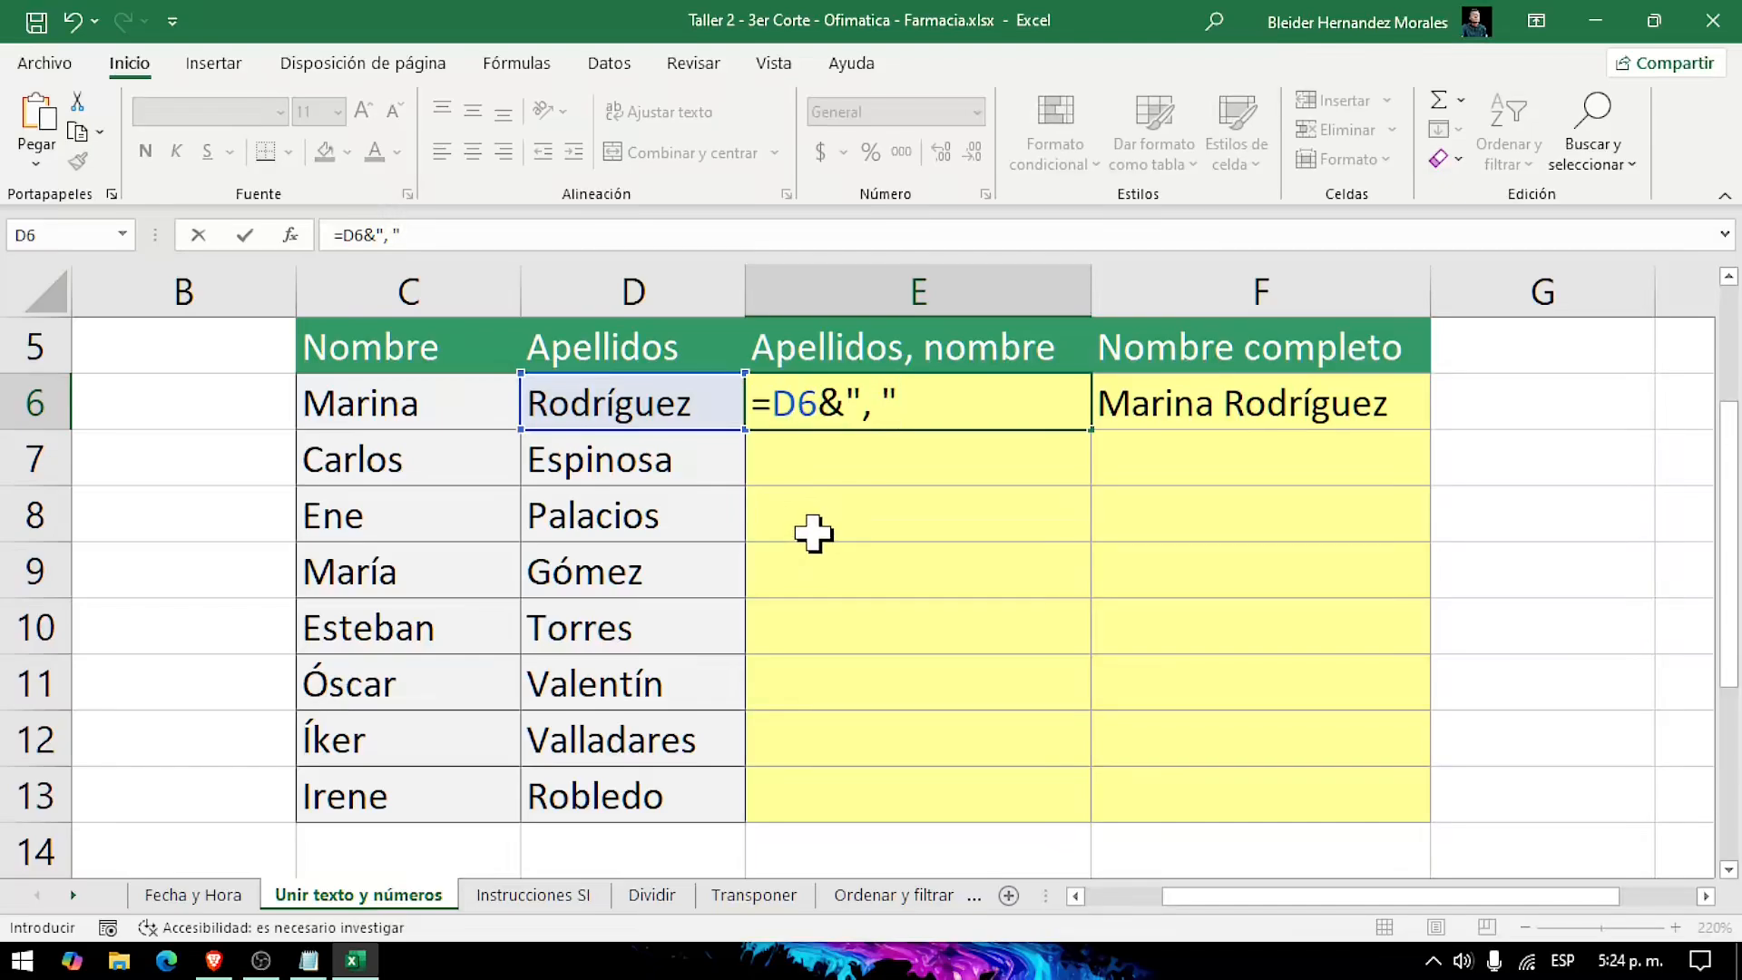
pyautogui.write('&')
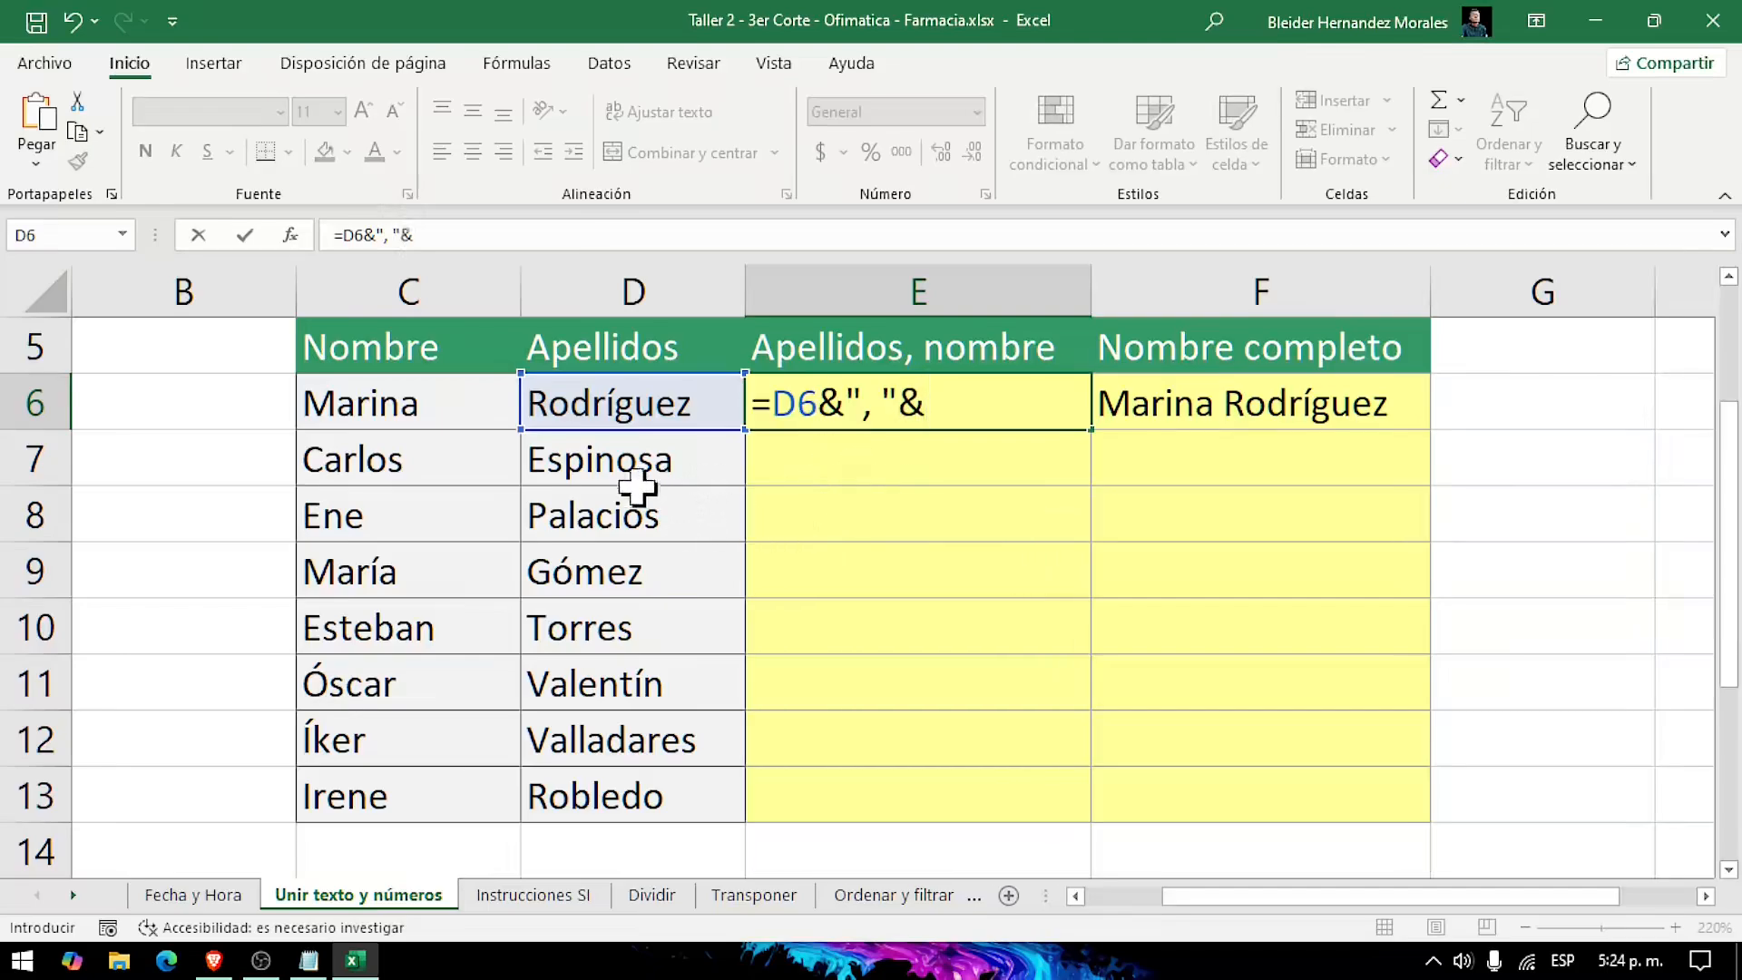
pyautogui.click(442, 405)
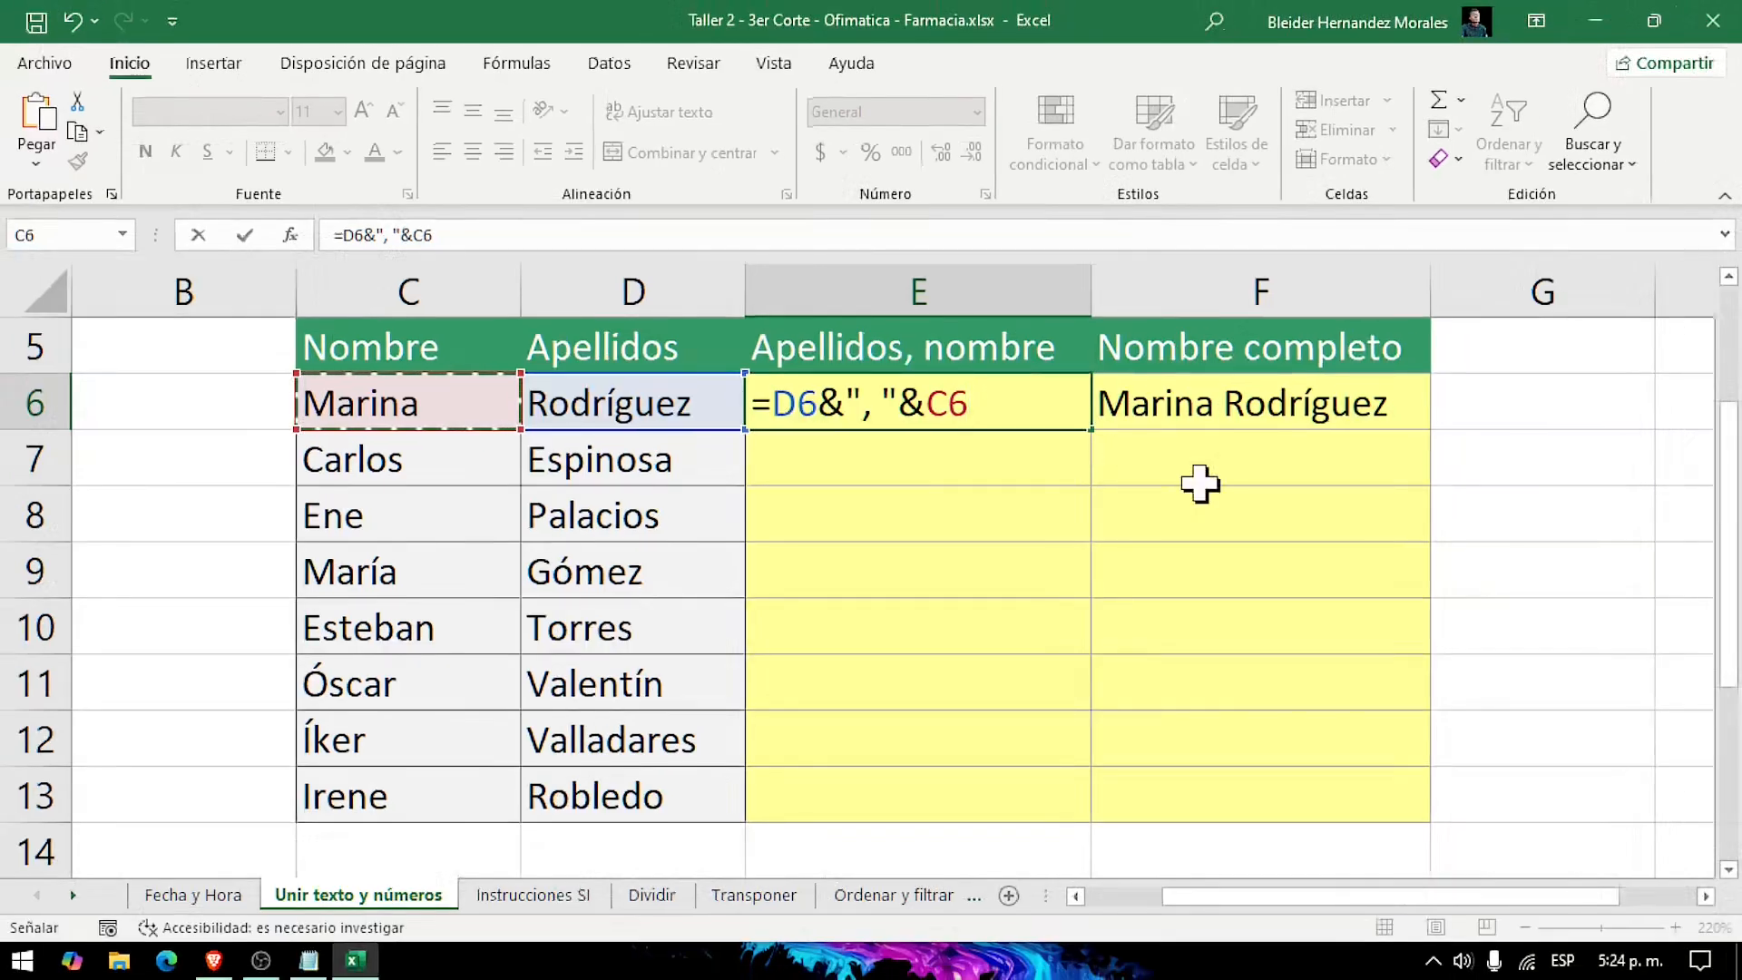
pyautogui.press('Return')
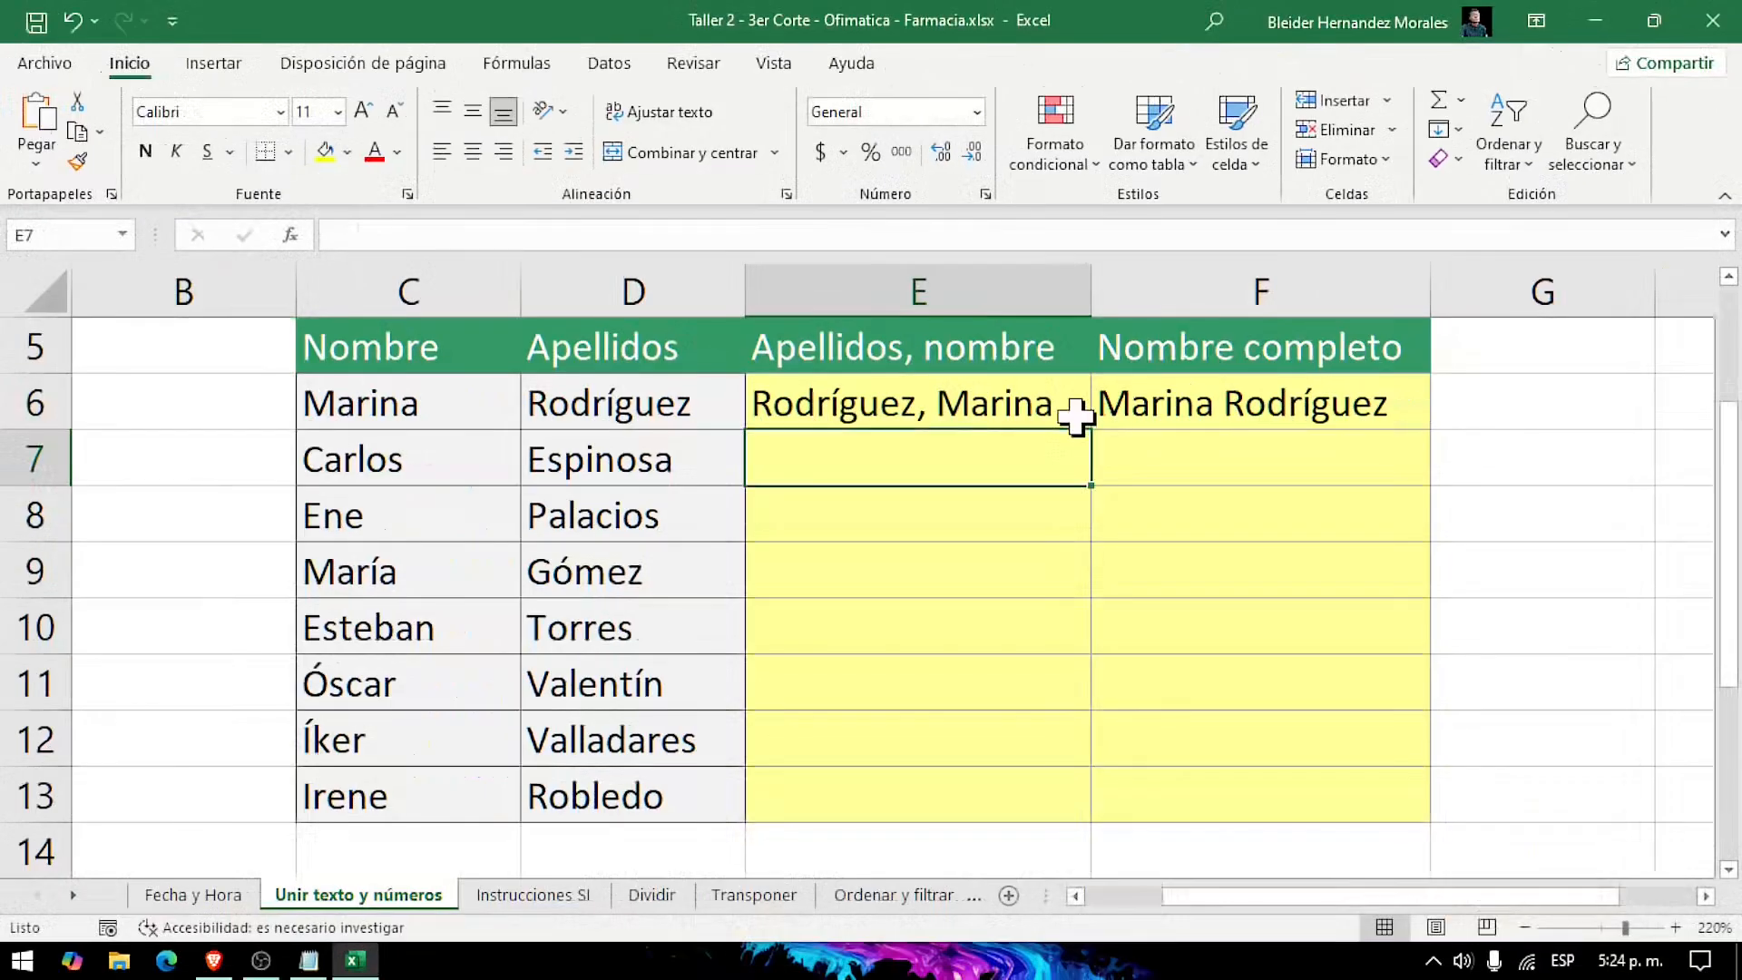
# Step: Fill the E6 formula down through E13 and compare the joined names with the Nombre and Apellidos columns
pyautogui.click(1045, 398)
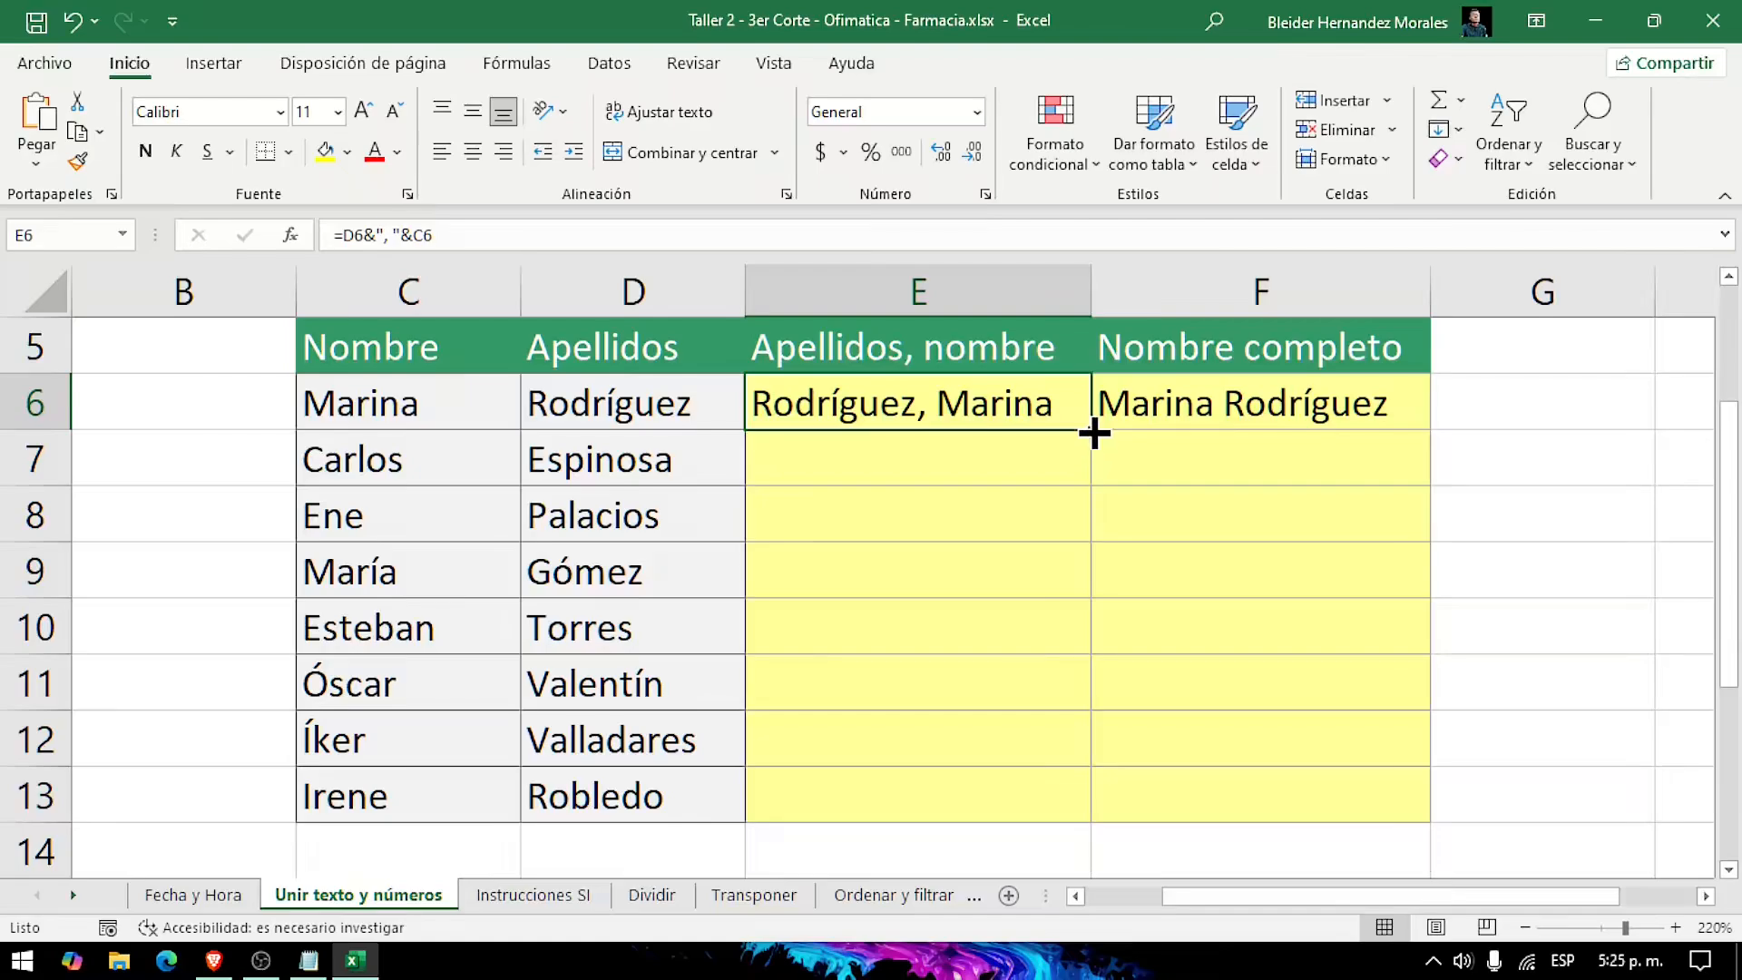
pyautogui.doubleClick(1095, 433)
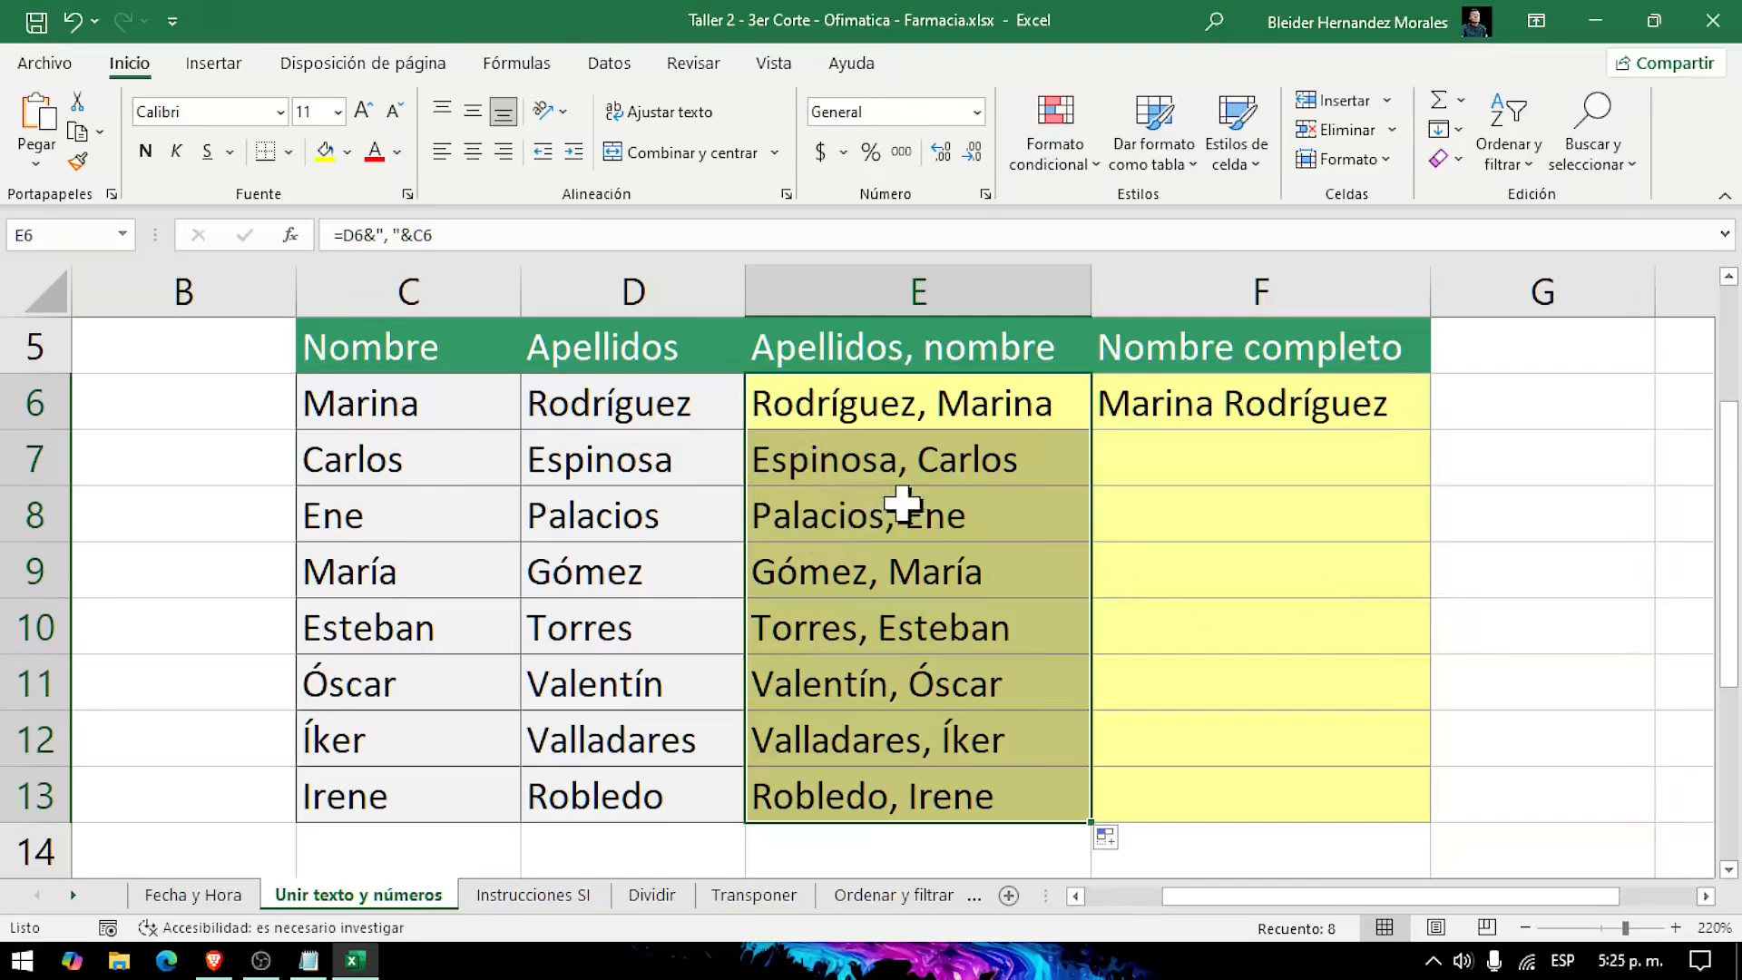
pyautogui.click(385, 454)
pyautogui.moveTo(540, 485); pyautogui.dragTo(626, 791)
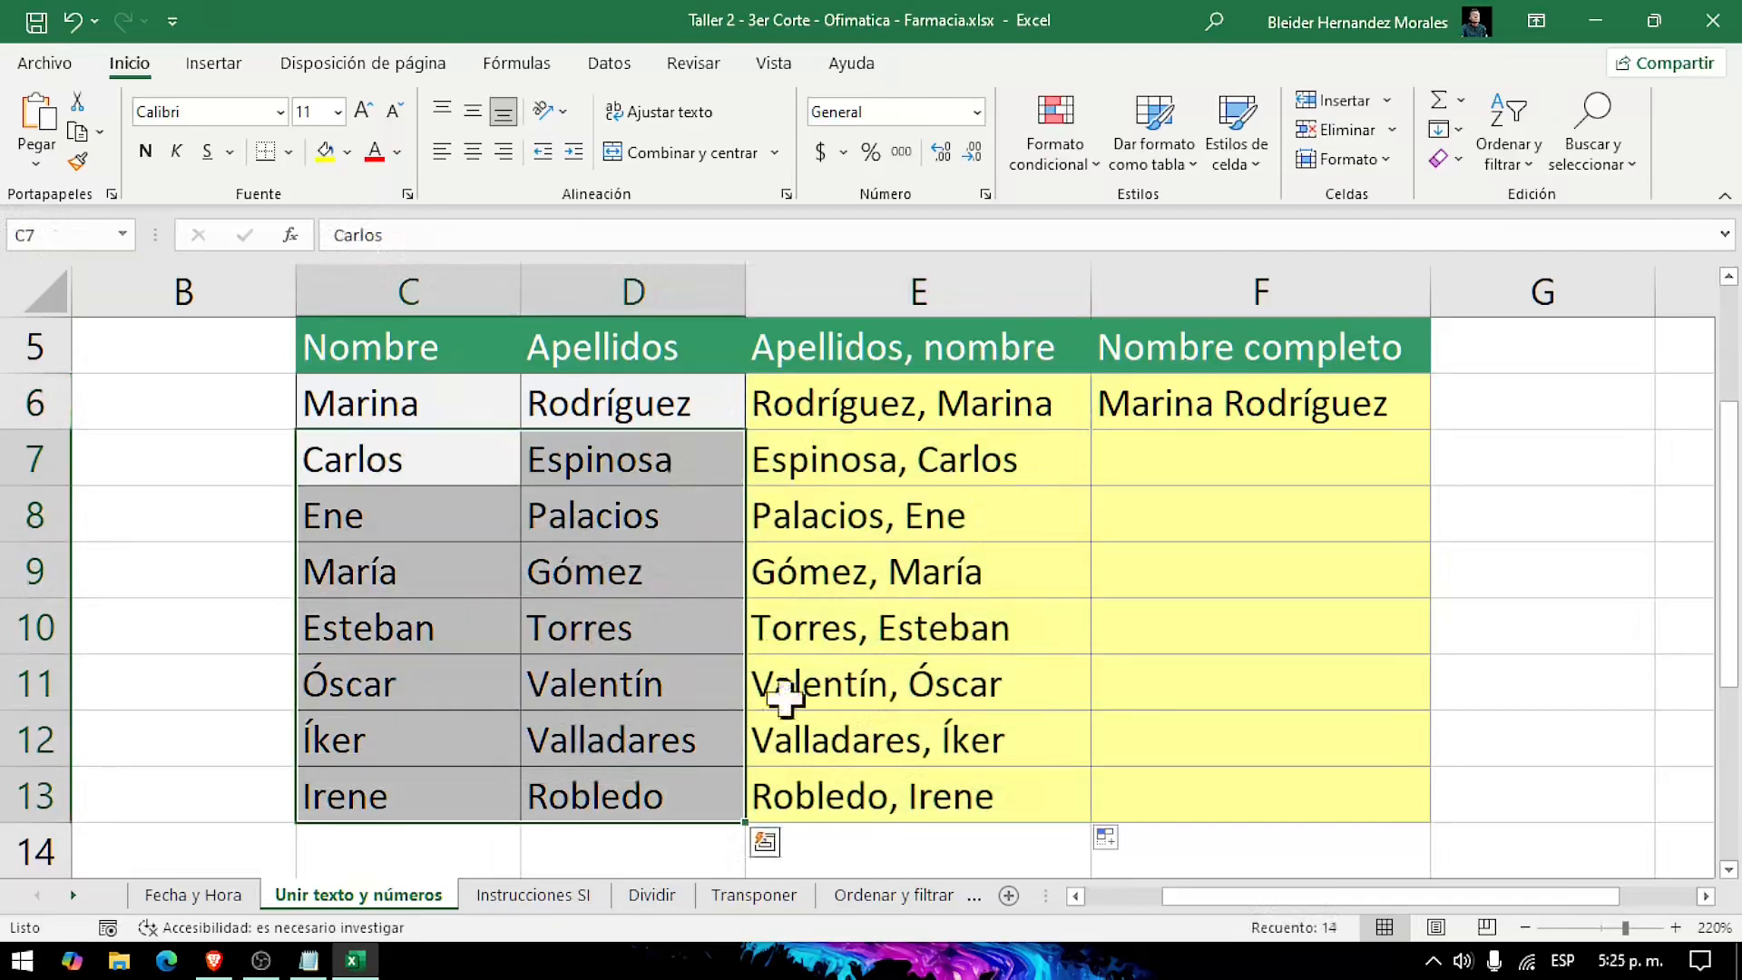
pyautogui.click(971, 459)
# Step: Replace the content of F6 with the formula =C6&" "&D6 to join first name and surname with a space
pyautogui.click(1207, 403)
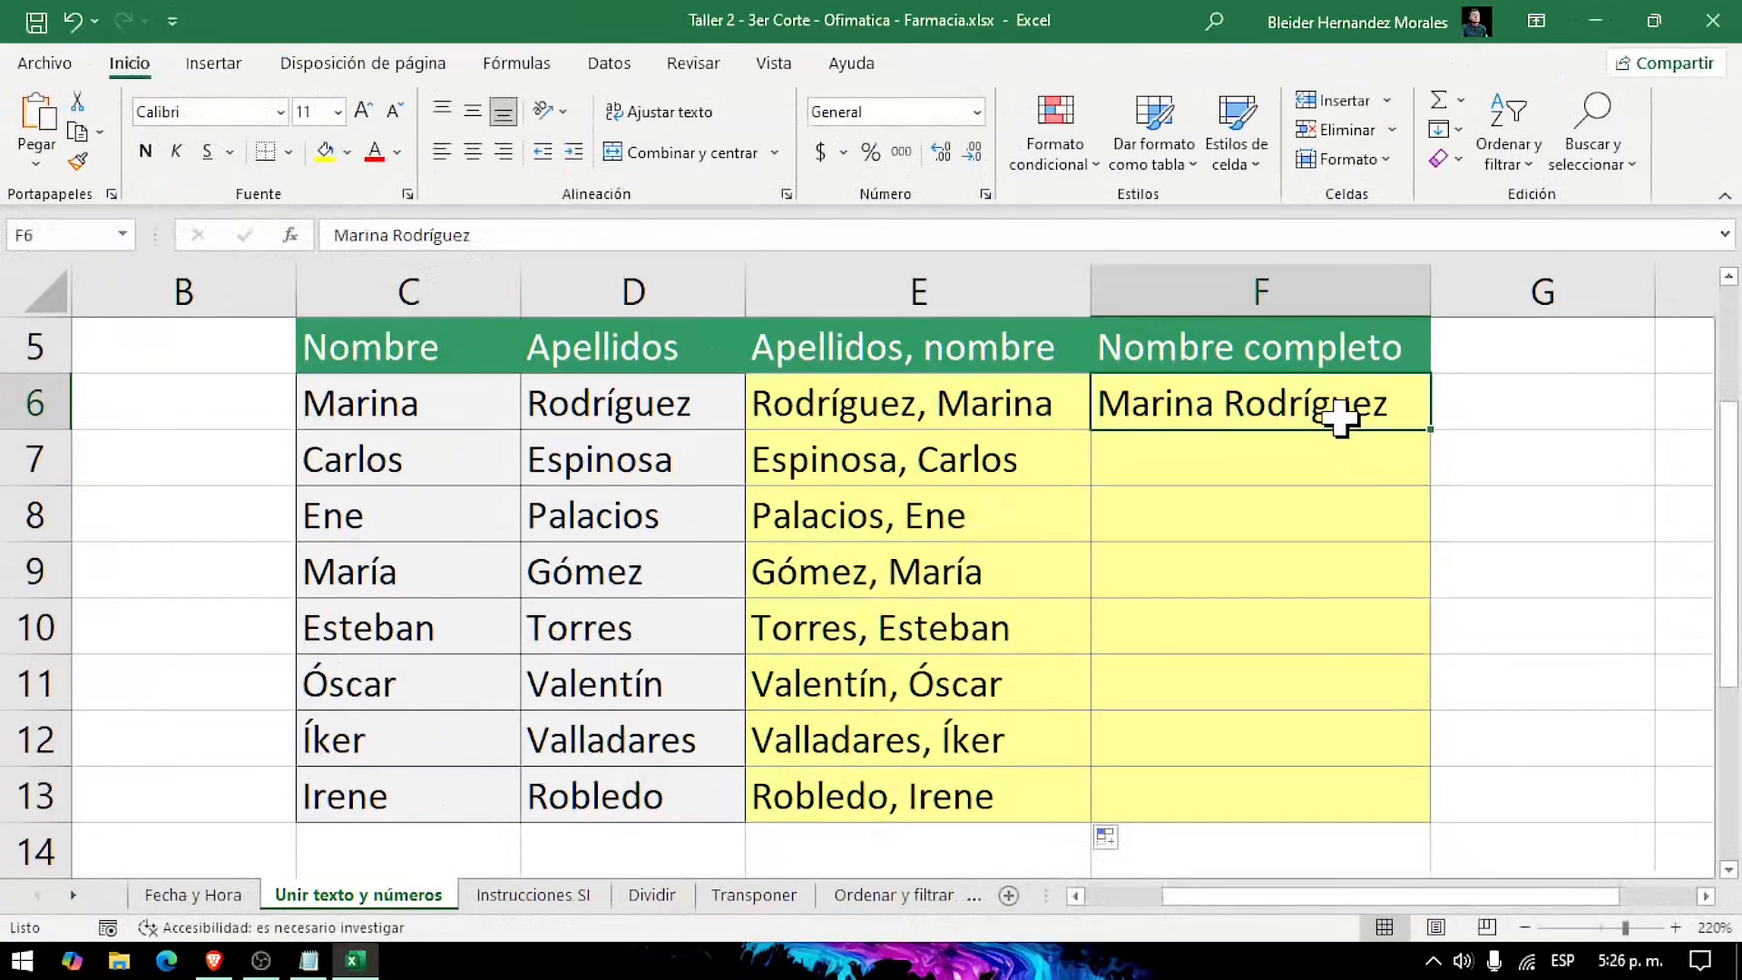
pyautogui.press('BackSpace')
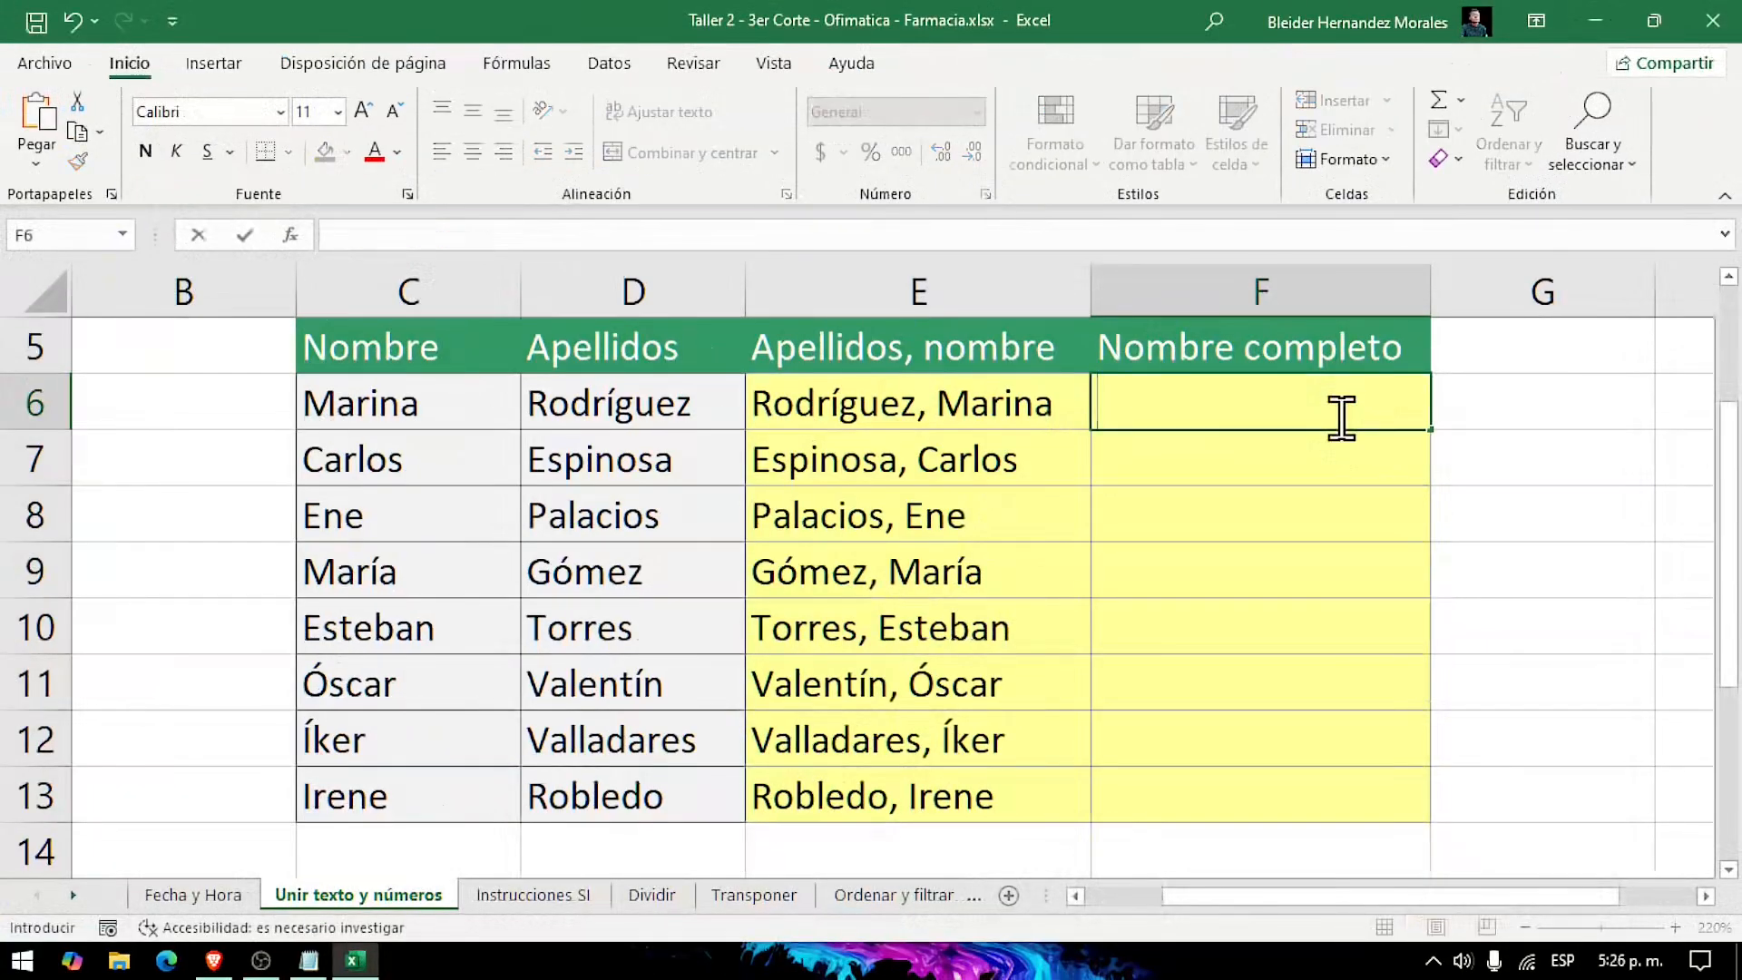
pyautogui.write('=')
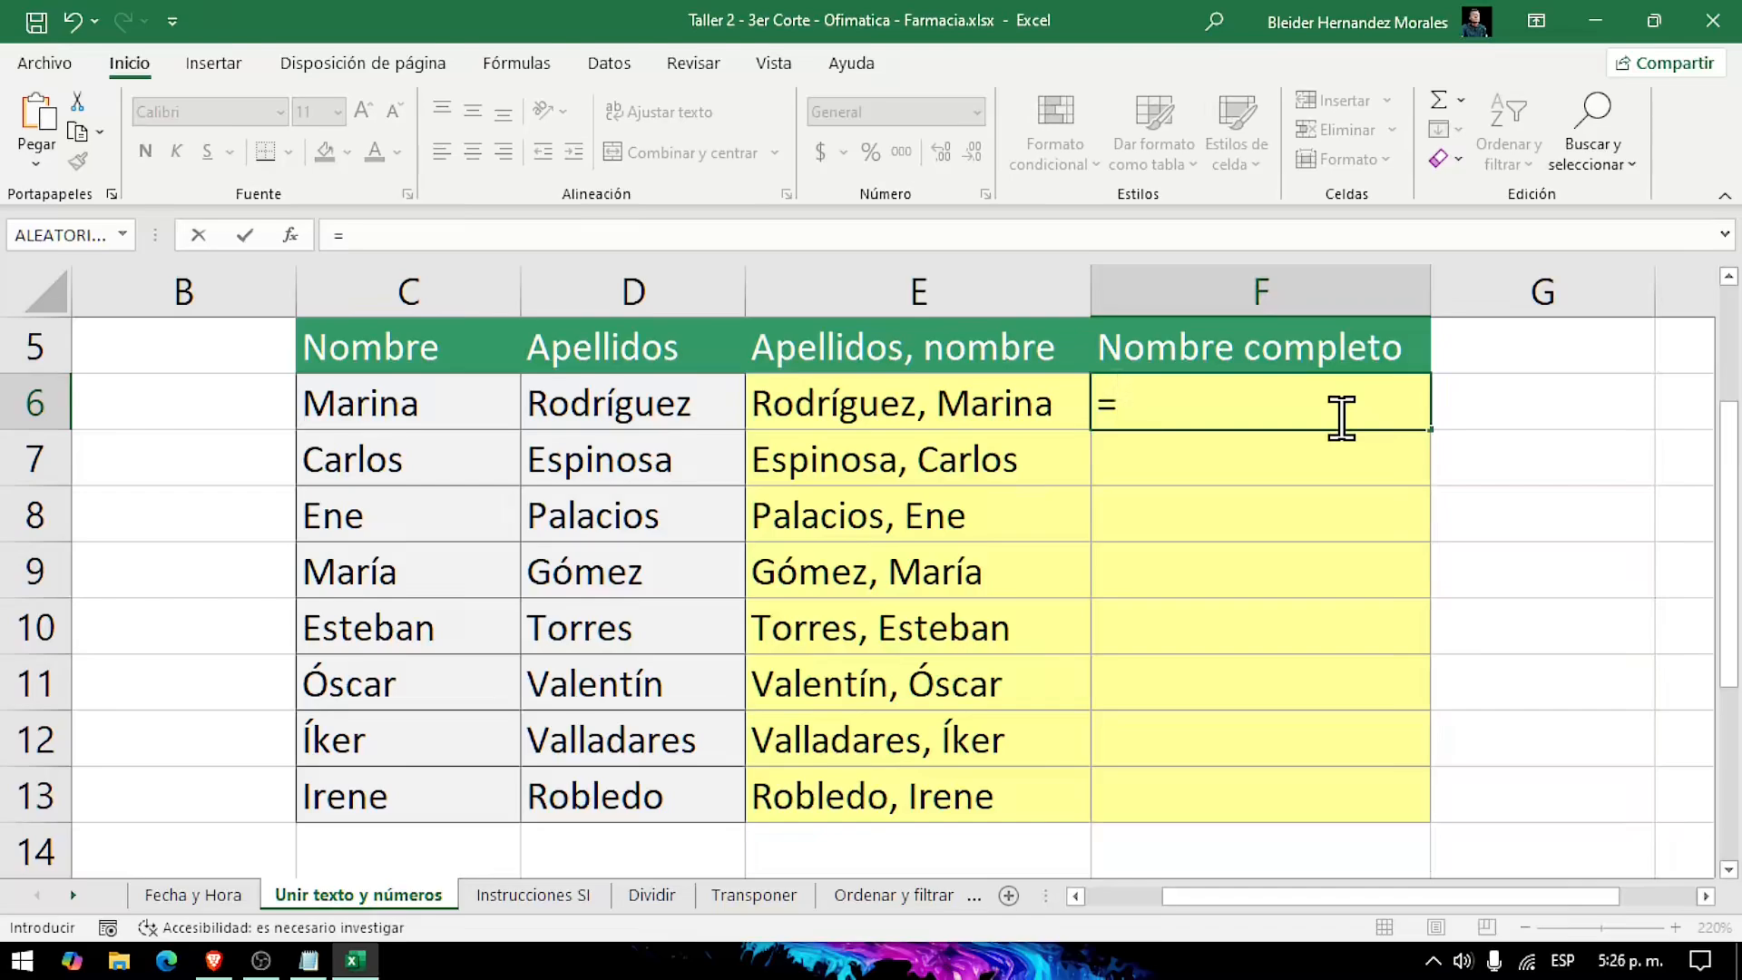
pyautogui.click(447, 413)
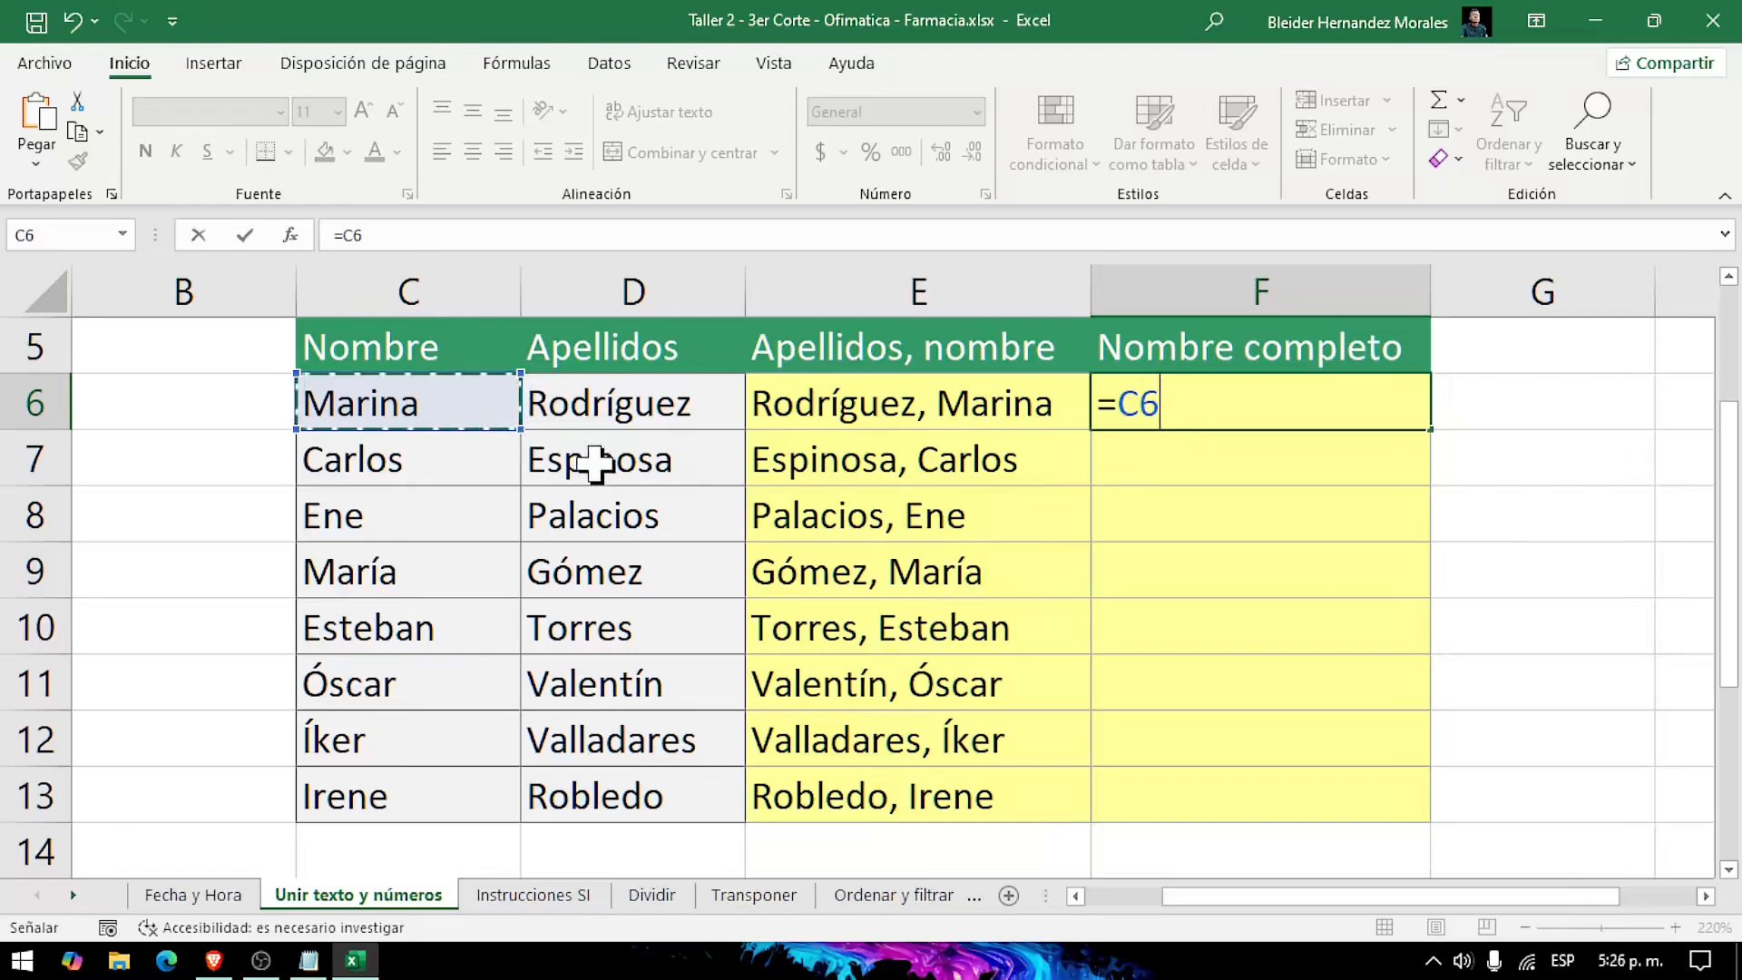
pyautogui.write('&')
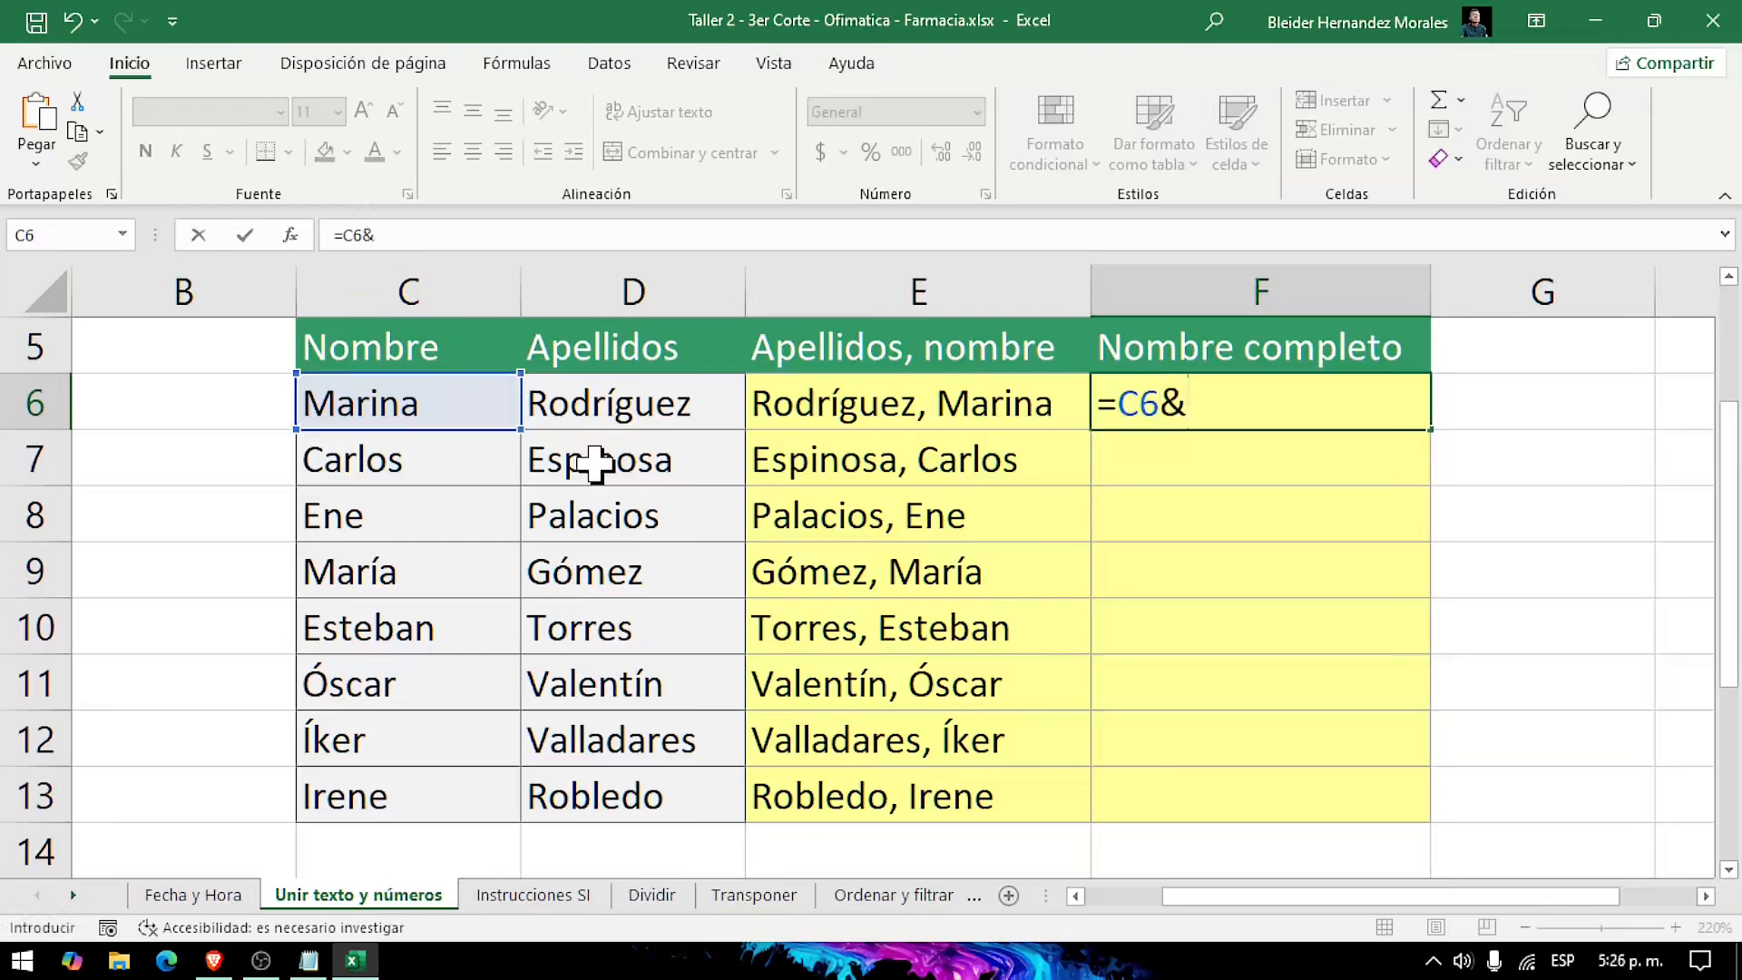
pyautogui.write('"')
pyautogui.write('"&')
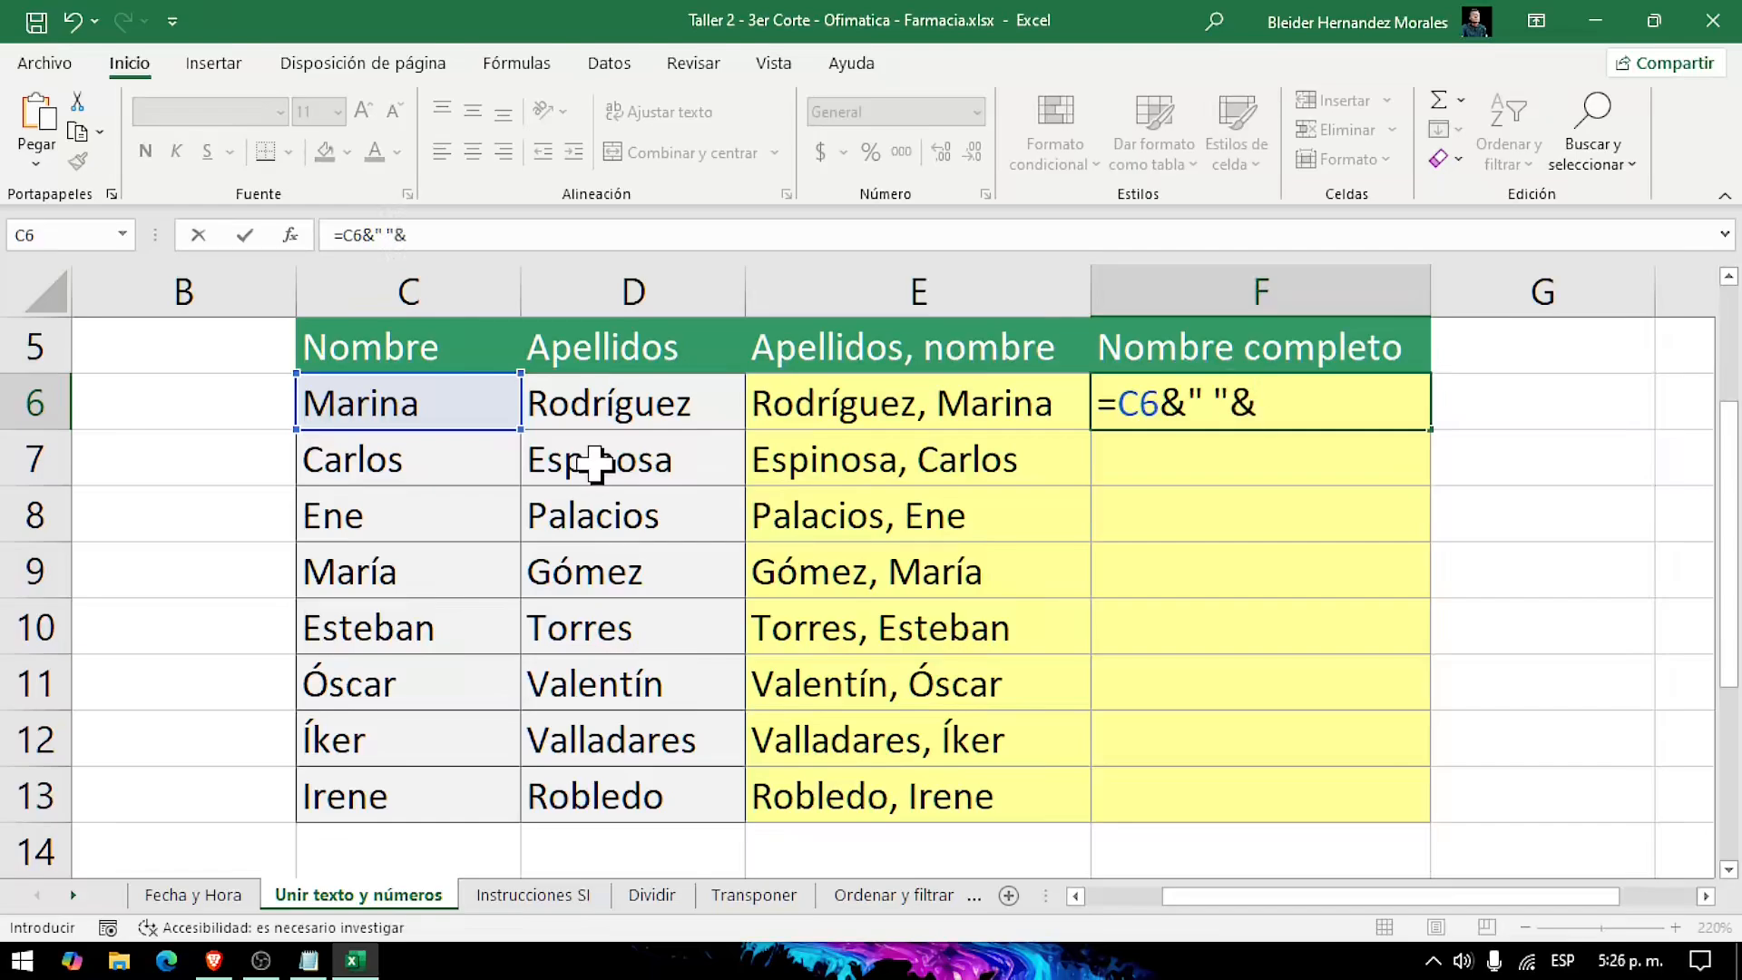
pyautogui.click(722, 411)
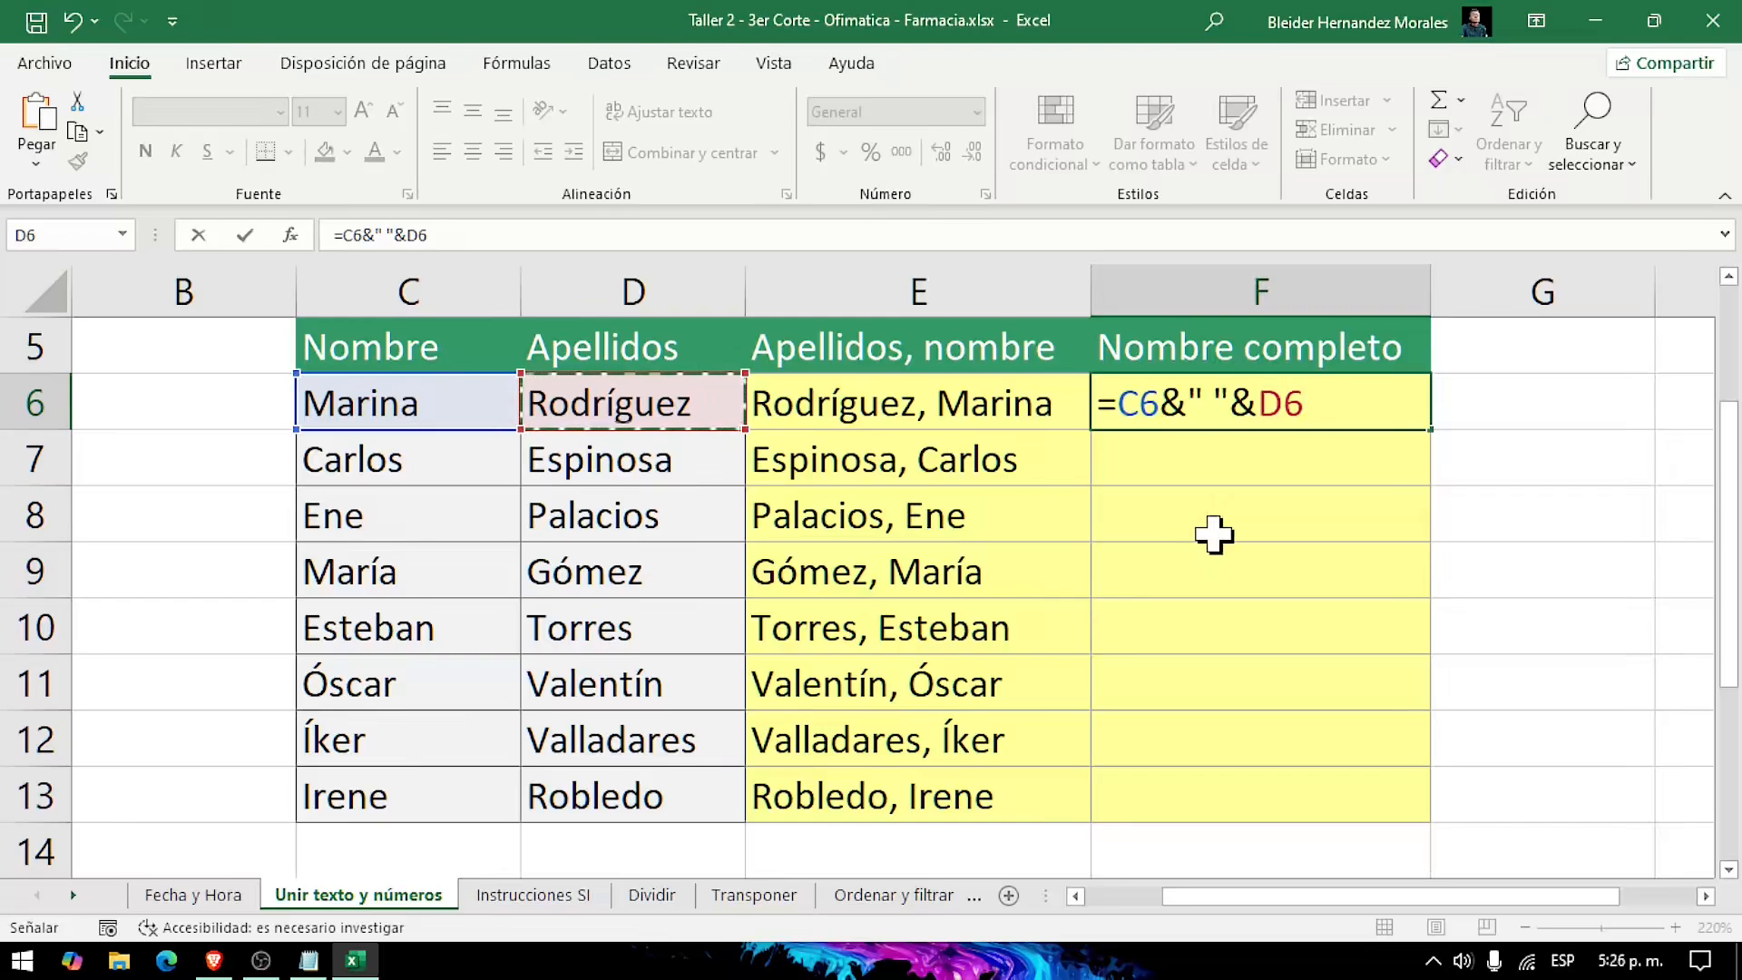
pyautogui.press('Return')
# Step: Fill the Nombre completo formula from F6 down through F13 and check the completed table
pyautogui.click(1231, 416)
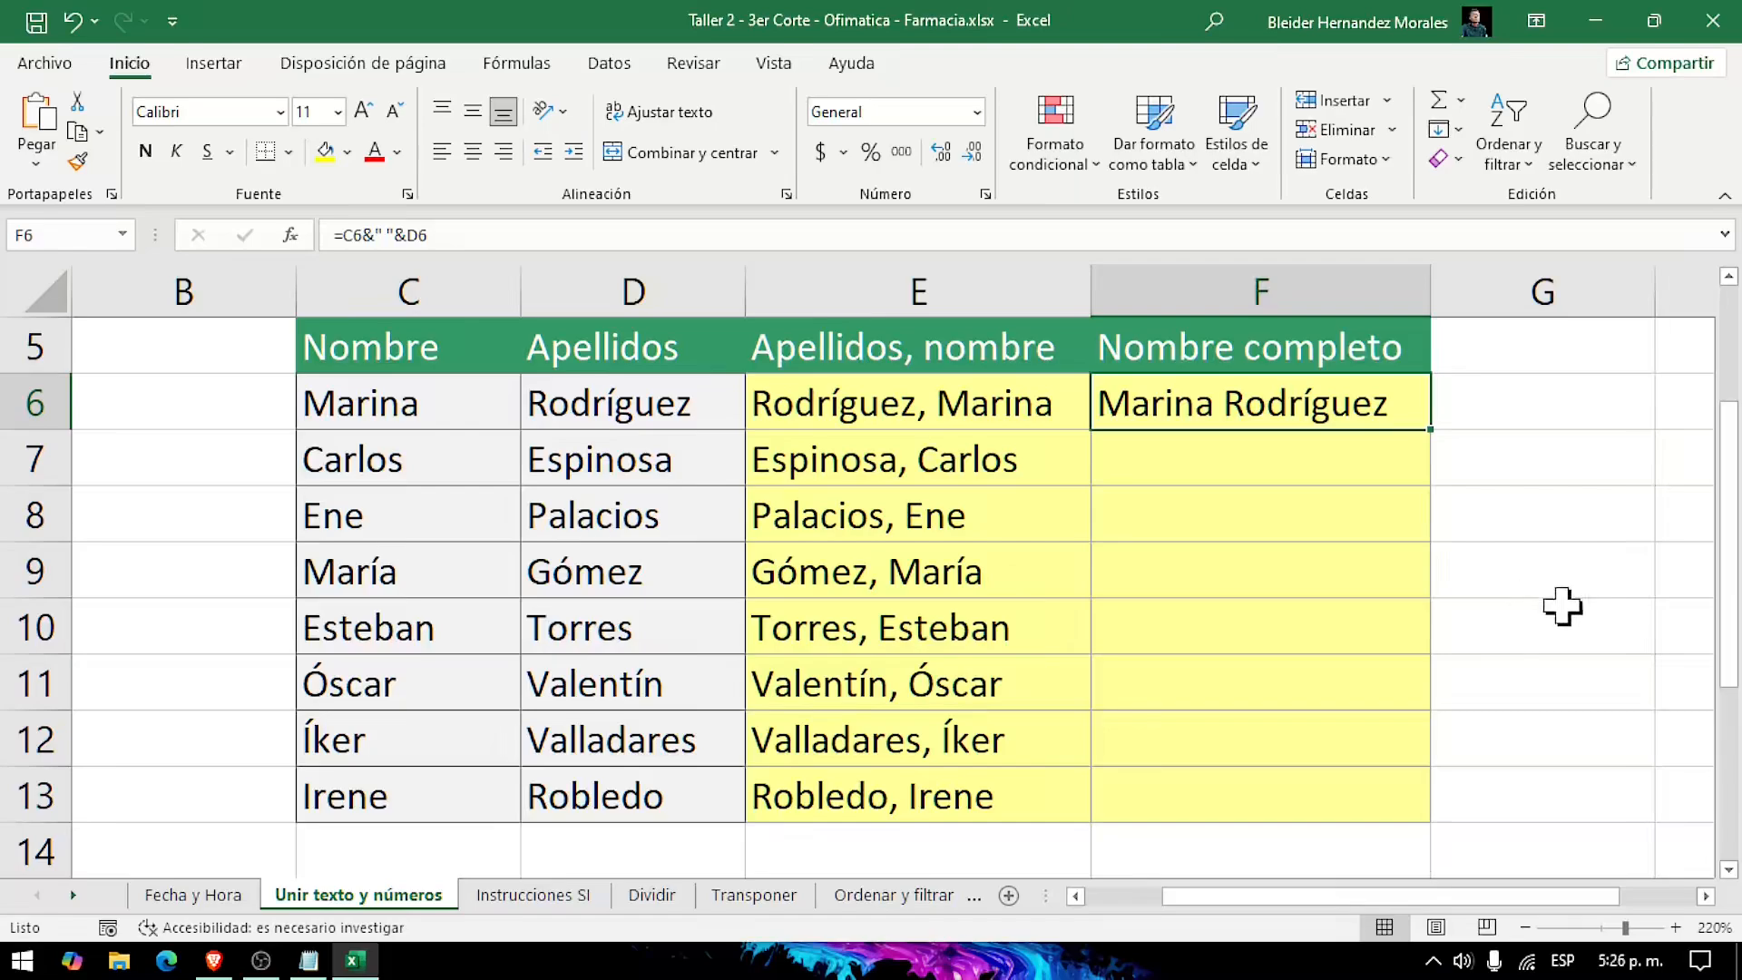
pyautogui.doubleClick(1434, 433)
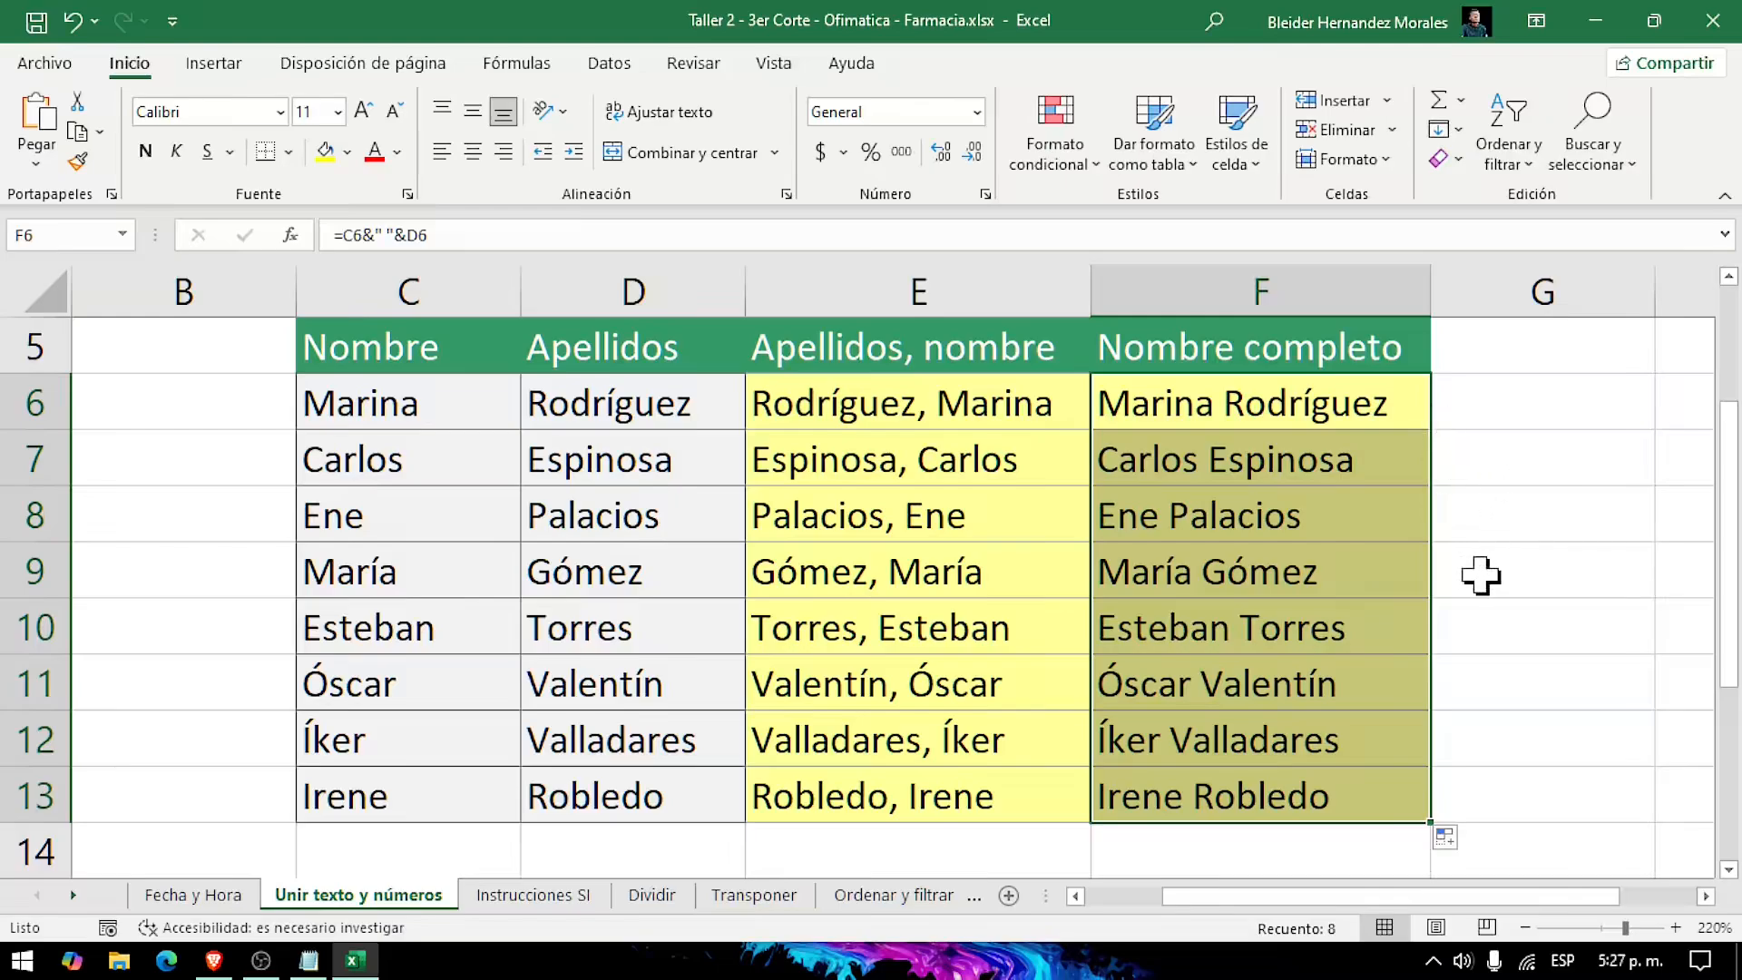
pyautogui.scroll(-1, 1327, 568)
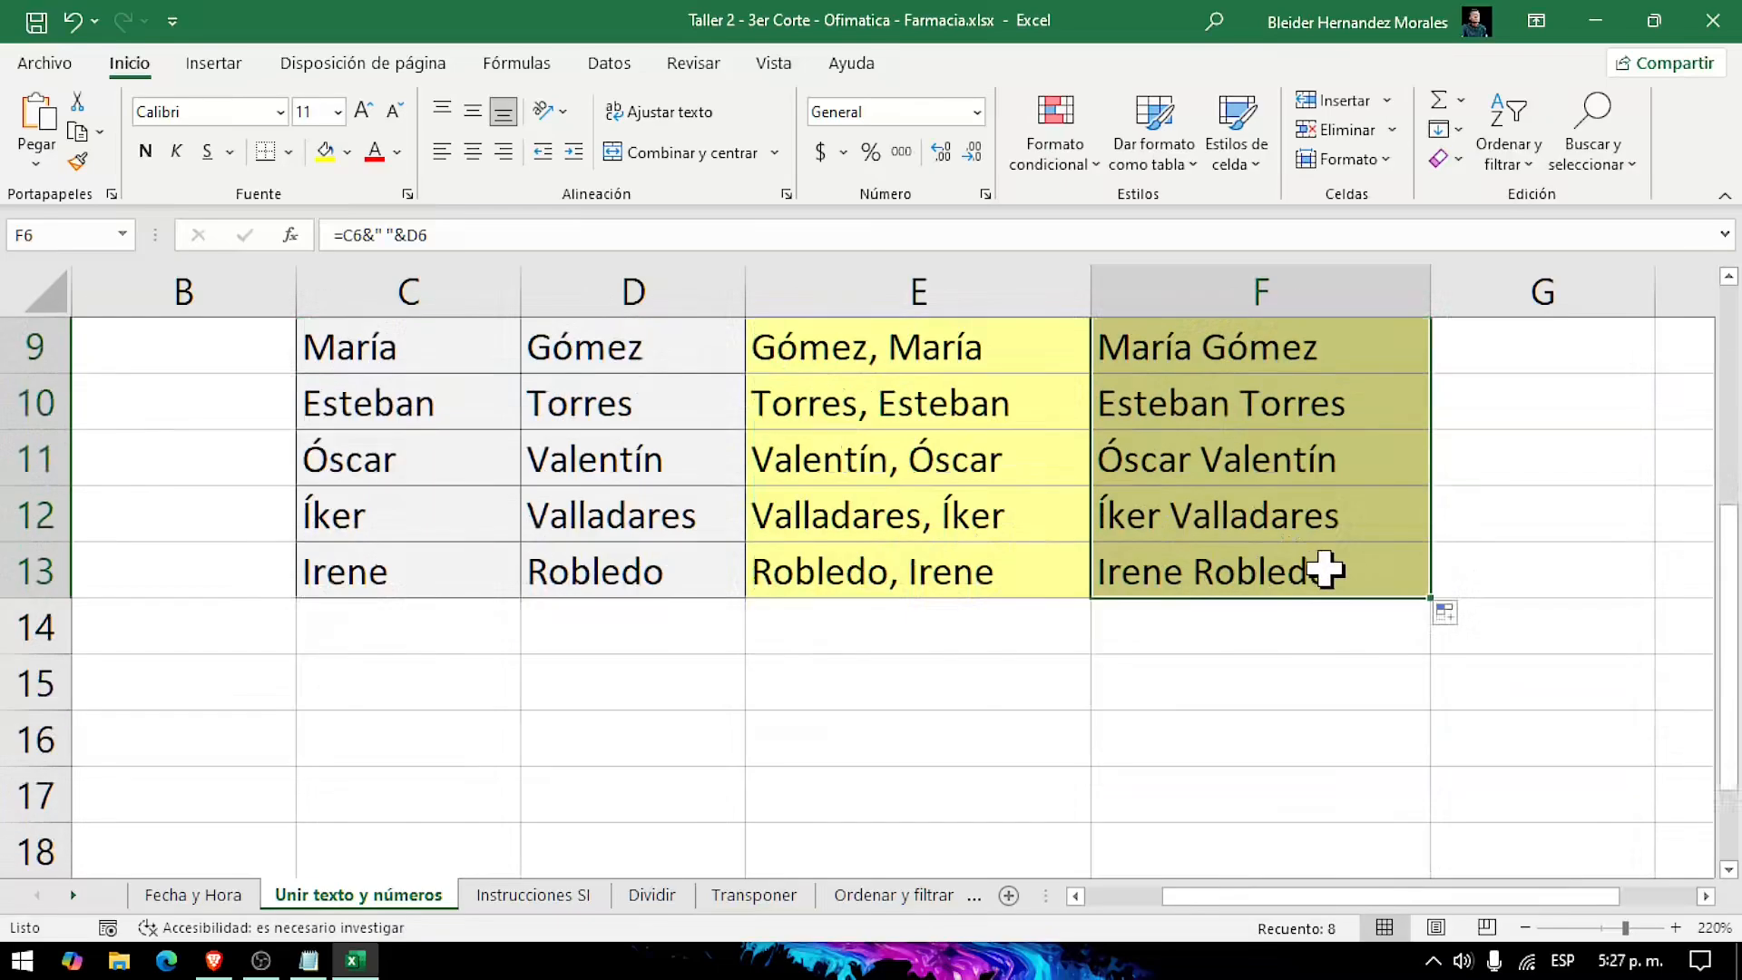
pyautogui.scroll(3, 1325, 568)
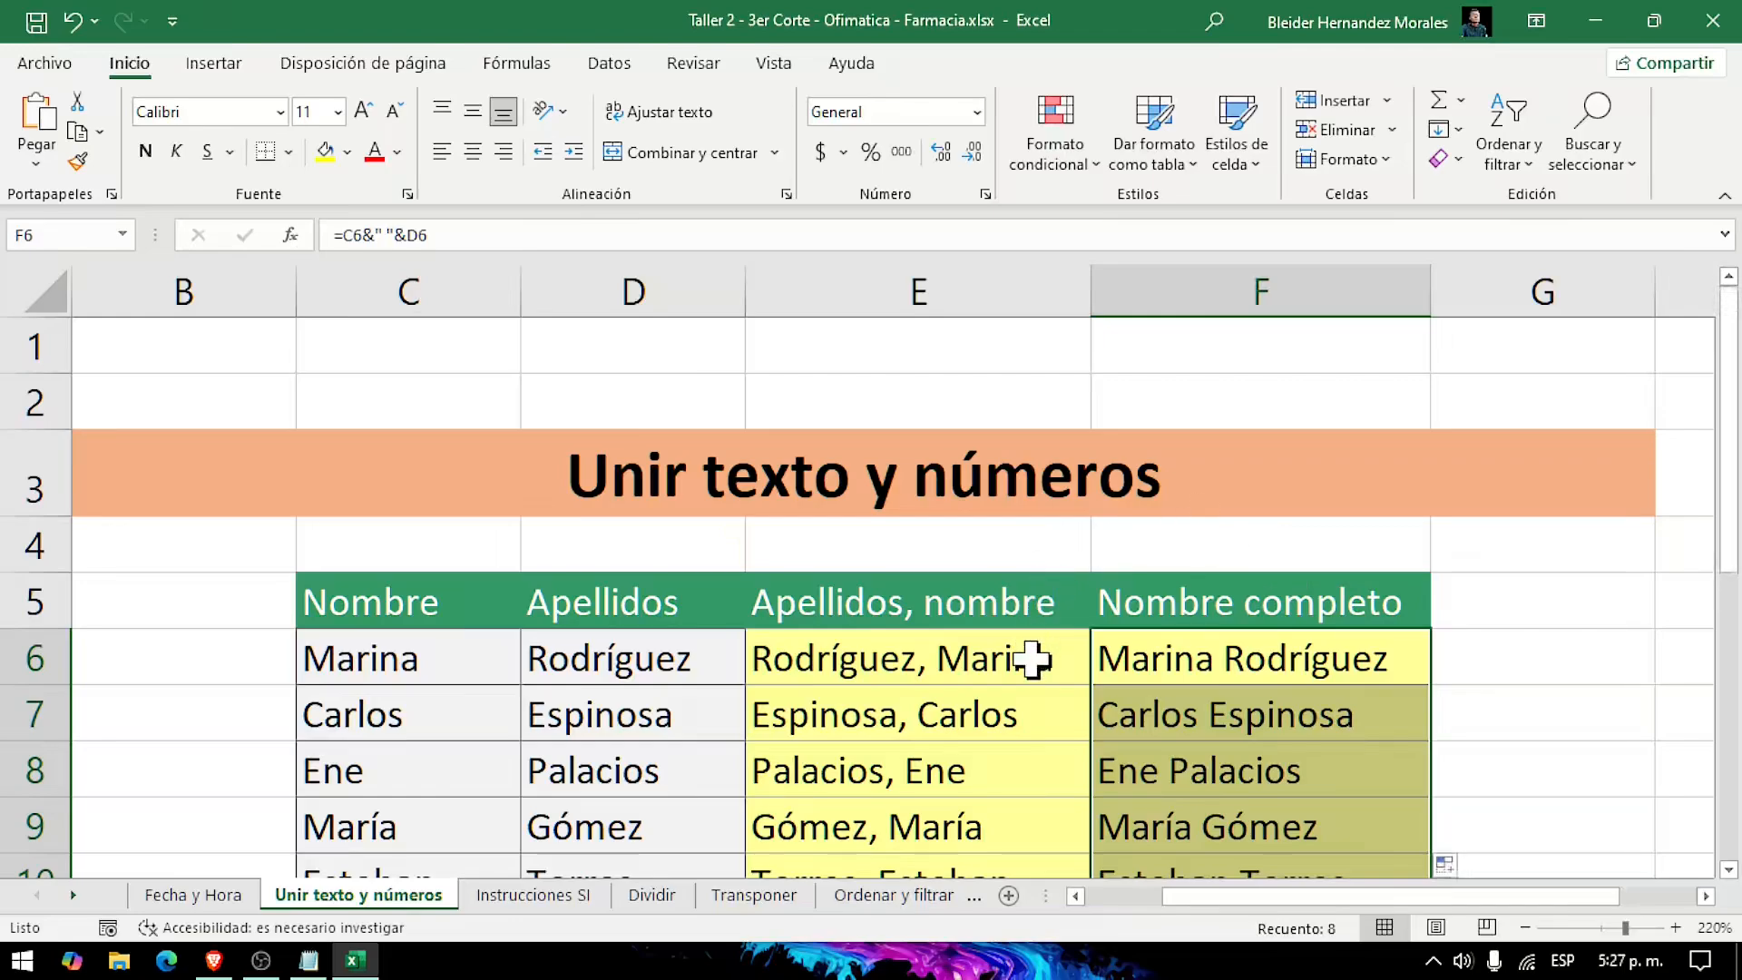
# Step: Switch to the Instrucciones SI worksheet
pyautogui.hotkey('ctrl', '1')
pyautogui.click(497, 861)
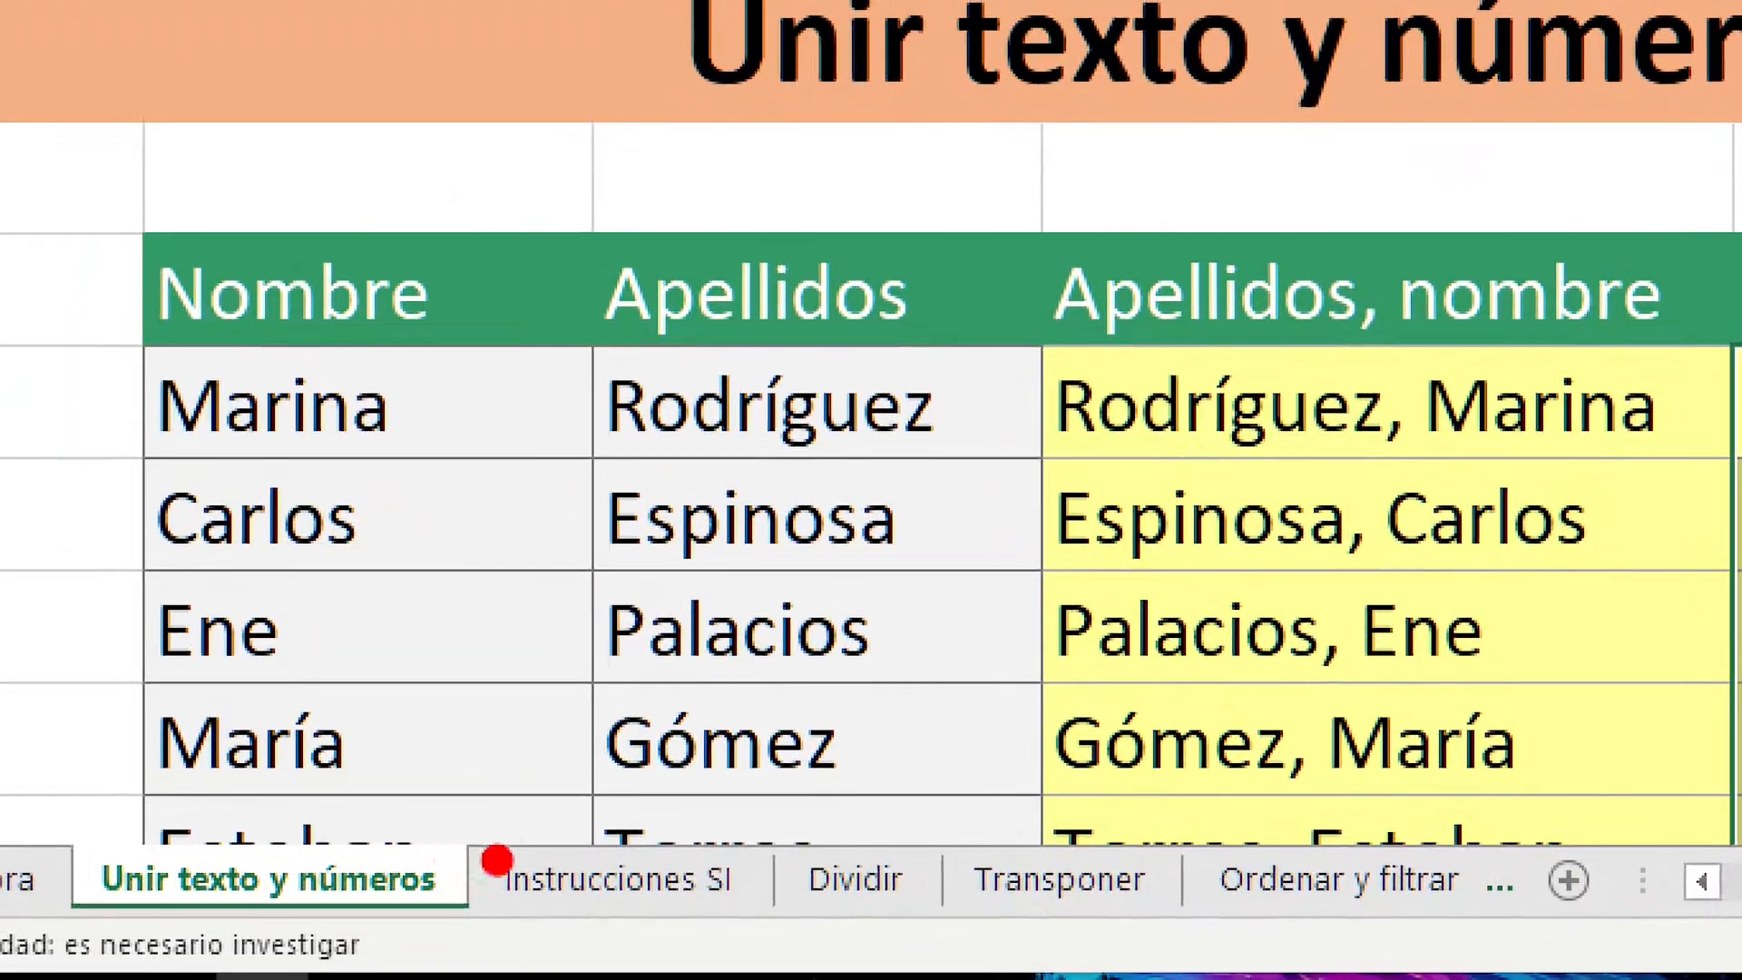
pyautogui.moveTo(585, 833); pyautogui.dragTo(583, 370)
pyautogui.press('Escape')
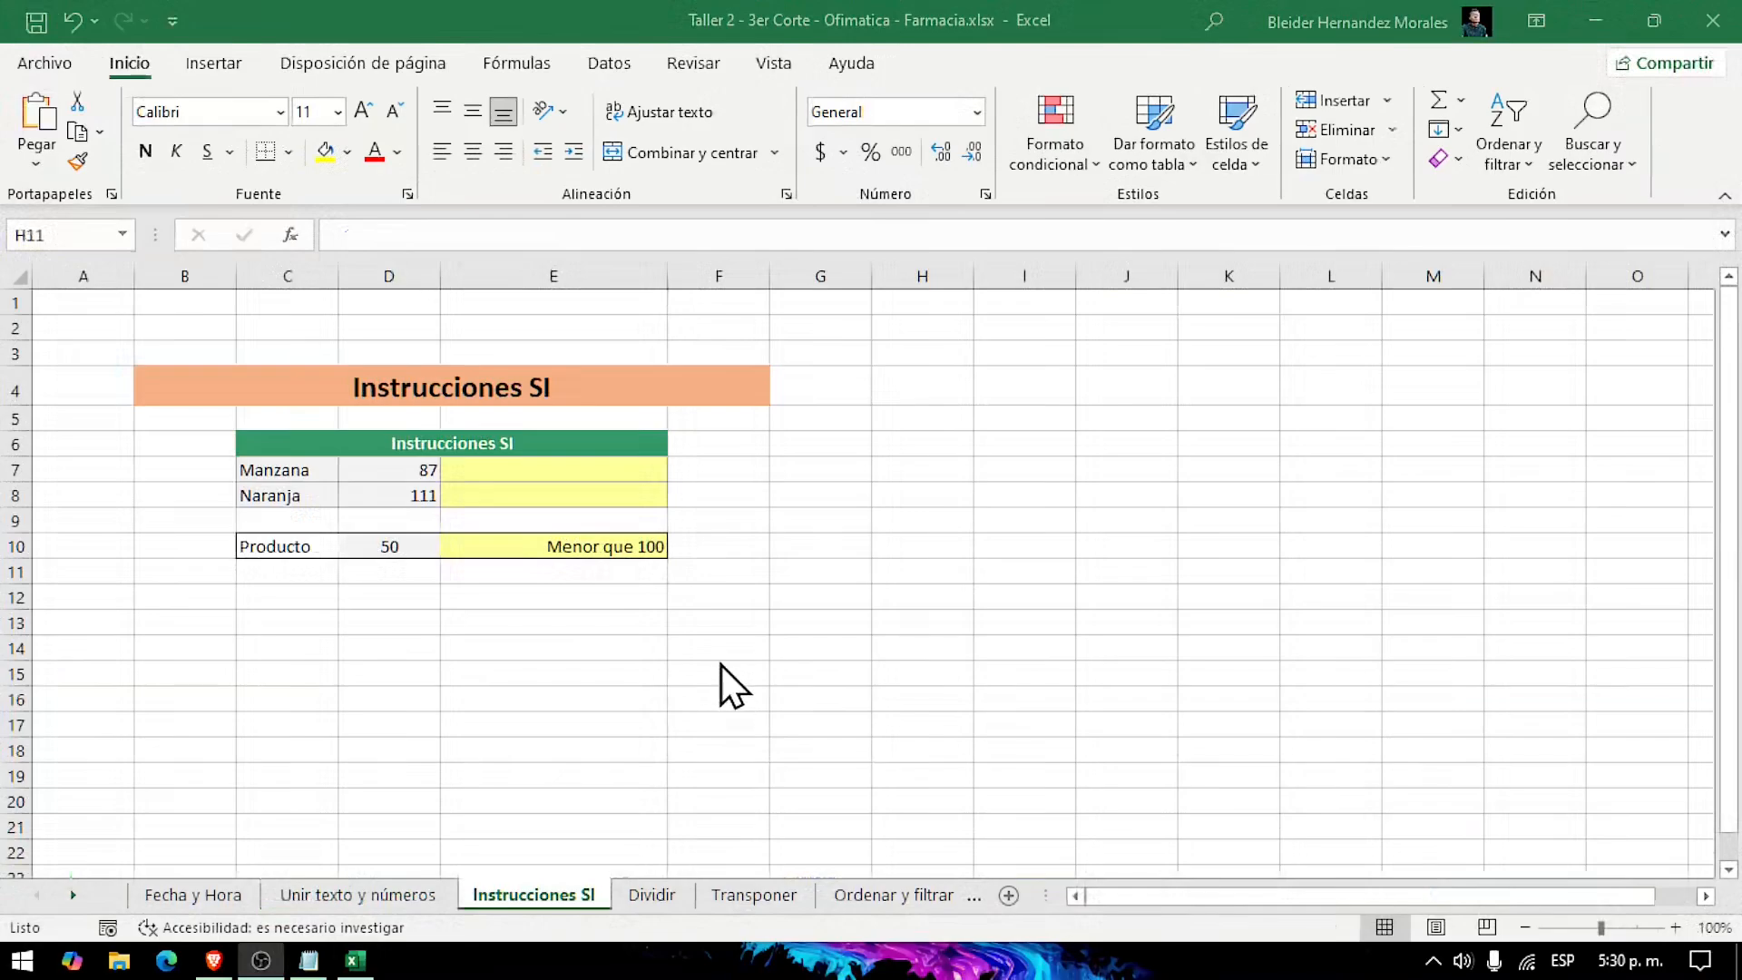
# Step: Examine the Manzana and Naranja values and the Producto example row, including the SI formula in E10
pyautogui.click(673, 699)
pyautogui.scroll(6, 591, 662)
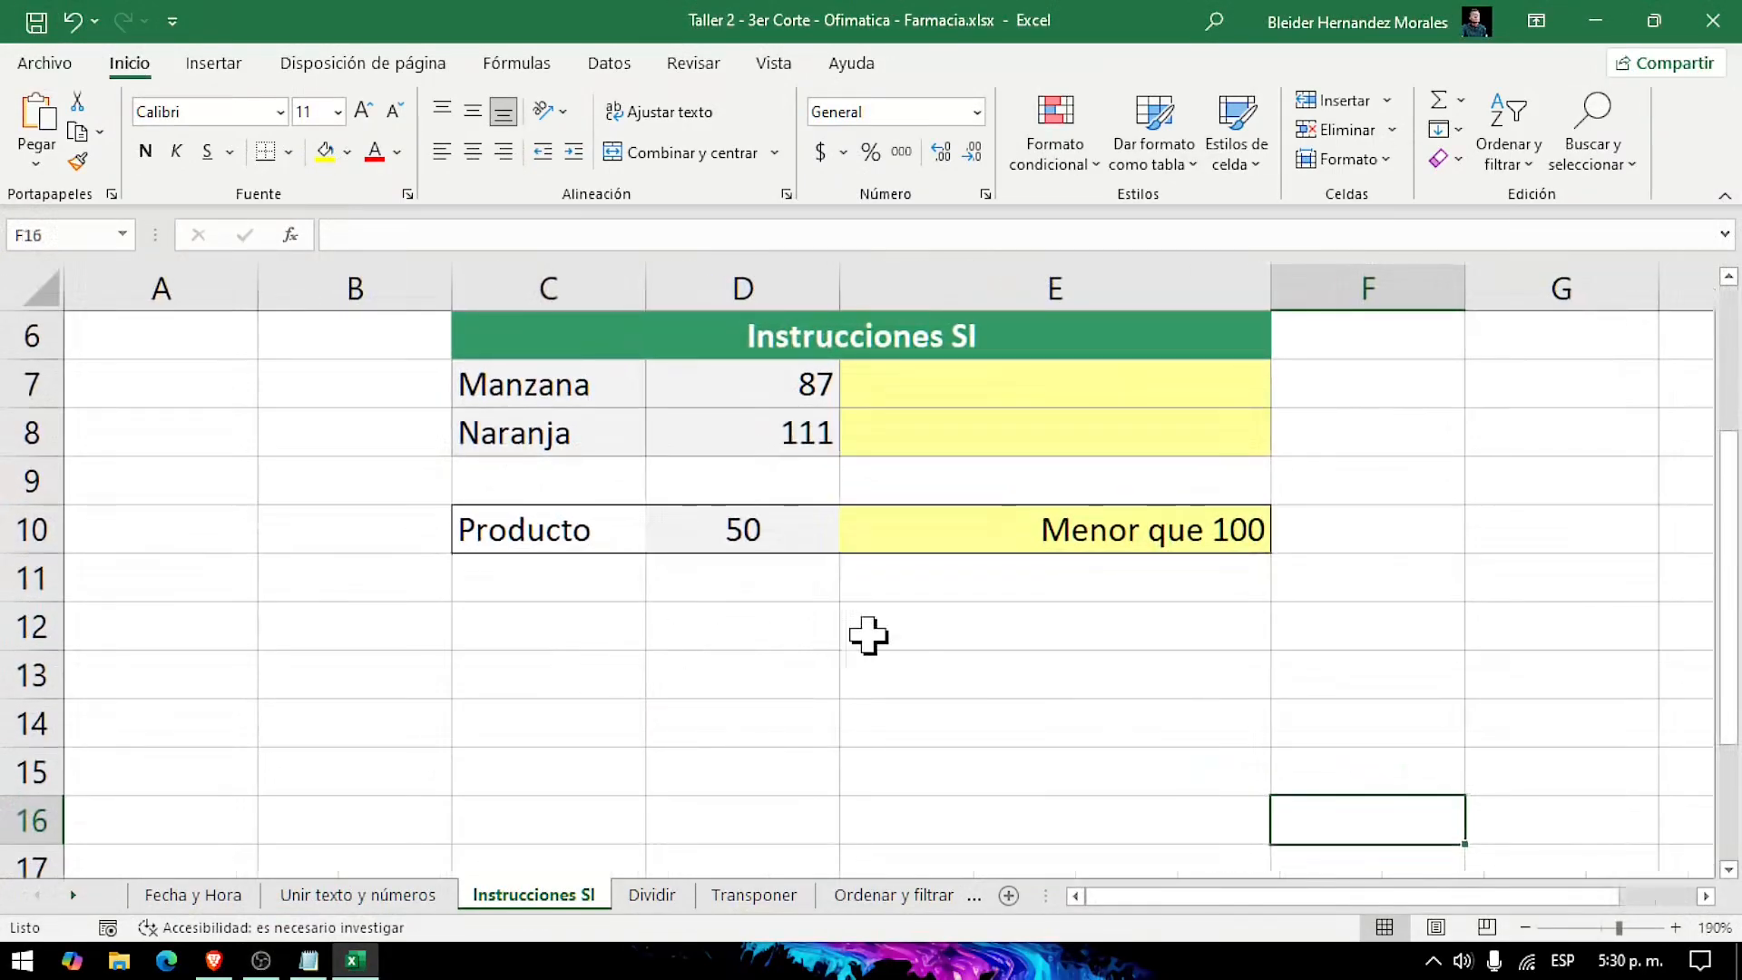
pyautogui.scroll(-2, 1172, 681)
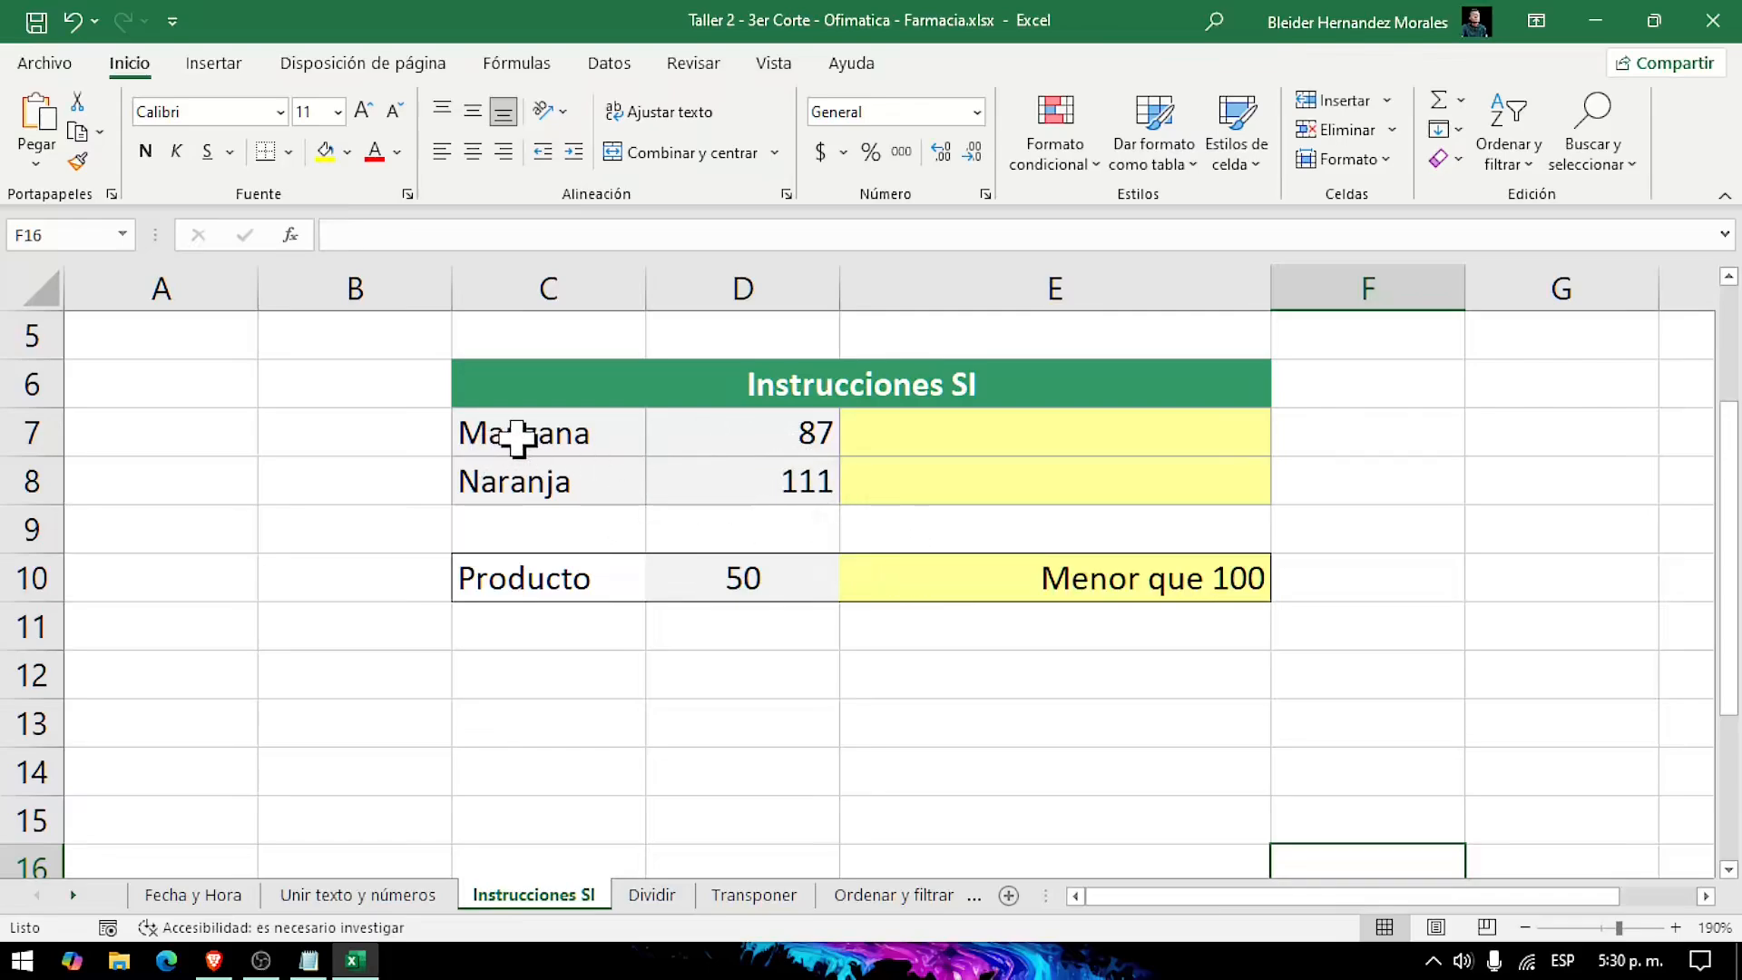
pyautogui.click(765, 447)
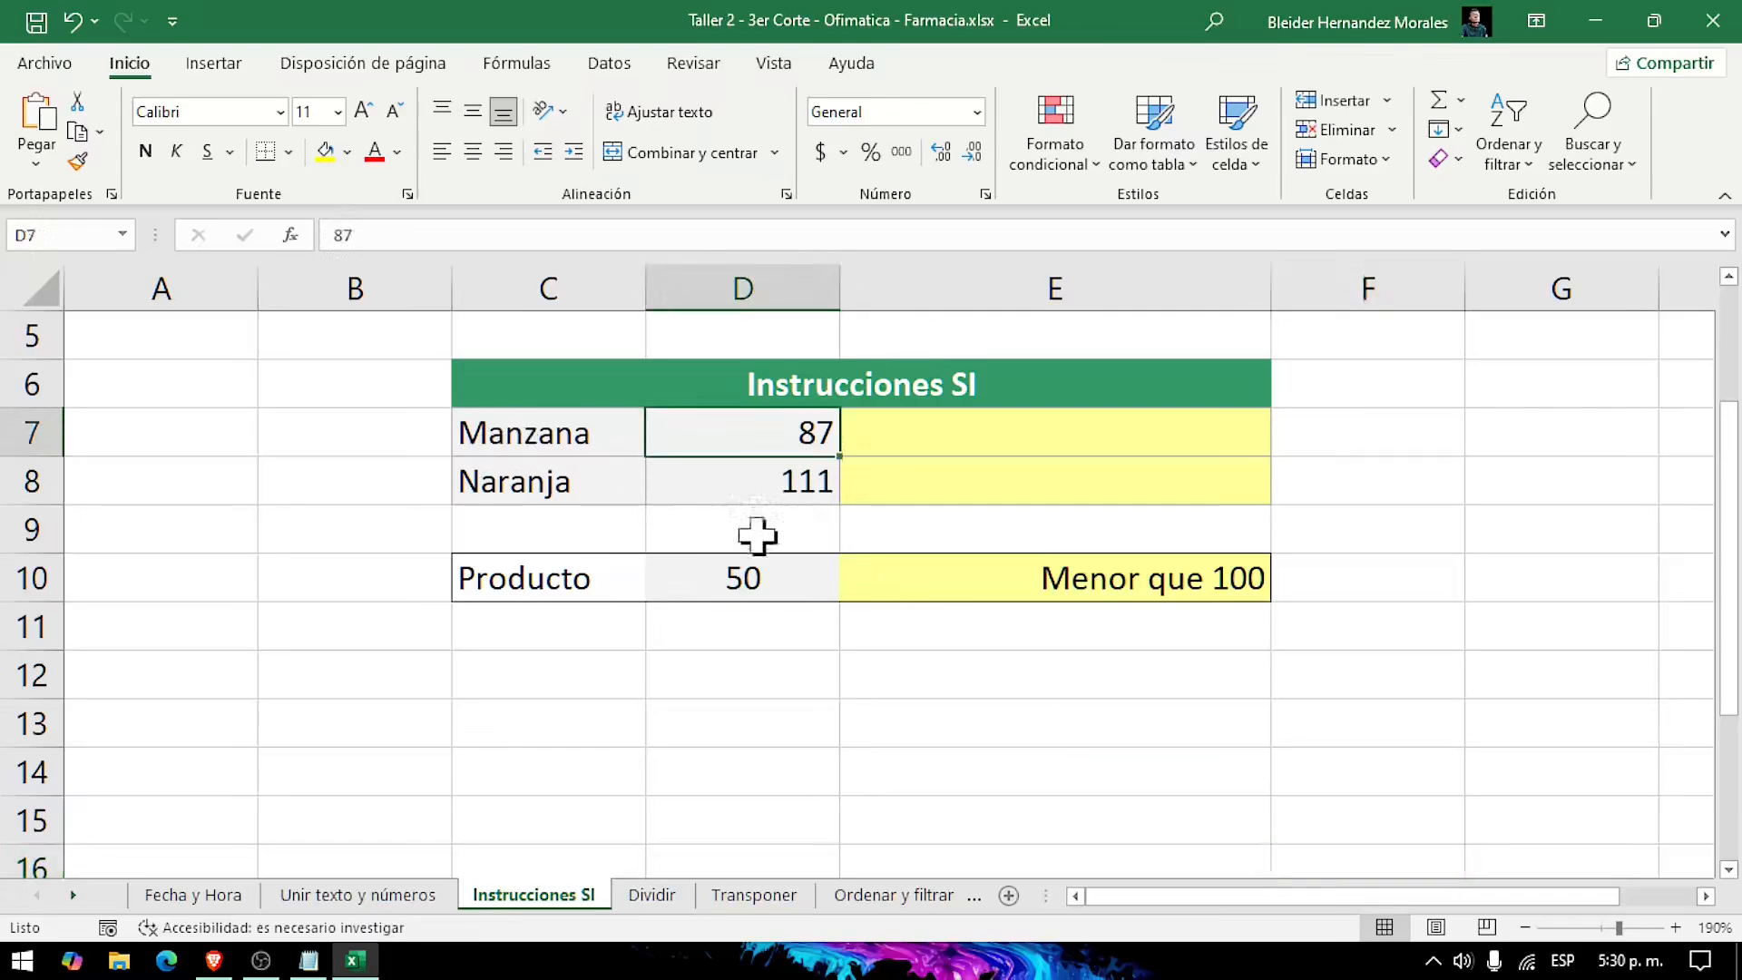
pyautogui.click(768, 492)
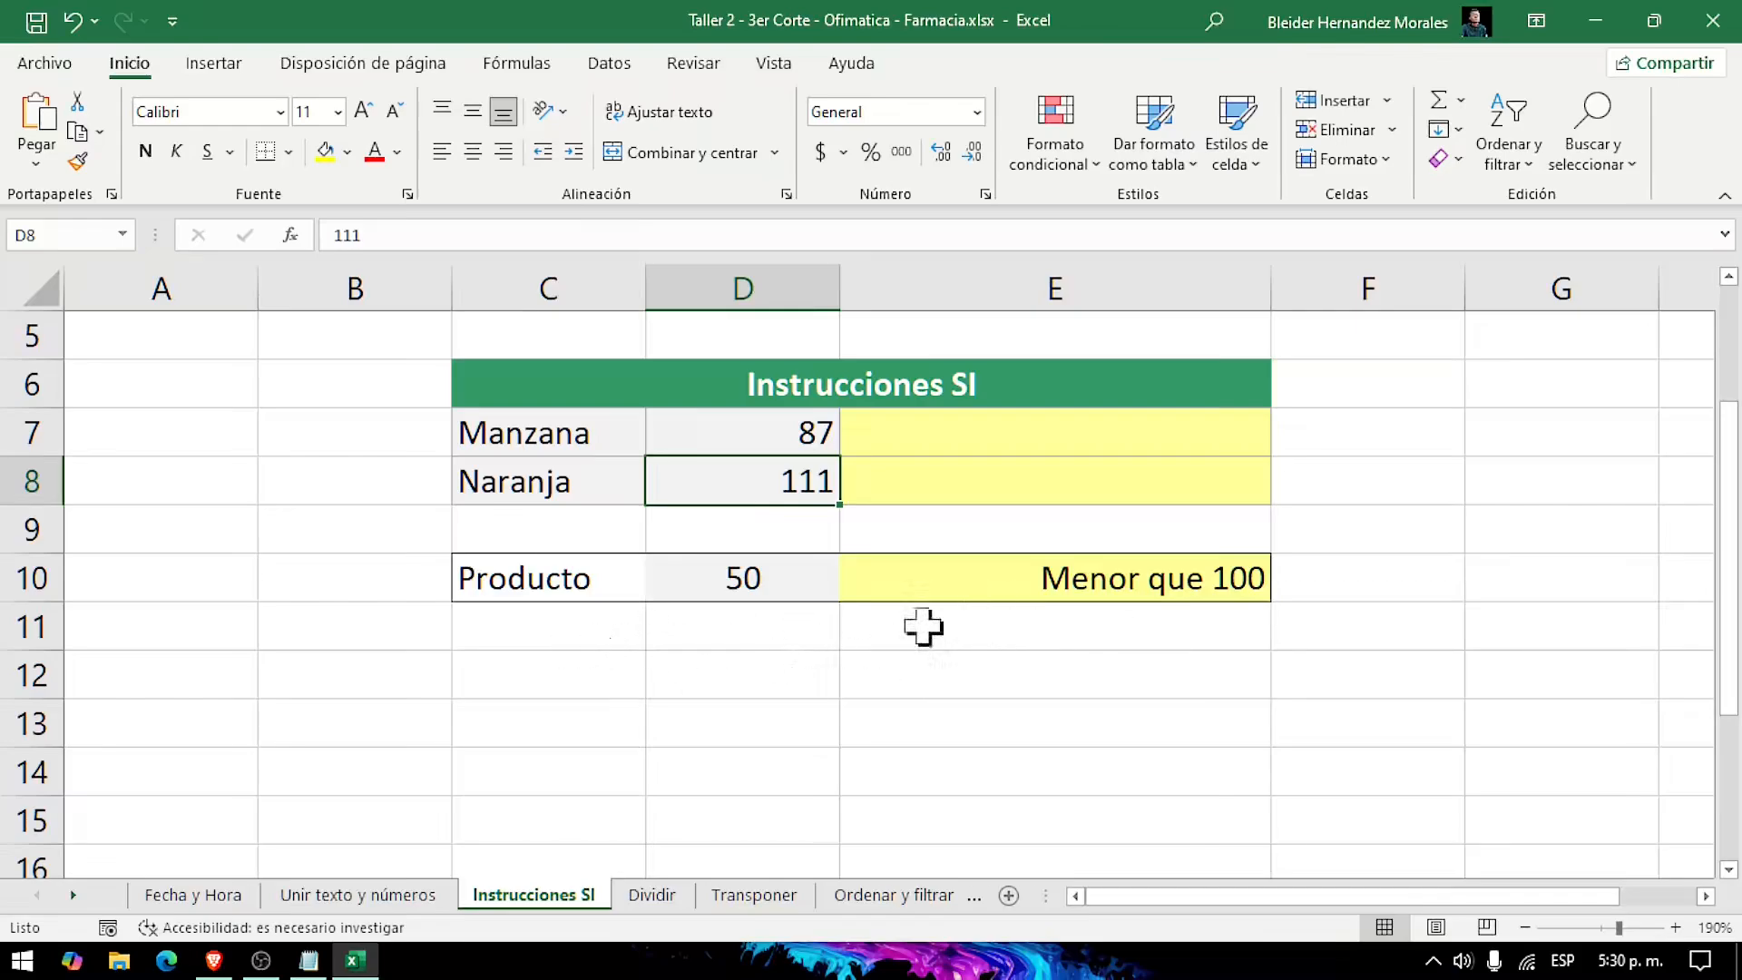
pyautogui.click(525, 575)
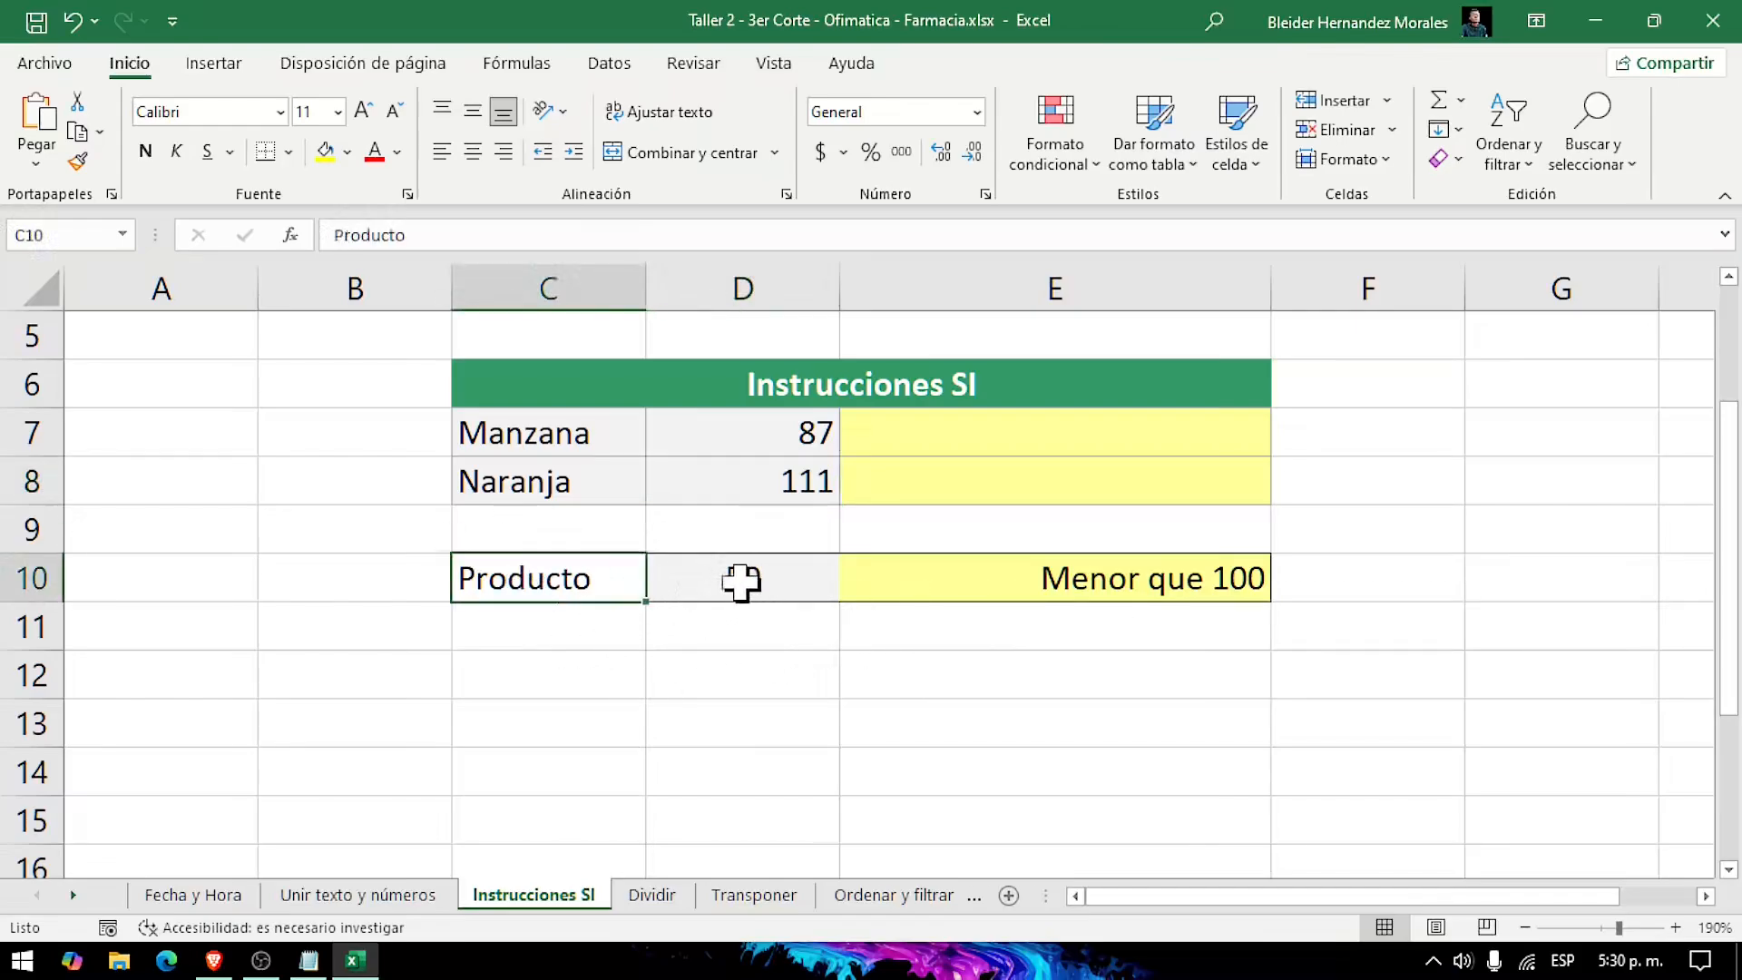
pyautogui.click(738, 580)
pyautogui.click(1116, 579)
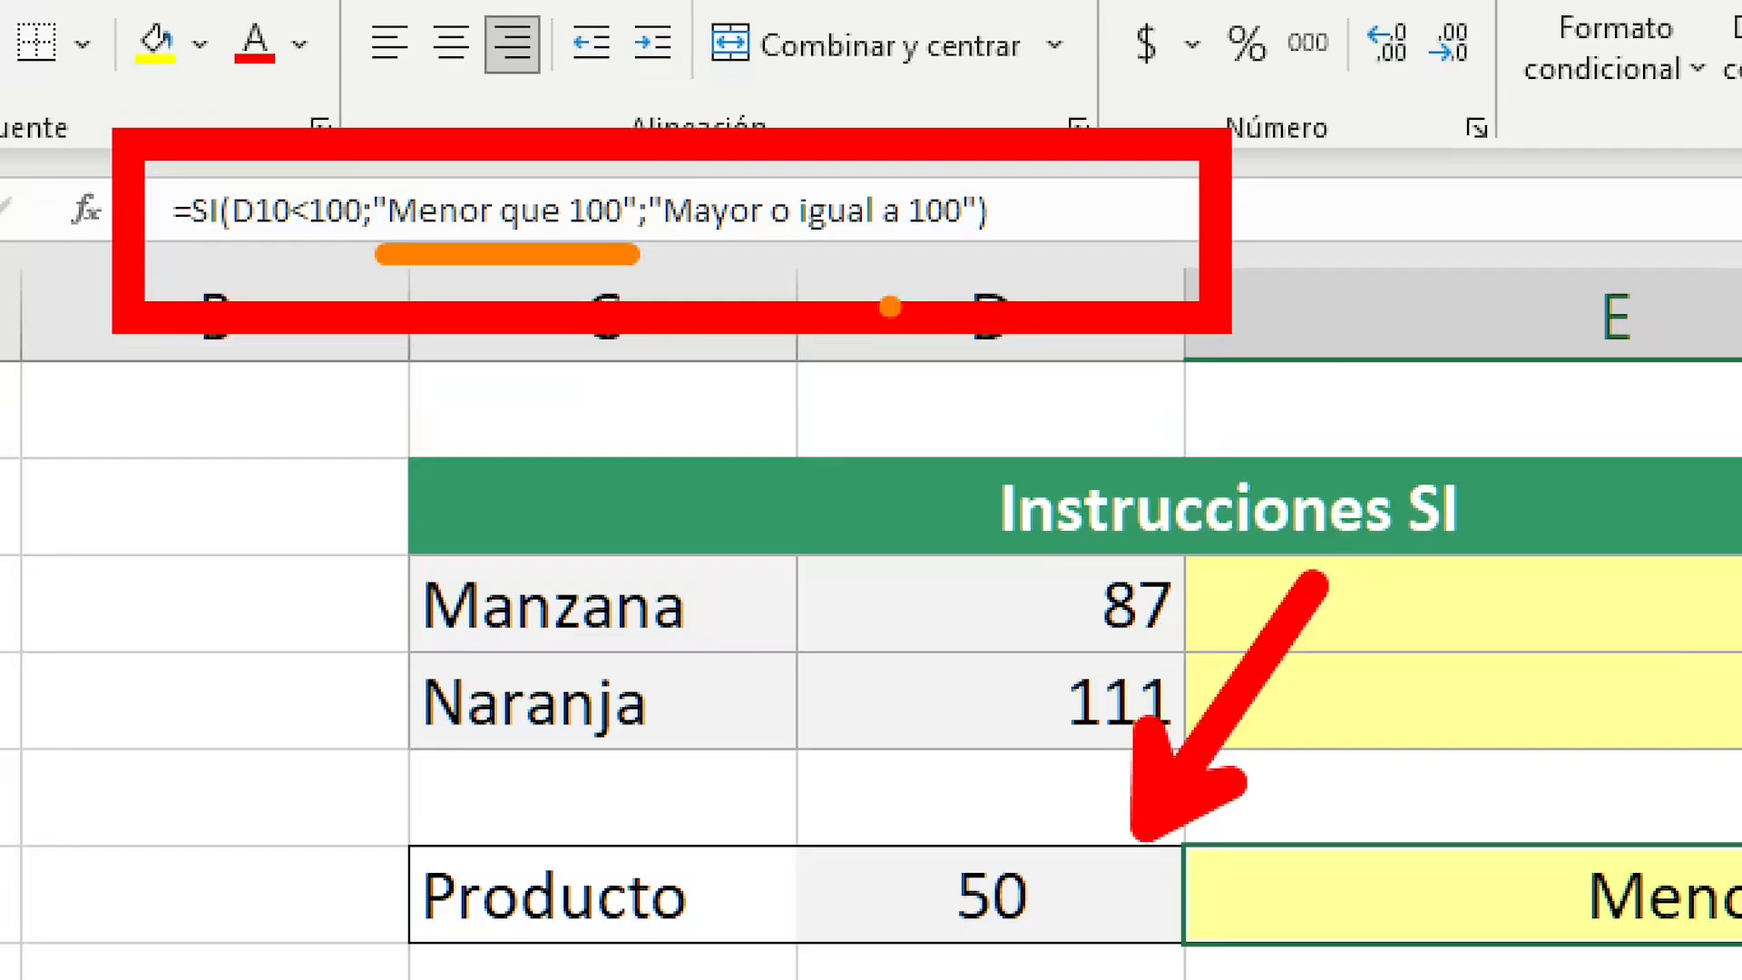
pyautogui.press('g')
pyautogui.moveTo(671, 257); pyautogui.dragTo(999, 257)
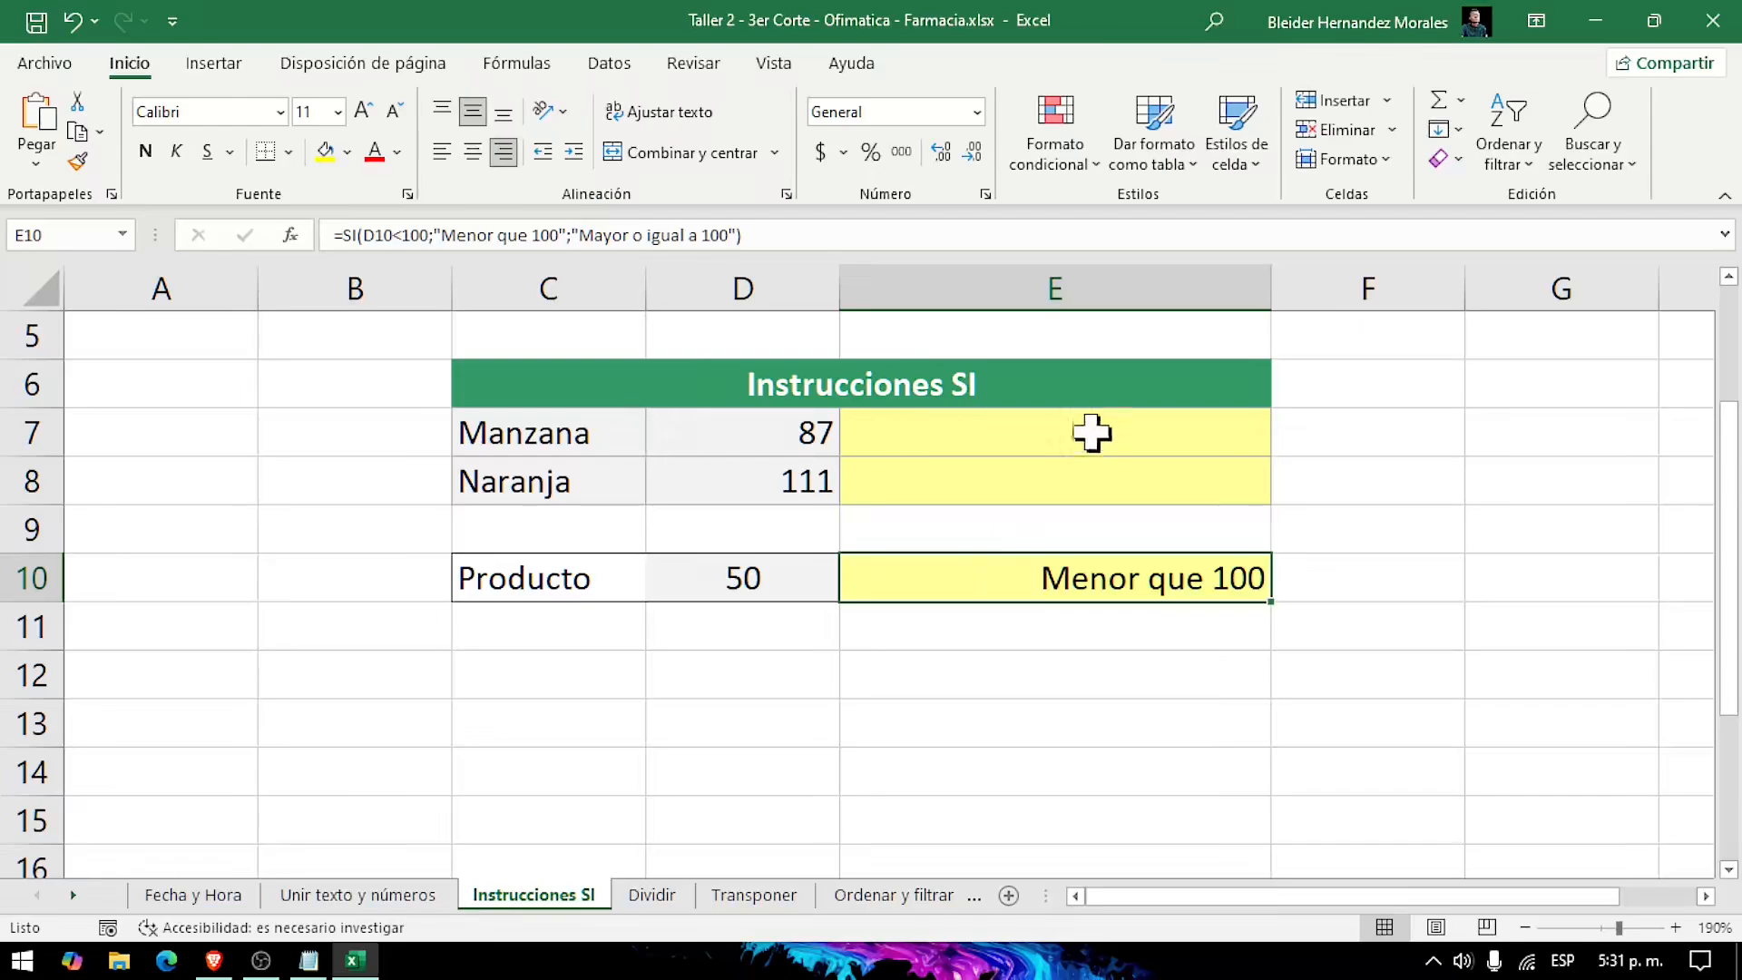
# Step: Start an SI formula in E7 for Manzana, using D7<90 as the logical test
pyautogui.click(963, 444)
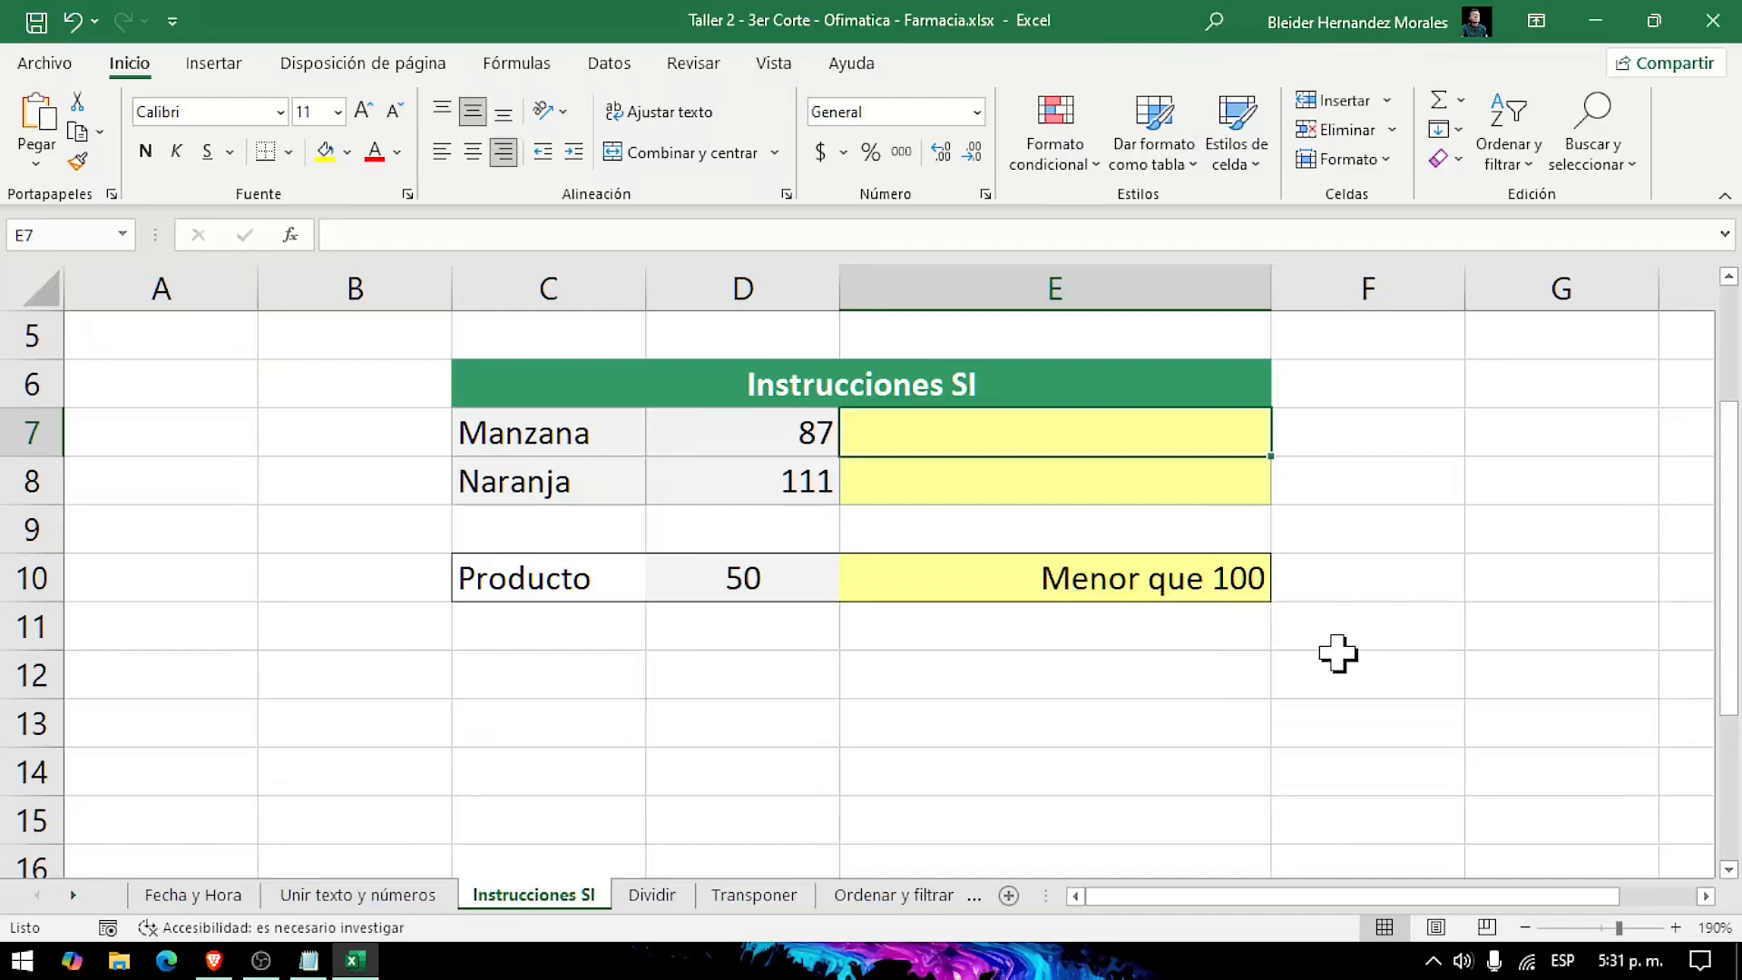
pyautogui.write('=')
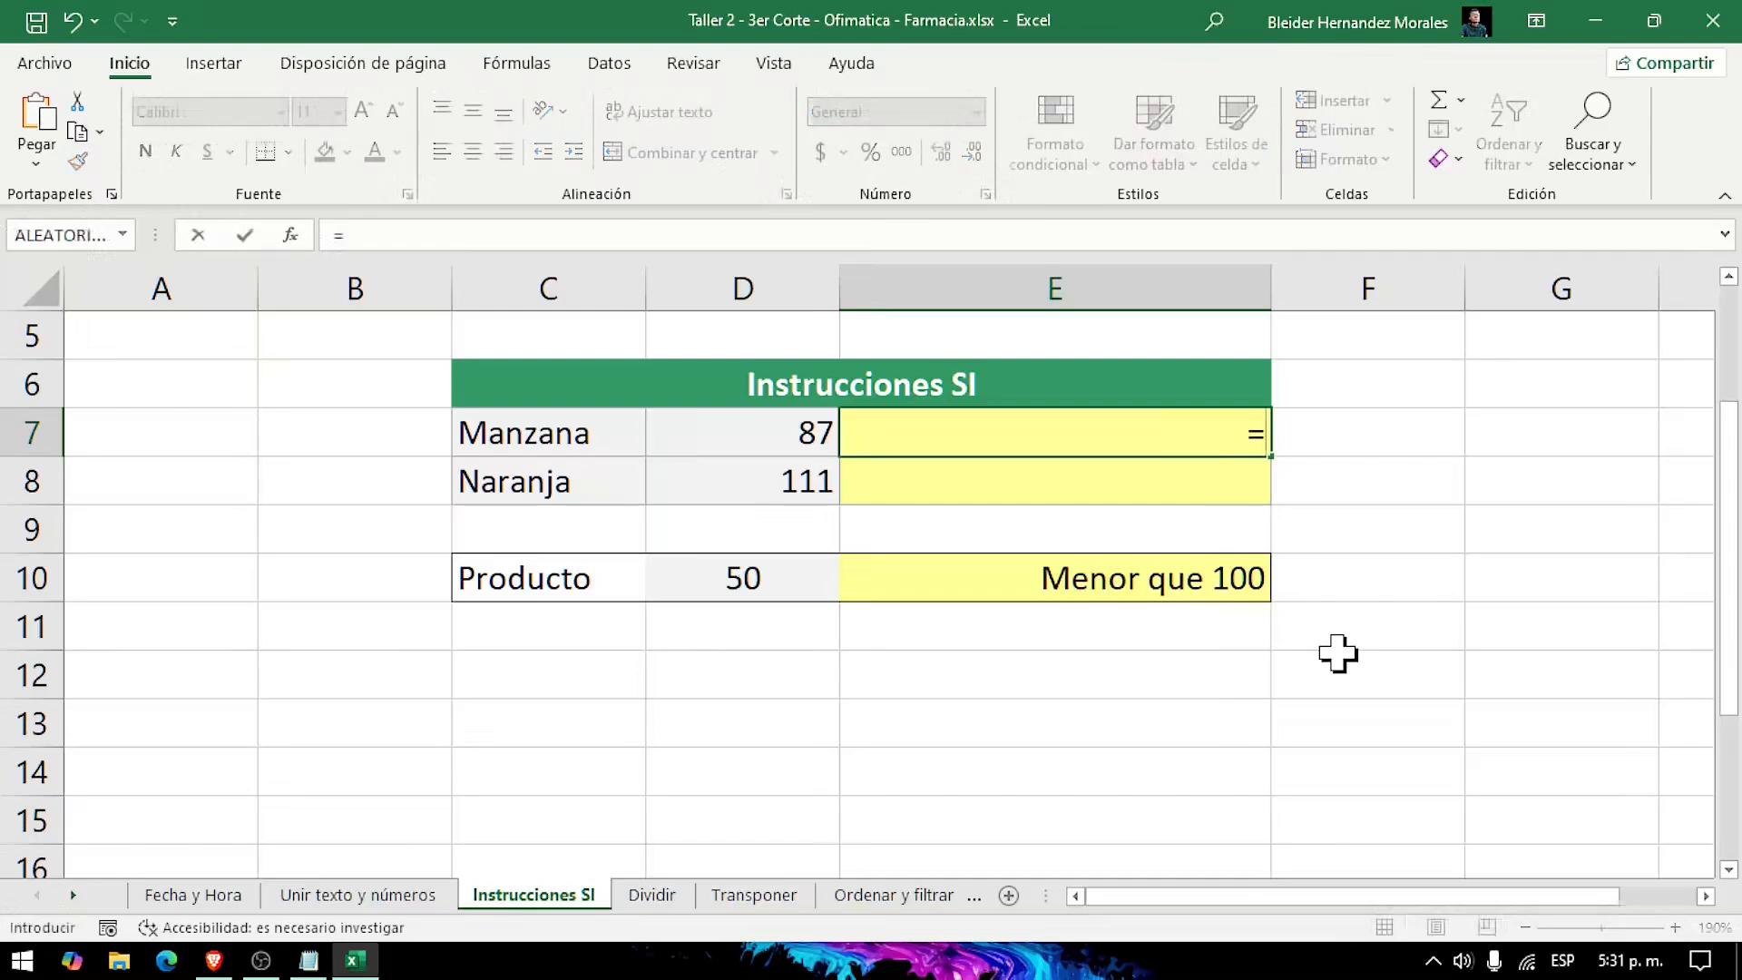
pyautogui.write('si')
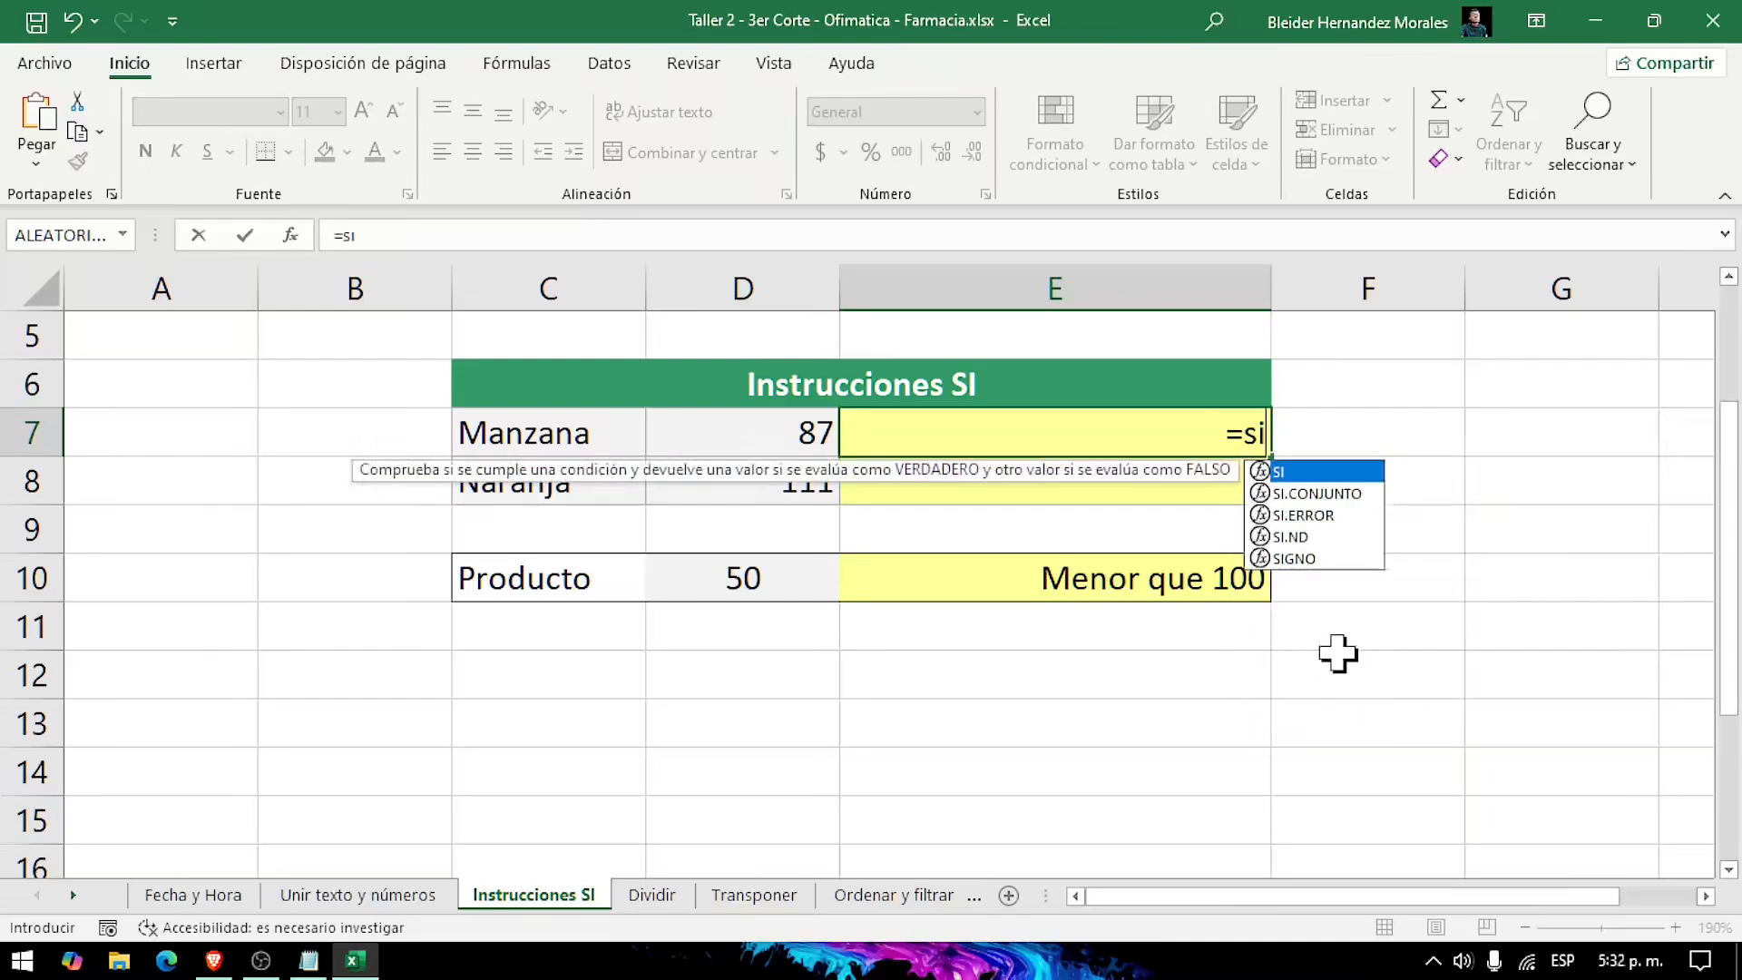
pyautogui.press('Tab')
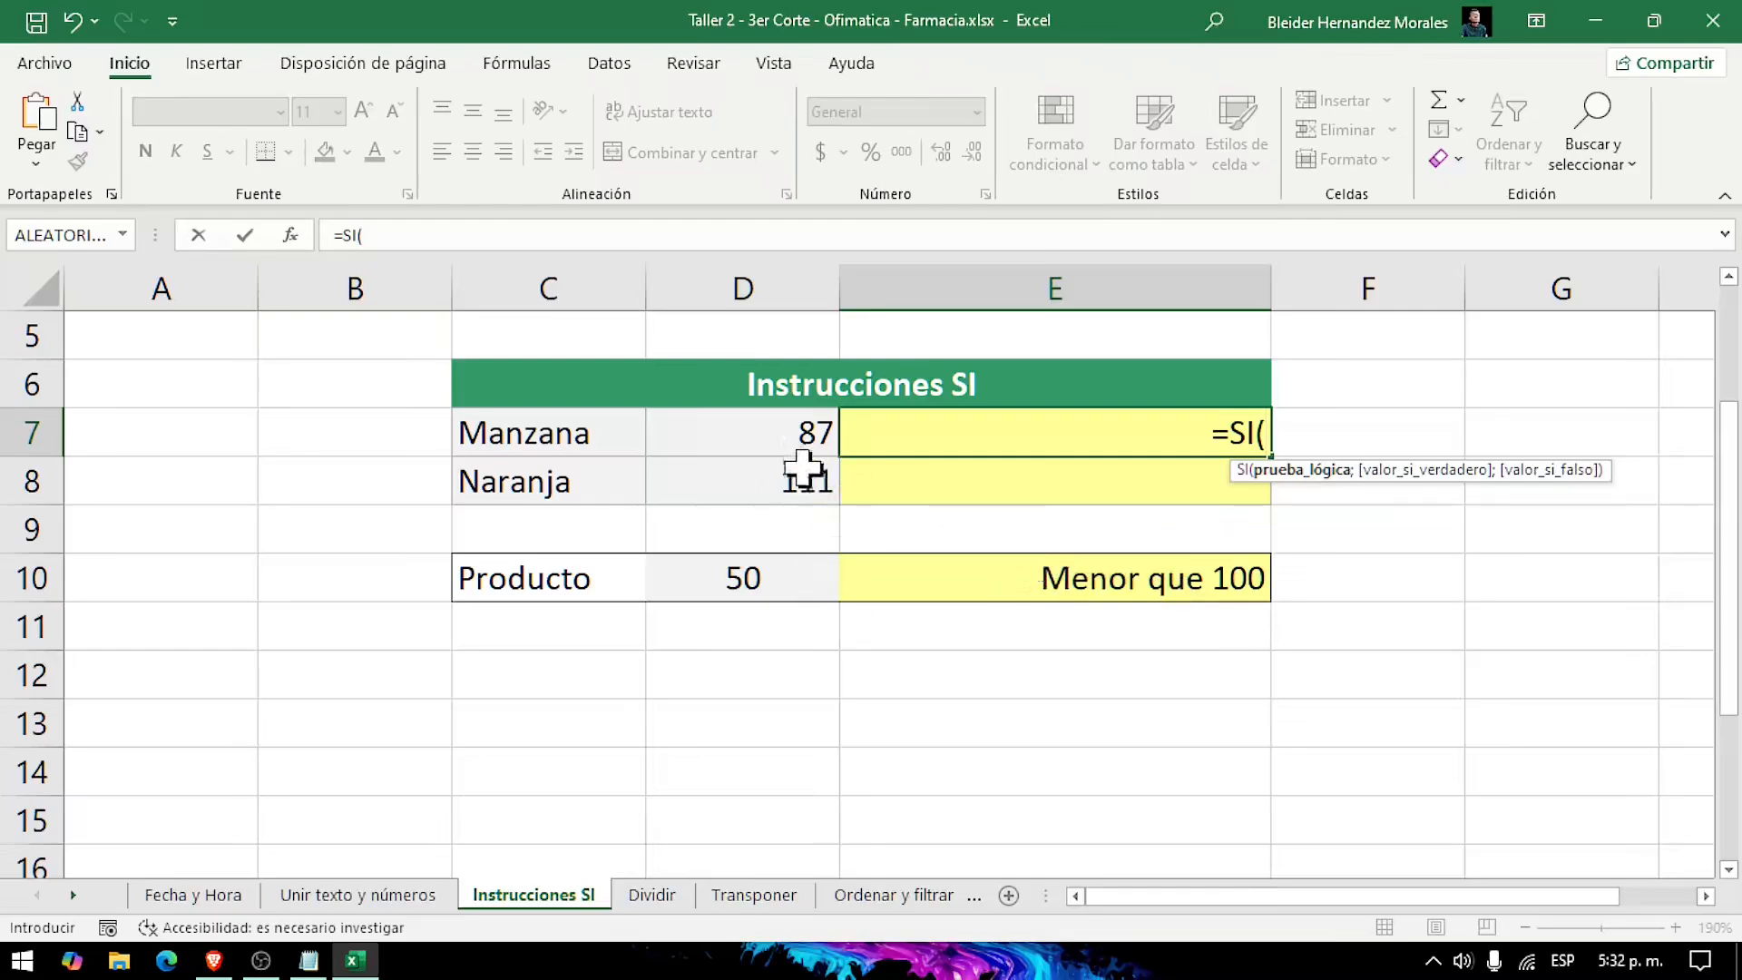
pyautogui.click(762, 437)
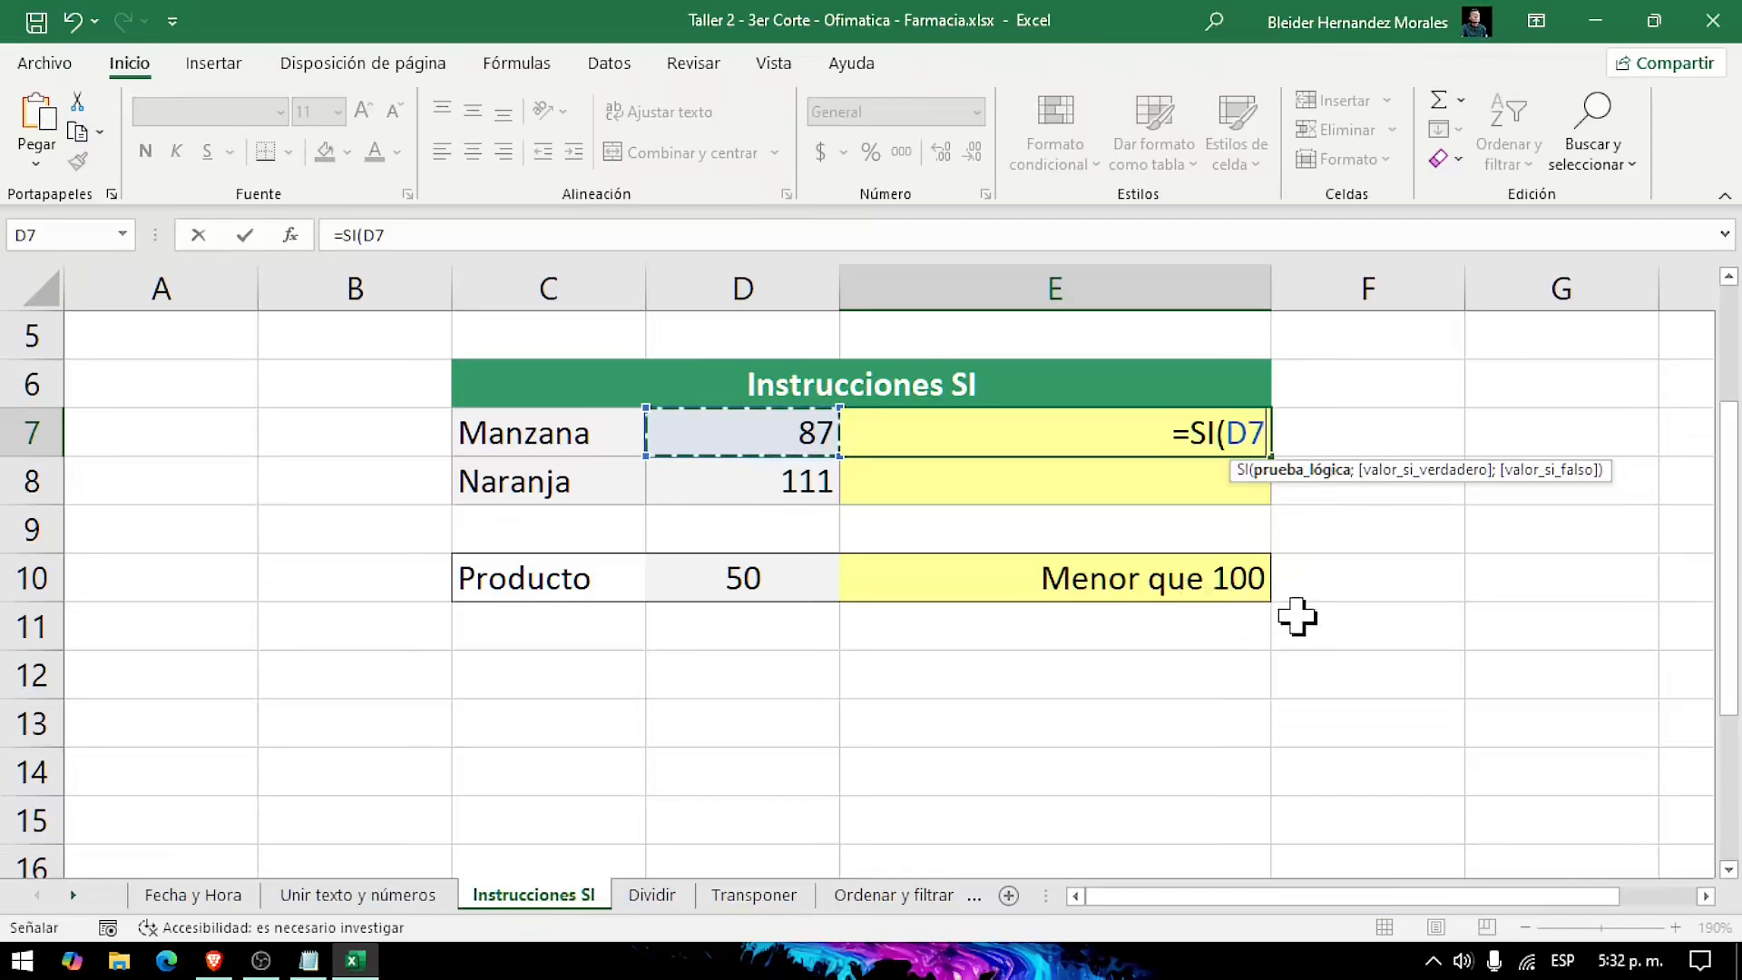
pyautogui.write('<')
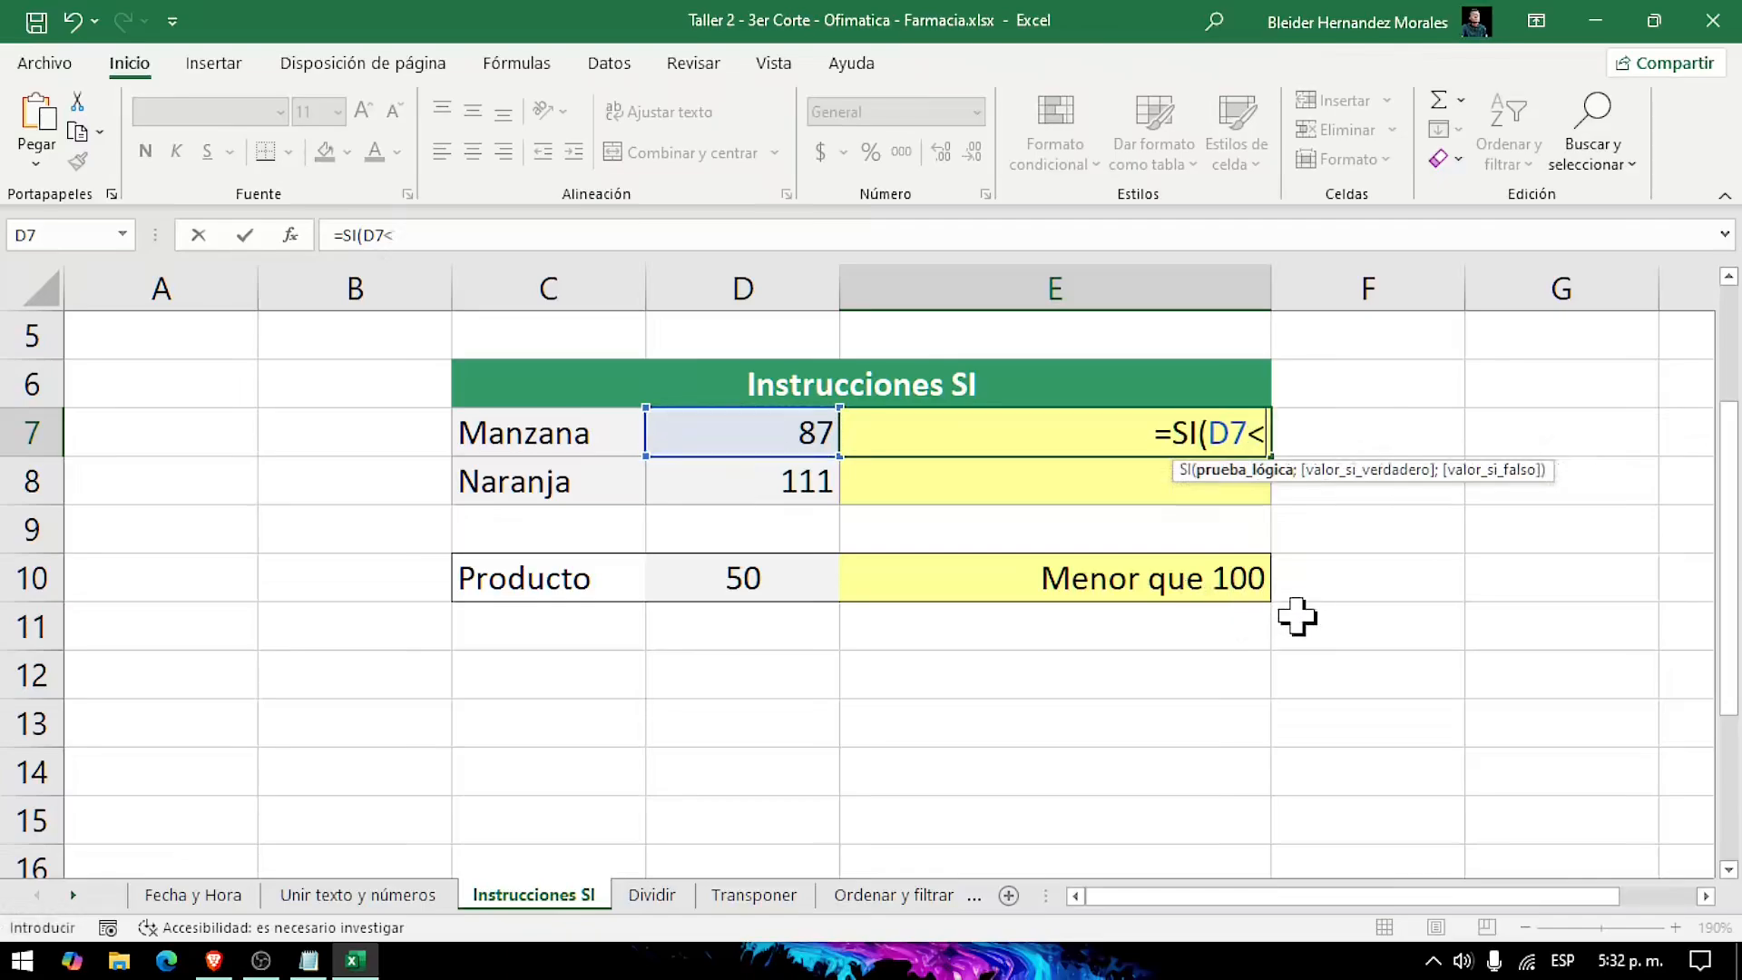
pyautogui.write('90')
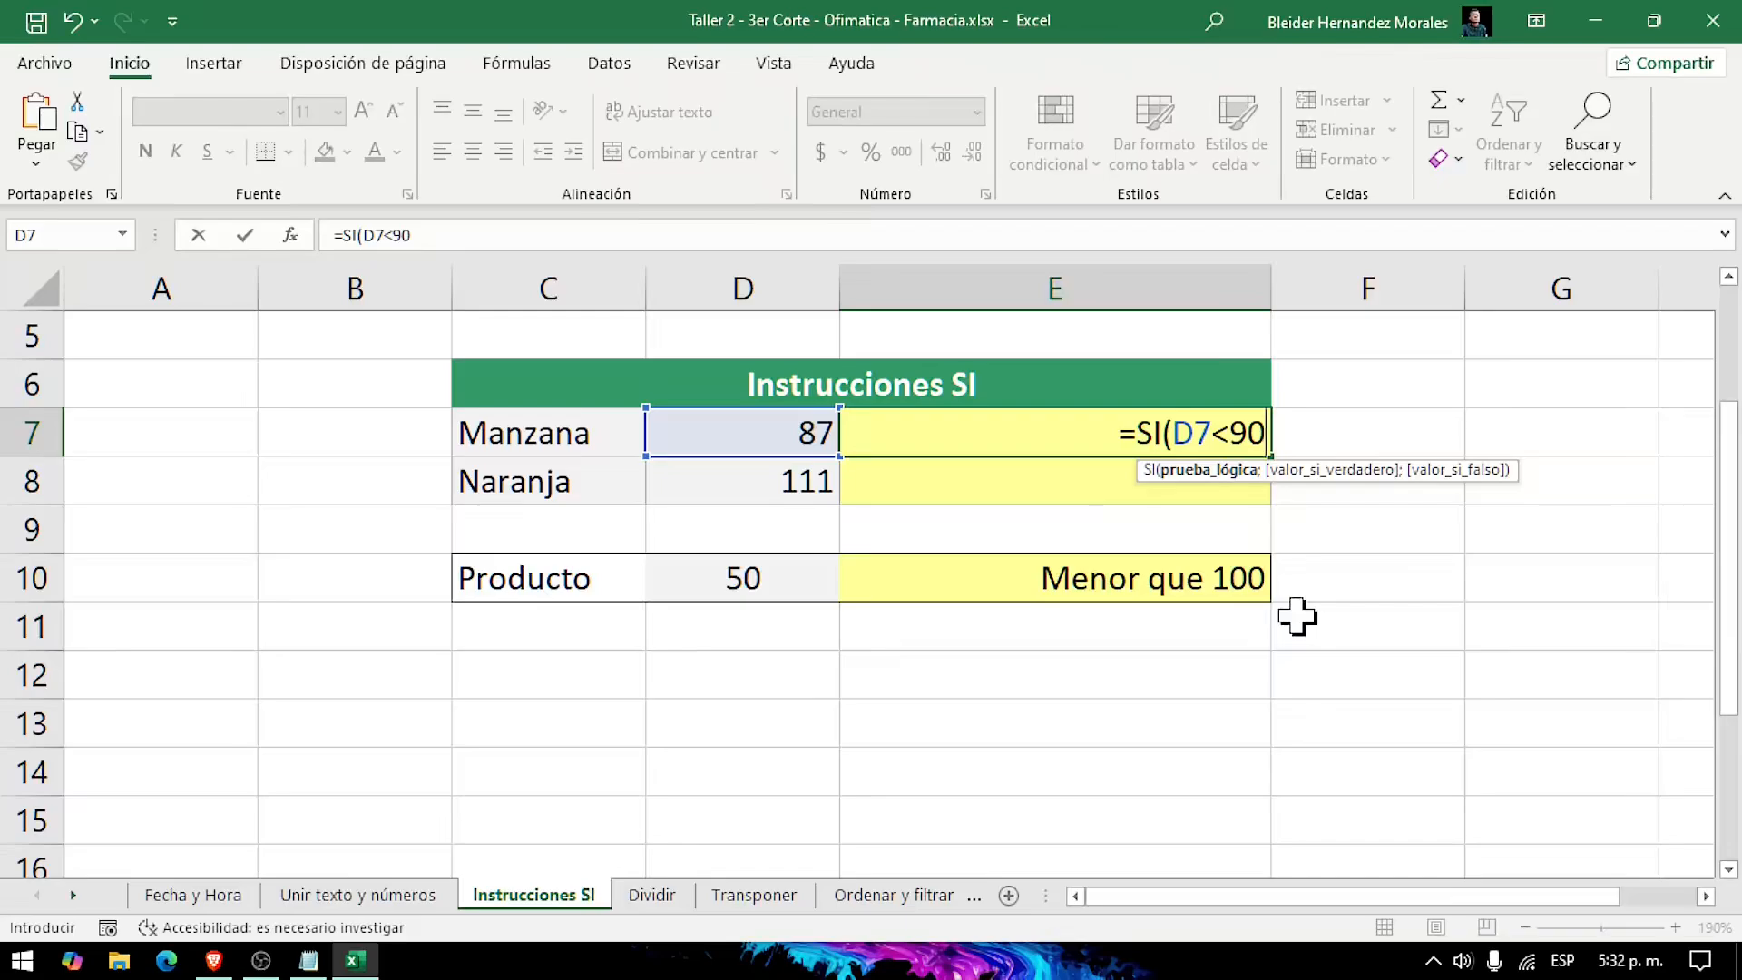
pyautogui.write(';')
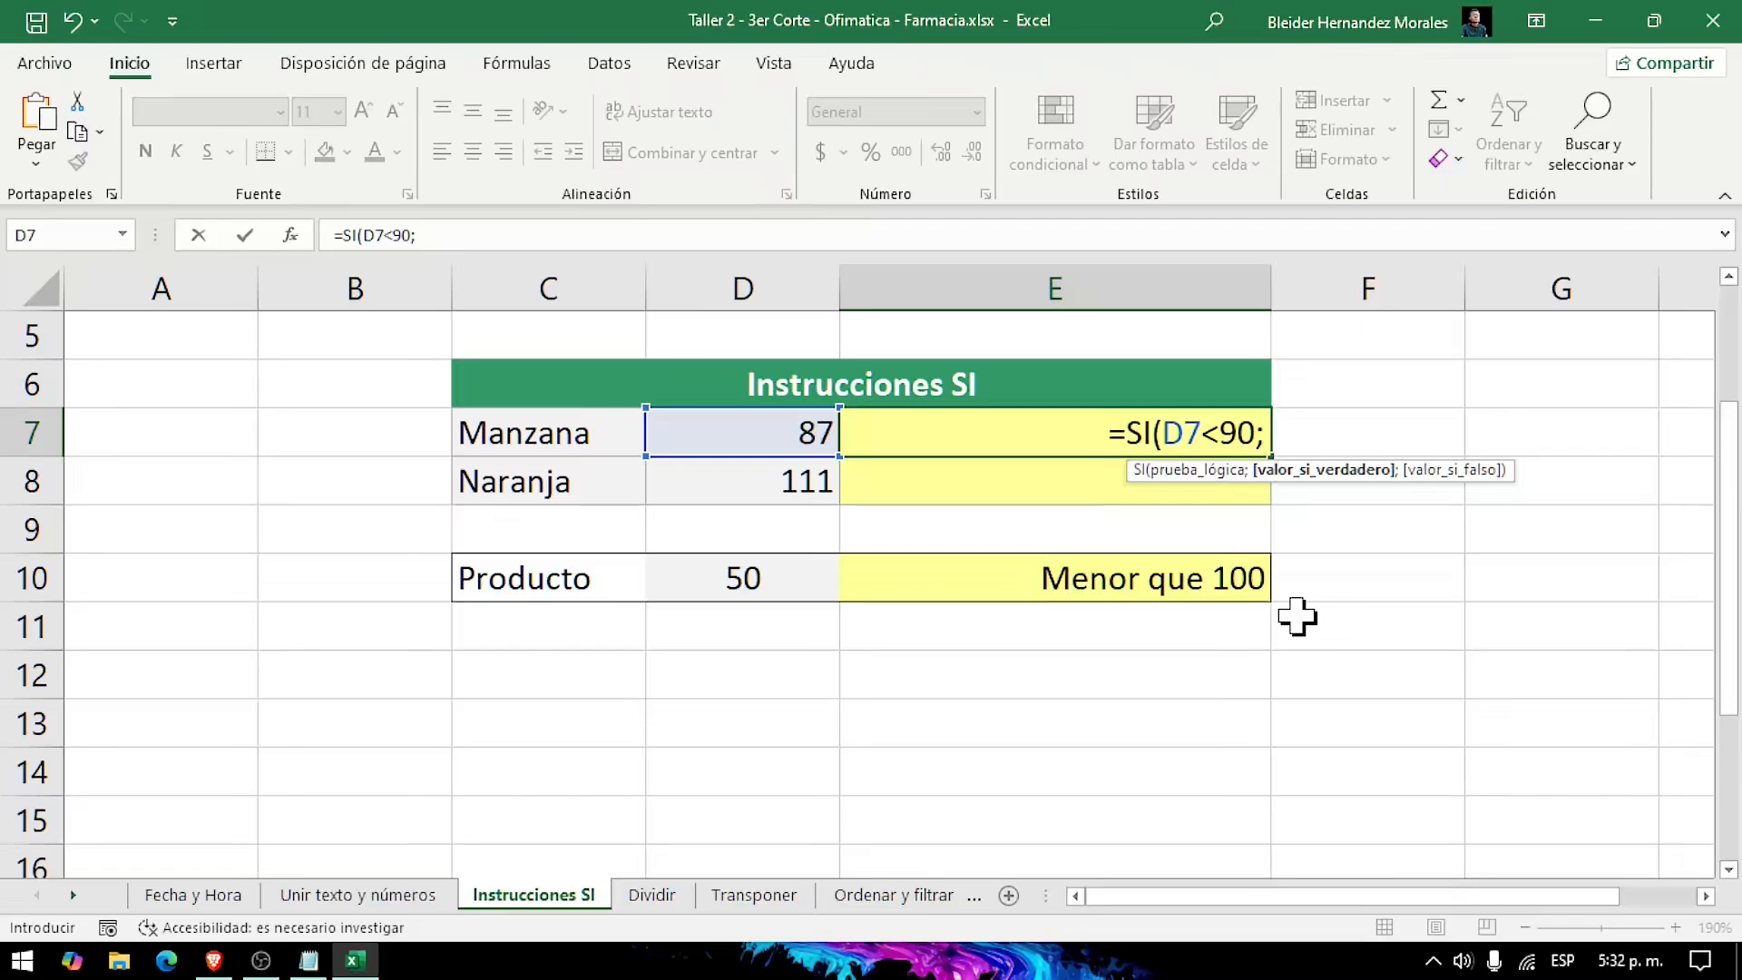
pyautogui.write('"')
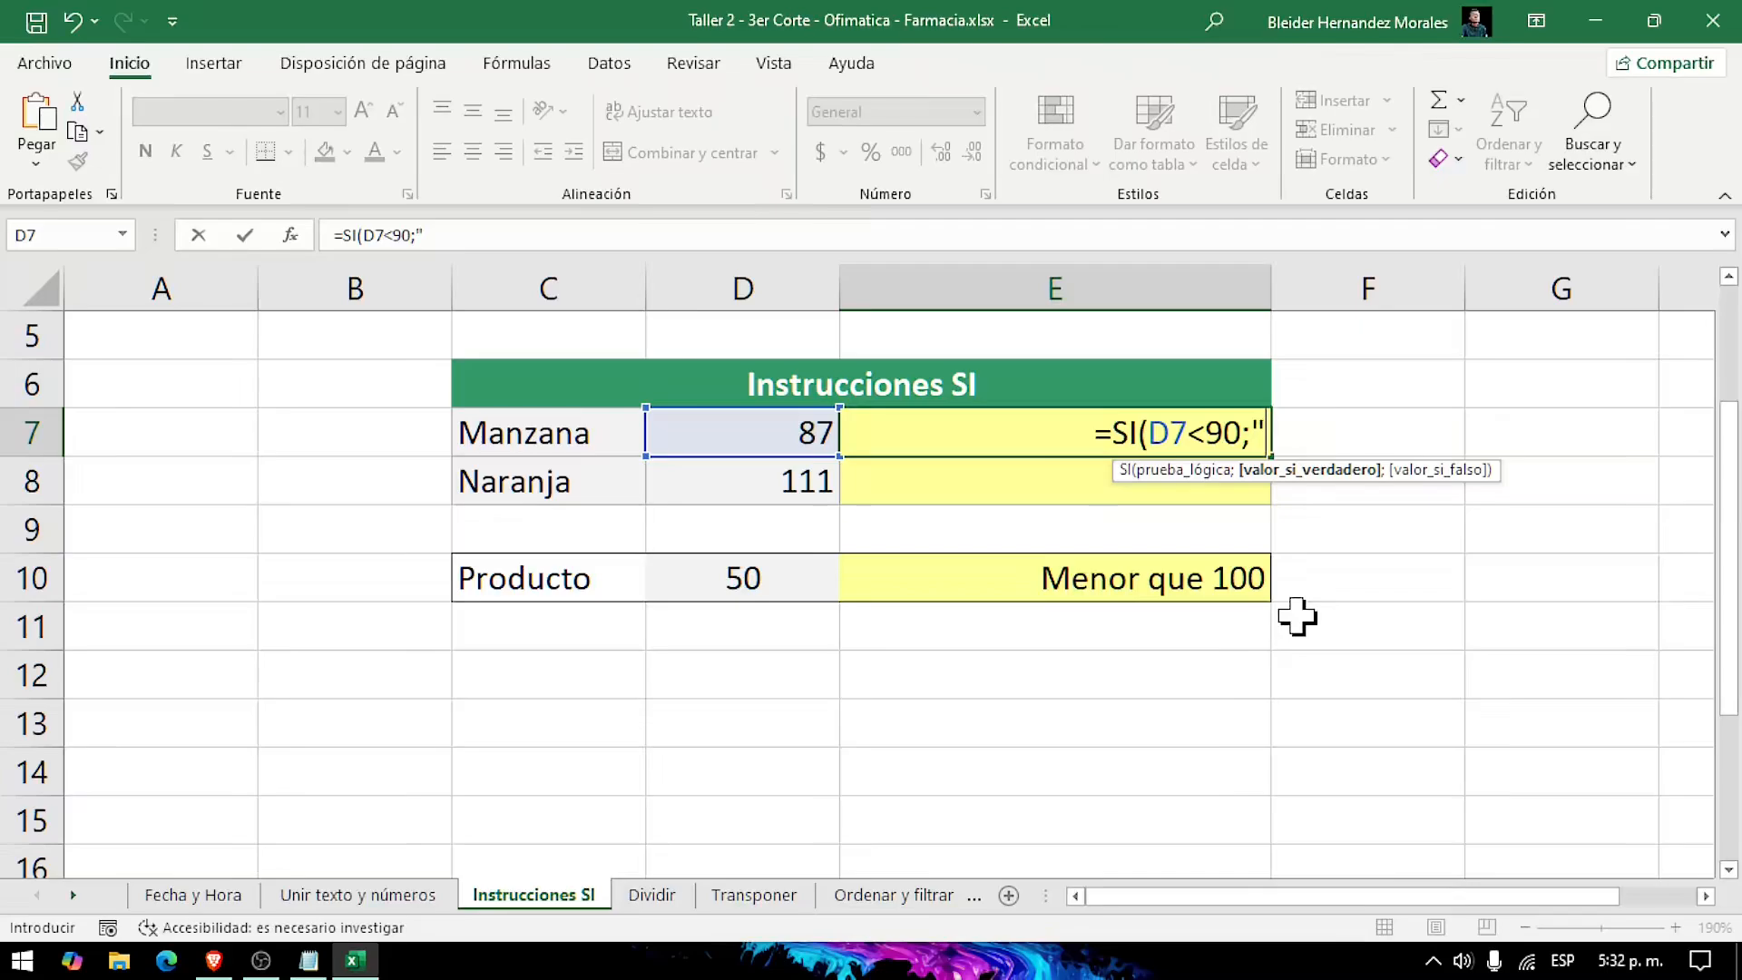
pyautogui.write('Falta')
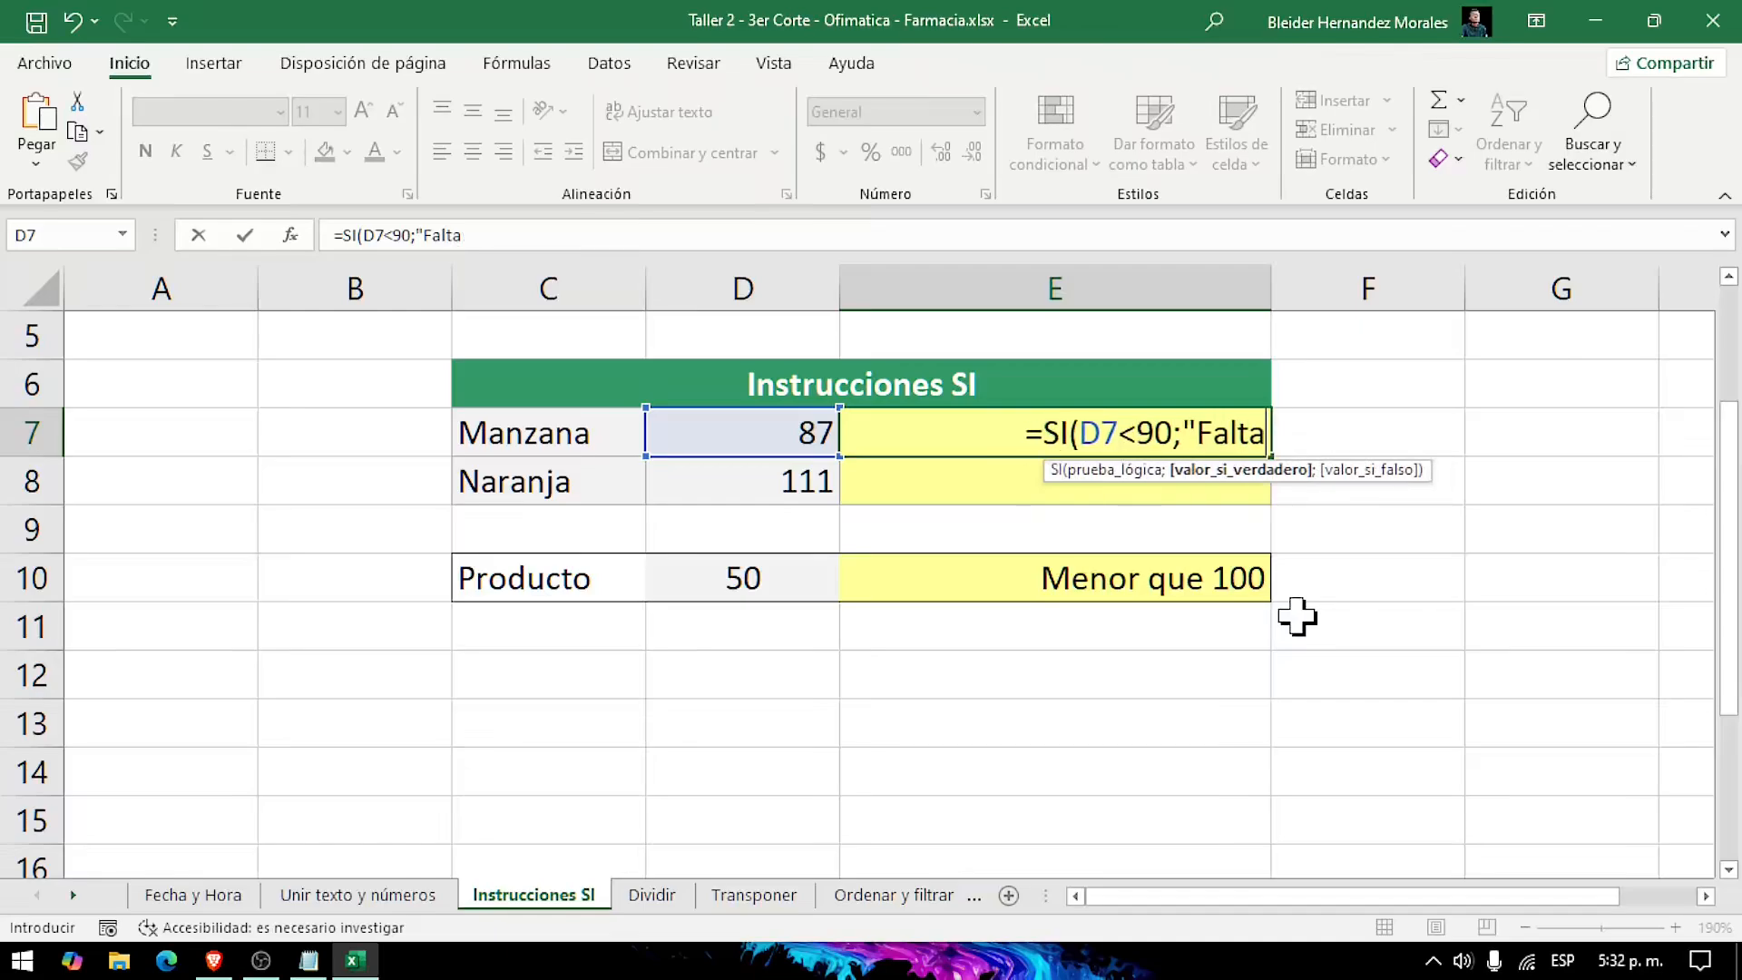
pyautogui.write('n Manzanas')
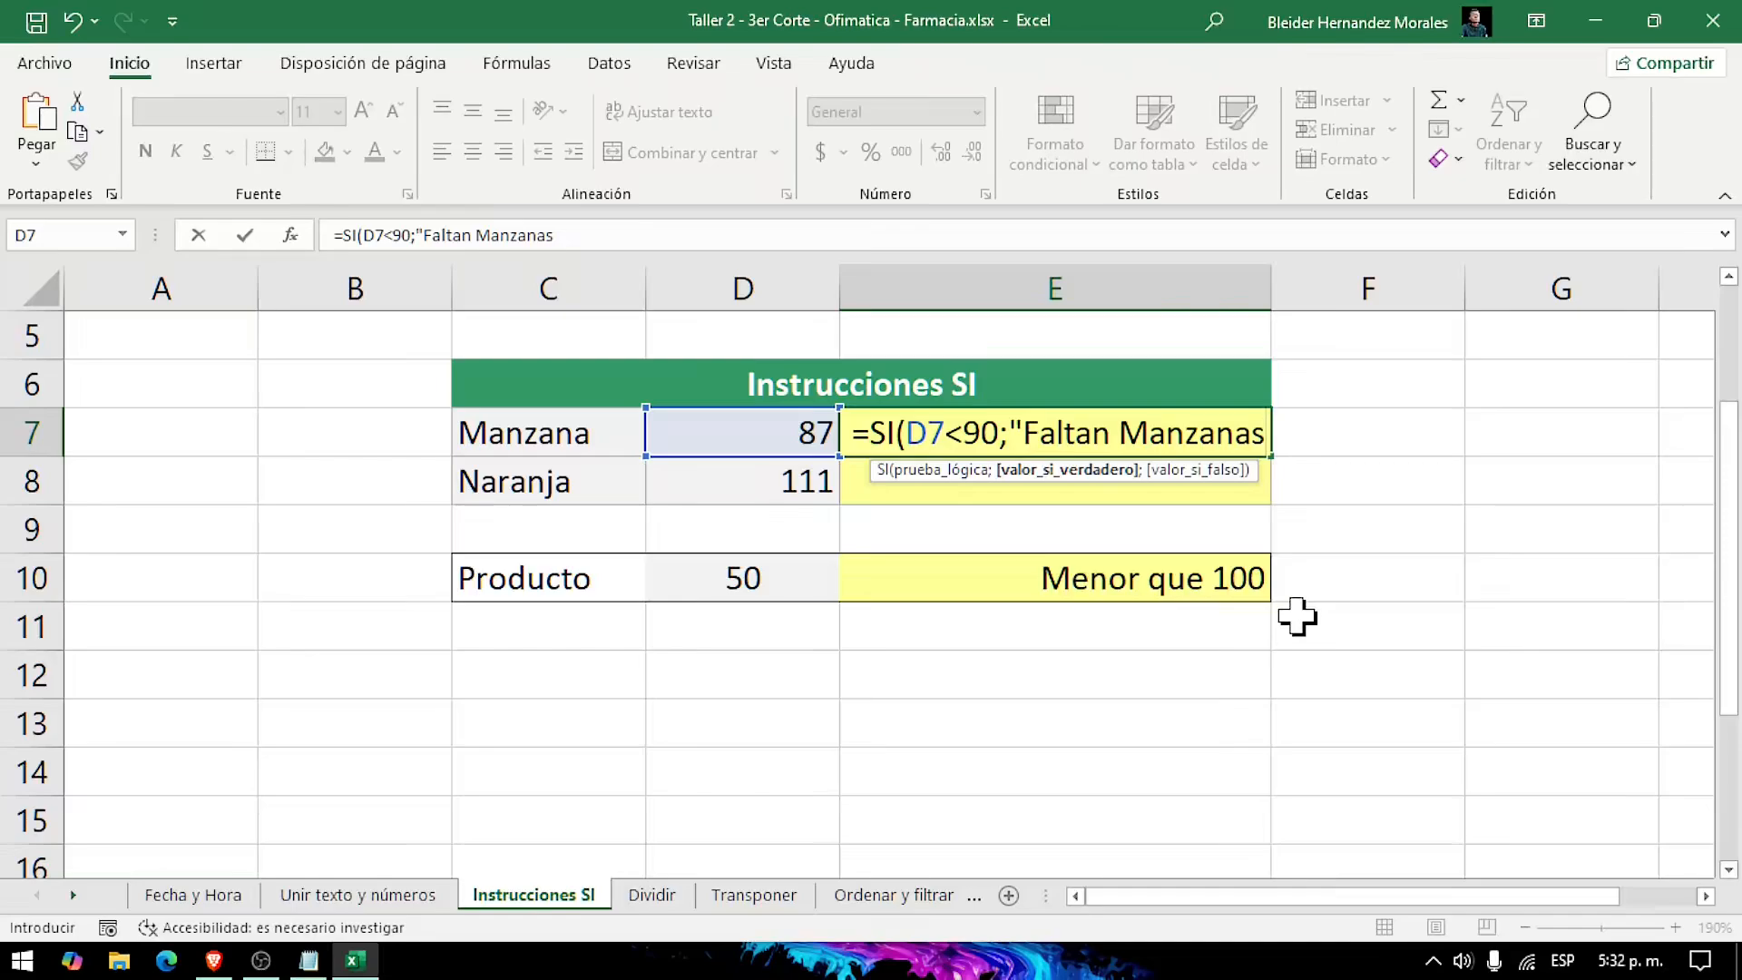
pyautogui.write('"')
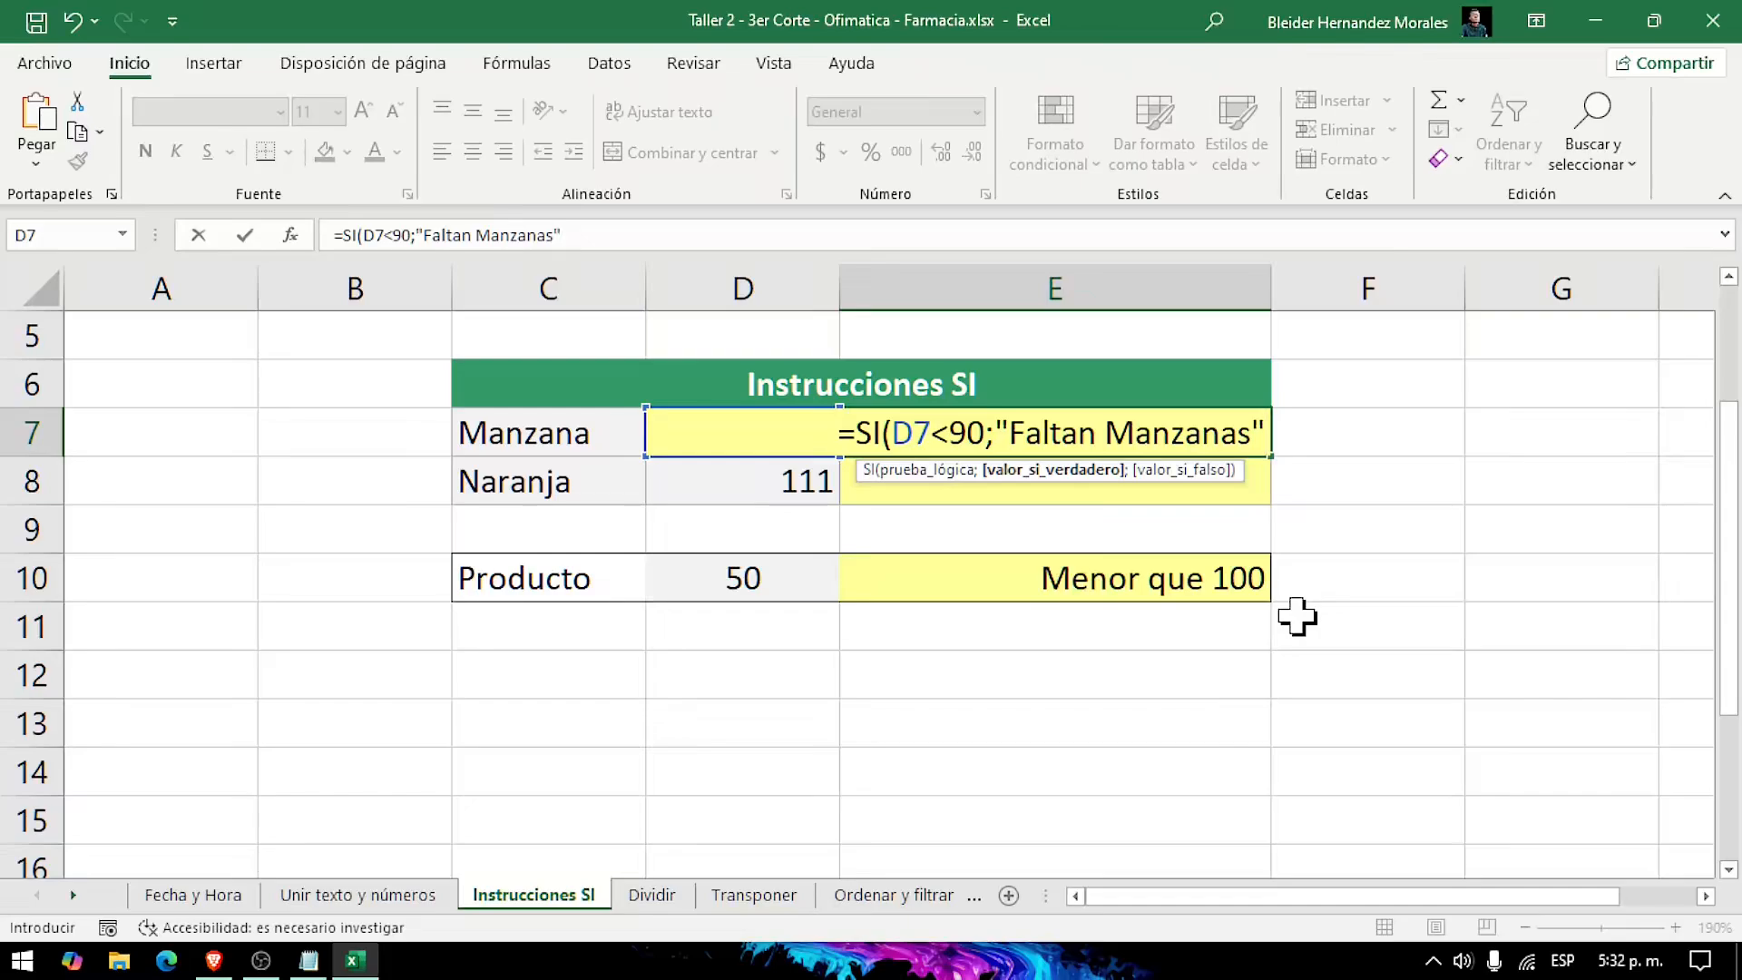
pyautogui.write(';')
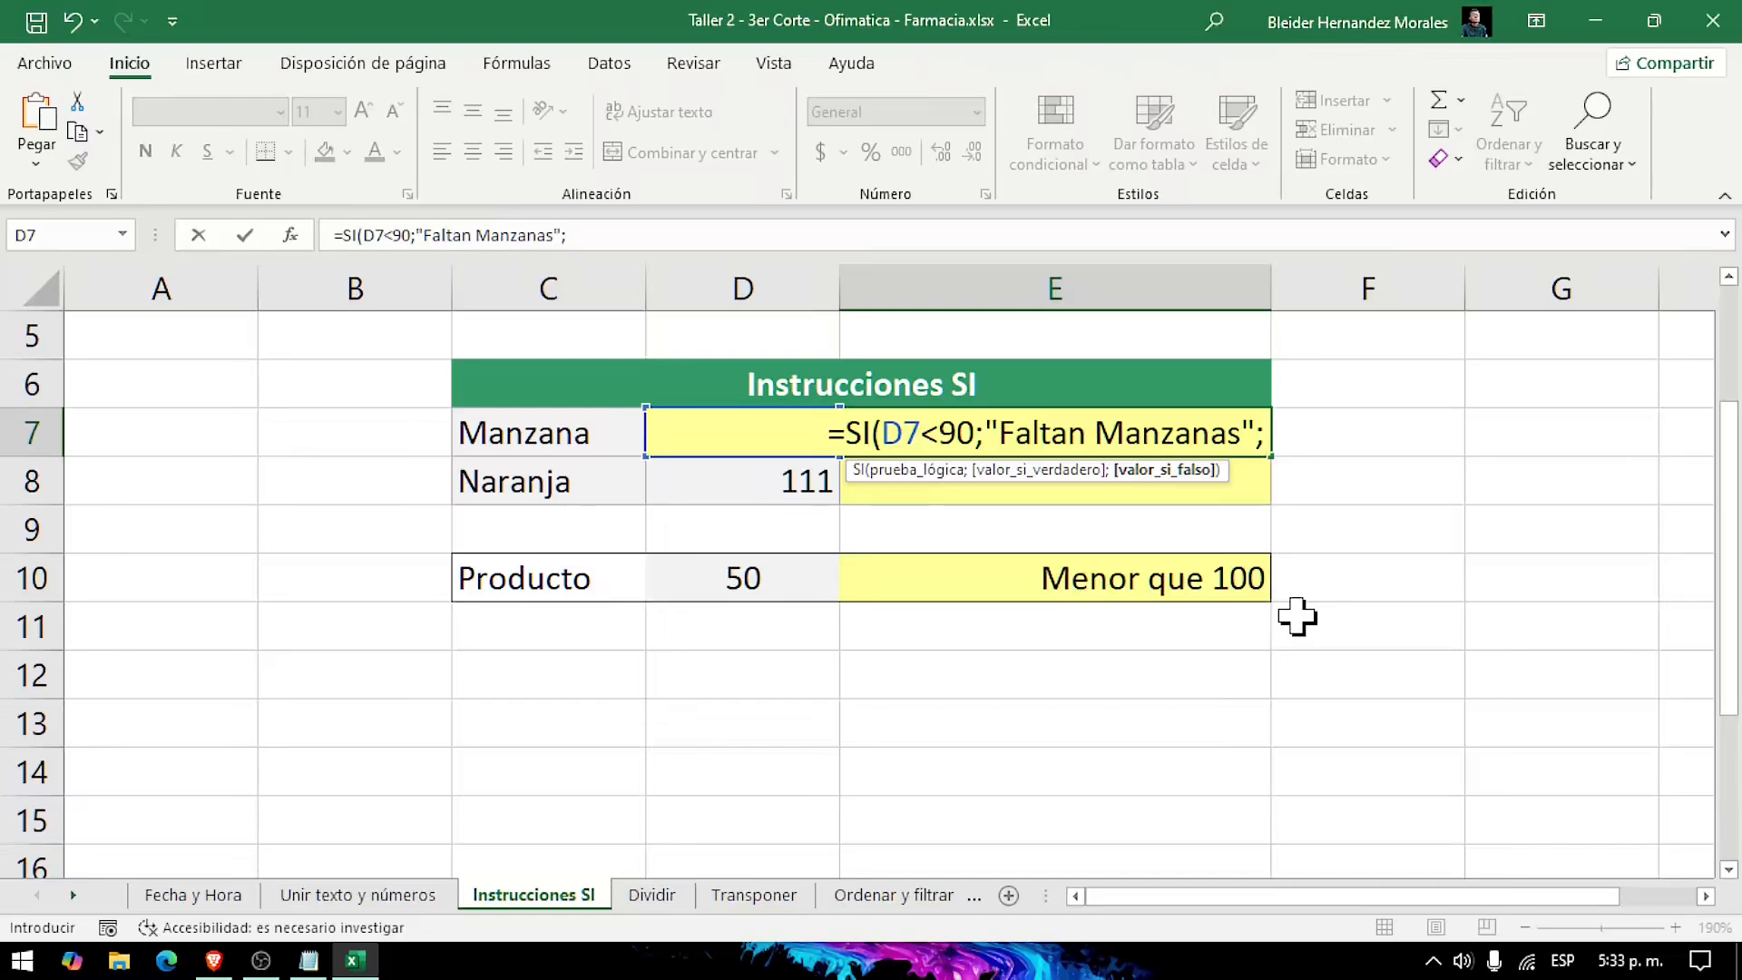
# Step: Add "Hay suficientes Manzanas" as the value-if-false argument, close the parenthesis and enter the E7 formula
pyautogui.write('"')
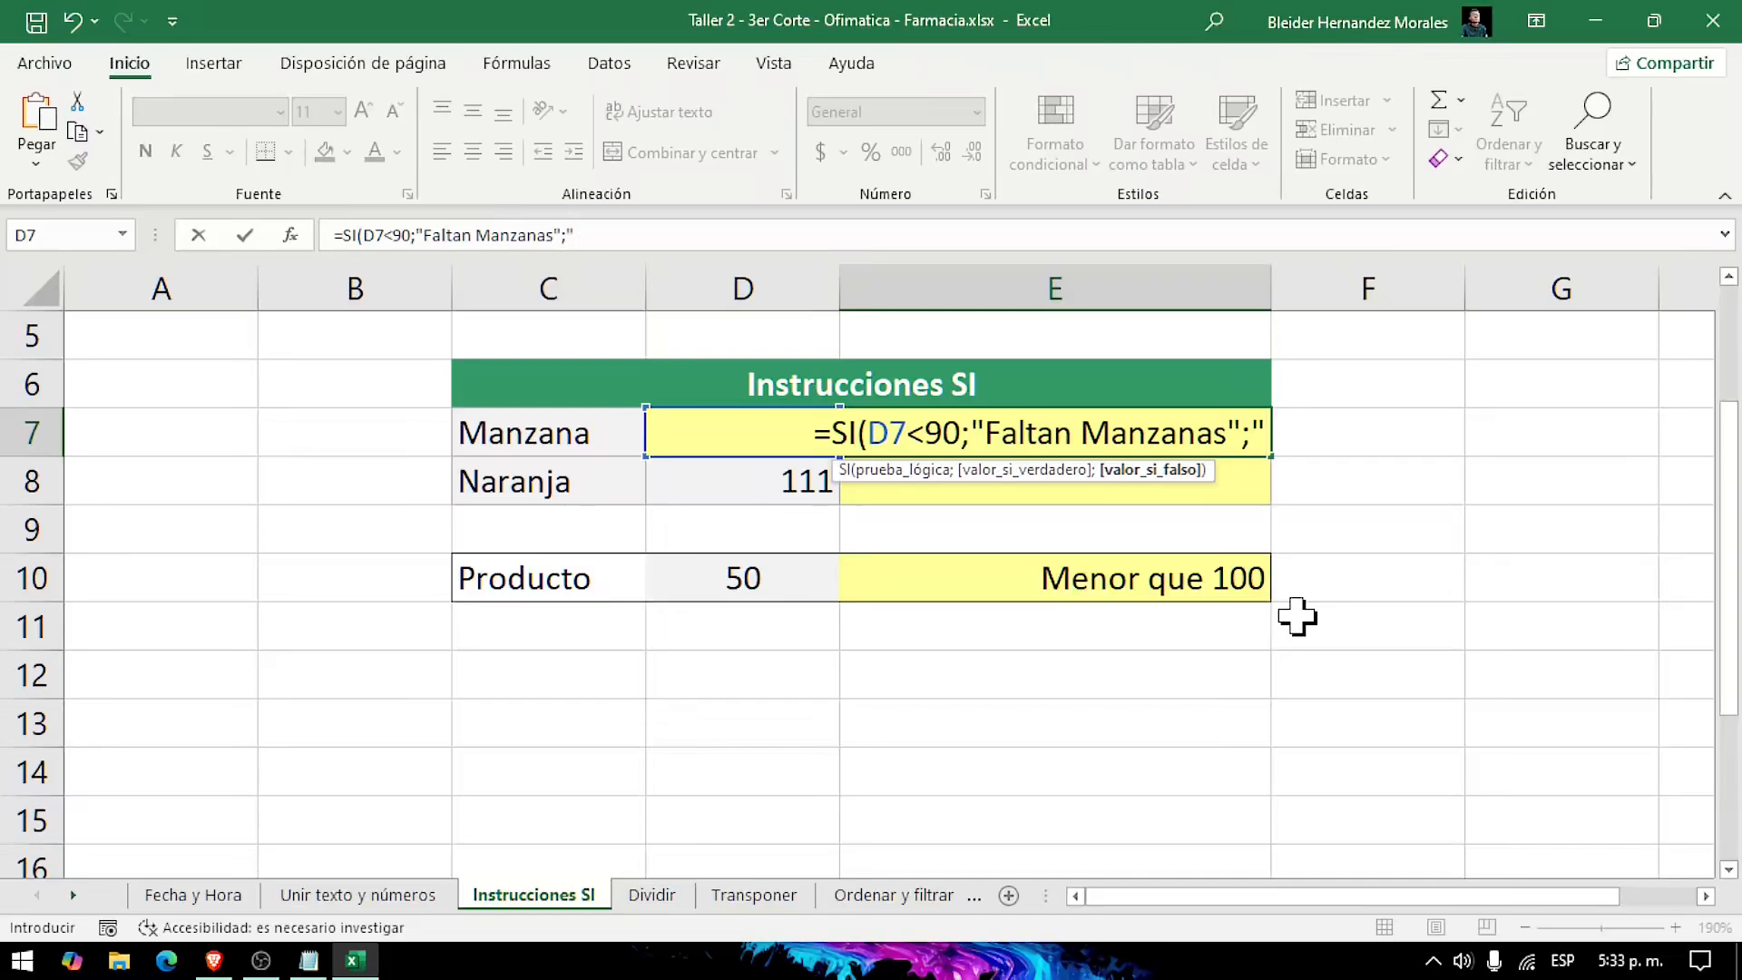
pyautogui.write('Hay')
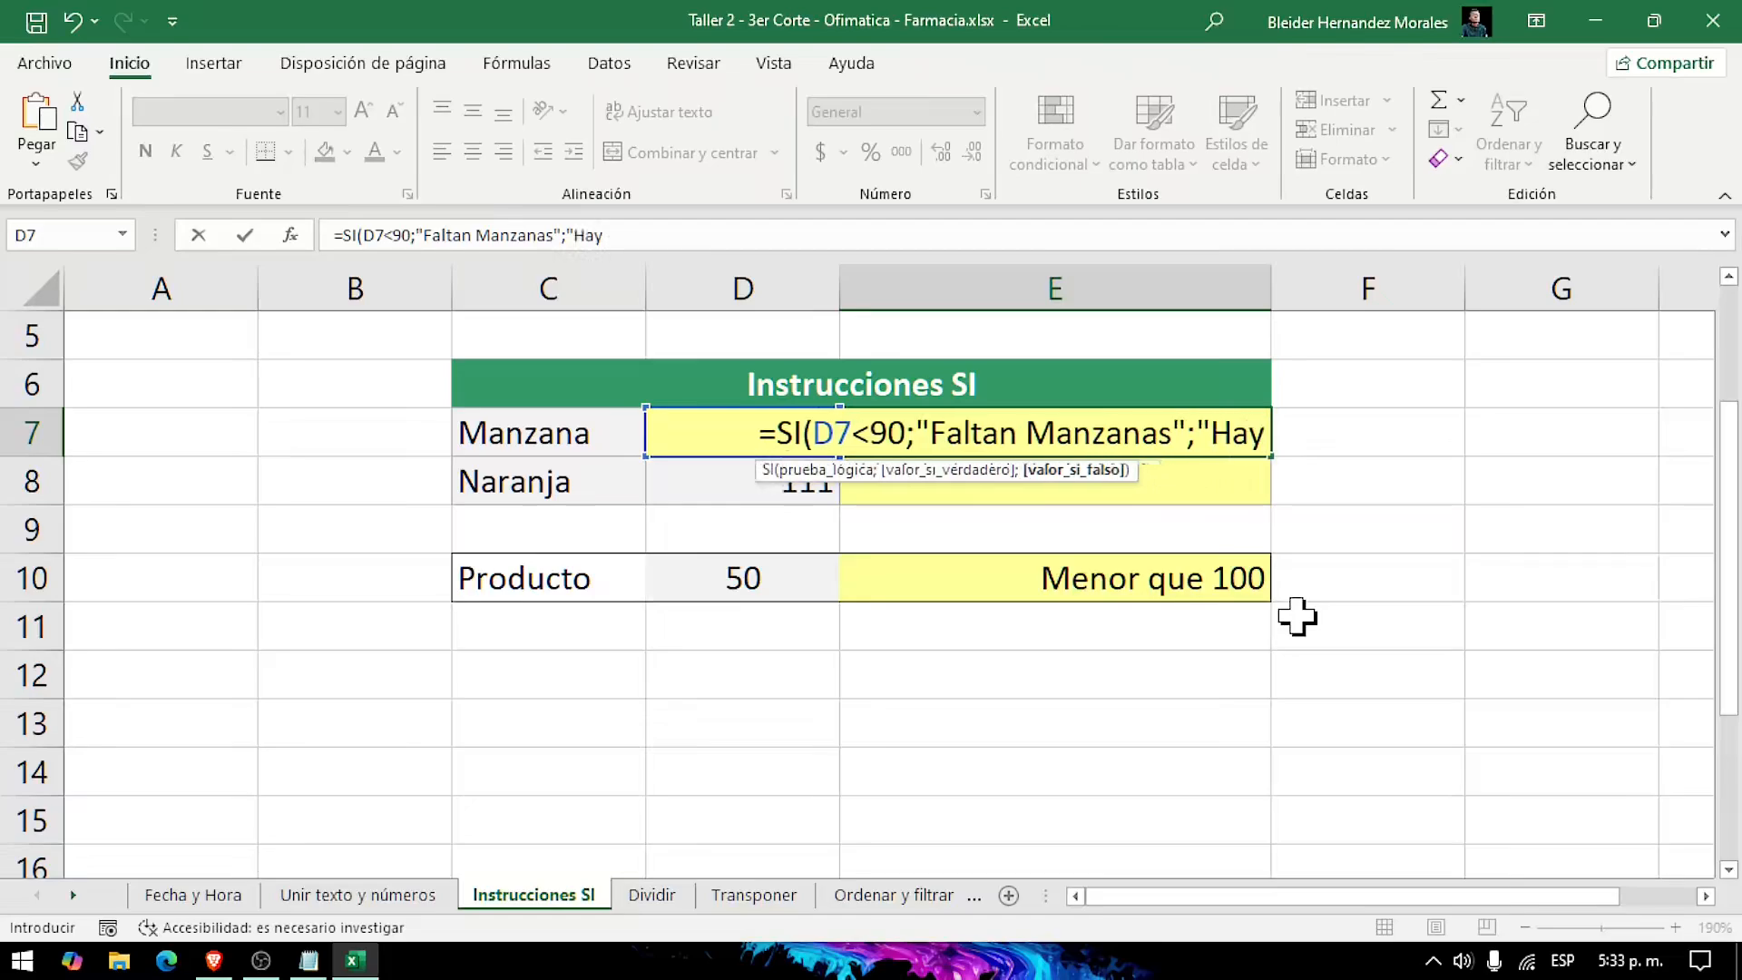
pyautogui.write(' suficientes Manzanas')
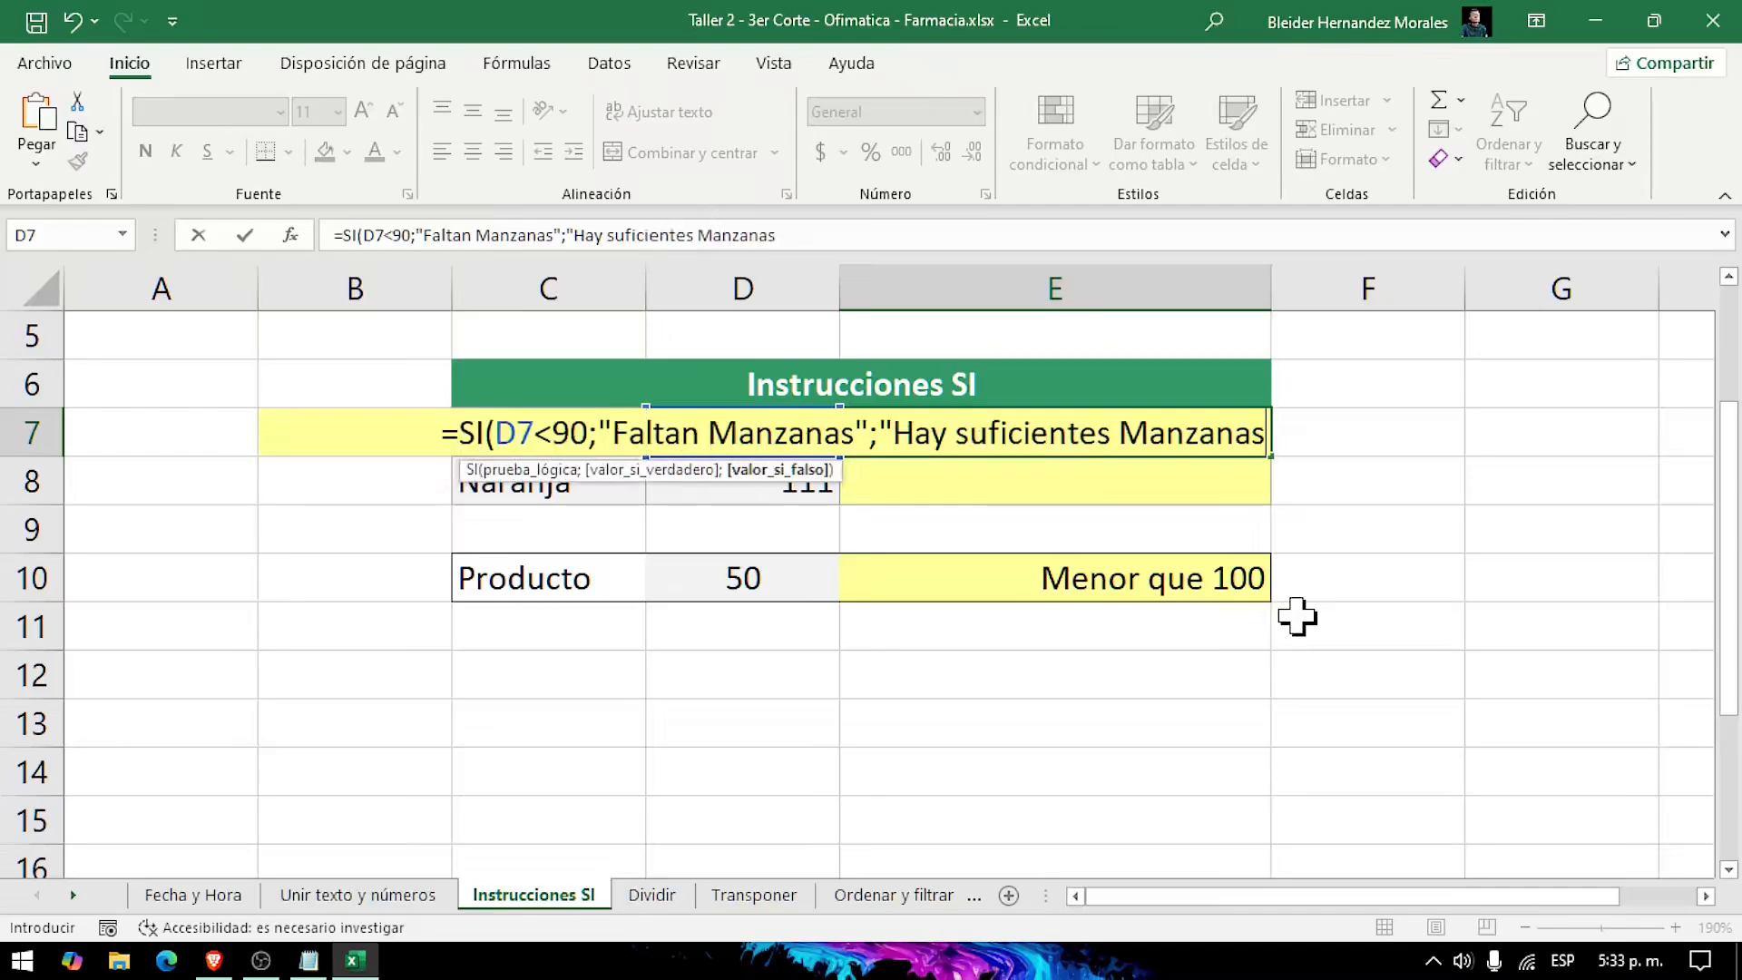
pyautogui.write('"')
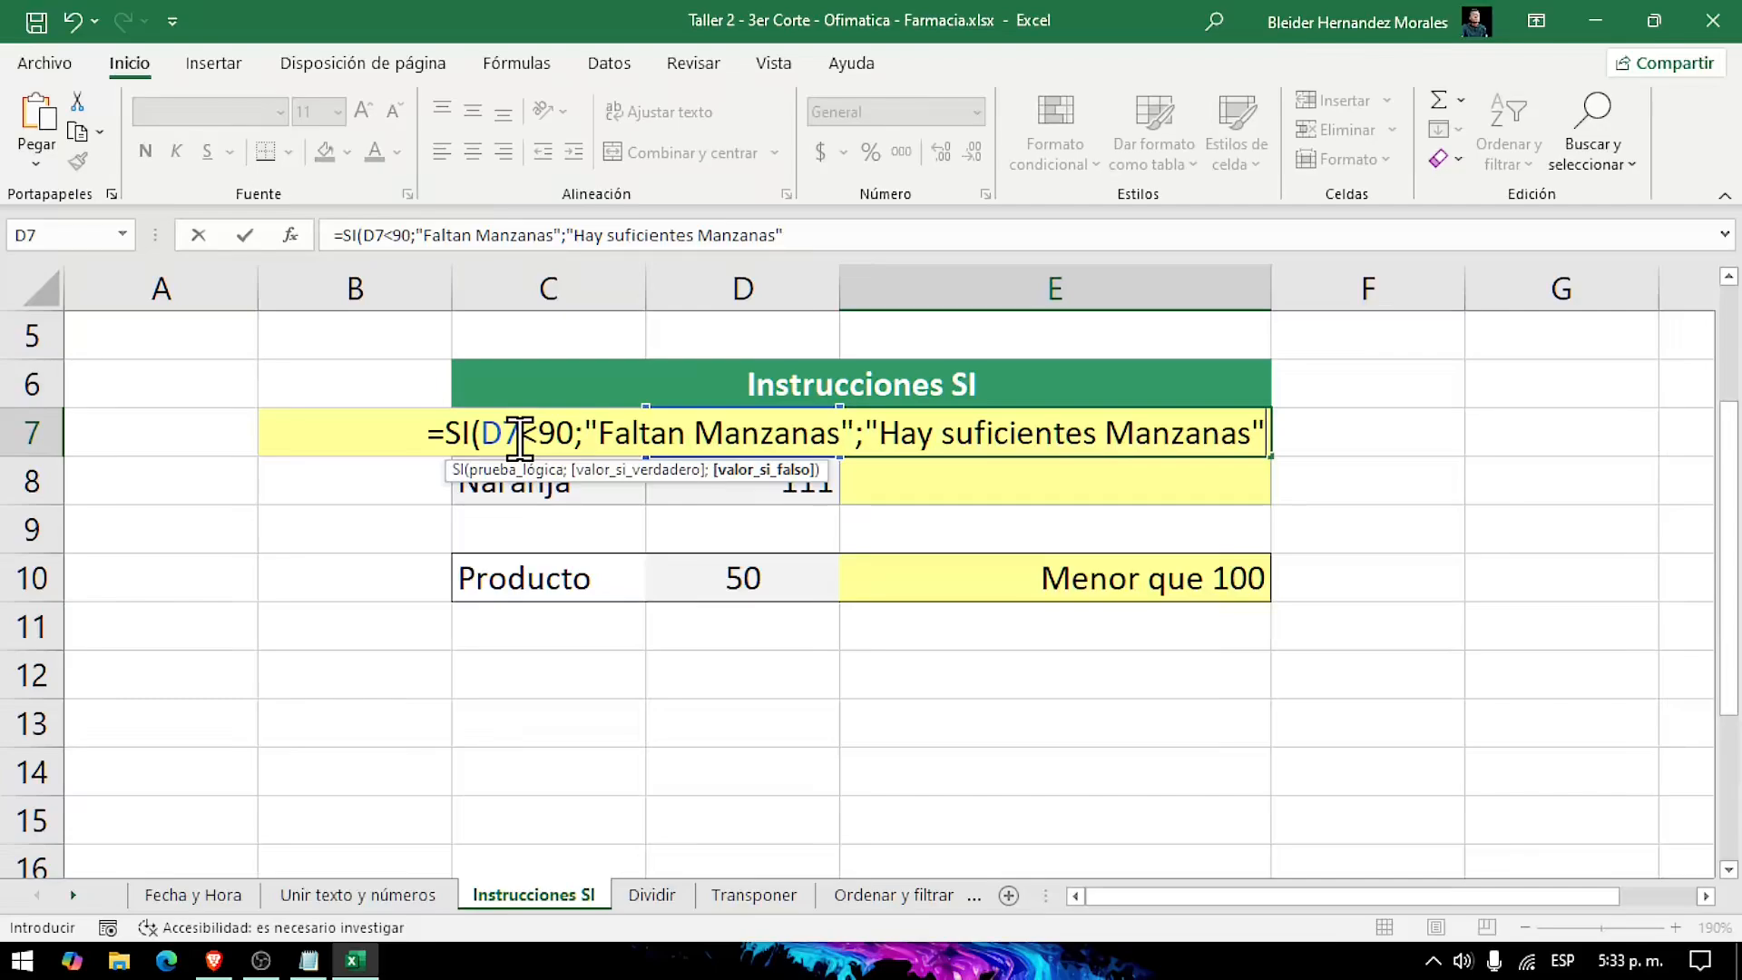
pyautogui.write(')')
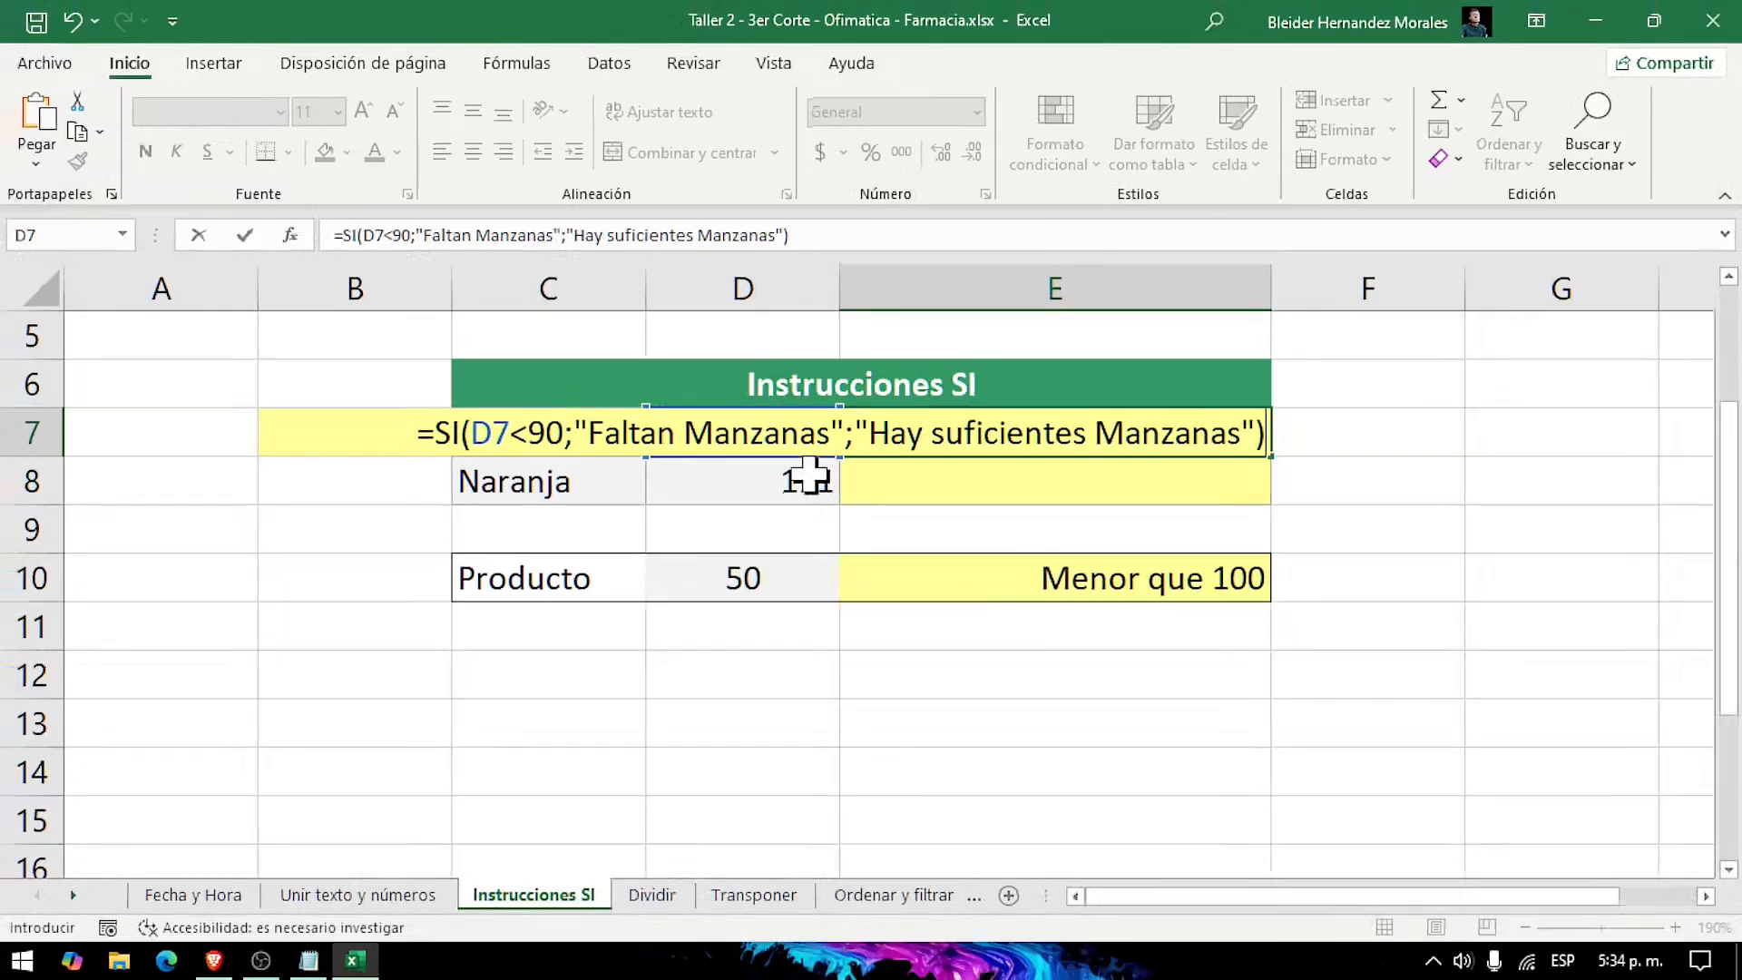
pyautogui.press('Return')
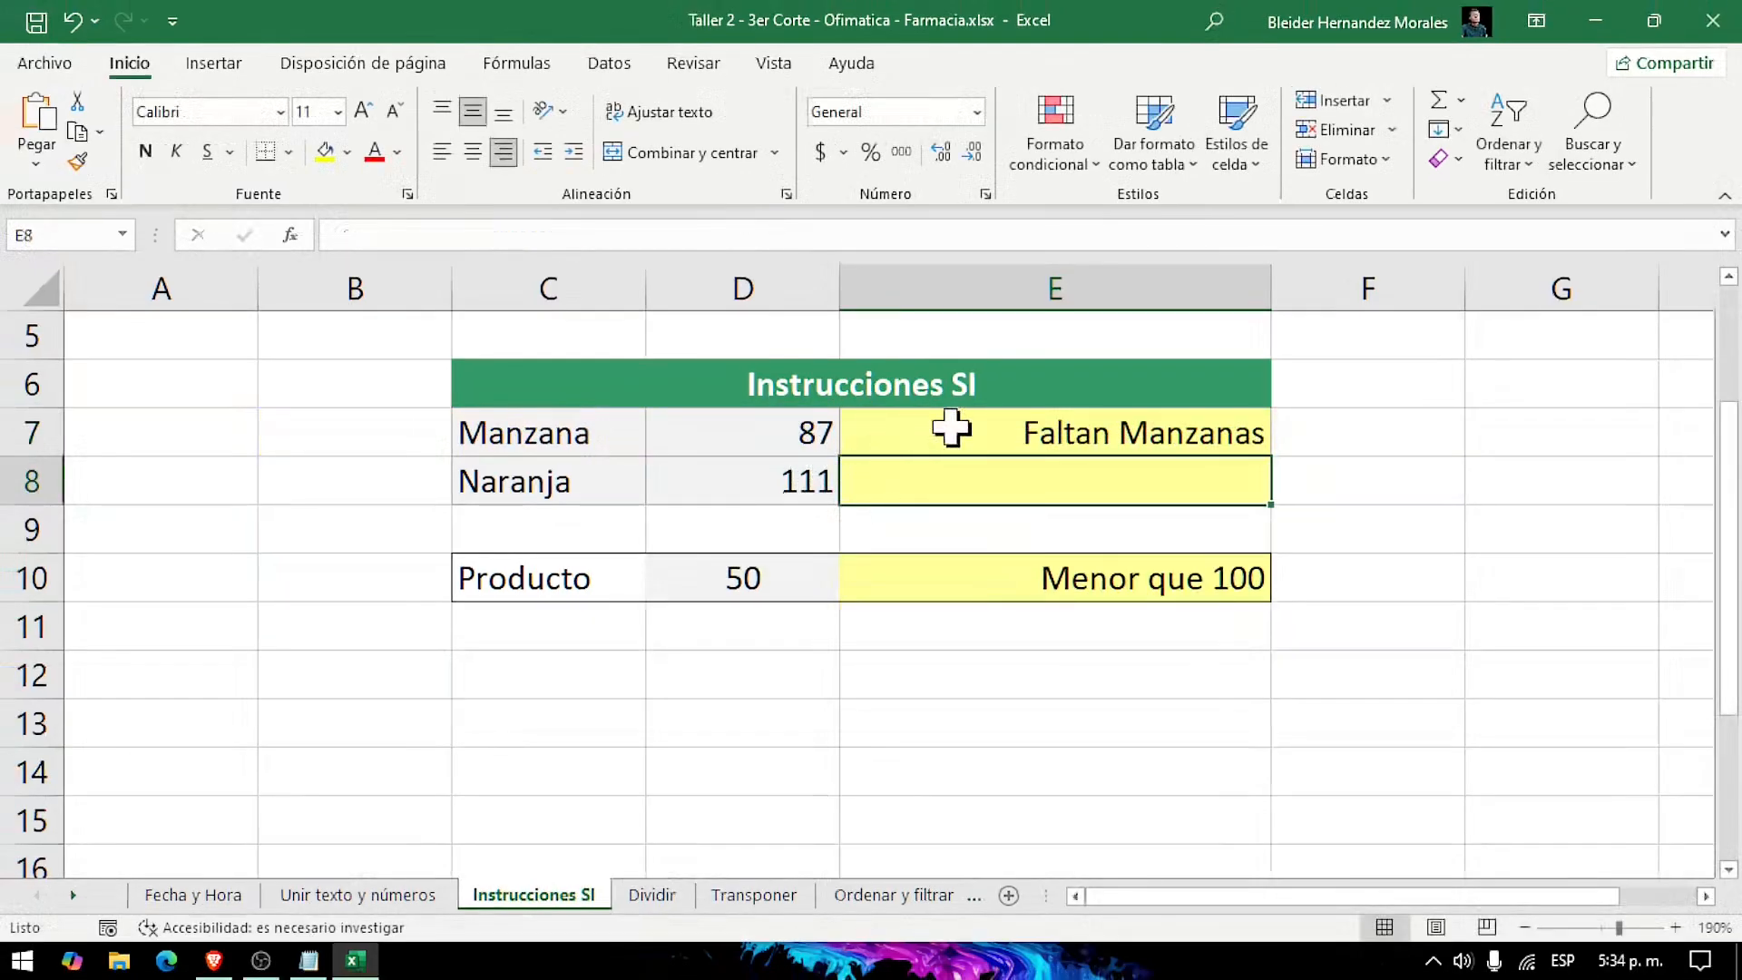
# Step: Review the E7 formula against D7, and test it by setting the Manzana quantity in D7 to 97
pyautogui.click(1037, 437)
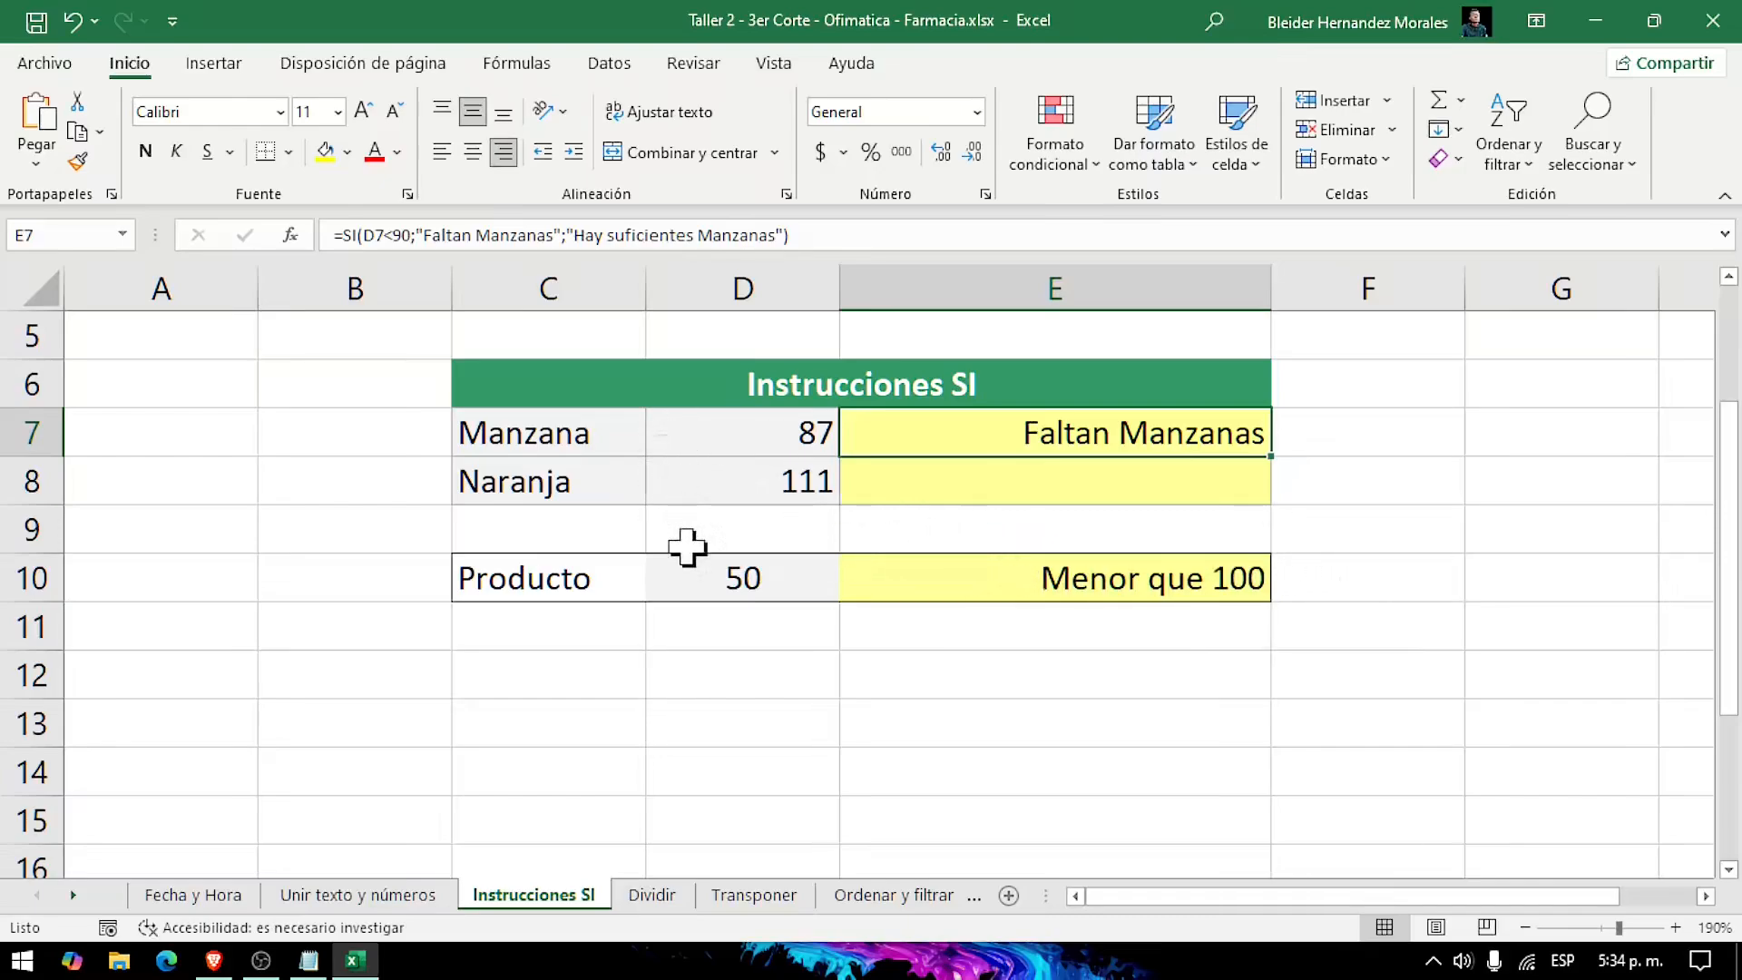
pyautogui.click(790, 438)
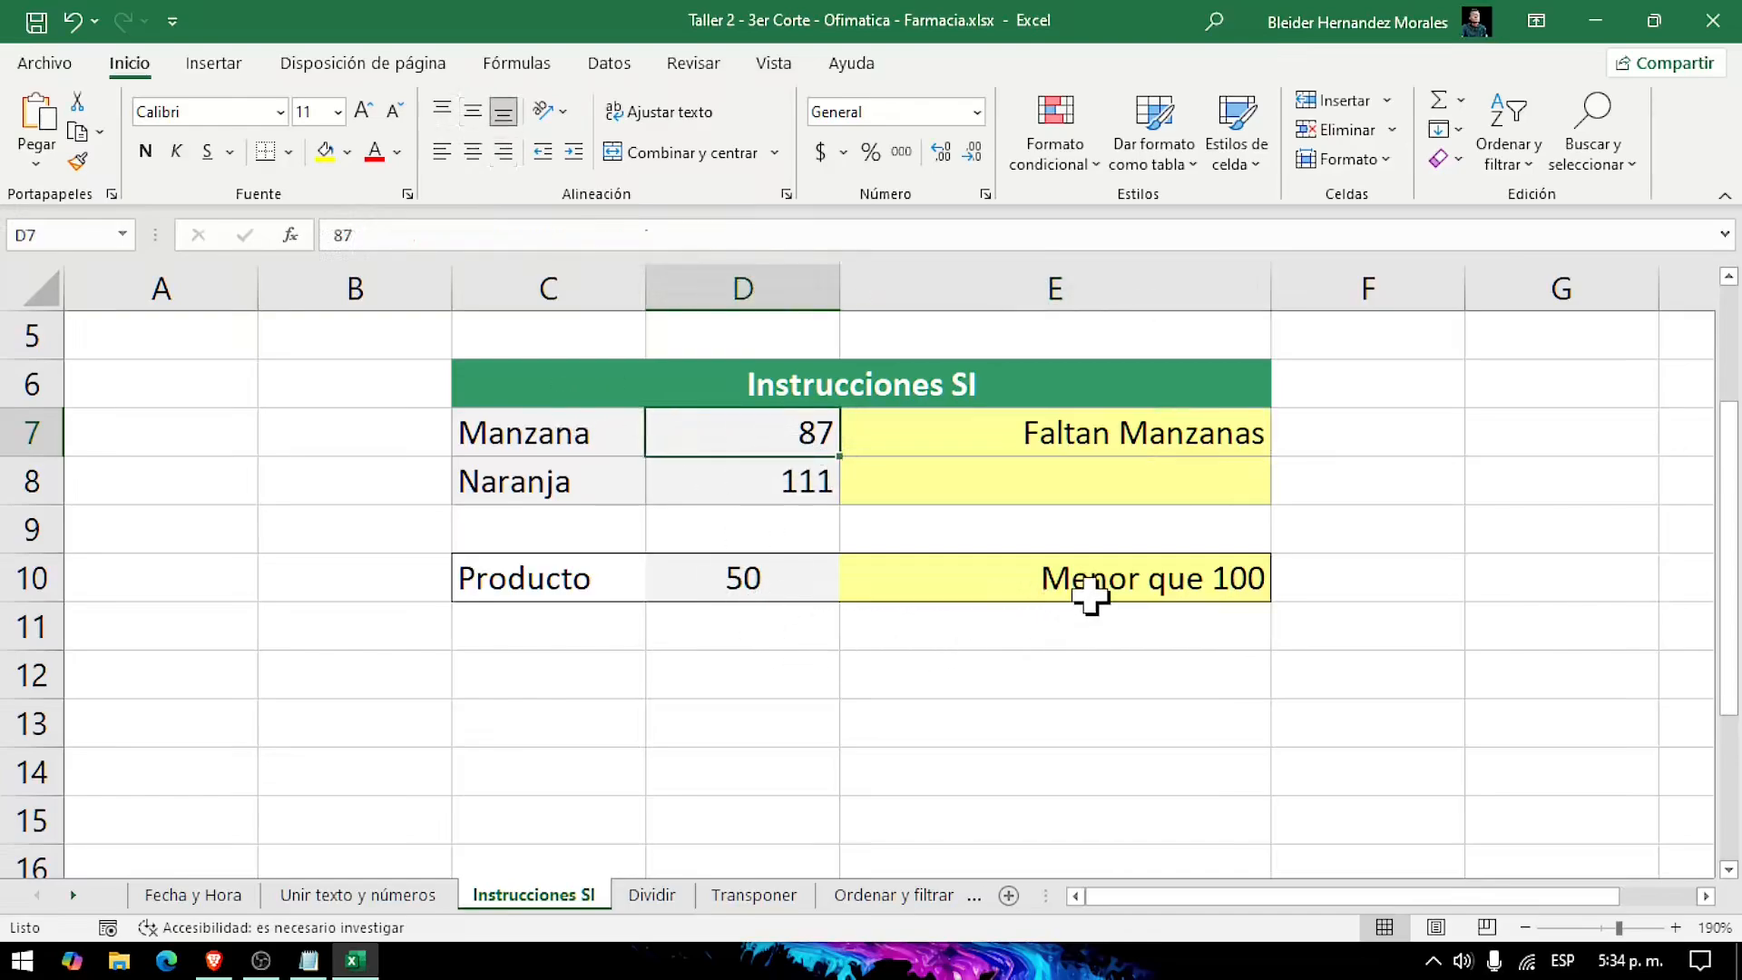
pyautogui.click(1045, 443)
pyautogui.click(782, 427)
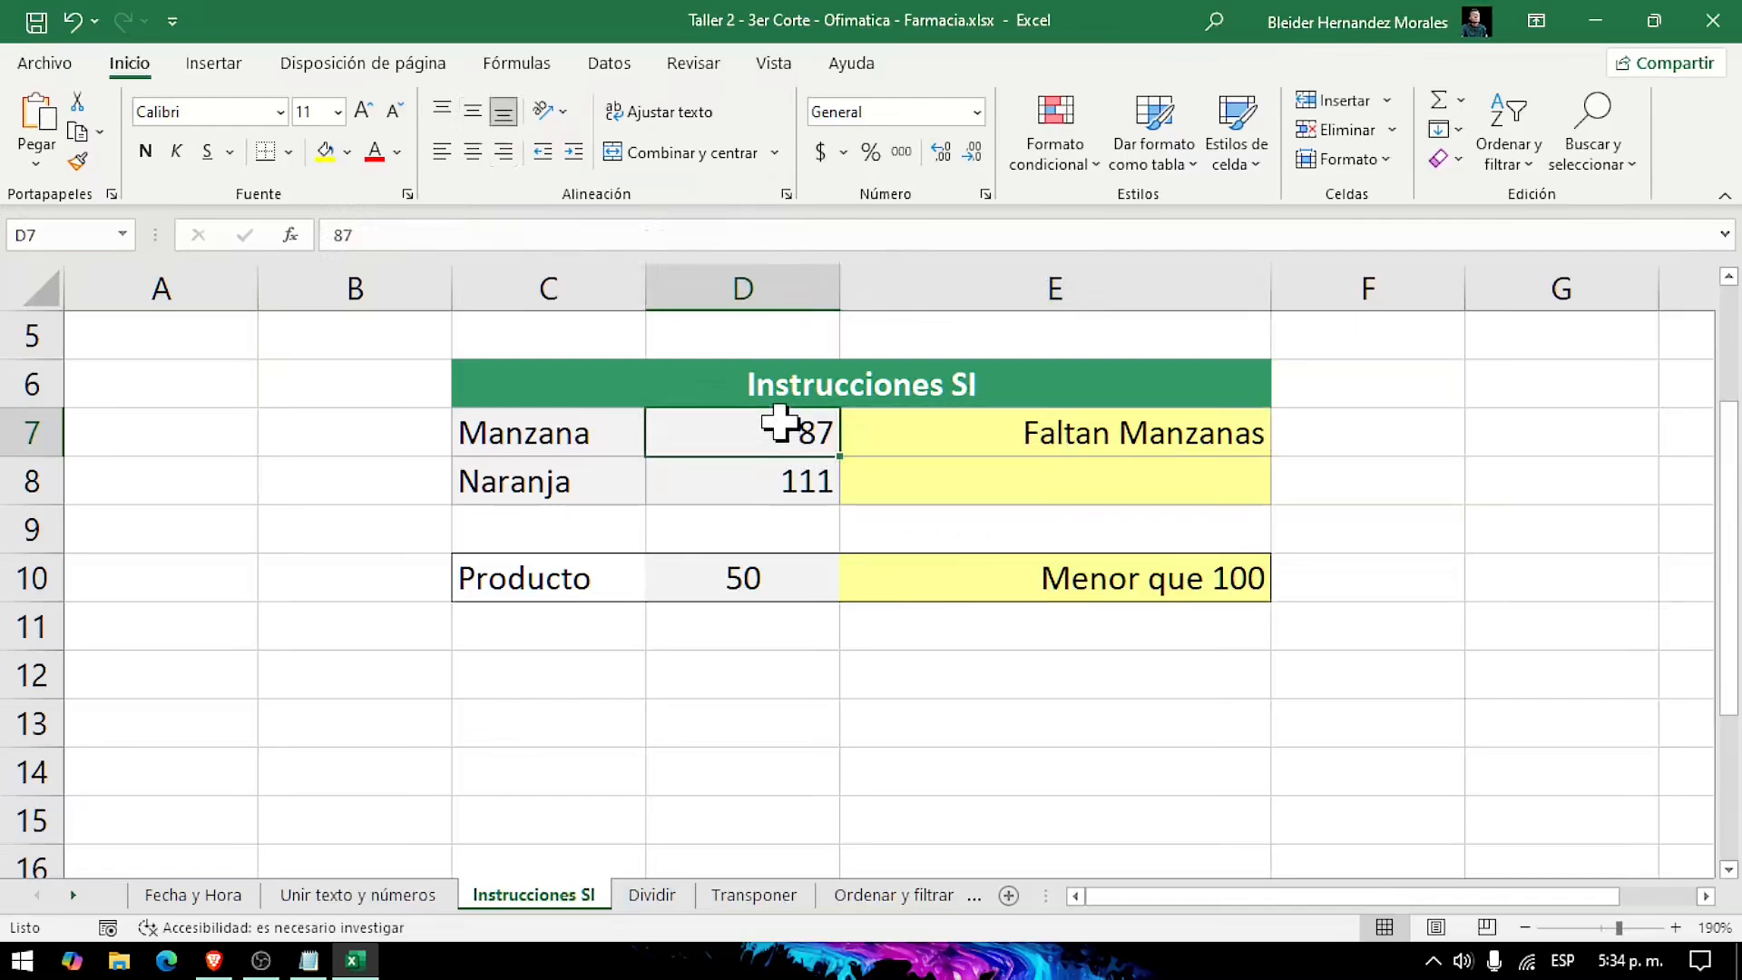
pyautogui.click(966, 436)
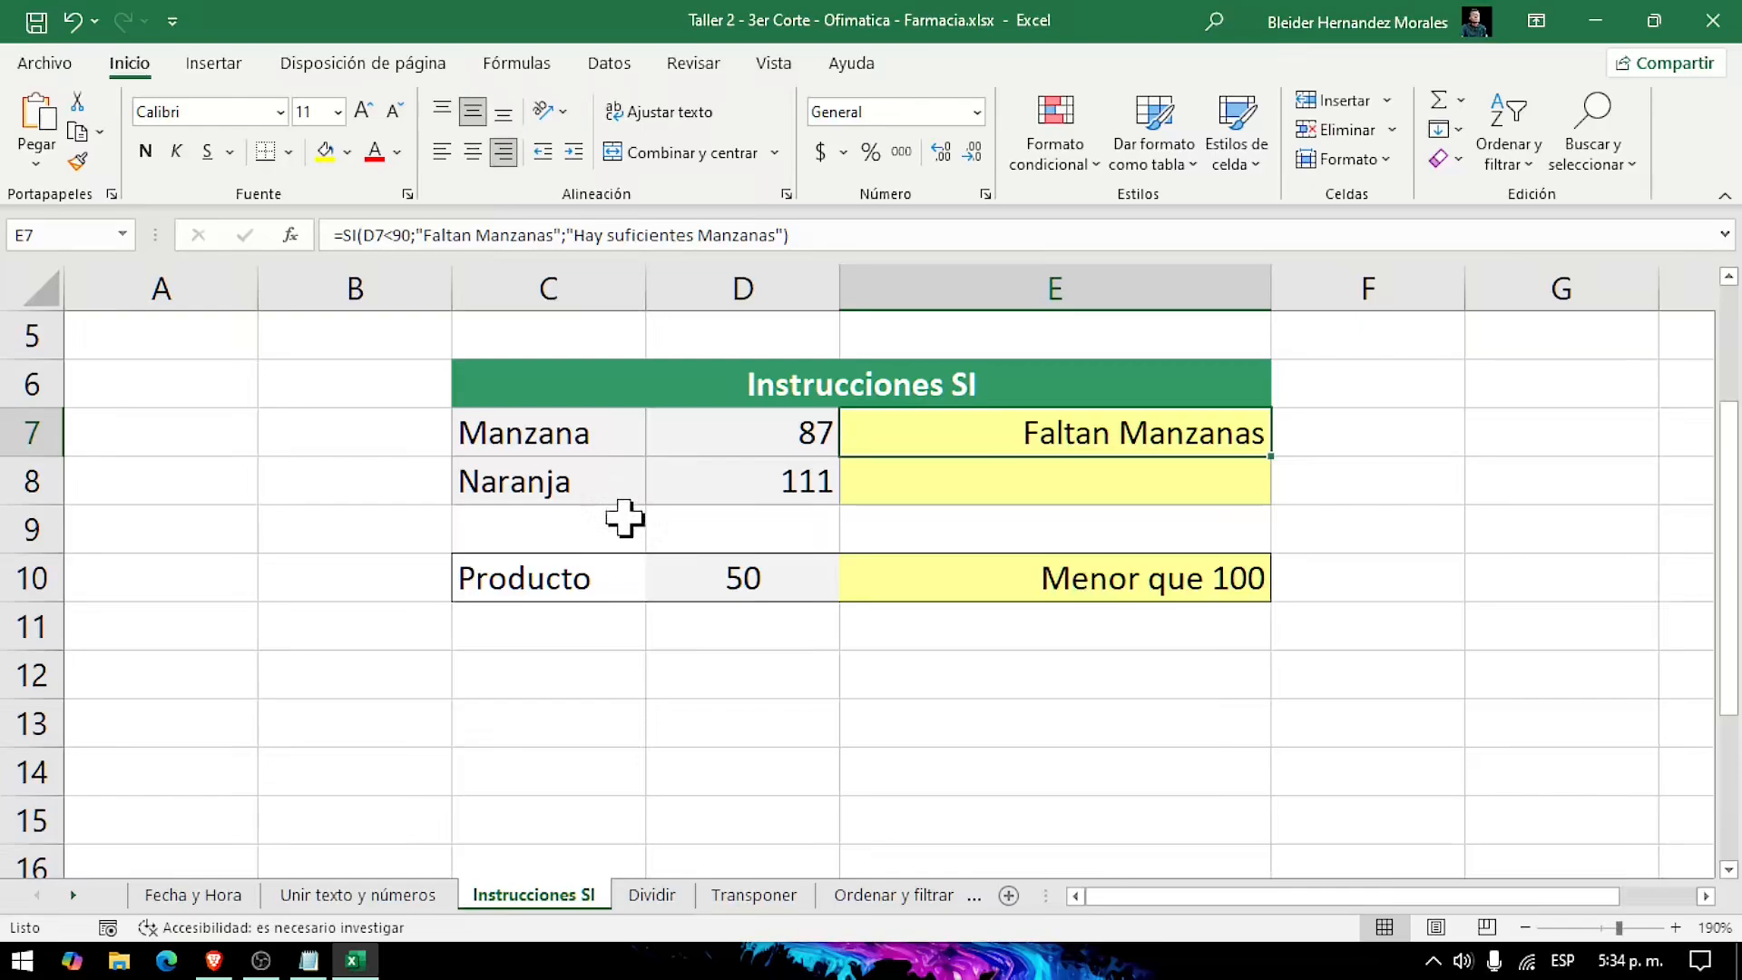
pyautogui.click(788, 443)
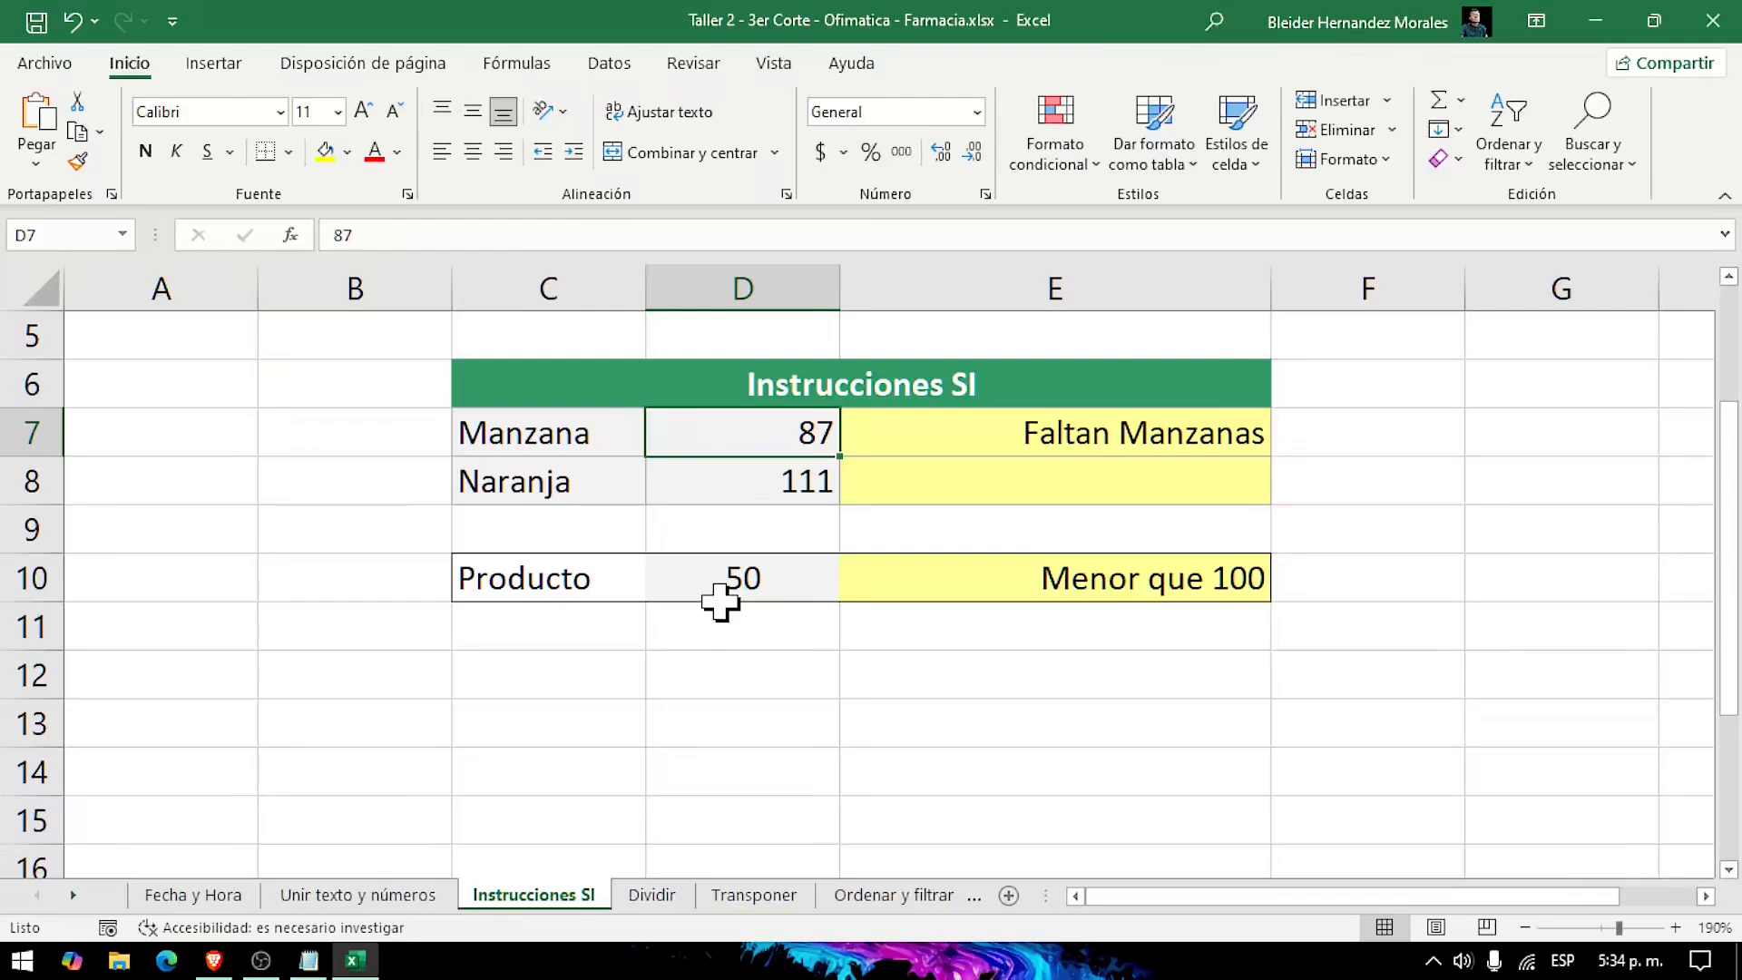
pyautogui.write('9')
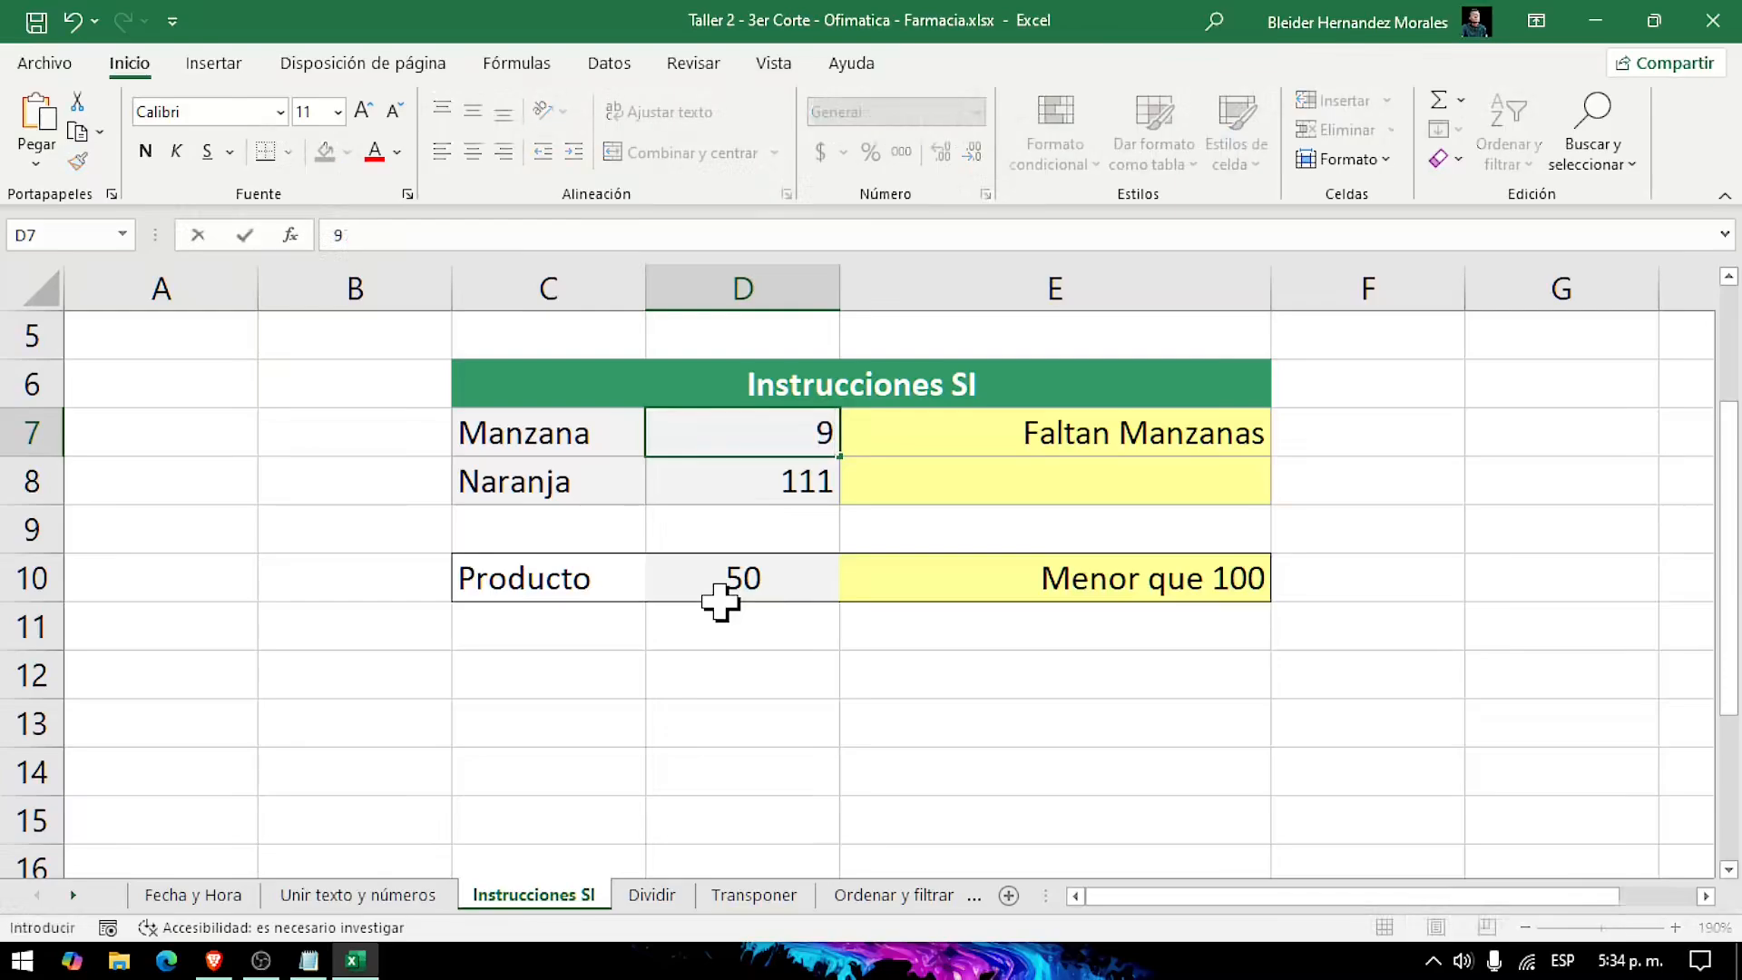
pyautogui.write('7')
pyautogui.press('Return')
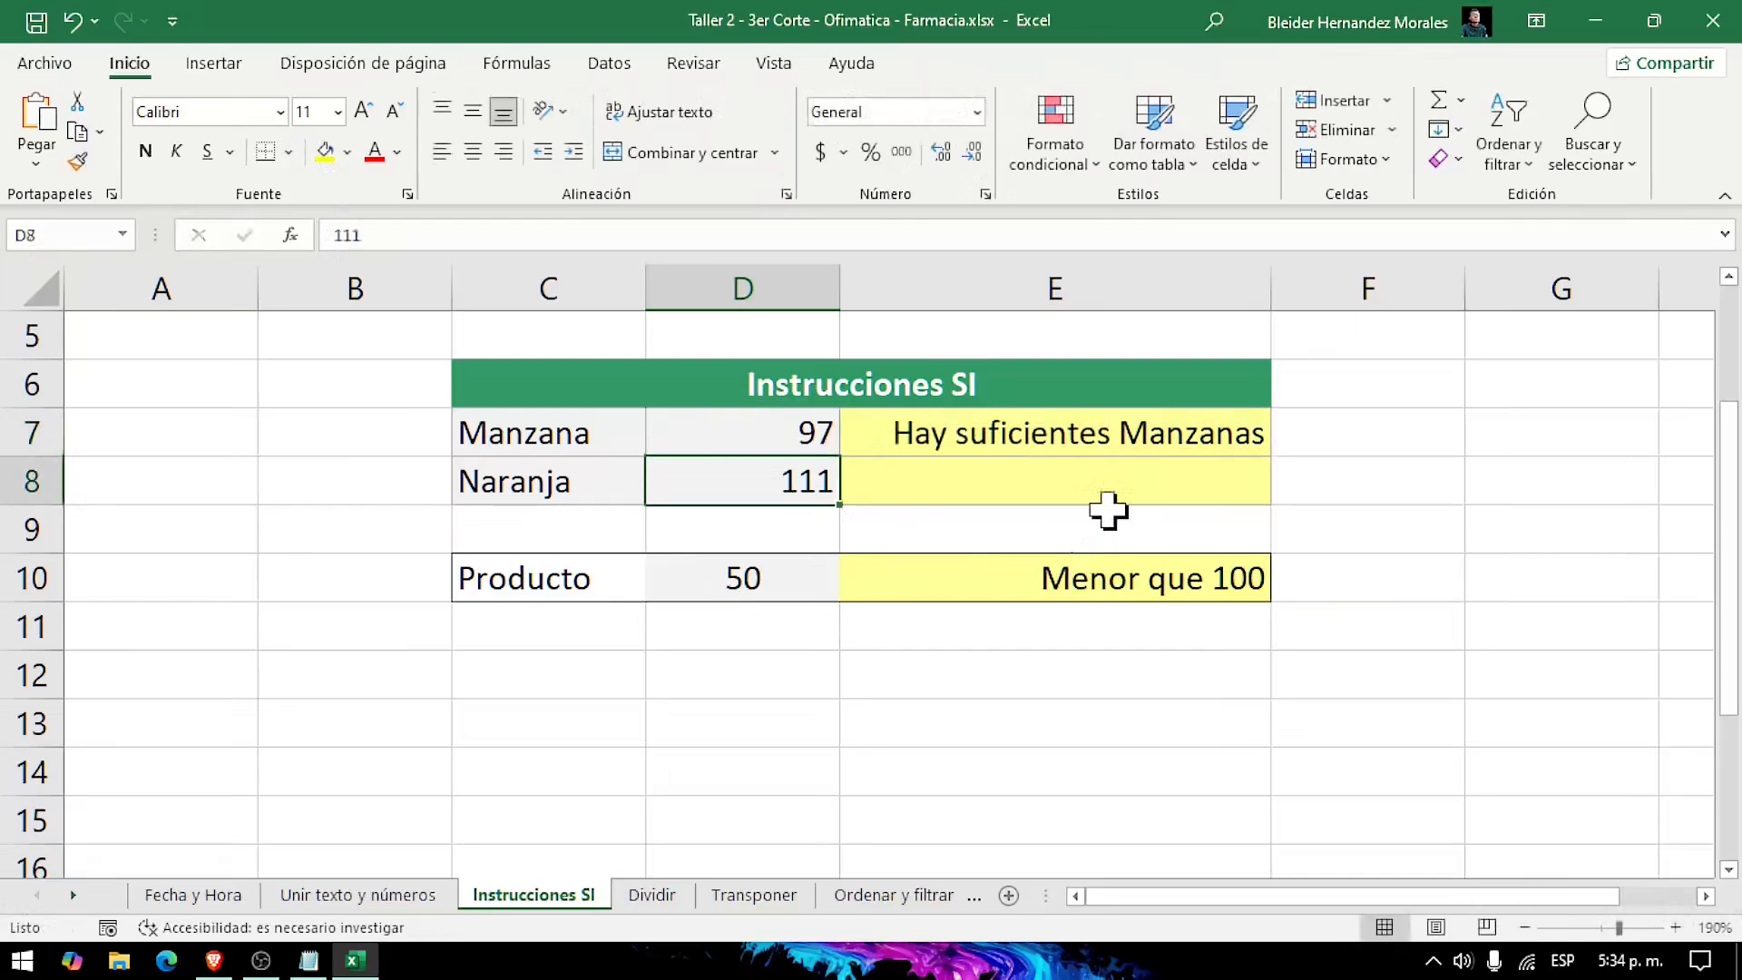
pyautogui.click(1114, 436)
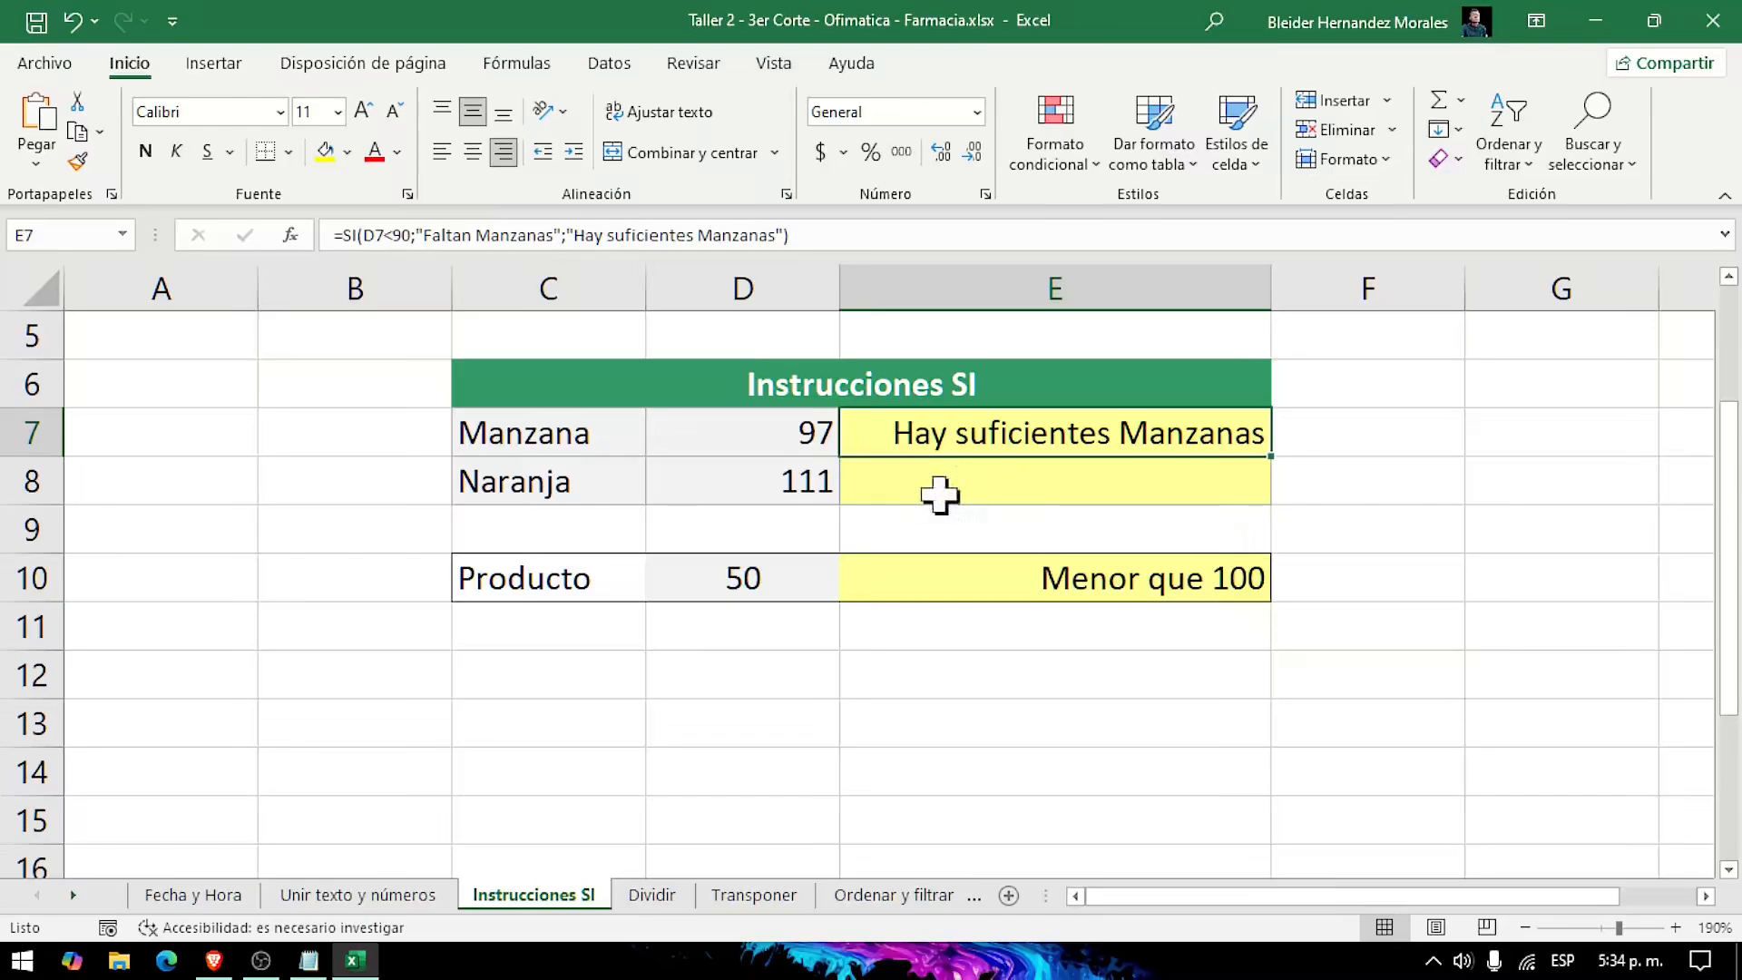
# Step: Set the Manzana quantity in D7 to 350 and review both outcome texts in the E7 formula
pyautogui.click(799, 430)
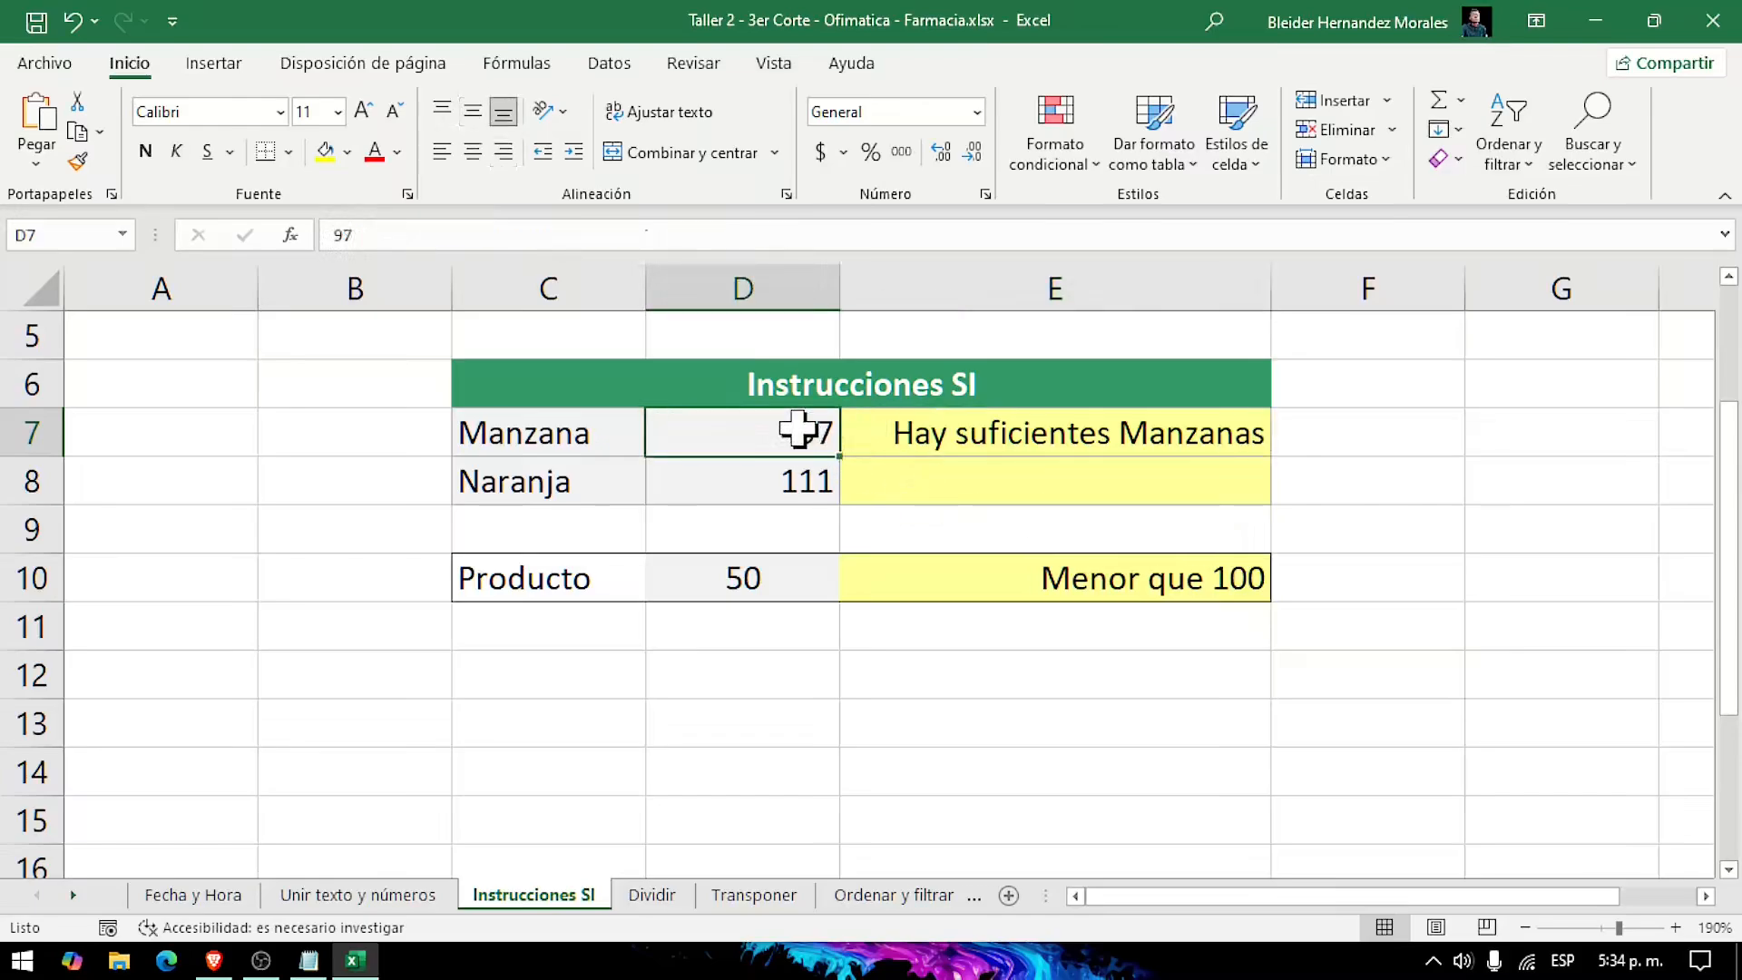
pyautogui.write('350')
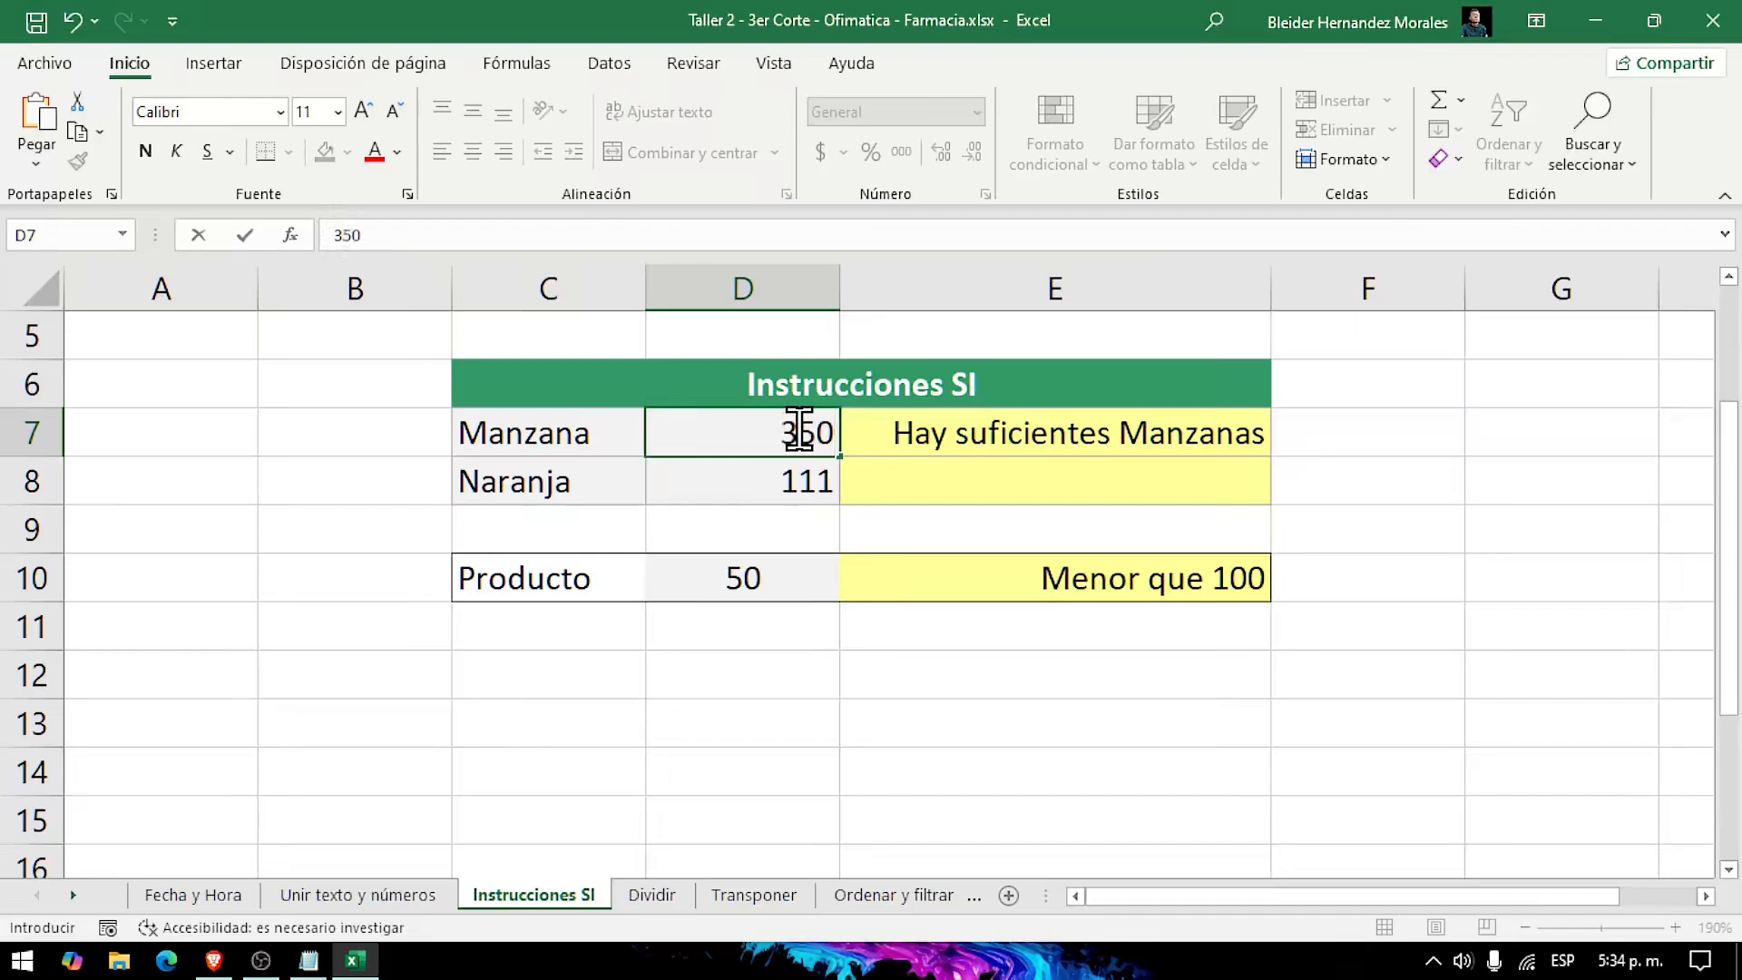
pyautogui.press('Return')
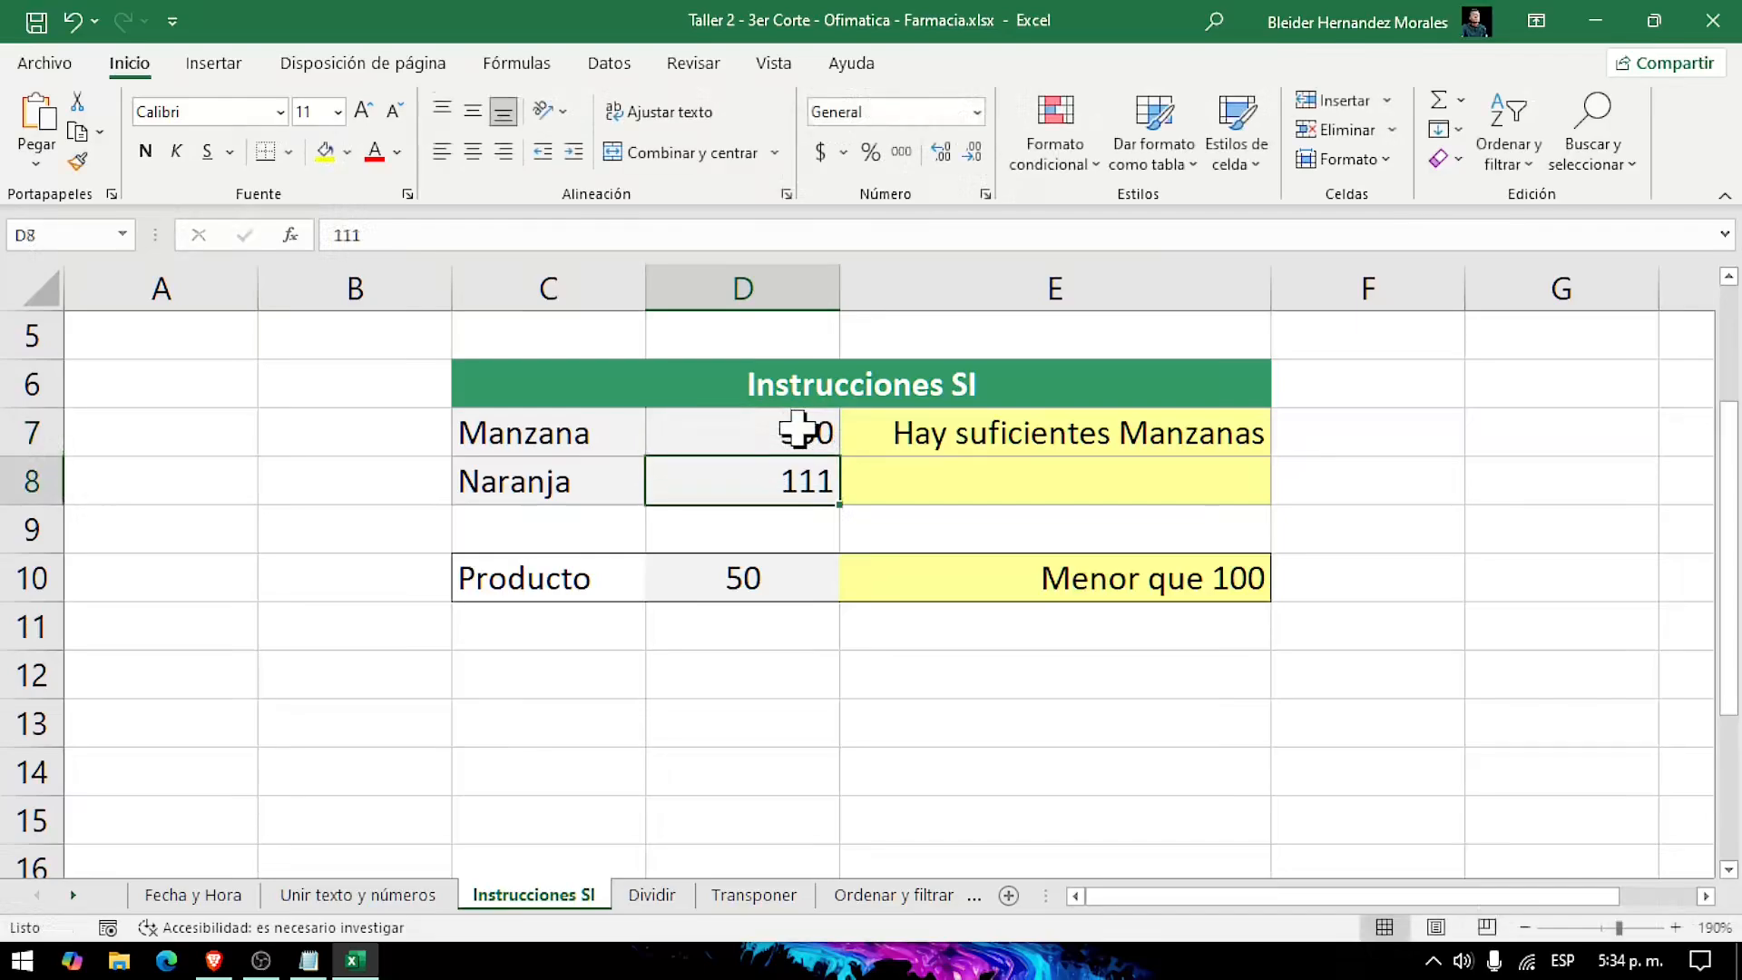
pyautogui.click(1140, 432)
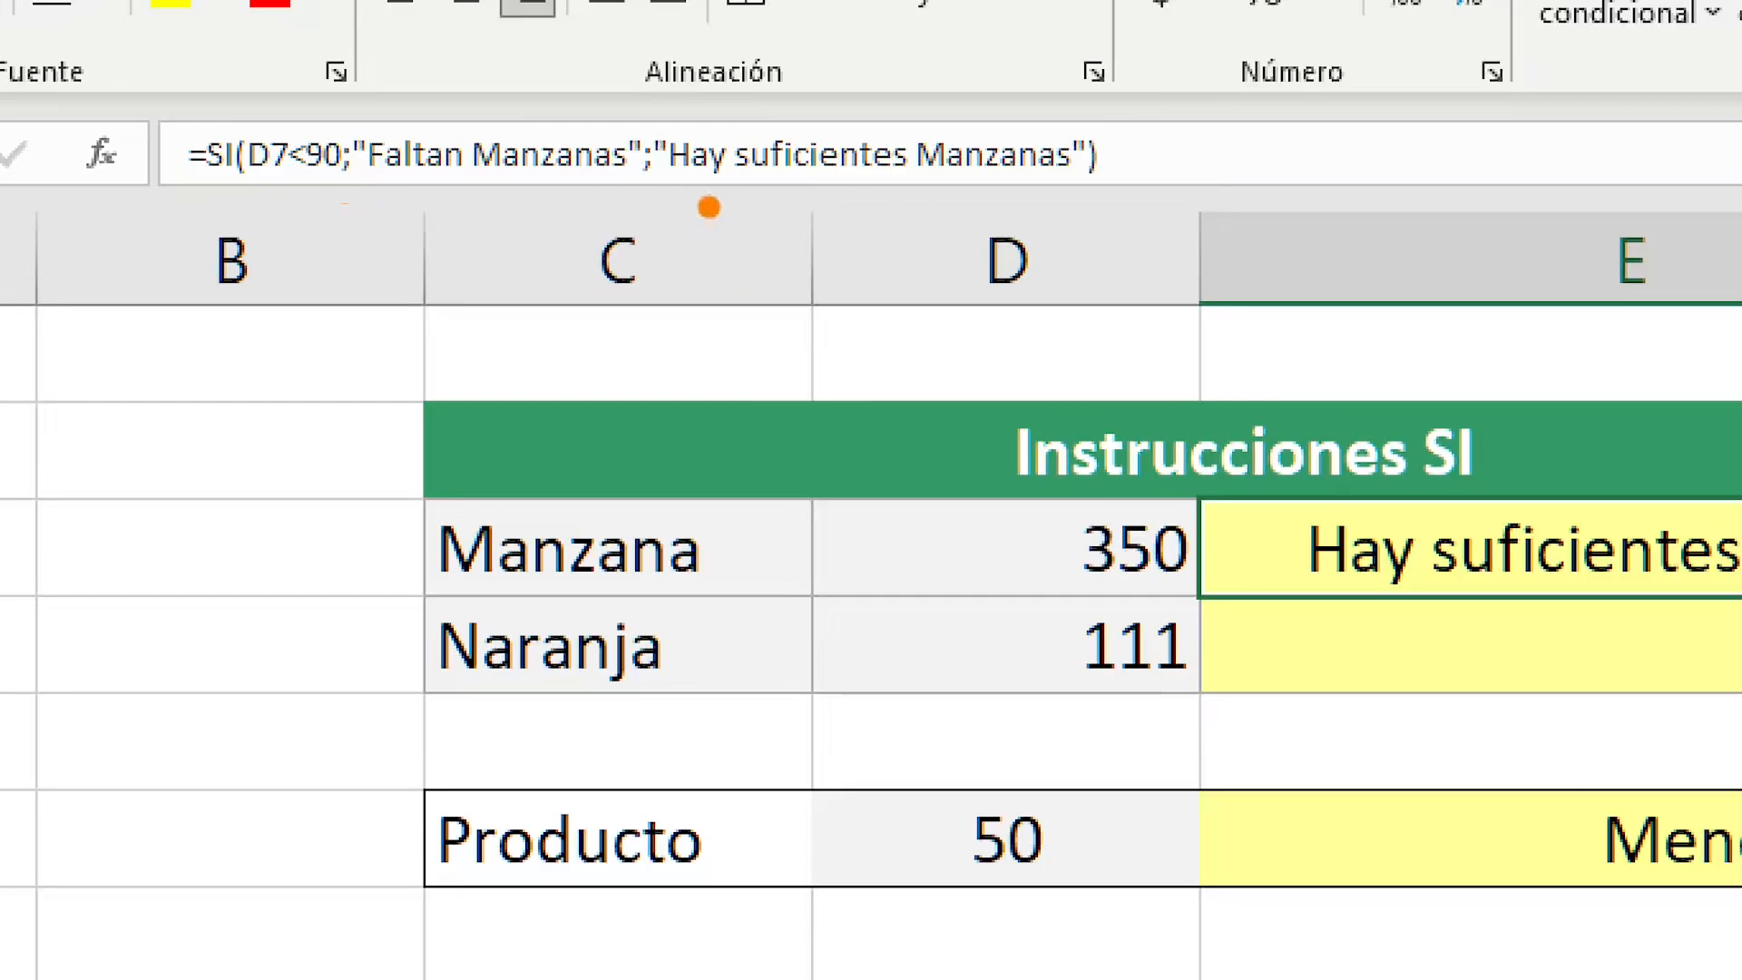
pyautogui.moveTo(669, 190); pyautogui.dragTo(1101, 189)
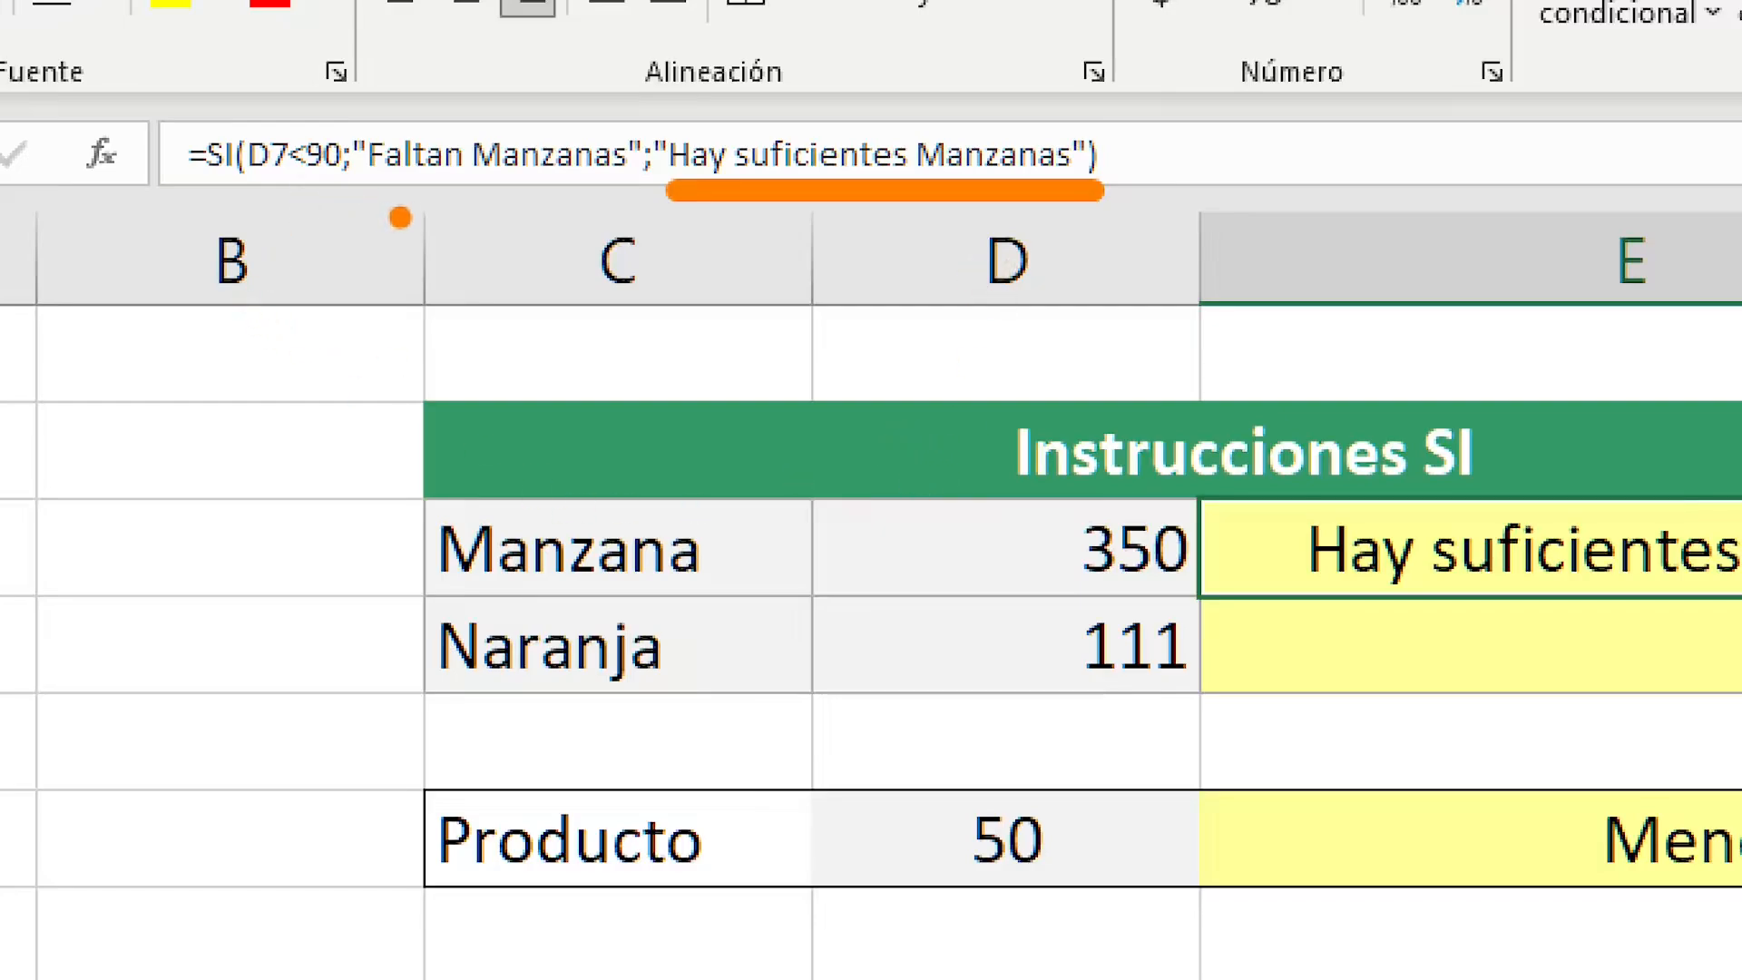
pyautogui.moveTo(357, 193); pyautogui.dragTo(648, 190)
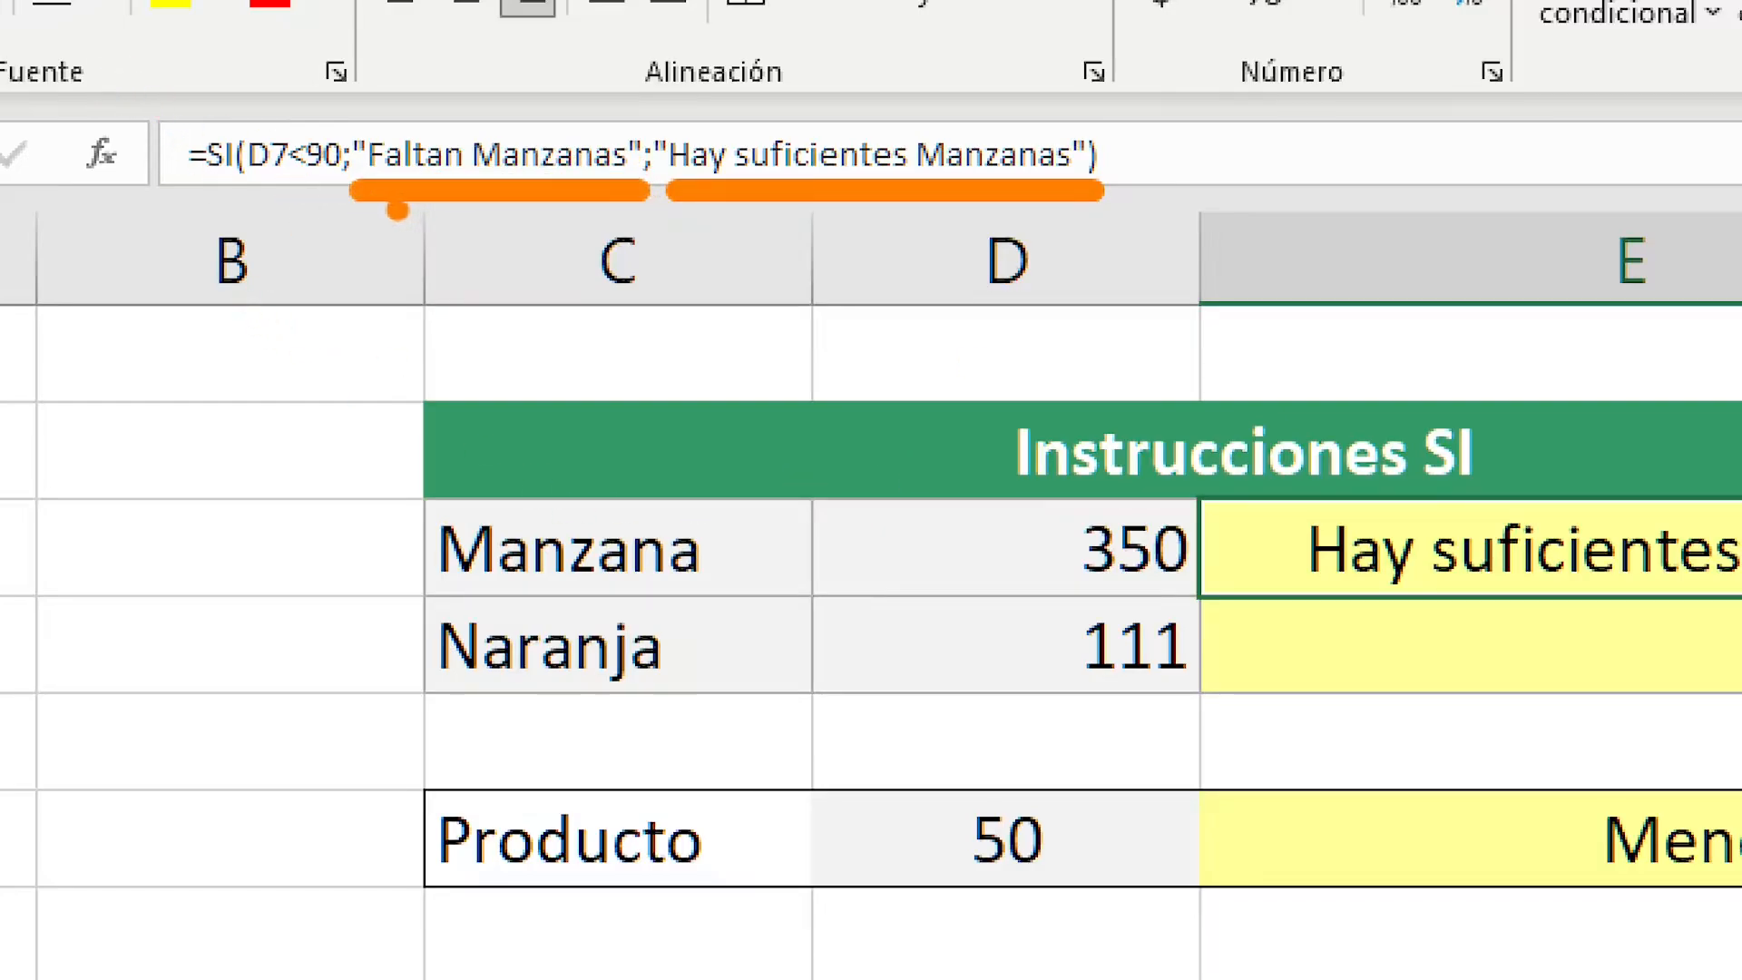
pyautogui.press('Escape')
pyautogui.click(795, 445)
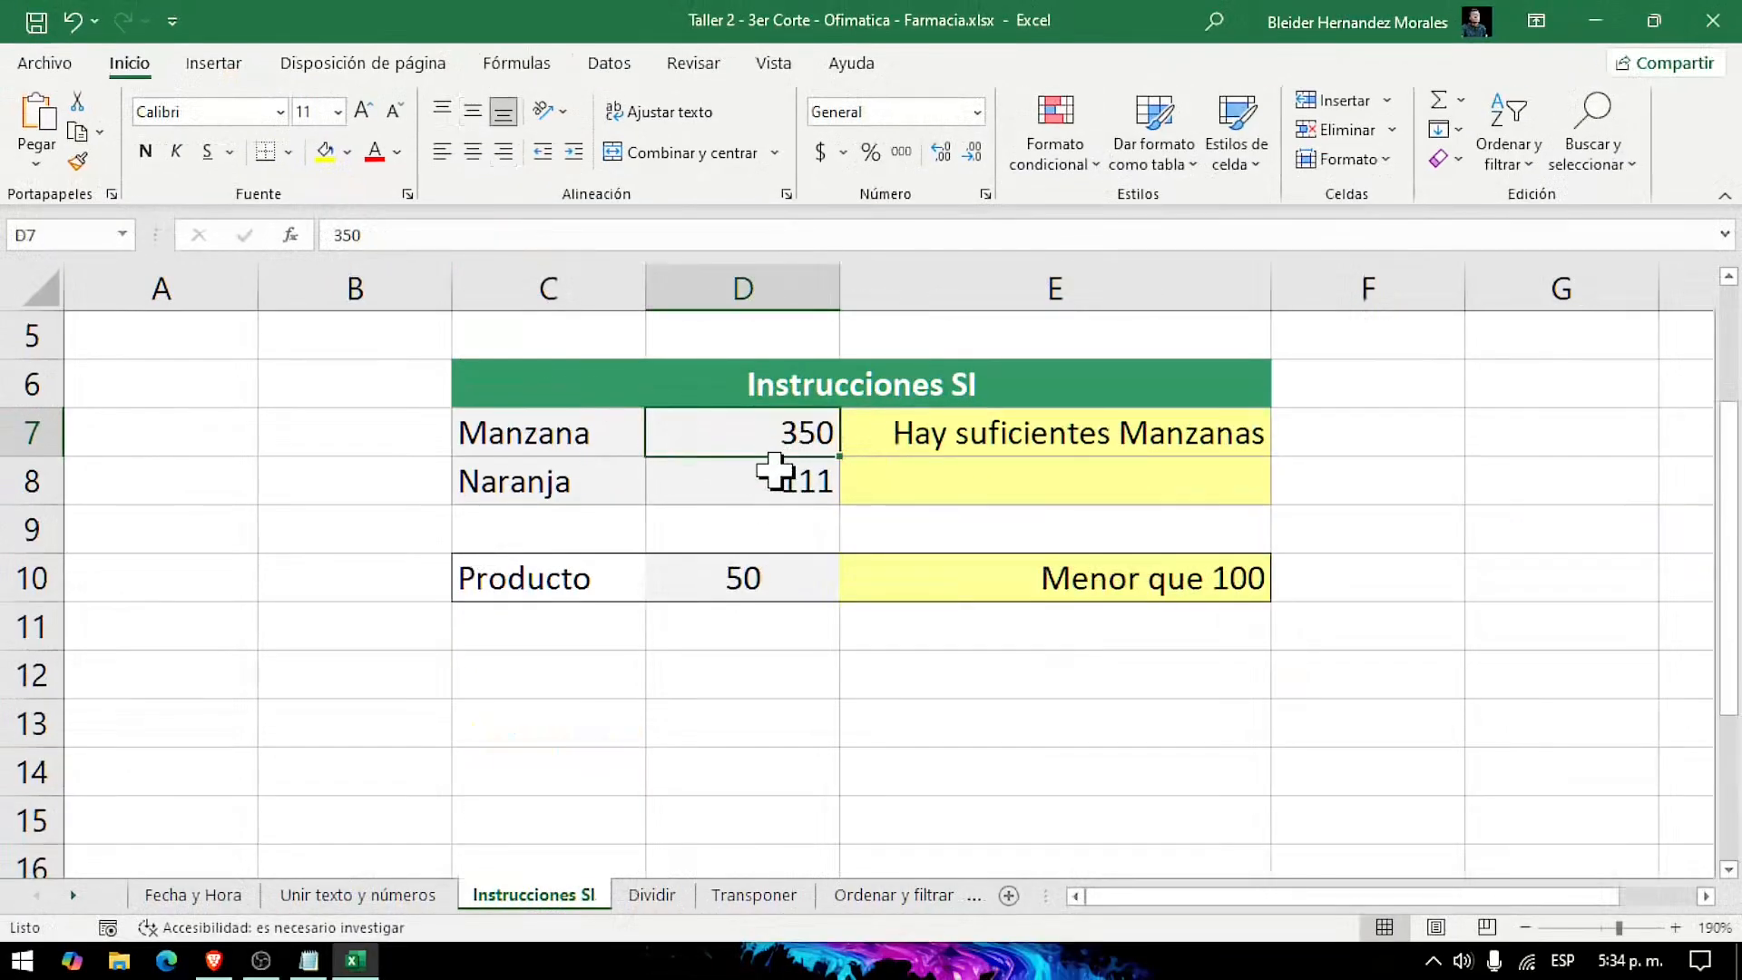
# Step: Test the E7 formula by setting the Manzana quantity in D7 to 89, and review the formula
pyautogui.write('89')
pyautogui.press('Return')
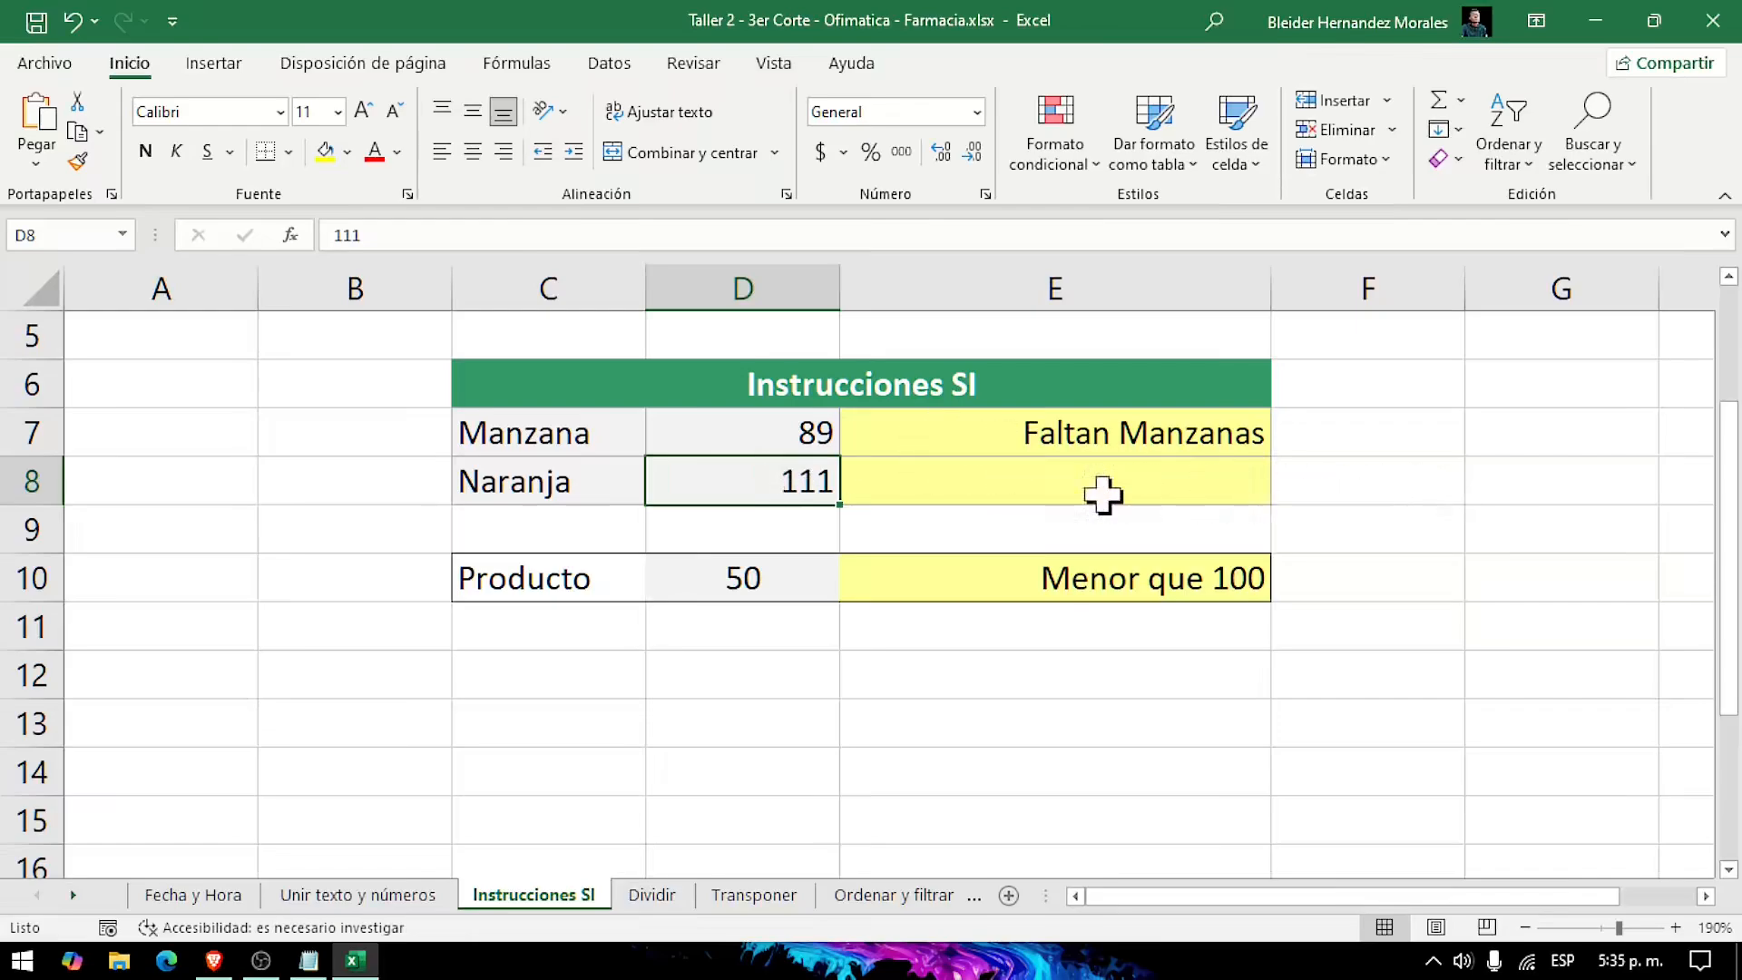
pyautogui.click(1038, 436)
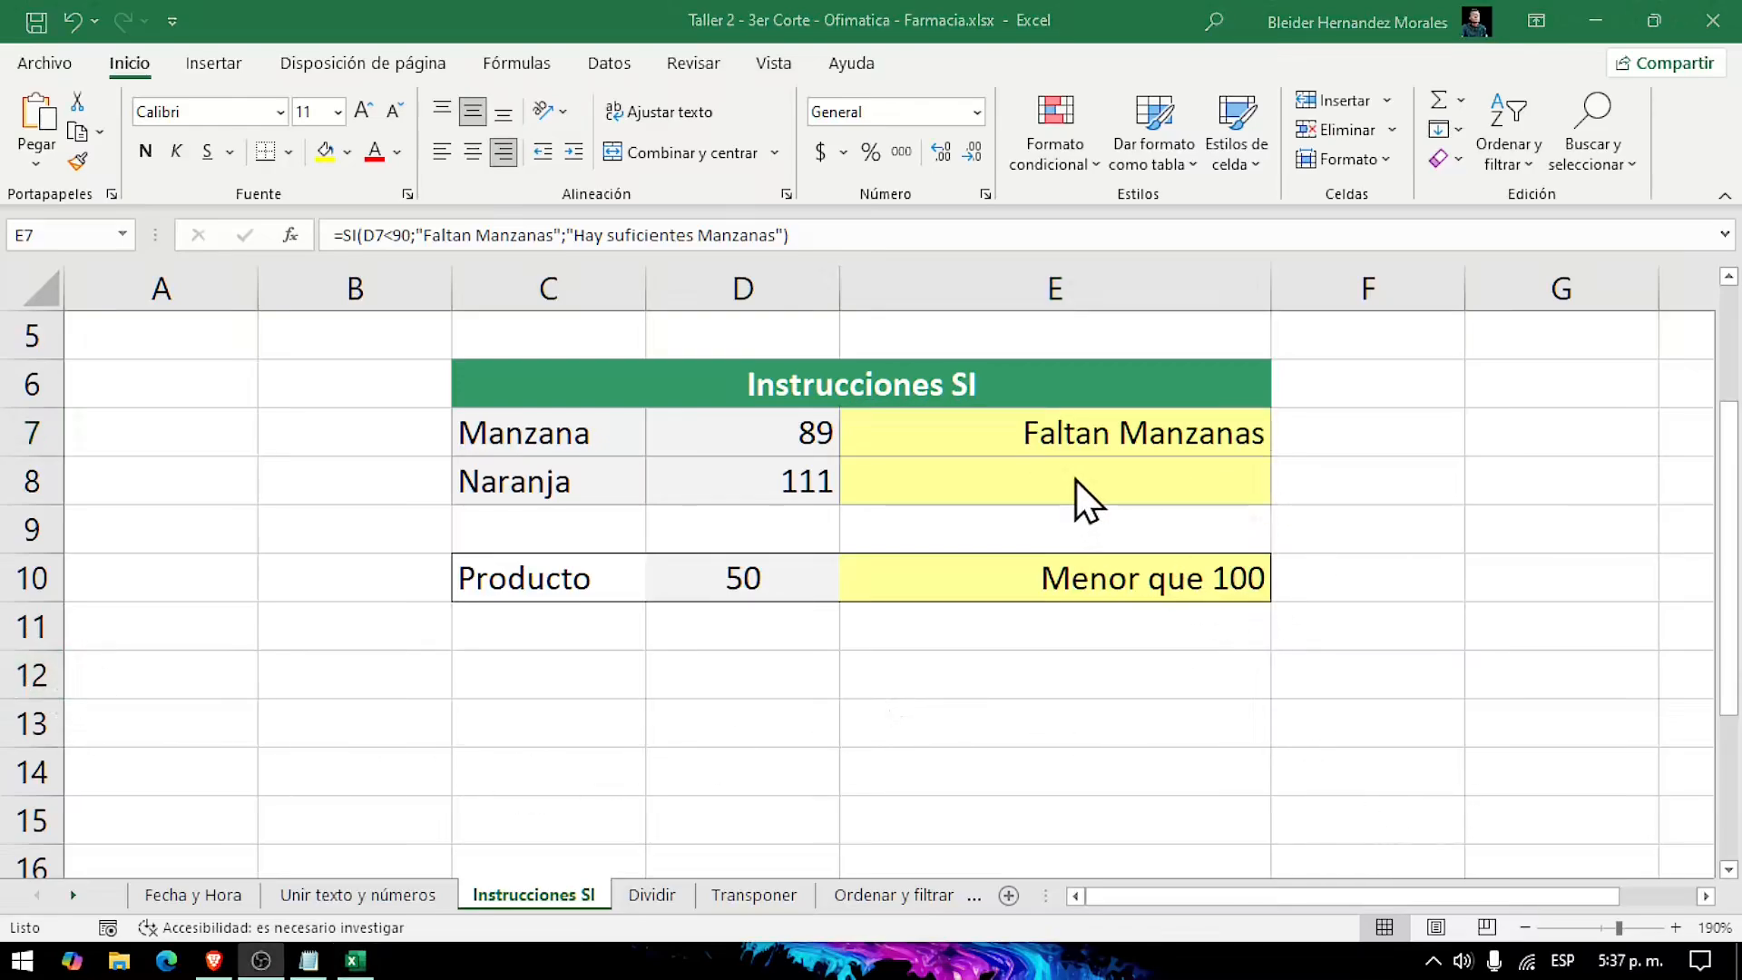
# Step: Start an SI formula in E8 for Naranja with the logical test D8<100
pyautogui.click(999, 488)
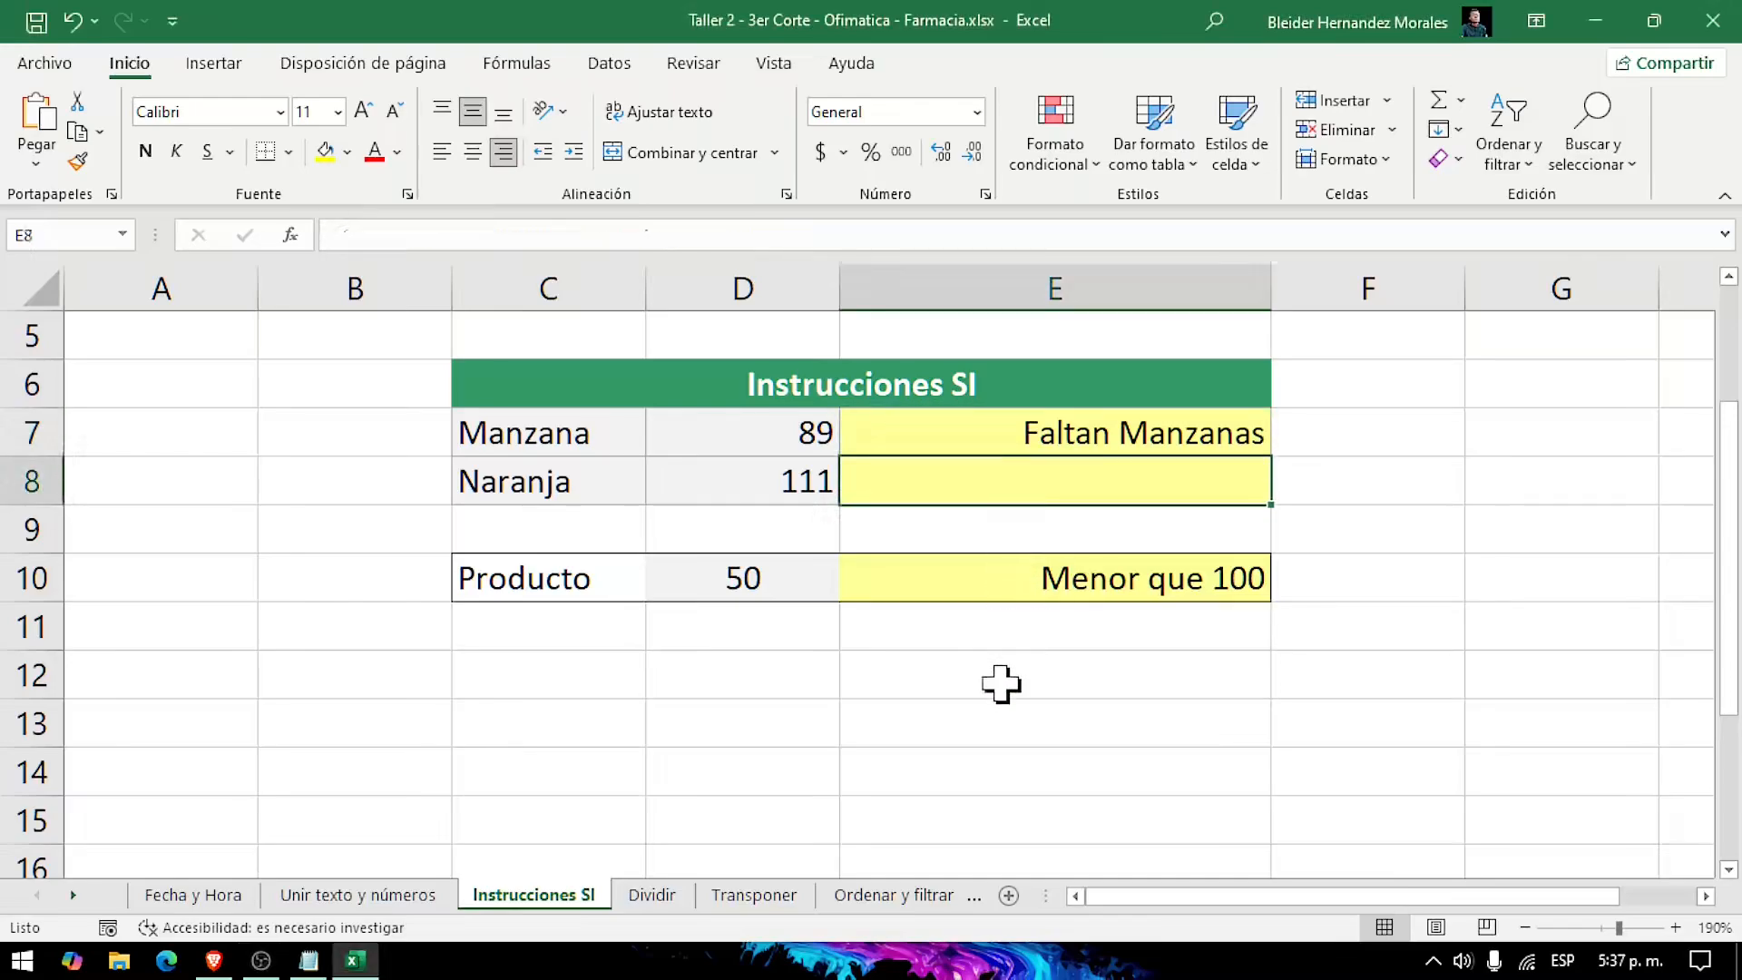
pyautogui.write('=s')
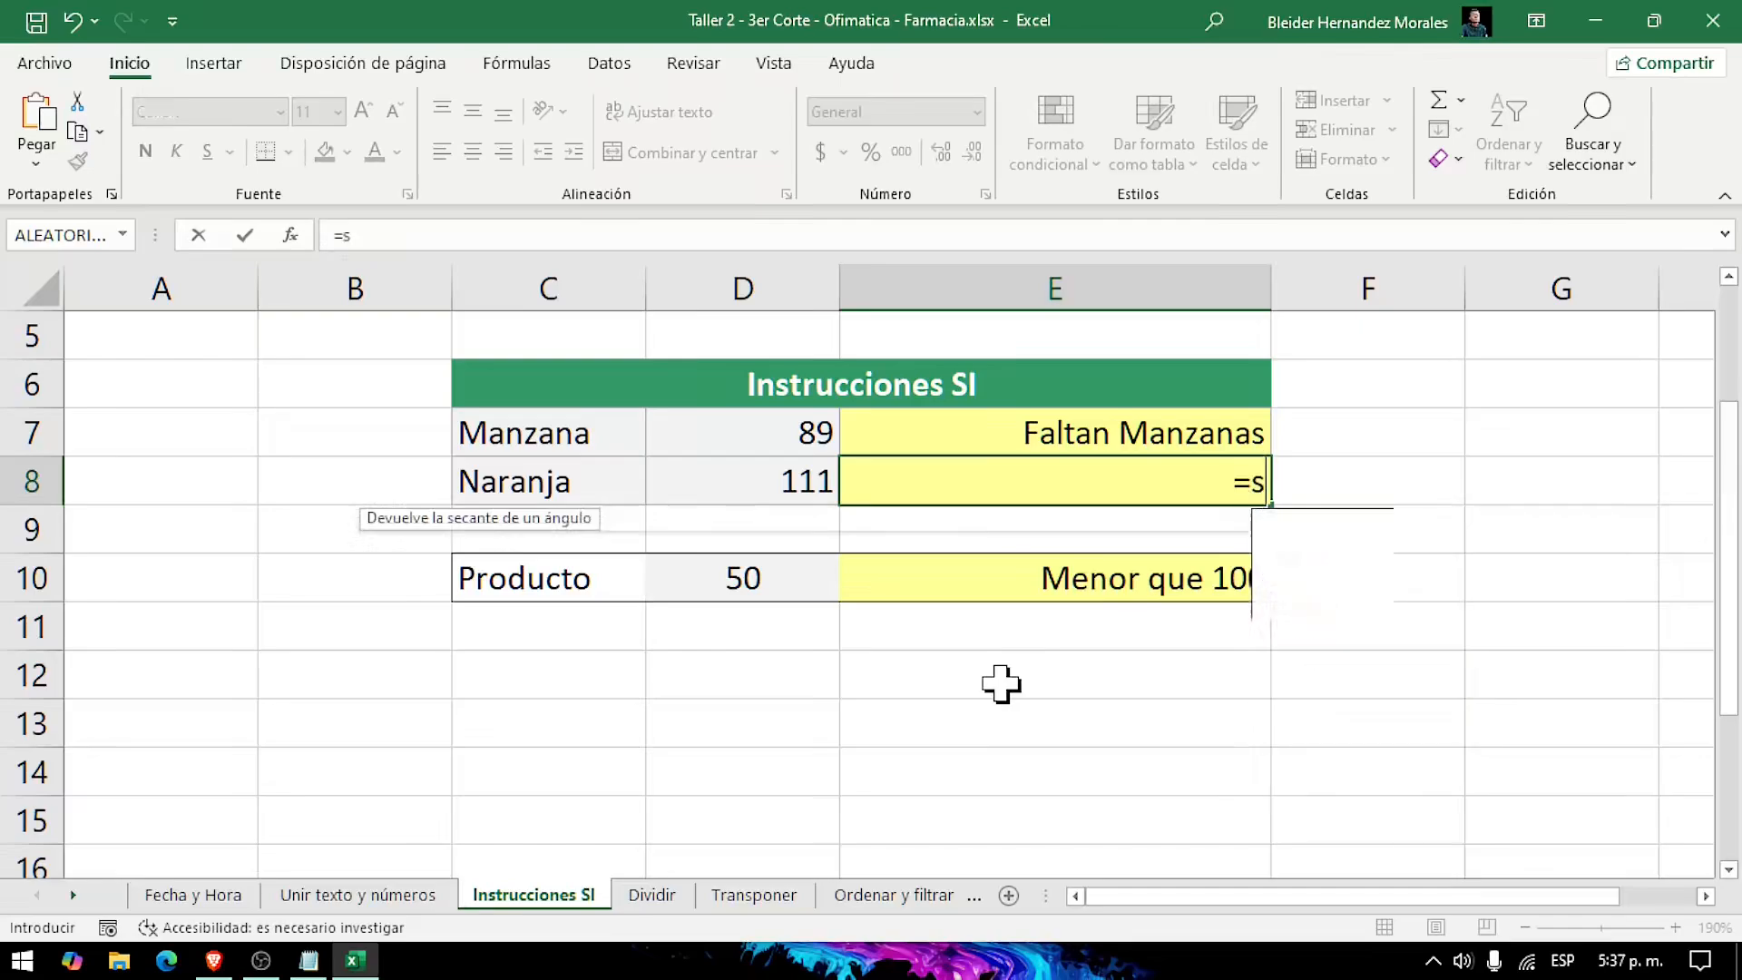
pyautogui.write('i')
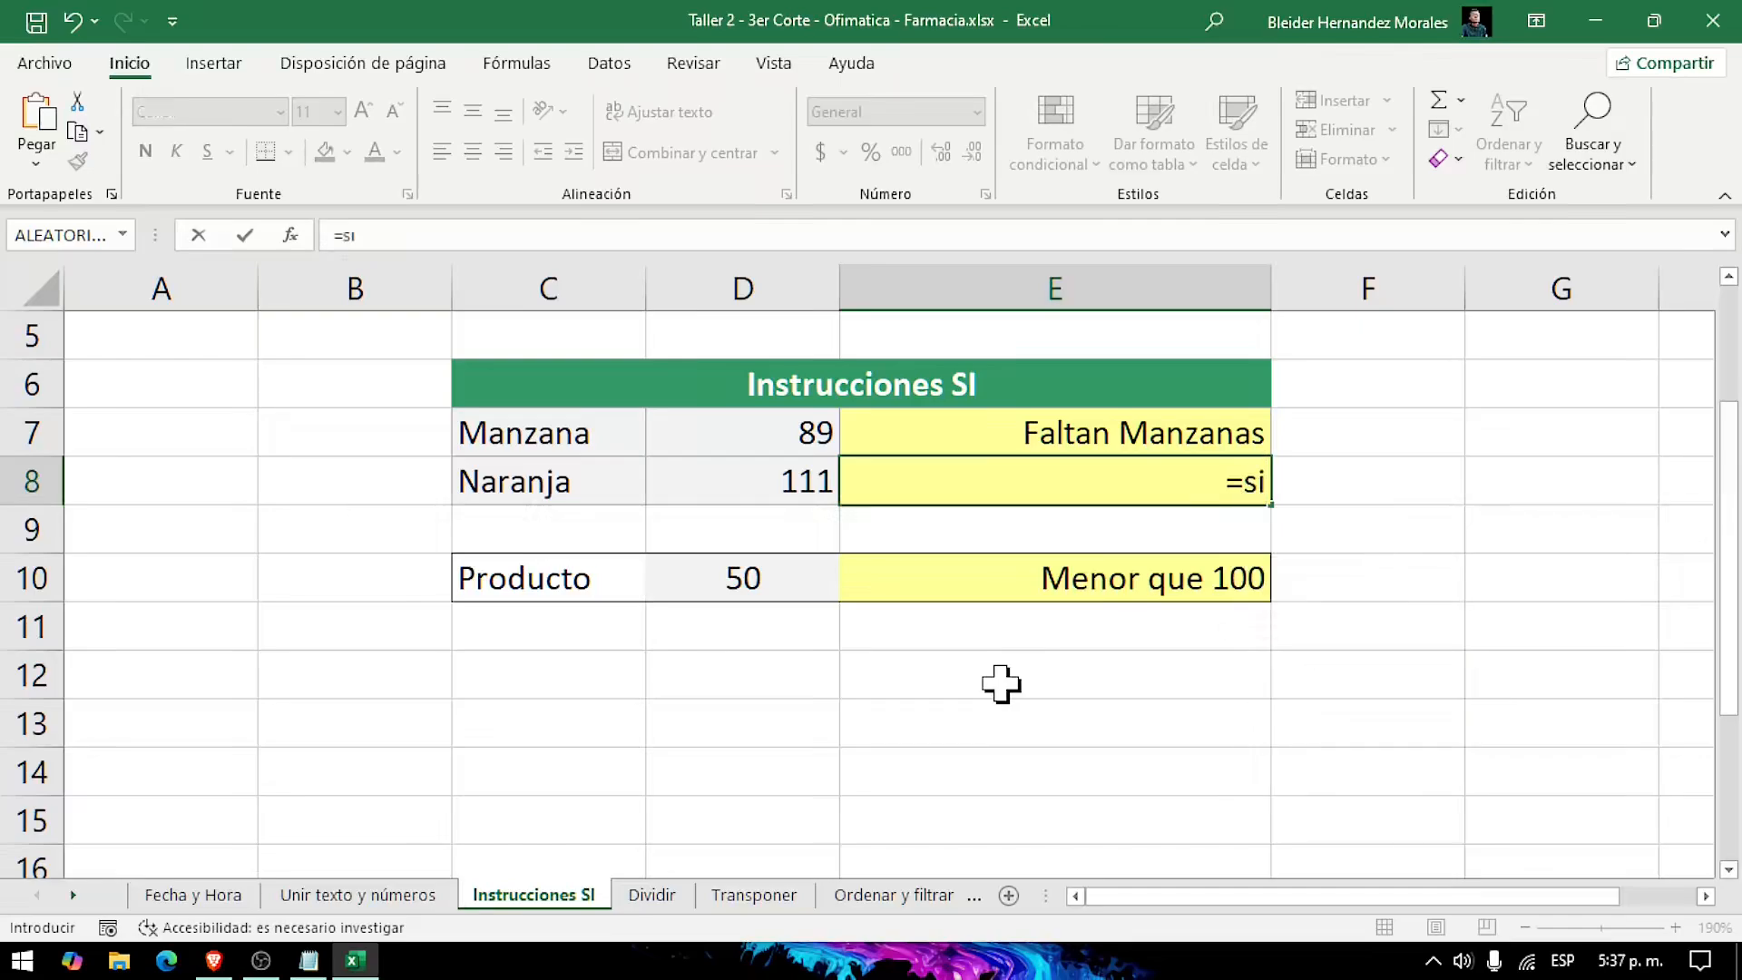
pyautogui.write('(')
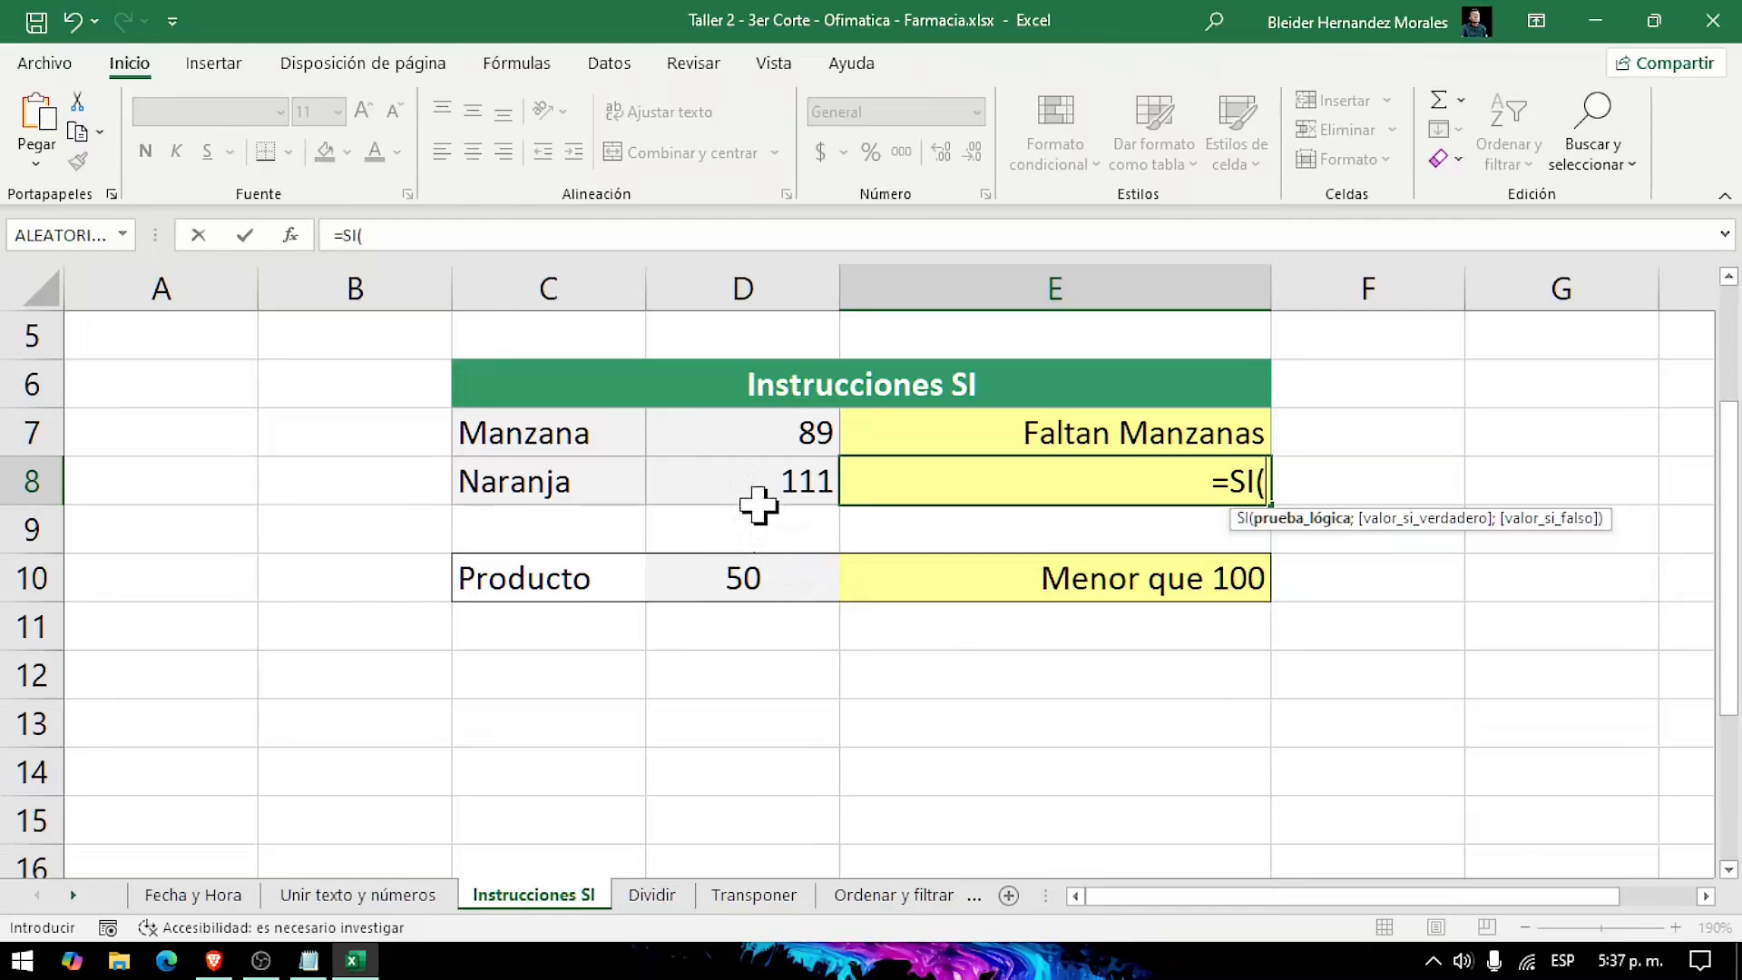
pyautogui.click(730, 492)
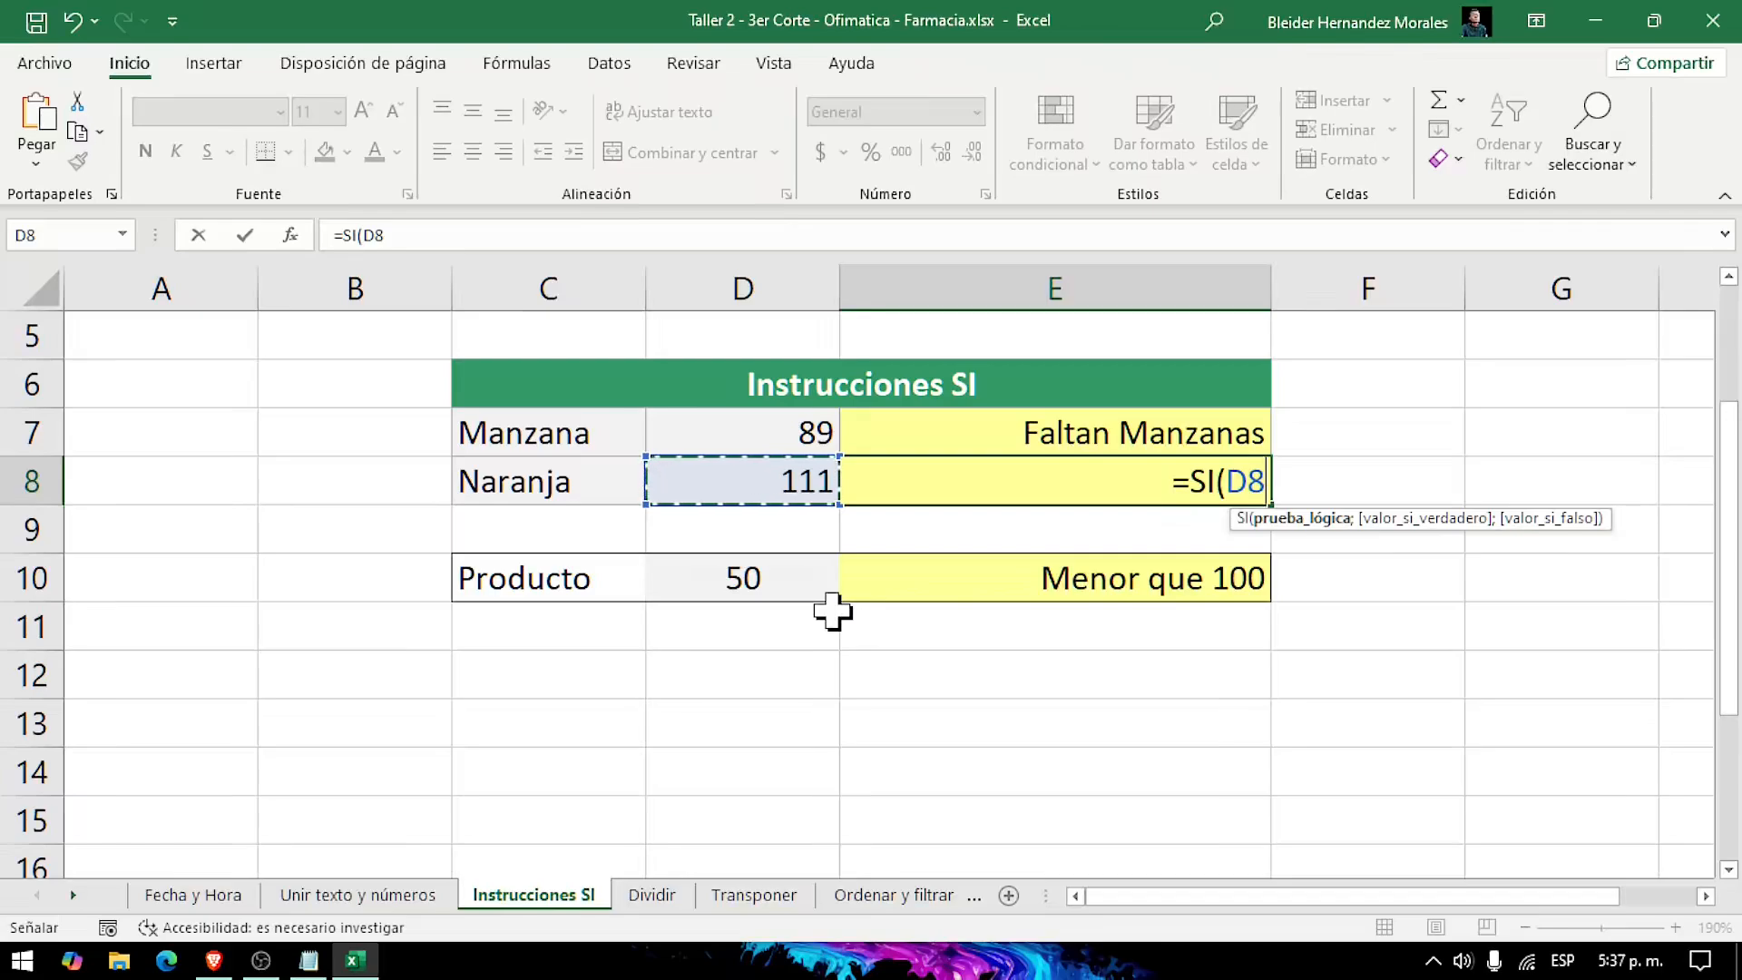
pyautogui.write('<')
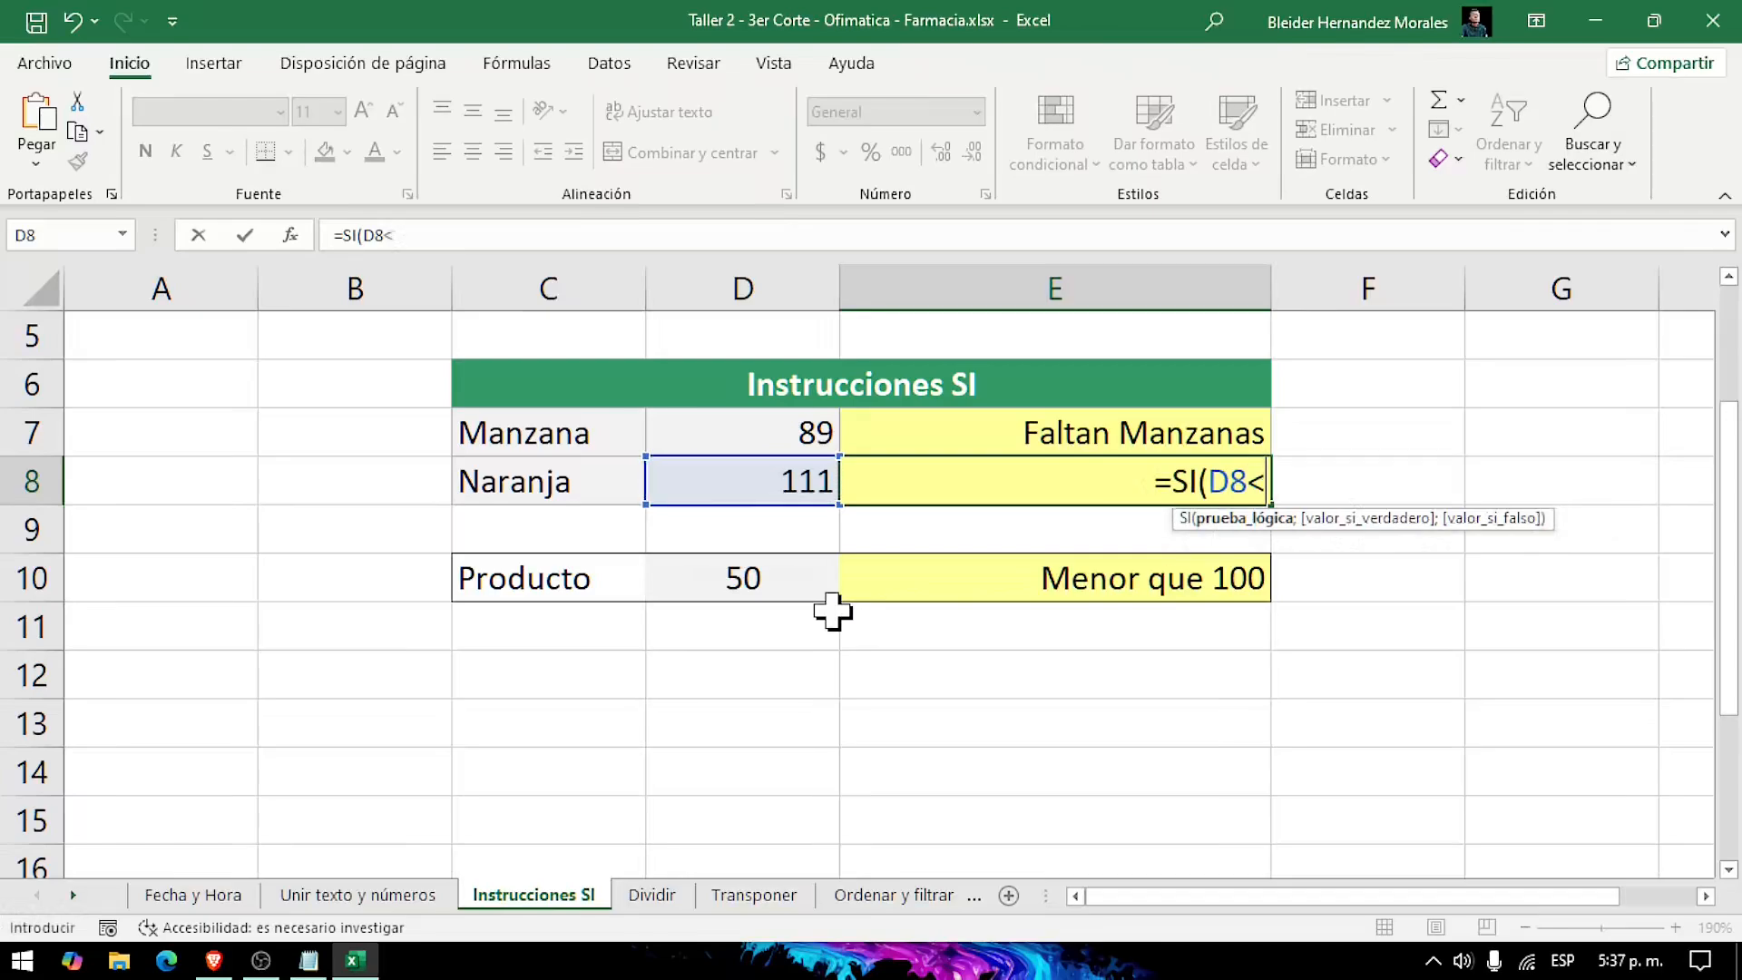
pyautogui.write('100')
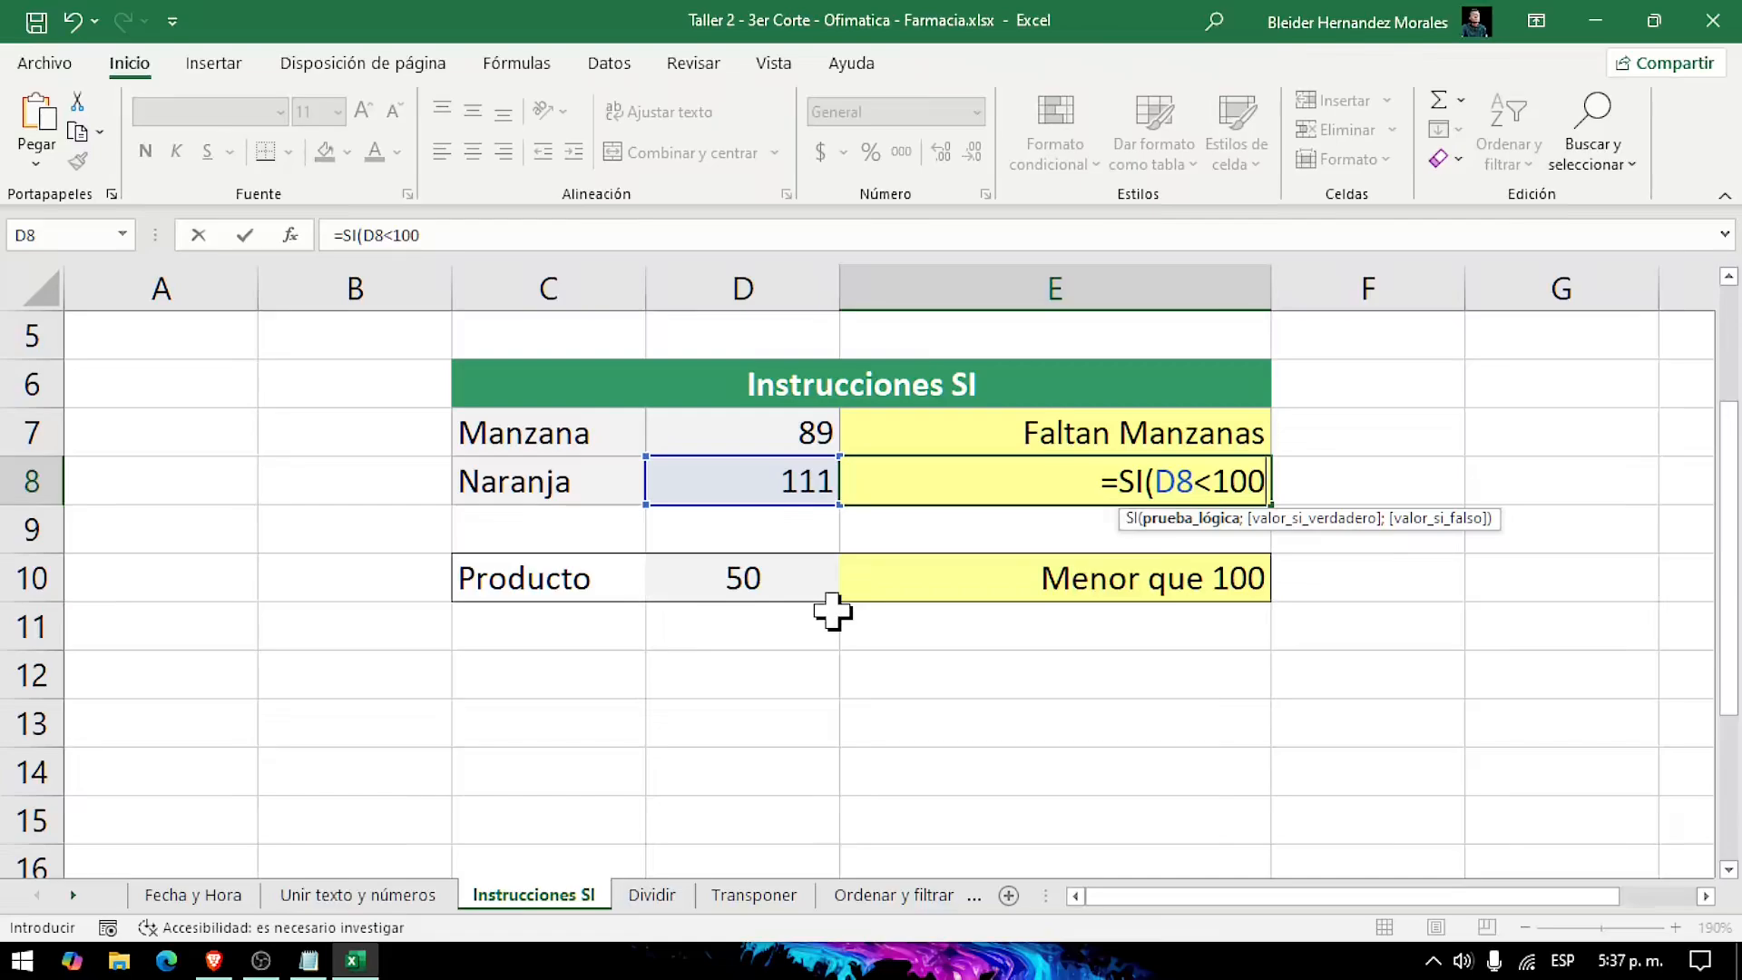
pyautogui.write(';')
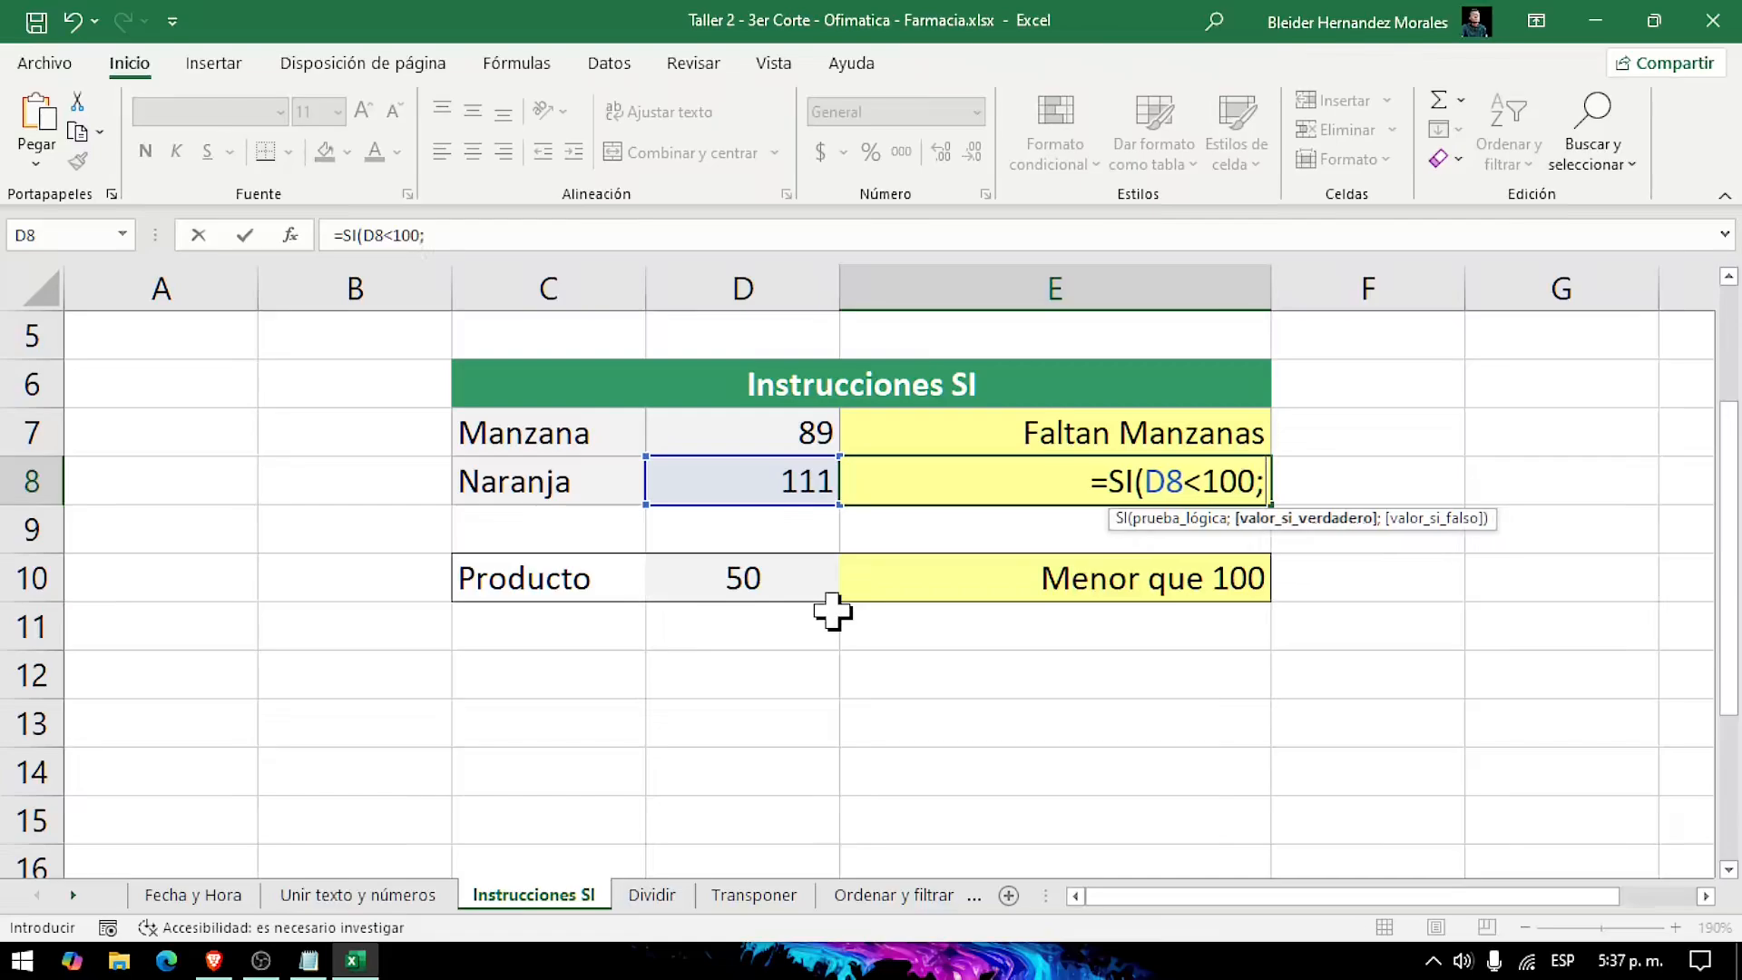
pyautogui.write('"')
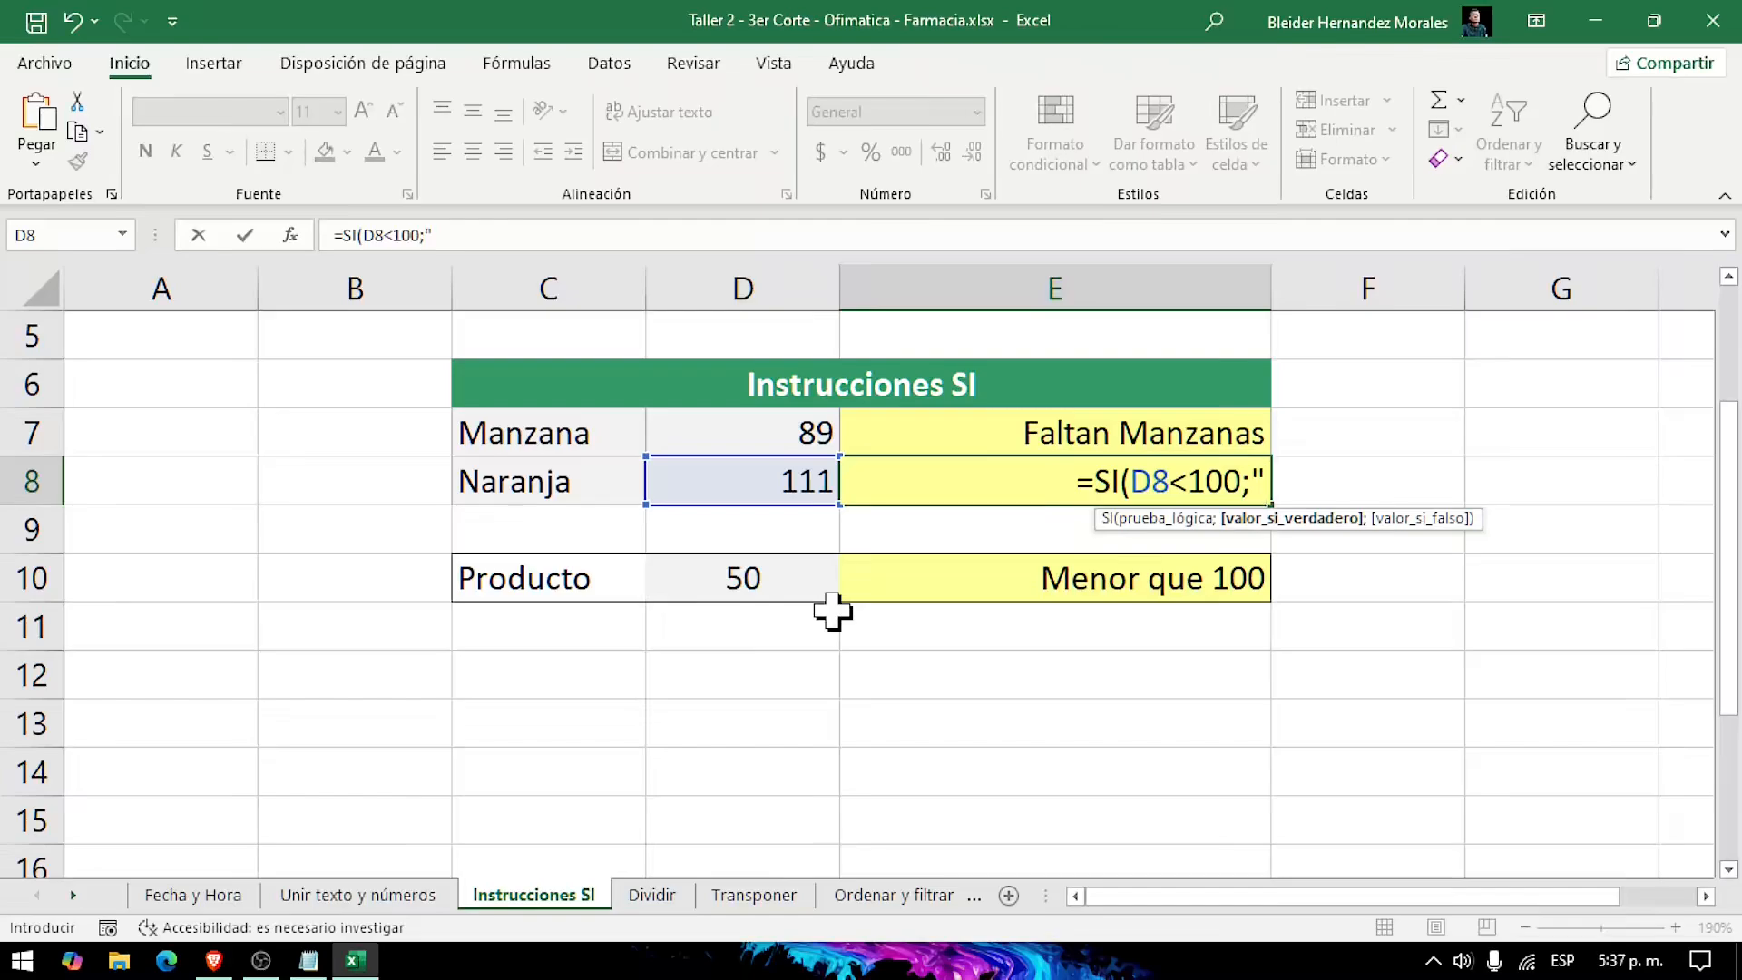
pyautogui.write('Suficientes e')
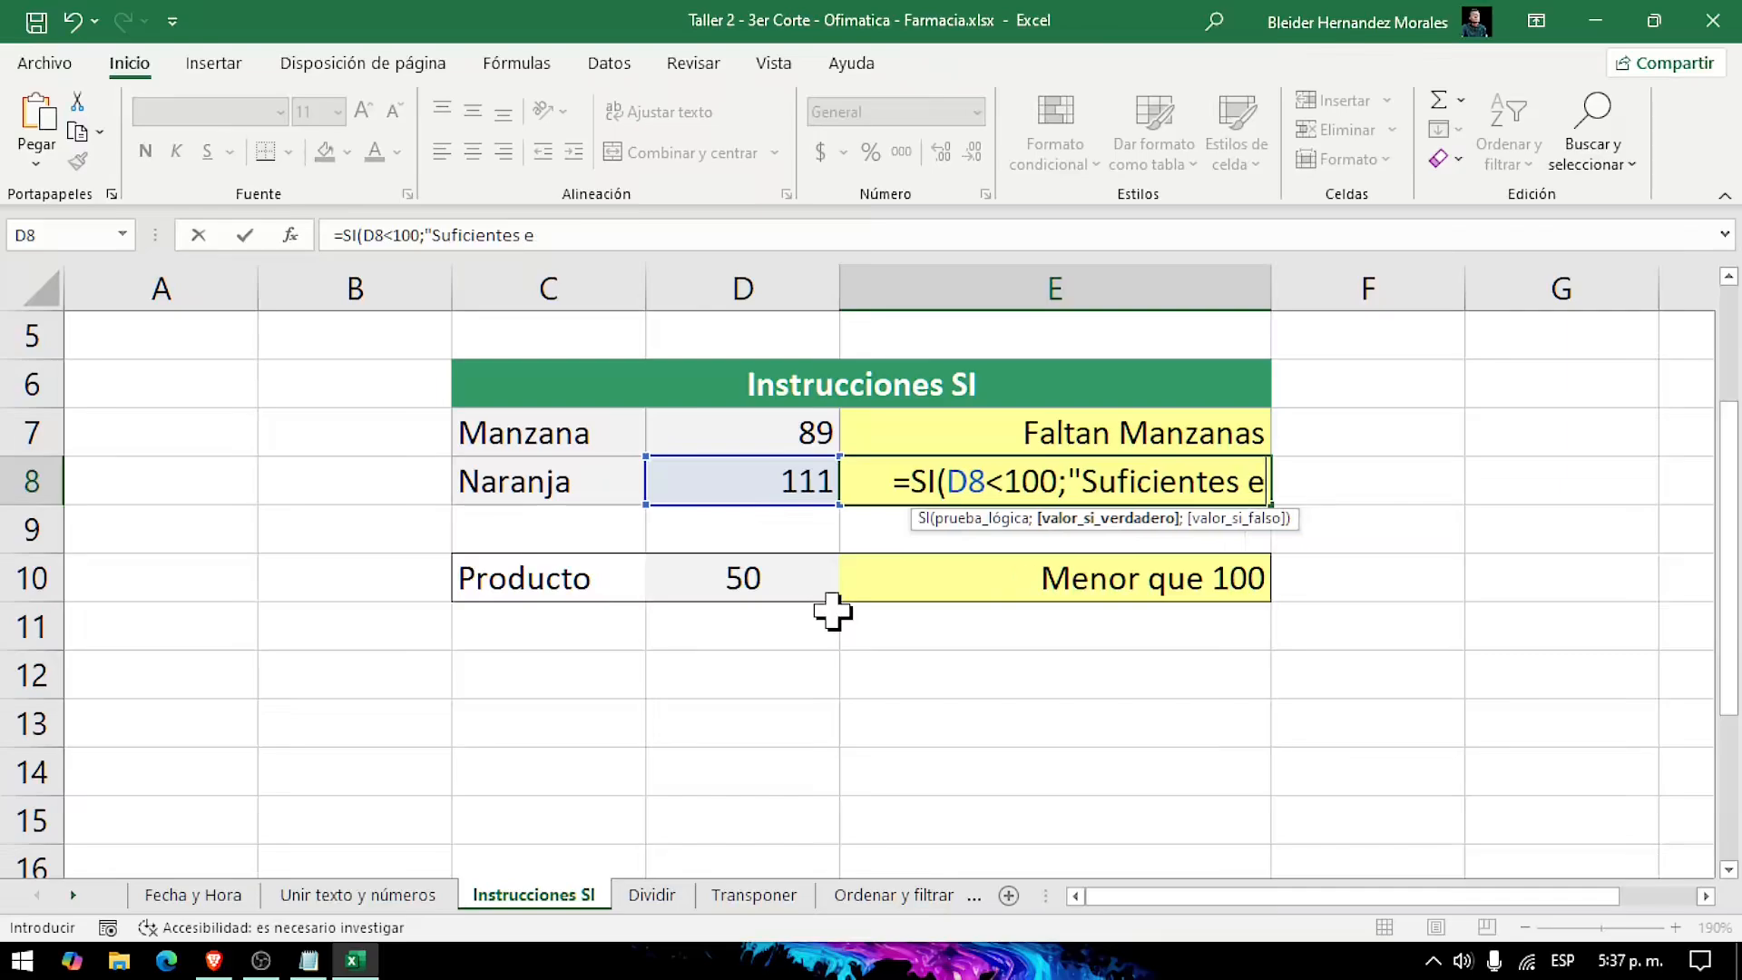
pyautogui.write('n Stock')
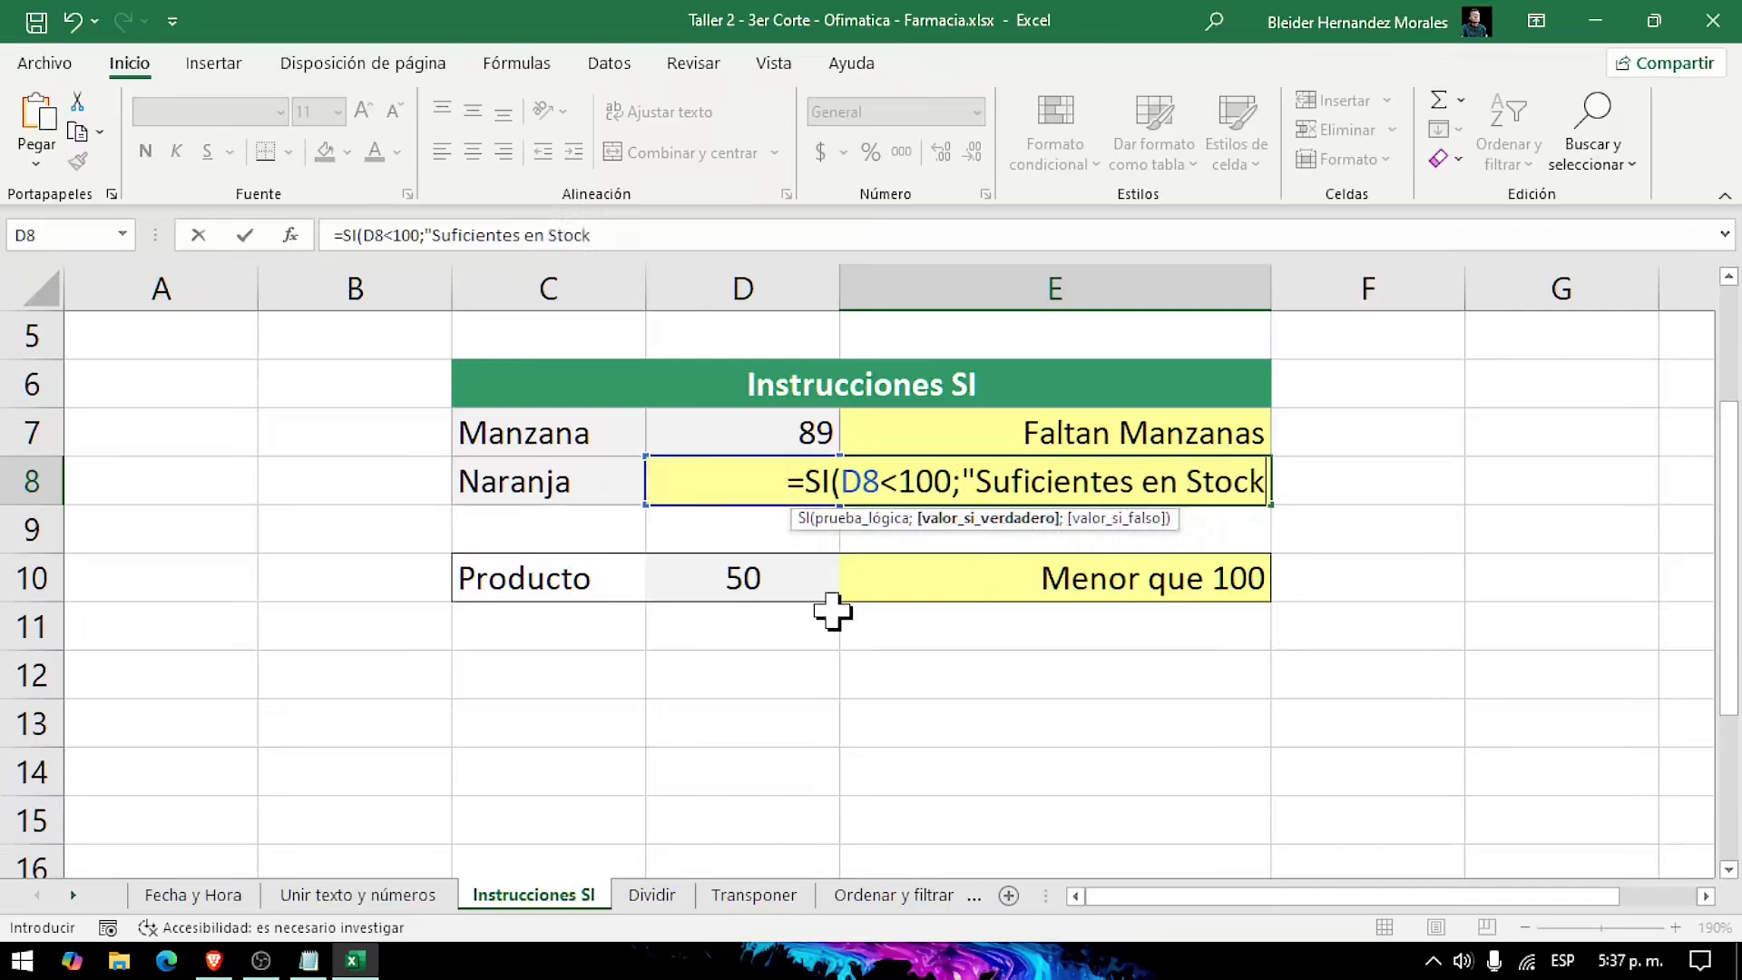
pyautogui.write('";')
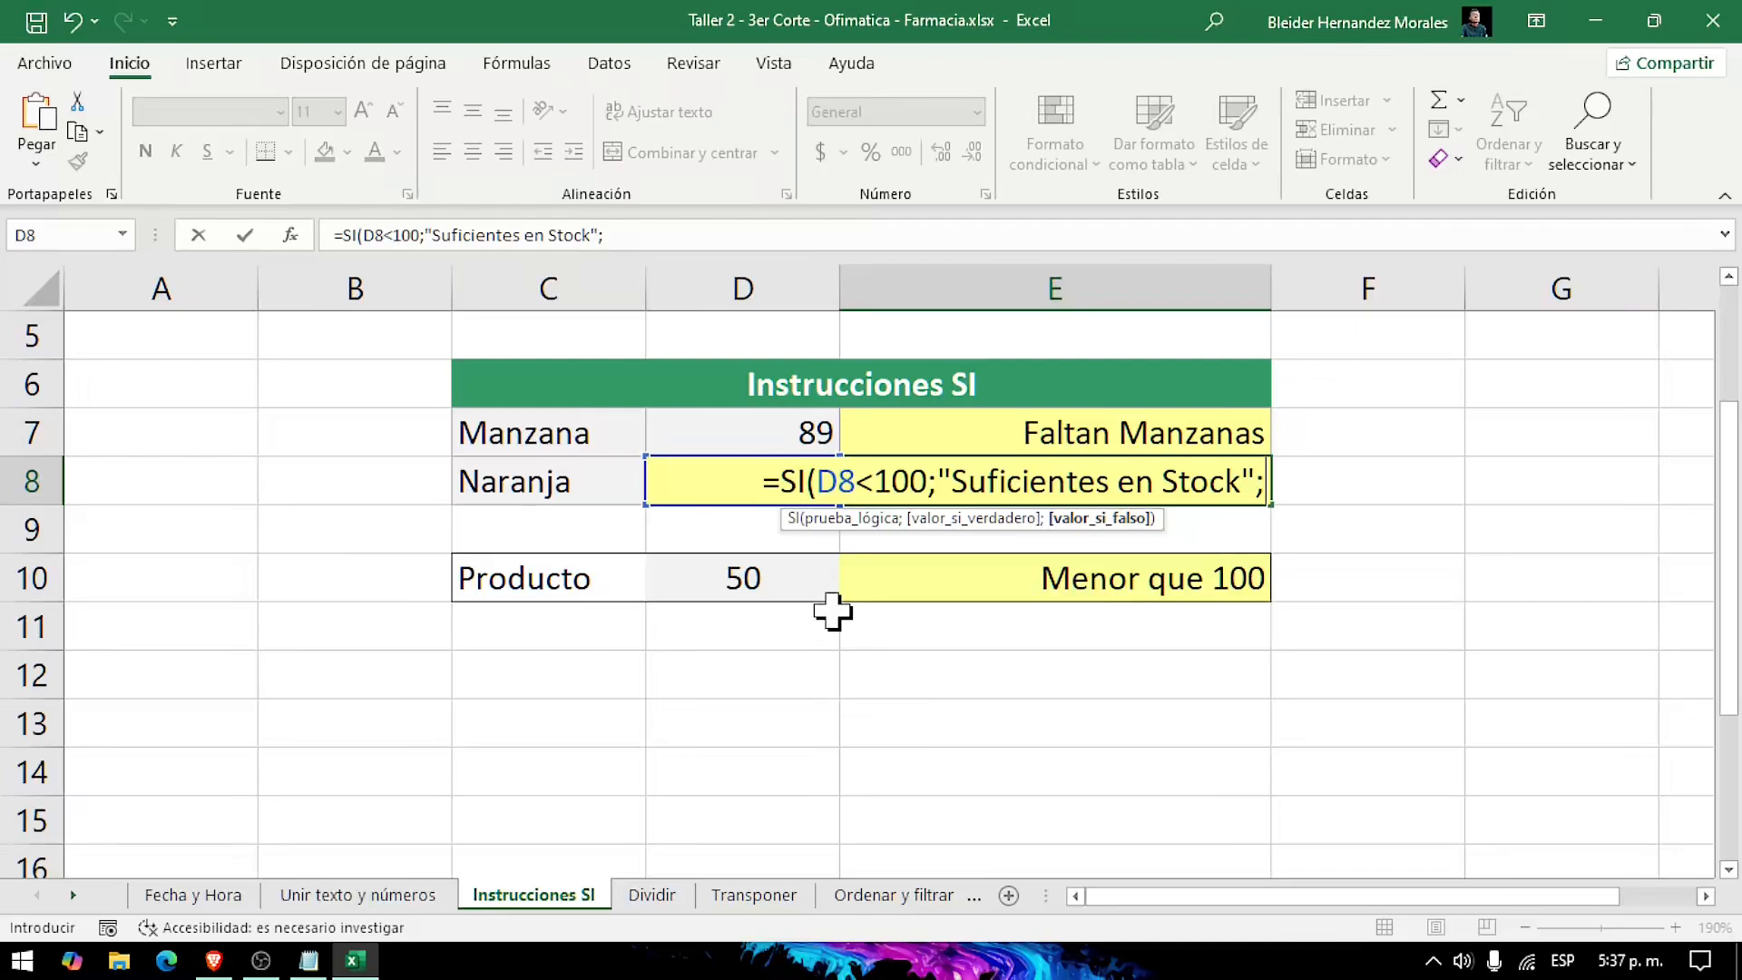
pyautogui.write('"')
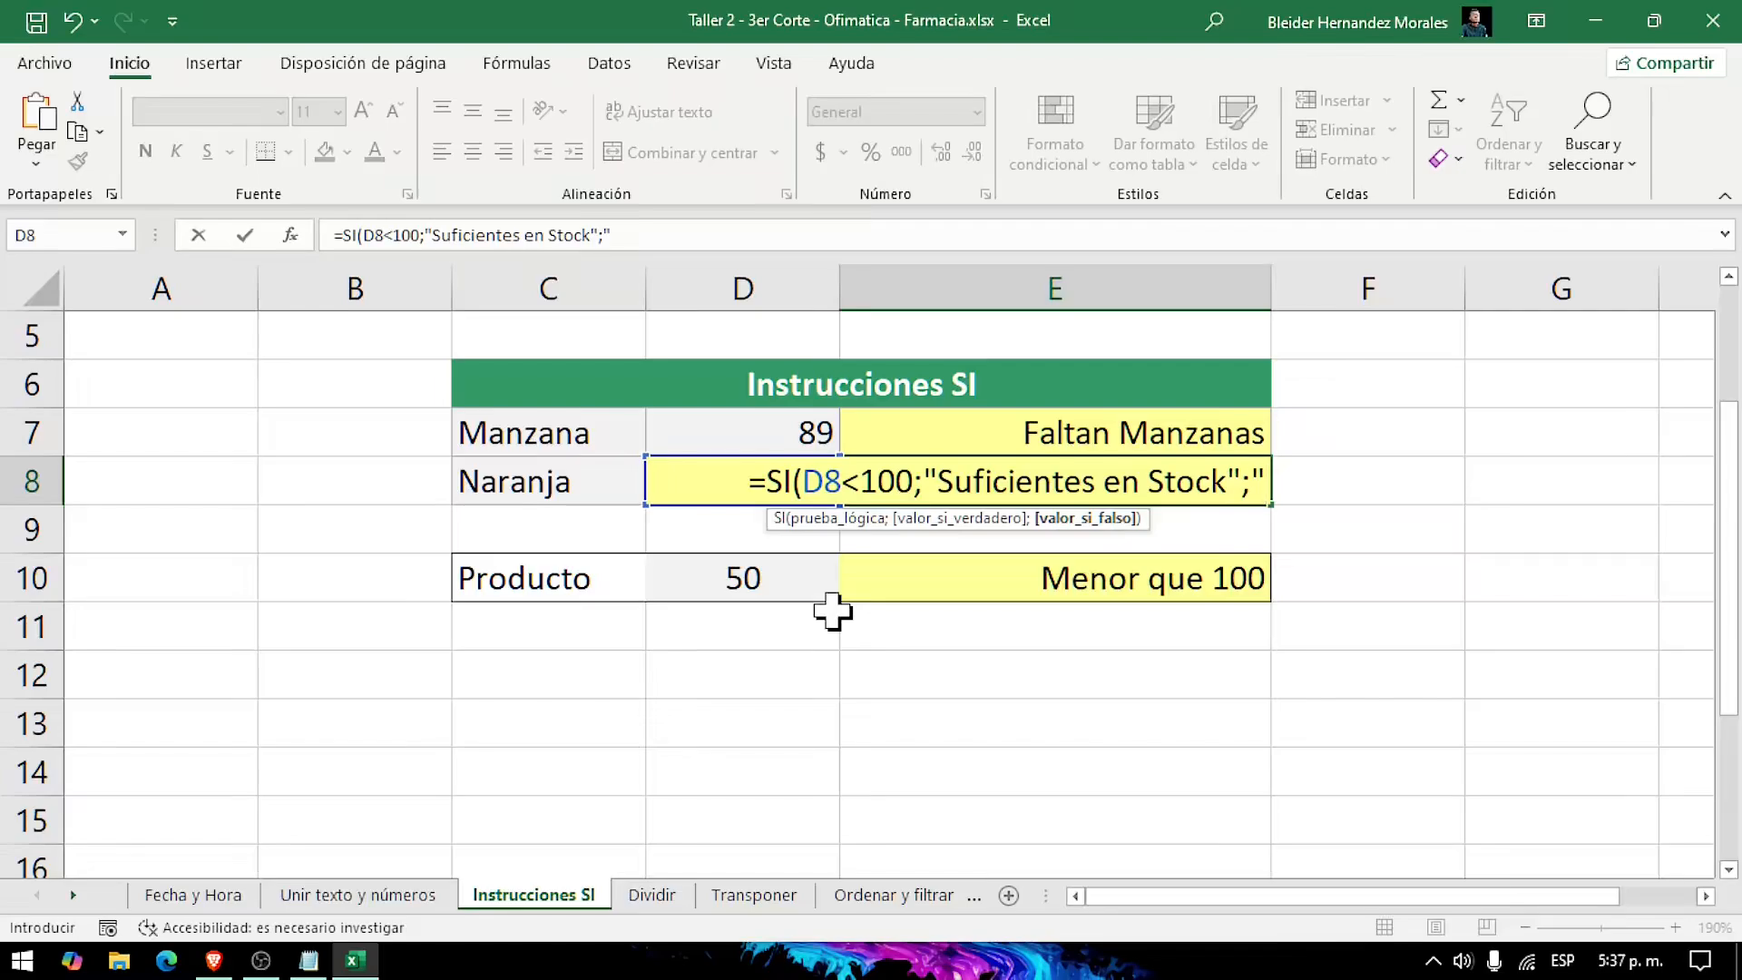
# Step: Add "Falta en Stock" as the value-if-false argument, close the parenthesis and enter the E8 formula
pyautogui.write('Falta')
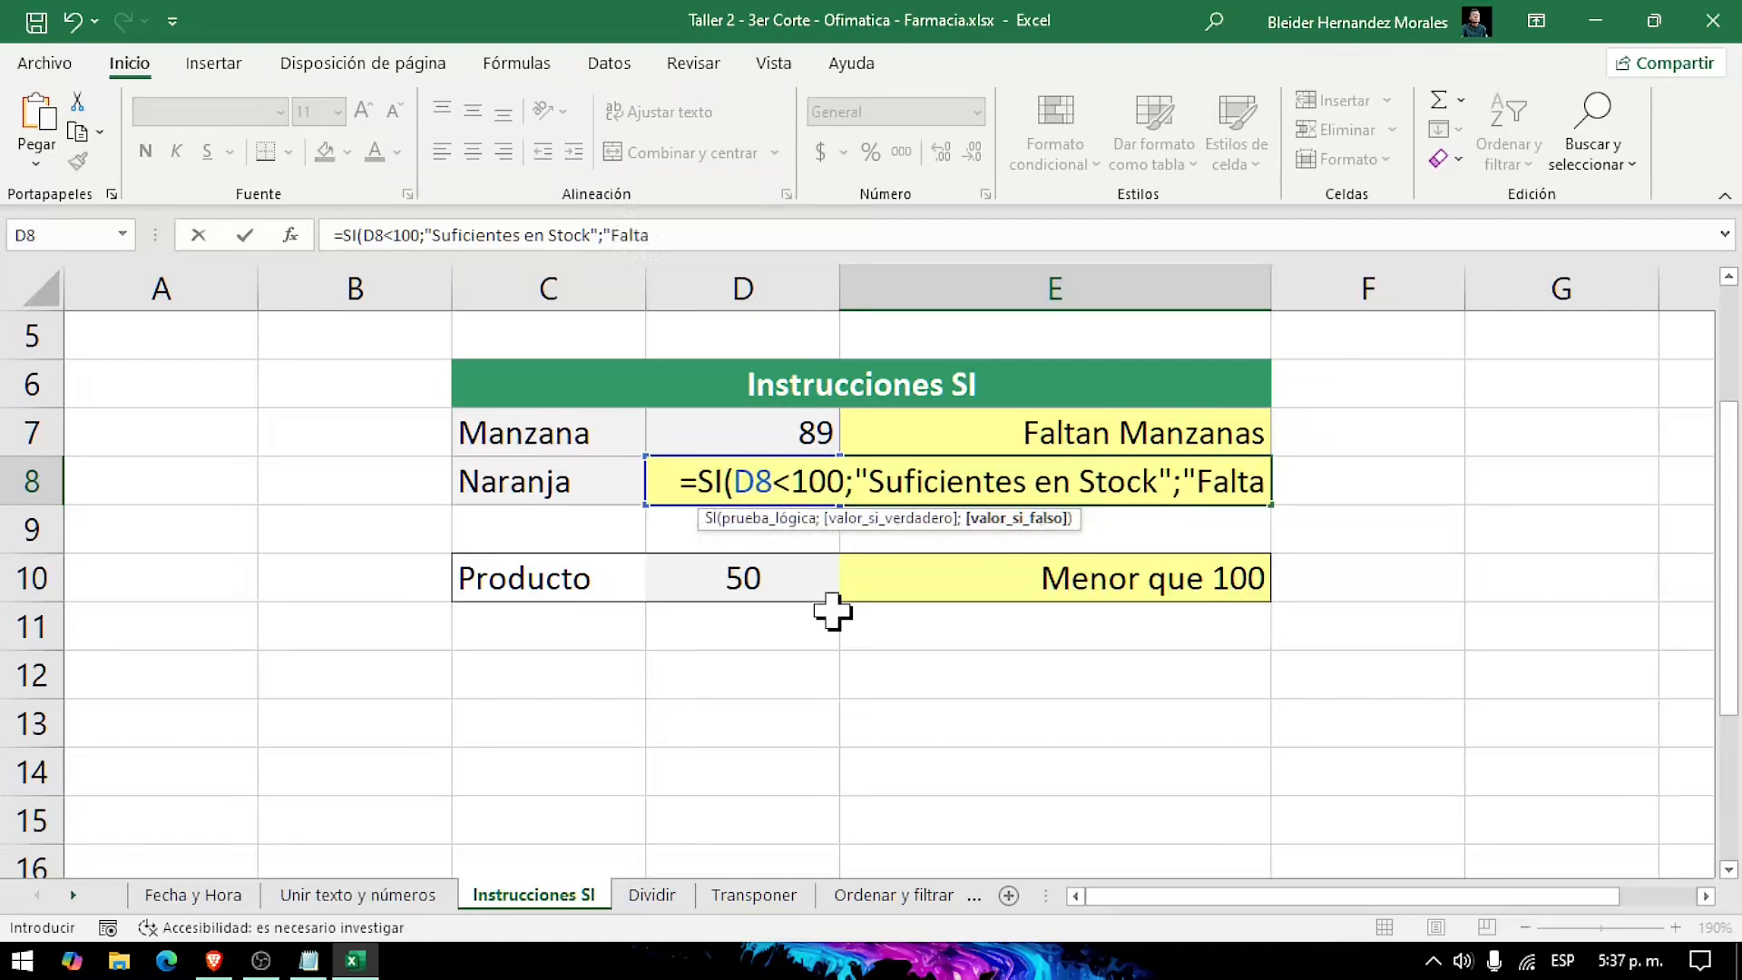
pyautogui.write(' en Stock')
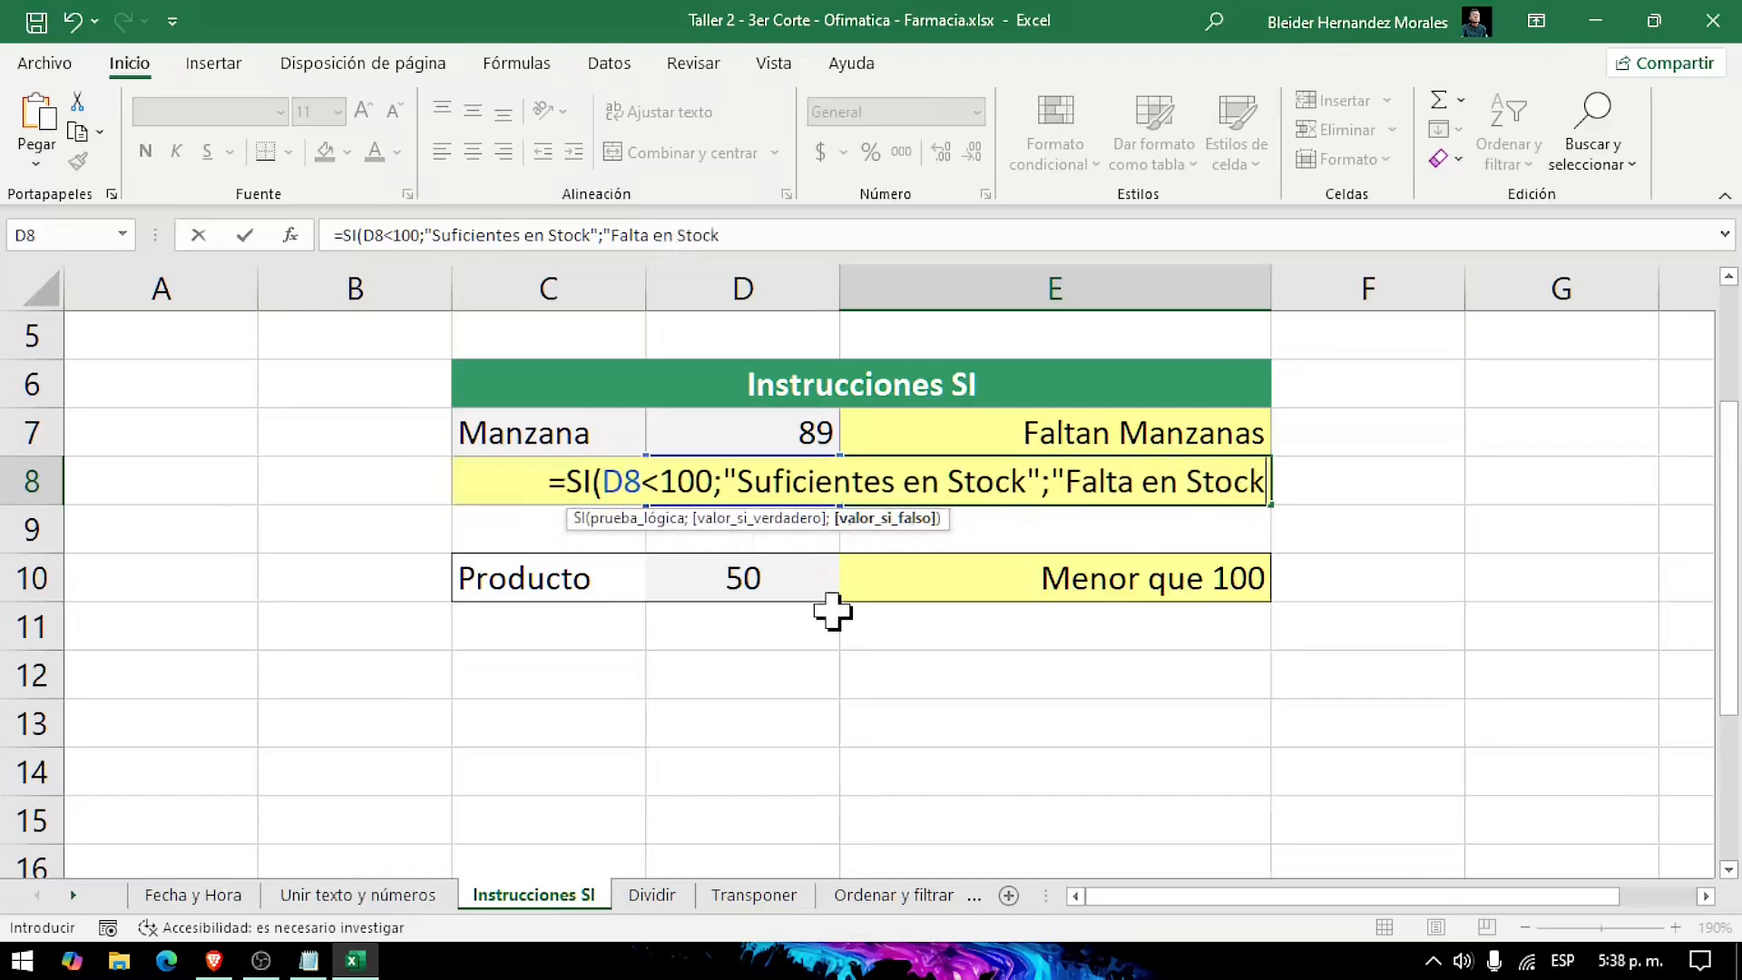
pyautogui.write('"')
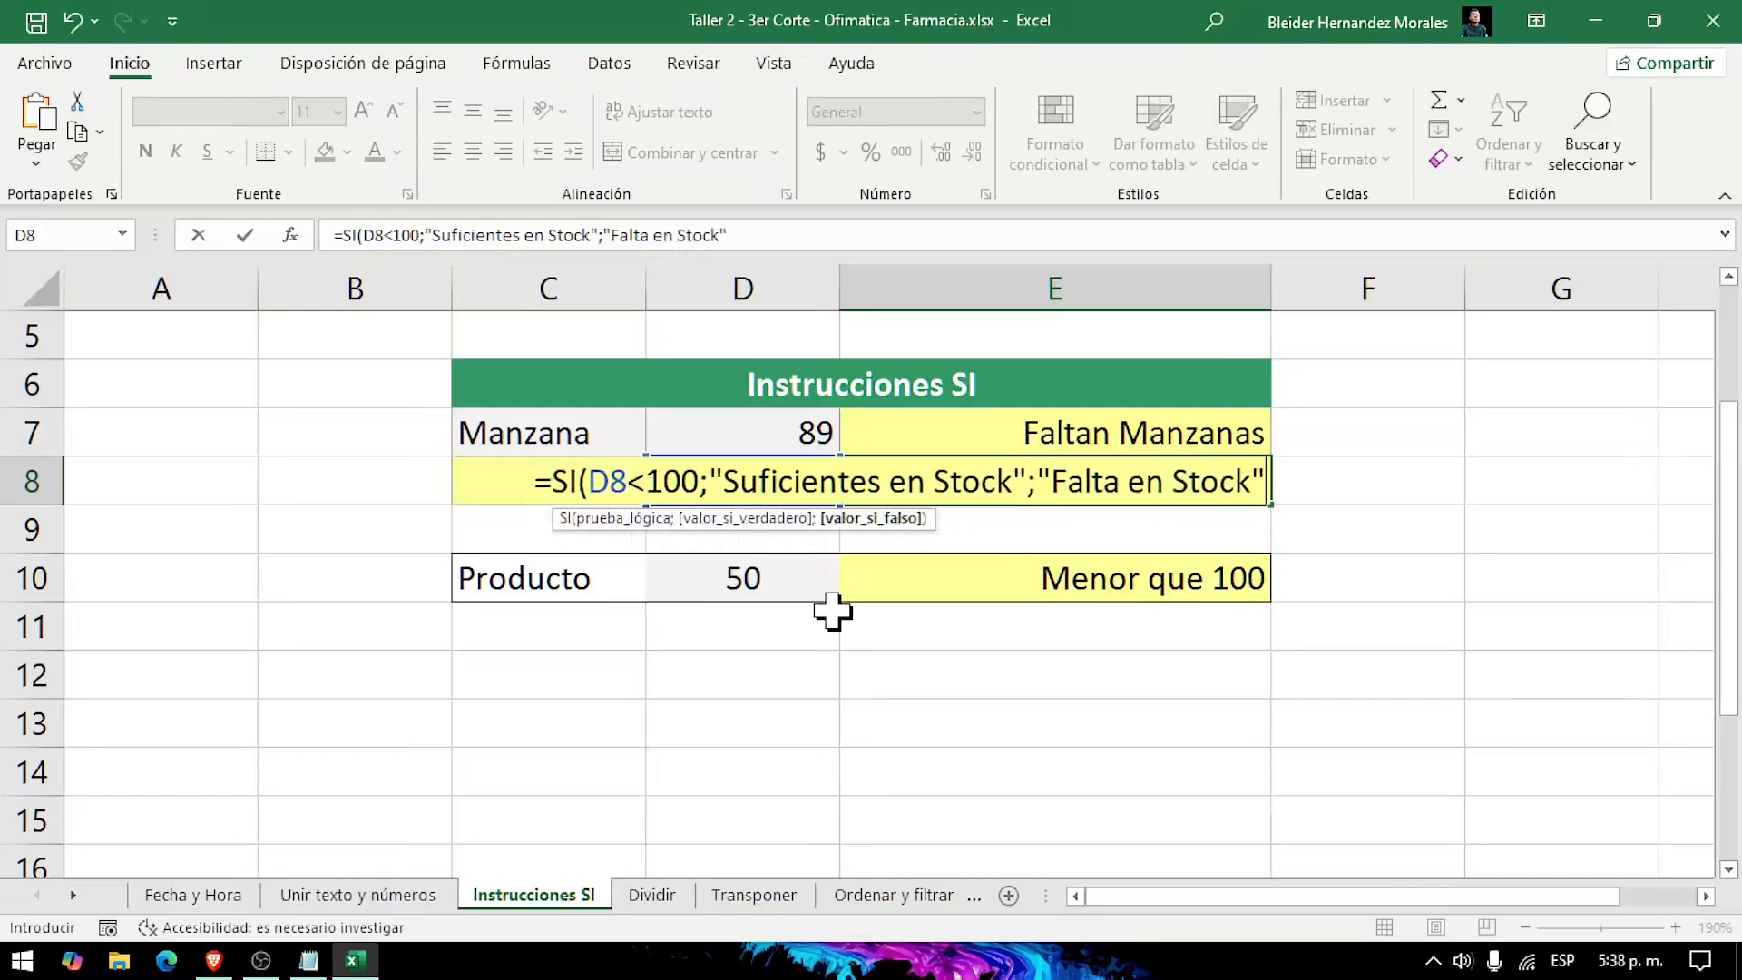
pyautogui.write(')')
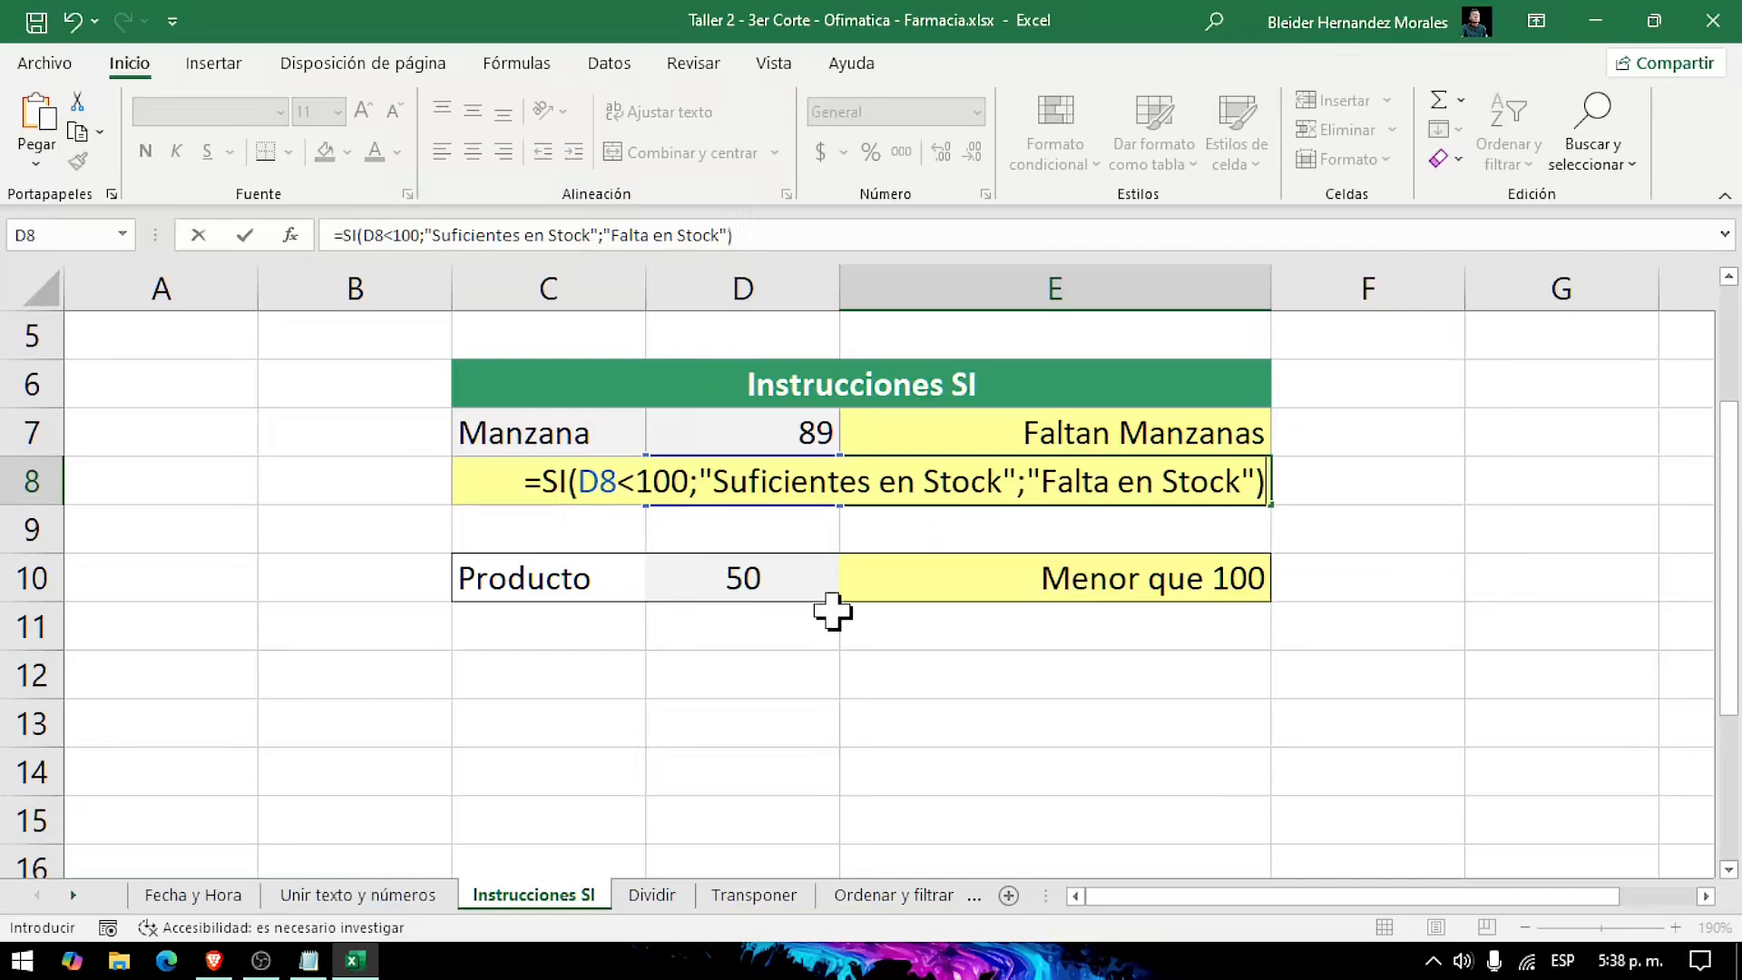
pyautogui.hotkey('ctrl', 'Return')
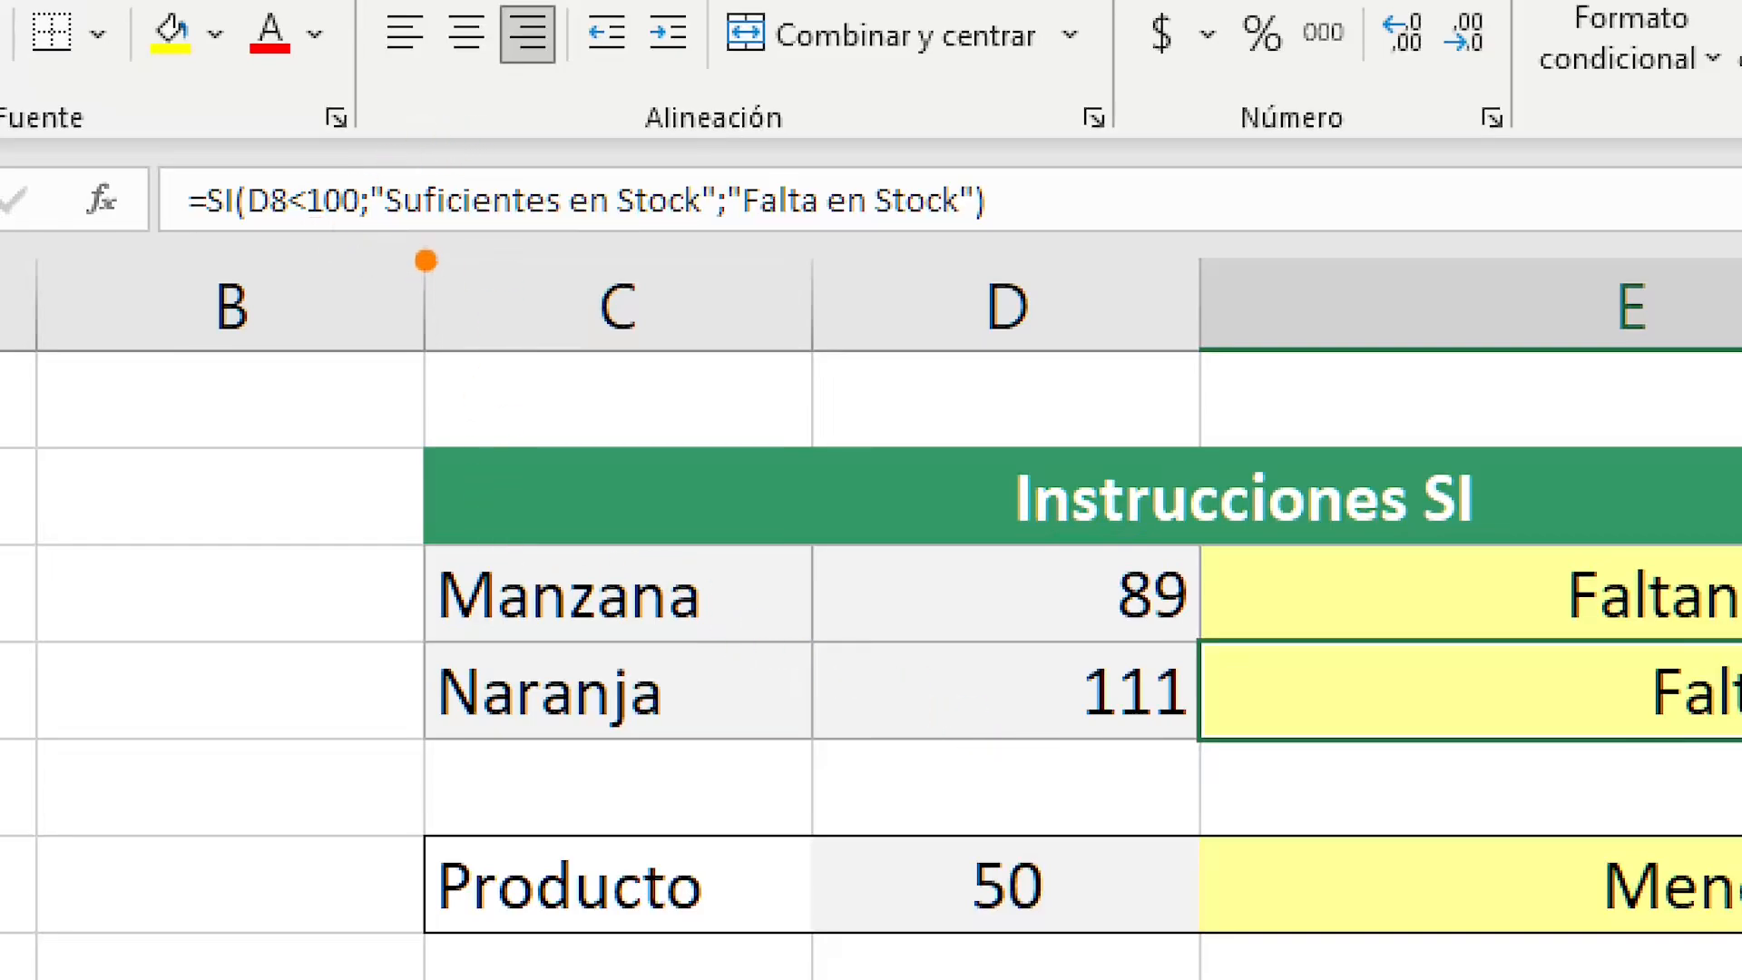
# Step: Review both outcome texts of the E8 formula against the Naranja quantity in D8
pyautogui.moveTo(384, 236)
pyautogui.mouseDown()
pyautogui.moveTo(749, 258)
pyautogui.moveTo(701, 237)
pyautogui.mouseUp()
pyautogui.moveTo(1039, 715)
pyautogui.mouseDown()
pyautogui.moveTo(934, 836)
pyautogui.moveTo(846, 886)
pyautogui.mouseUp()
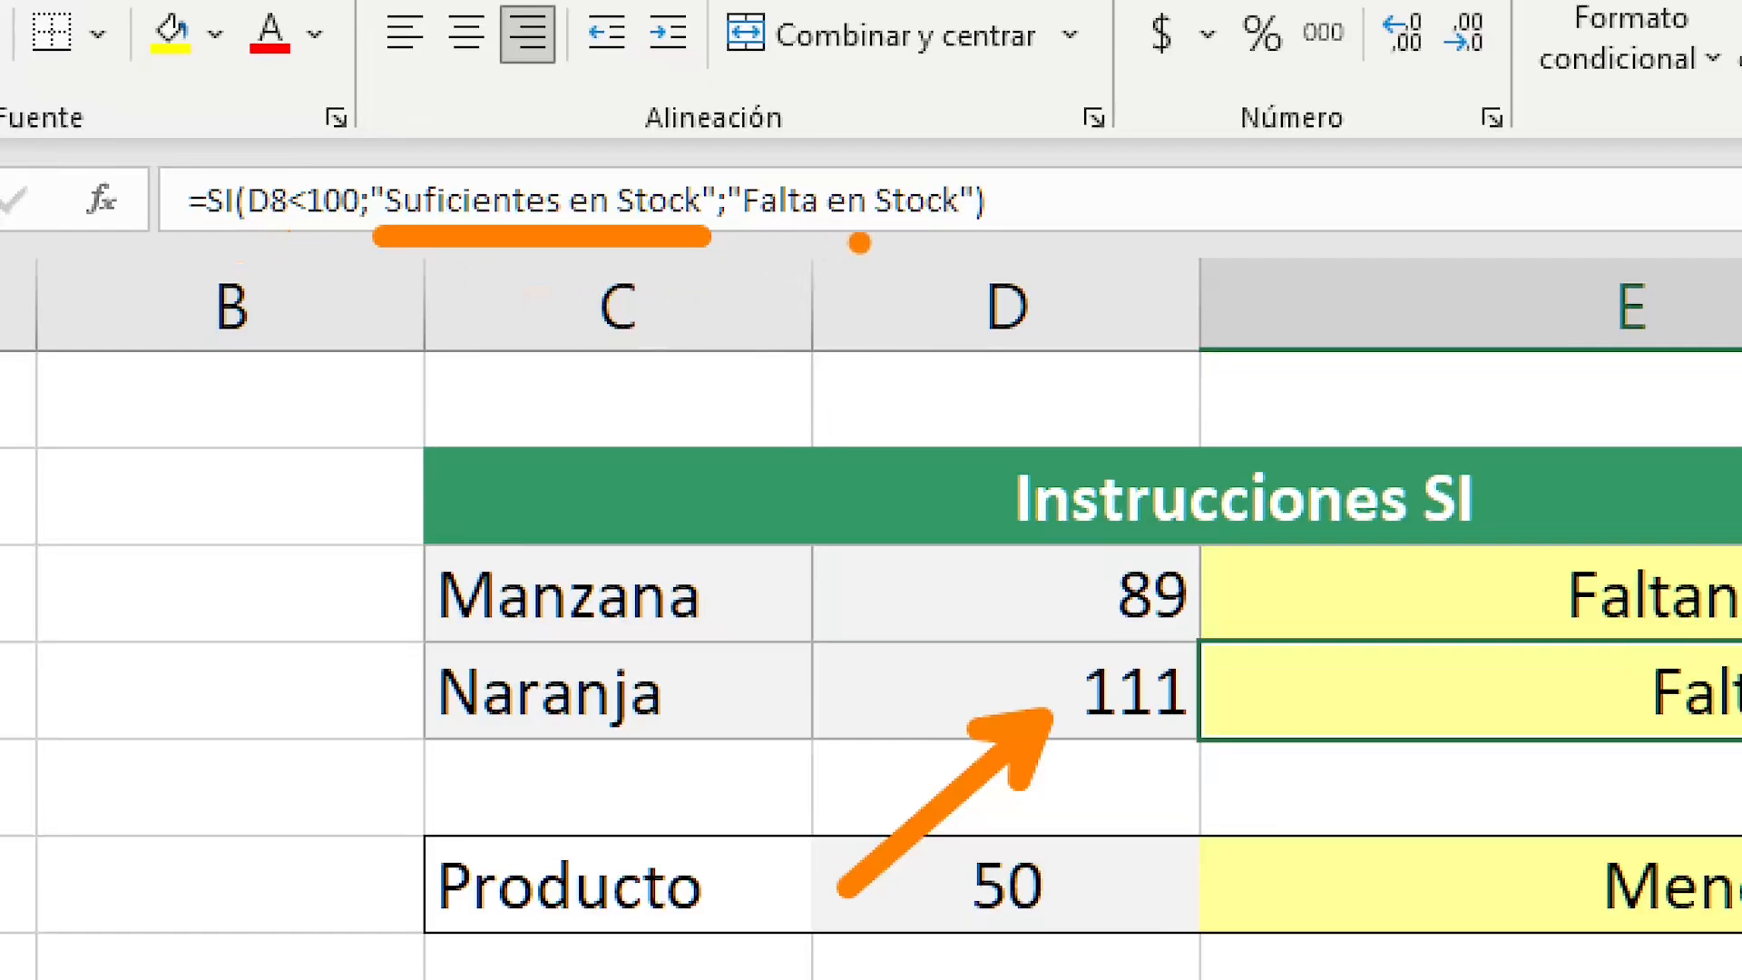
pyautogui.moveTo(863, 242)
pyautogui.mouseDown()
pyautogui.moveTo(859, 388)
pyautogui.moveTo(790, 491)
pyautogui.mouseUp()
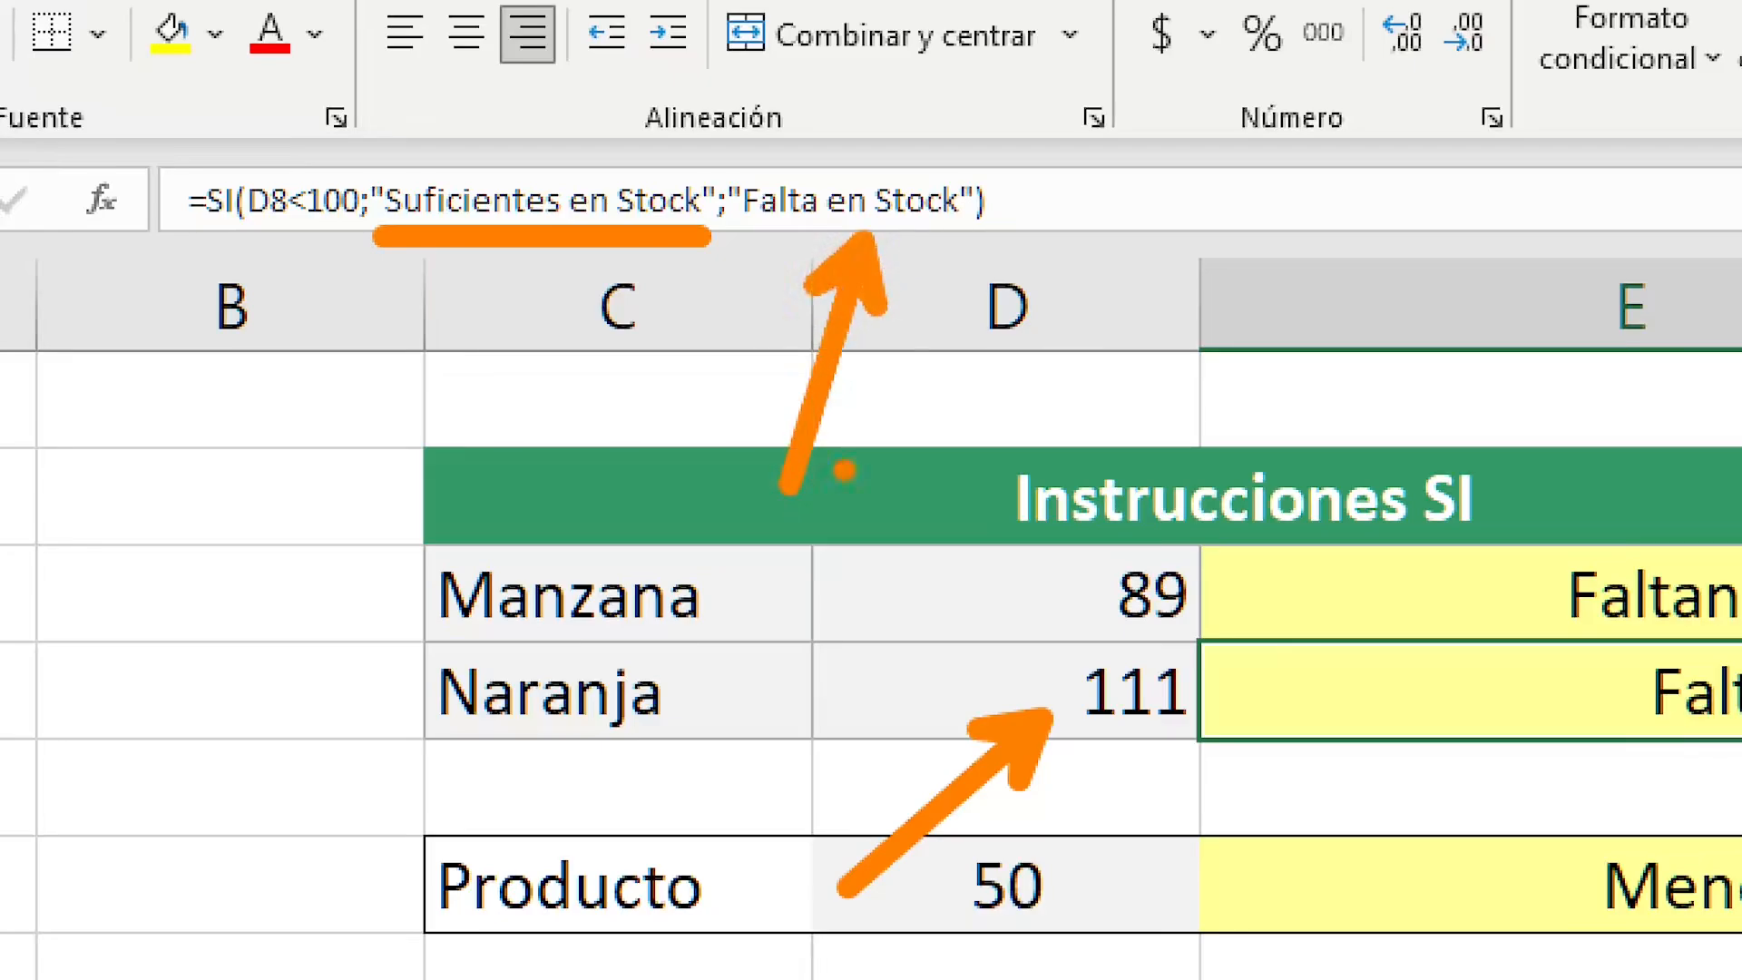
pyautogui.press('Escape')
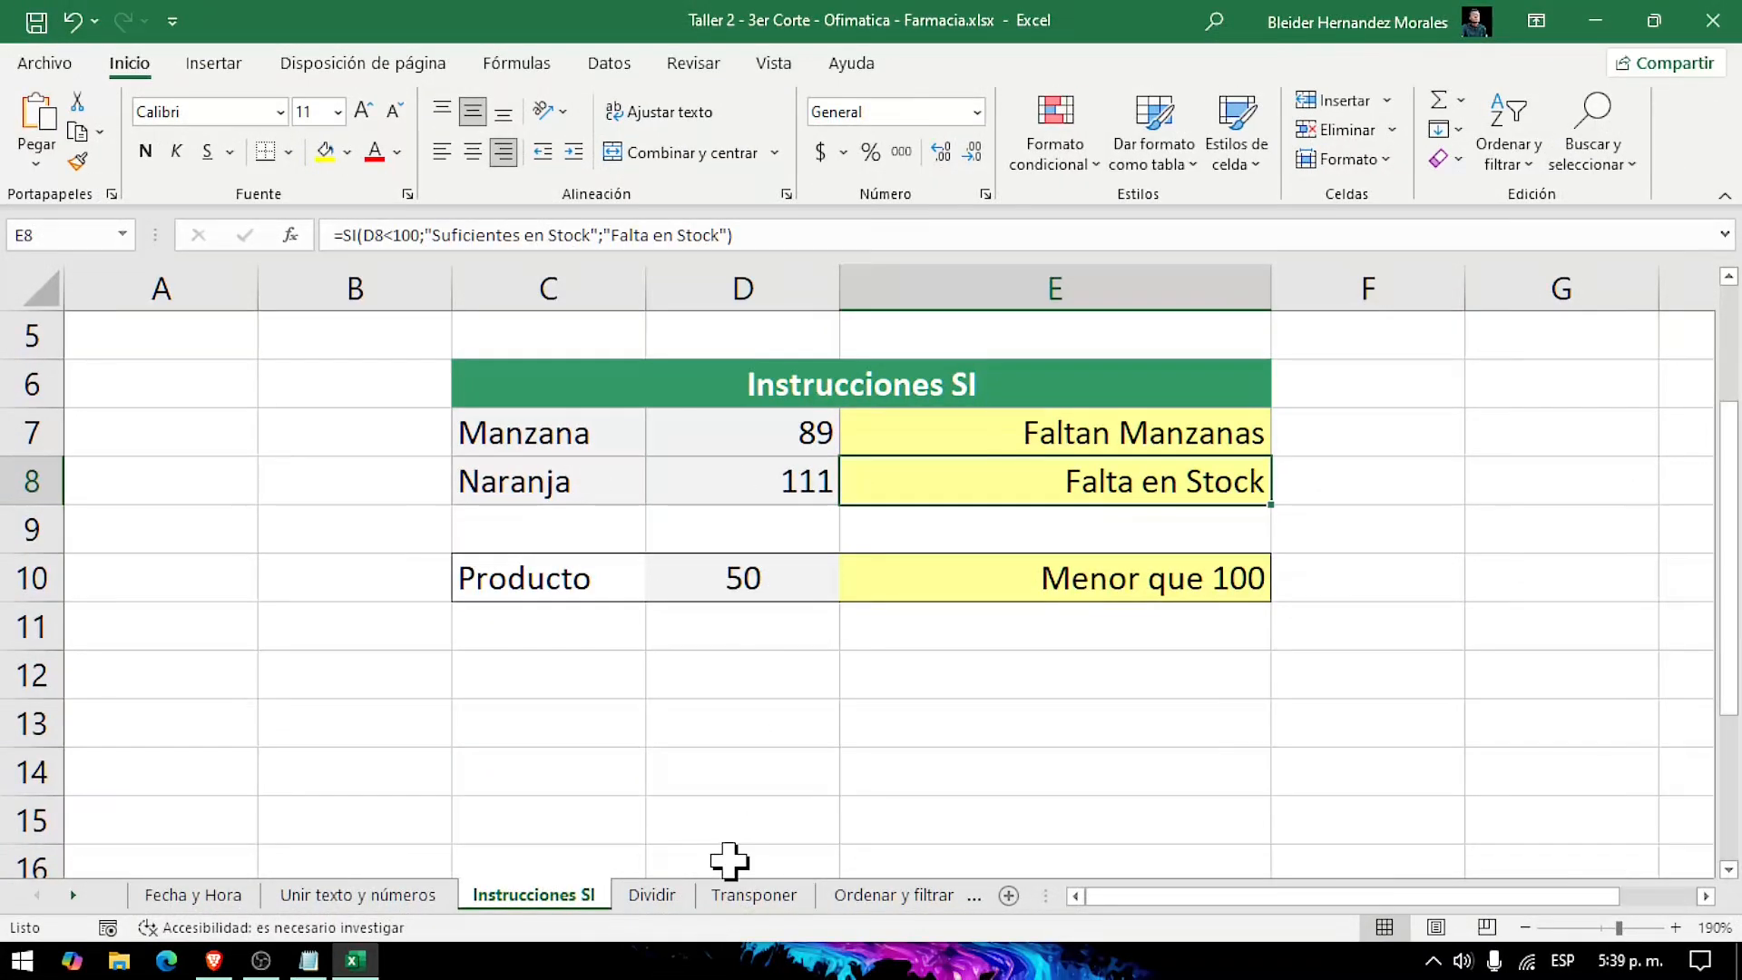
# Step: Open the Dividir sheet at its table with the Correo electrónico, Nombre and Apellidos columns
pyautogui.hotkey('ctrl', '1')
pyautogui.click(745, 976)
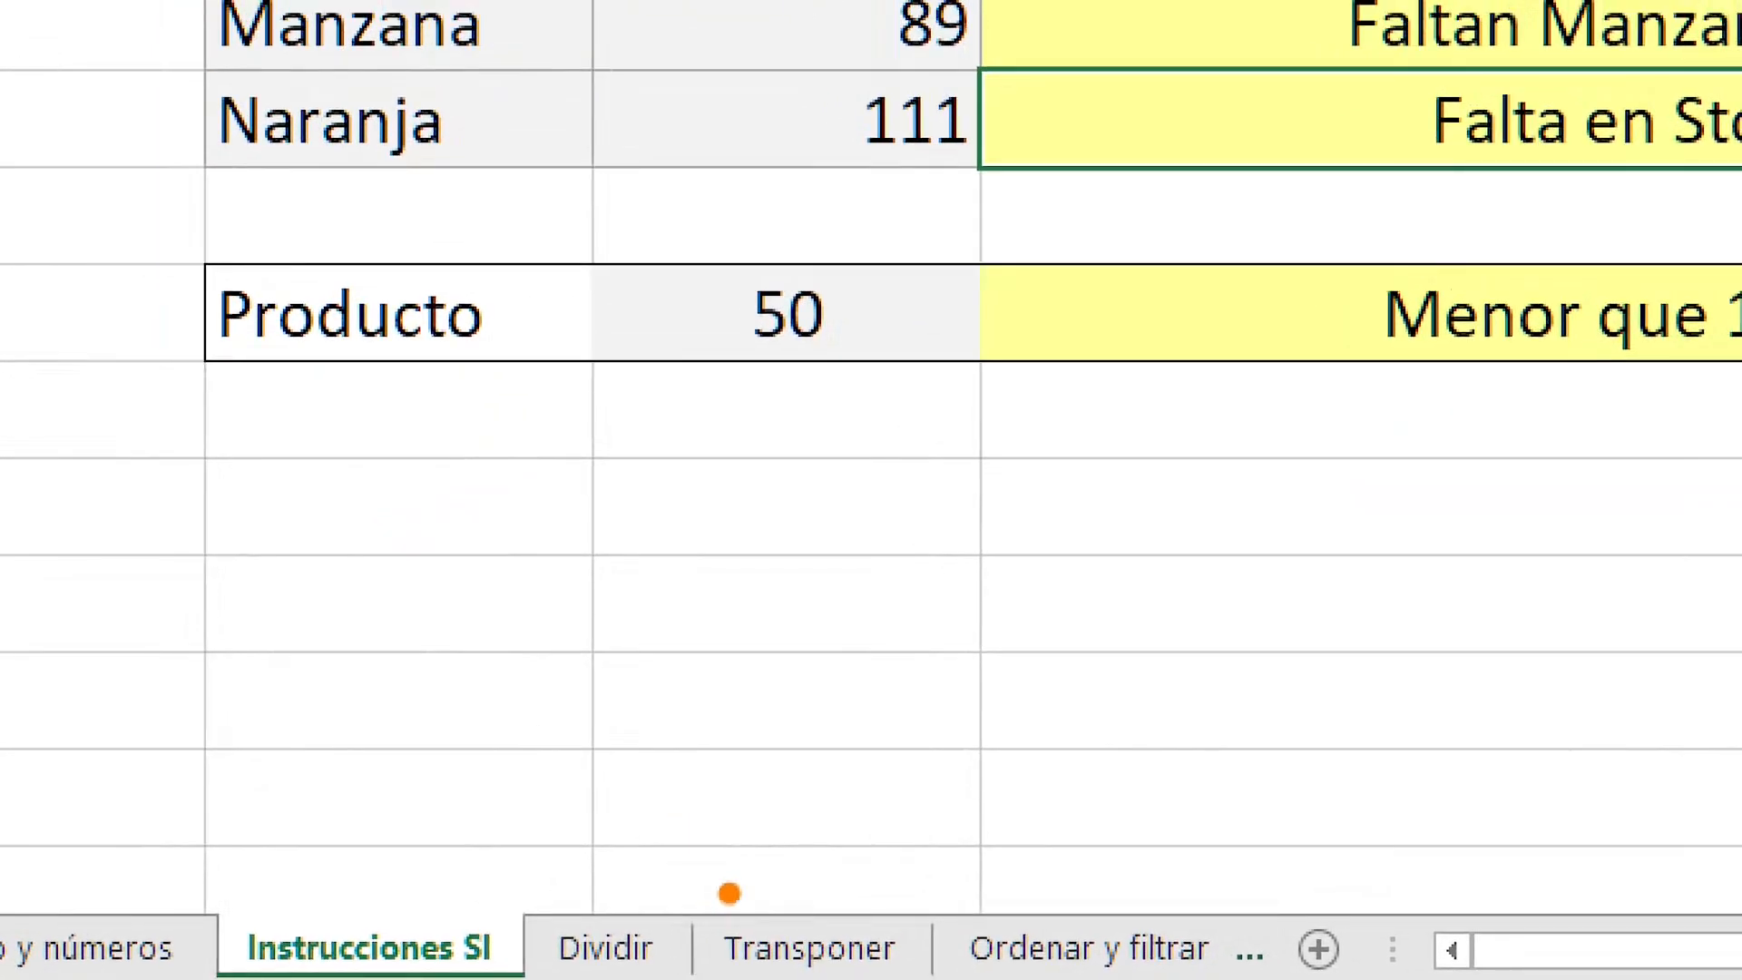
pyautogui.moveTo(638, 860); pyautogui.dragTo(639, 531)
pyautogui.press('Escape')
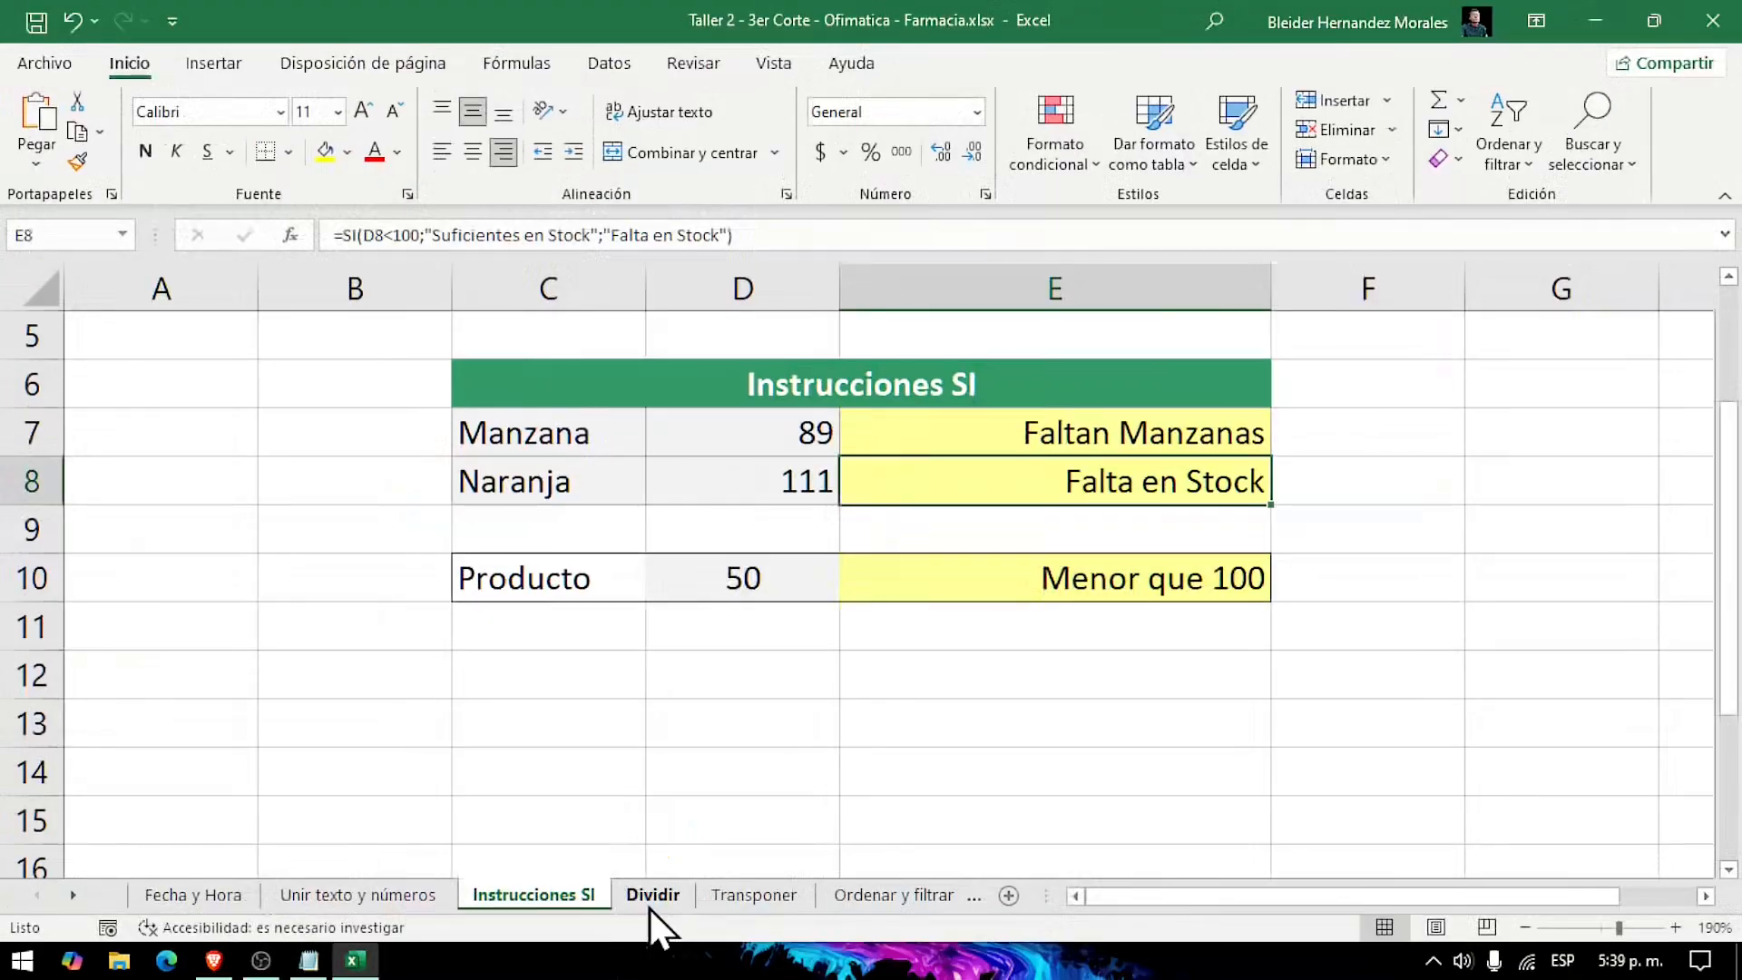
pyautogui.click(649, 903)
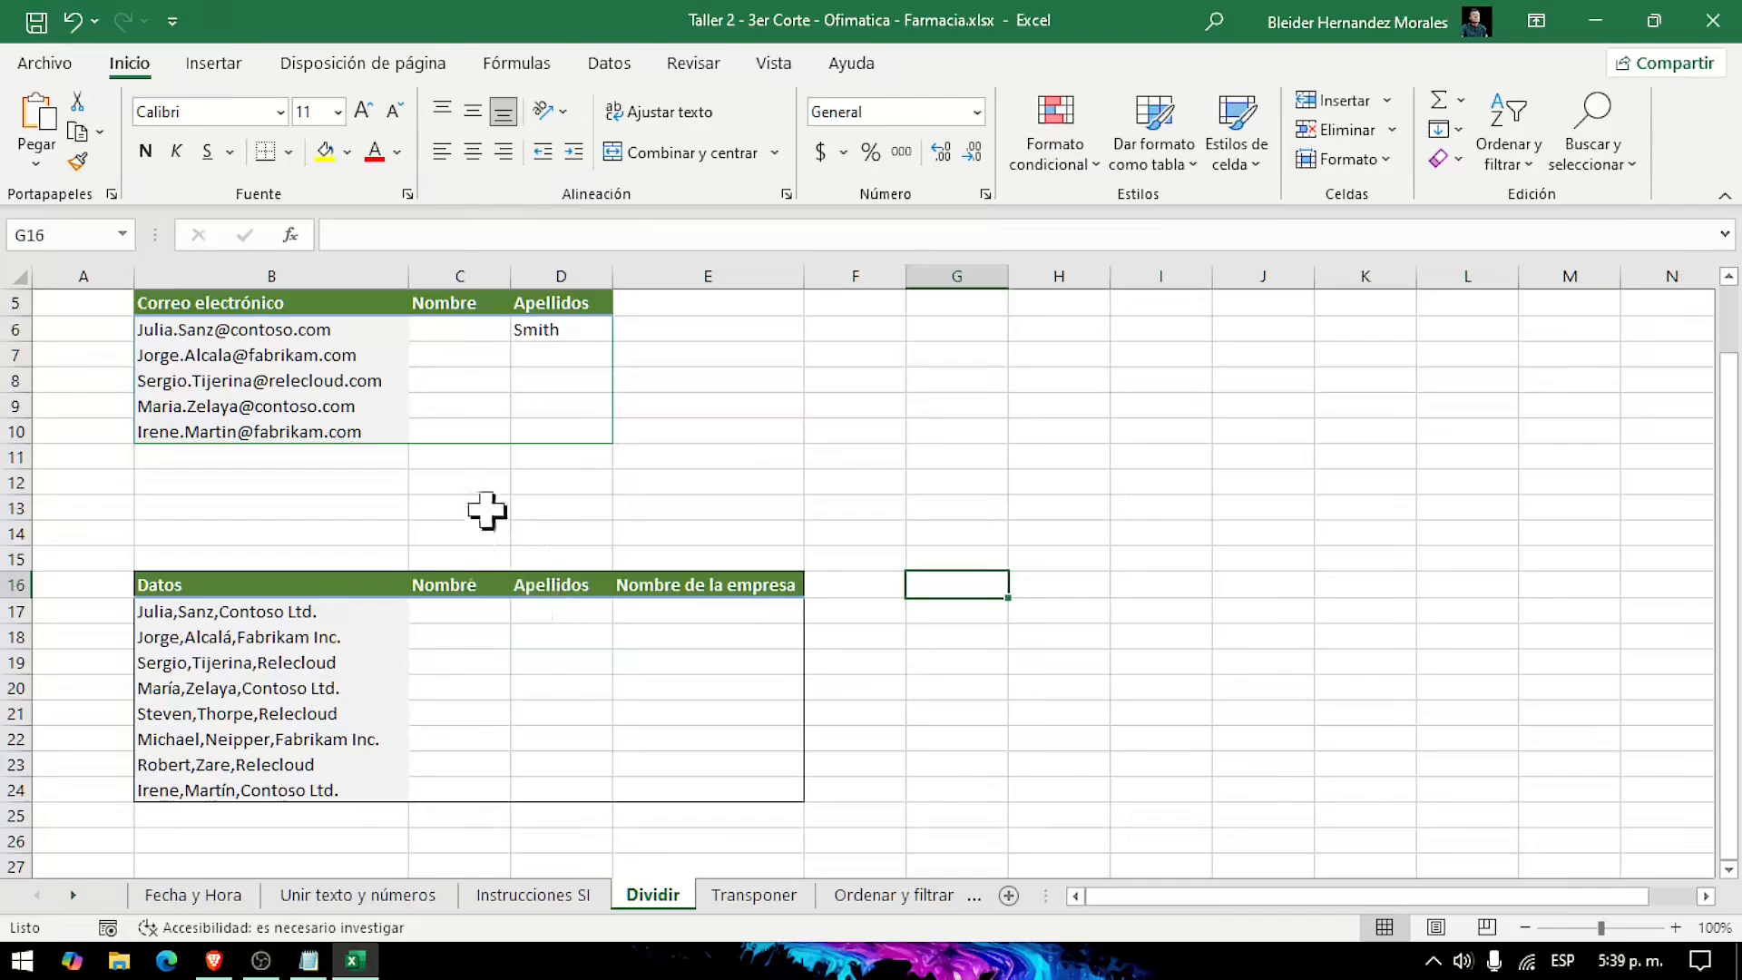
pyautogui.scroll(10, 442, 477)
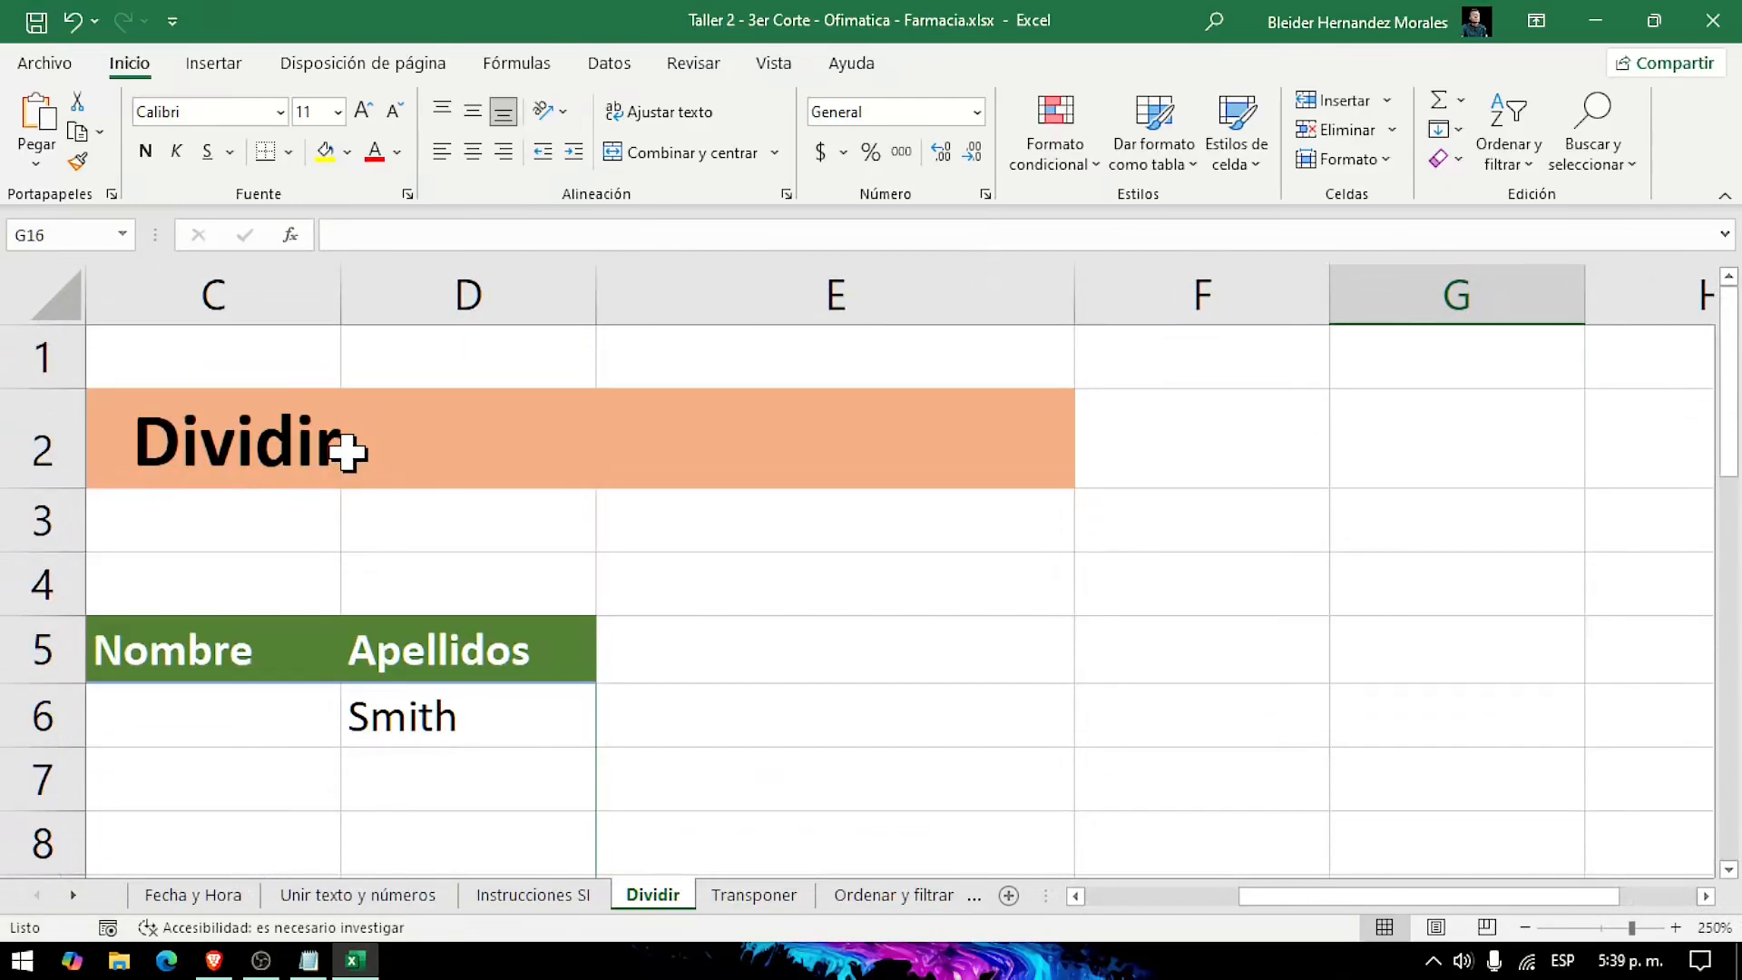
pyautogui.scroll(-1, 347, 451)
pyautogui.hscroll(-5, 351, 456)
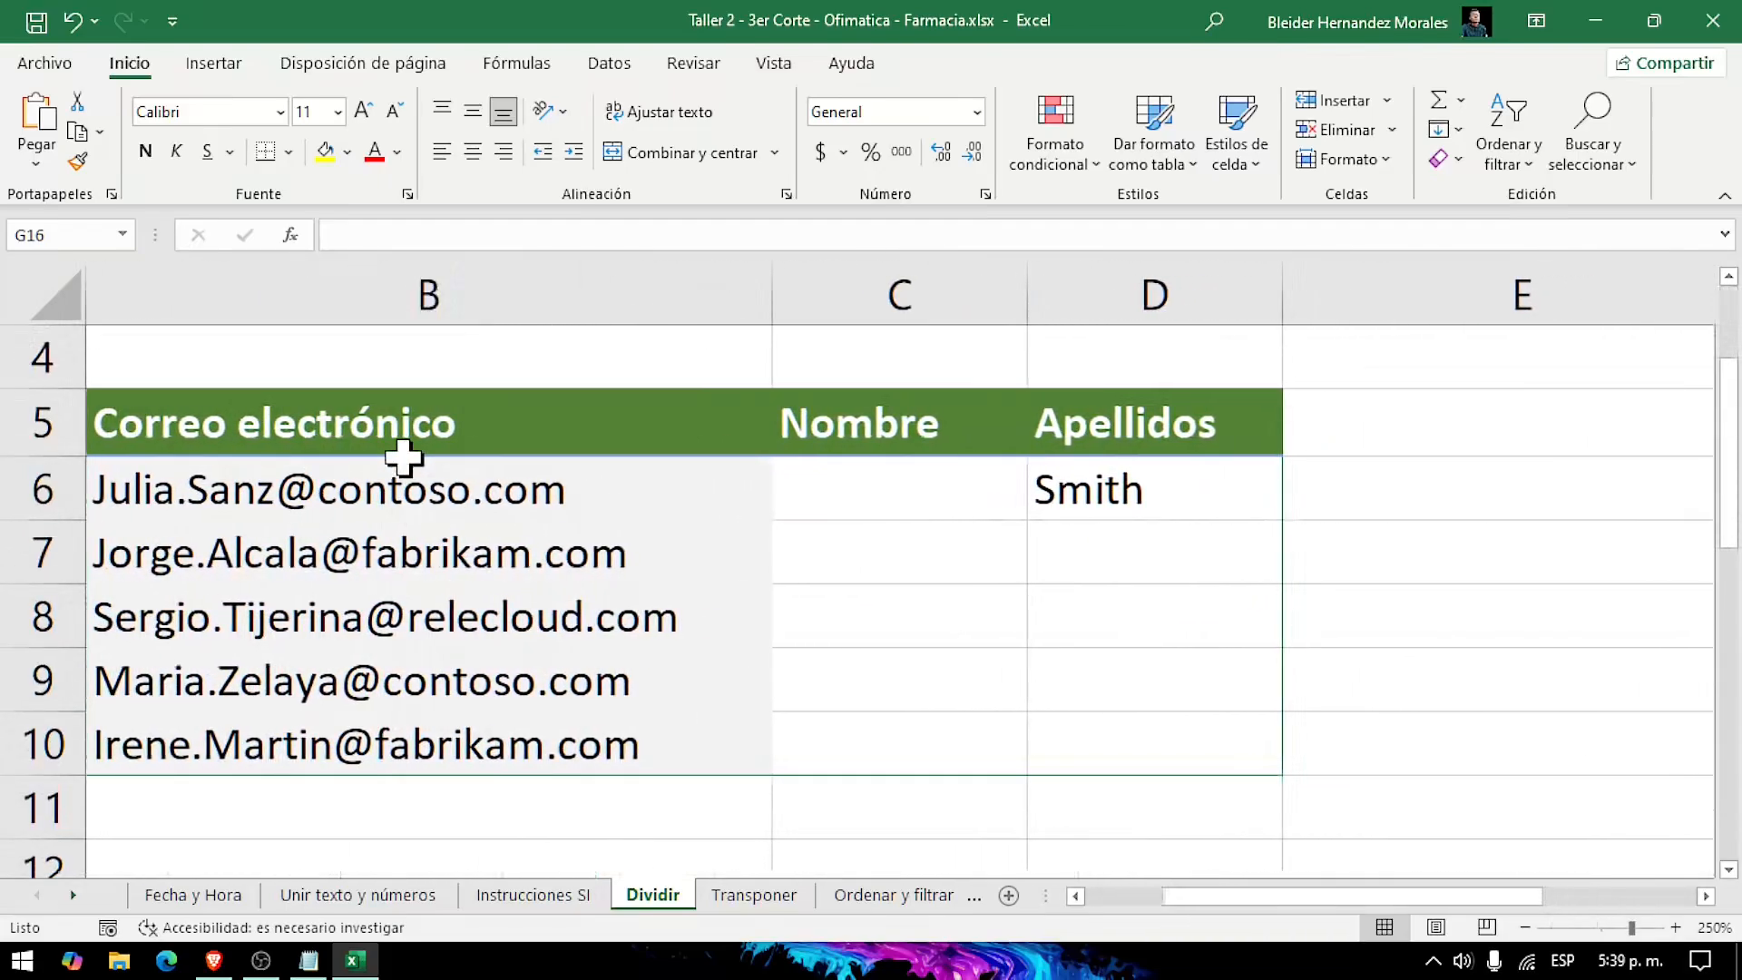
# Step: Examine the first-name part of each email address in B6:B10 for the Nombre column
pyautogui.click(903, 488)
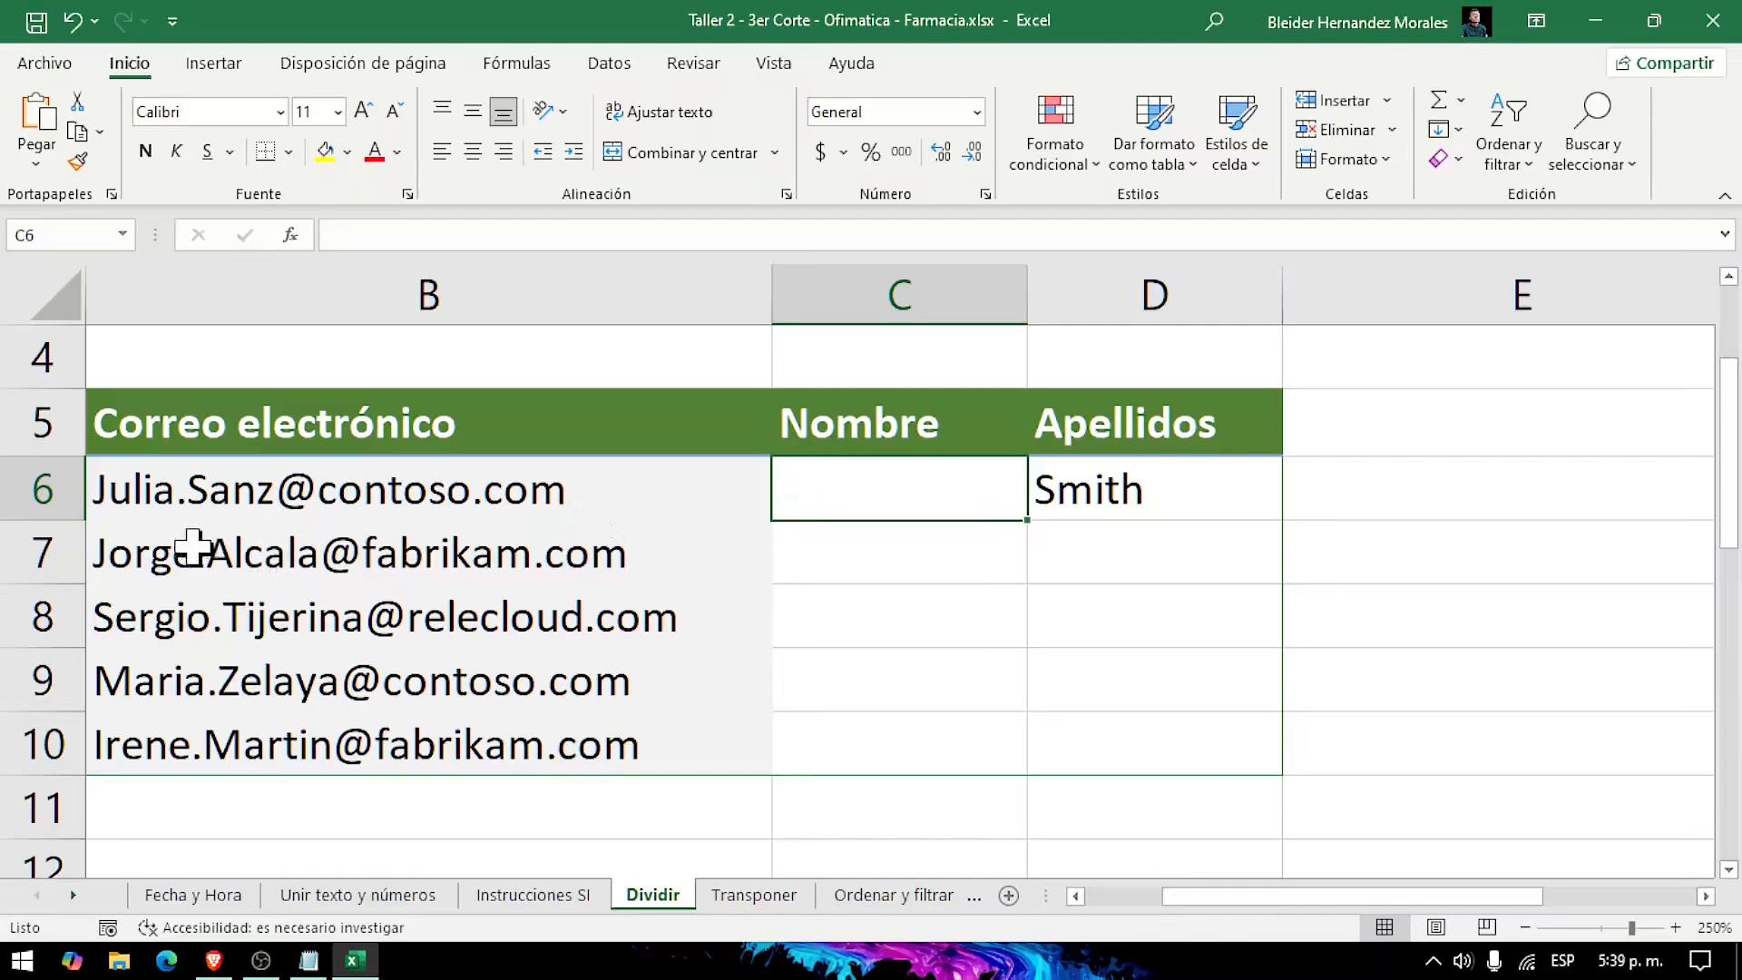
pyautogui.click(144, 487)
pyautogui.click(138, 570)
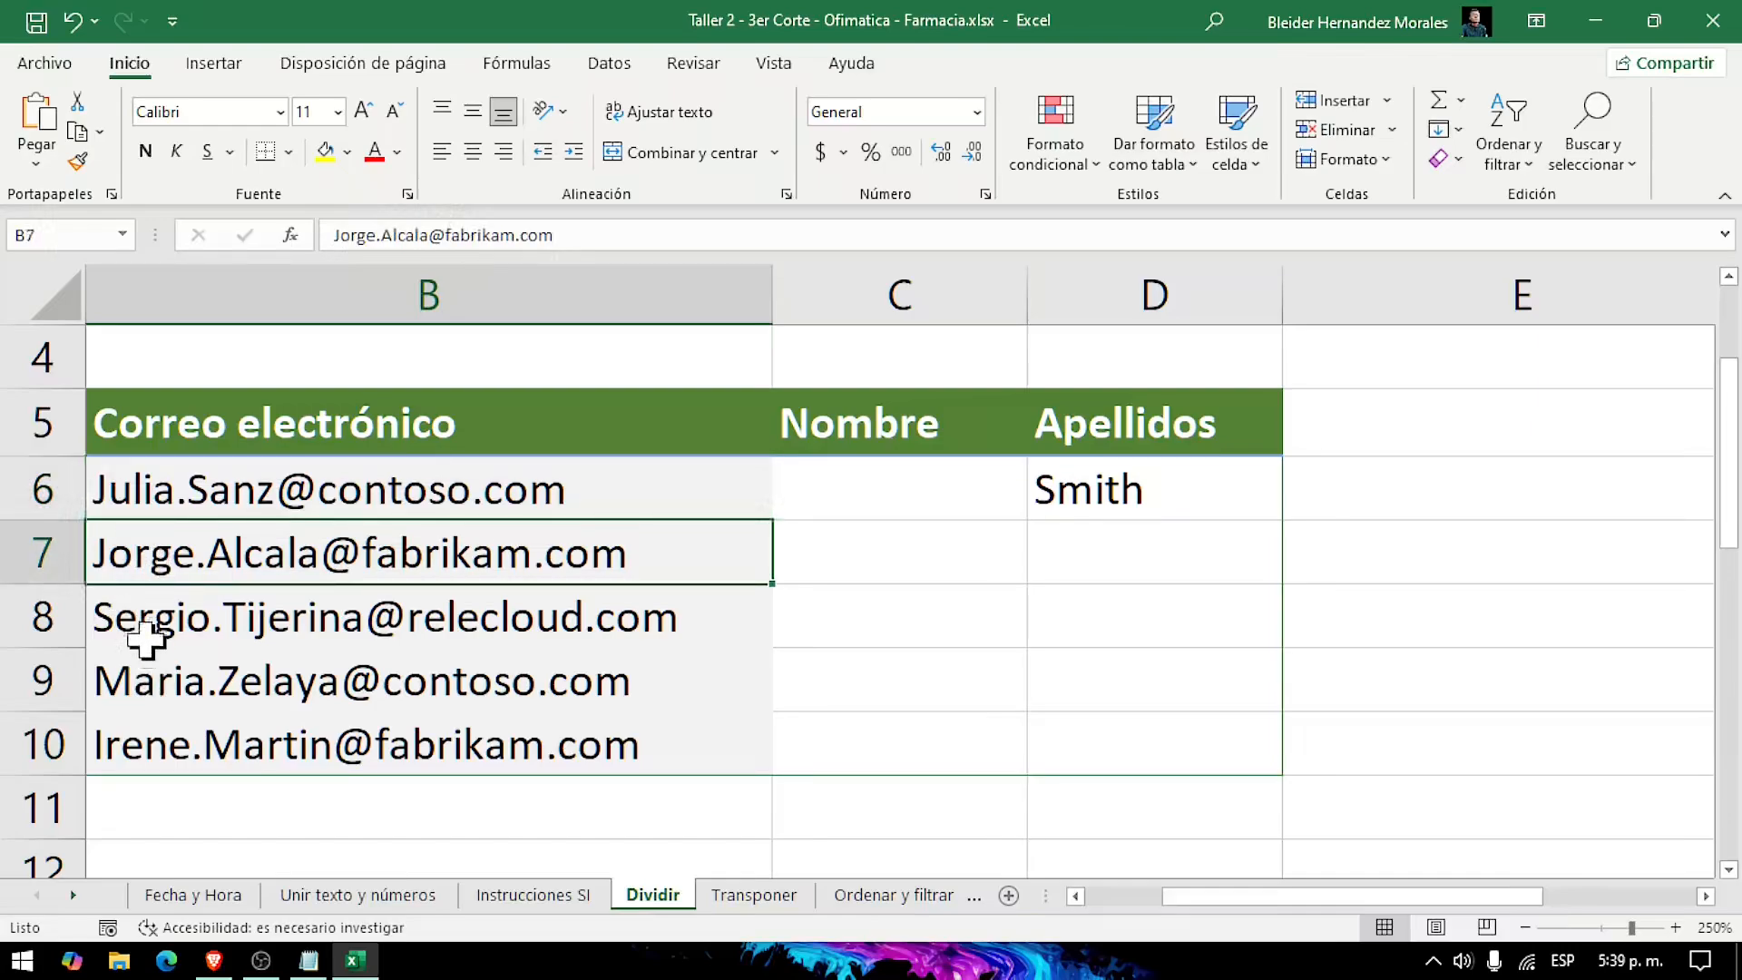
pyautogui.click(145, 640)
pyautogui.click(136, 694)
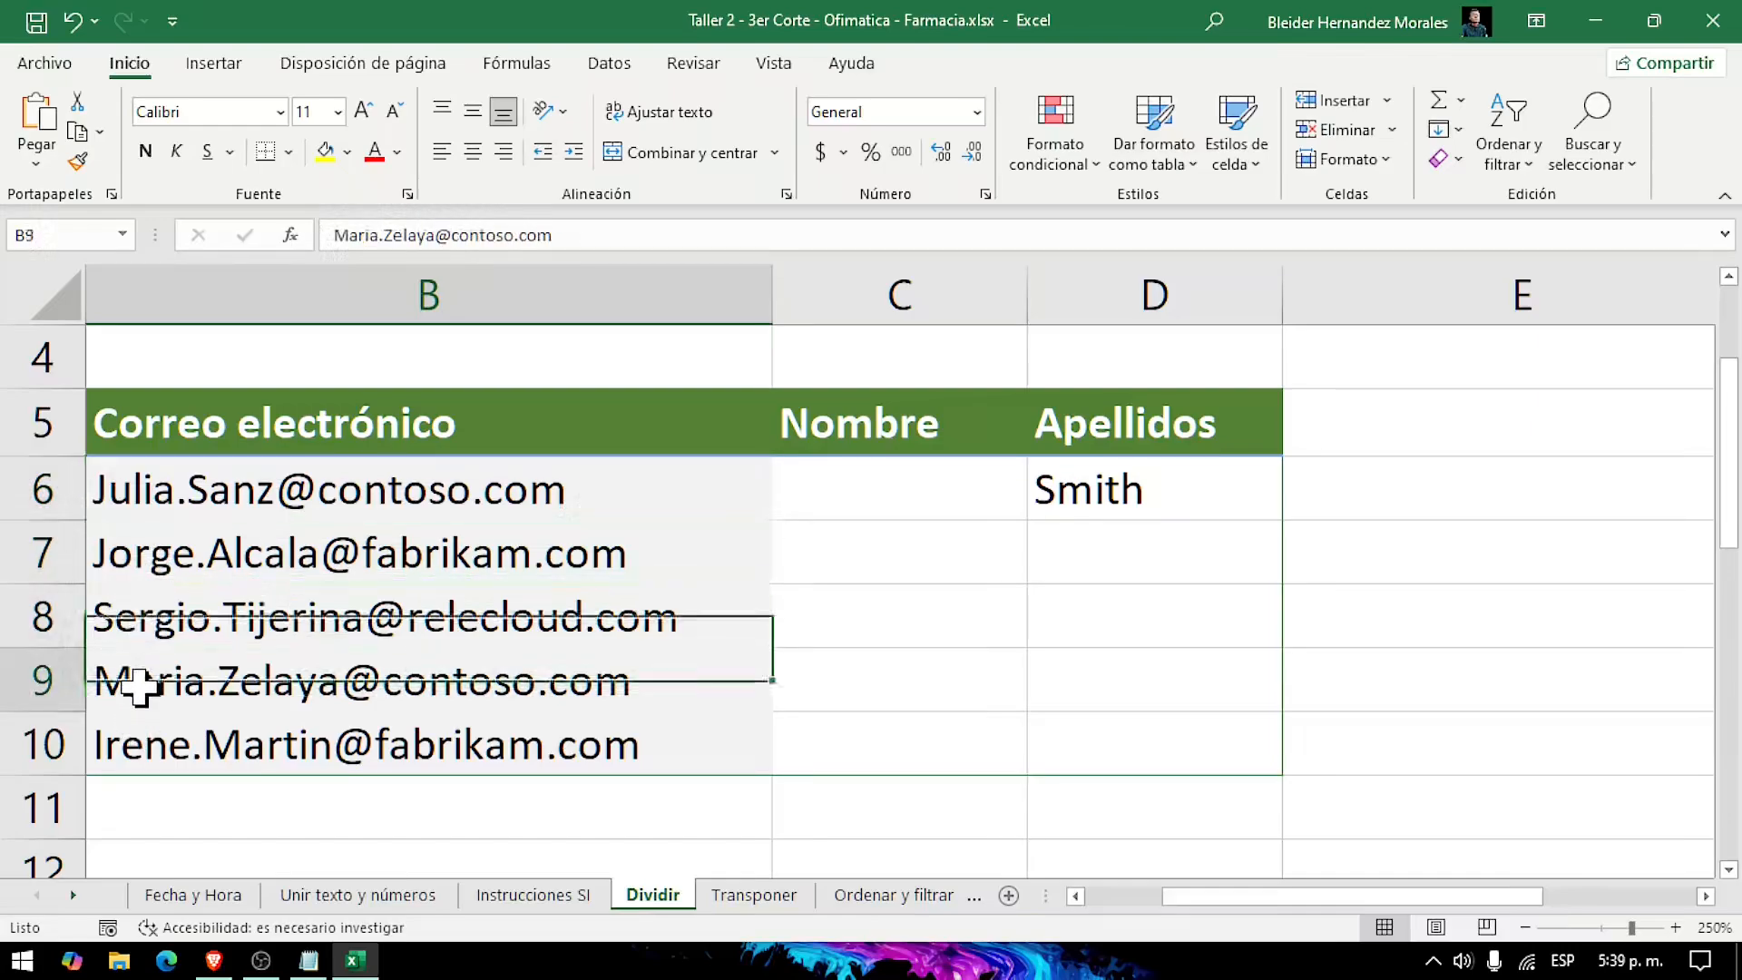
pyautogui.click(141, 767)
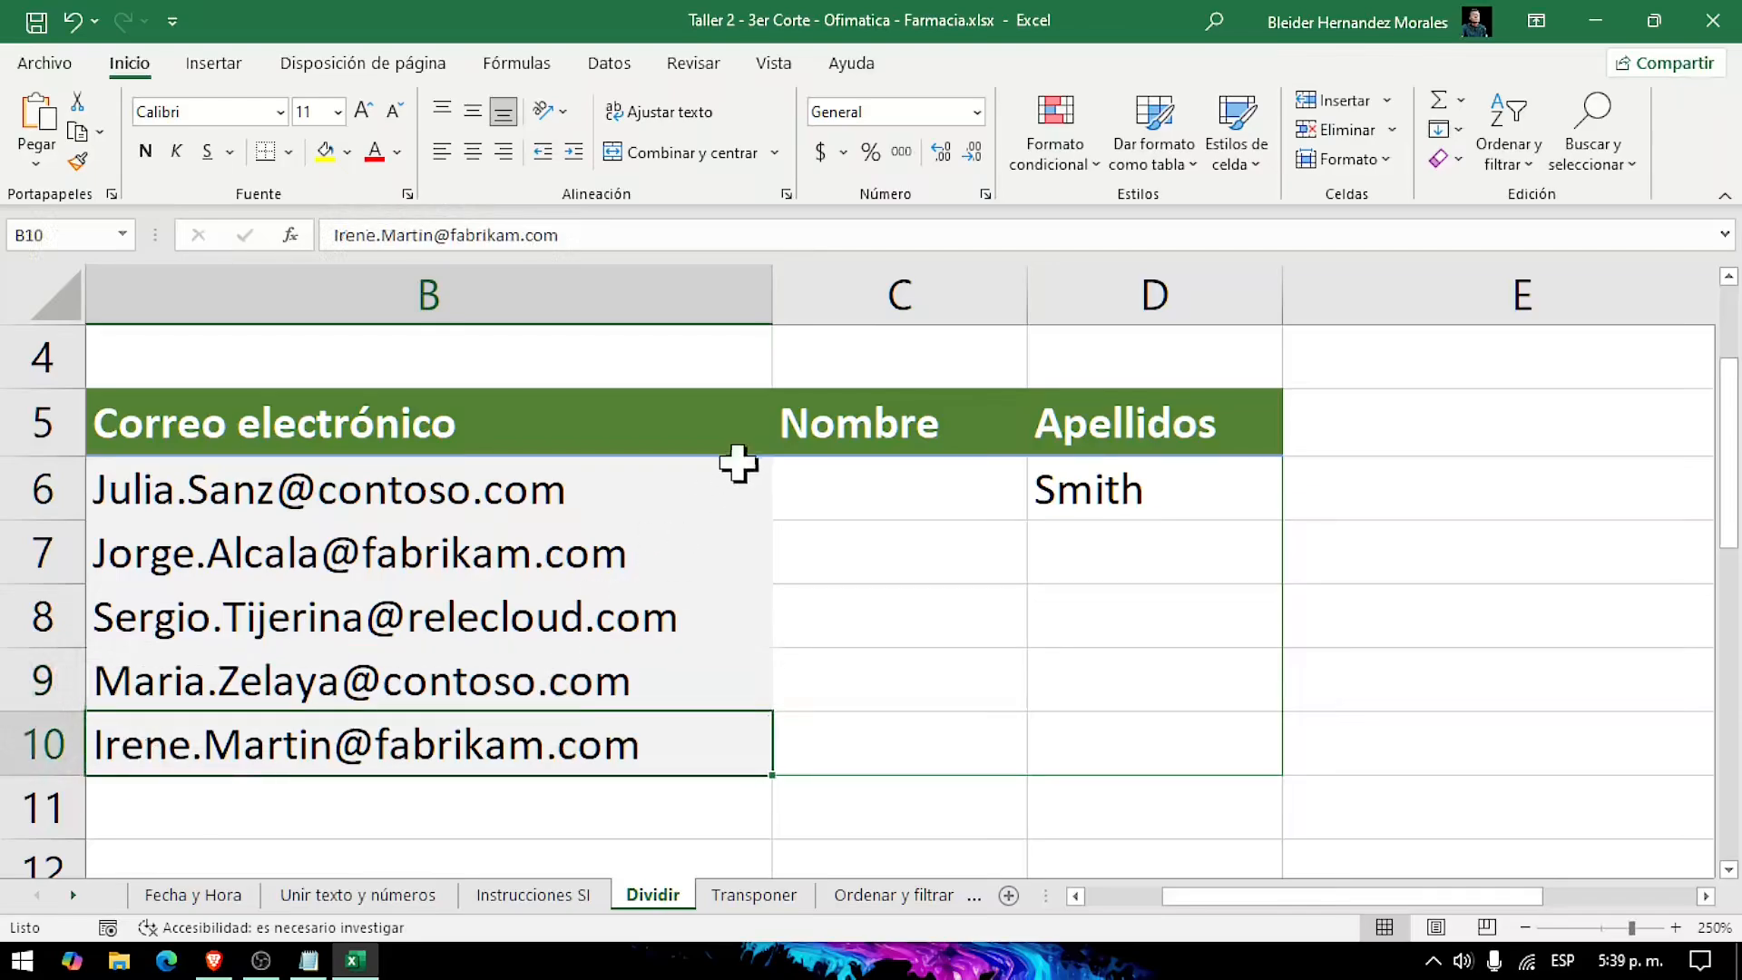
# Step: Enter the first name from the B6 email address in cell C6 under Nombre
pyautogui.click(894, 495)
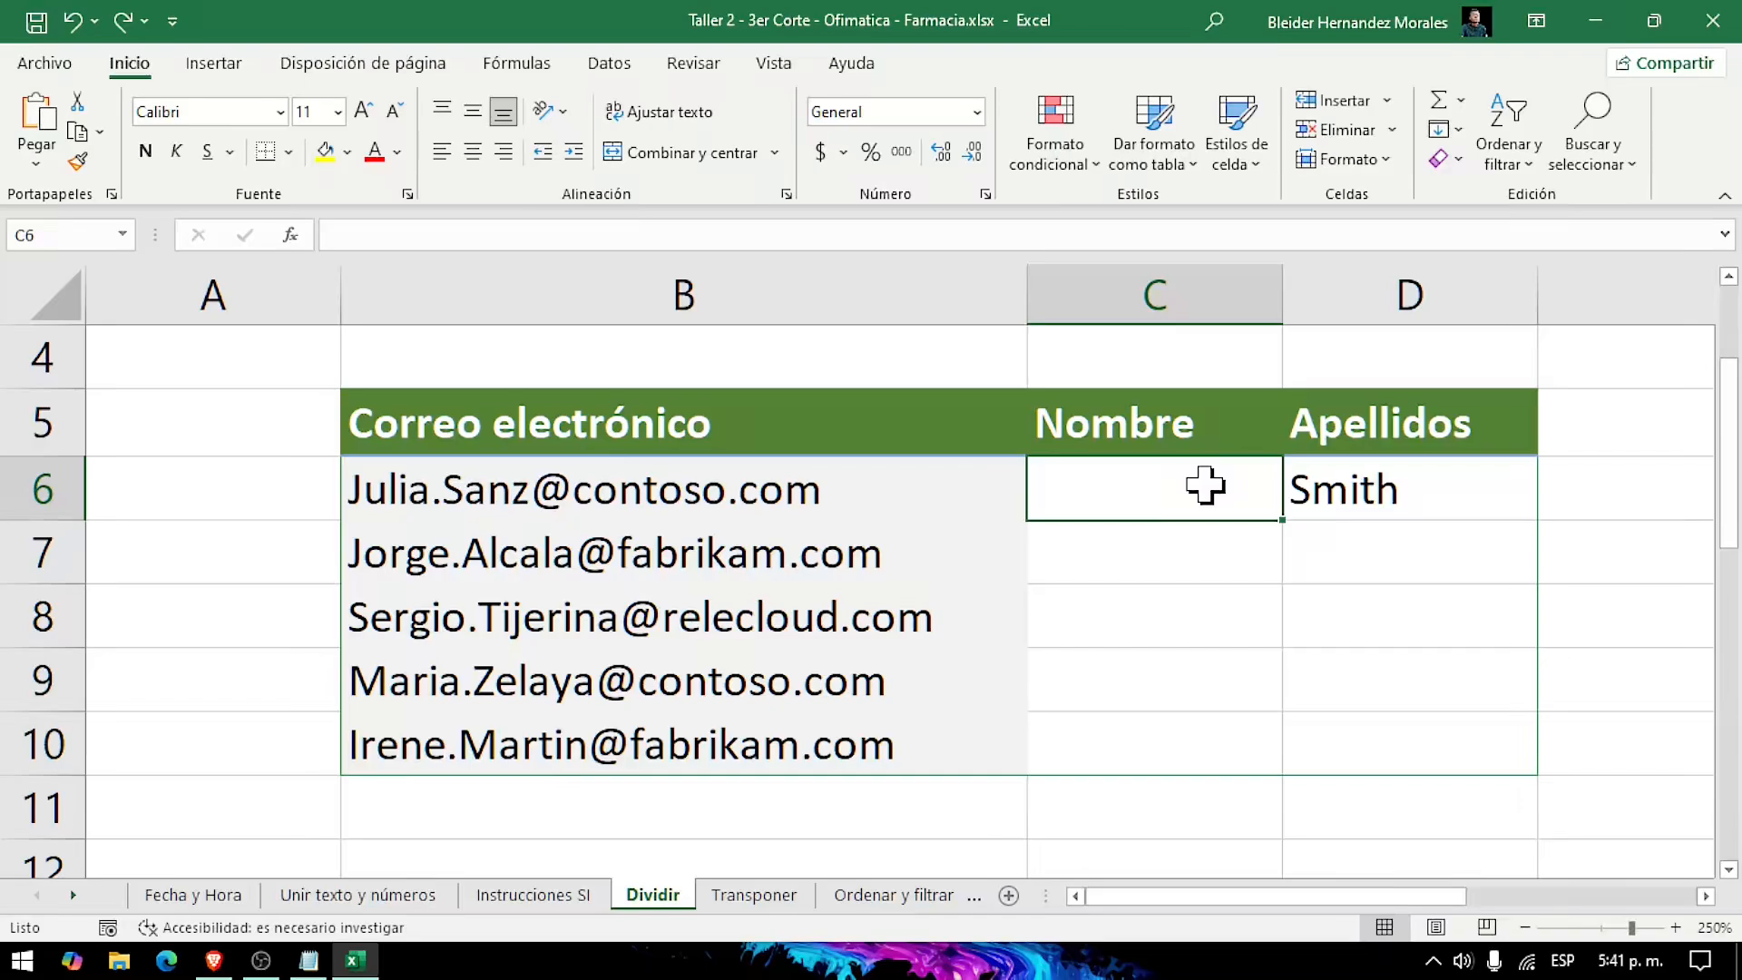
pyautogui.write('Jul')
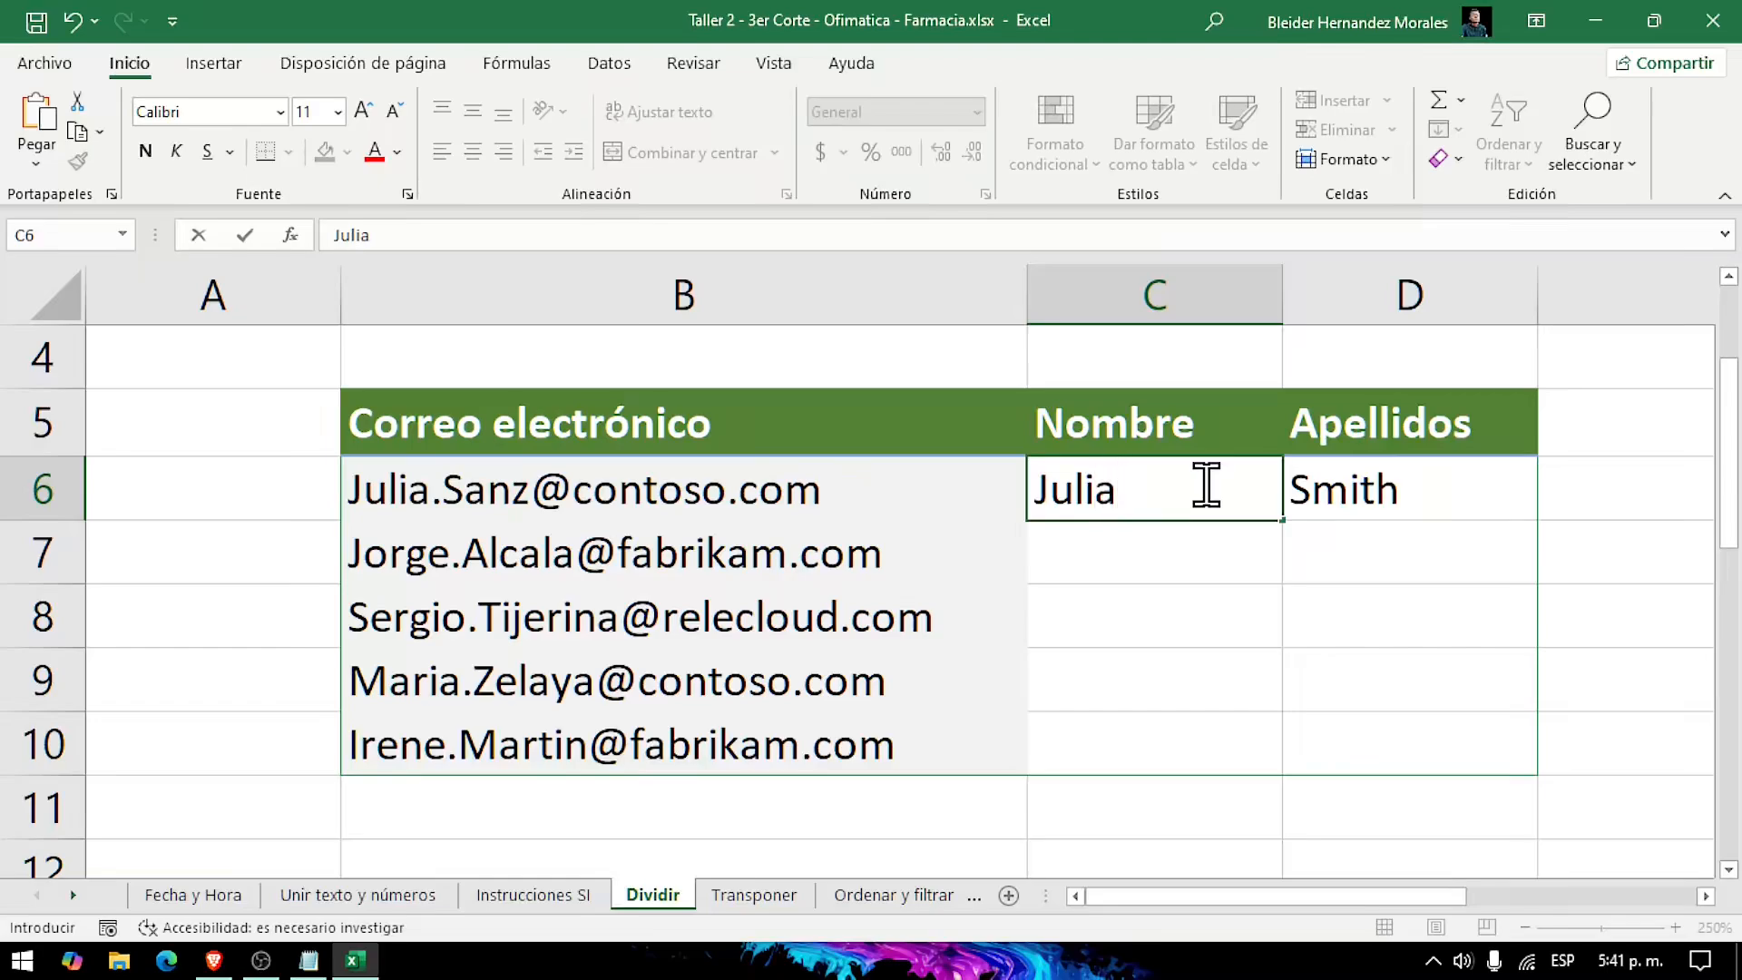
pyautogui.write('ia')
pyautogui.press('Return')
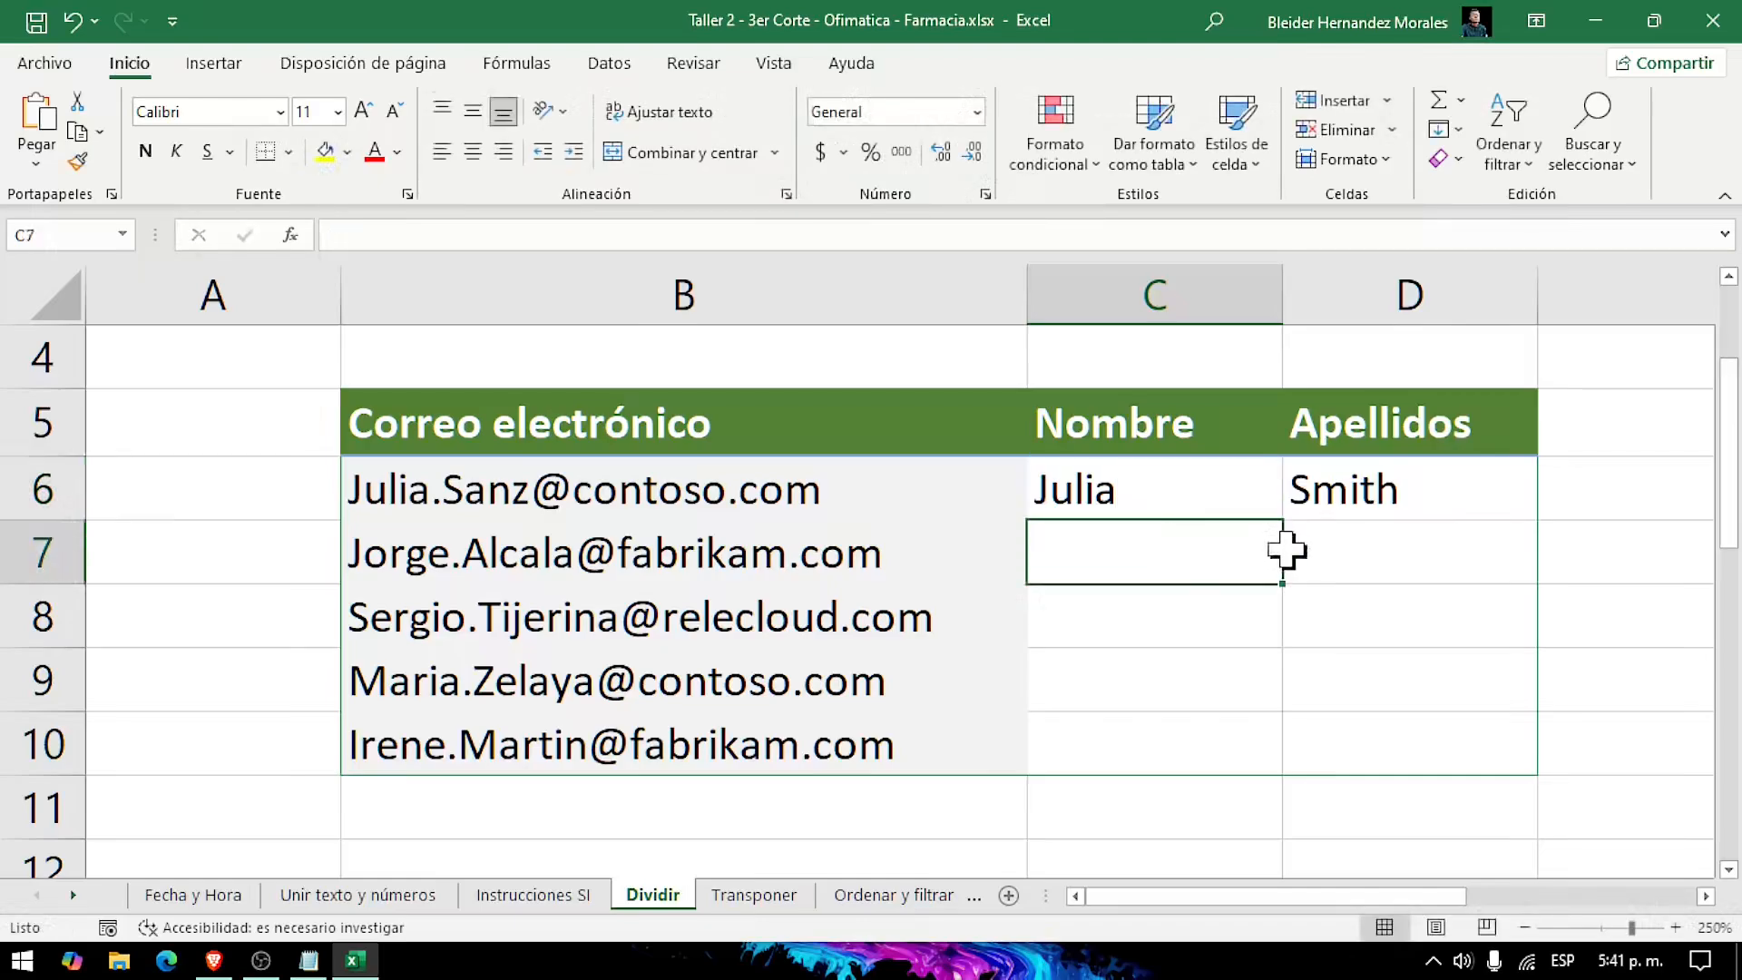
# Step: Enter the first name from the B7 email in C7 and accept the suggested fill for the Nombre cells C8:C10
pyautogui.write('Jorge')
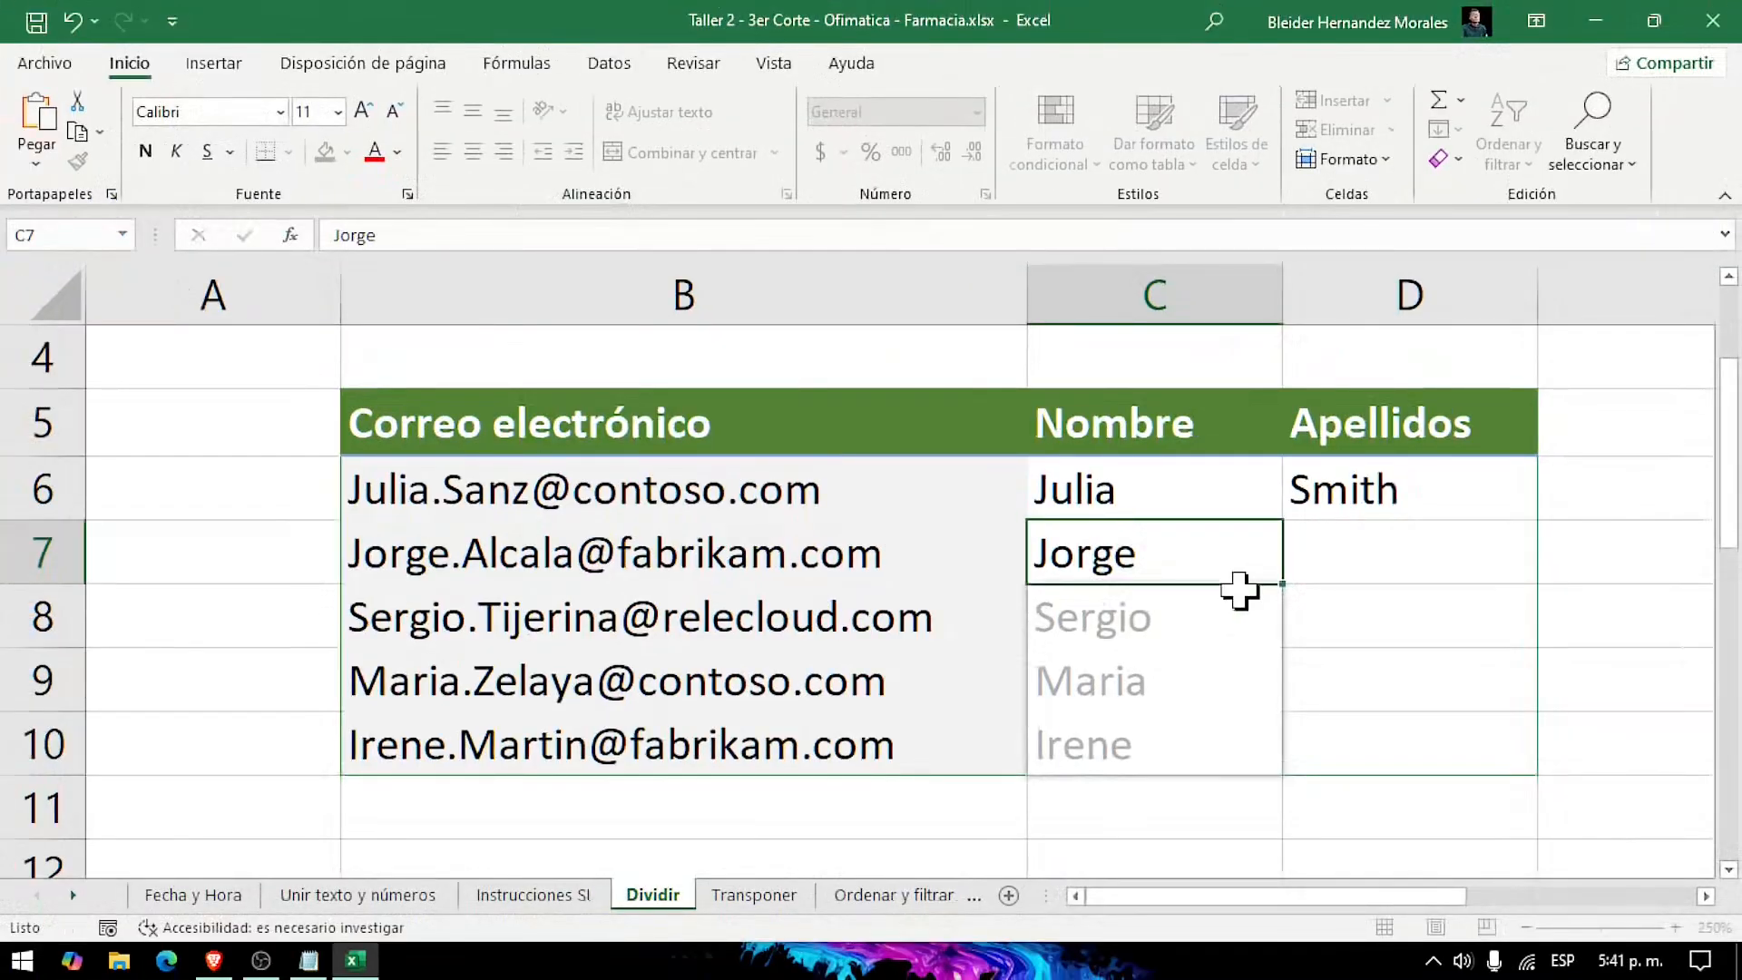
pyautogui.press('Return')
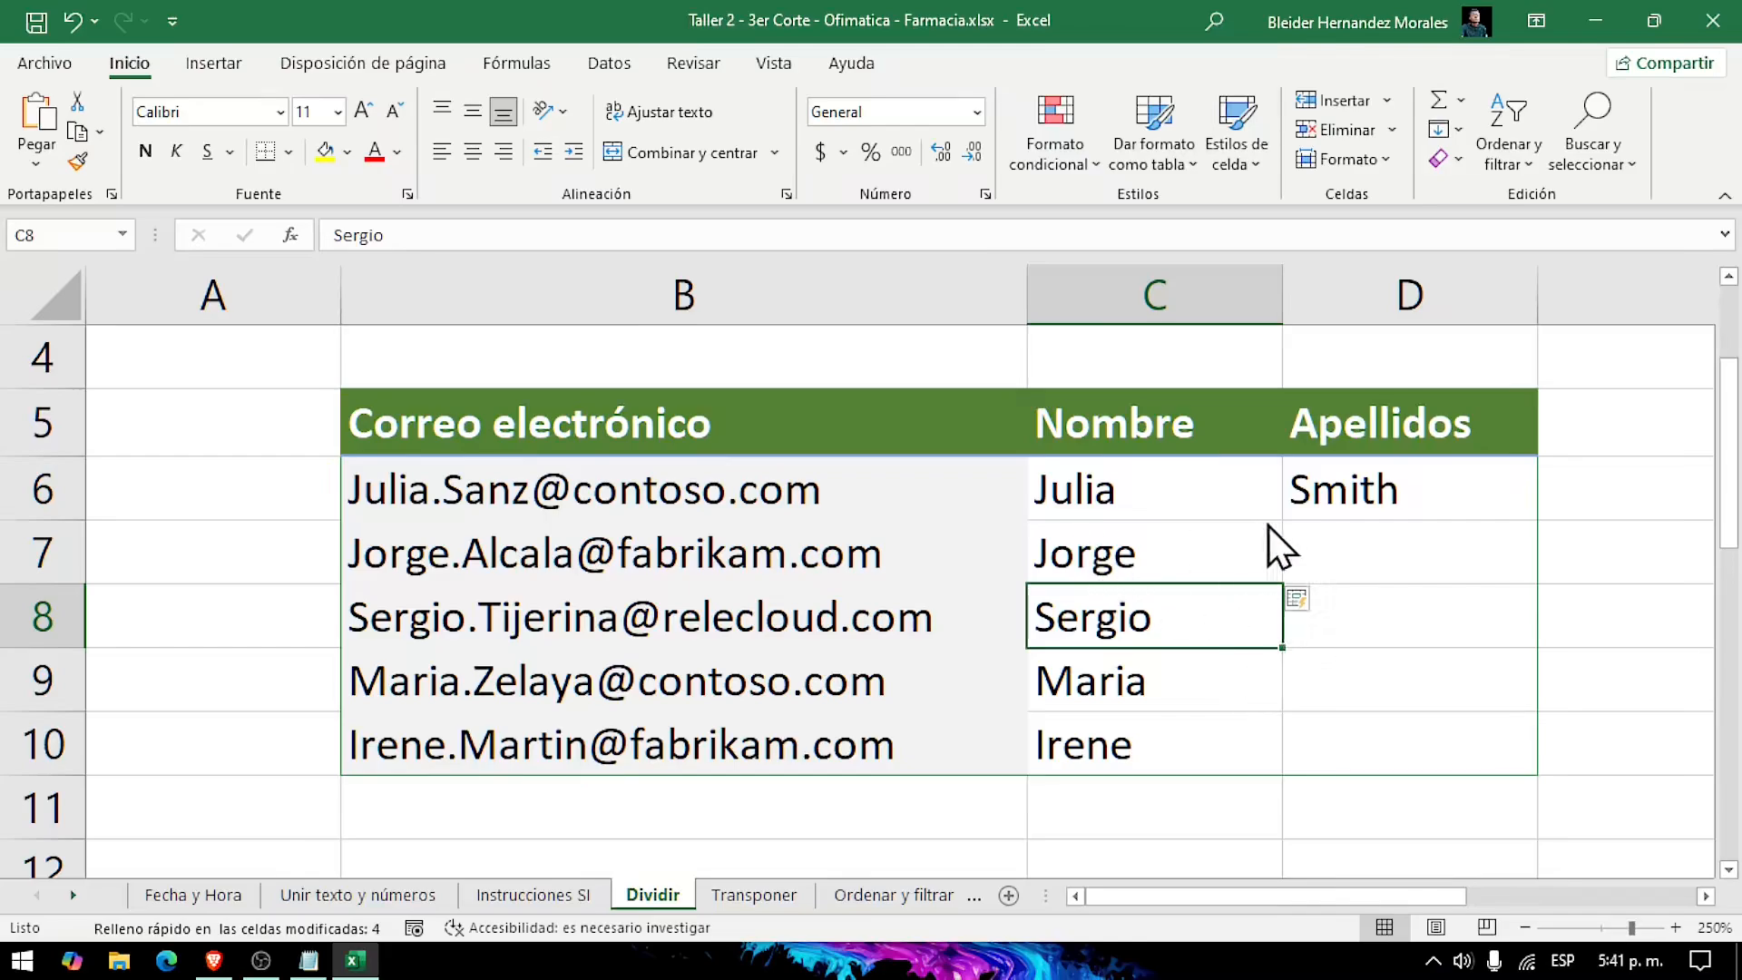
pyautogui.click(1342, 540)
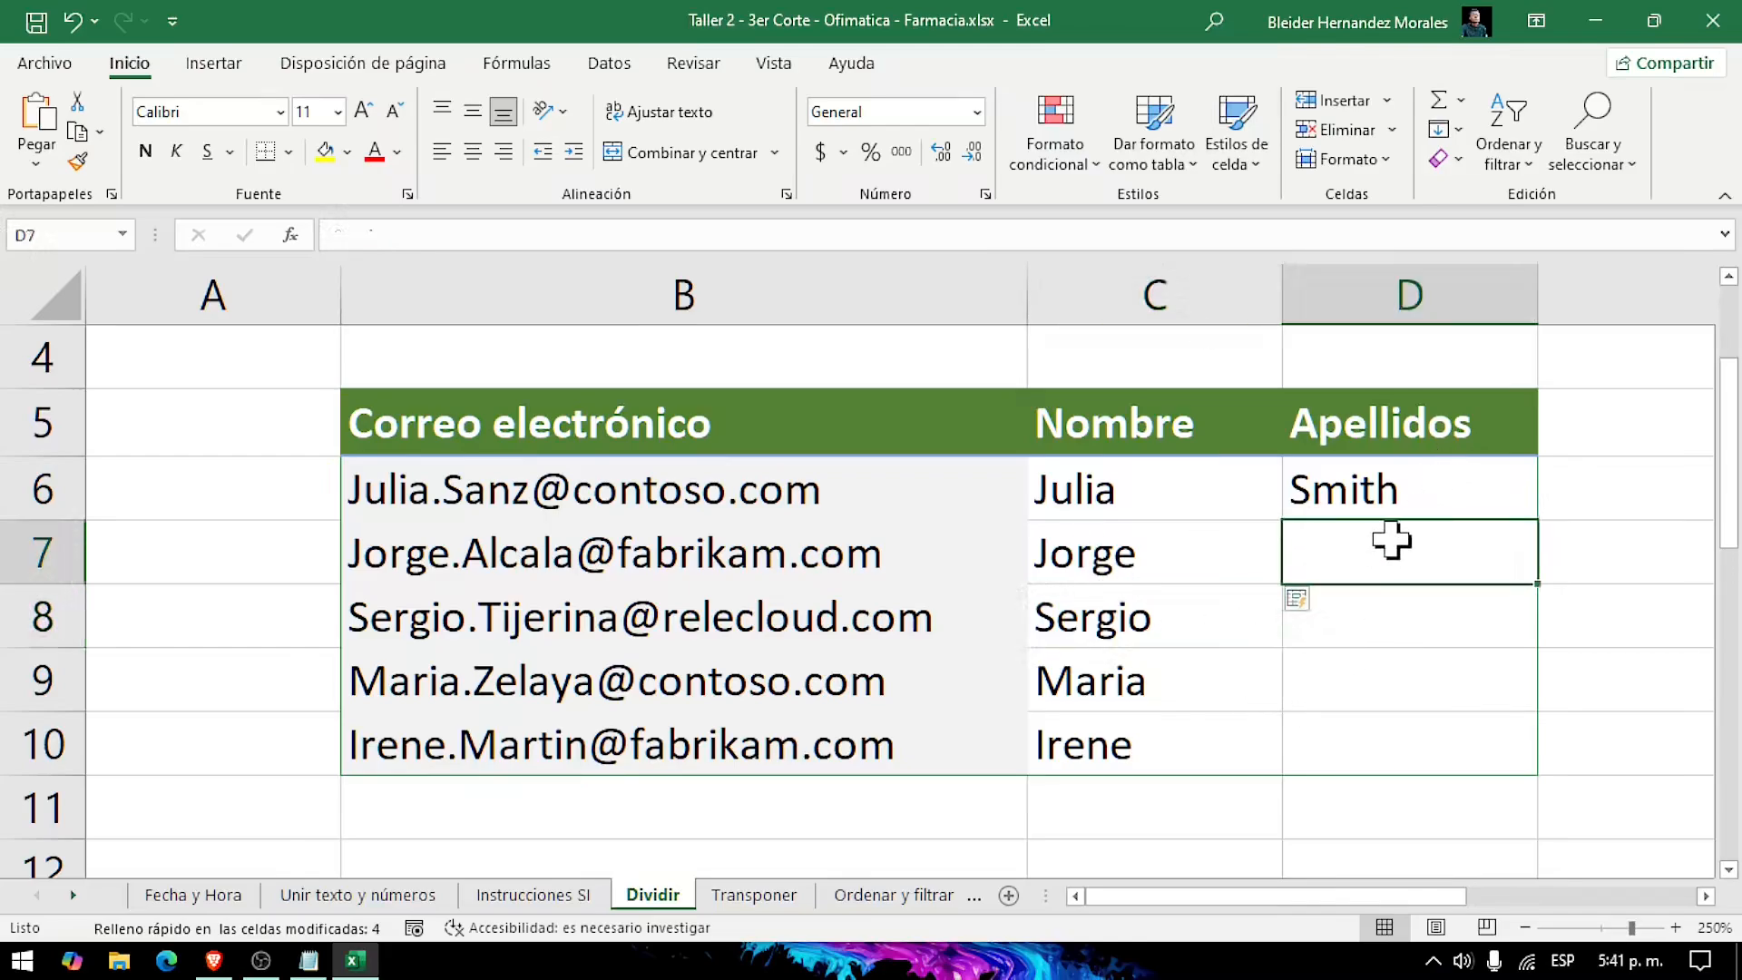
pyautogui.write('Alcal')
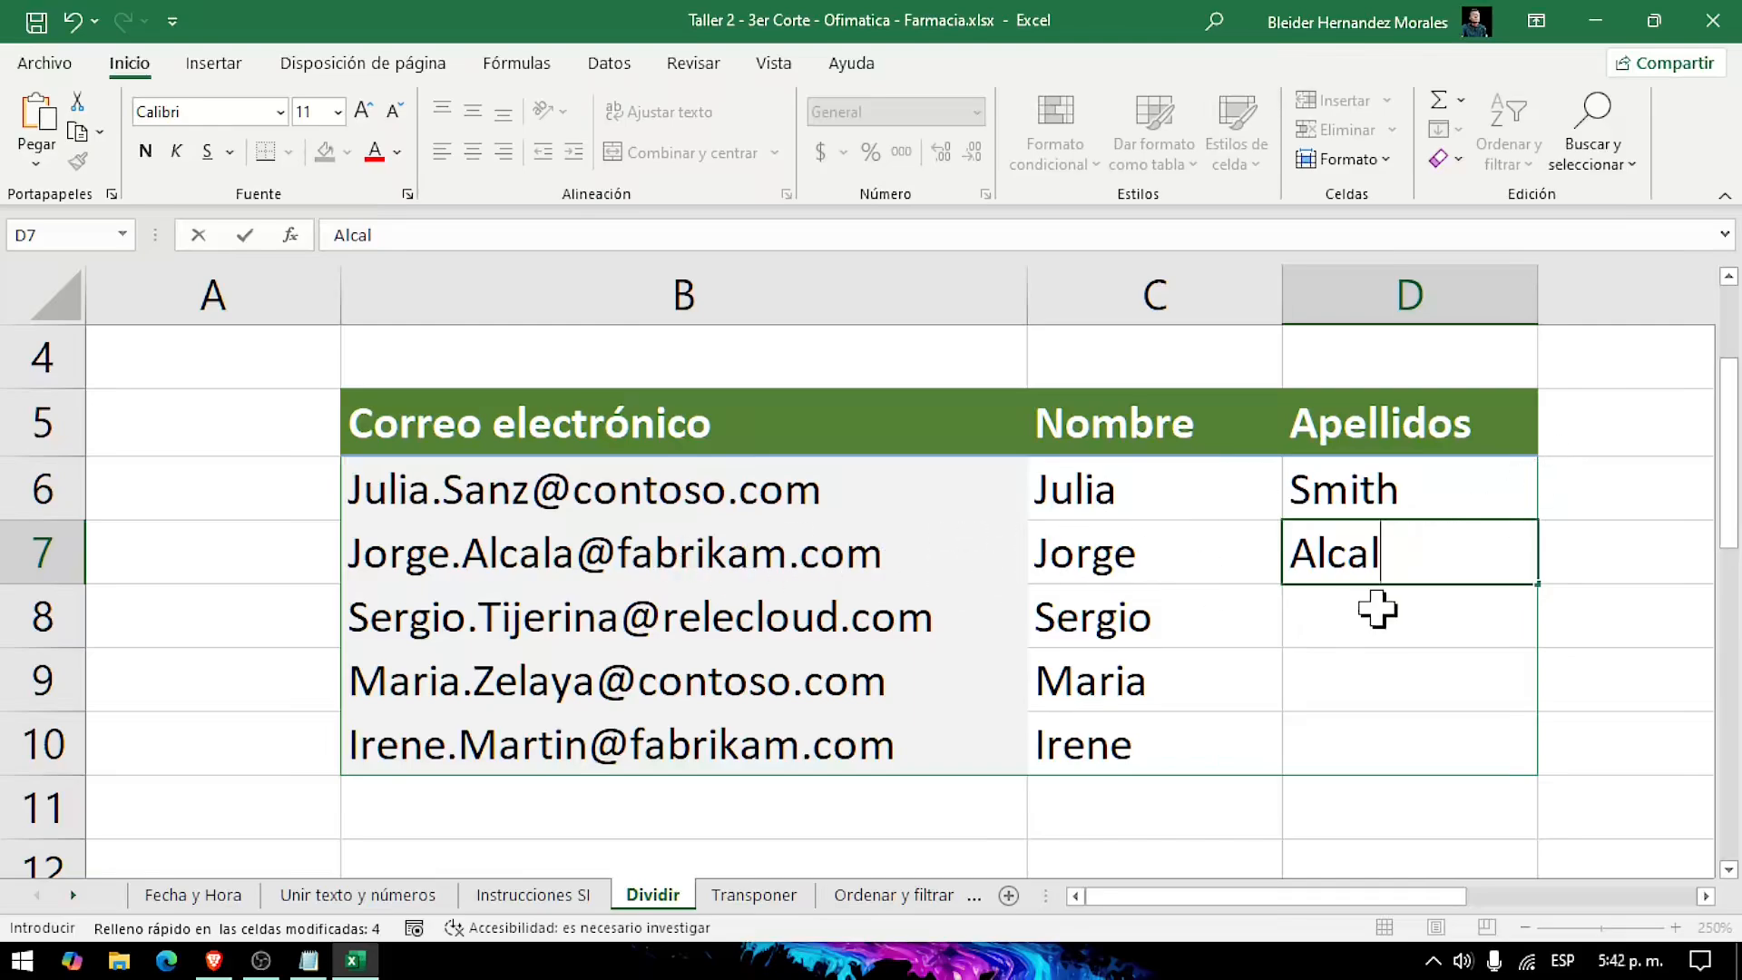
pyautogui.press('BackSpace')
pyautogui.press('BackSpace')
pyautogui.press('BackSpace')
pyautogui.press('BackSpace')
pyautogui.press('BackSpace')
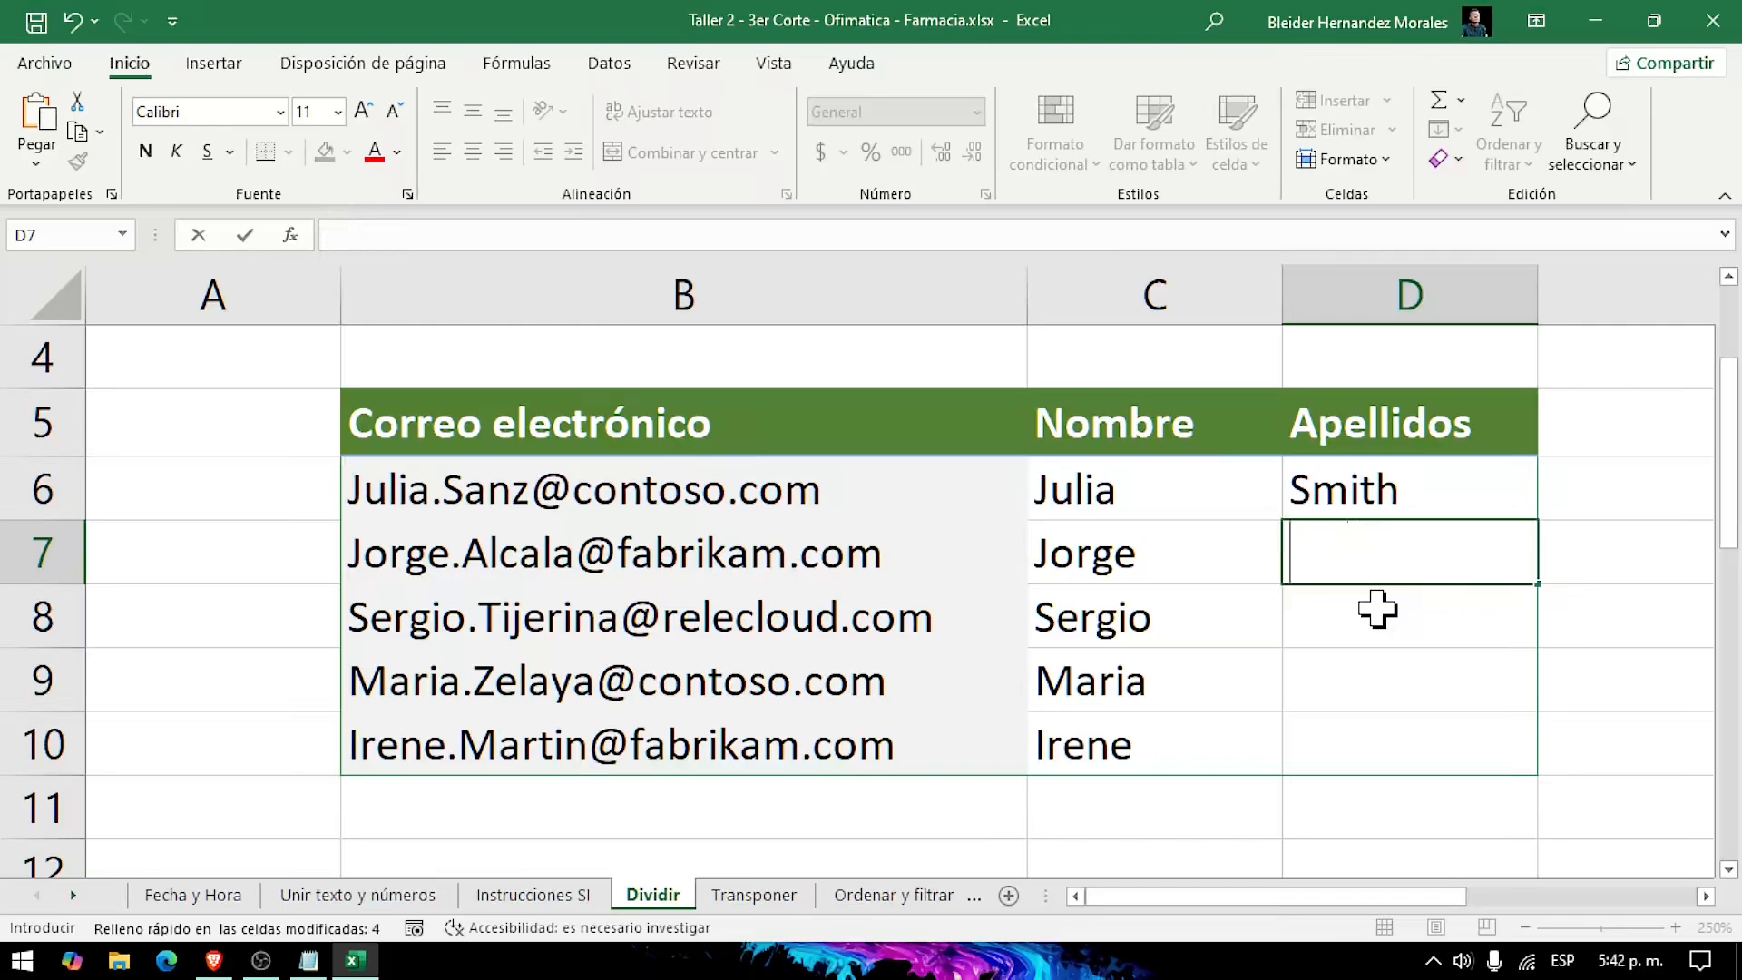
# Step: Replace D6 with the surname from the B6 email and complete the Apellidos column through D10 with Relleno rápido
pyautogui.press('Up')
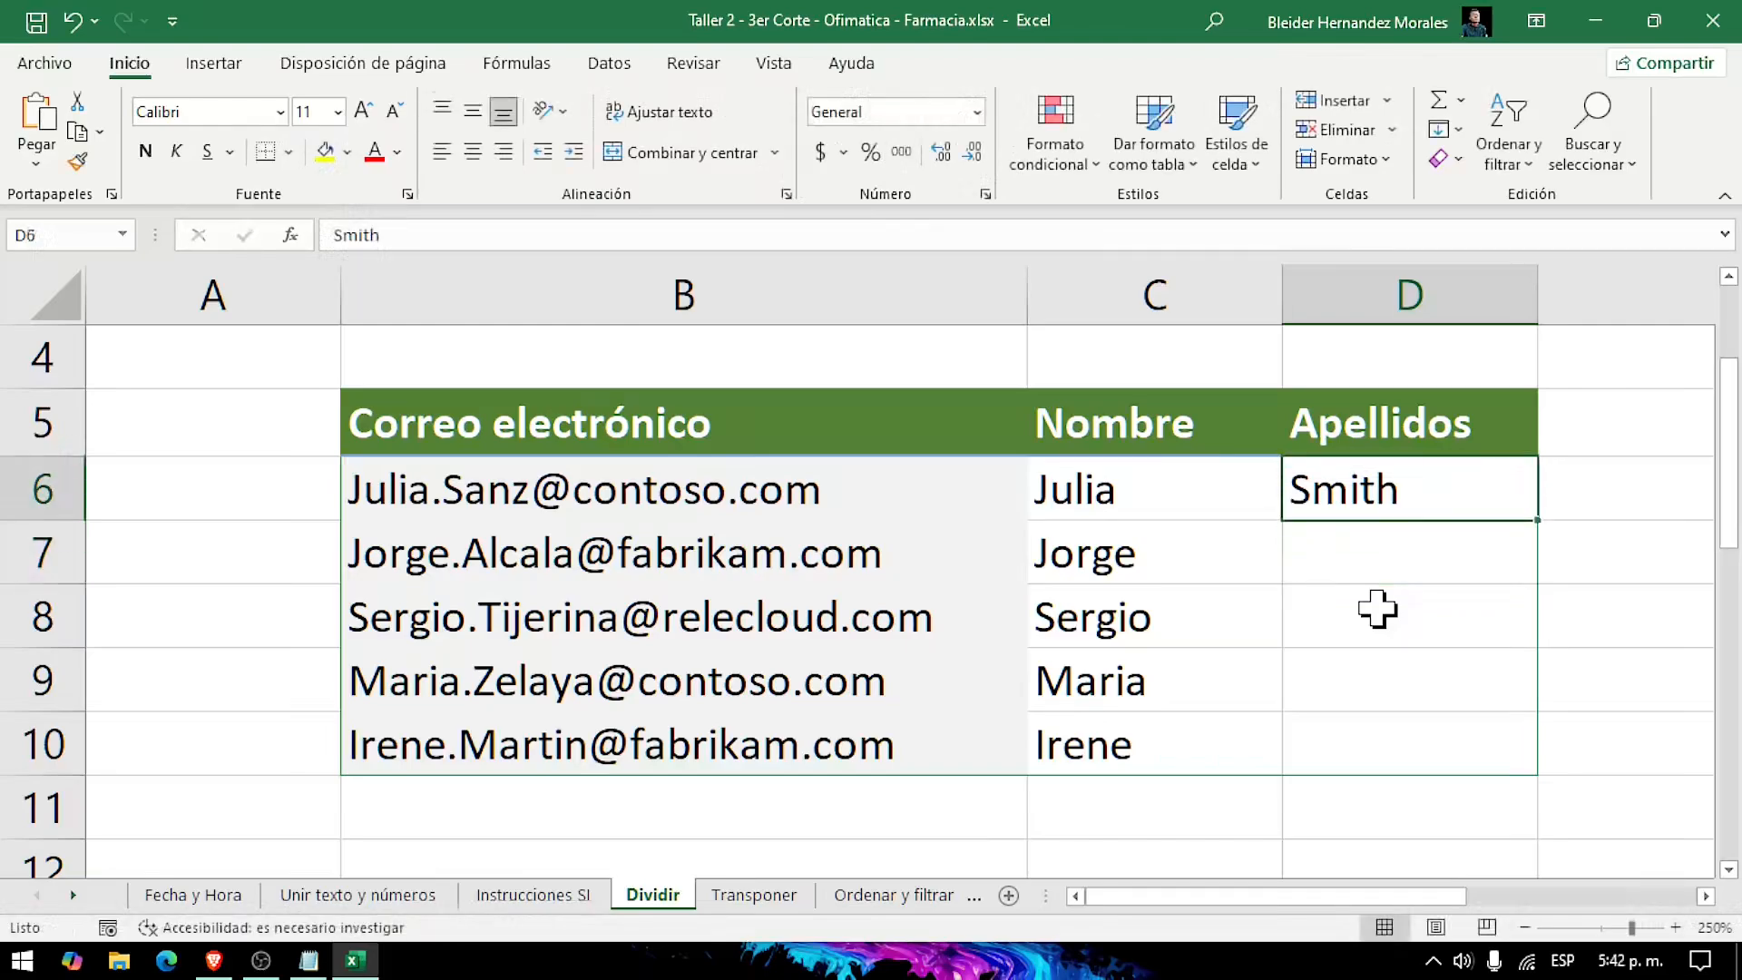
pyautogui.write('Sanz')
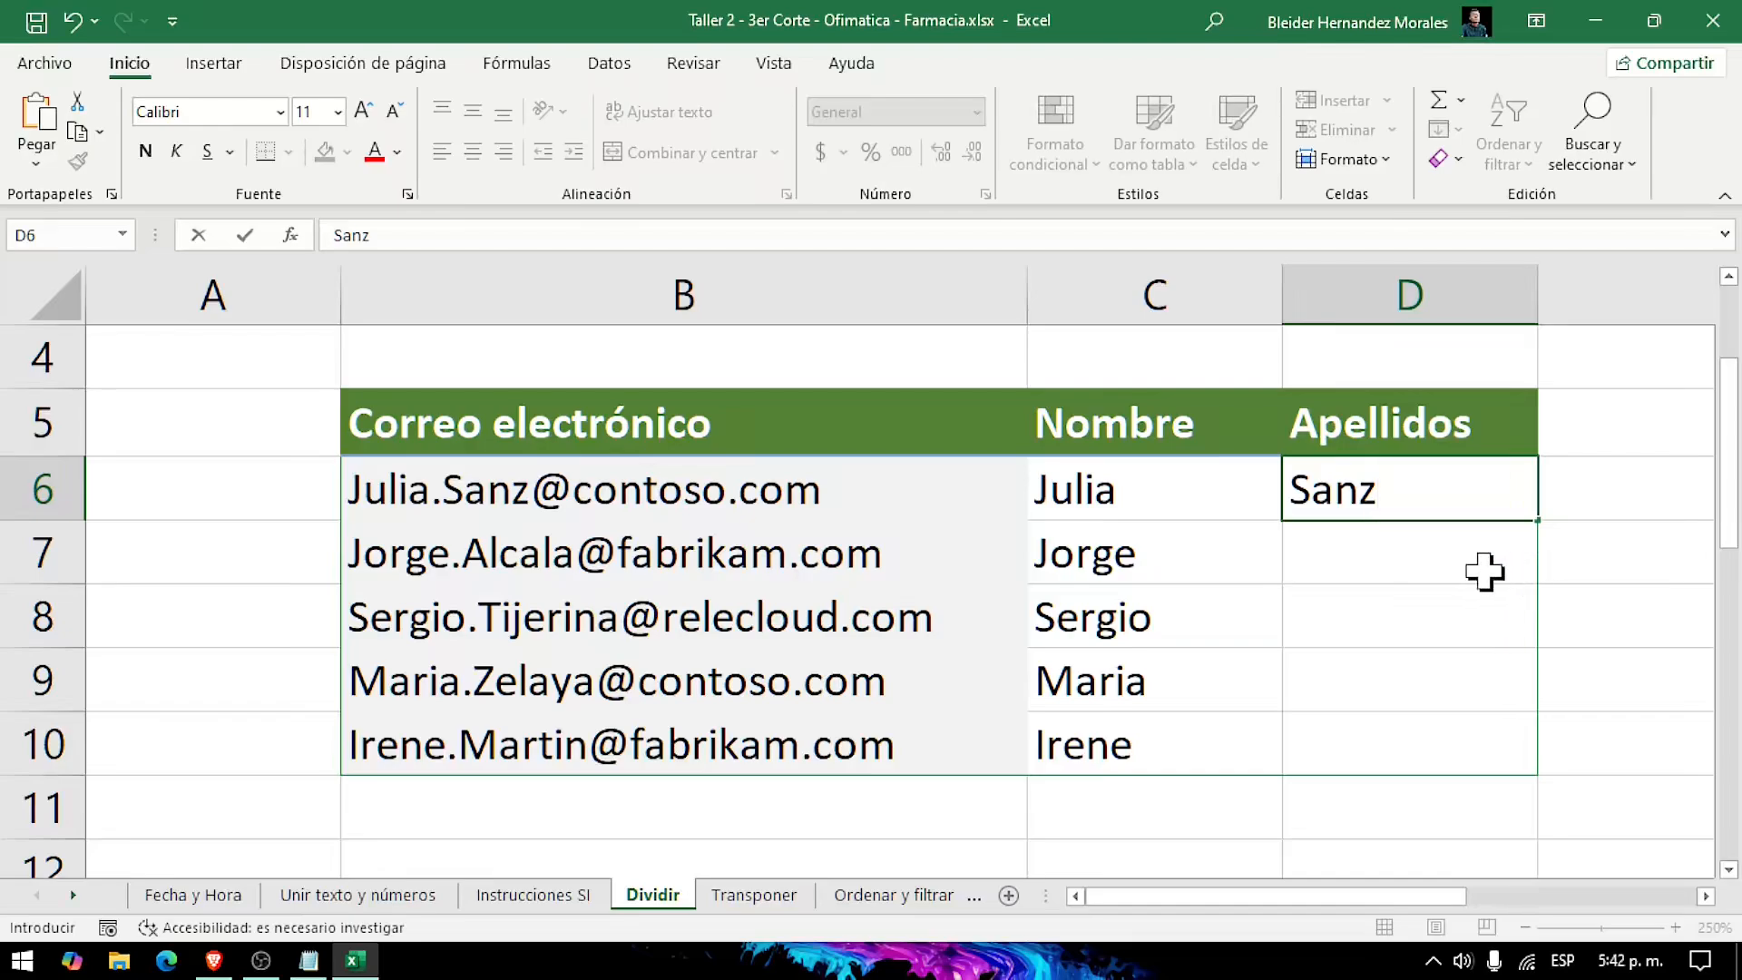
pyautogui.press('Return')
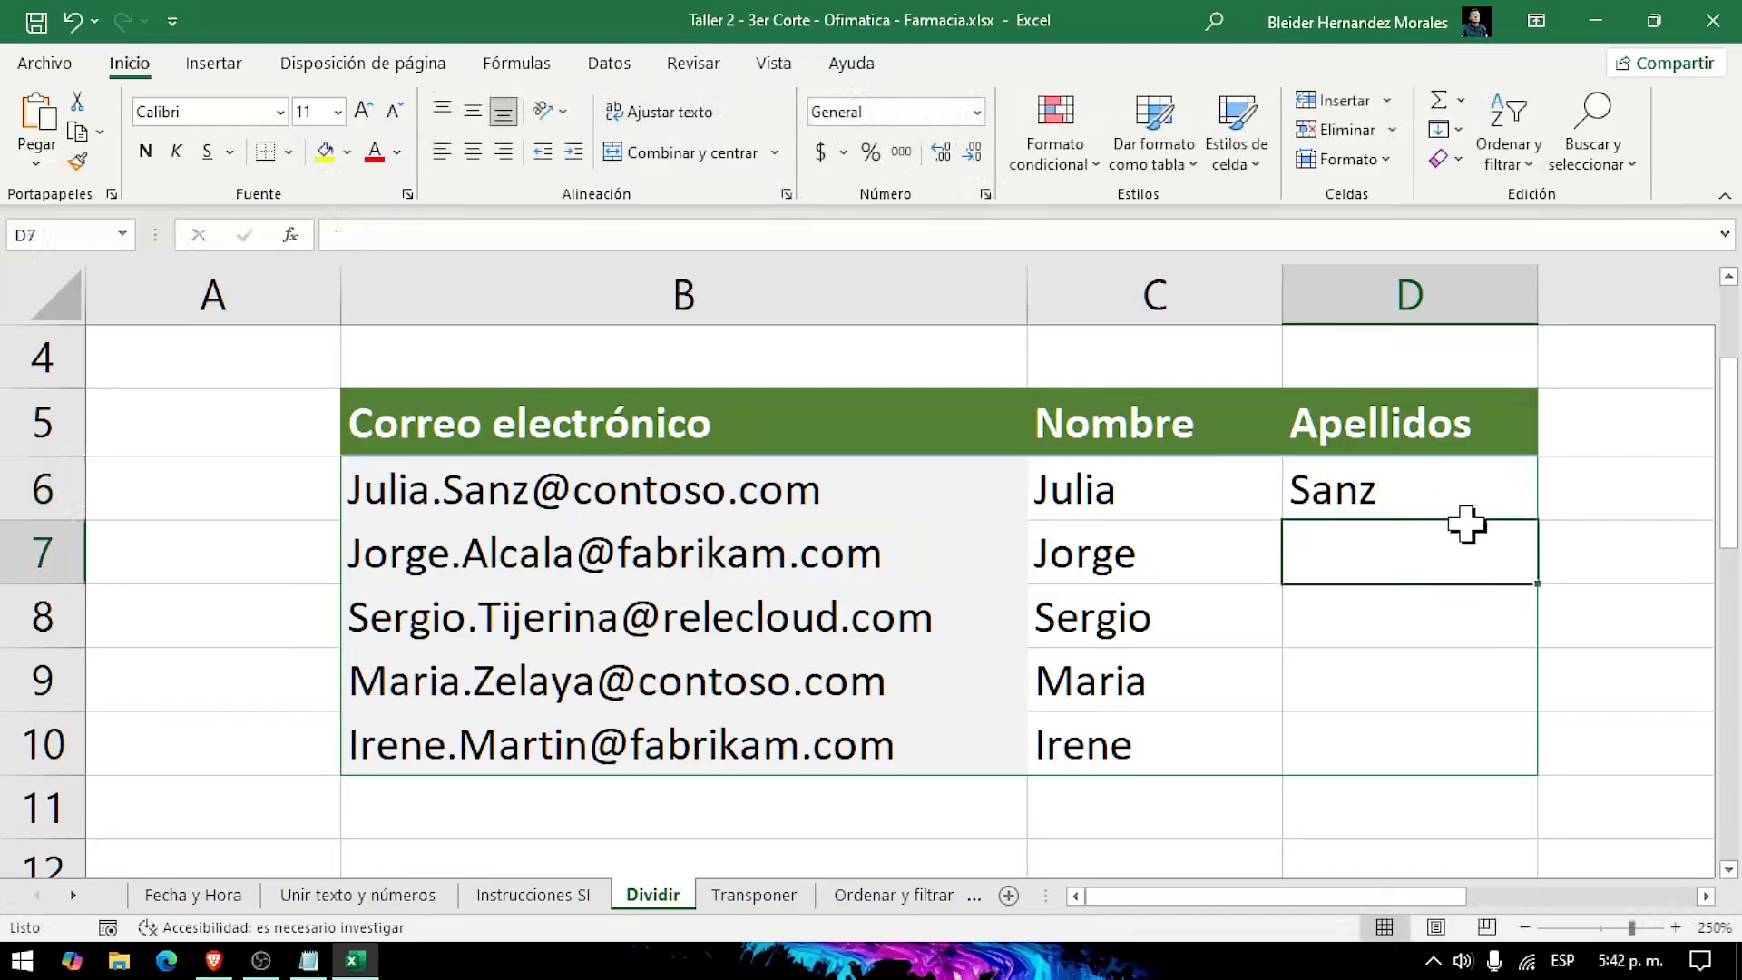
pyautogui.click(1447, 494)
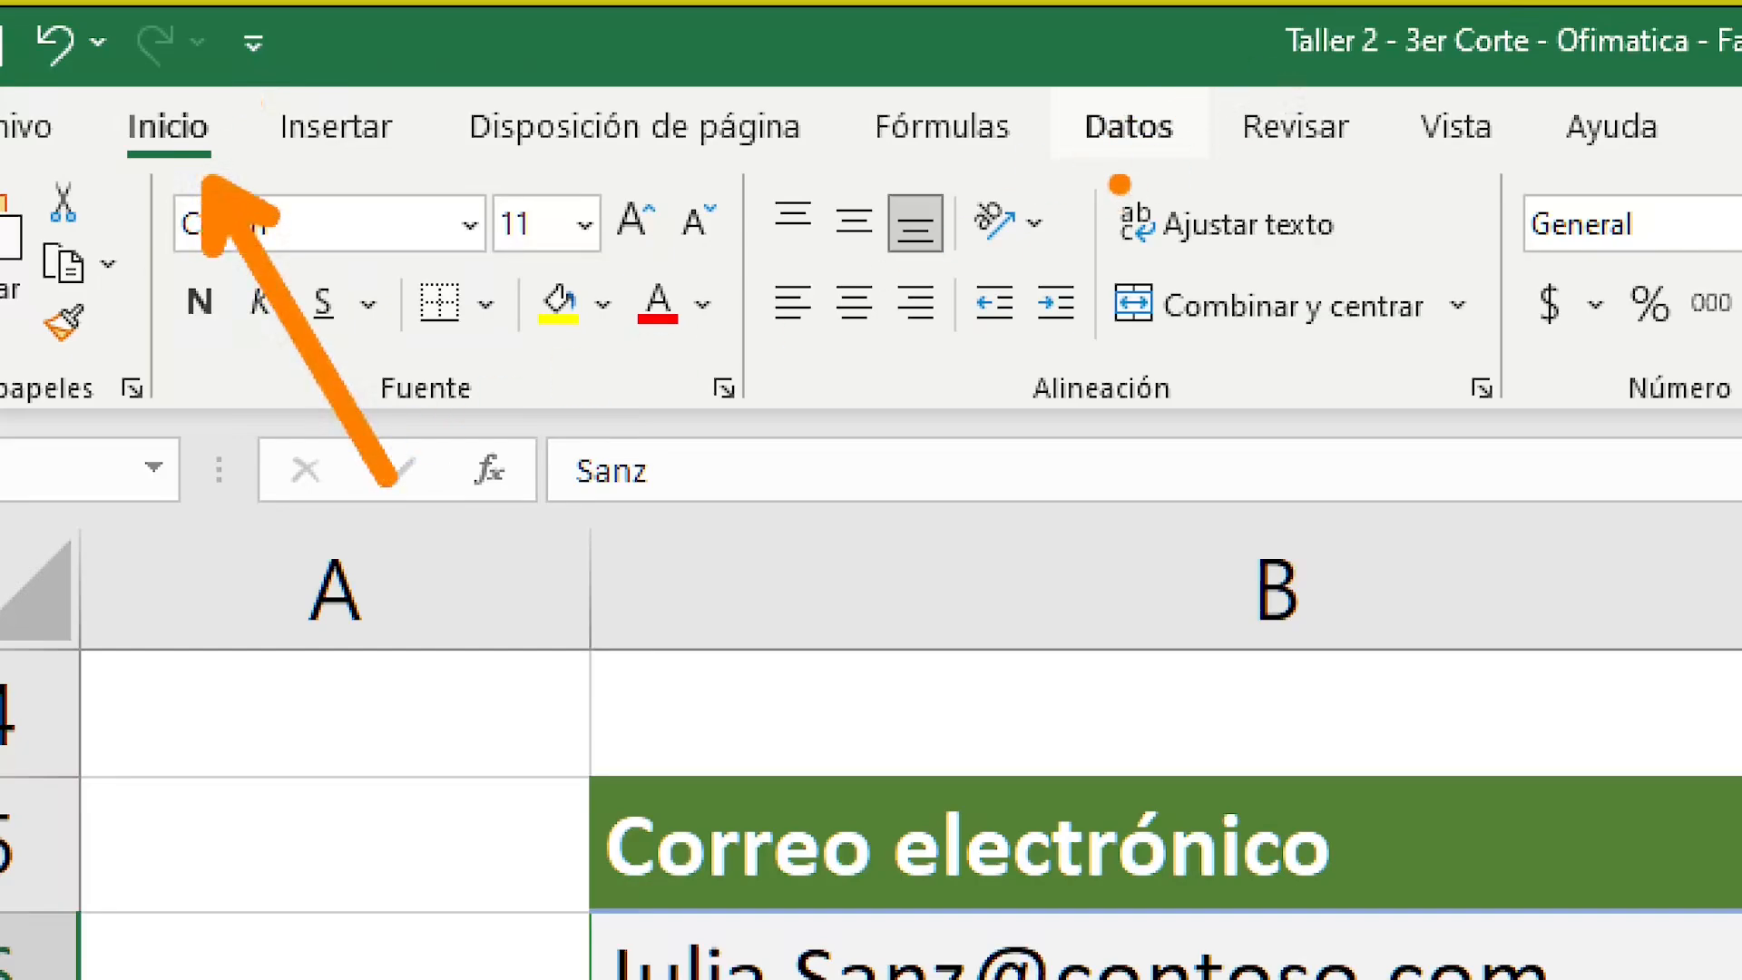
pyautogui.click(1129, 126)
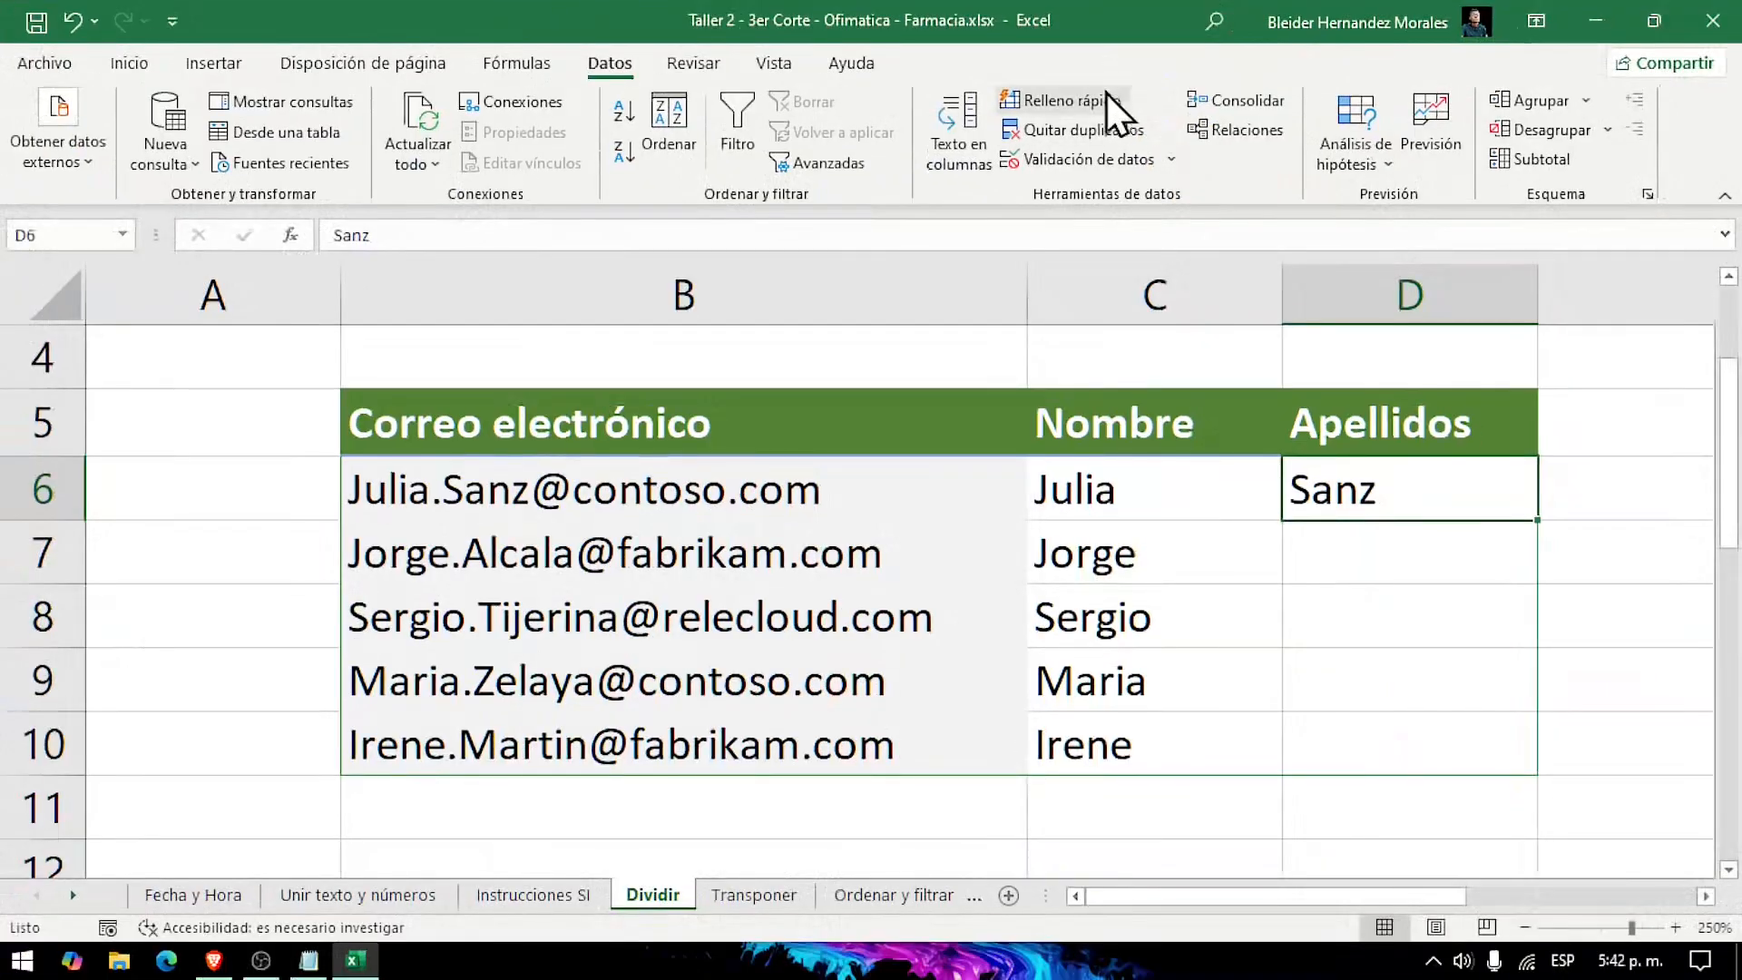
pyautogui.click(1107, 96)
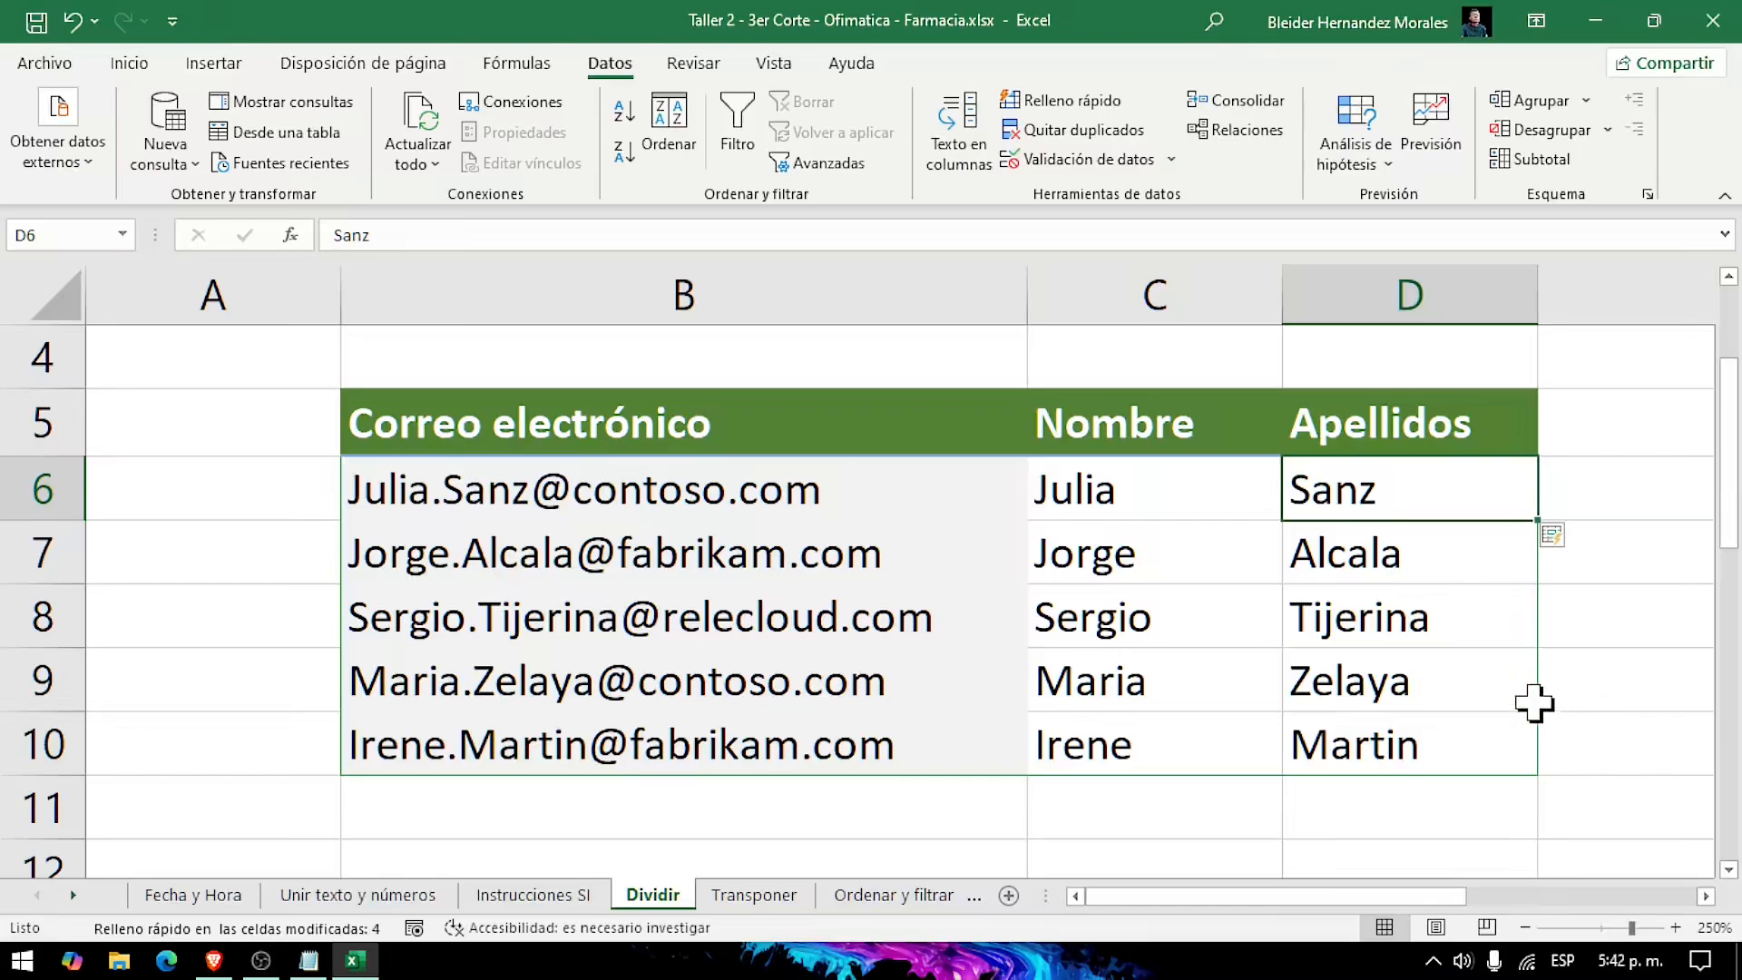
# Step: Examine the comma-separated Datos entries in B17:B24 against the Nombre, Apellidos and Nombre de la empresa columns
pyautogui.scroll(-2, 978, 615)
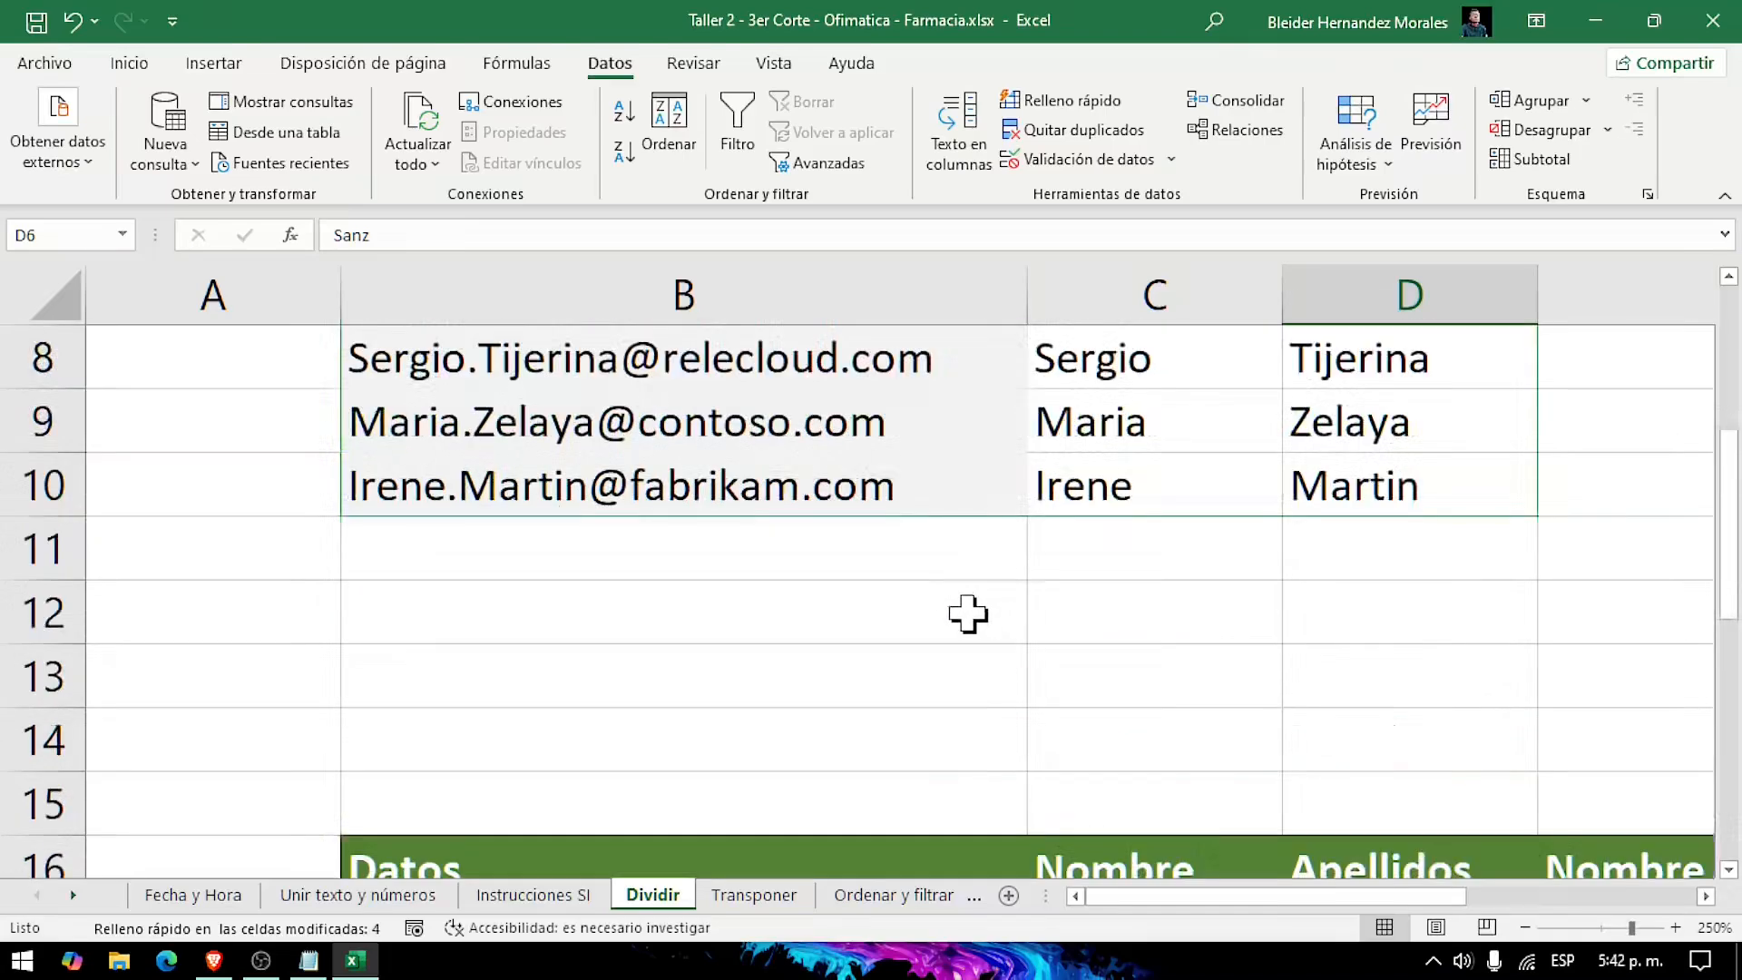
pyautogui.scroll(-3, 1128, 712)
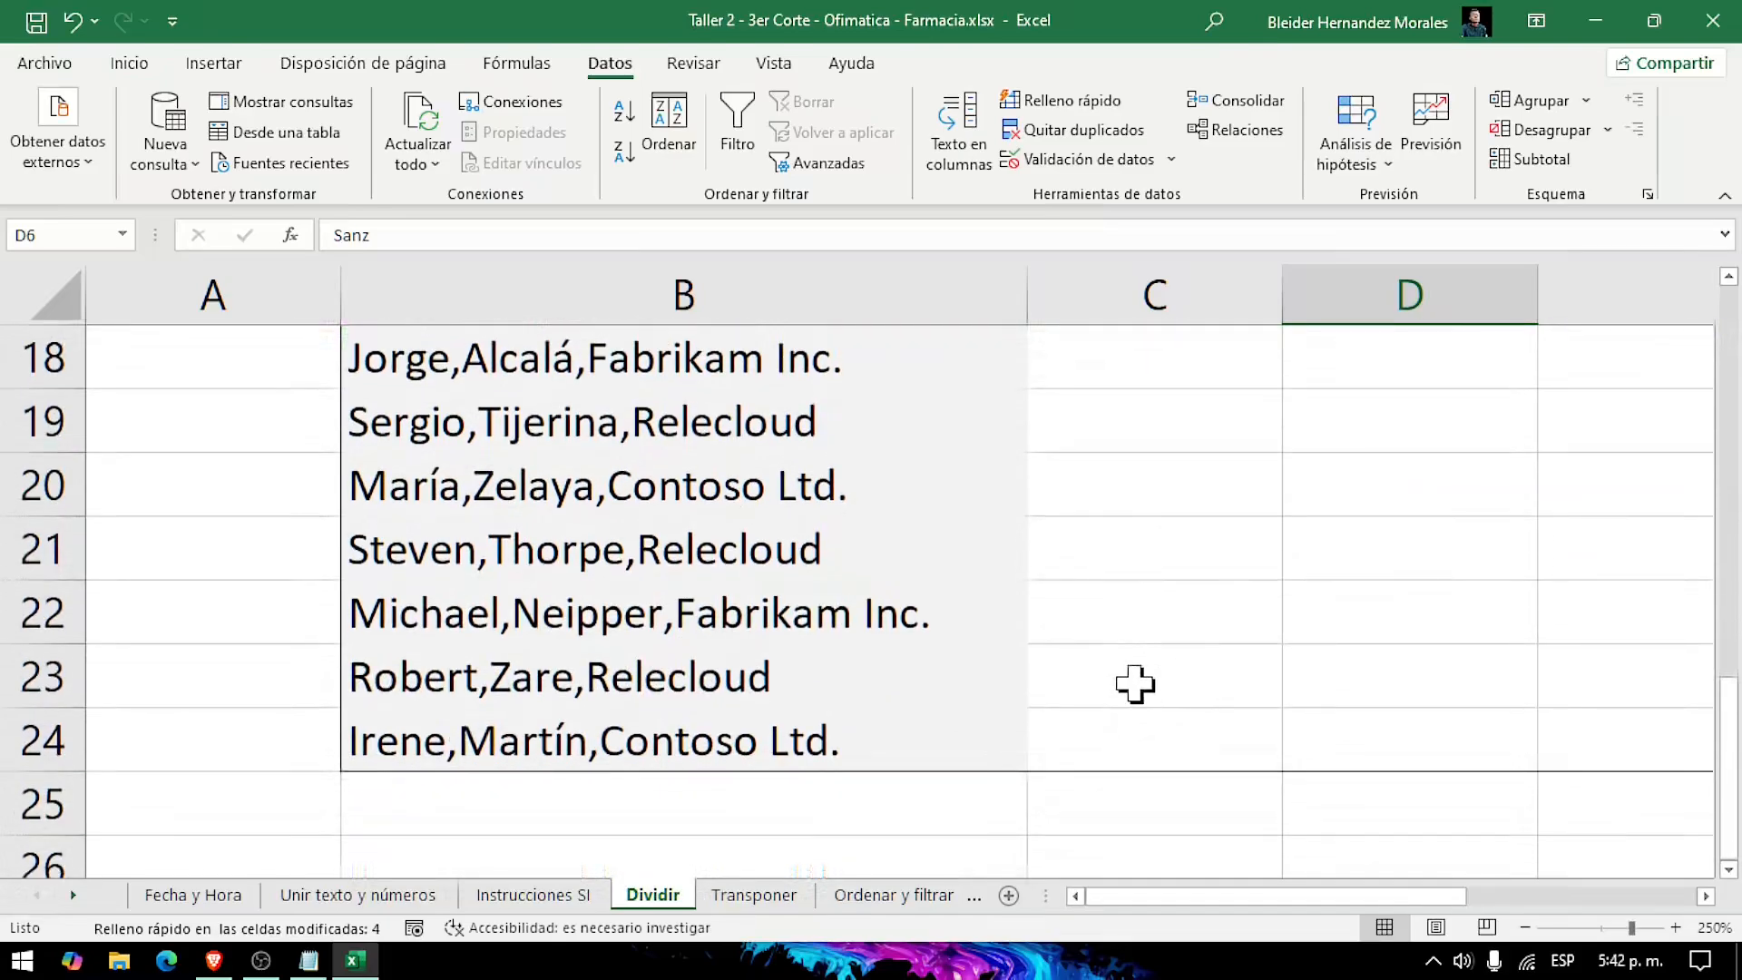
pyautogui.scroll(-1, 1136, 685)
pyautogui.scroll(-1, 1135, 685)
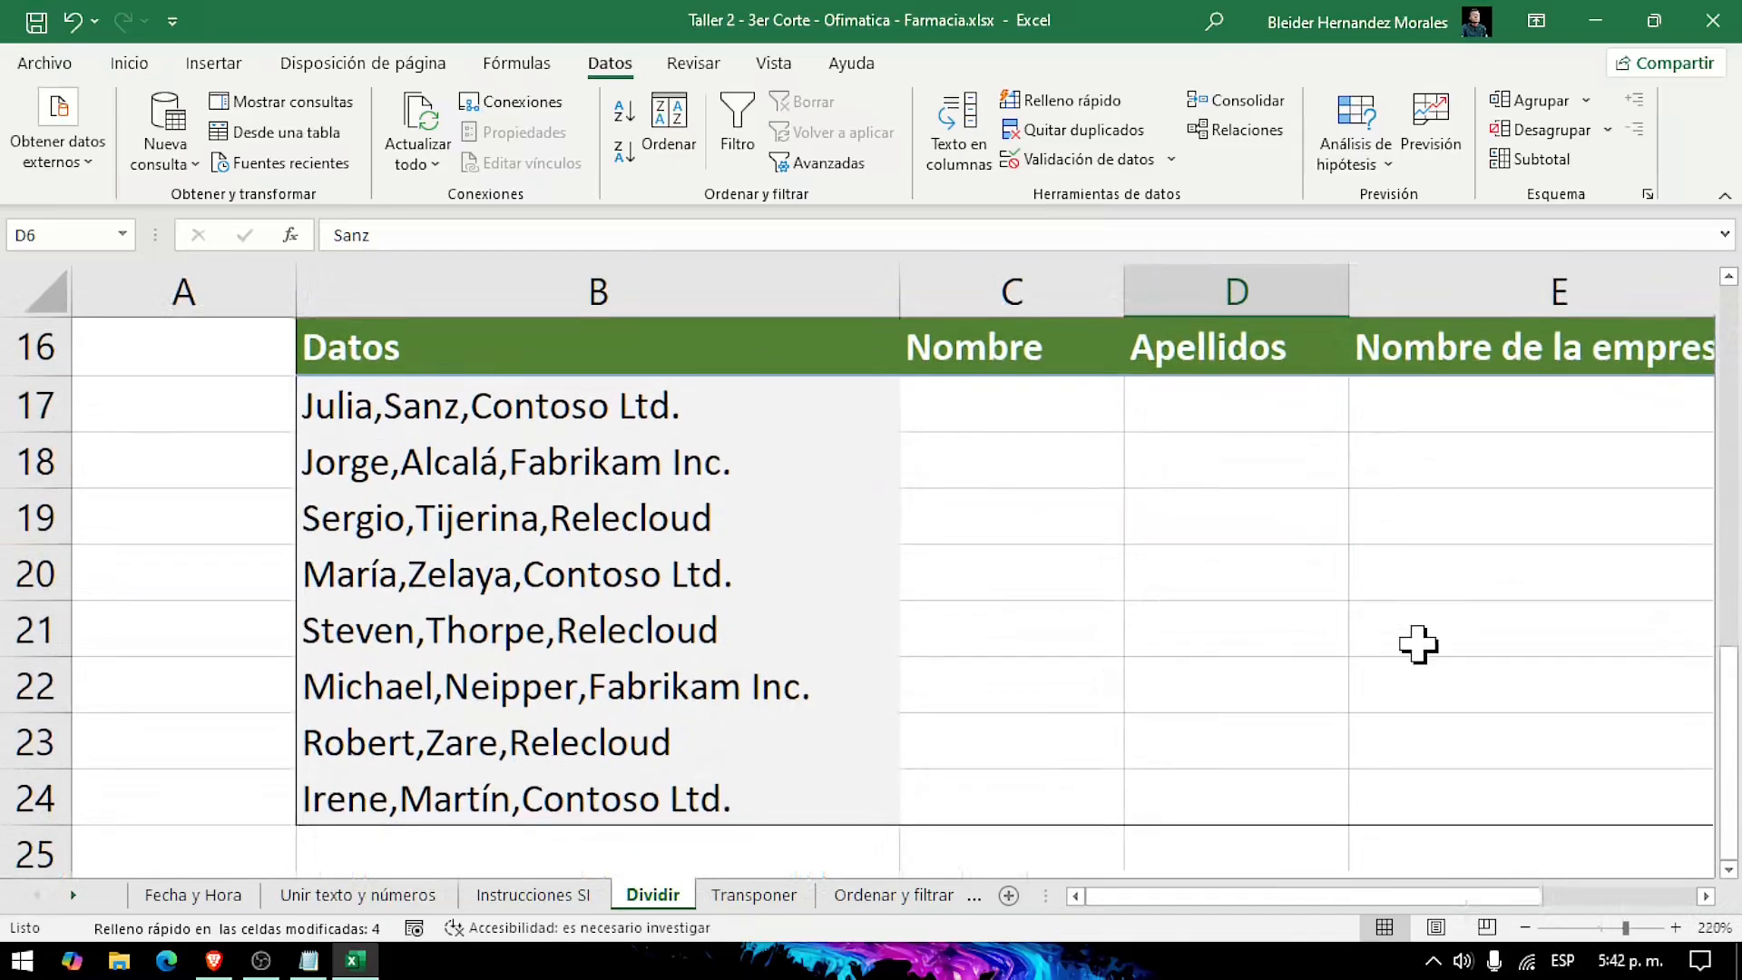
pyautogui.moveTo(1441, 896); pyautogui.dragTo(1514, 896)
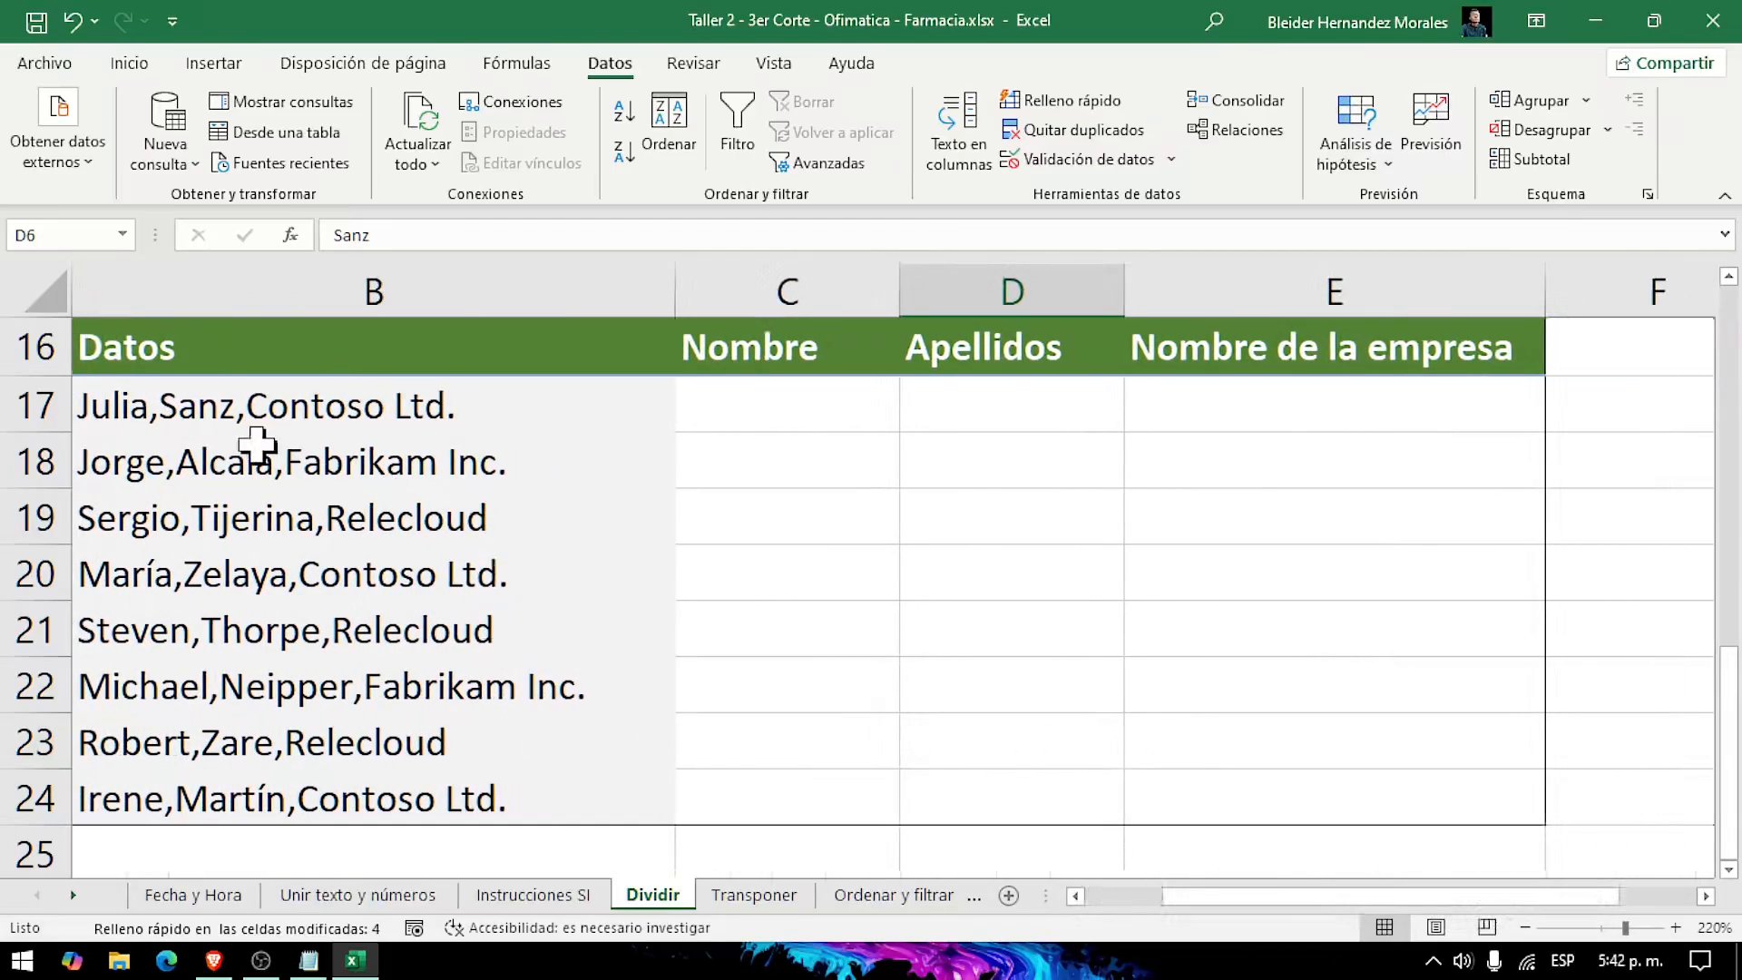
pyautogui.click(766, 404)
pyautogui.click(992, 400)
pyautogui.click(1271, 393)
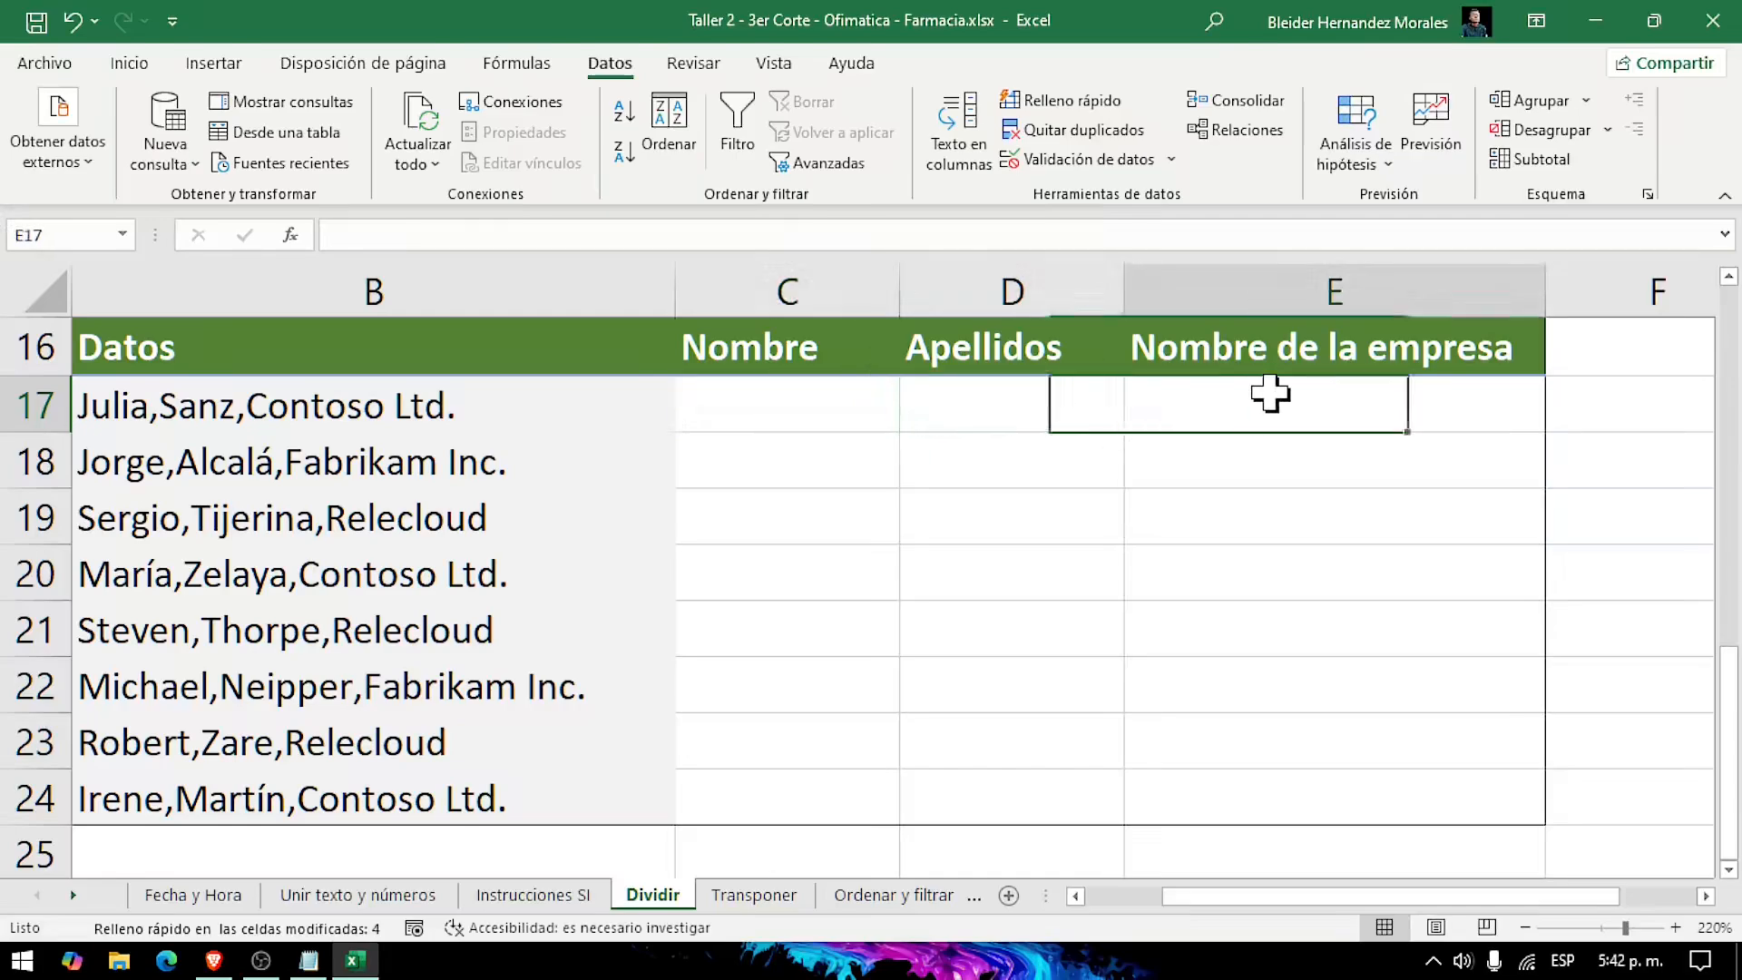
pyautogui.click(688, 425)
pyautogui.click(989, 404)
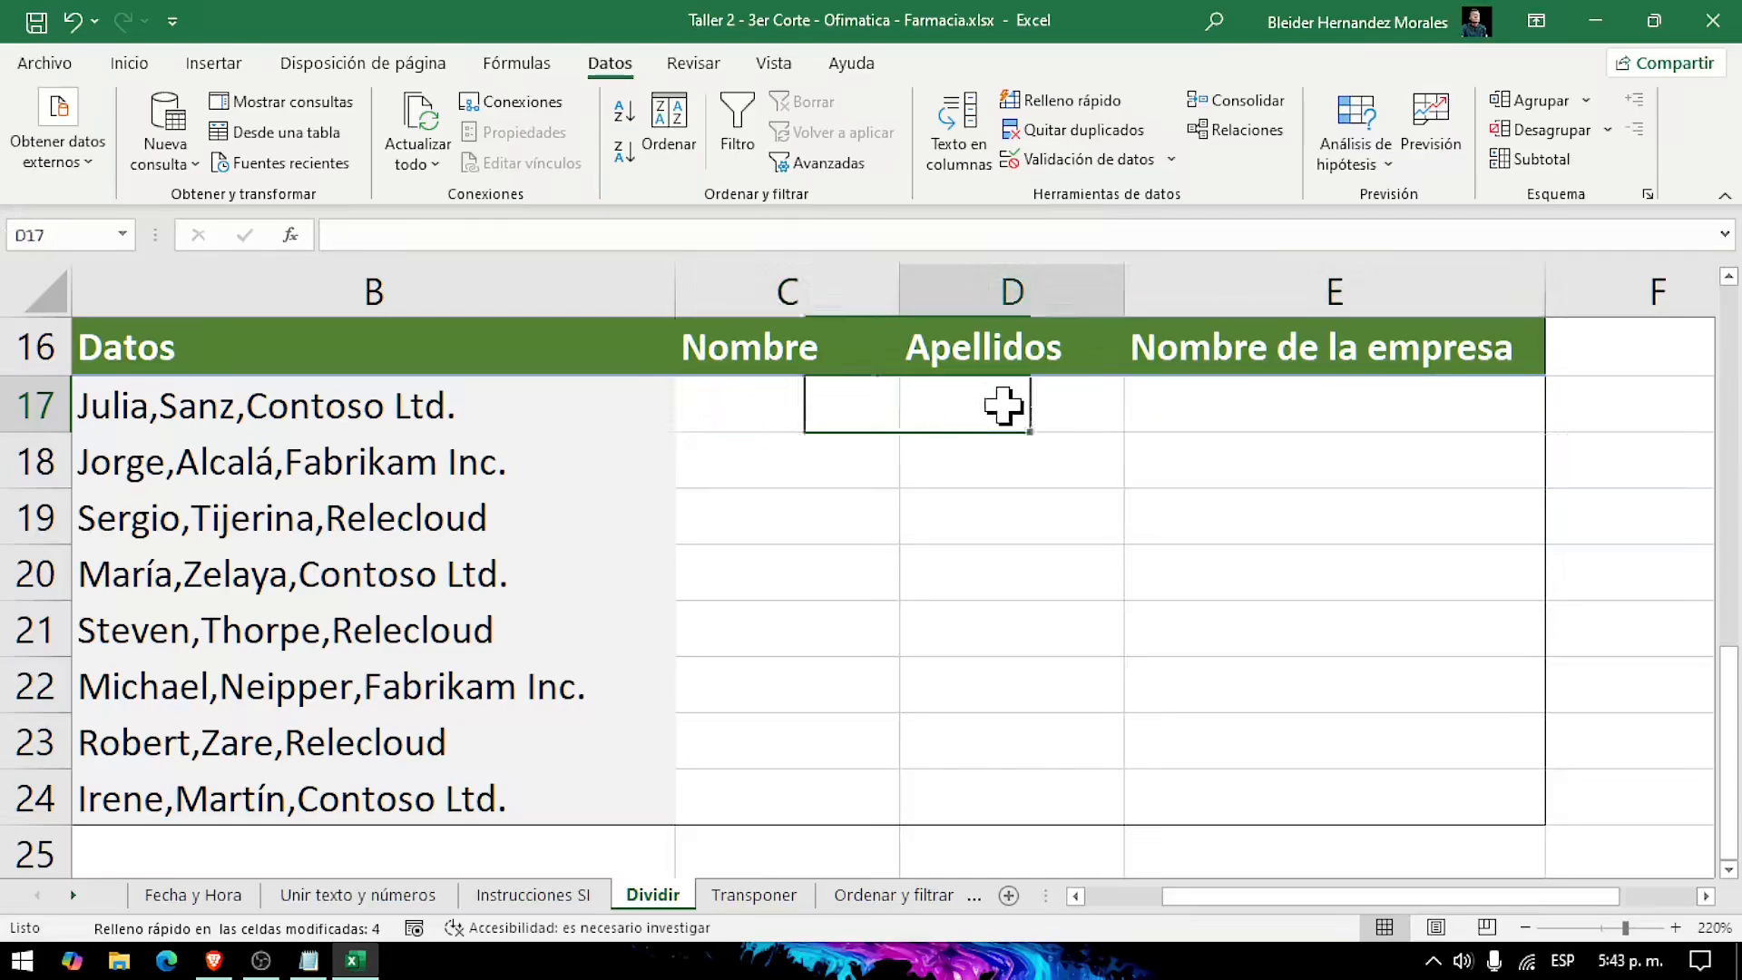
pyautogui.click(1326, 431)
# Step: Set up a text-to-columns conversion of B17:B24 as delimited data with Coma as the separator
pyautogui.click(173, 411)
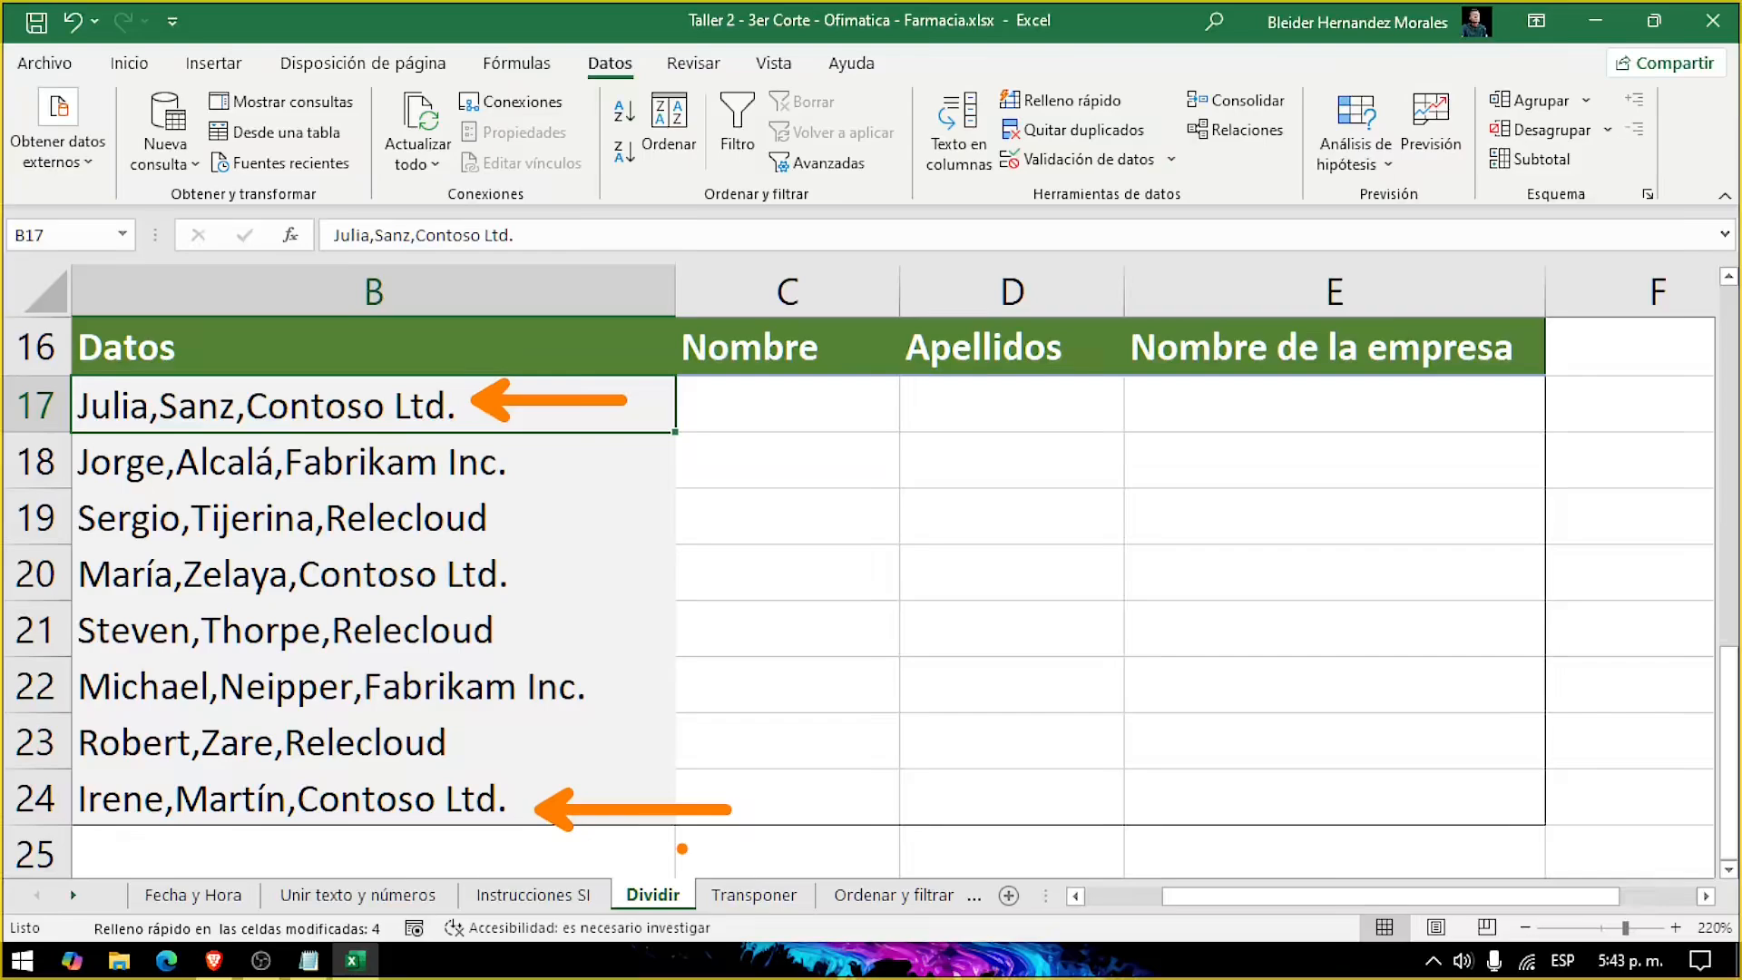
pyautogui.moveTo(226, 400); pyautogui.dragTo(264, 794)
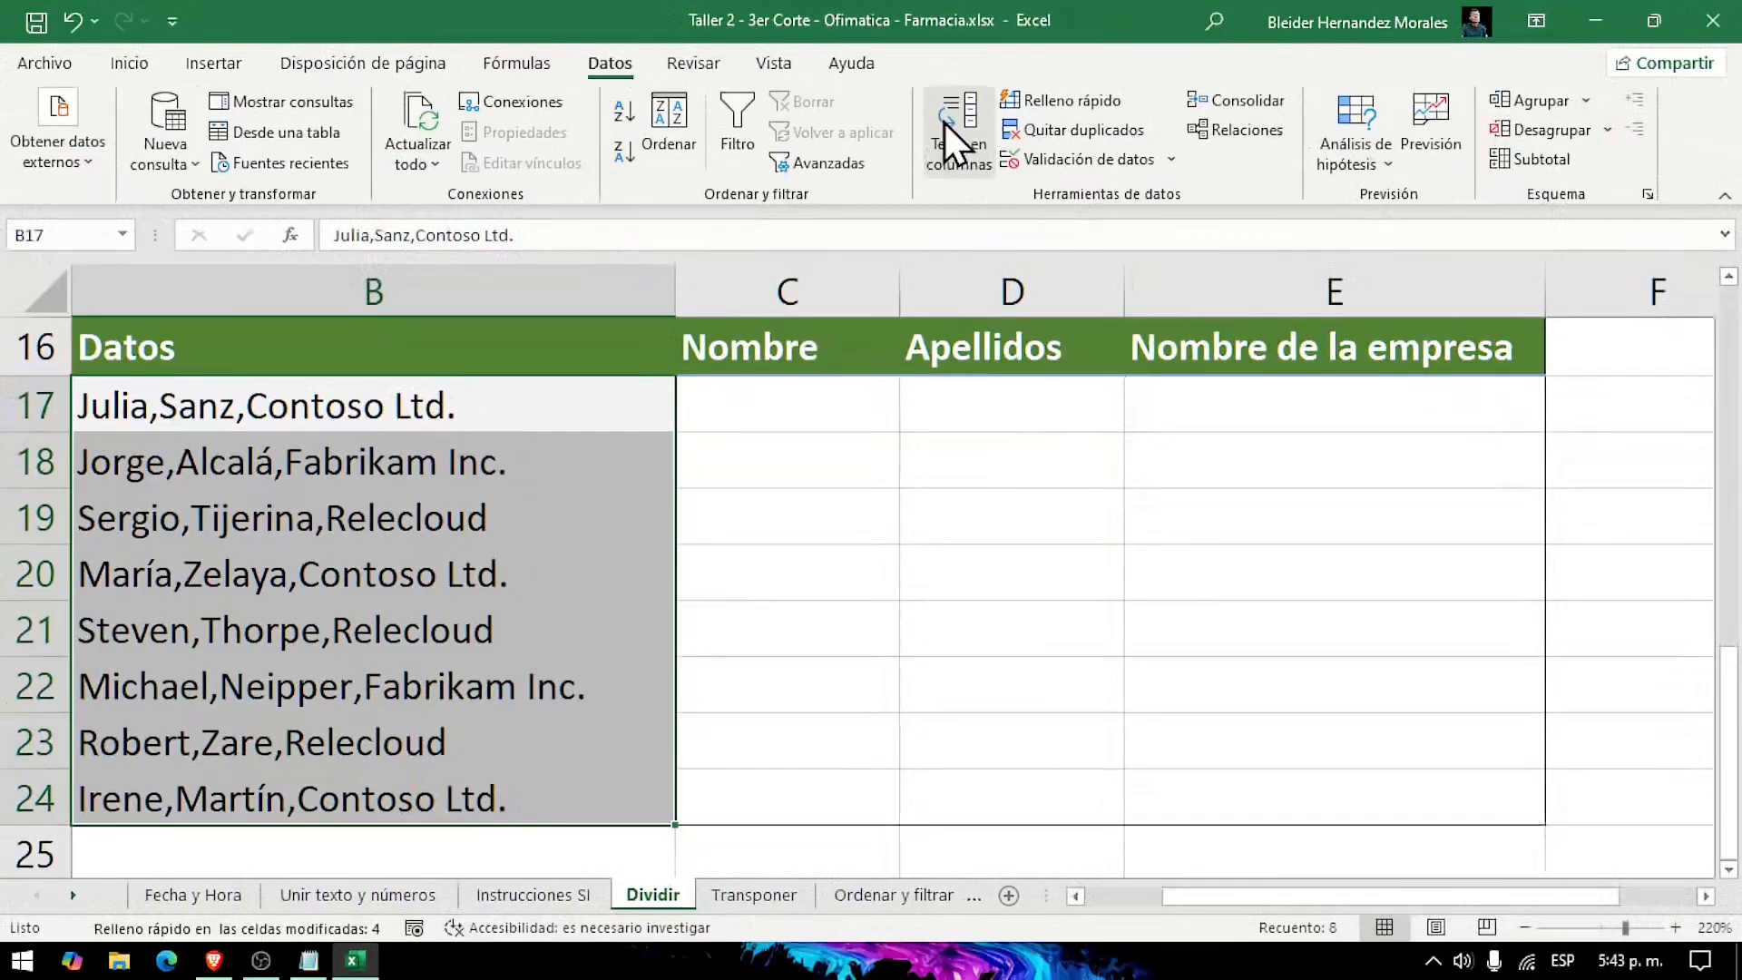
pyautogui.click(961, 140)
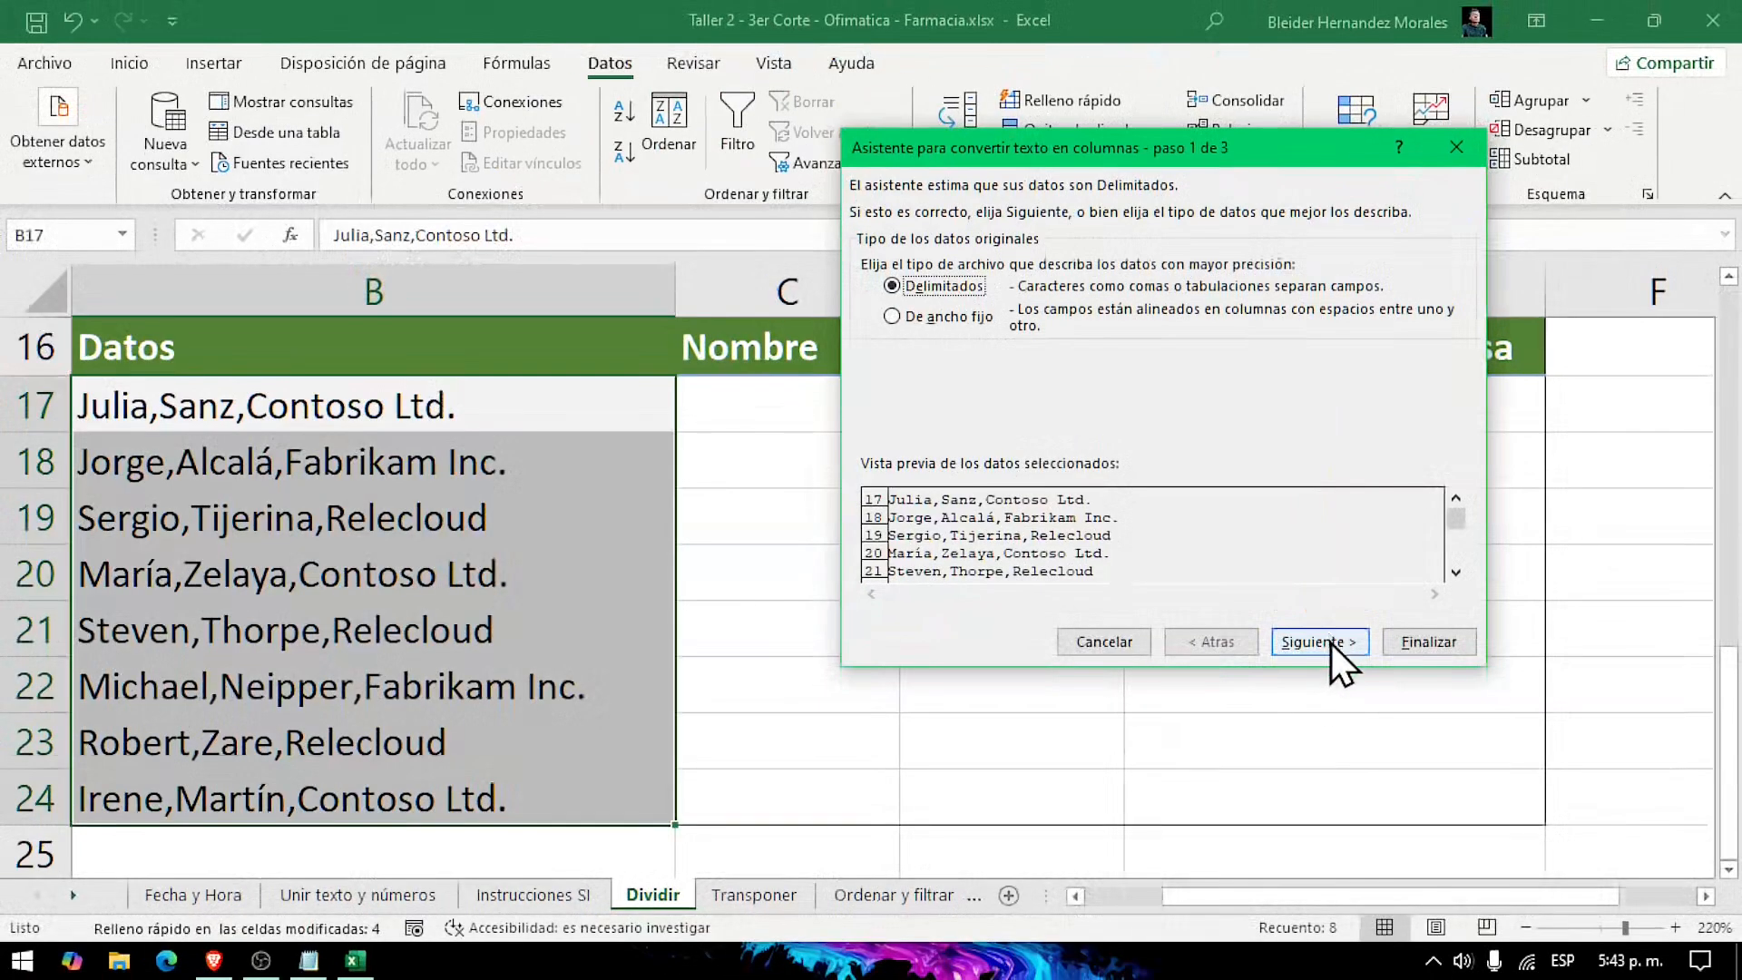
pyautogui.click(1331, 645)
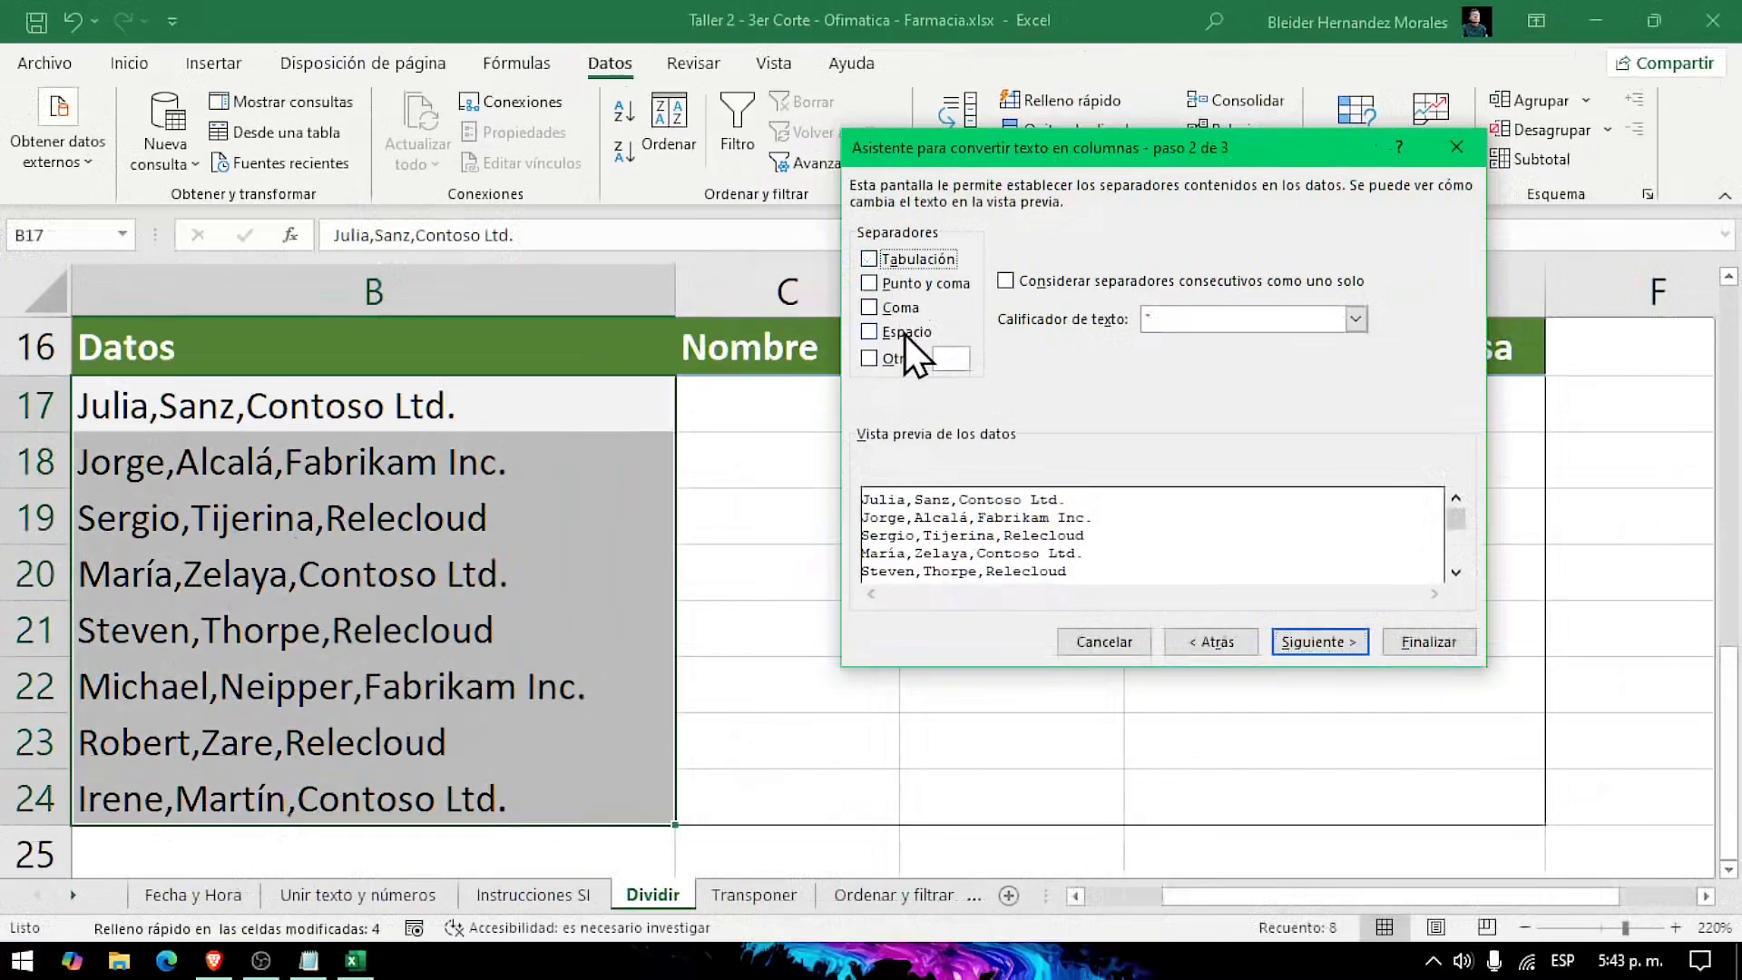
pyautogui.click(901, 309)
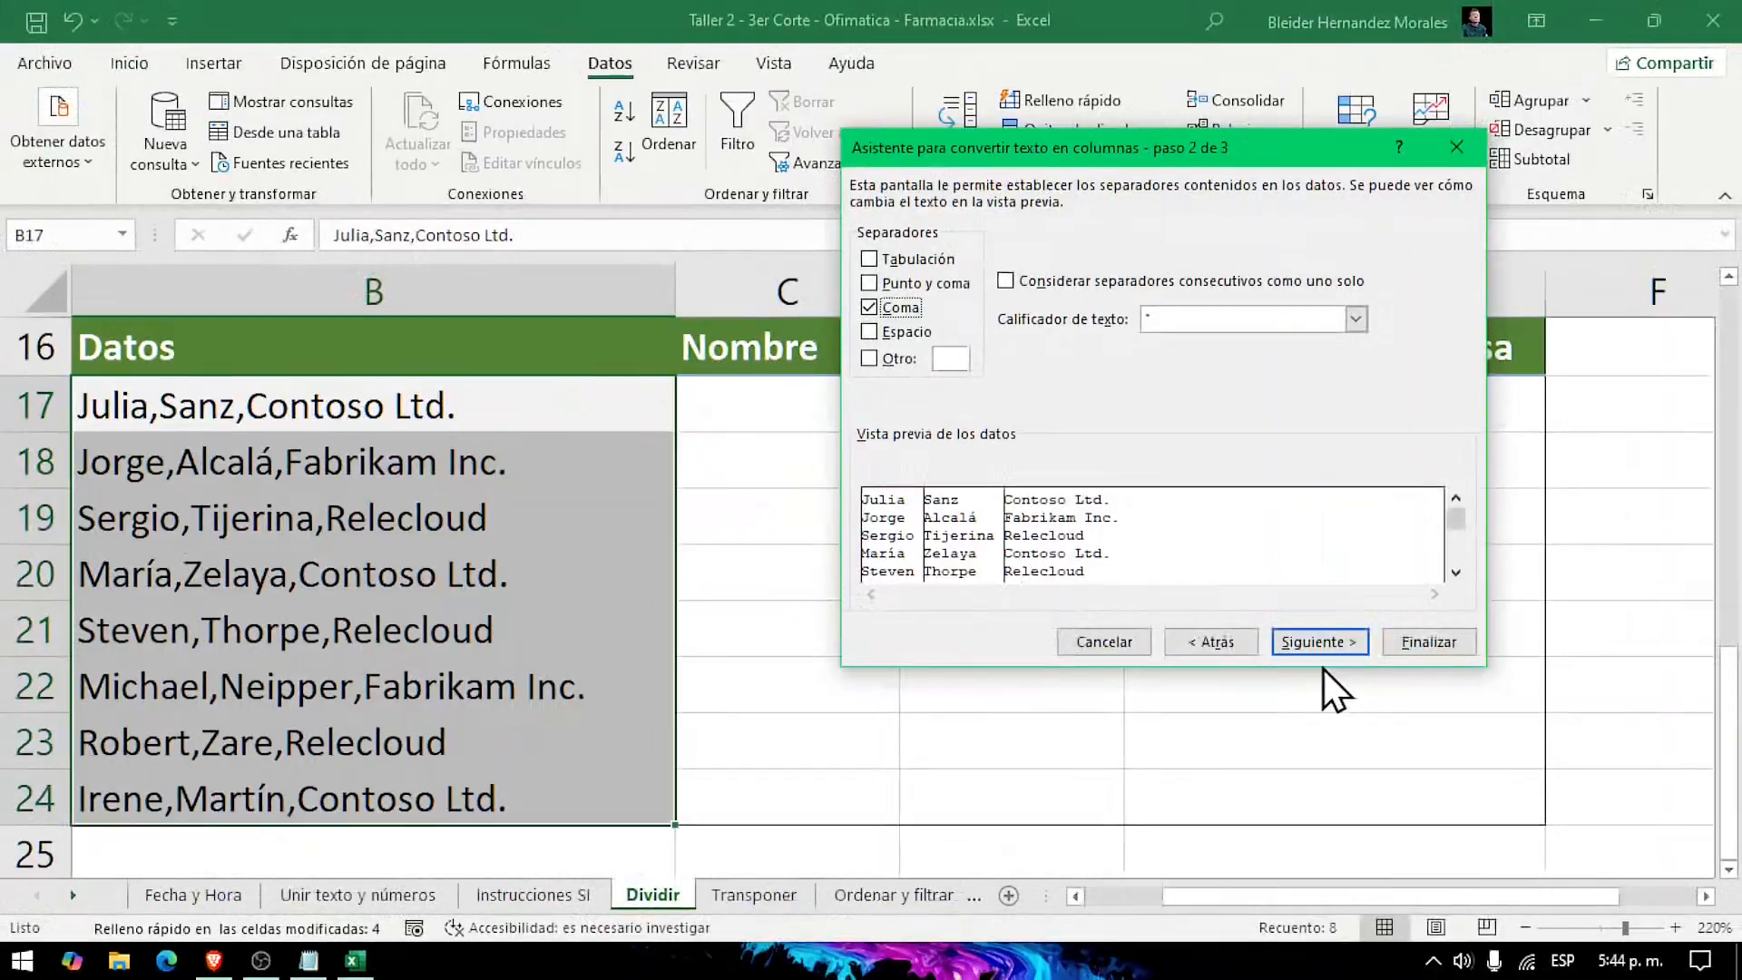
pyautogui.click(1325, 664)
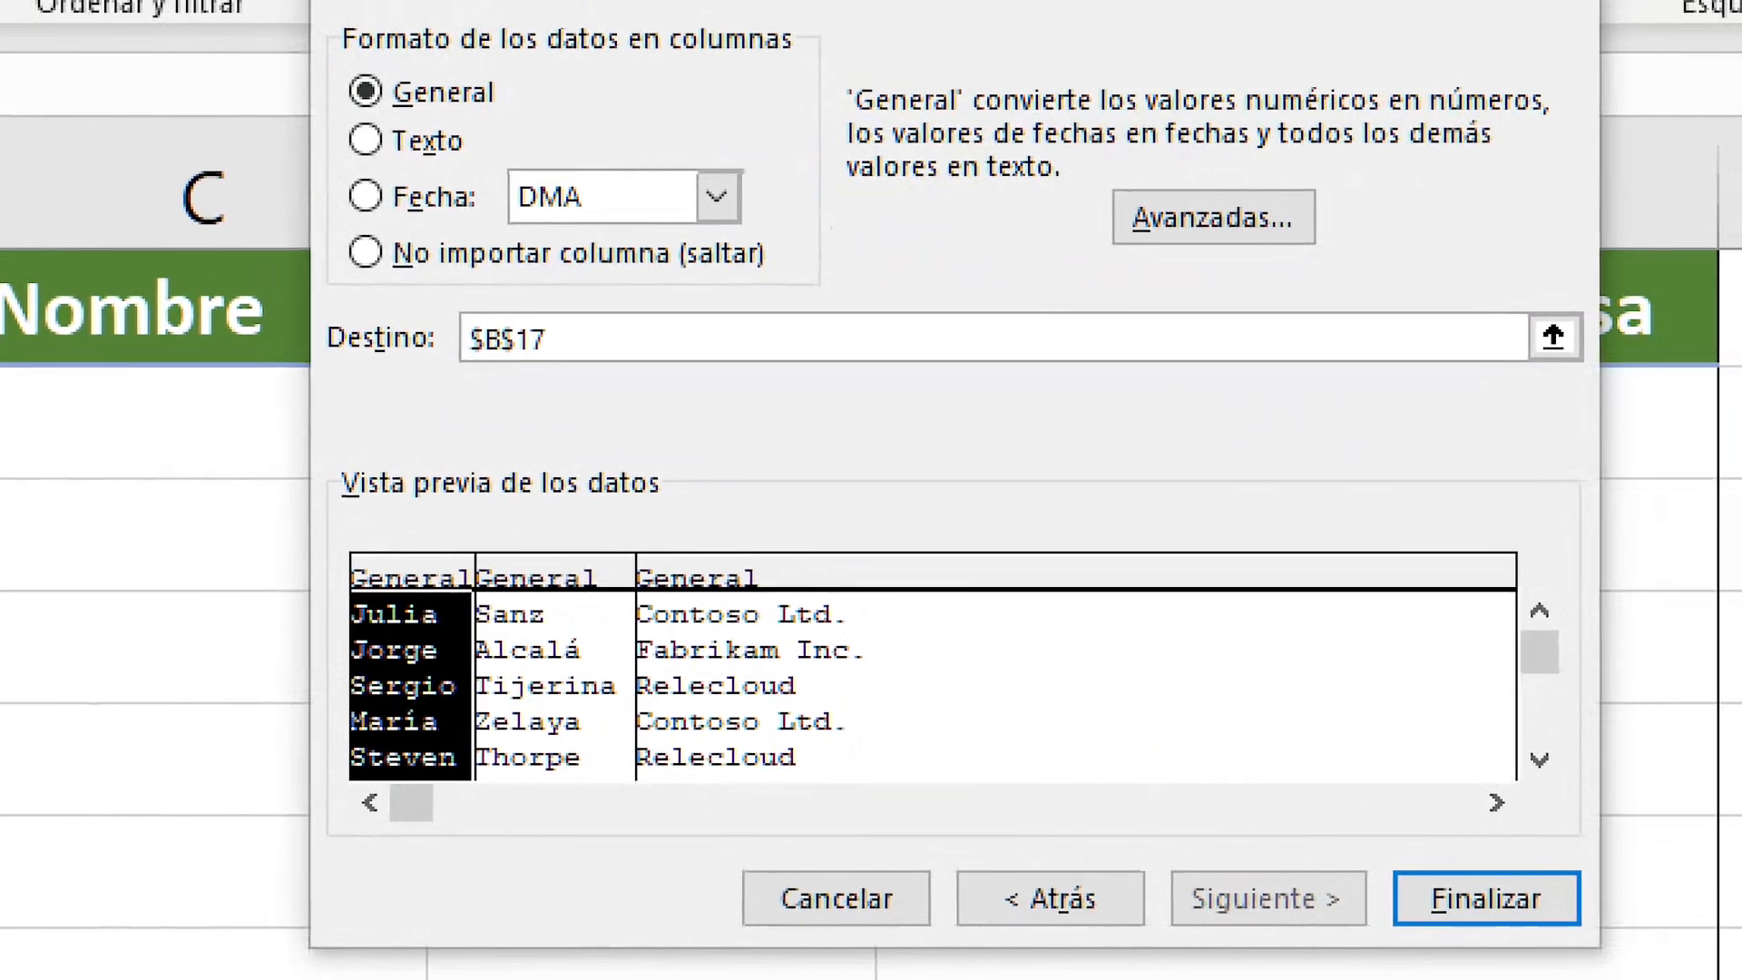
# Step: Set the conversion's destination to $C$17 with General format and finish it, agreeing to replace the existing data
pyautogui.moveTo(448, 294)
pyautogui.mouseDown()
pyautogui.moveTo(532, 374)
pyautogui.moveTo(643, 408)
pyautogui.mouseUp()
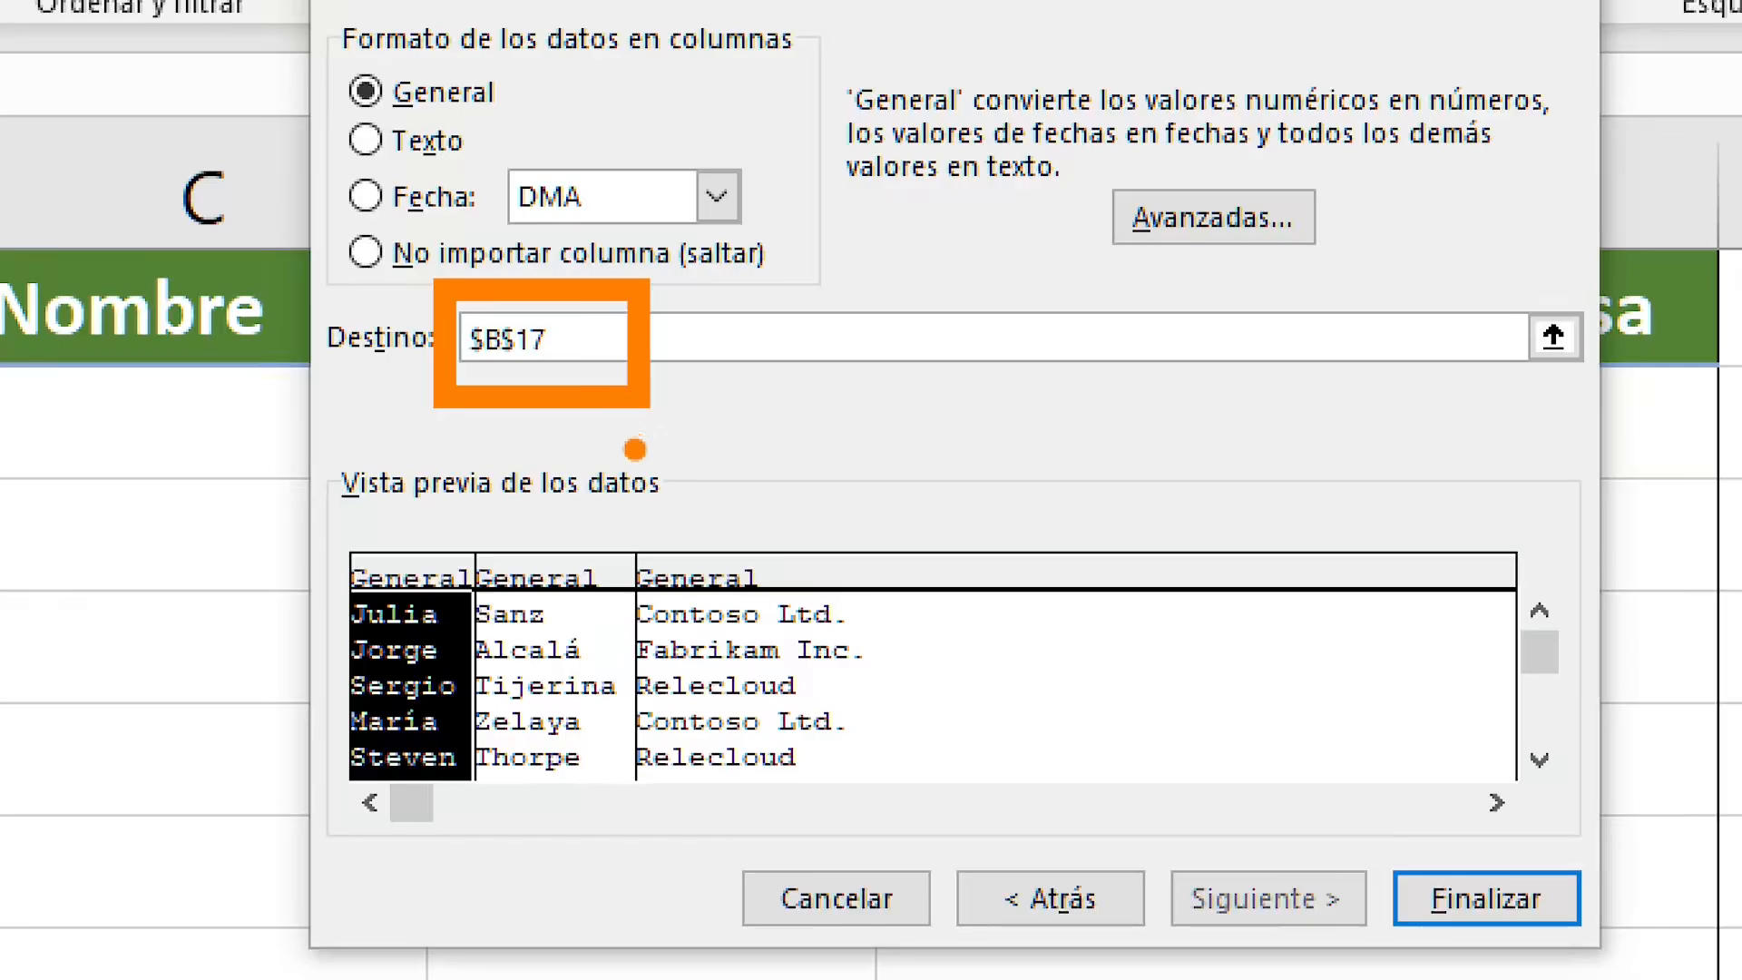
pyautogui.press('Escape')
pyautogui.click(1081, 355)
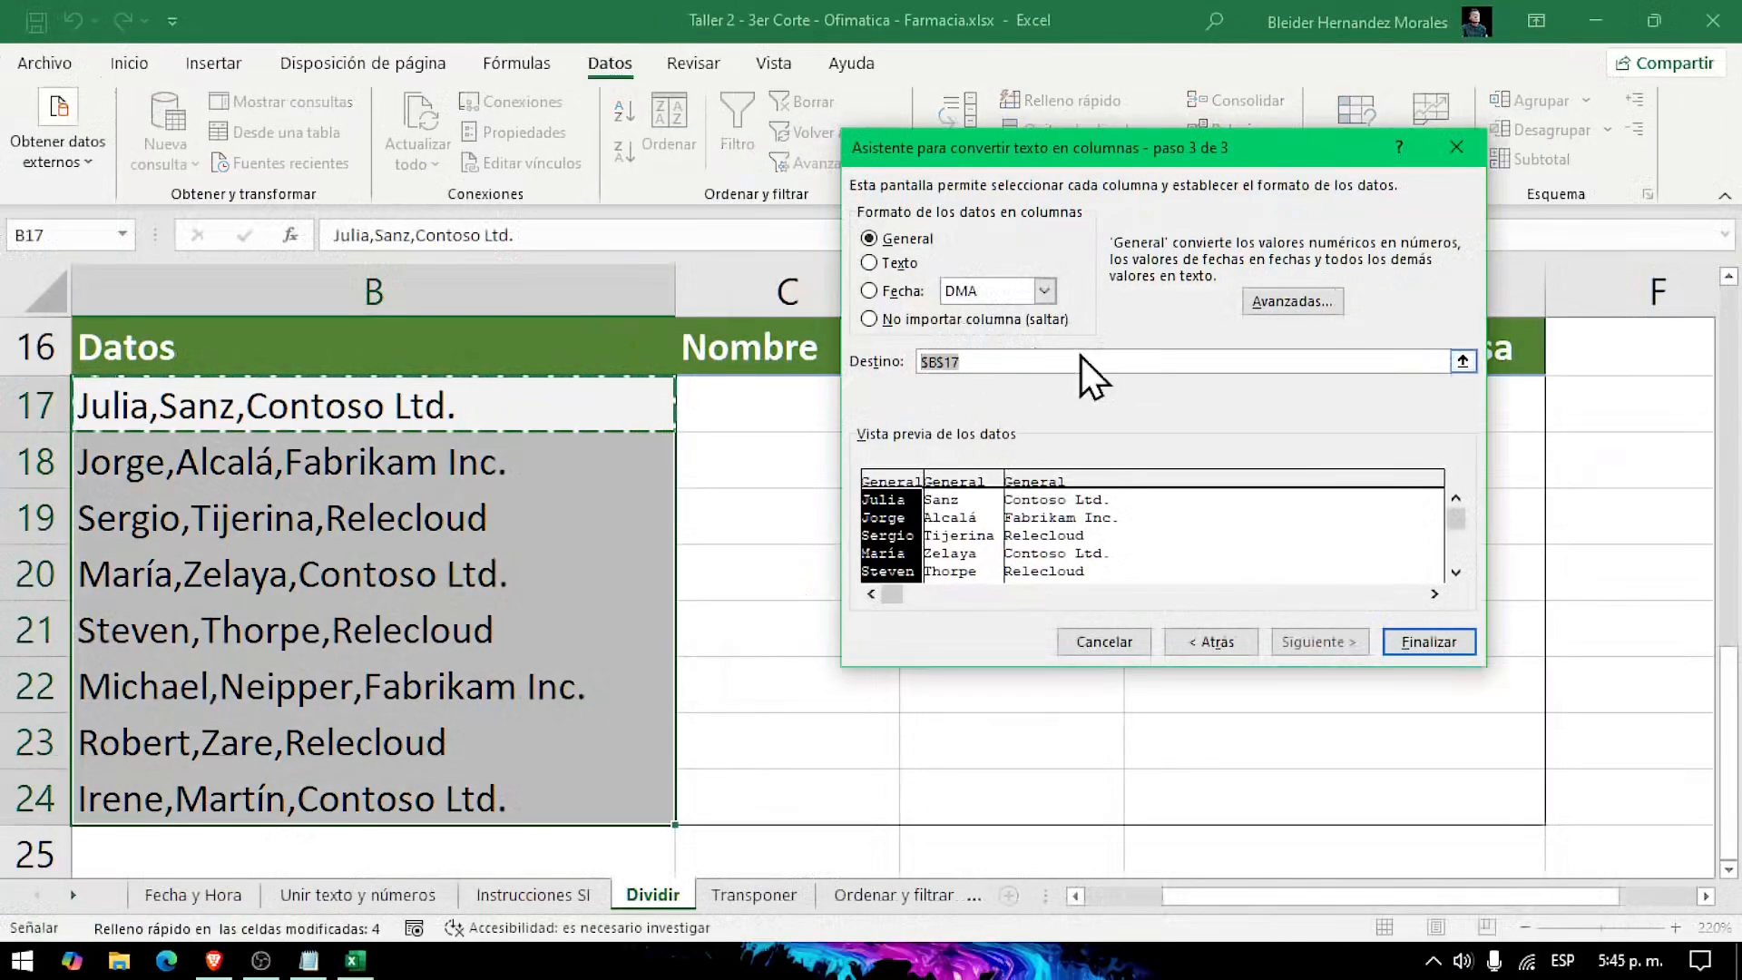
pyautogui.press('BackSpace')
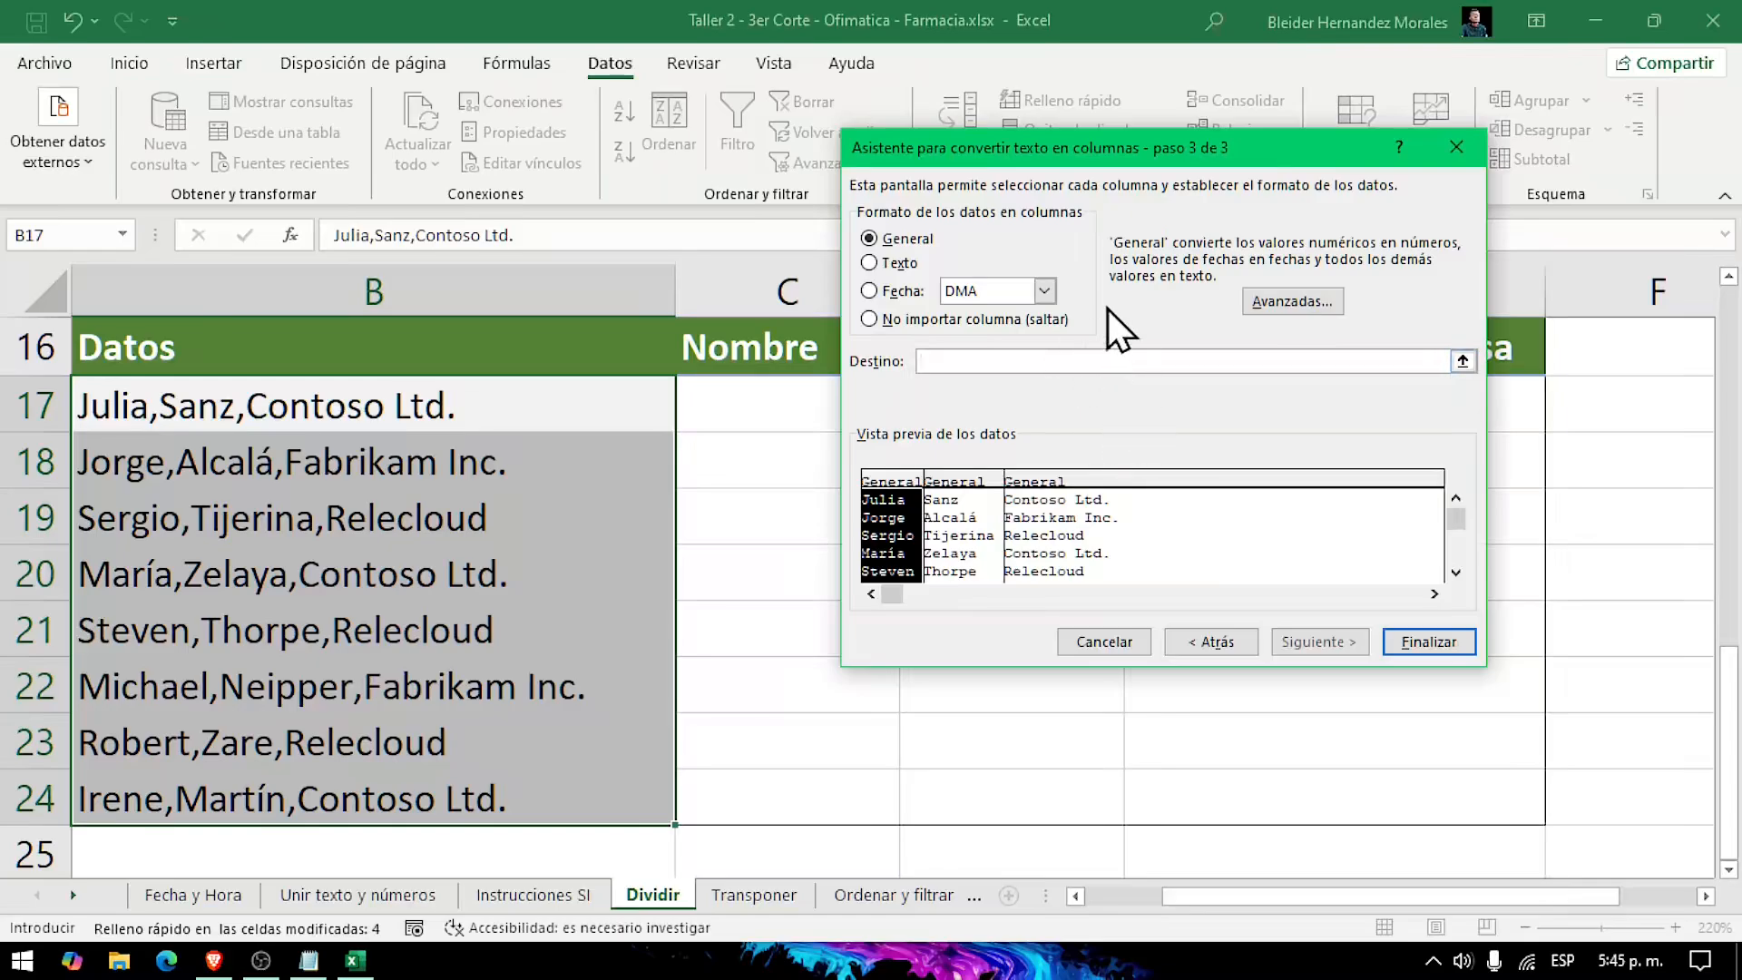
pyautogui.hotkey('ctrl', '1')
pyautogui.click(1134, 312)
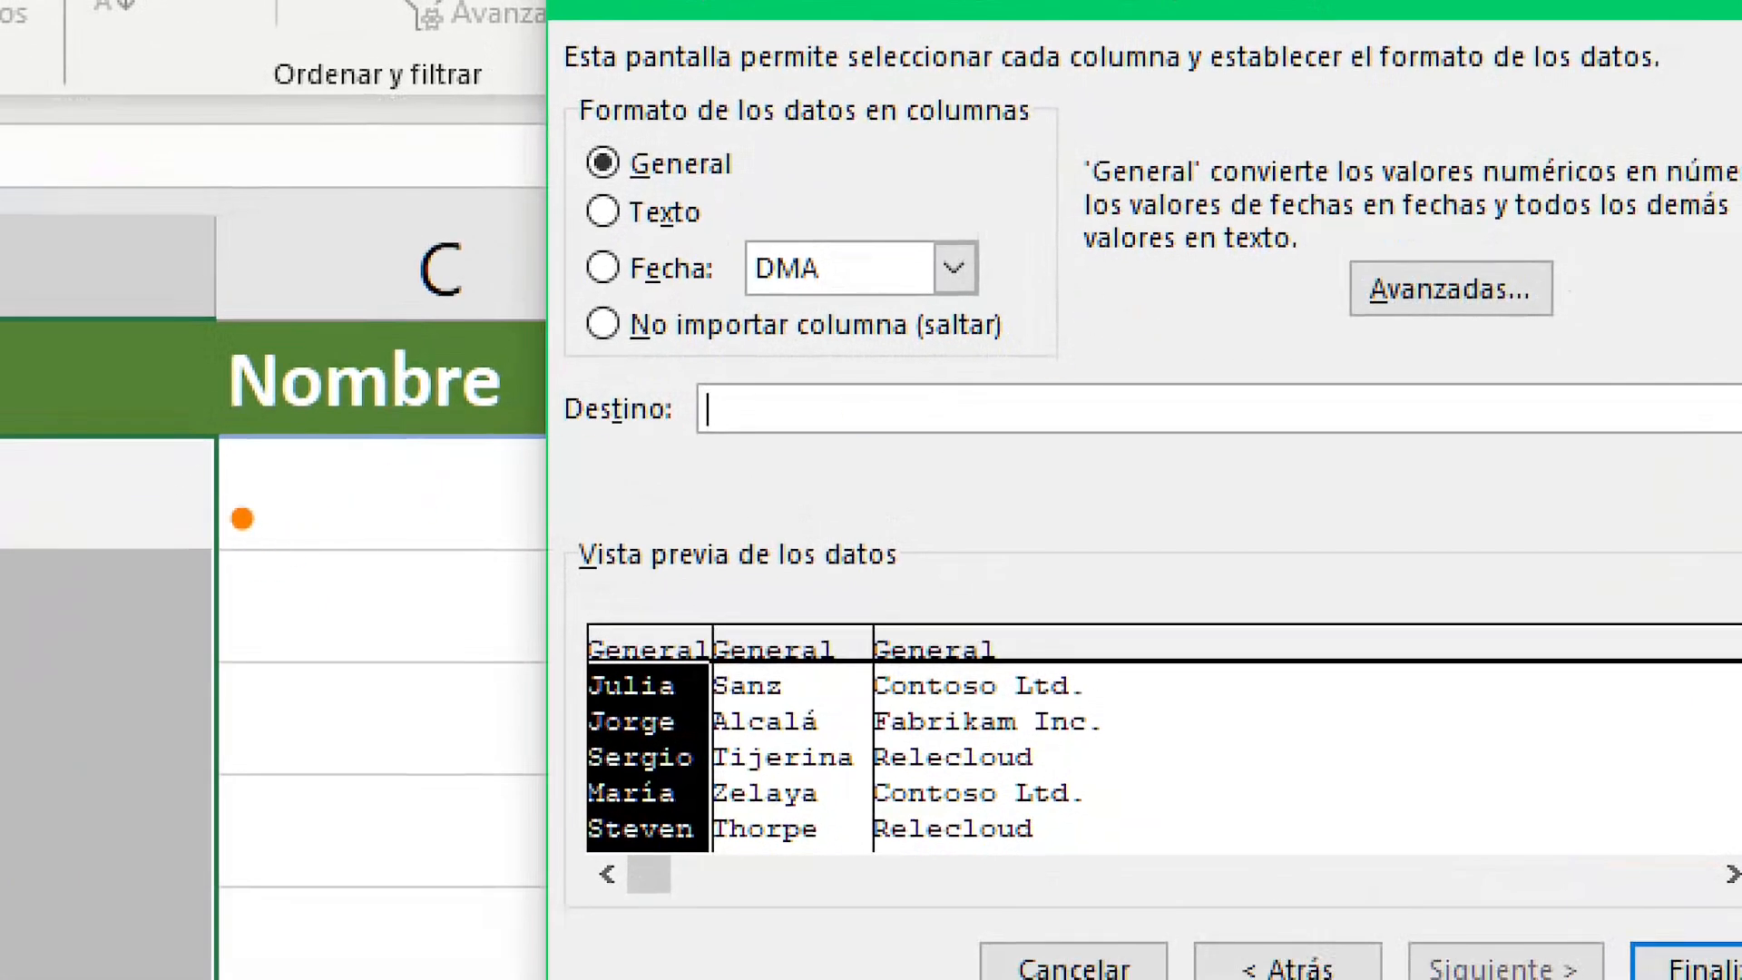
pyautogui.moveTo(257, 494)
pyautogui.mouseDown()
pyautogui.moveTo(89, 559)
pyautogui.moveTo(78, 493)
pyautogui.moveTo(54, 494)
pyautogui.mouseUp()
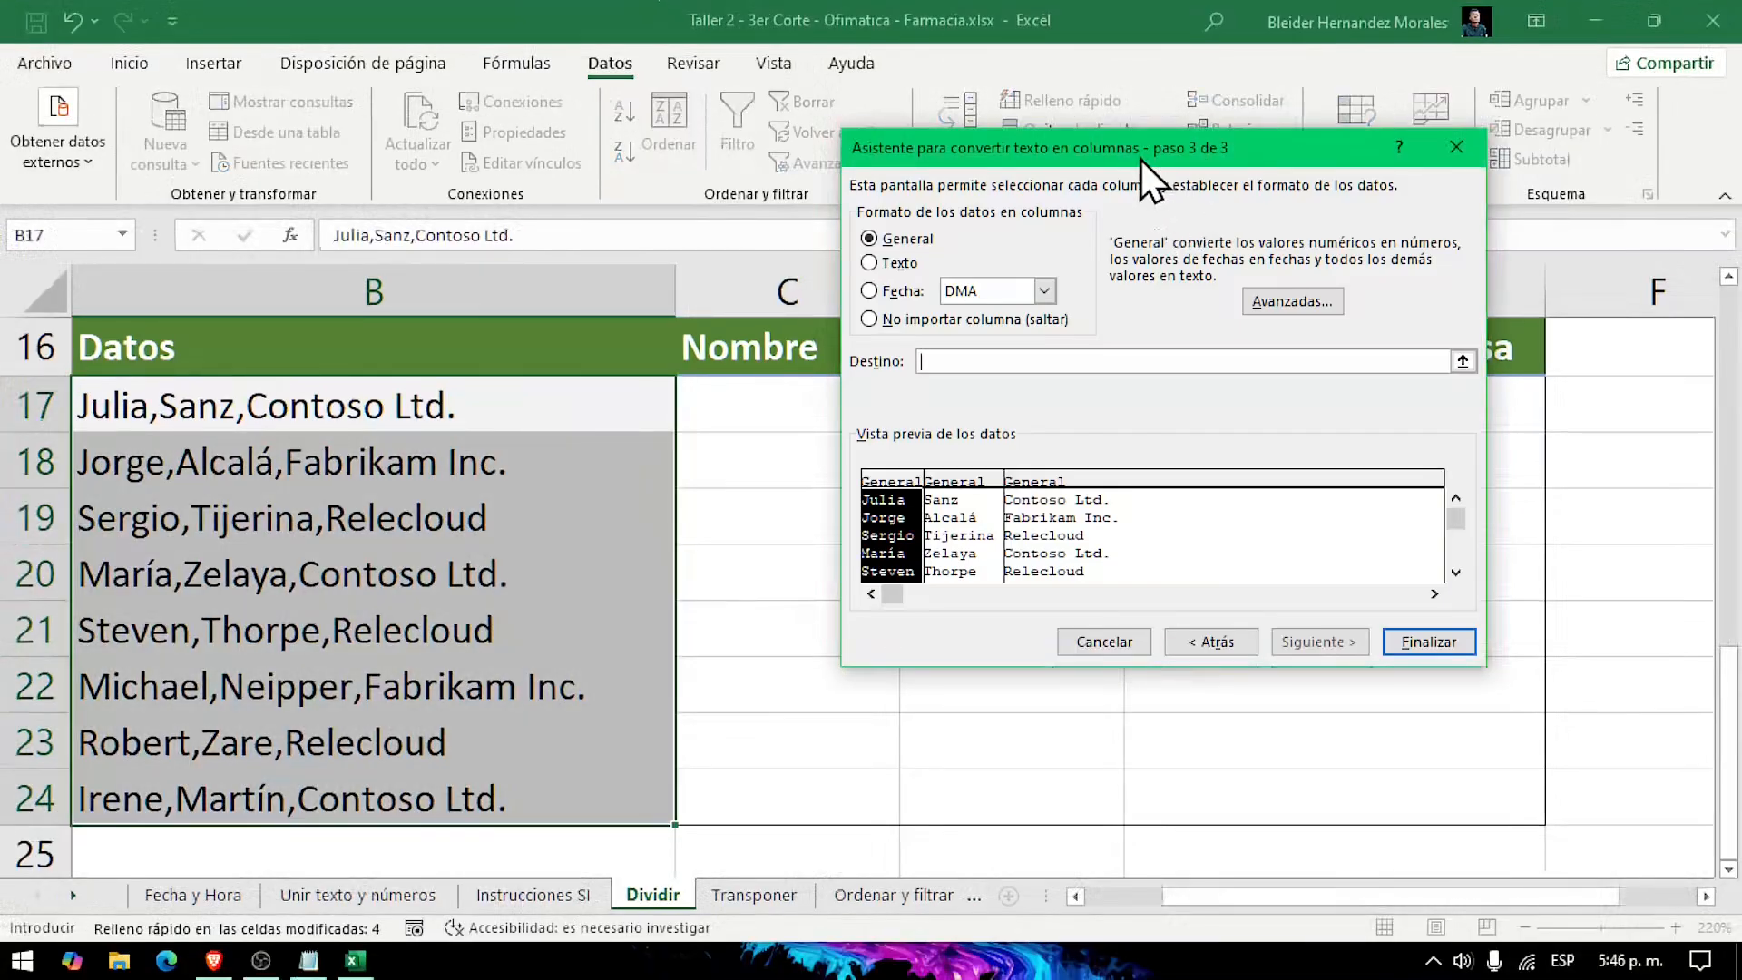
pyautogui.moveTo(1141, 160); pyautogui.dragTo(1327, 187)
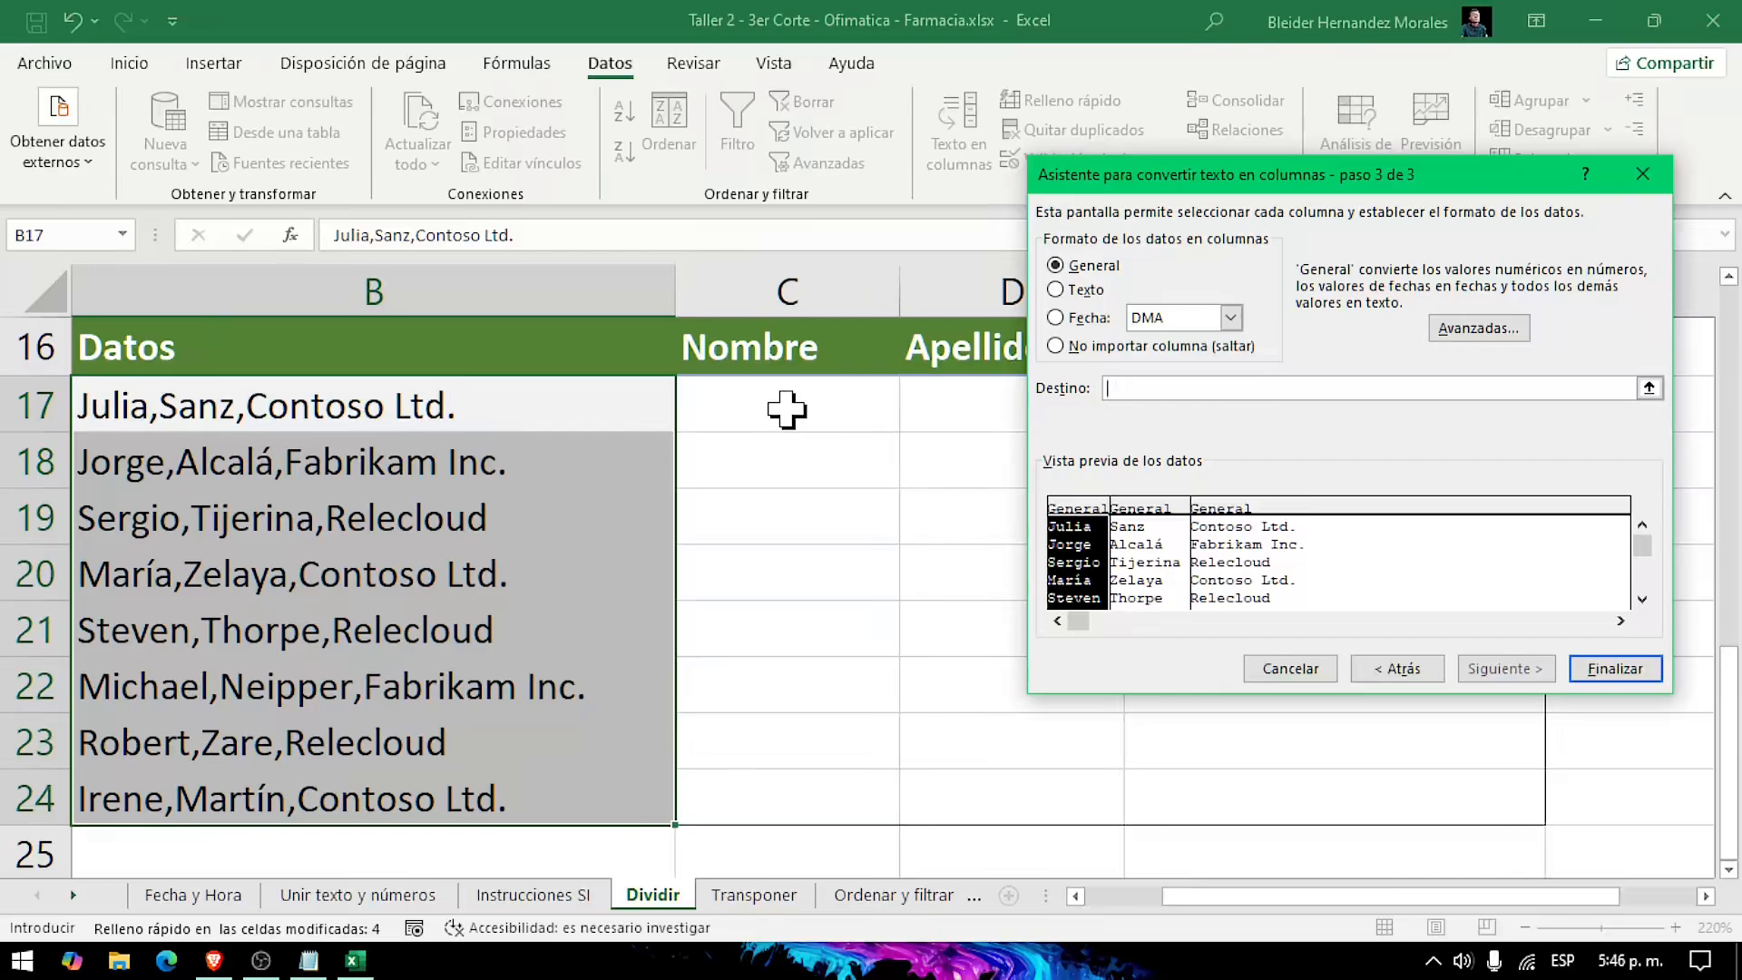
pyautogui.click(786, 409)
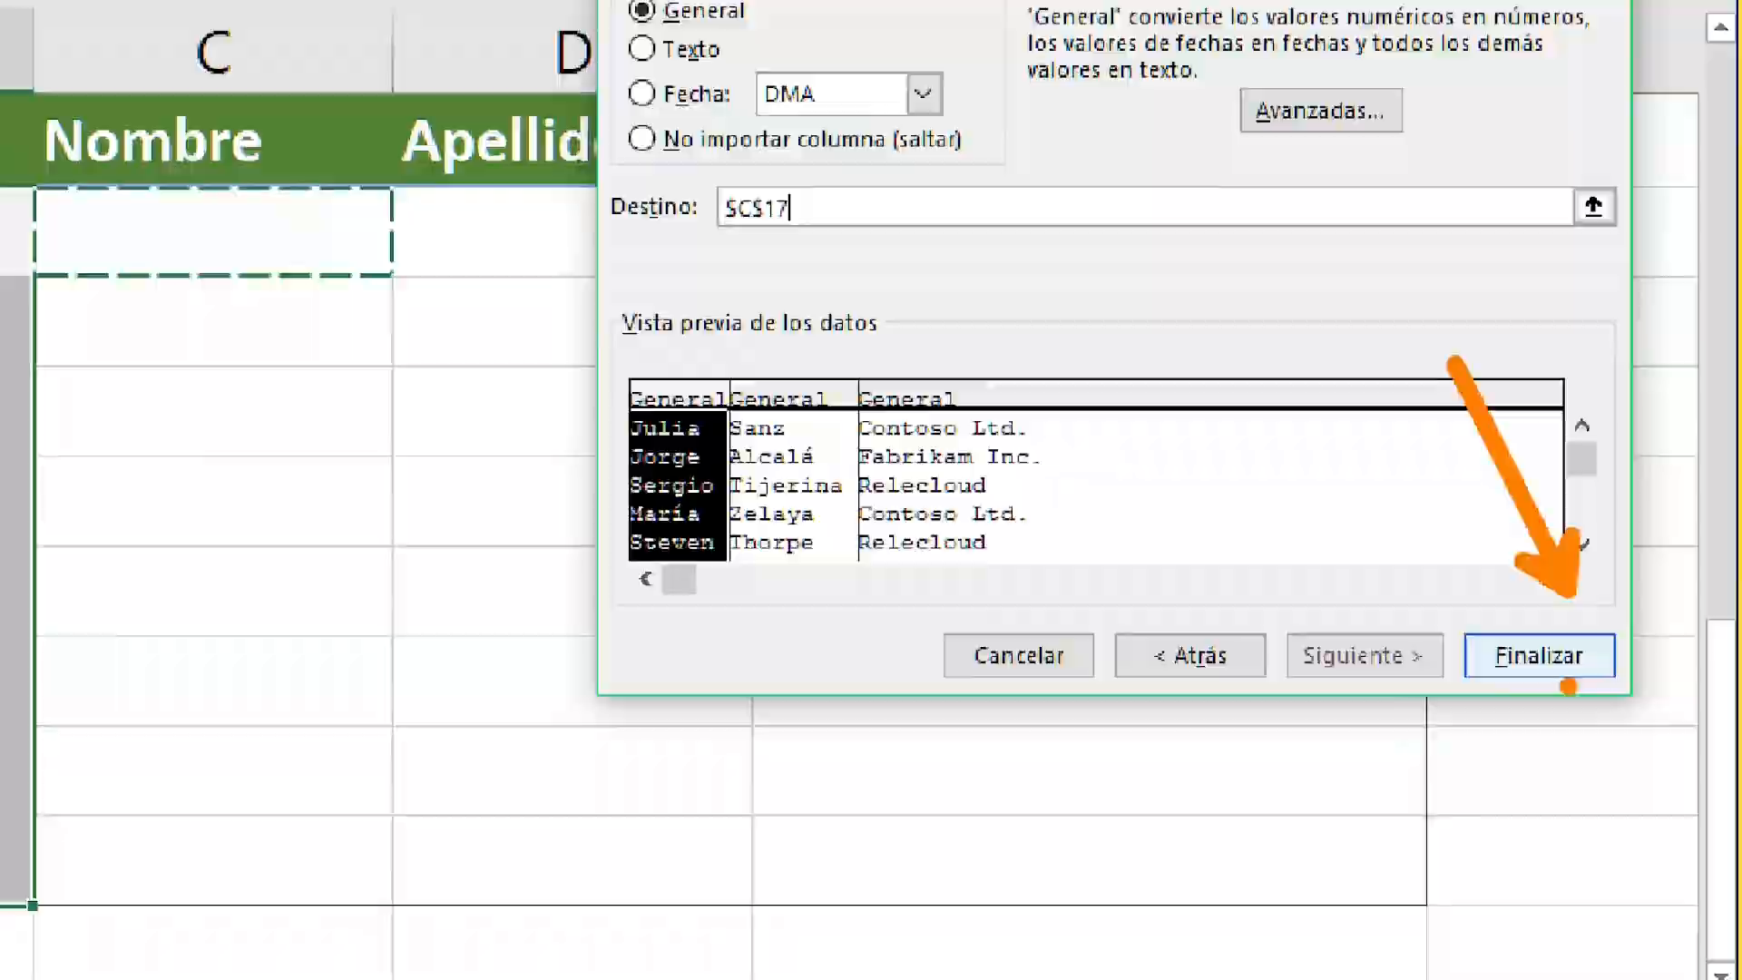
pyautogui.click(1541, 657)
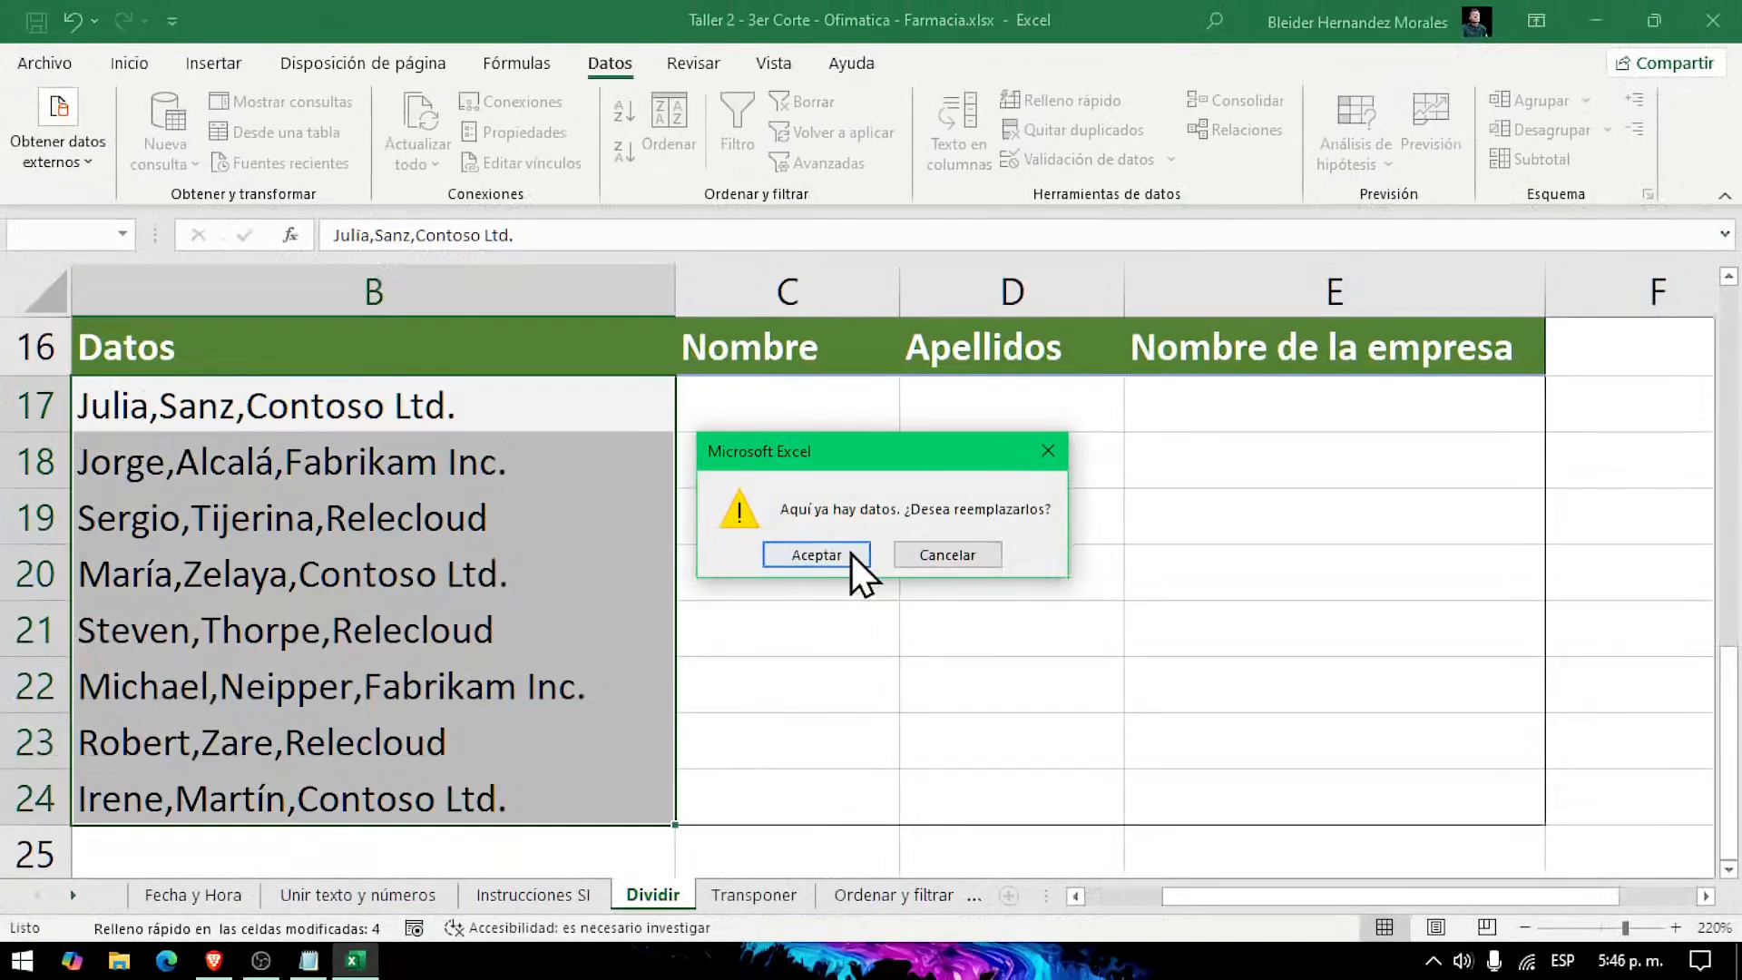
pyautogui.click(679, 567)
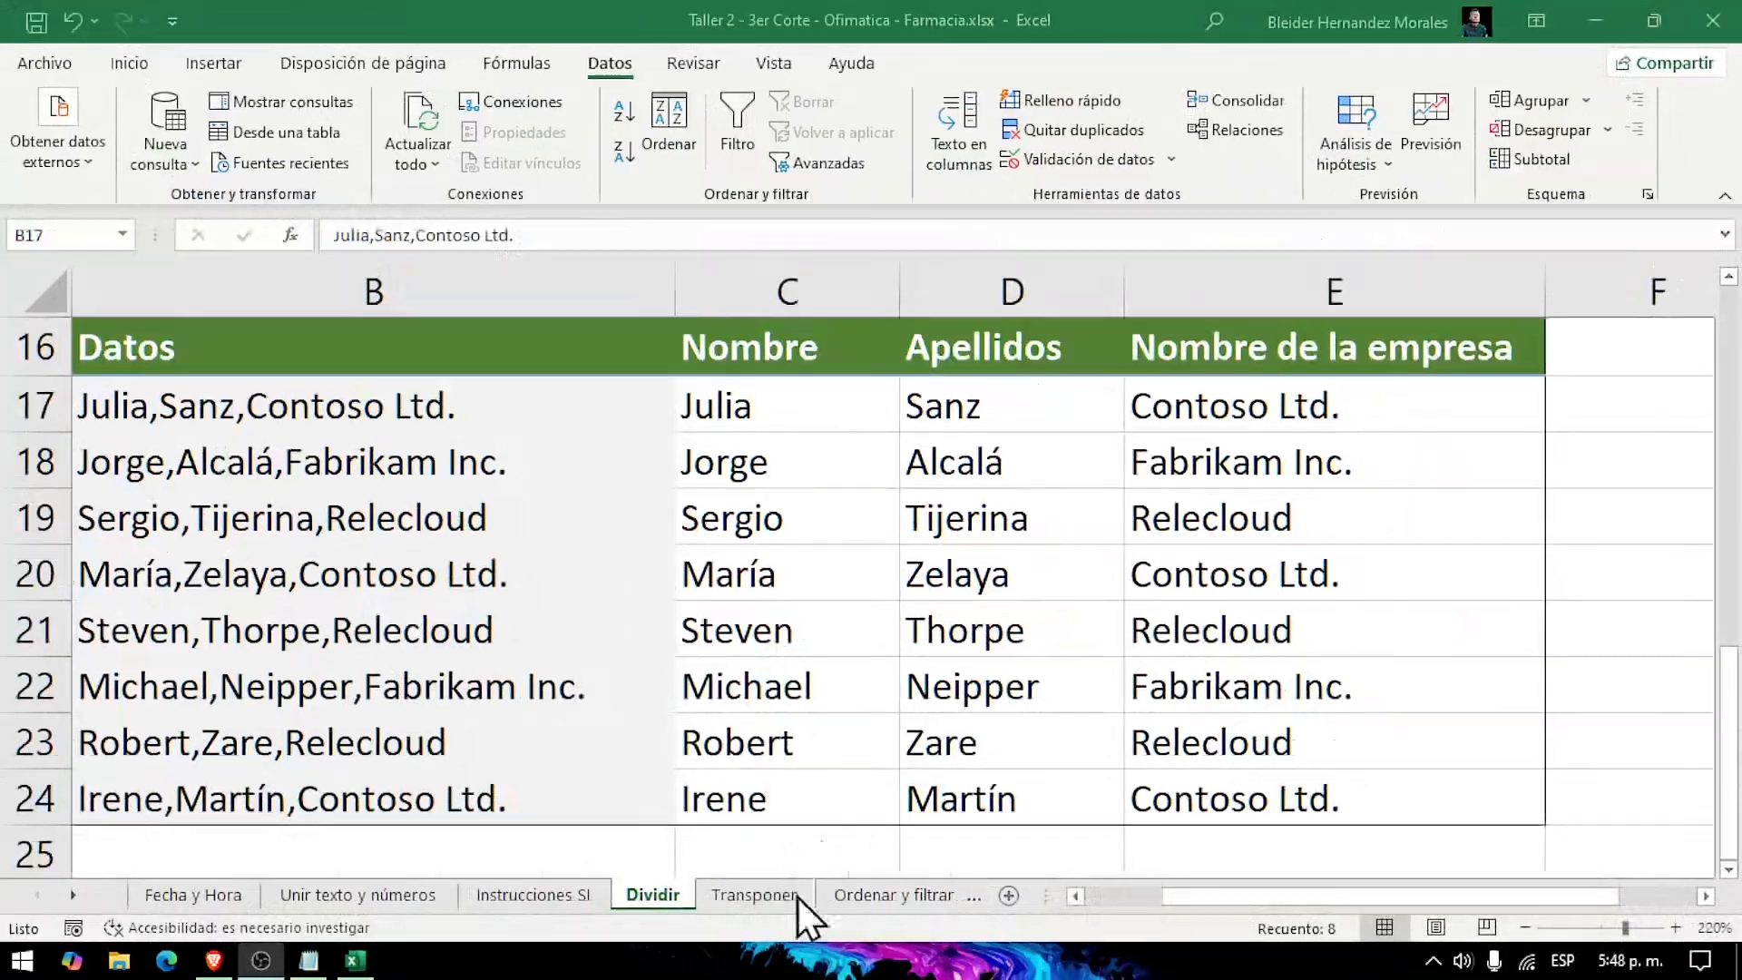
# Step: Open the Transponer sheet at the Elemento and Cantidad table in B7:G8
pyautogui.click(618, 813)
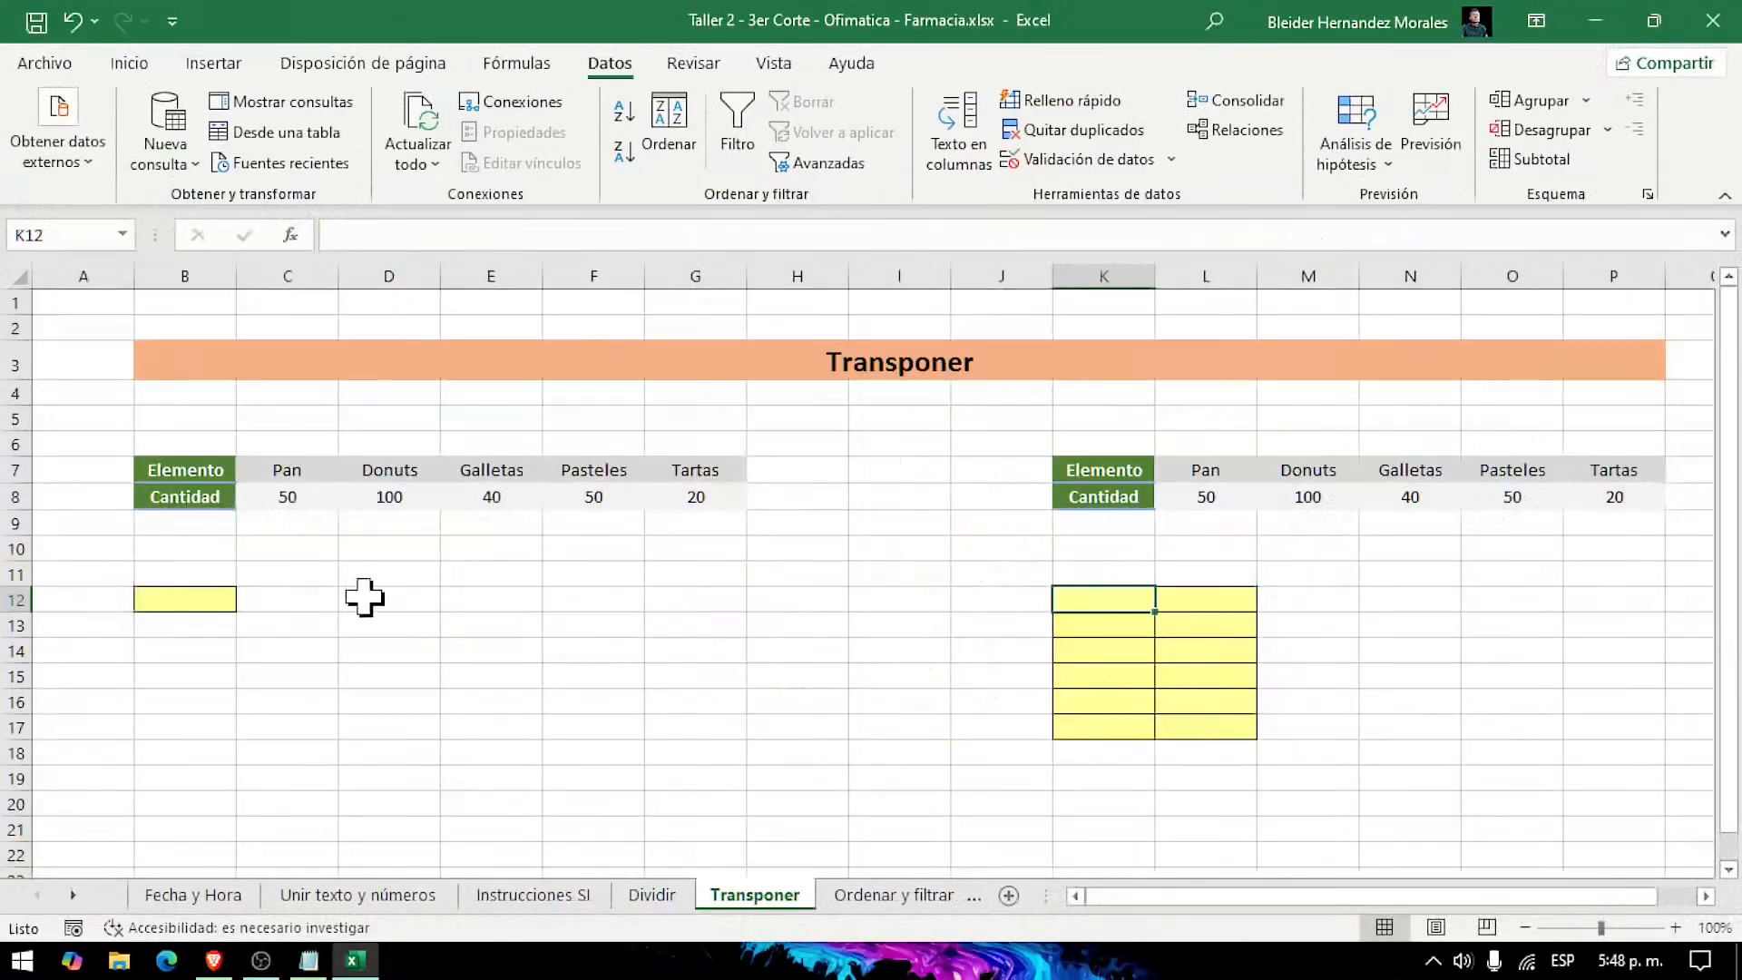
pyautogui.scroll(7, 363, 596)
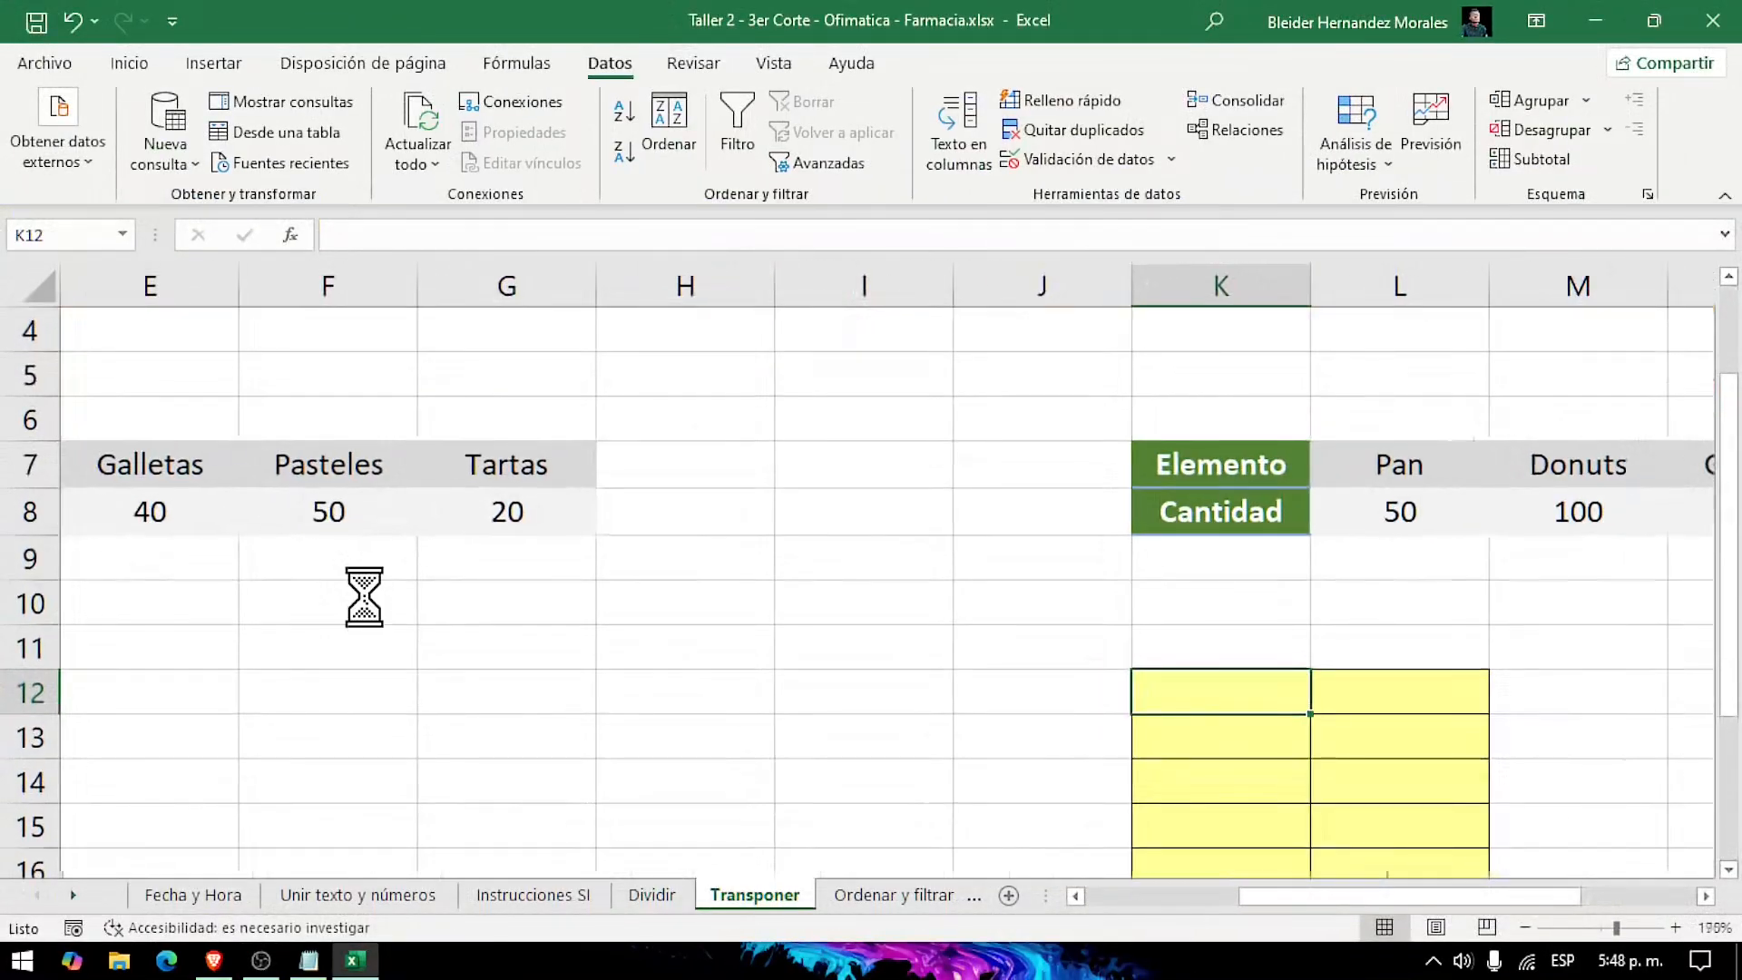
pyautogui.hscroll(-5, 364, 596)
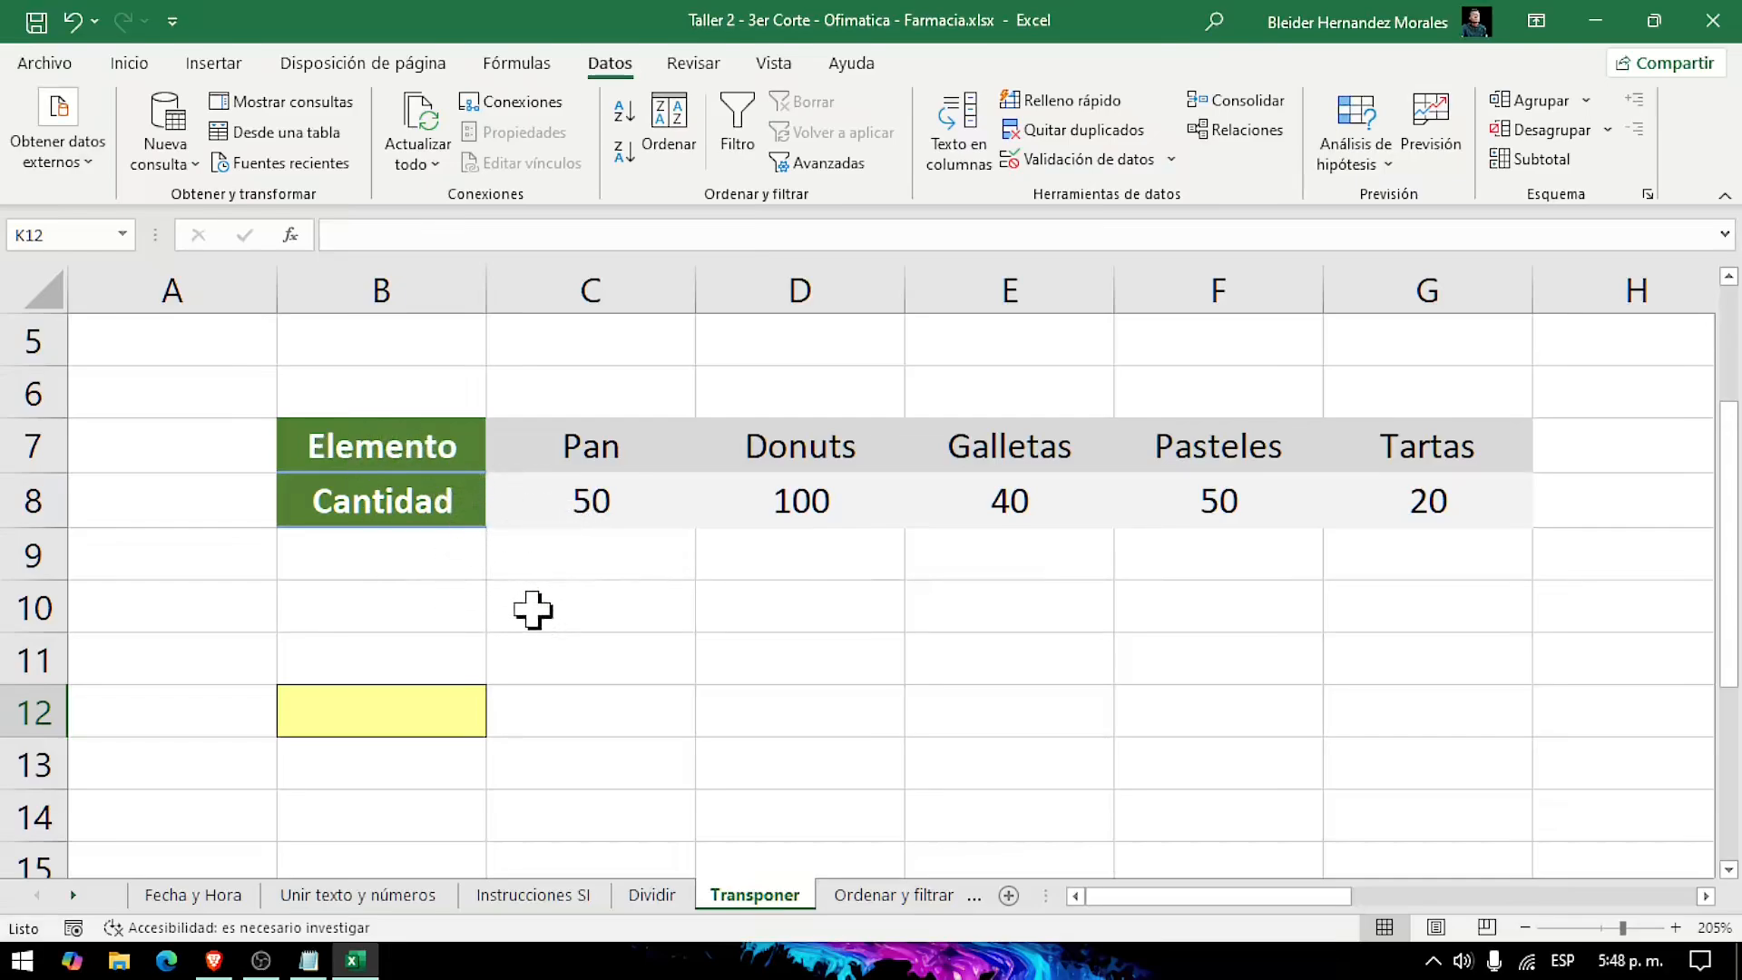
pyautogui.scroll(-1, 534, 610)
pyautogui.scroll(1, 528, 599)
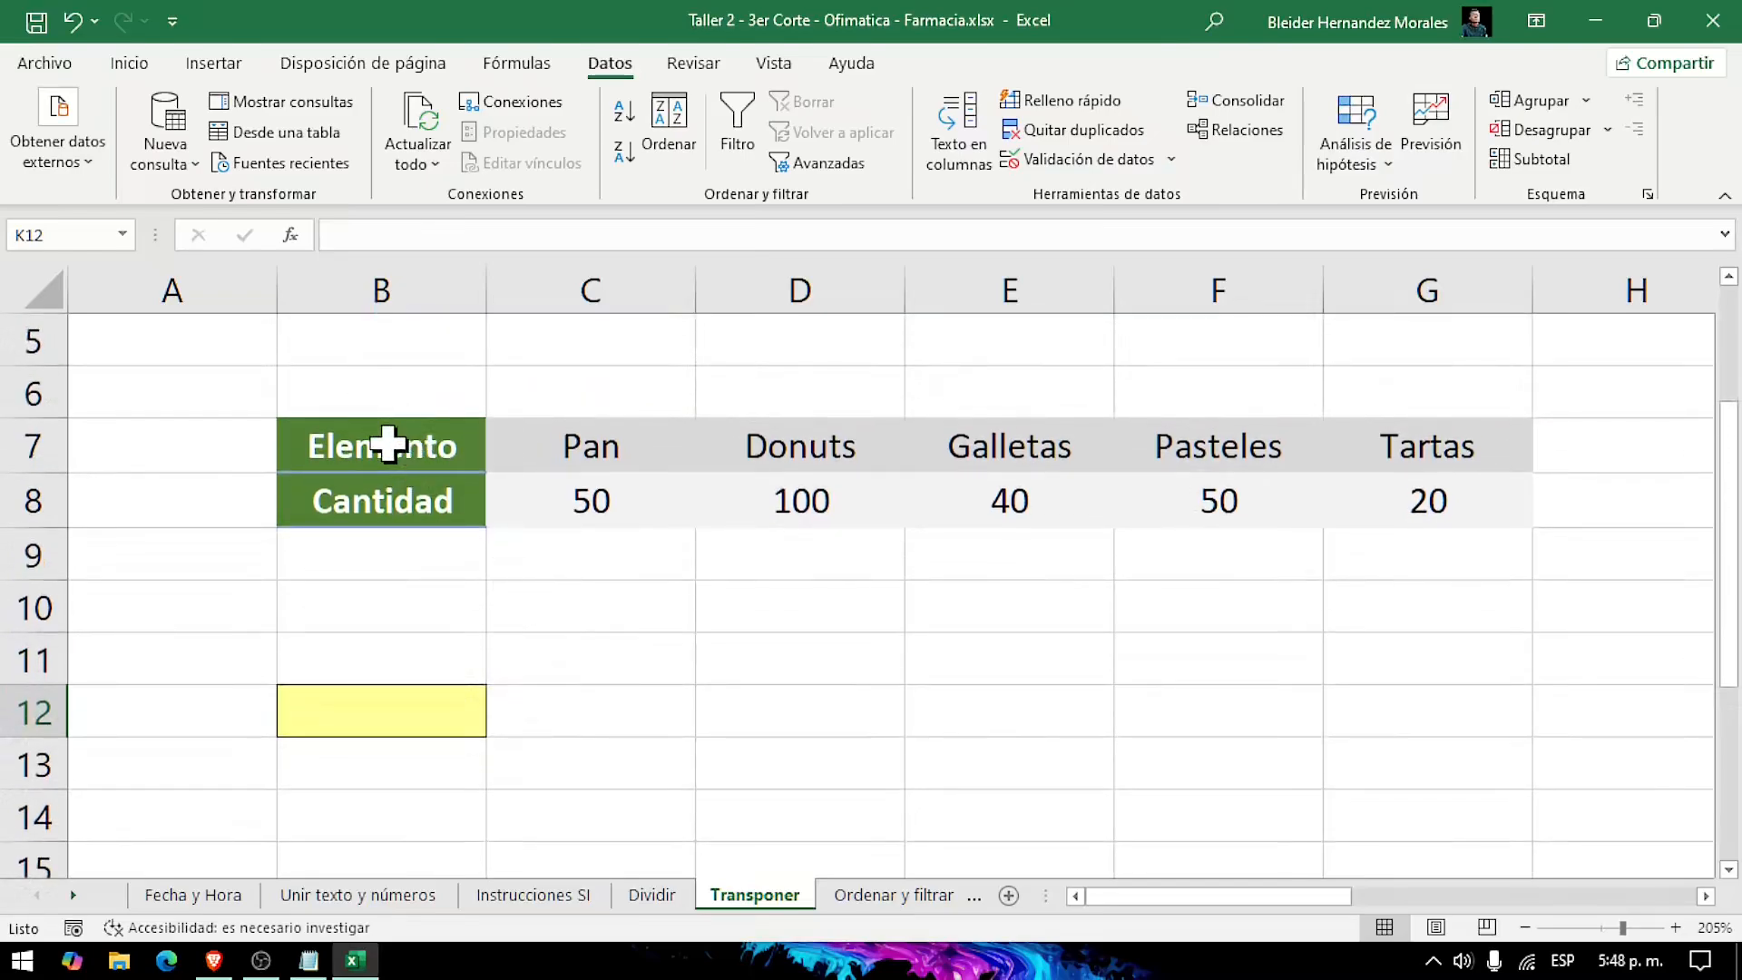
pyautogui.moveTo(388, 445); pyautogui.dragTo(1398, 501)
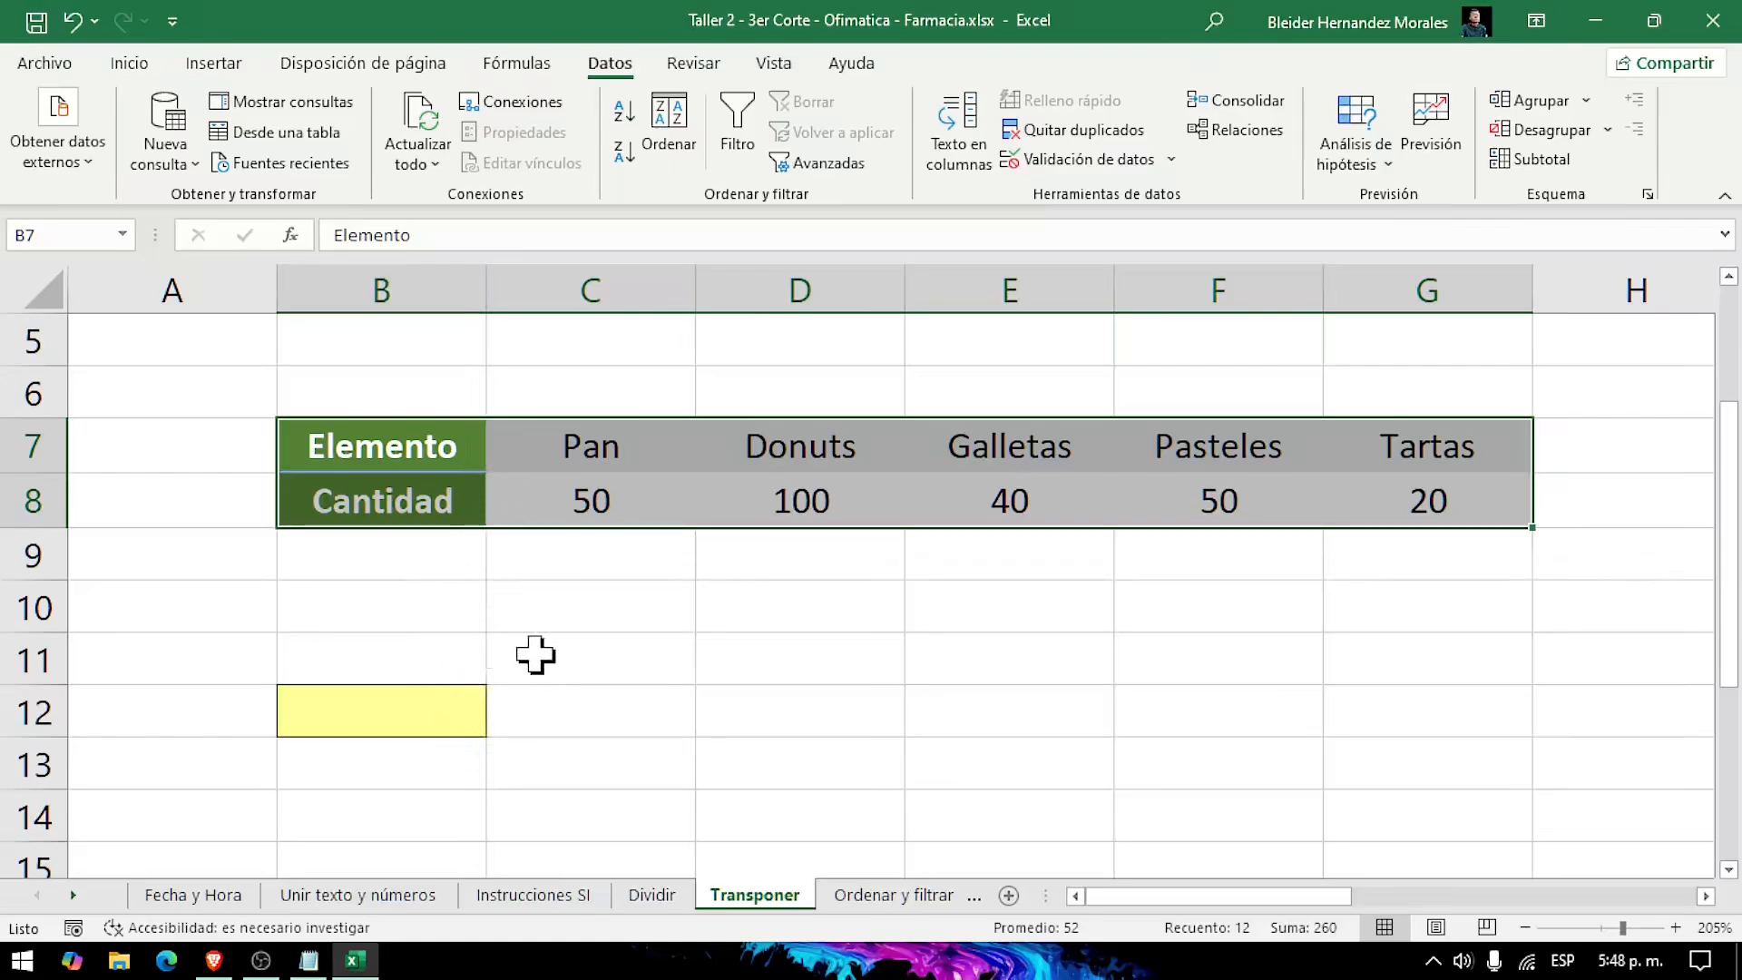
pyautogui.click(820, 657)
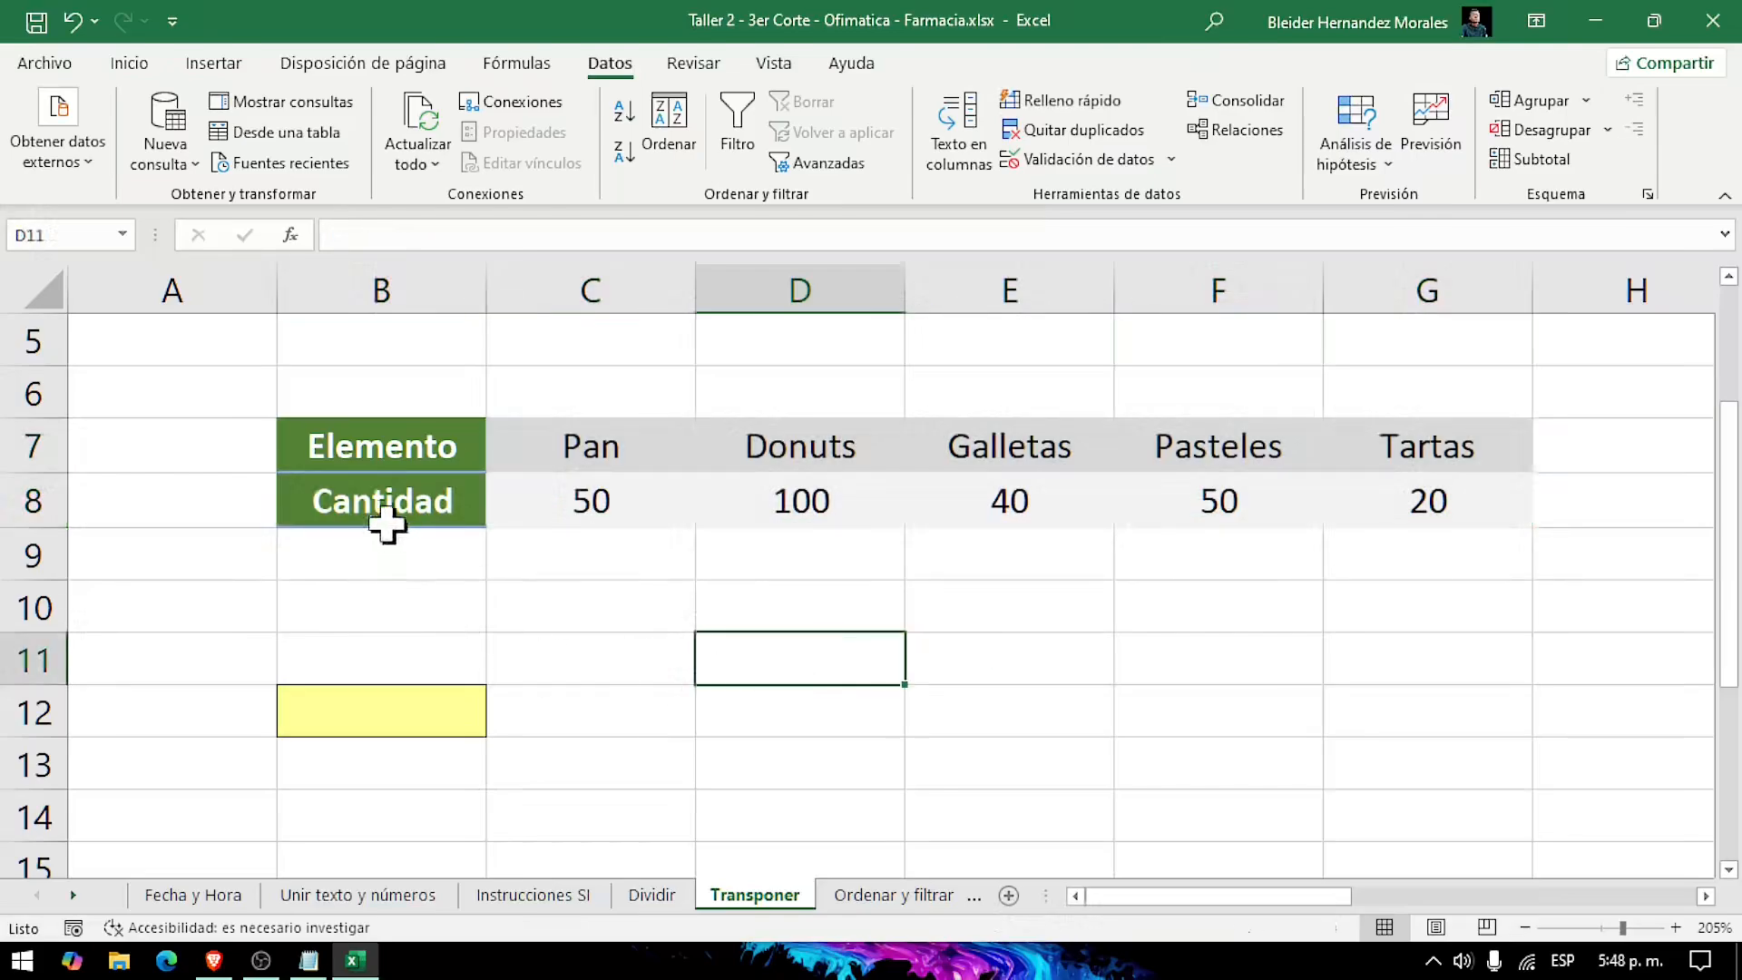
# Step: Copy the Elemento and Cantidad table in B7:G8 and select cell B12 as the paste destination
pyautogui.moveTo(362, 454); pyautogui.dragTo(1448, 500)
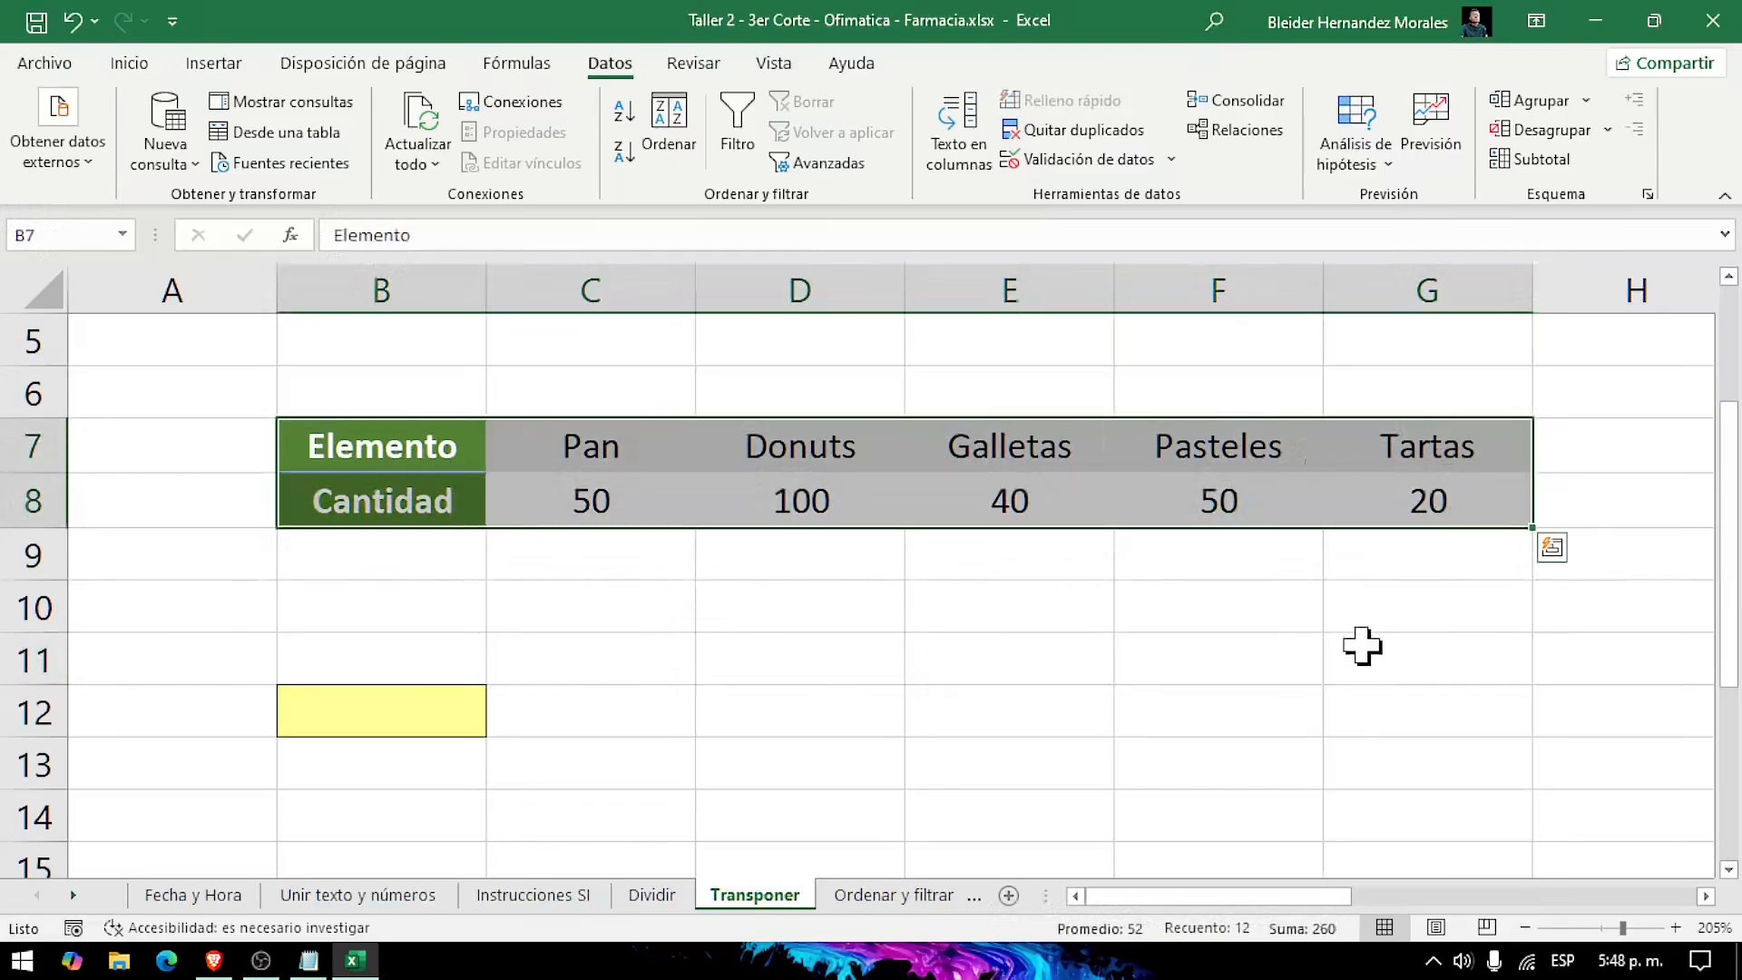
pyautogui.rightClick(917, 527)
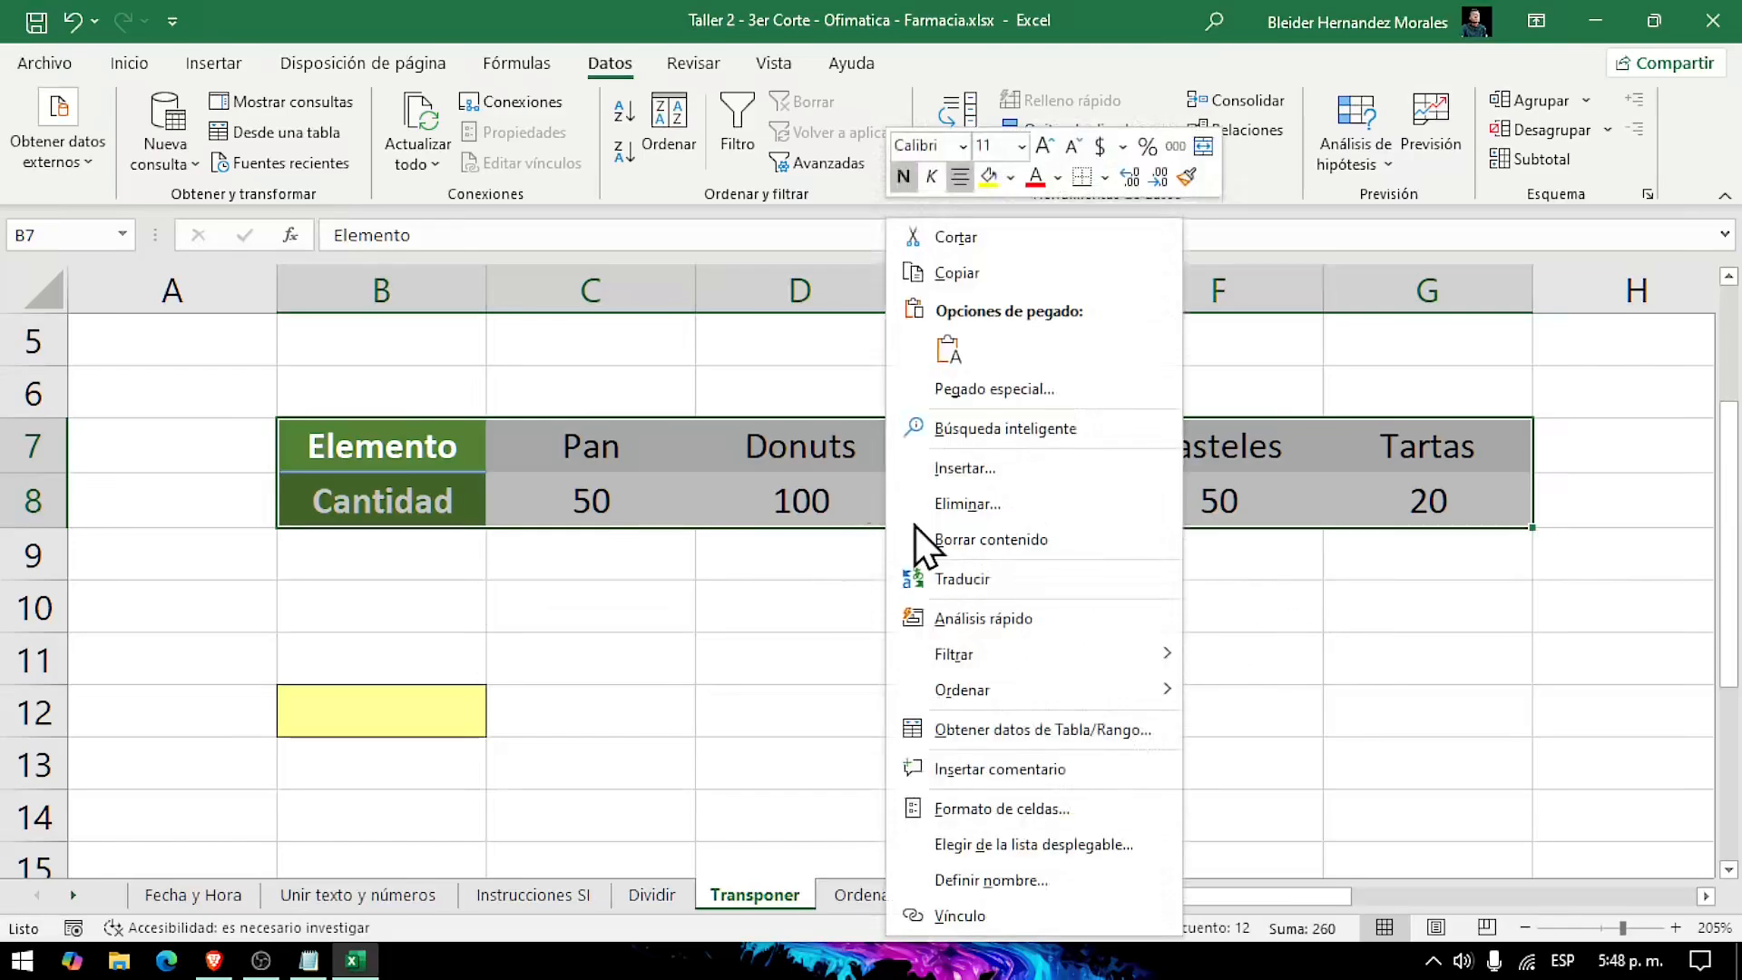
pyautogui.click(979, 274)
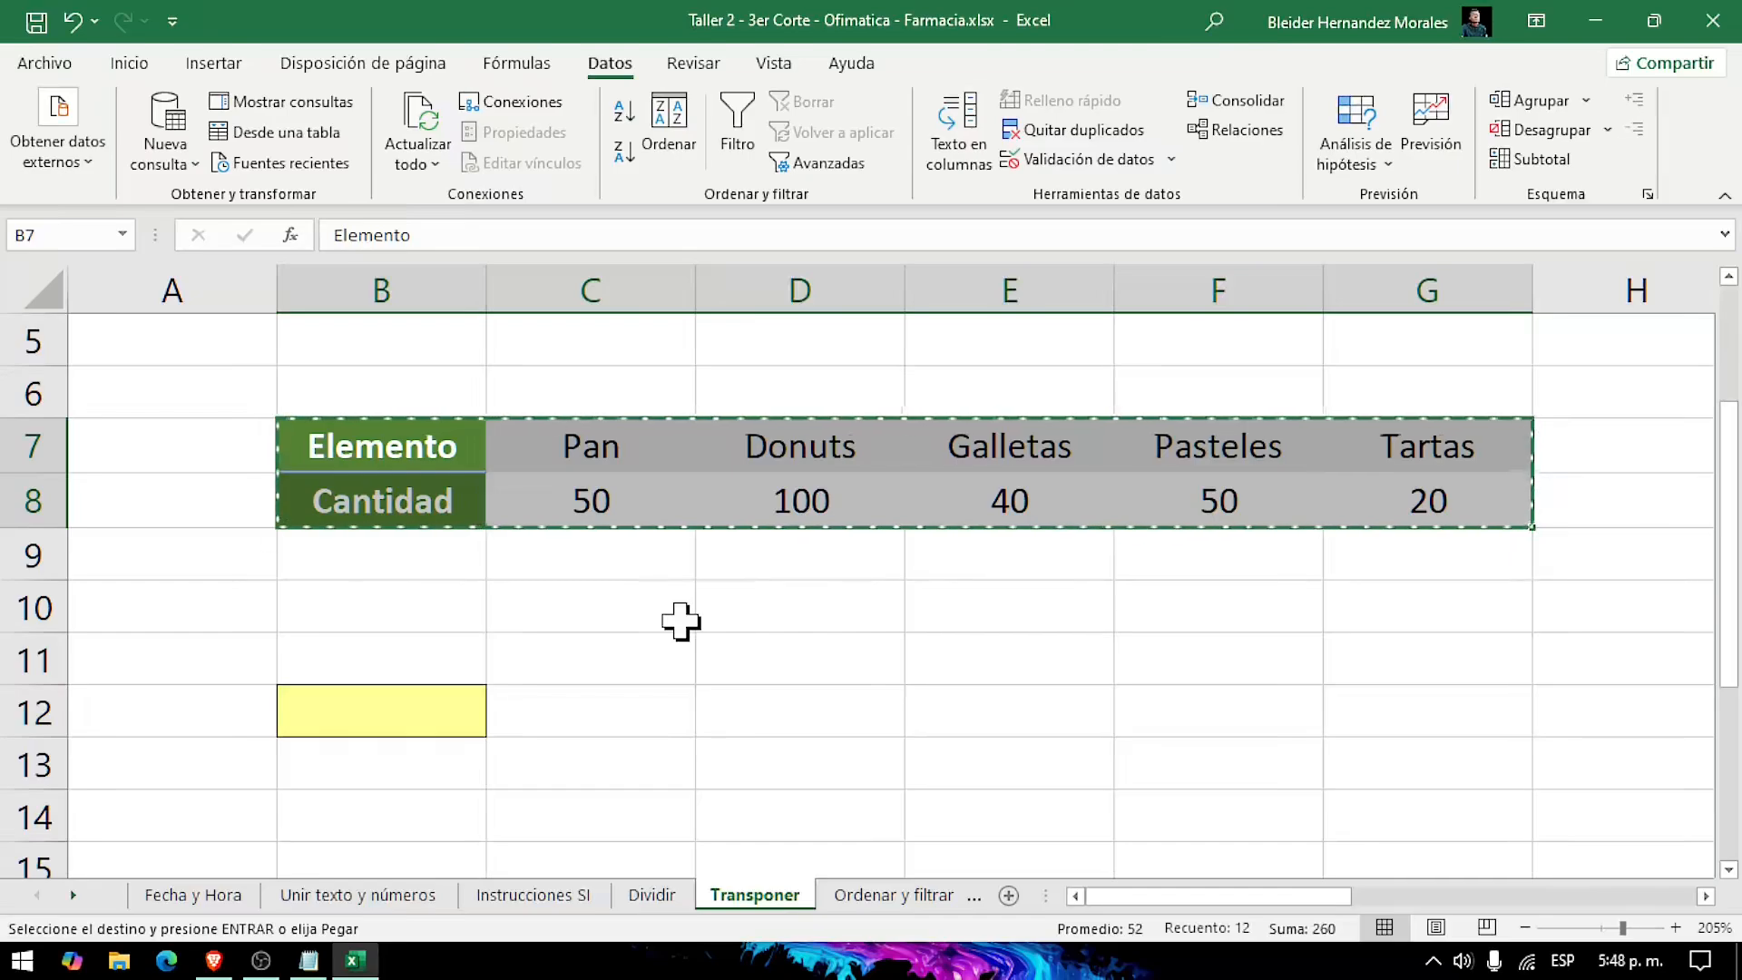
pyautogui.click(420, 721)
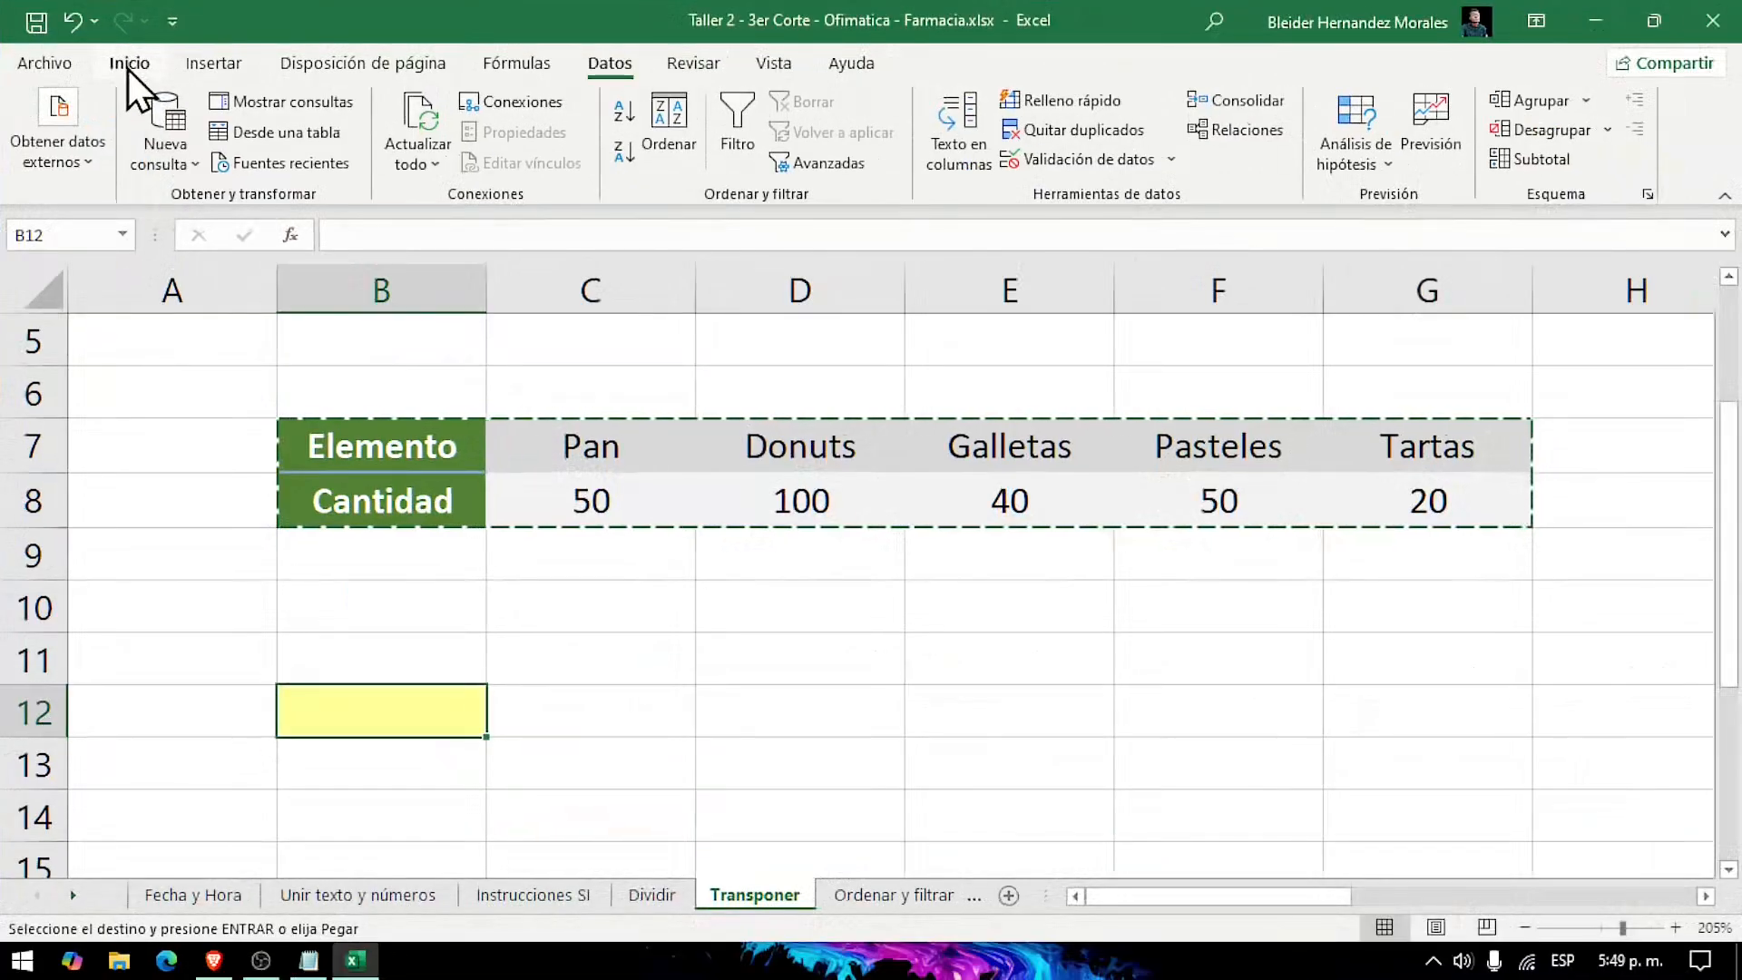
pyautogui.click(251, 126)
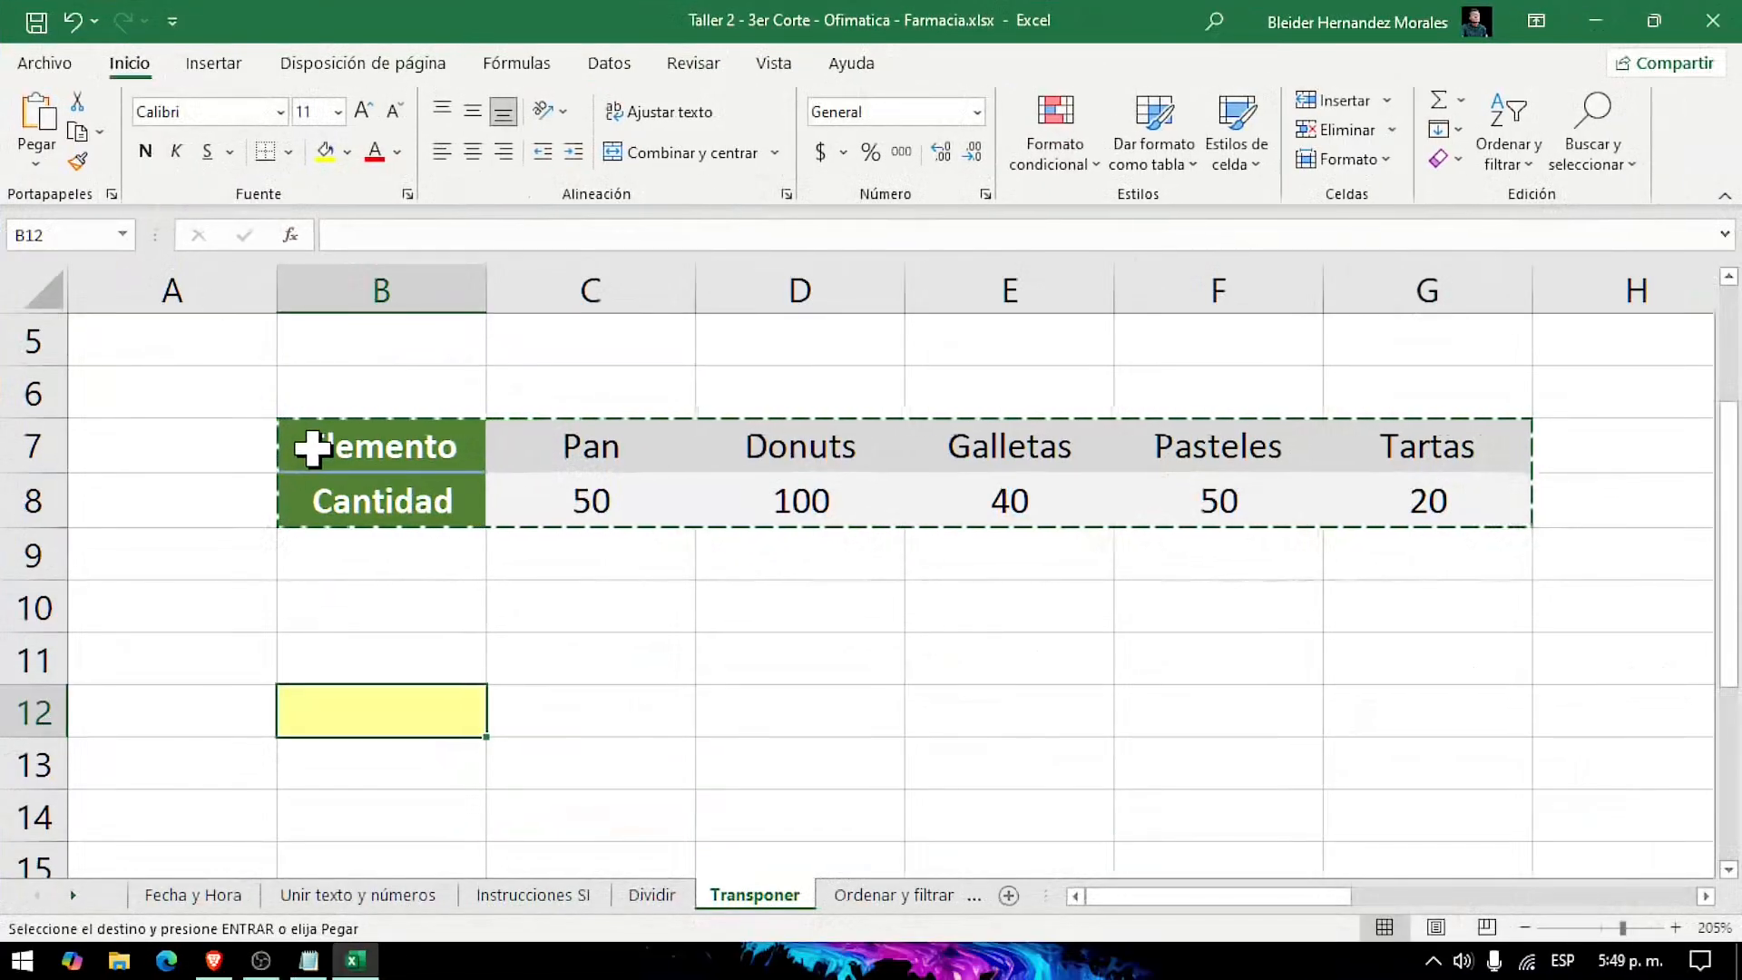
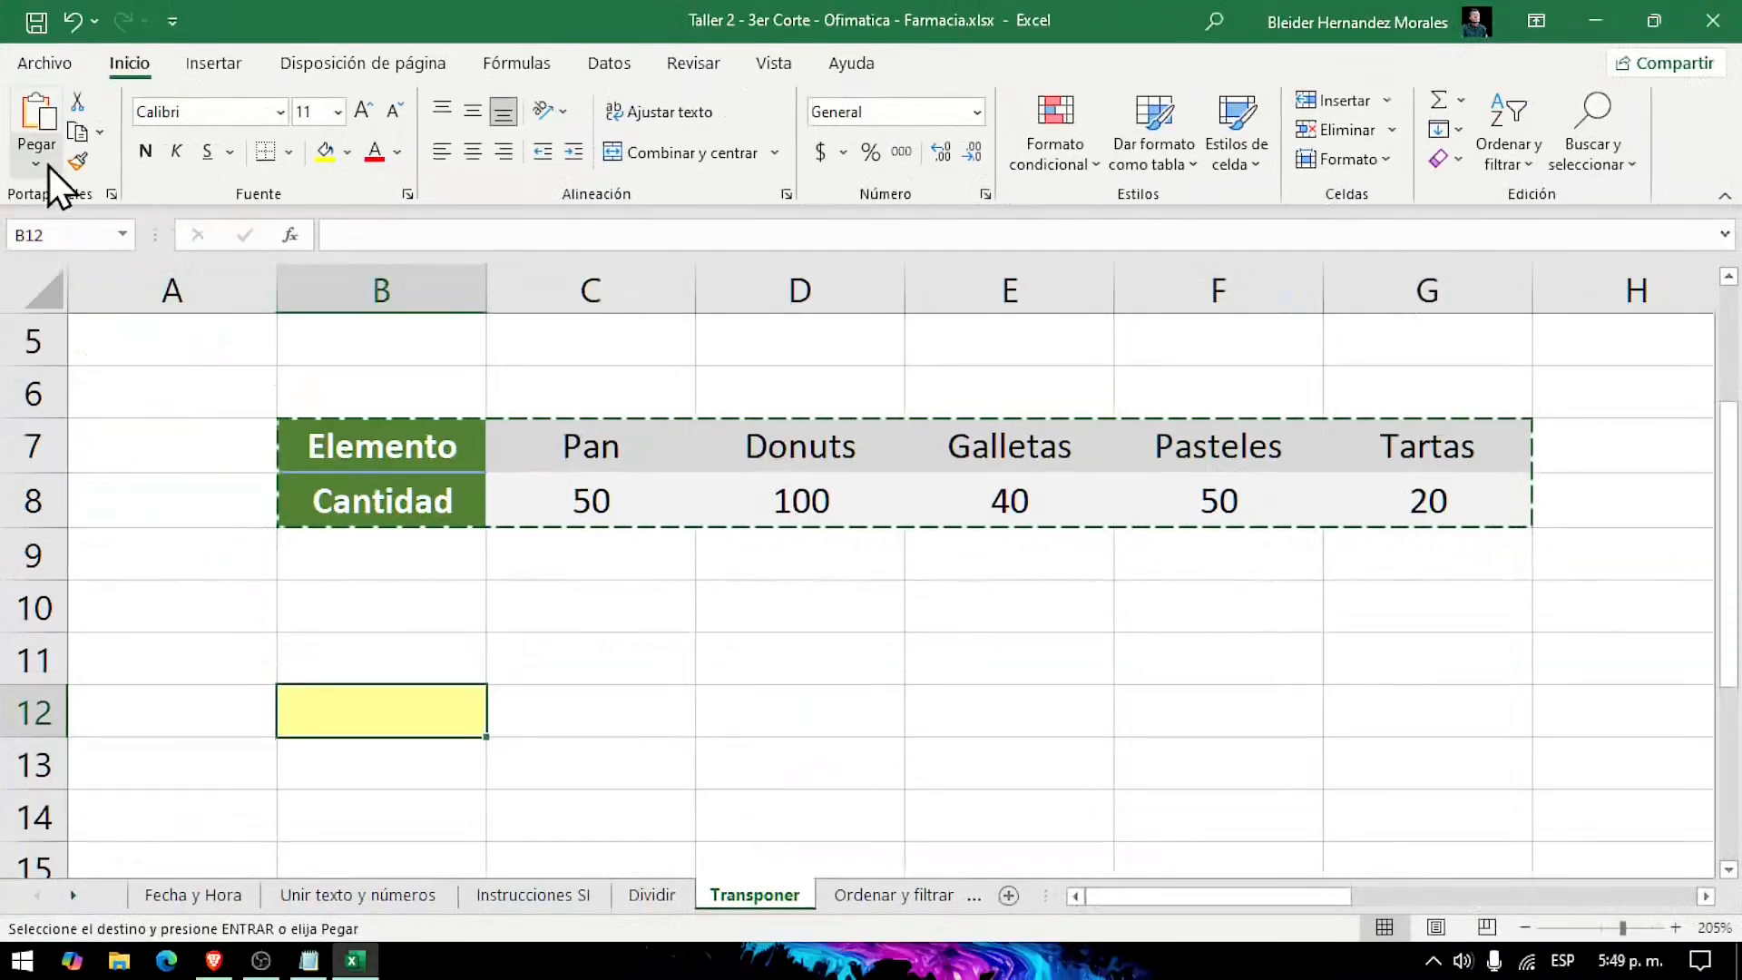
# Step: Paste the copied Elemento and Cantidad table transposed at B12, then deselect it
pyautogui.click(99, 53)
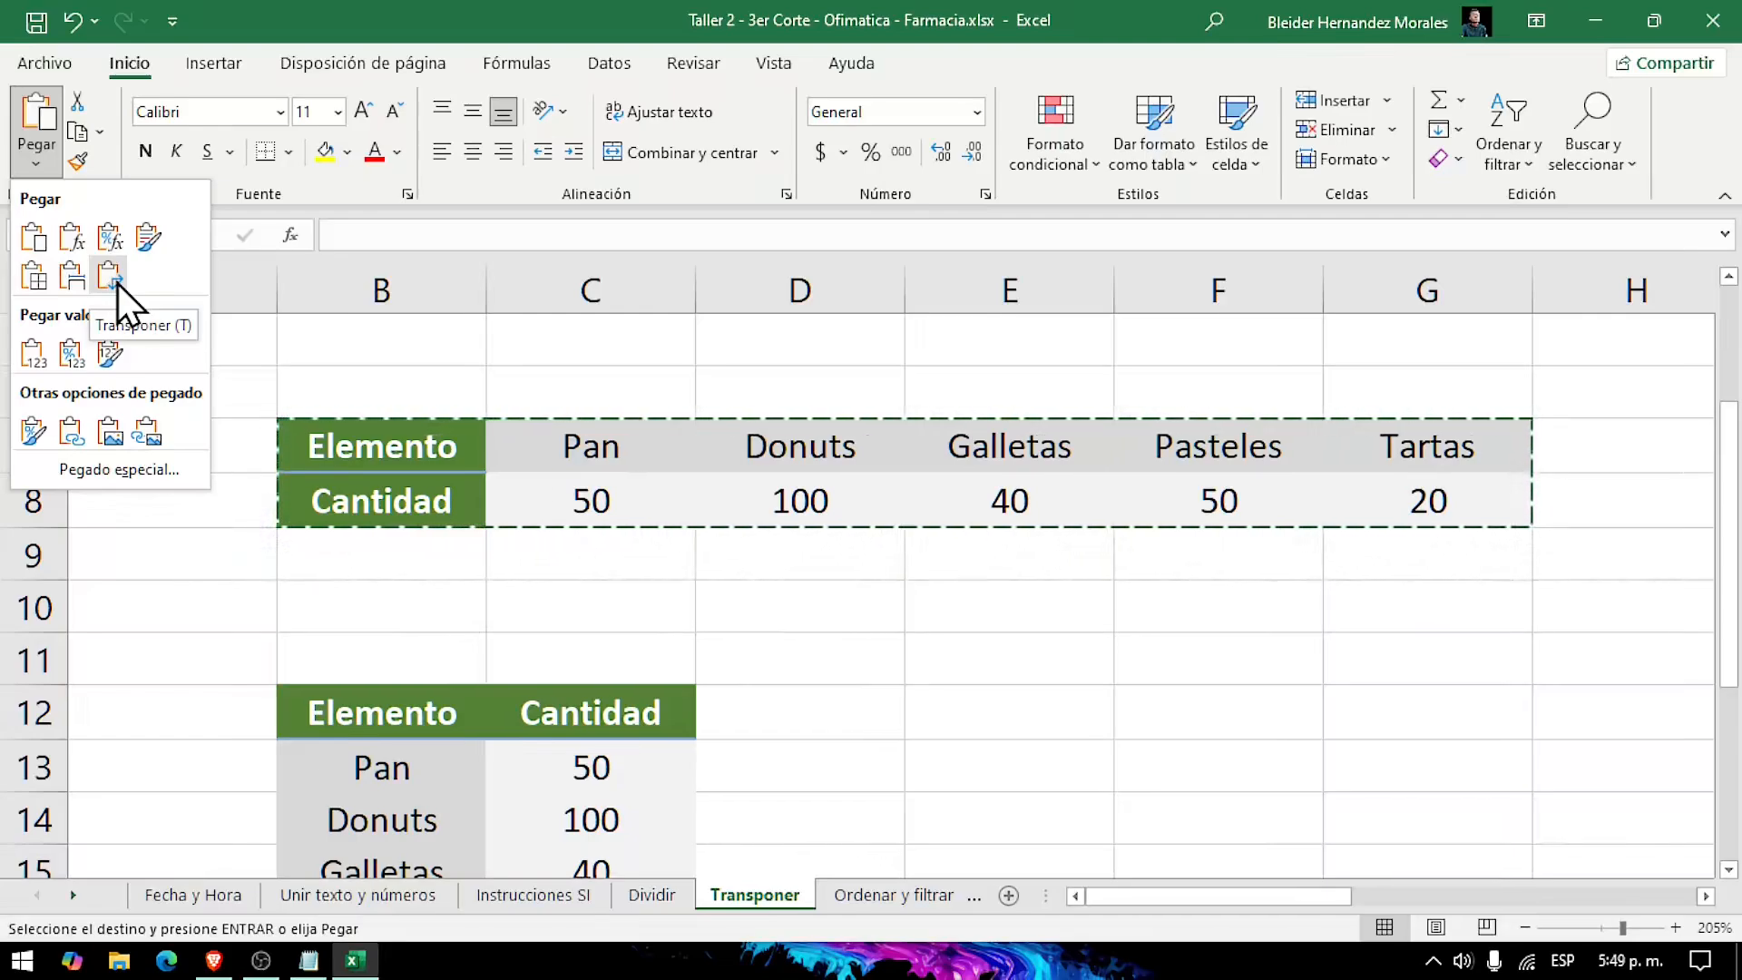
pyautogui.click(117, 283)
pyautogui.scroll(-1, 1010, 765)
pyautogui.scroll(-1, 1010, 765)
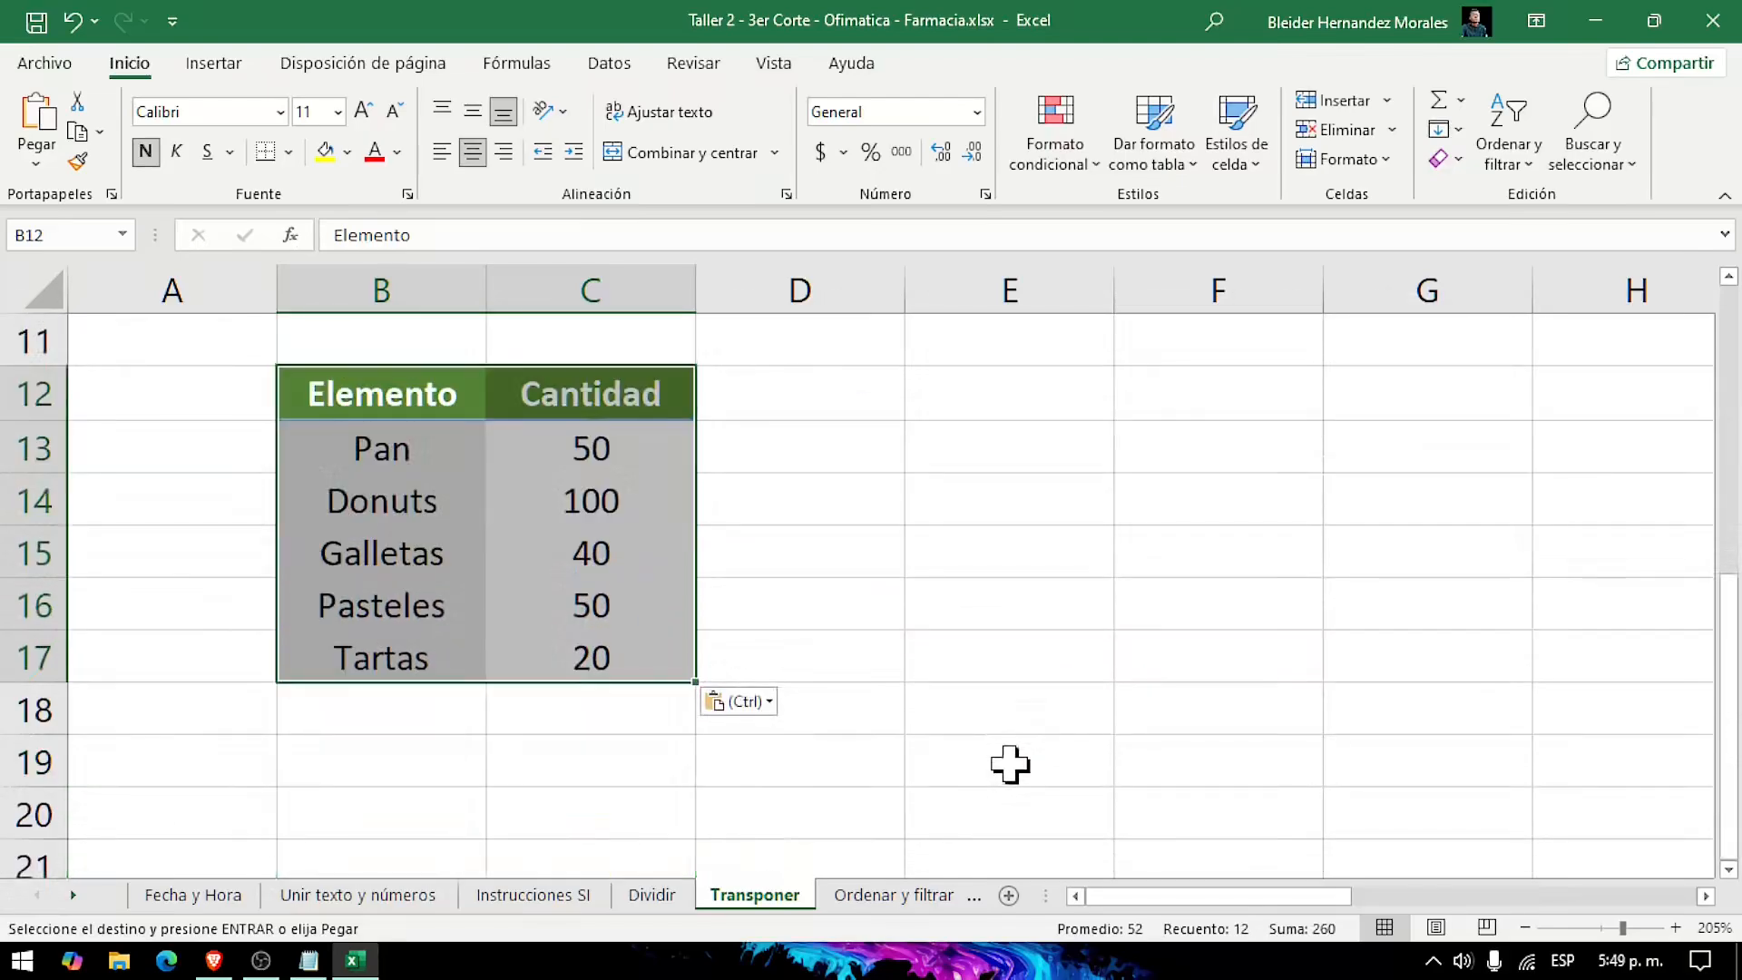
pyautogui.click(939, 662)
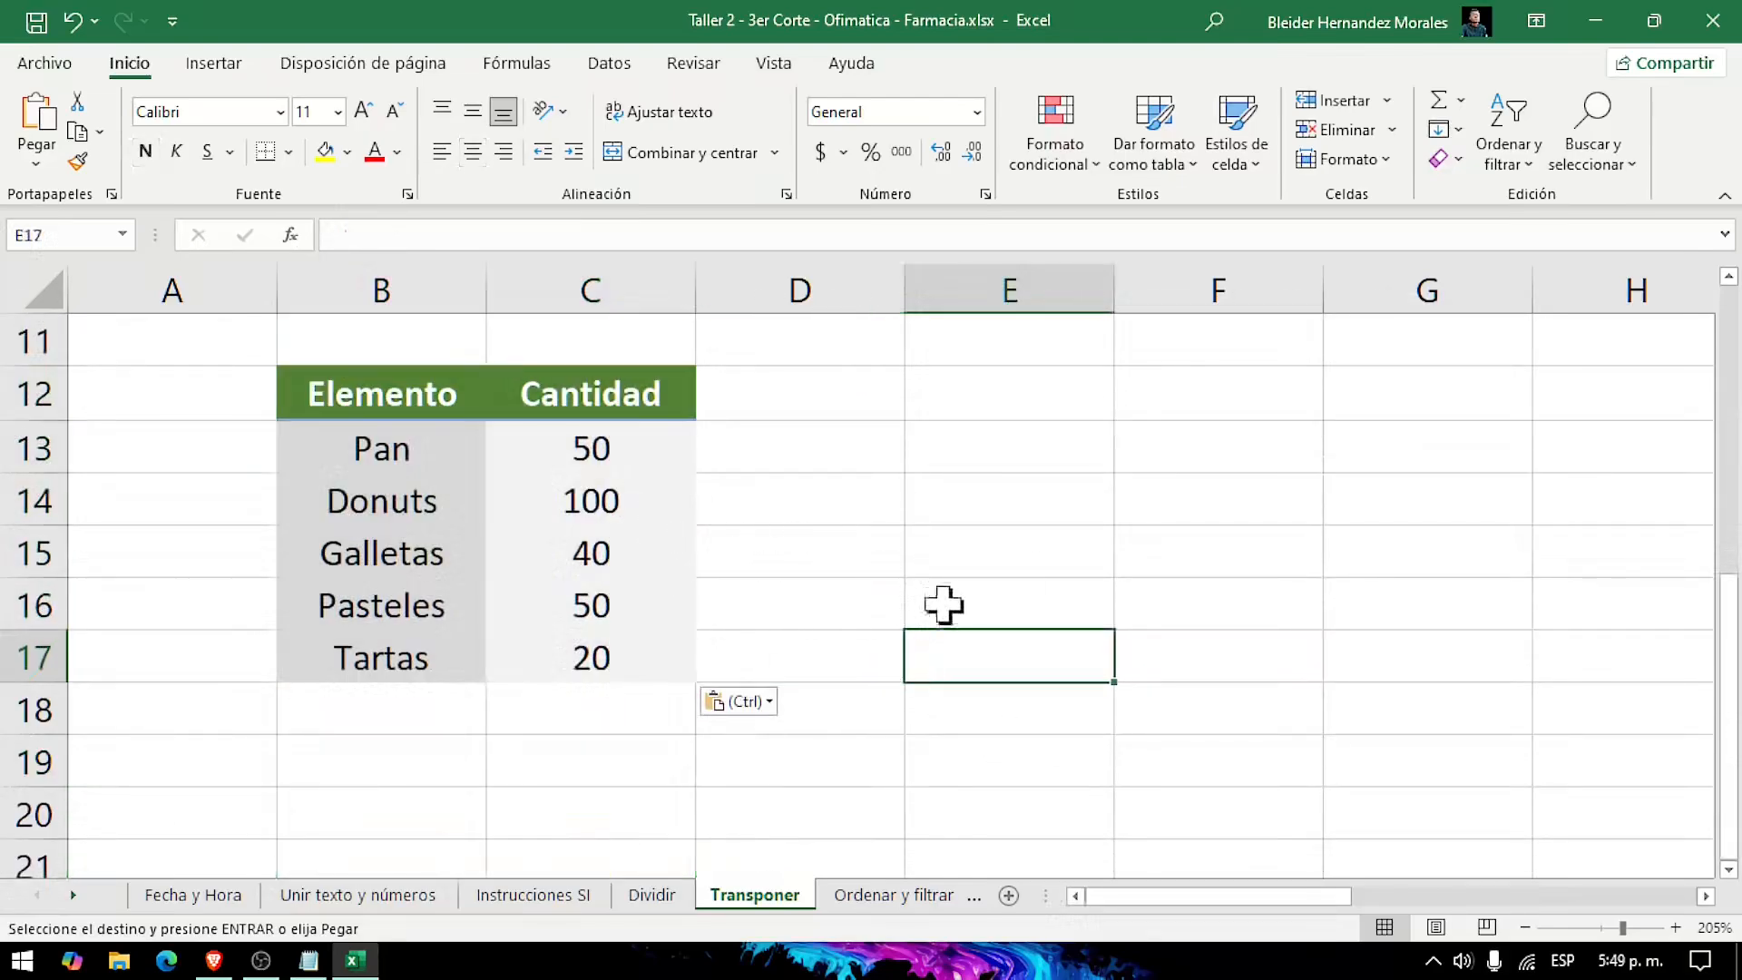
pyautogui.scroll(1, 1009, 607)
pyautogui.keyDown('ctrl'); pyautogui.scroll(-2, 1009, 608); pyautogui.keyUp('ctrl')
pyautogui.keyDown('ctrl'); pyautogui.scroll(-1, 1009, 607); pyautogui.keyUp('ctrl')
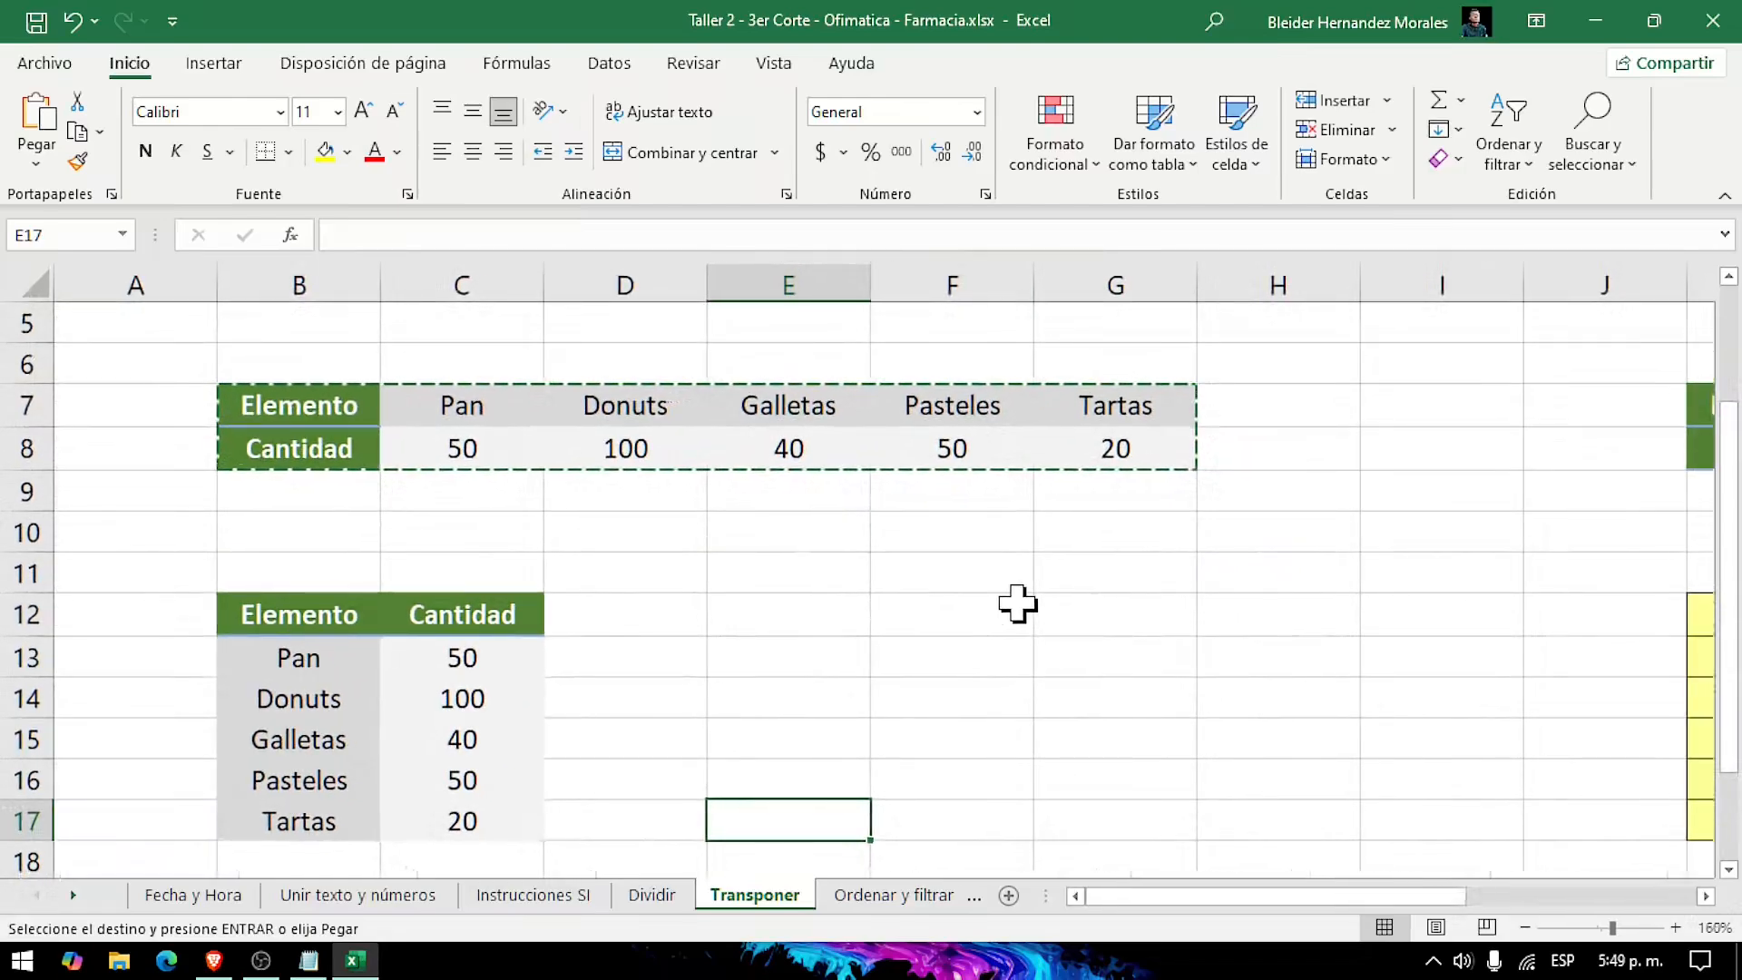
# Step: Examine the second Elemento and Cantidad table in K7:P8 and the empty yellow range K12:L17 below it
pyautogui.hscroll(3, 1016, 602)
pyautogui.hscroll(1, 1018, 604)
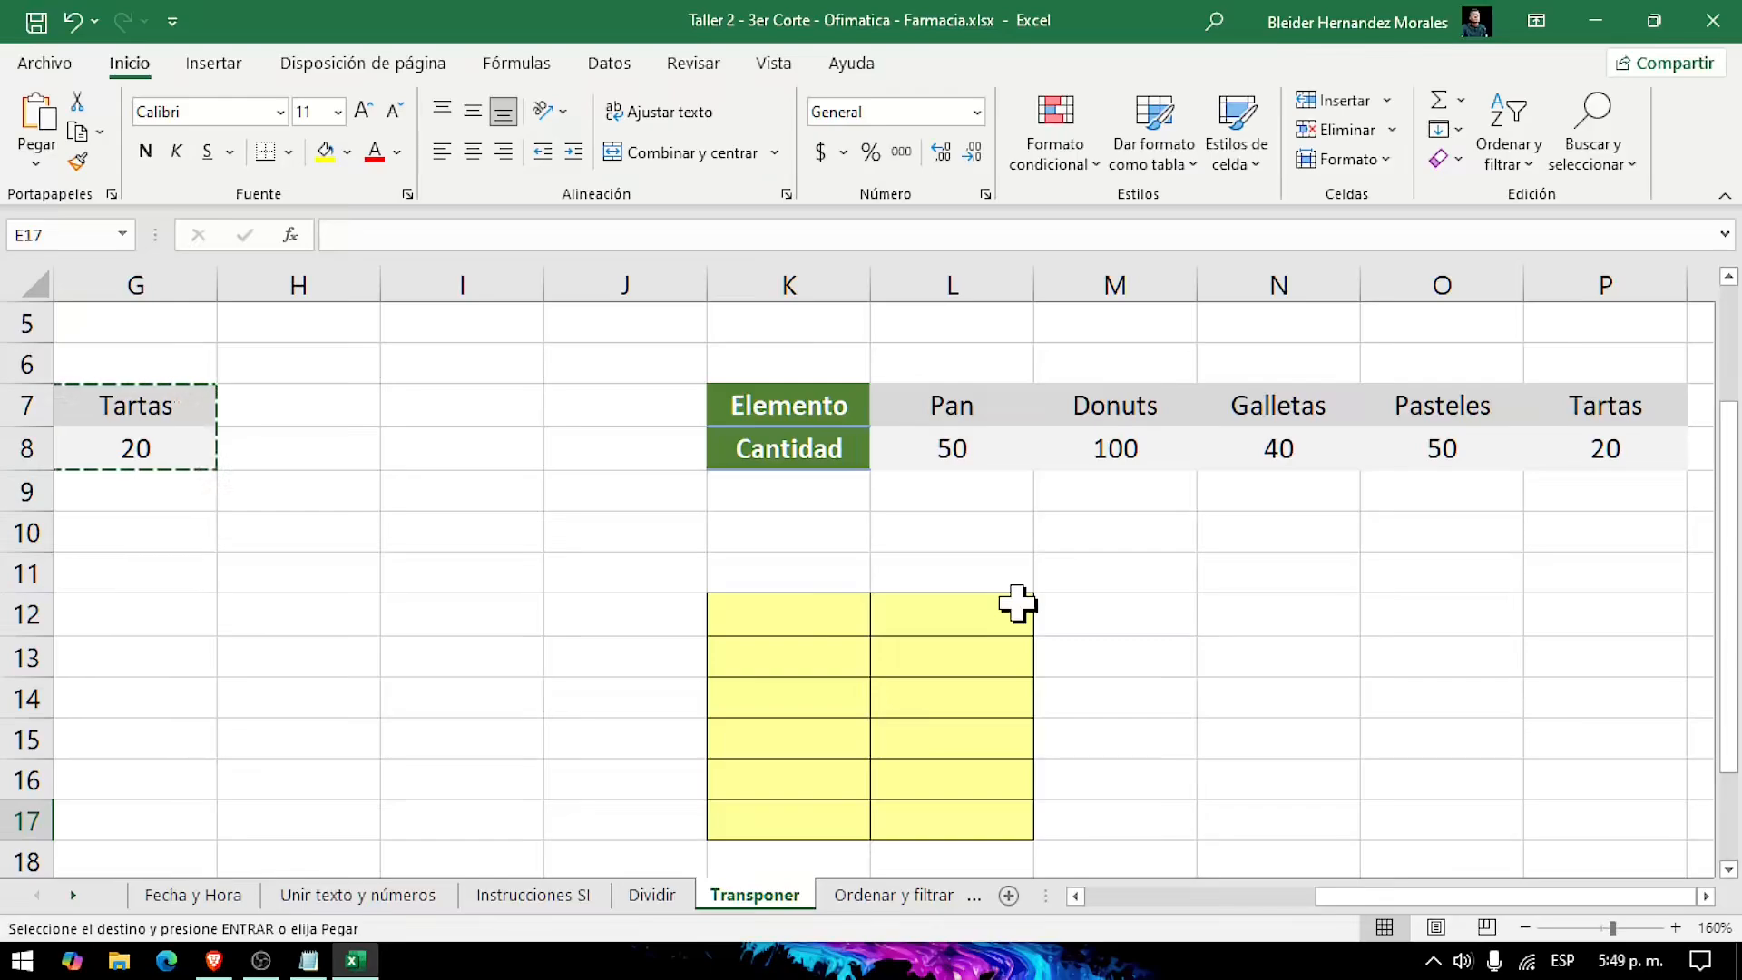
pyautogui.hscroll(1, 1018, 603)
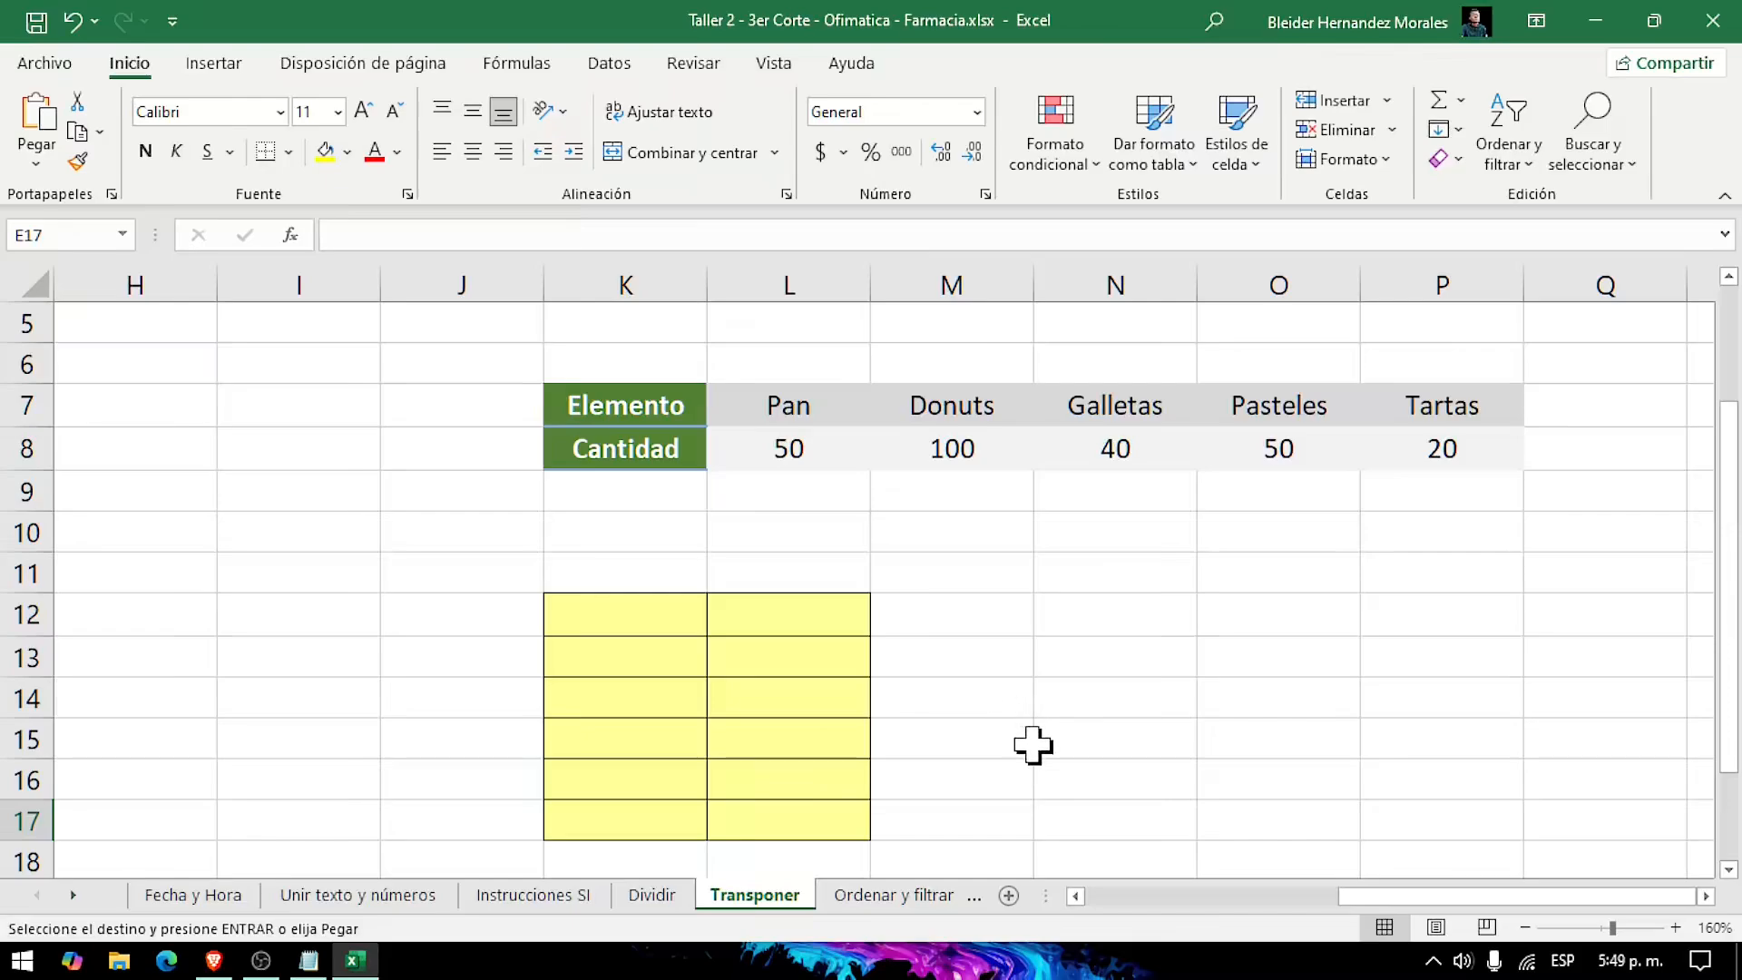
pyautogui.click(737, 694)
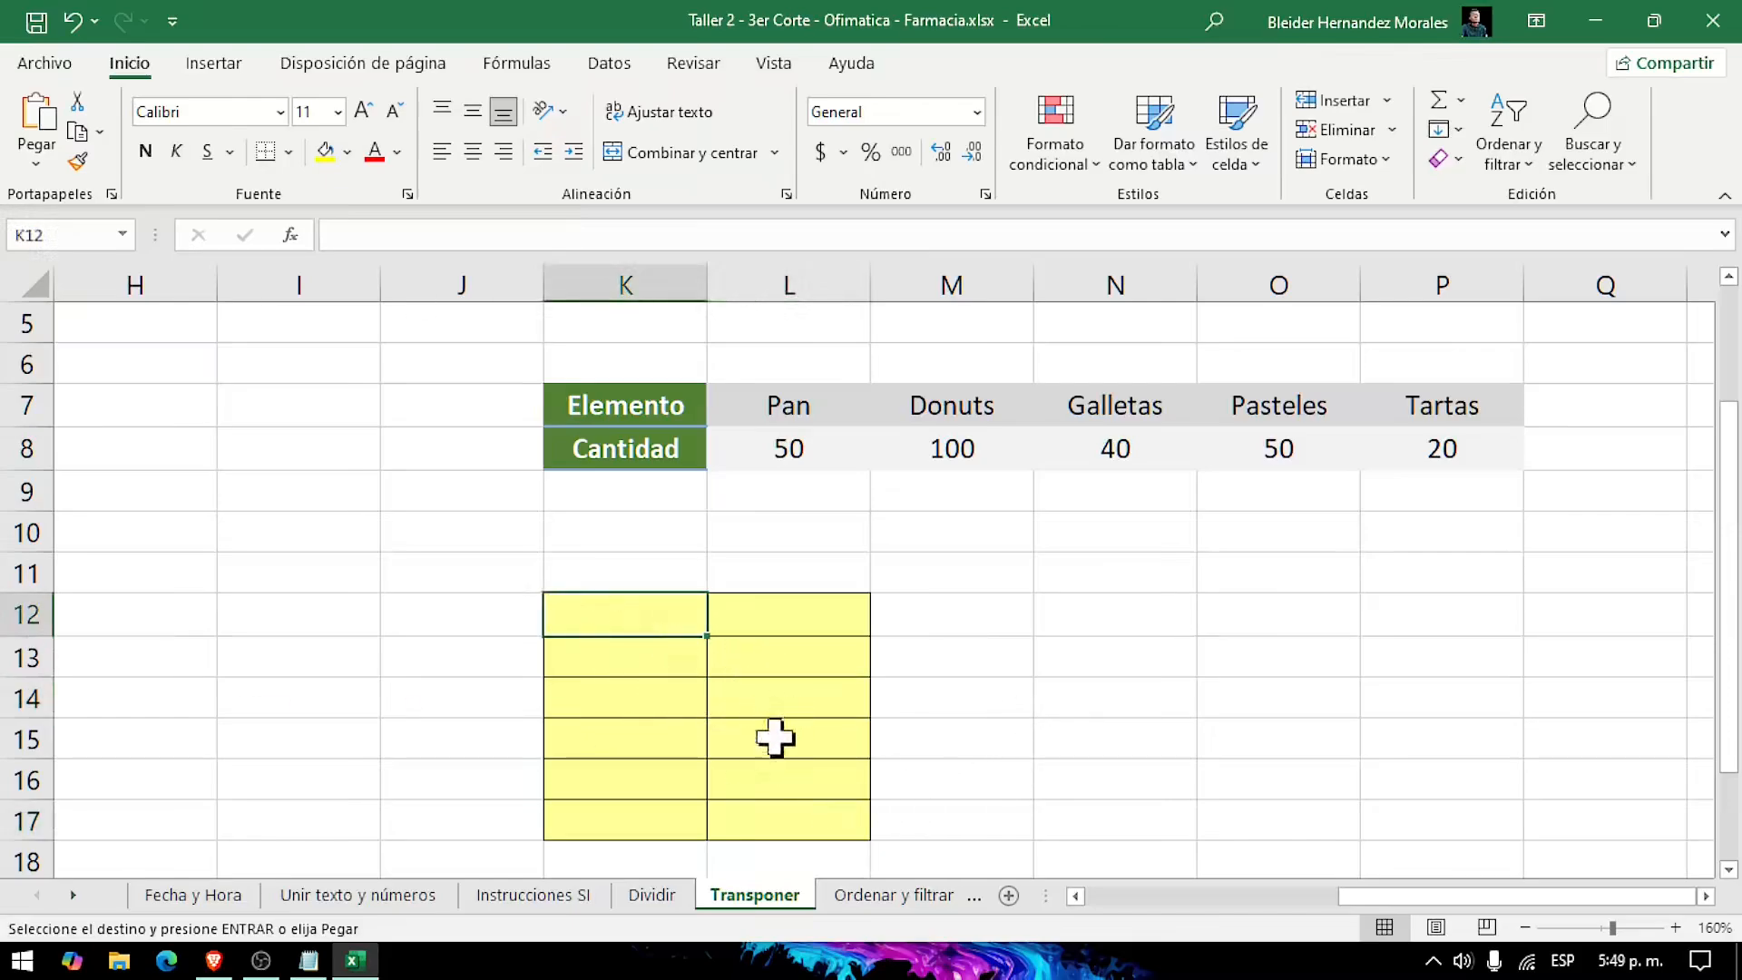
pyautogui.moveTo(654, 623); pyautogui.dragTo(809, 821)
pyautogui.click(739, 655)
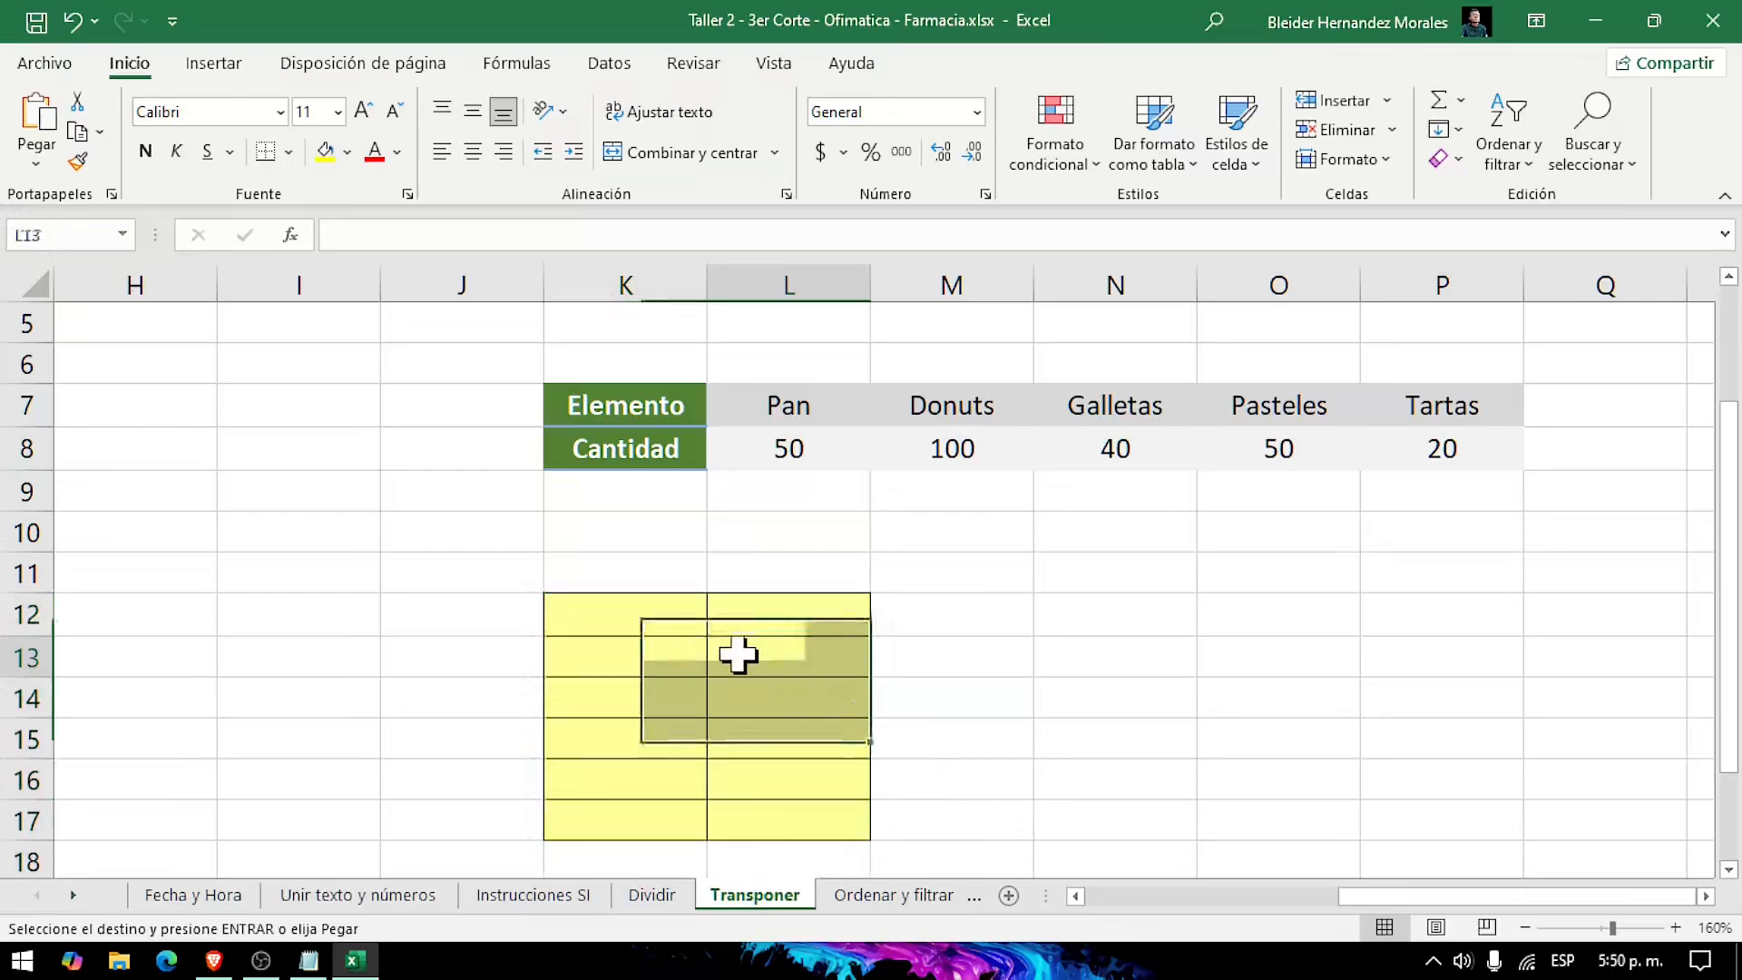
pyautogui.click(654, 618)
pyautogui.click(749, 615)
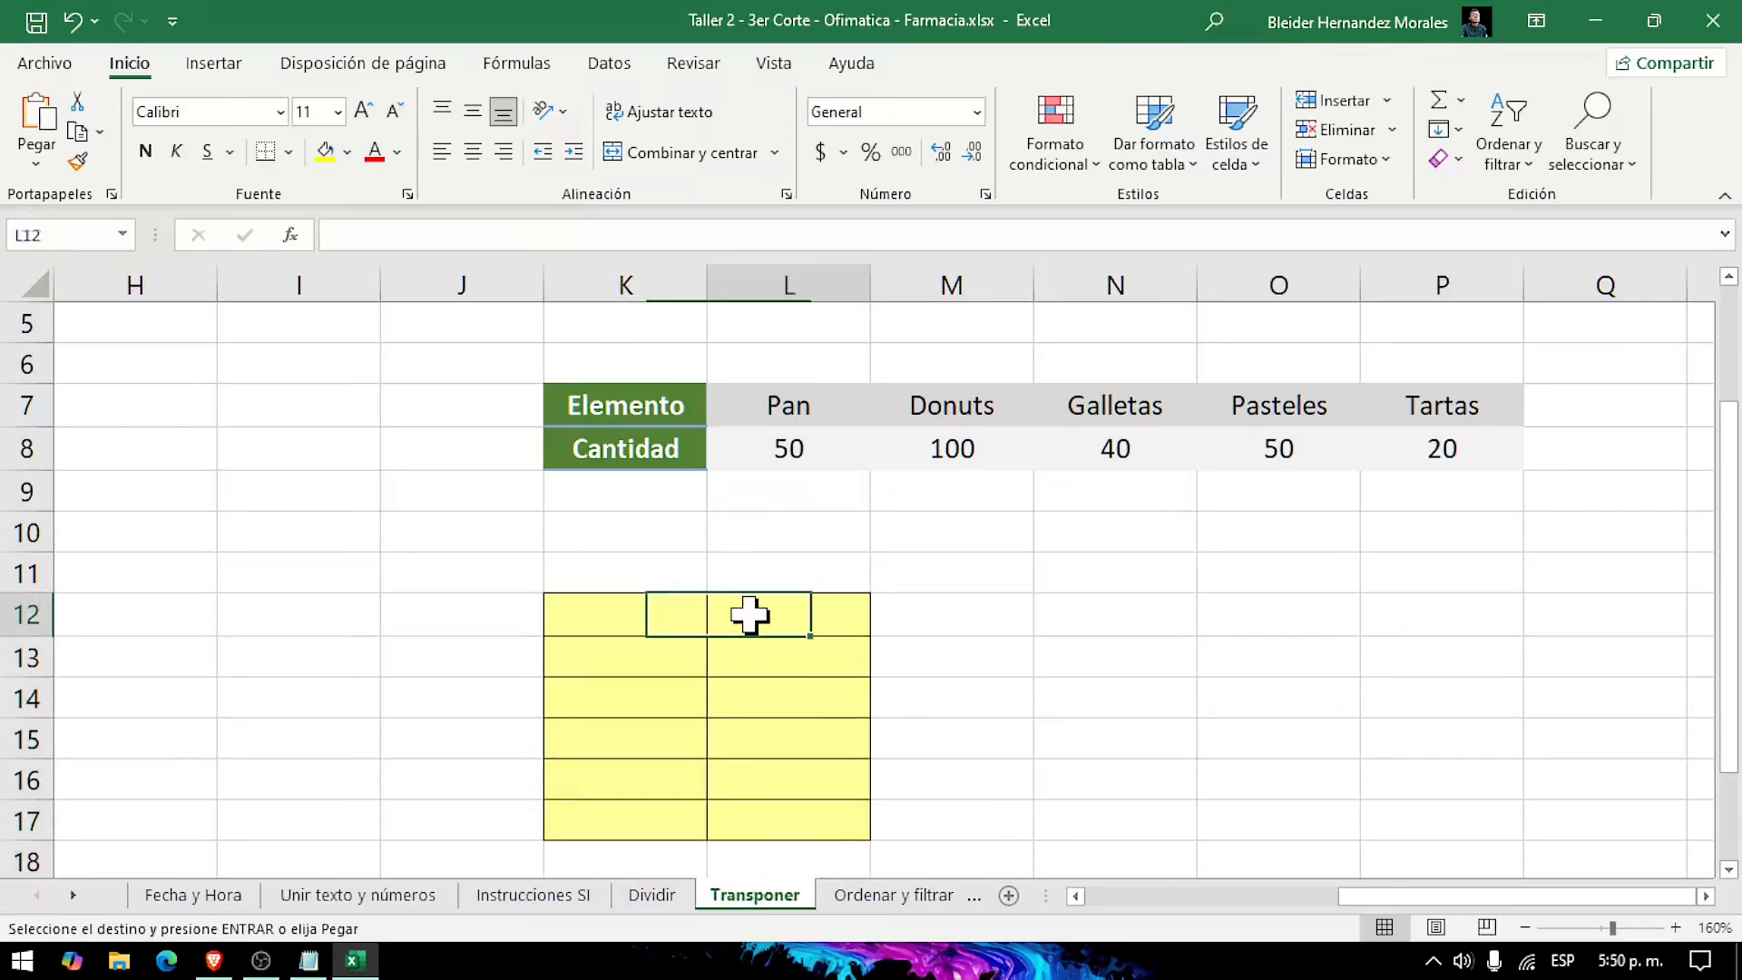
pyautogui.click(657, 616)
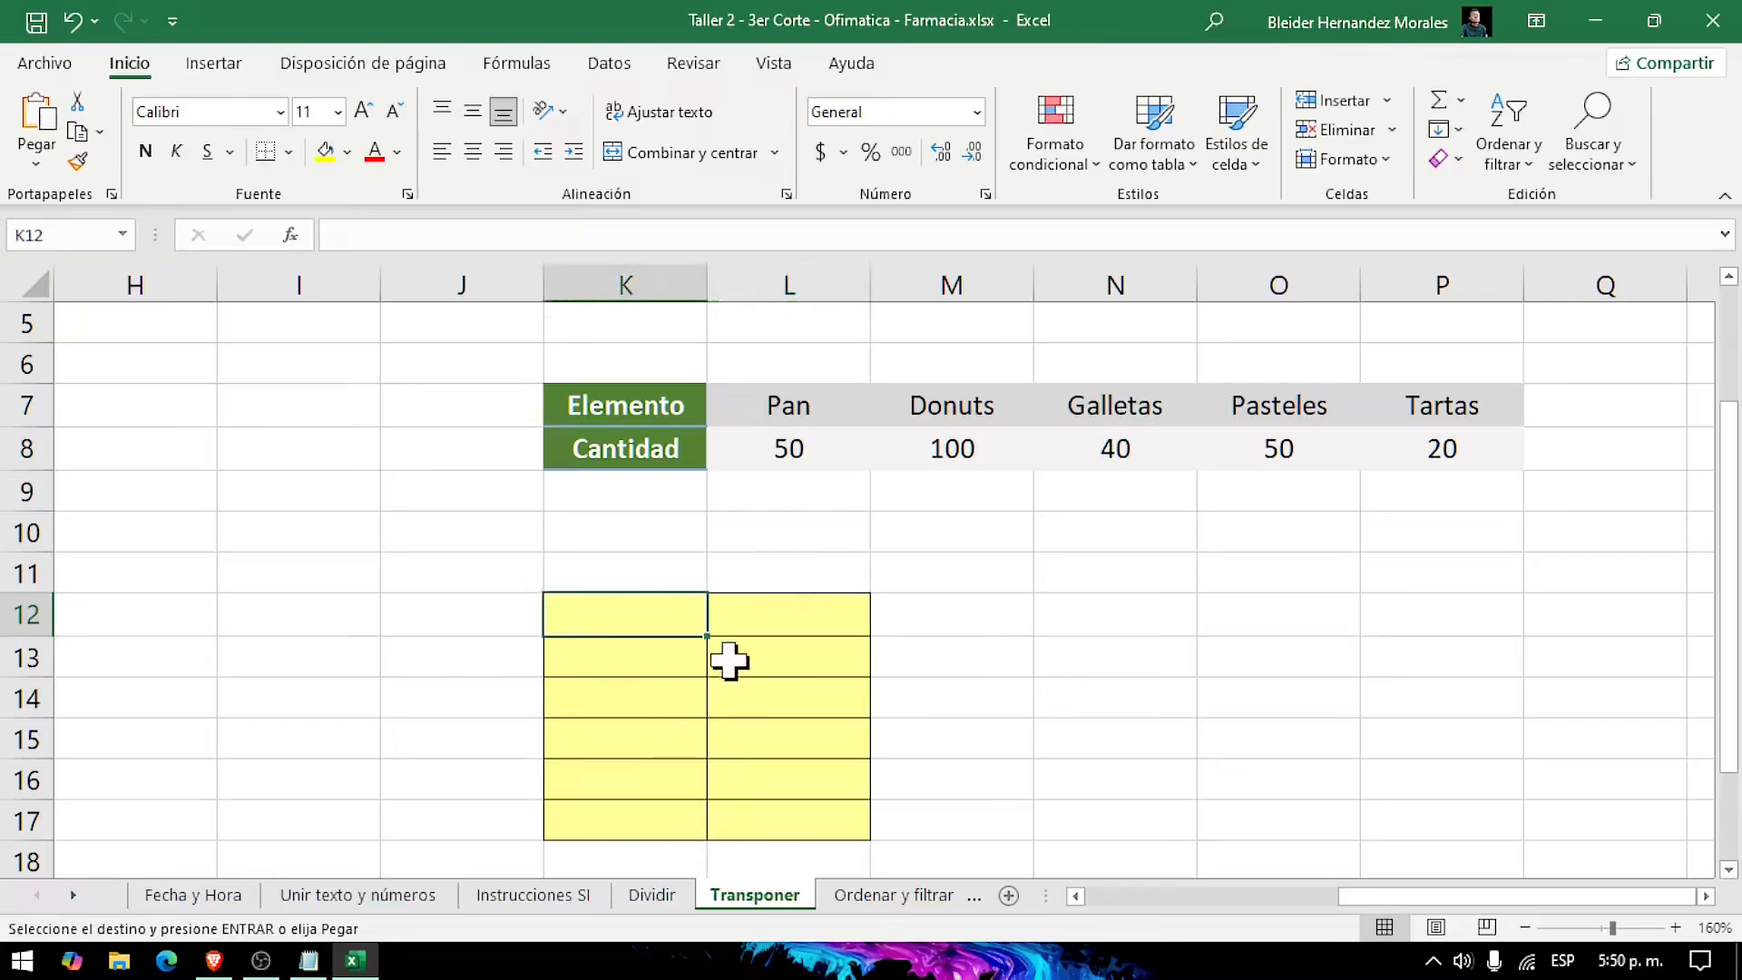
pyautogui.click(952, 697)
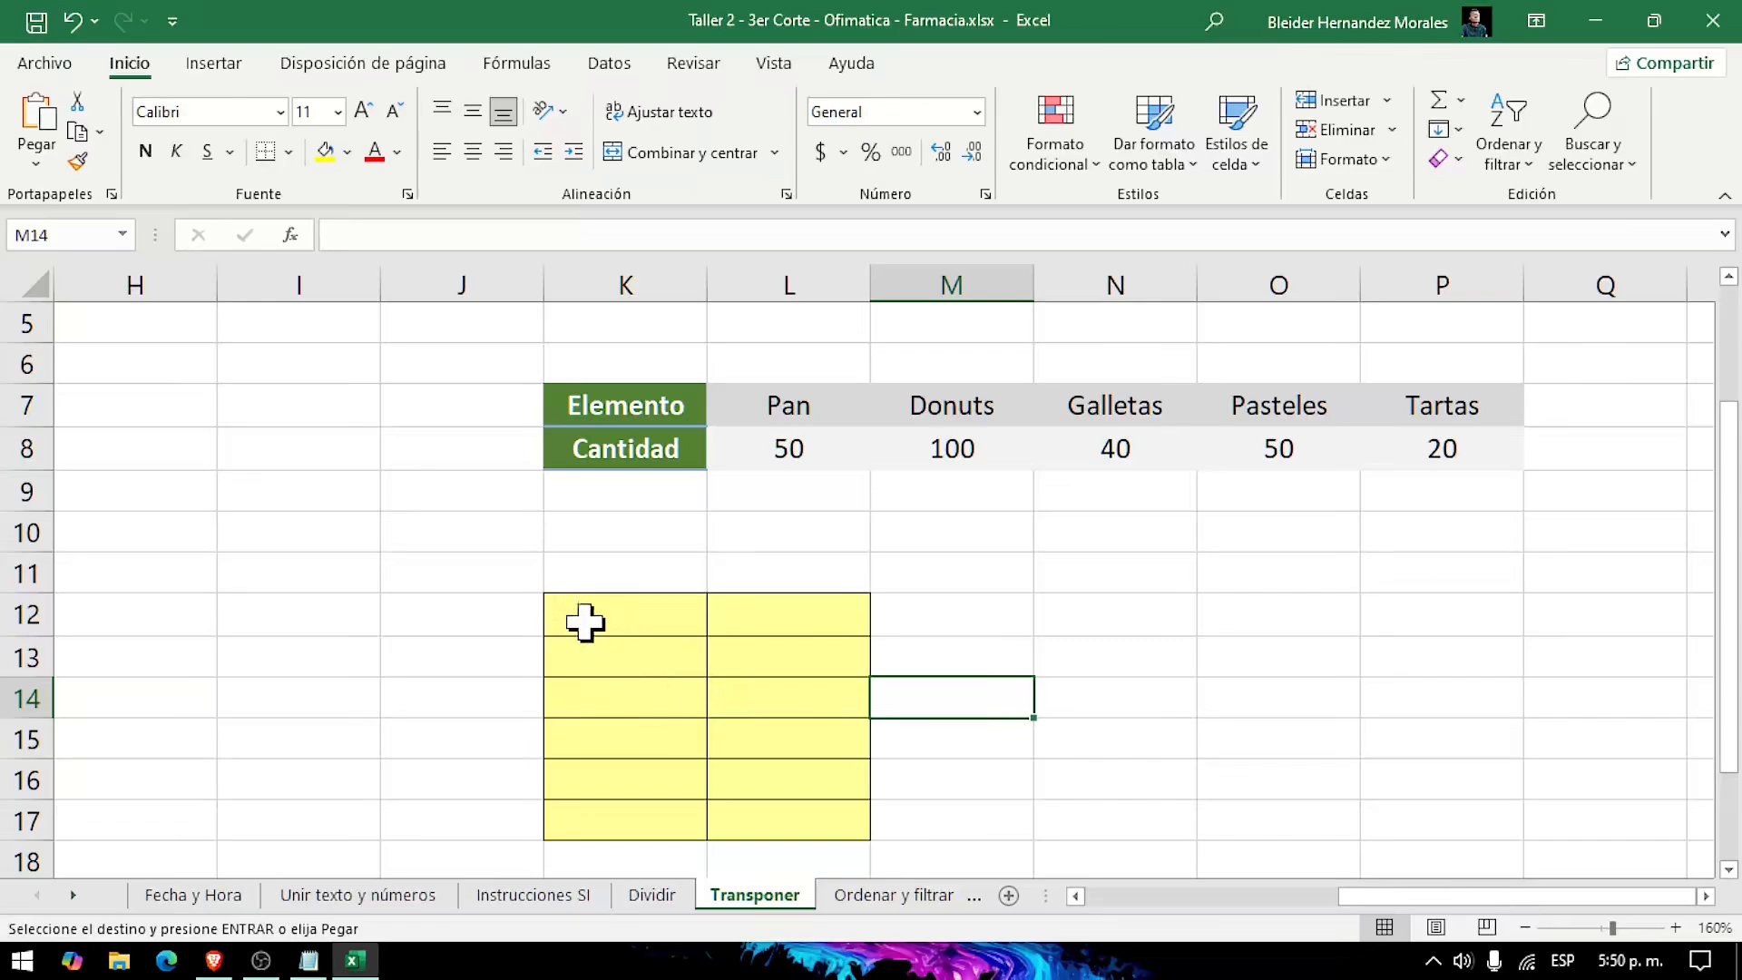
# Step: Fill the yellow range K12:L17 with the array formula =TRANSPONER(K7:P8)
pyautogui.moveTo(583, 622); pyautogui.dragTo(786, 815)
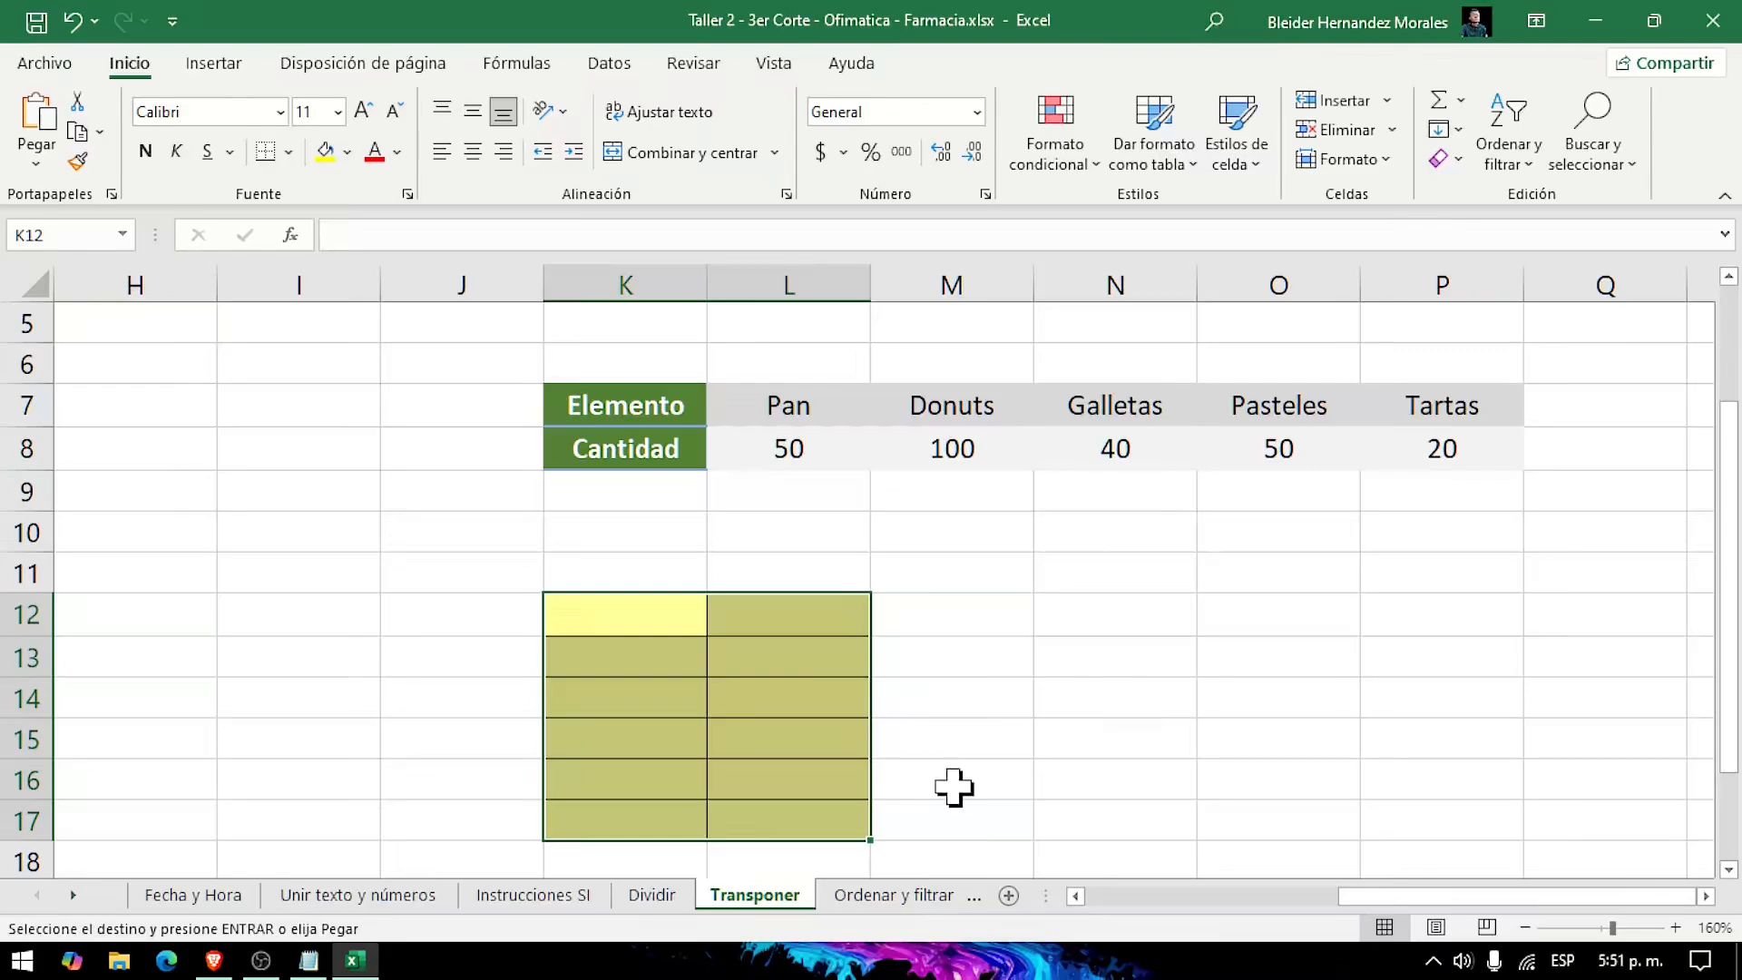
pyautogui.write('=')
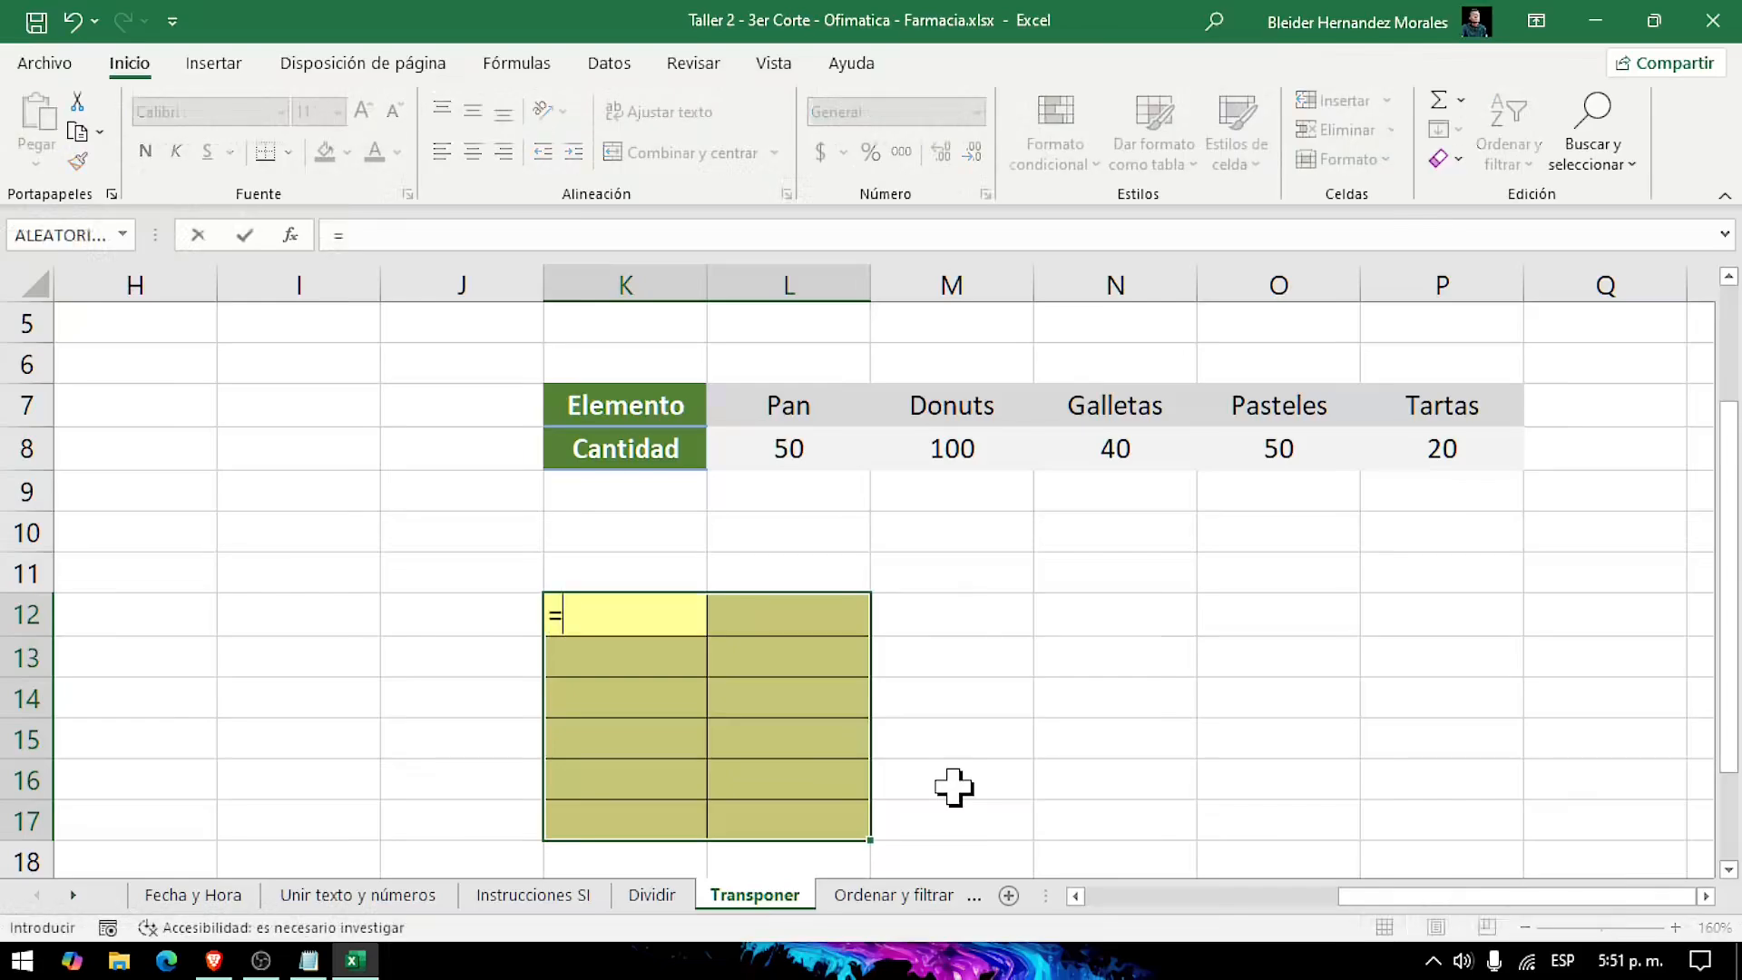
pyautogui.write('tra')
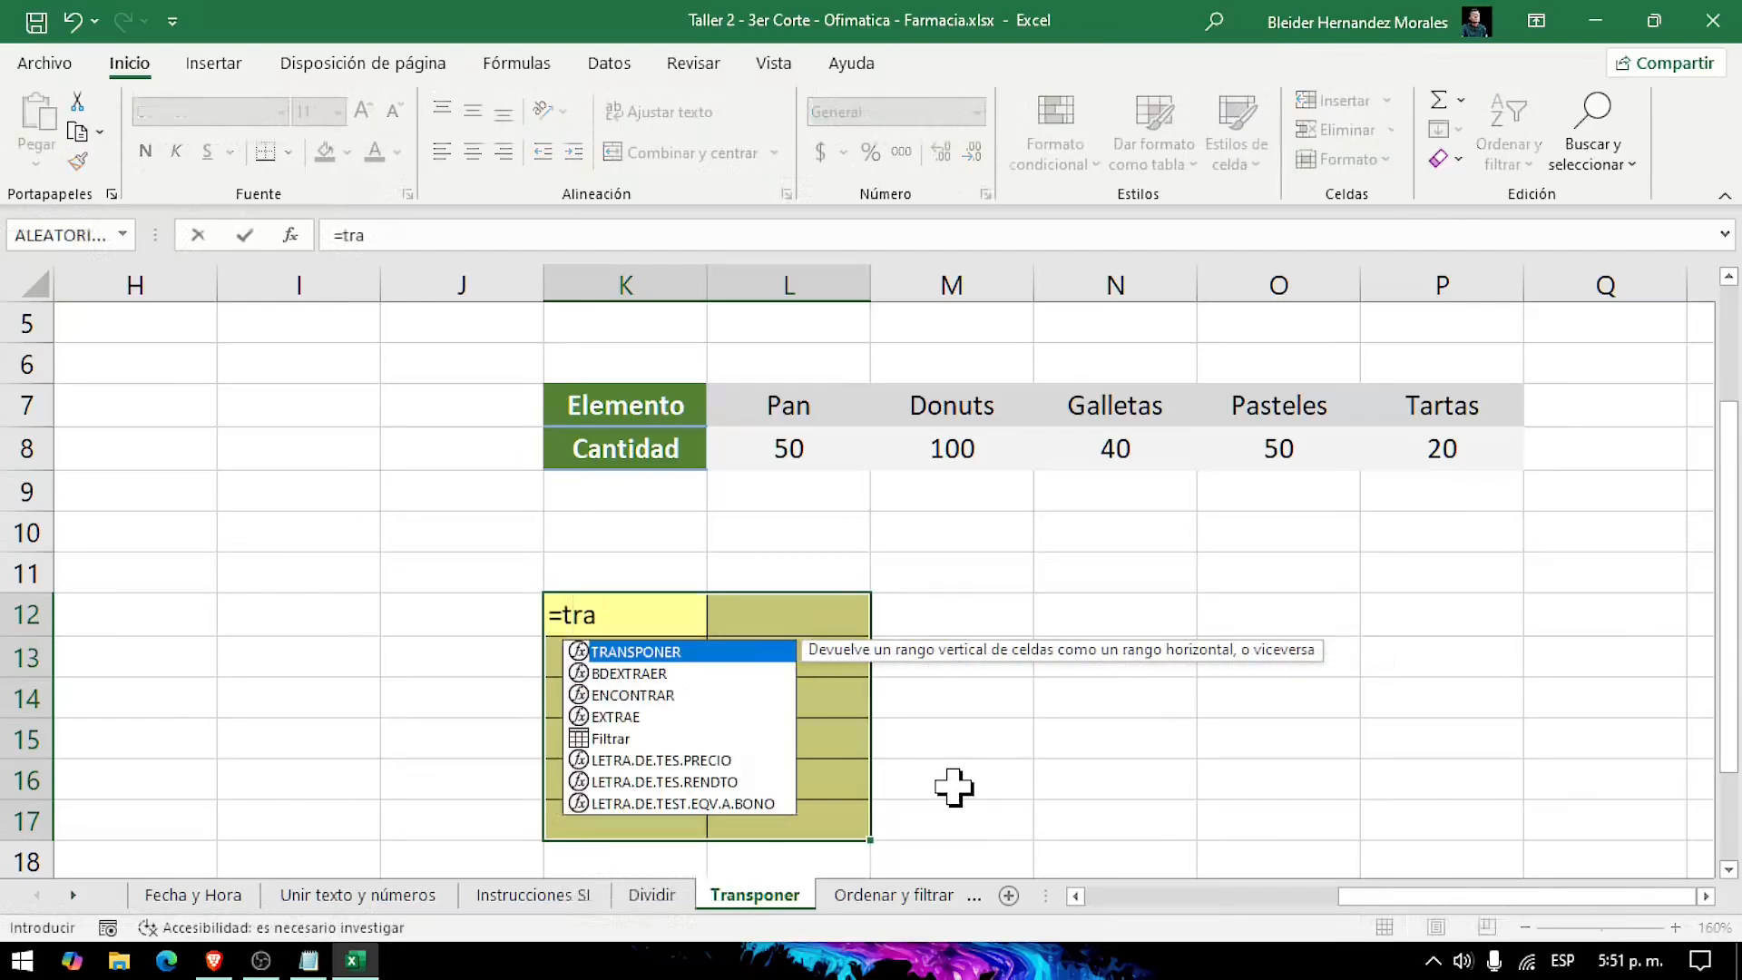
pyautogui.write('ns')
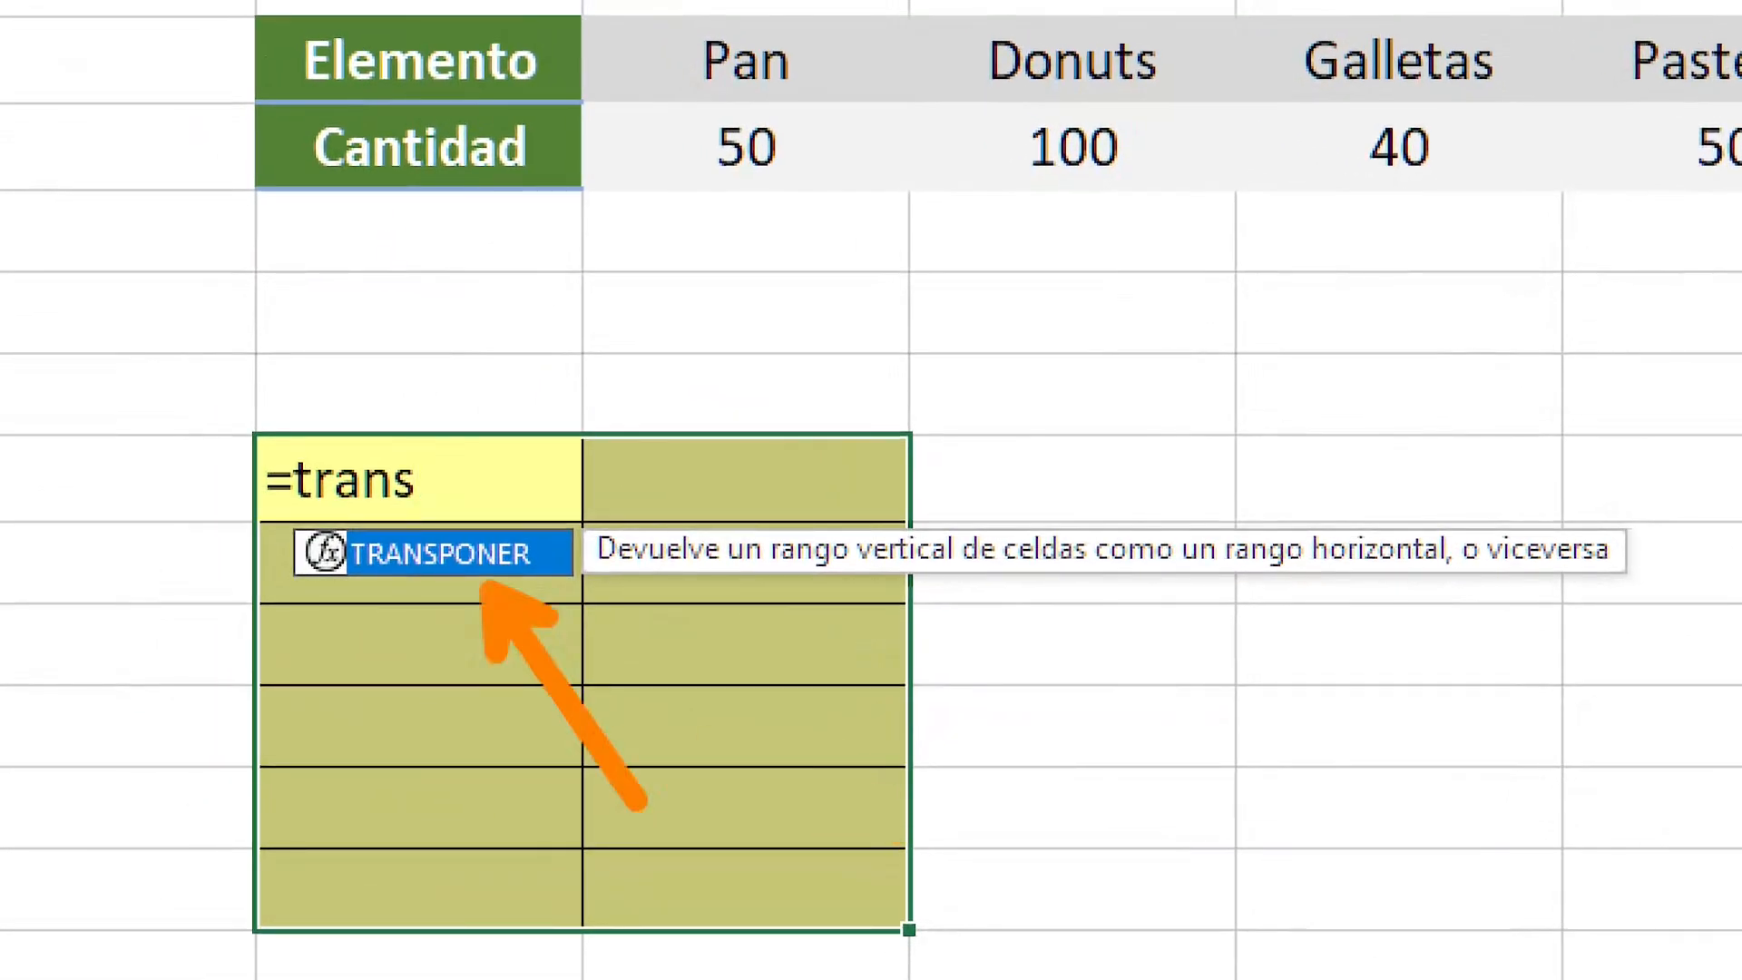
pyautogui.press('Tab')
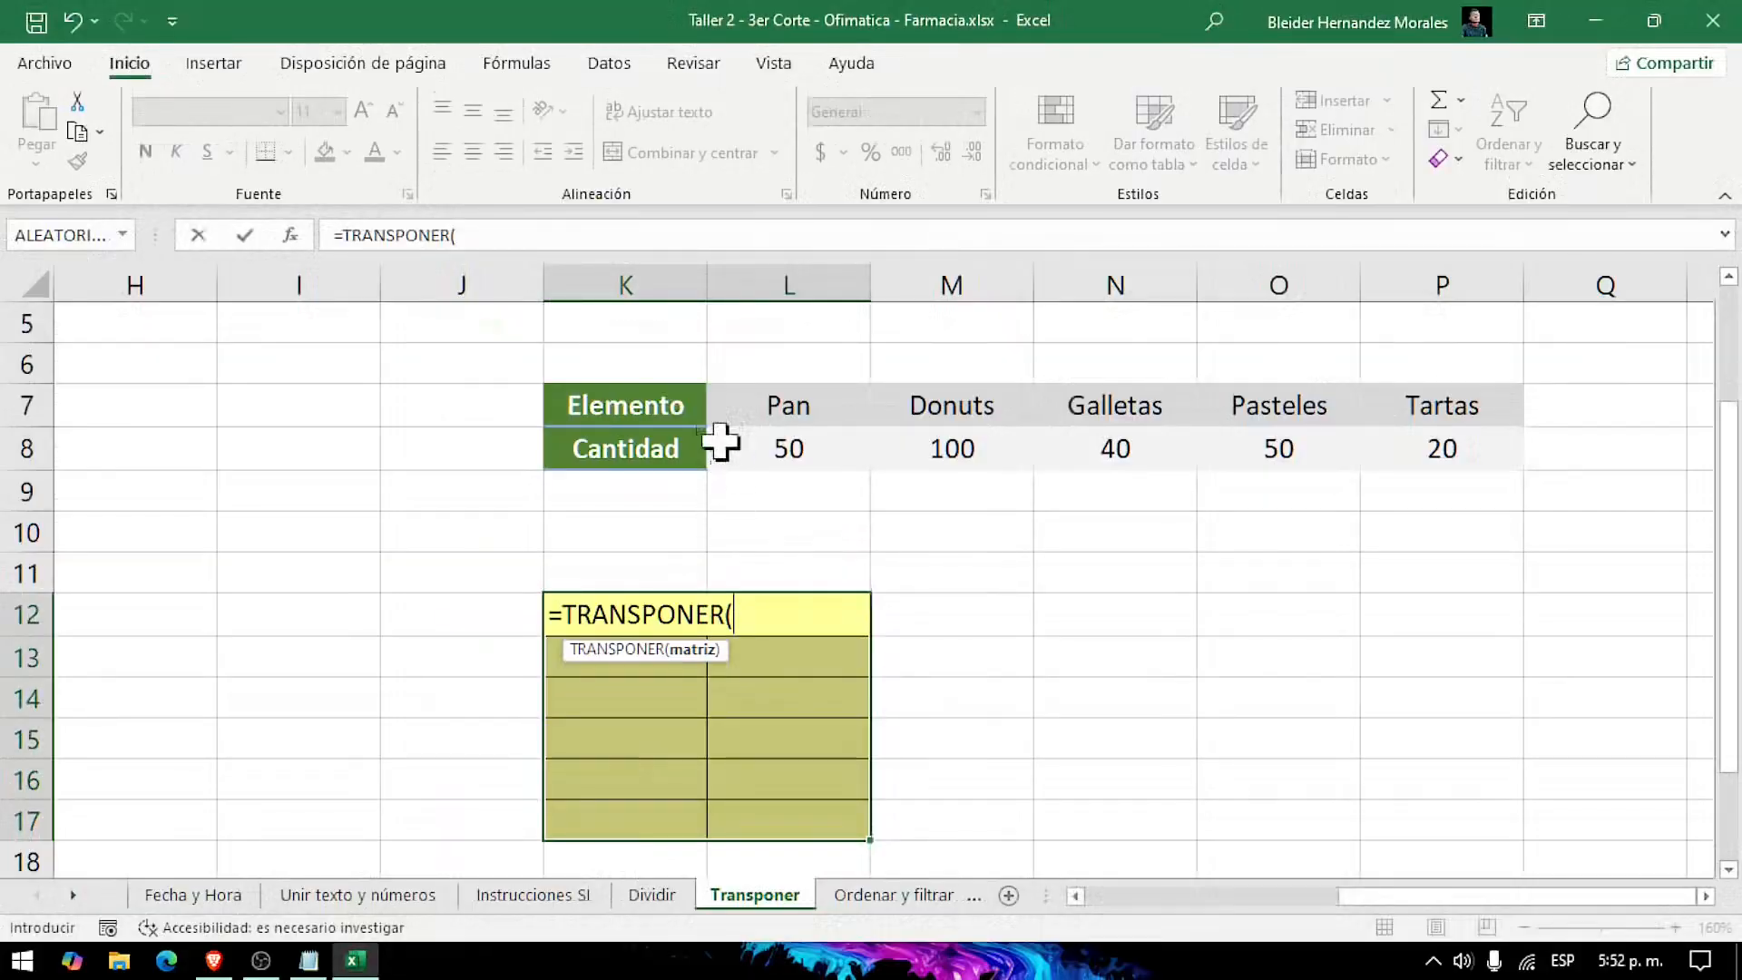
pyautogui.click(487, 138)
pyautogui.press('F8')
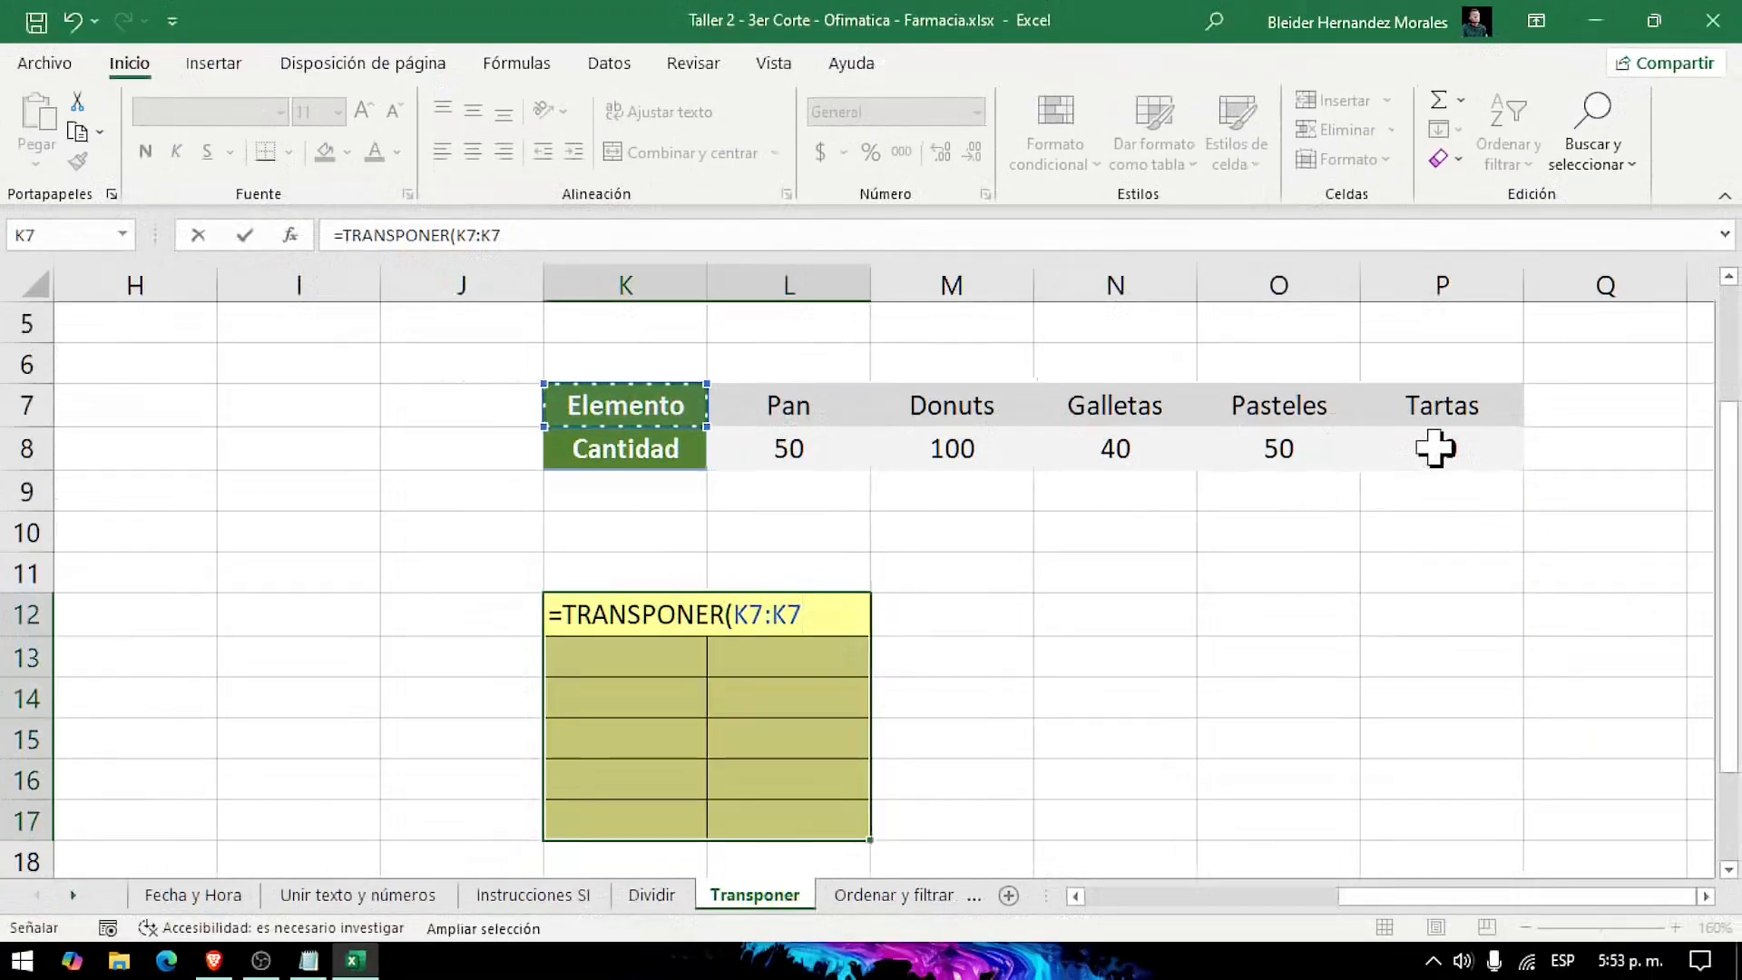
pyautogui.click(1387, 382)
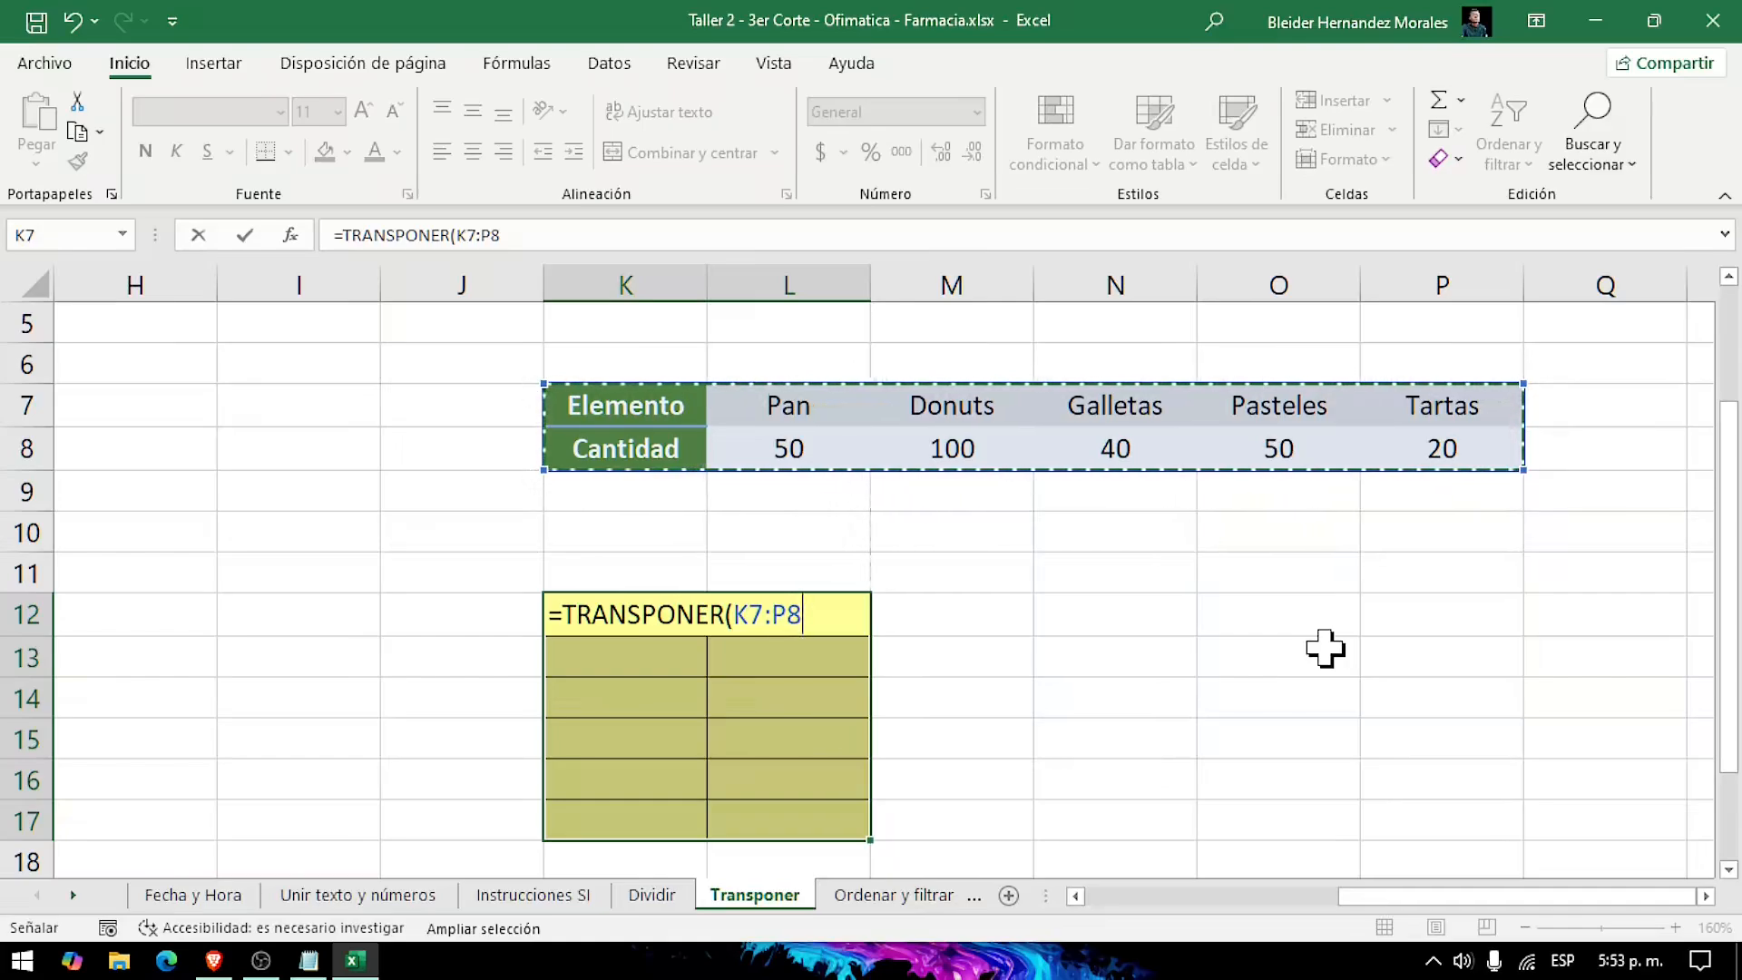
pyautogui.write(')')
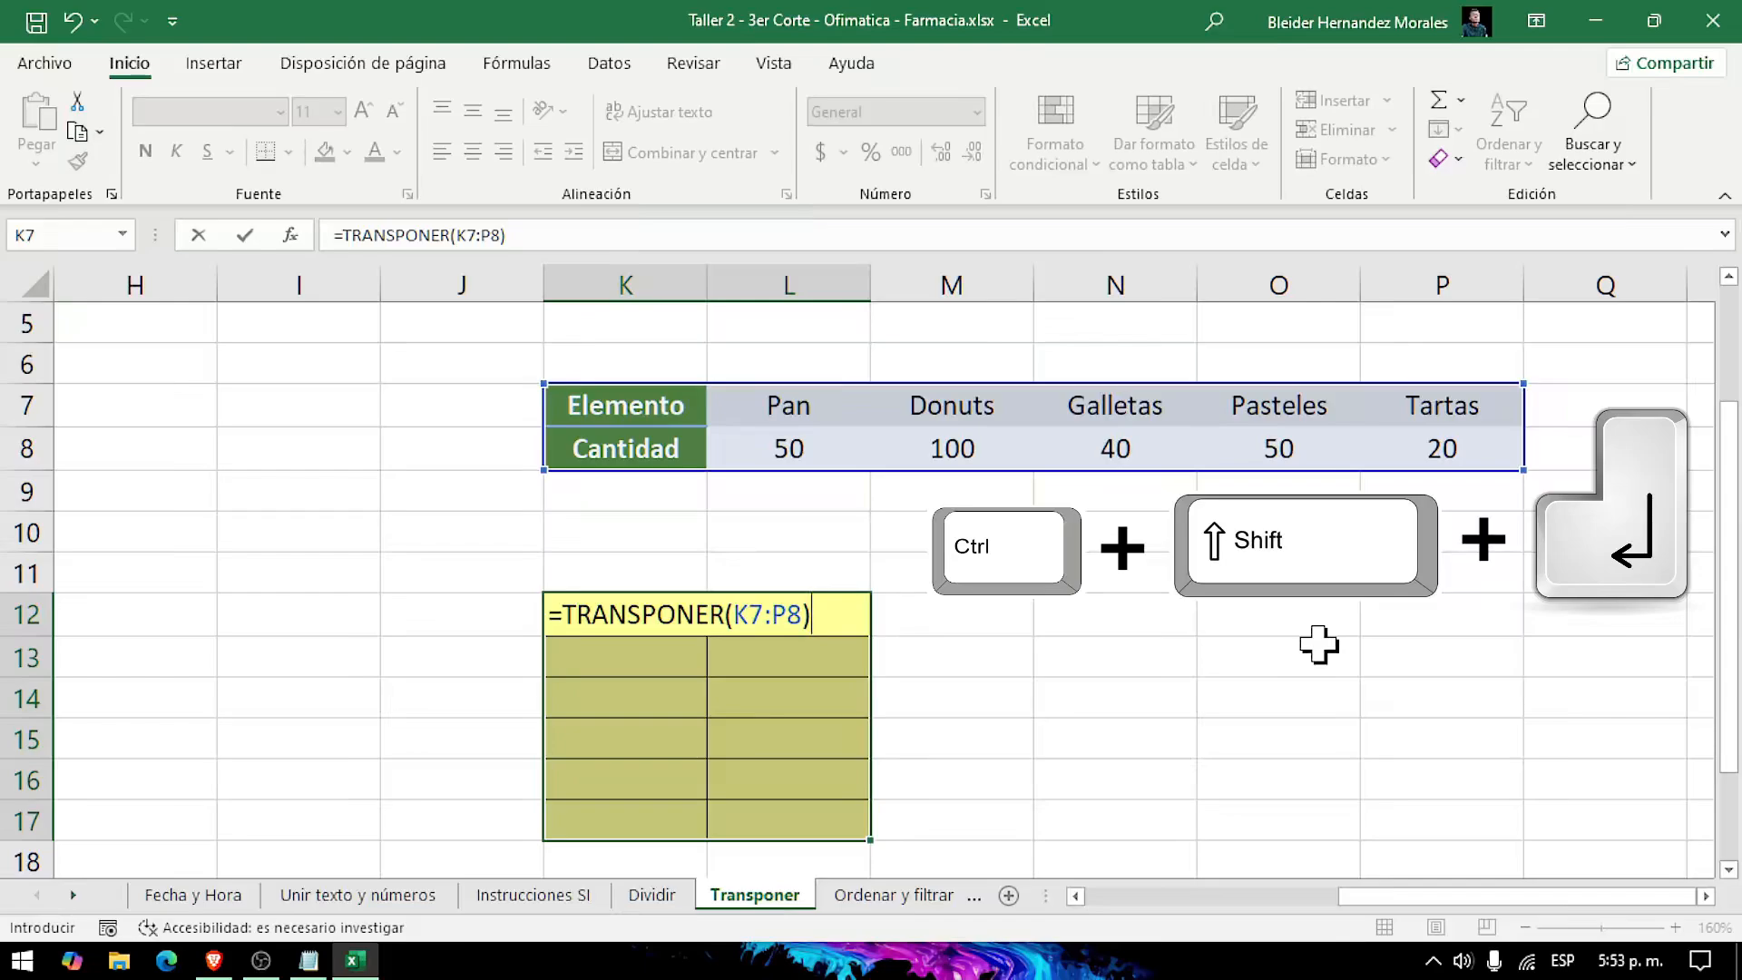
pyautogui.hotkey('ctrl', 'shift', 'Return')
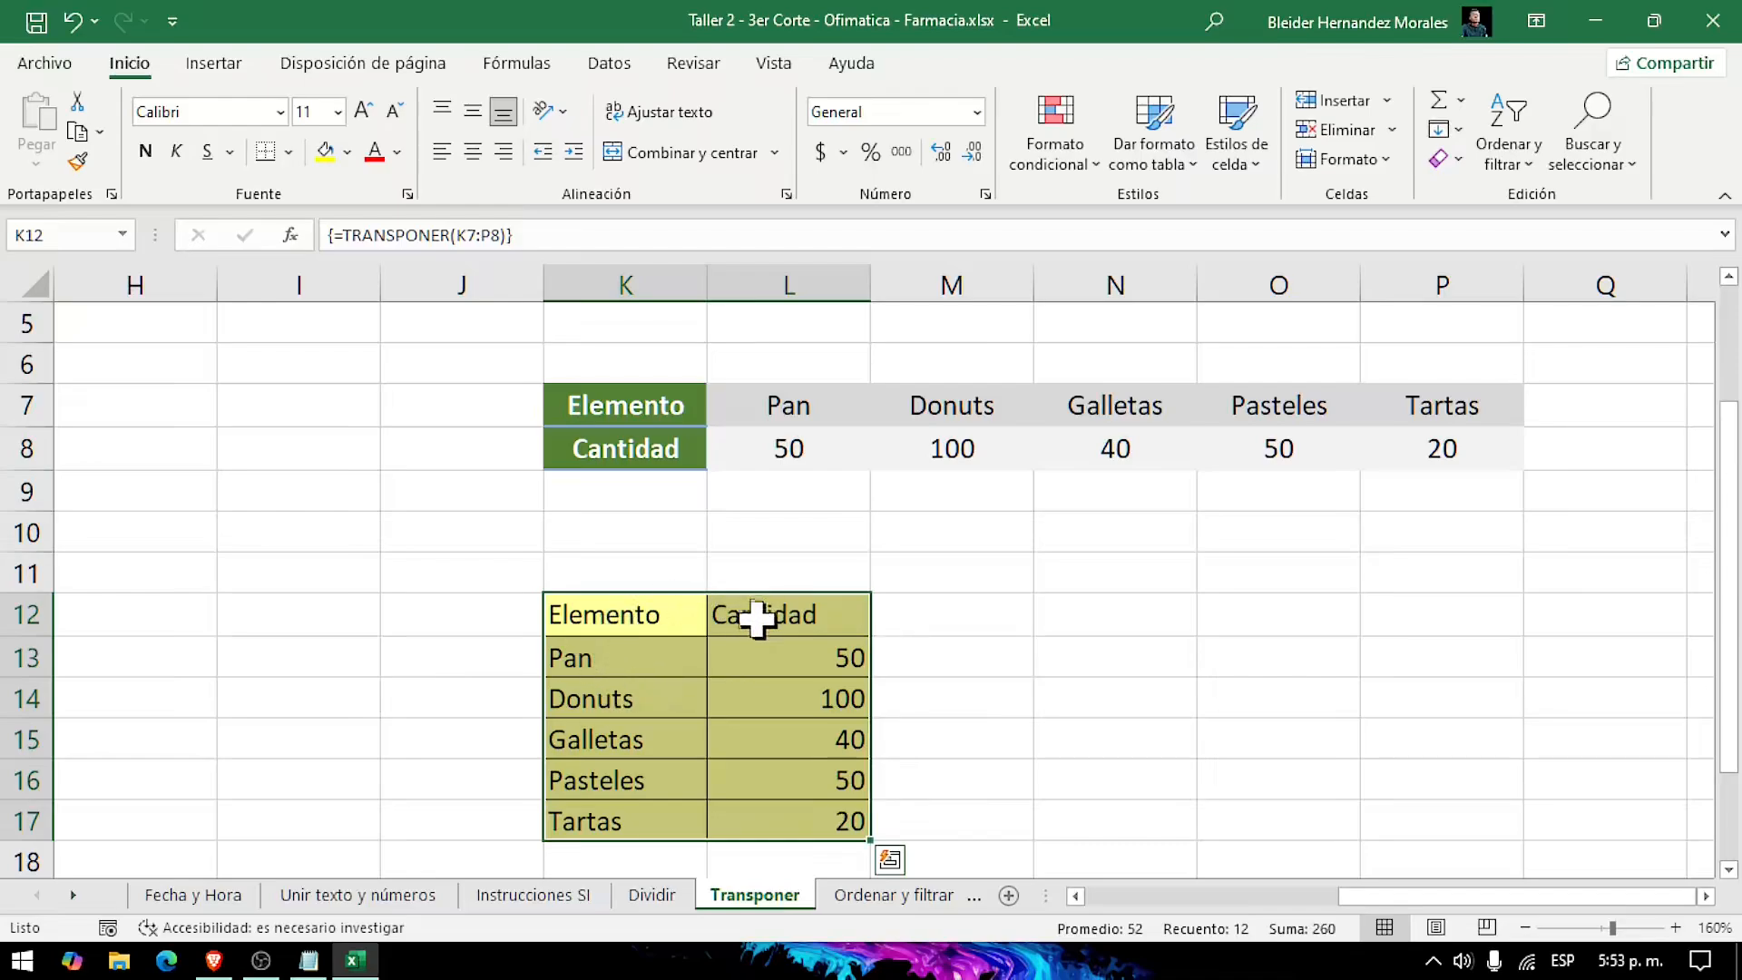
pyautogui.click(1053, 699)
# Step: Open the Ordenar y filtrar sheet
pyautogui.scroll(1, 1038, 697)
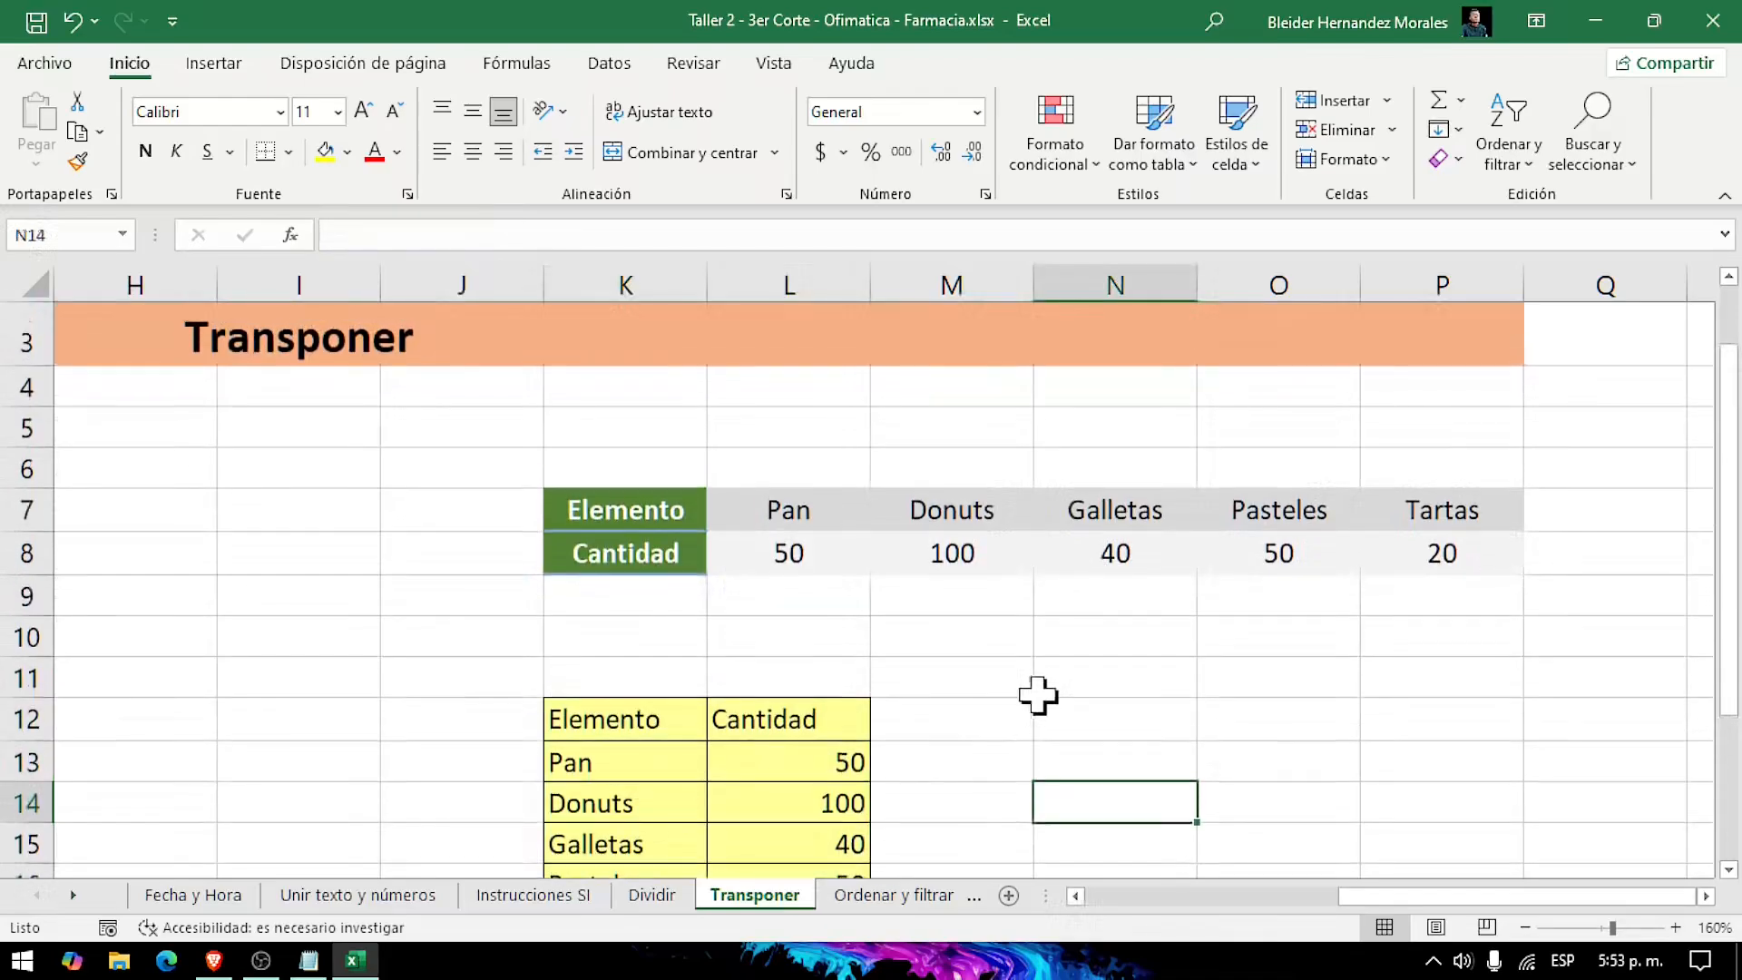
pyautogui.scroll(-5, 1041, 713)
pyautogui.scroll(1, 1034, 708)
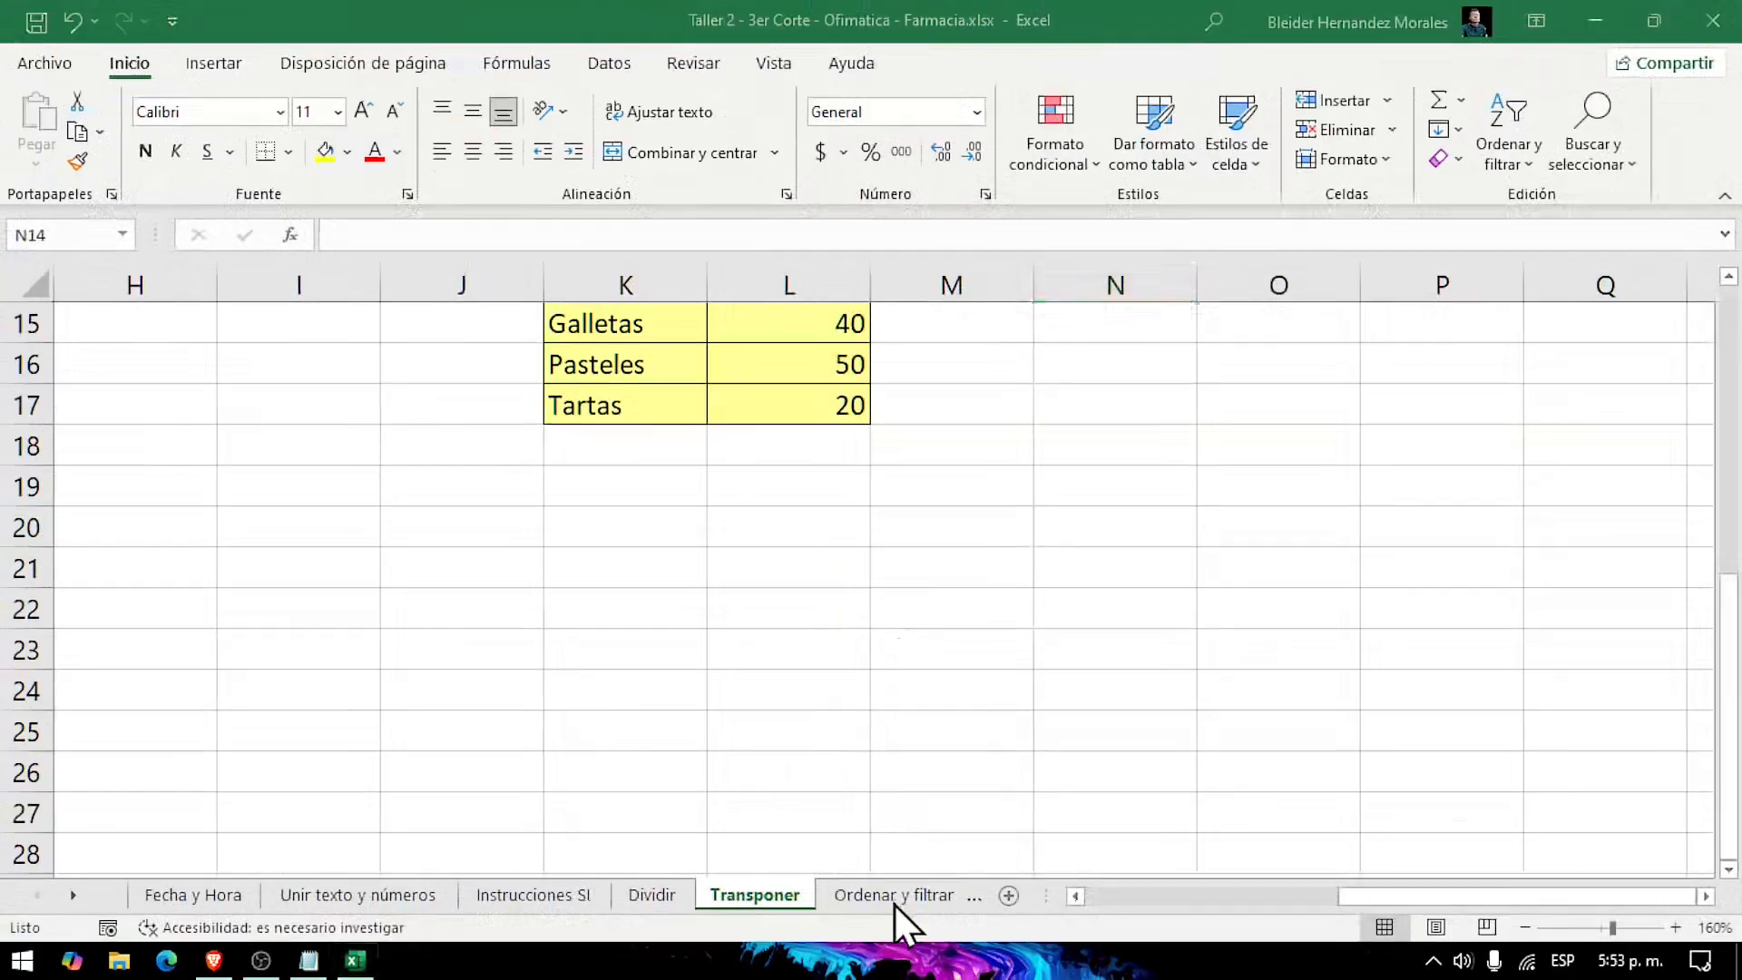
pyautogui.click(763, 937)
pyautogui.click(983, 901)
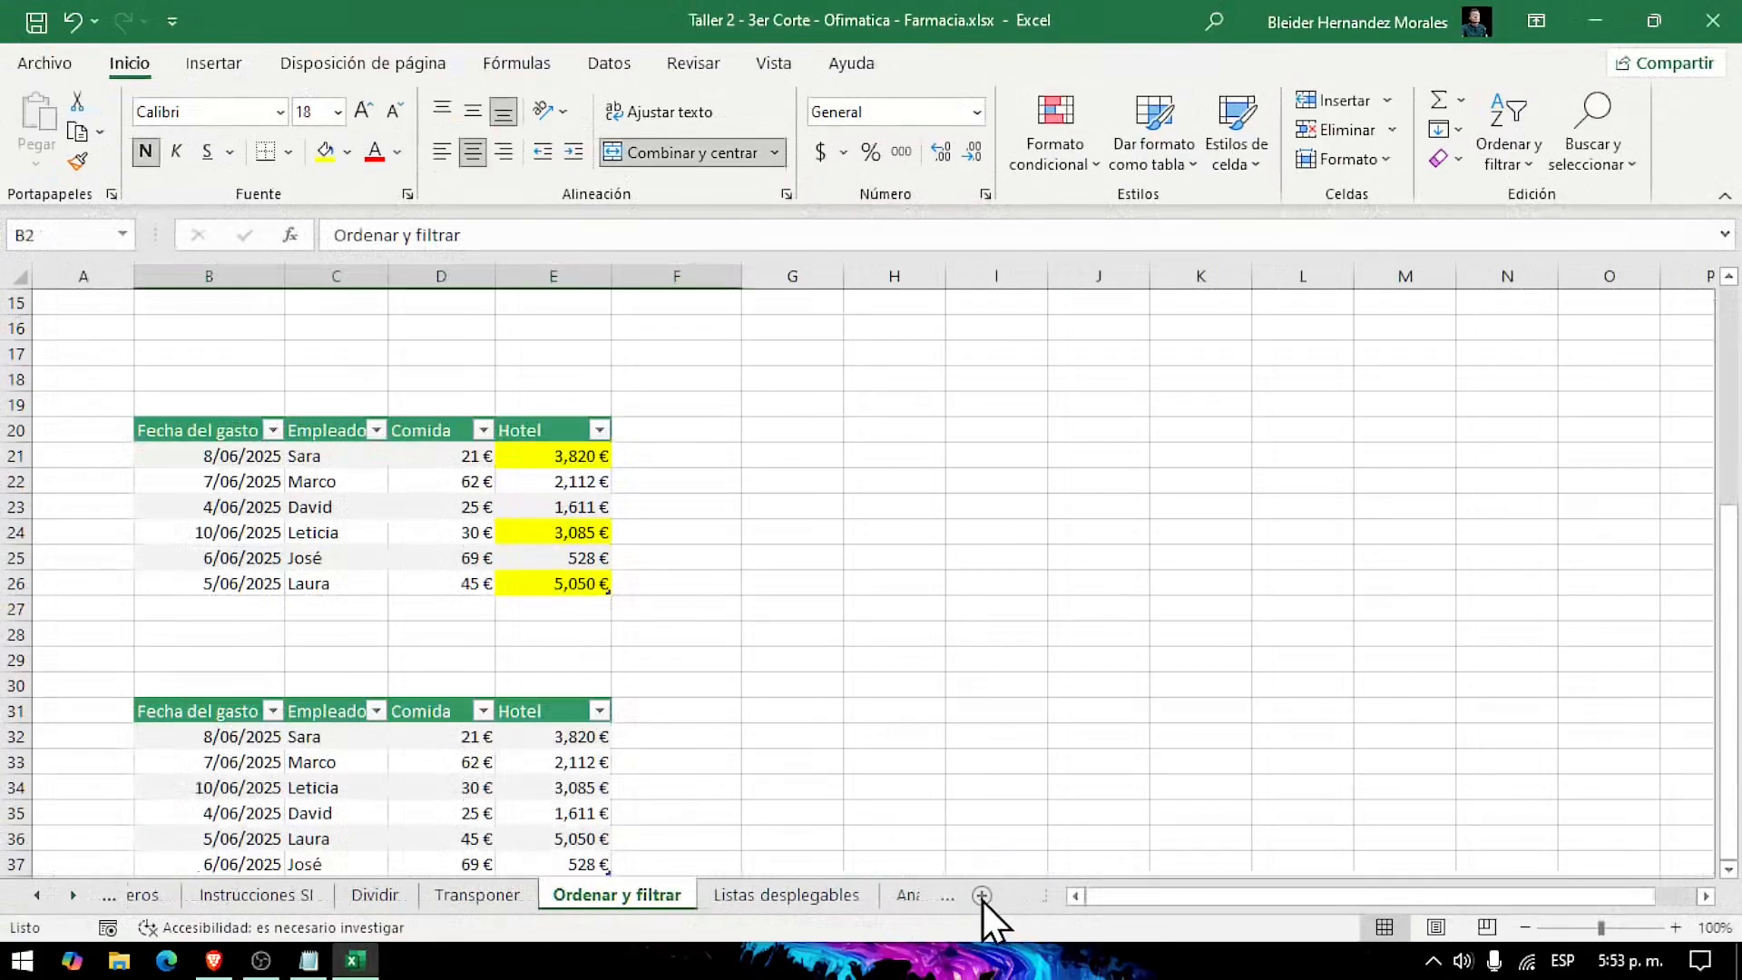
pyautogui.click(605, 896)
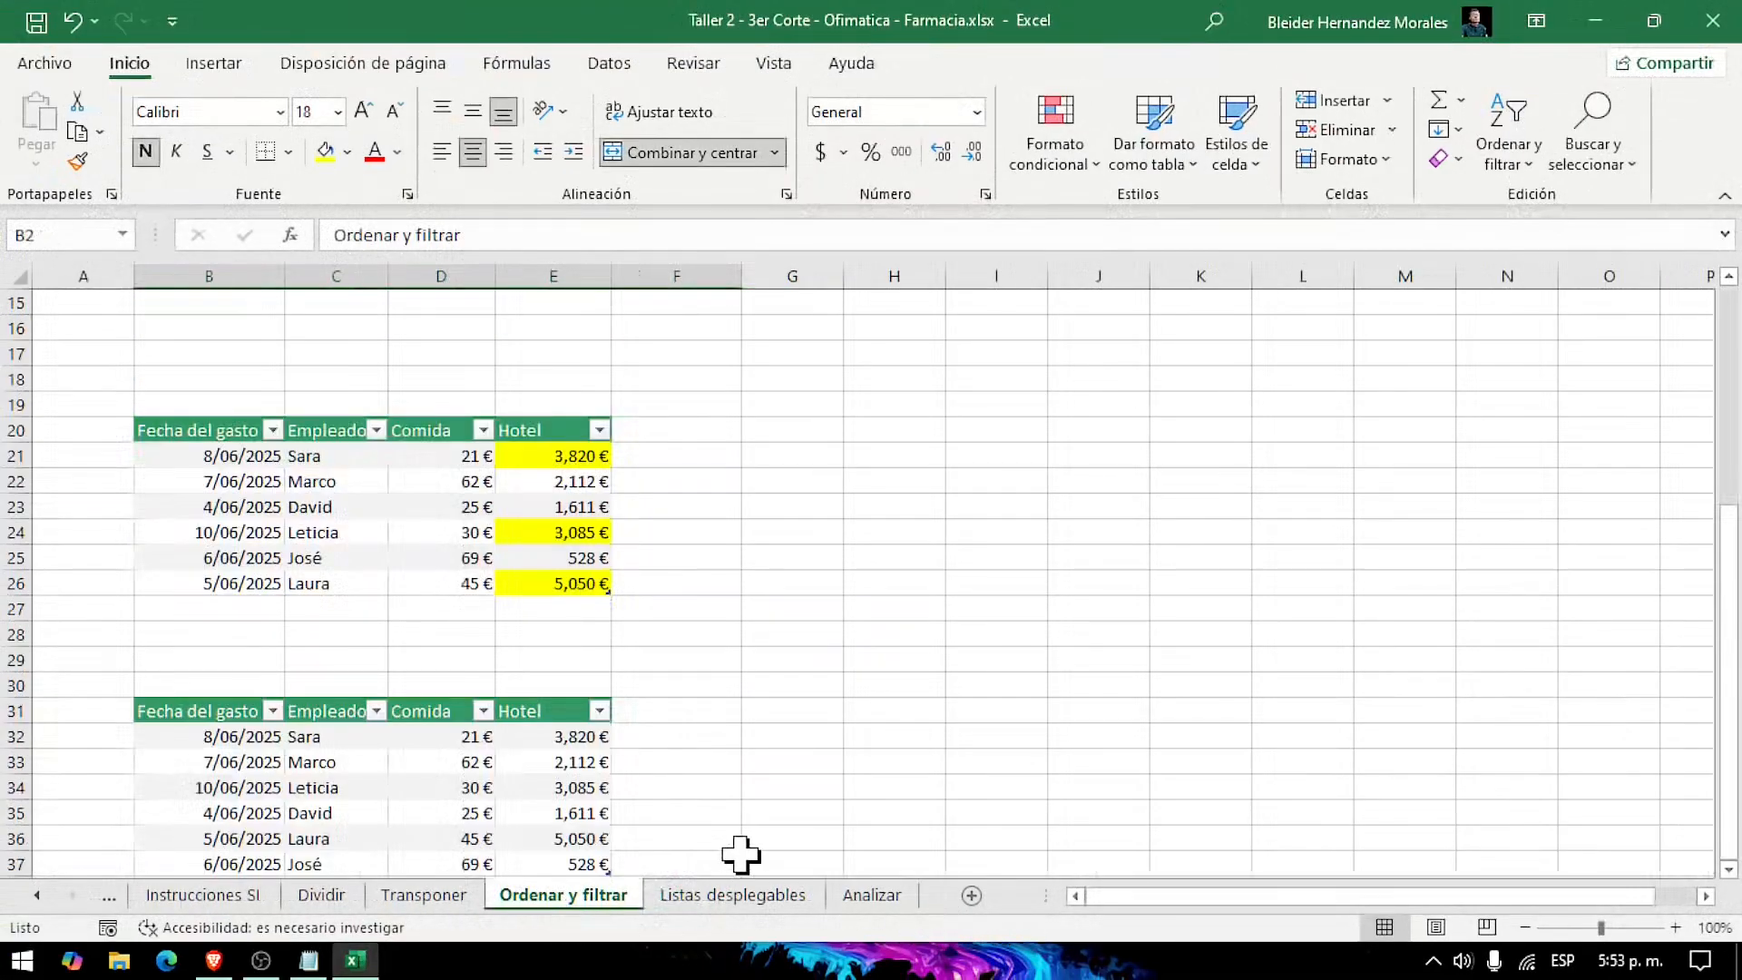
# Step: Widen columns E and F to fit the Nov and Dic amounts in the Departamento table
pyautogui.scroll(-1, 653, 782)
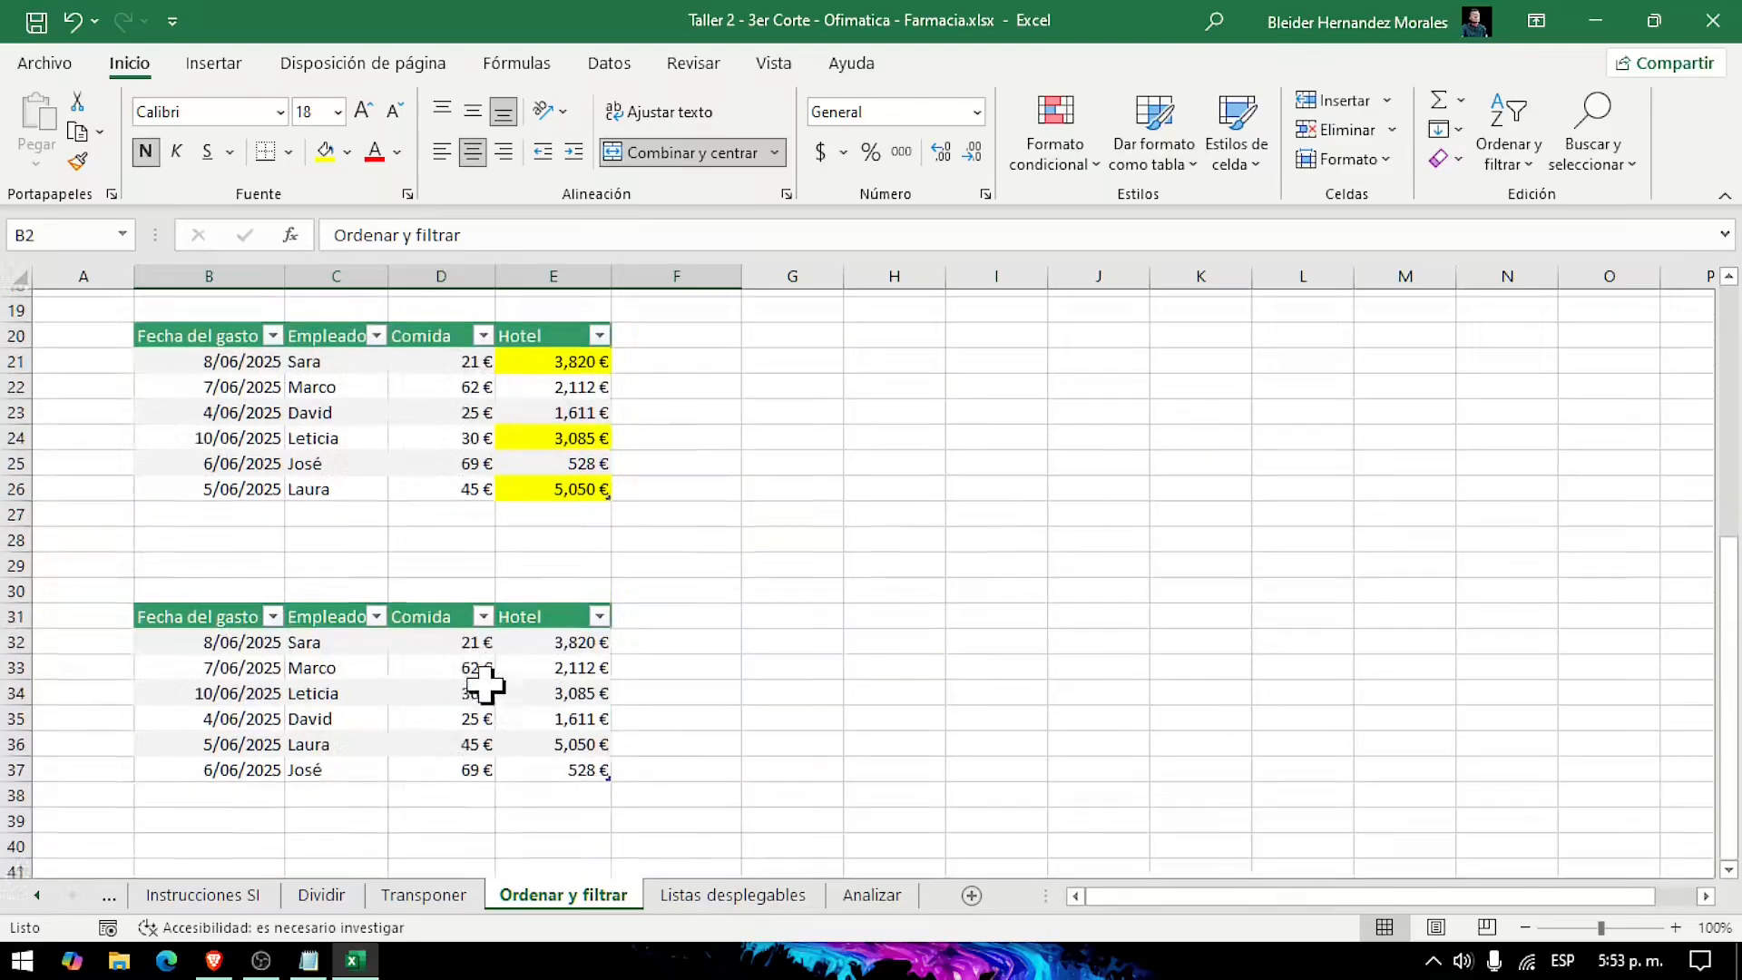
pyautogui.scroll(-1, 728, 717)
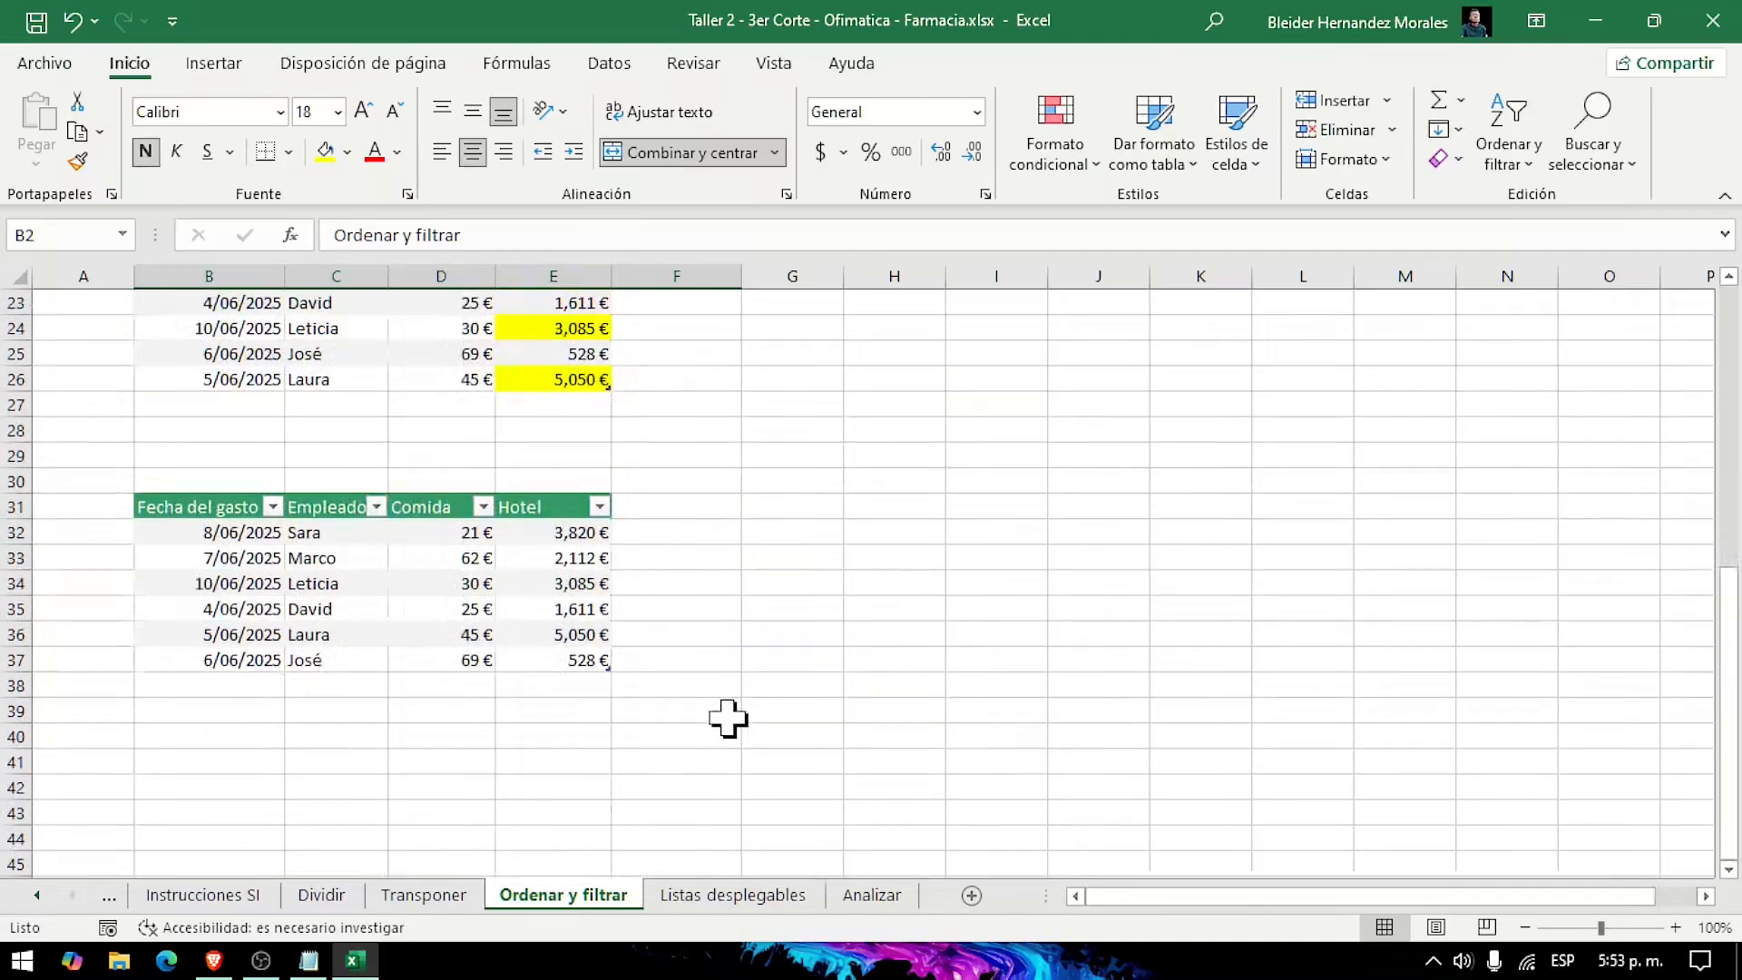
pyautogui.scroll(2, 273, 739)
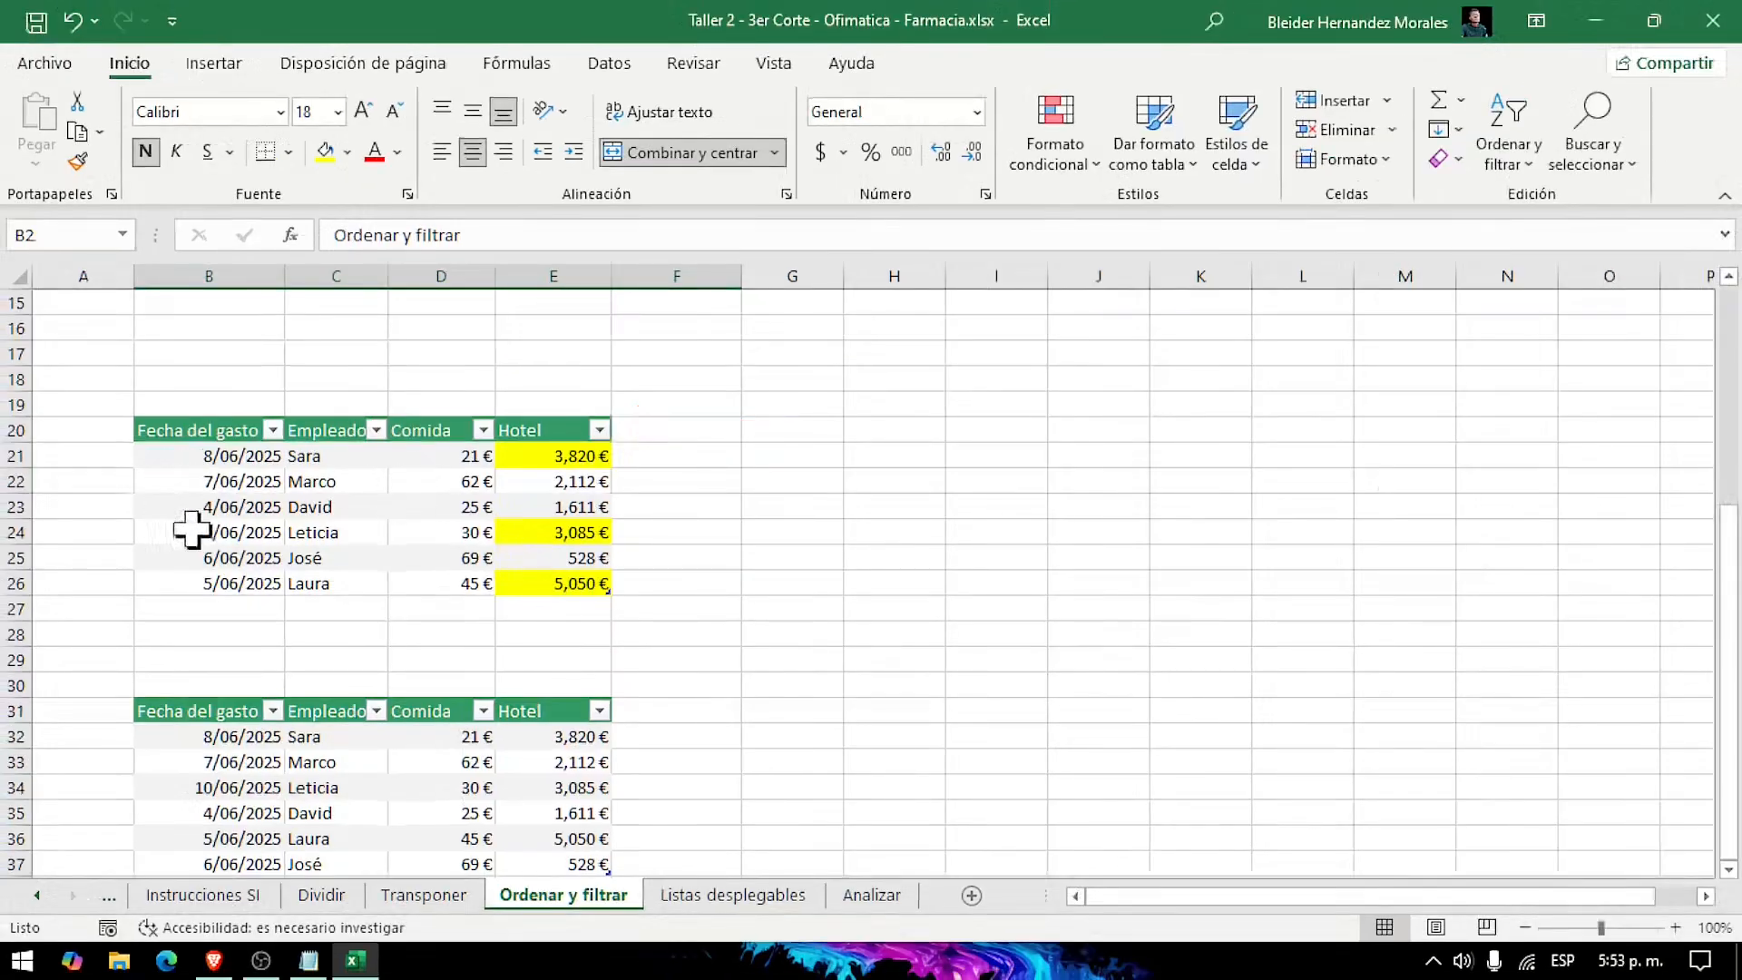
pyautogui.scroll(5, 447, 649)
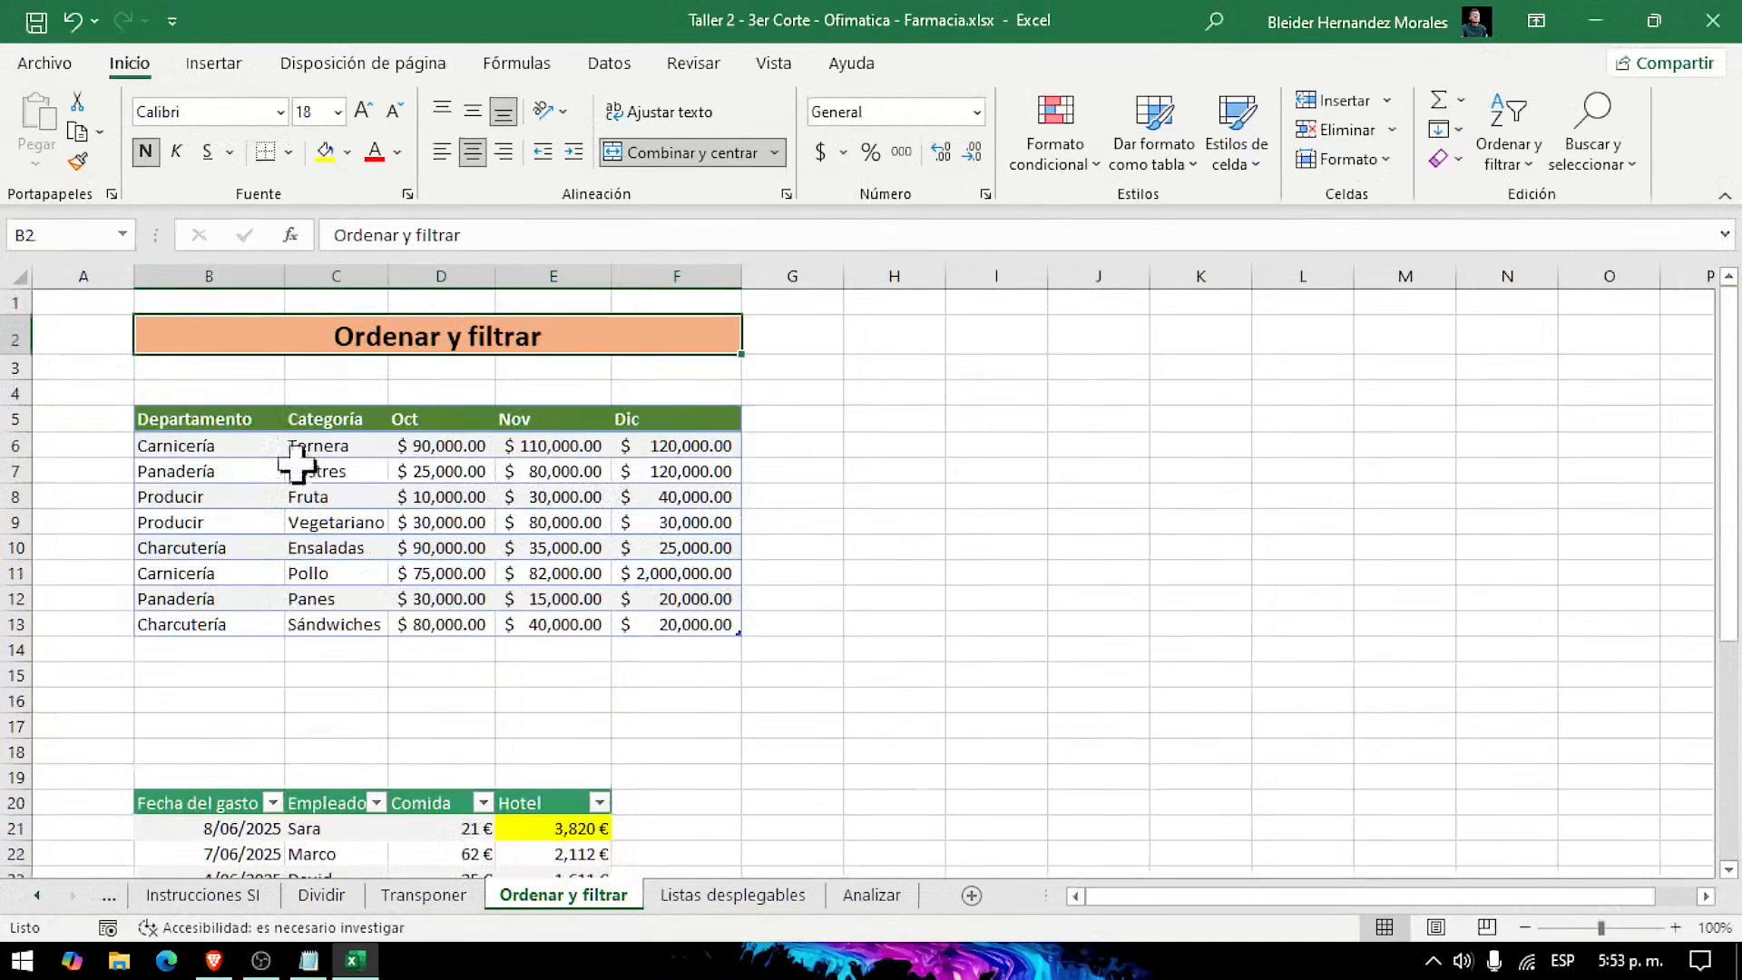
pyautogui.scroll(4, 194, 481)
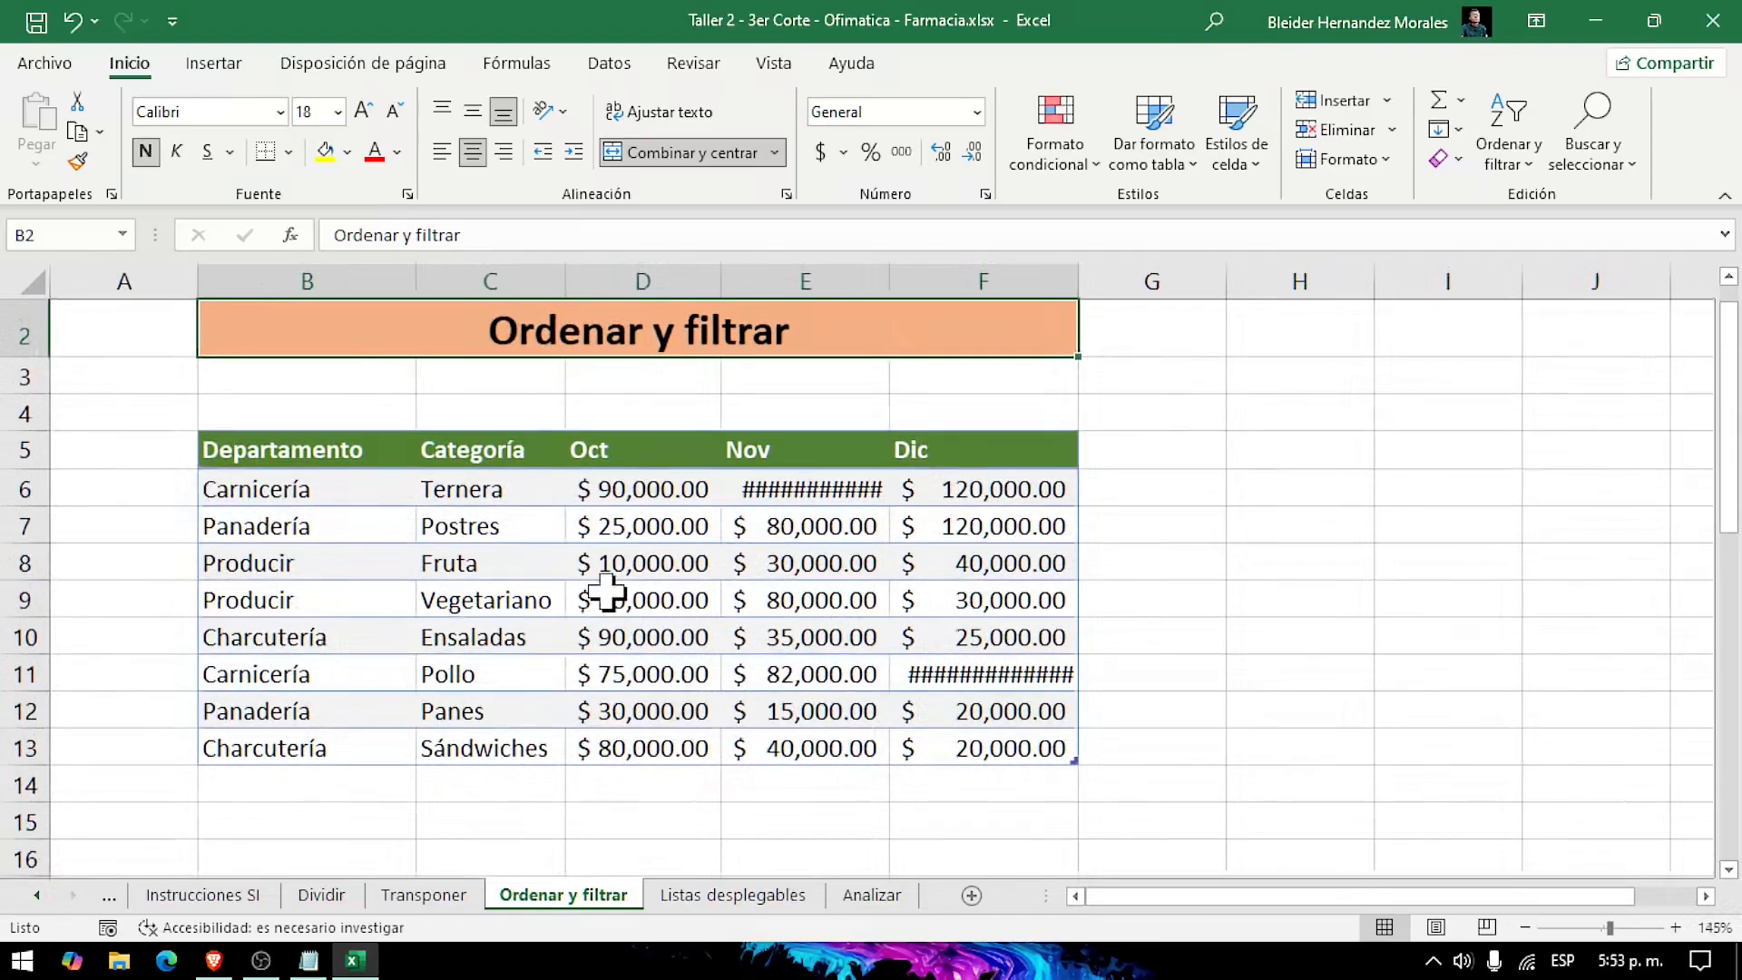
pyautogui.moveTo(979, 284); pyautogui.dragTo(986, 284)
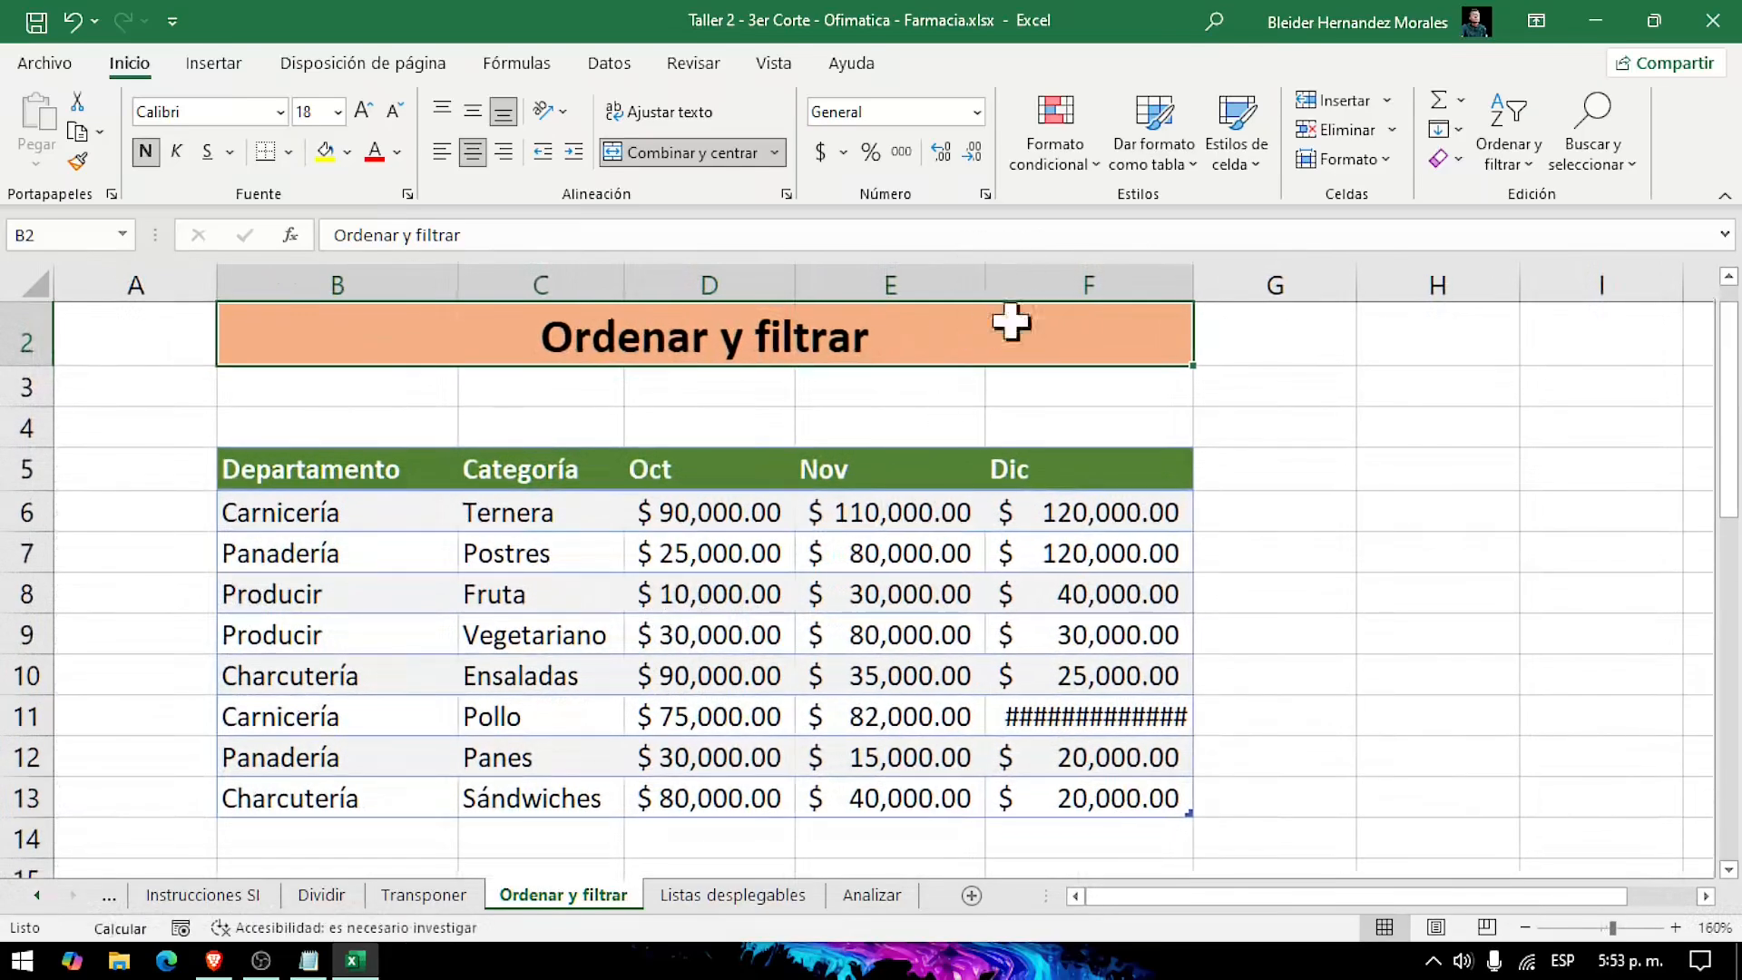
pyautogui.doubleClick(1191, 292)
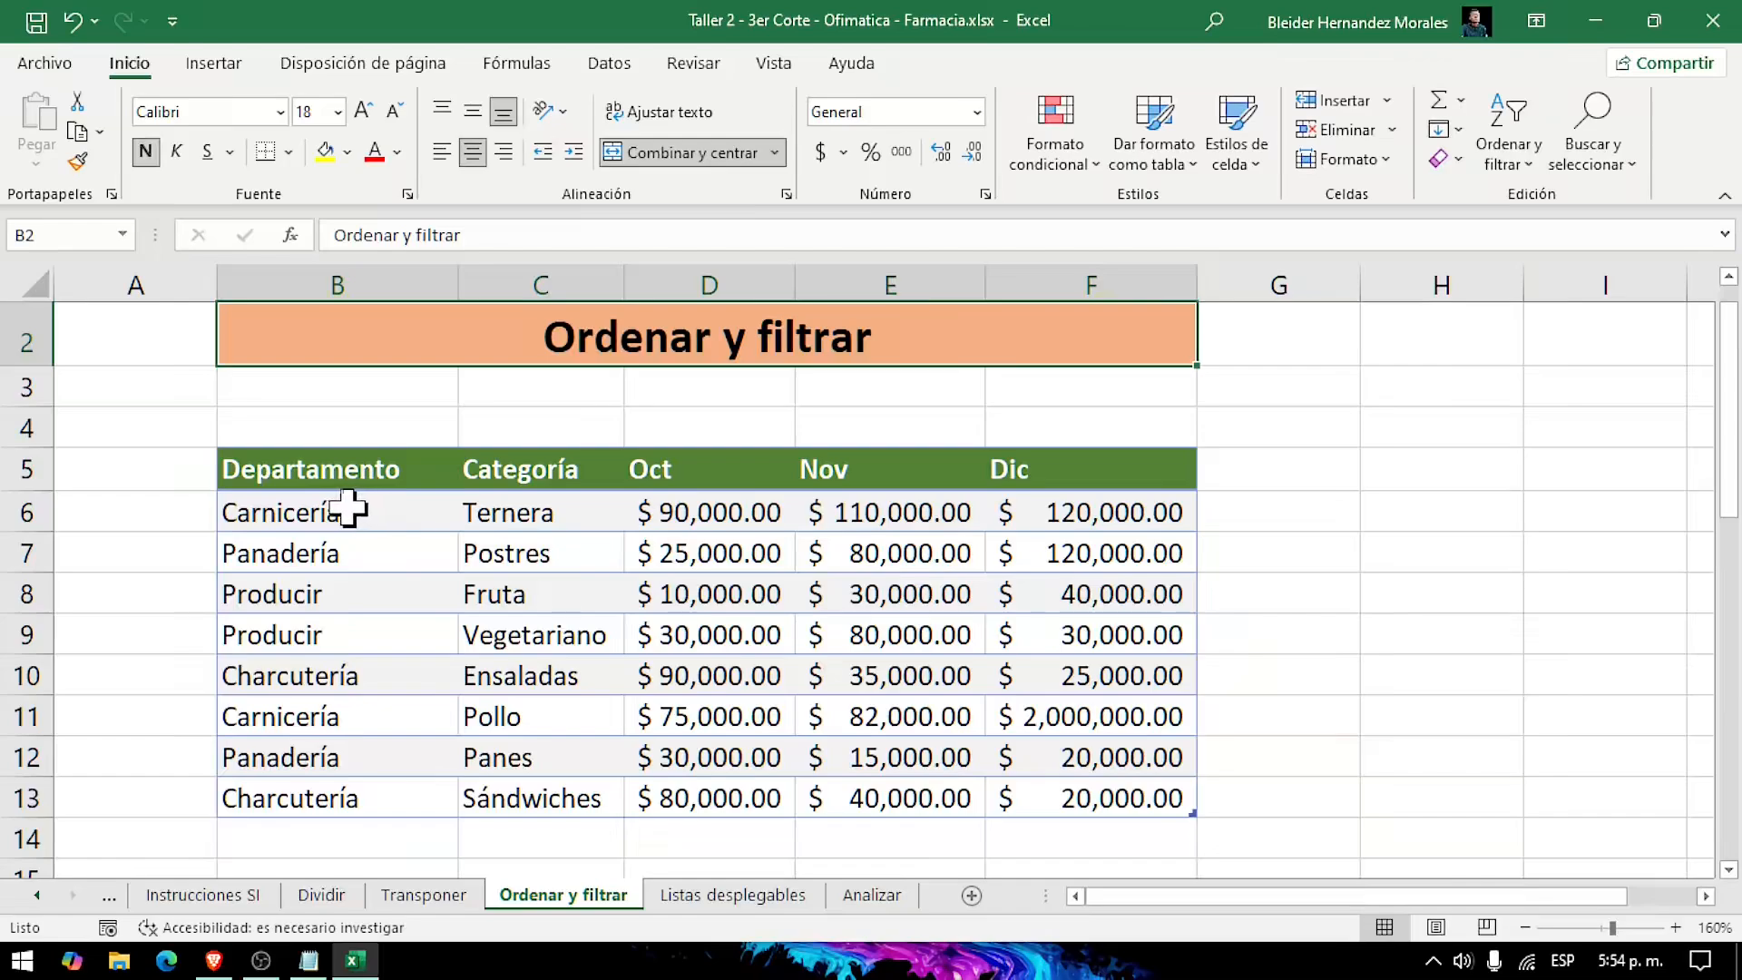
# Step: Sort the table in B5:F13 by the Departamento column from A to Z
pyautogui.moveTo(324, 485); pyautogui.dragTo(360, 805)
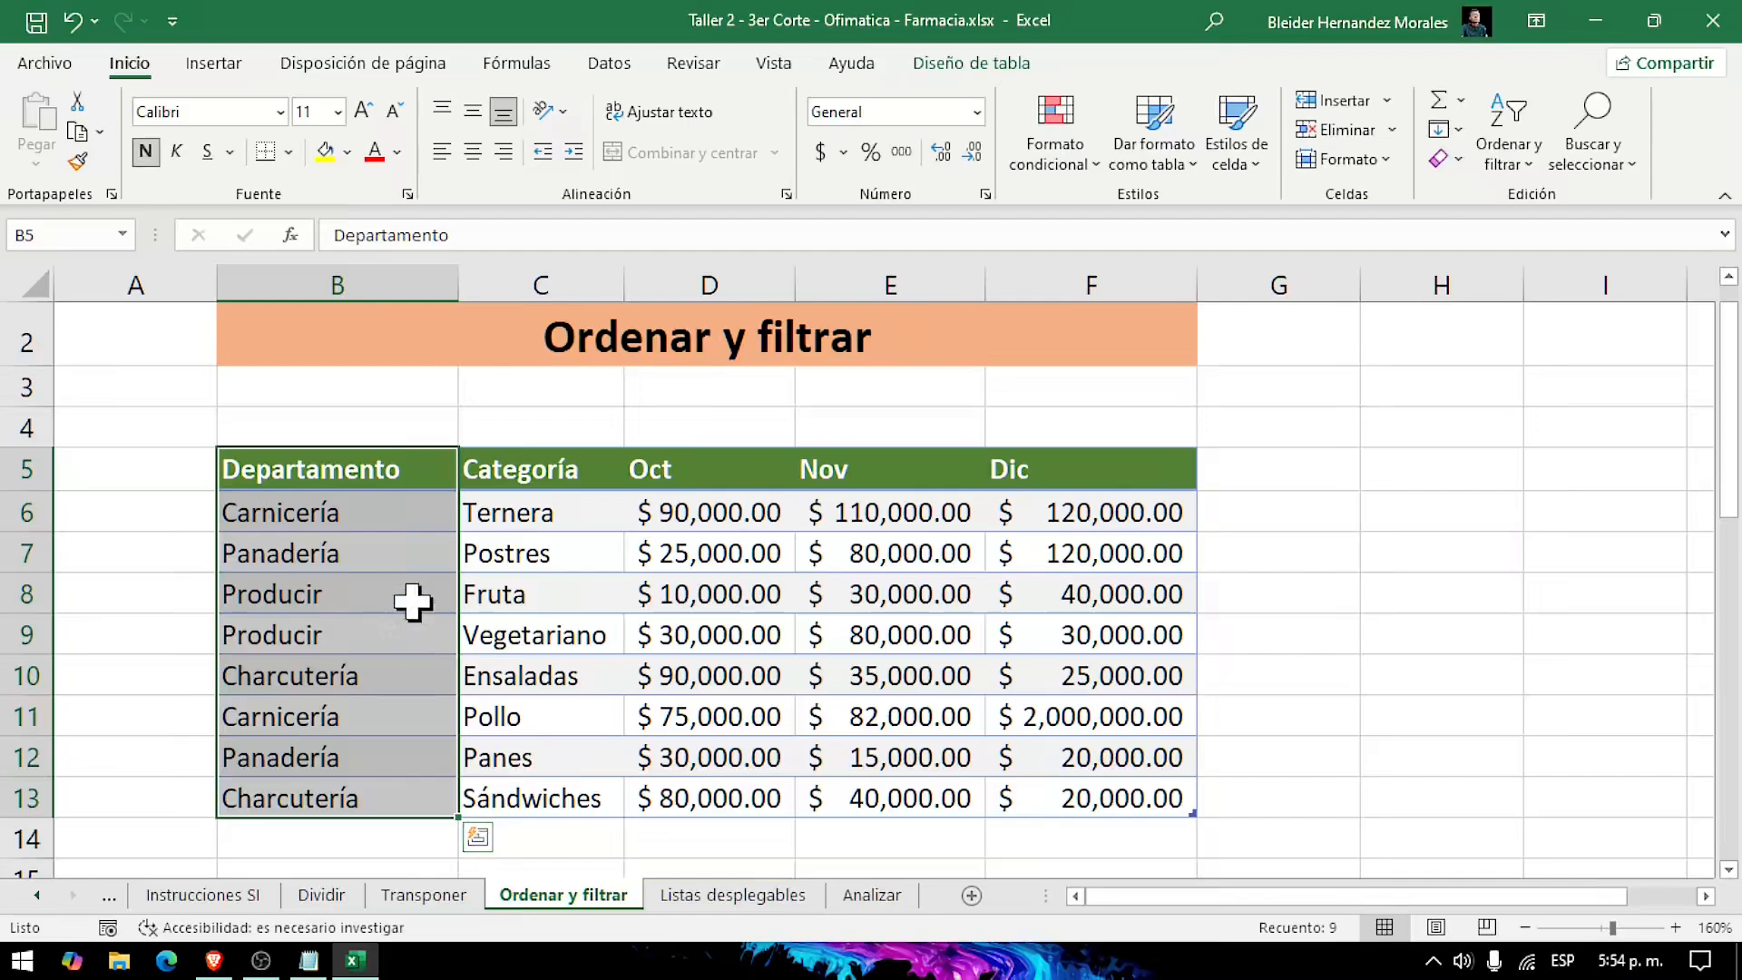
pyautogui.click(394, 677)
pyautogui.click(349, 472)
pyautogui.rightClick(352, 476)
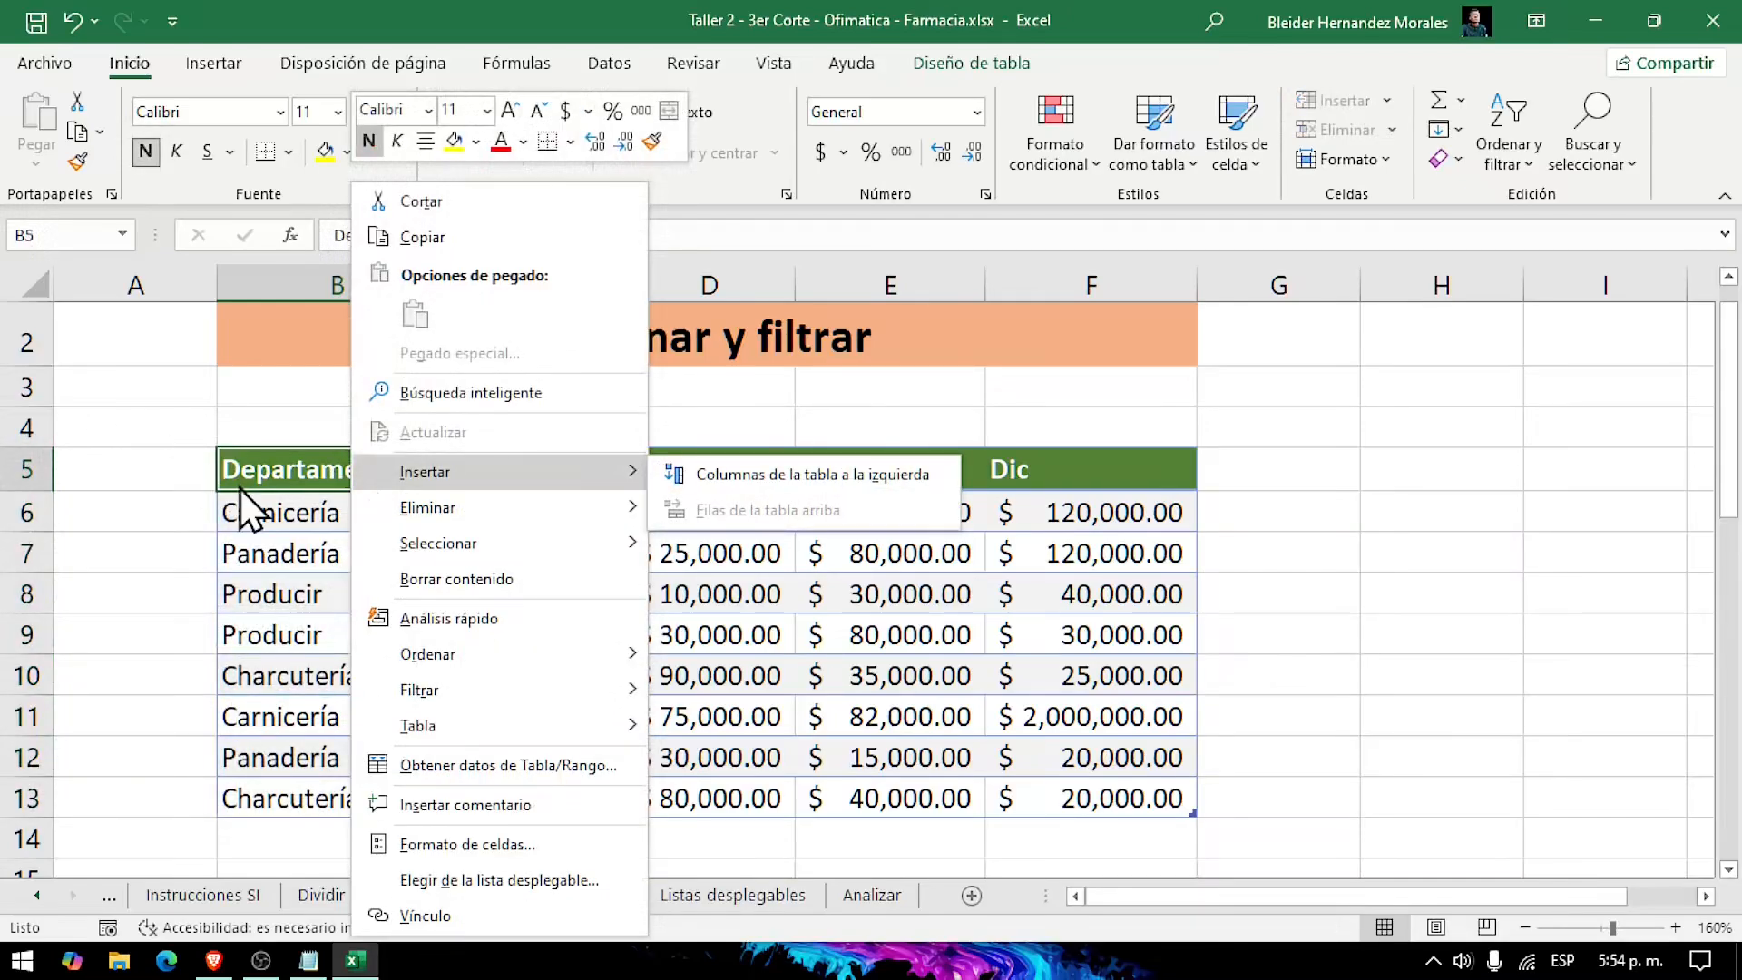
pyautogui.moveTo(476, 649)
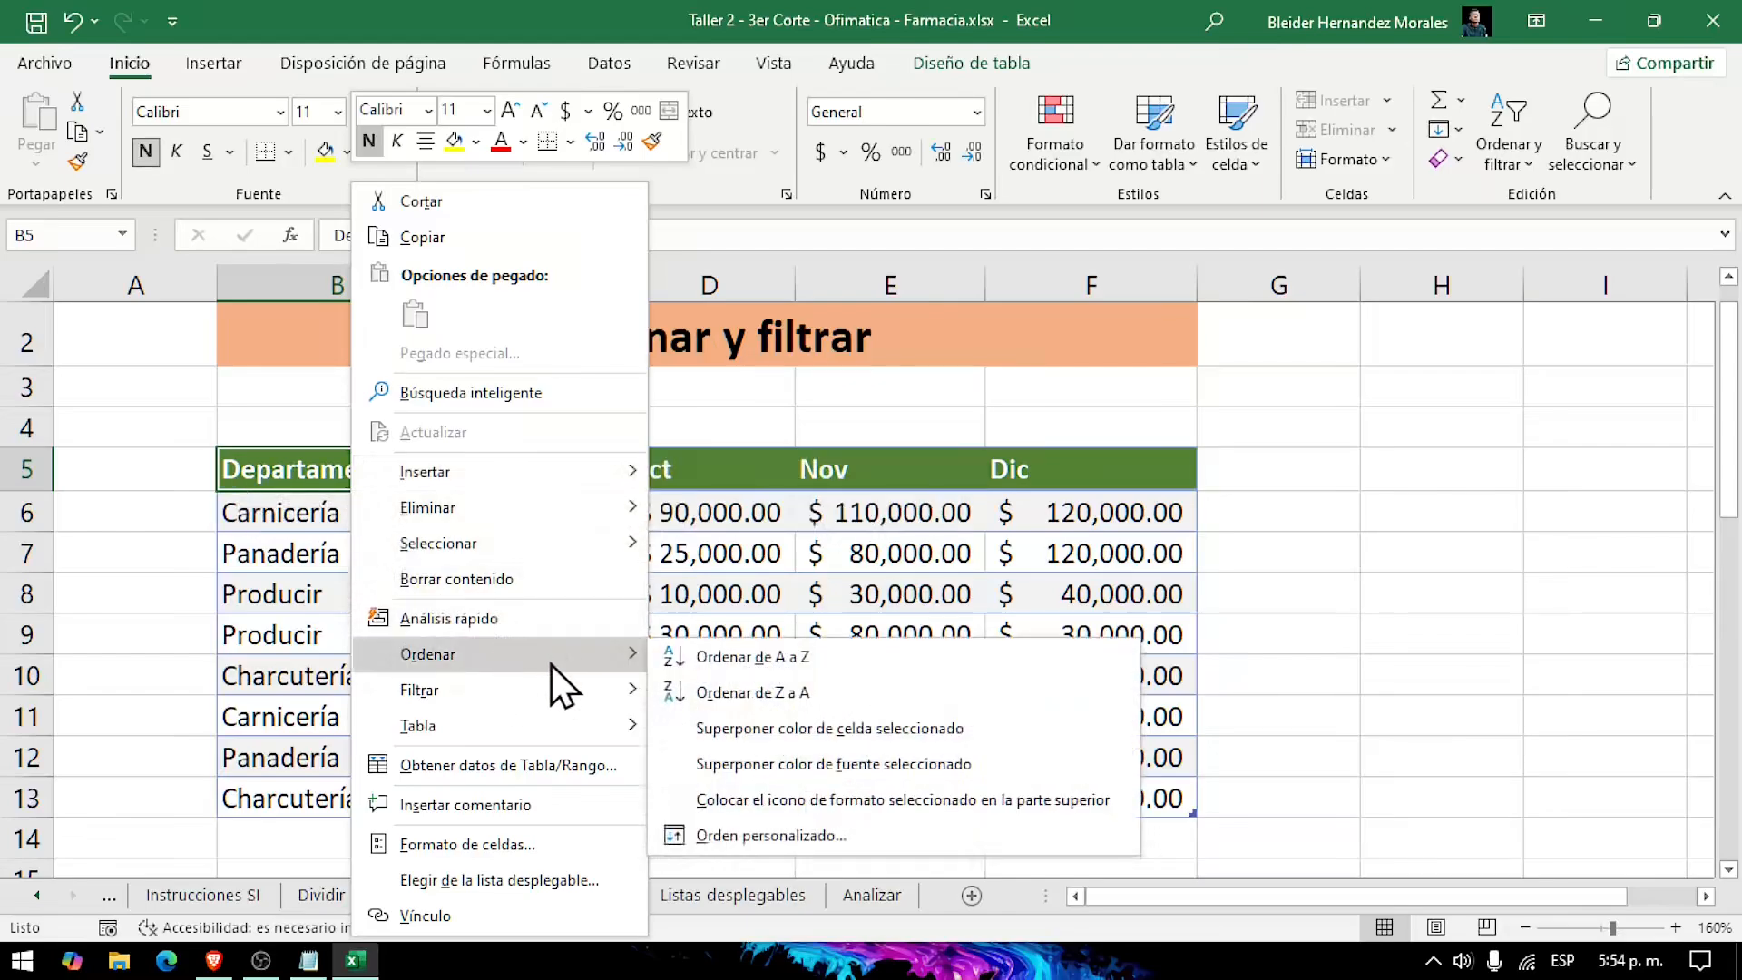
pyautogui.click(858, 667)
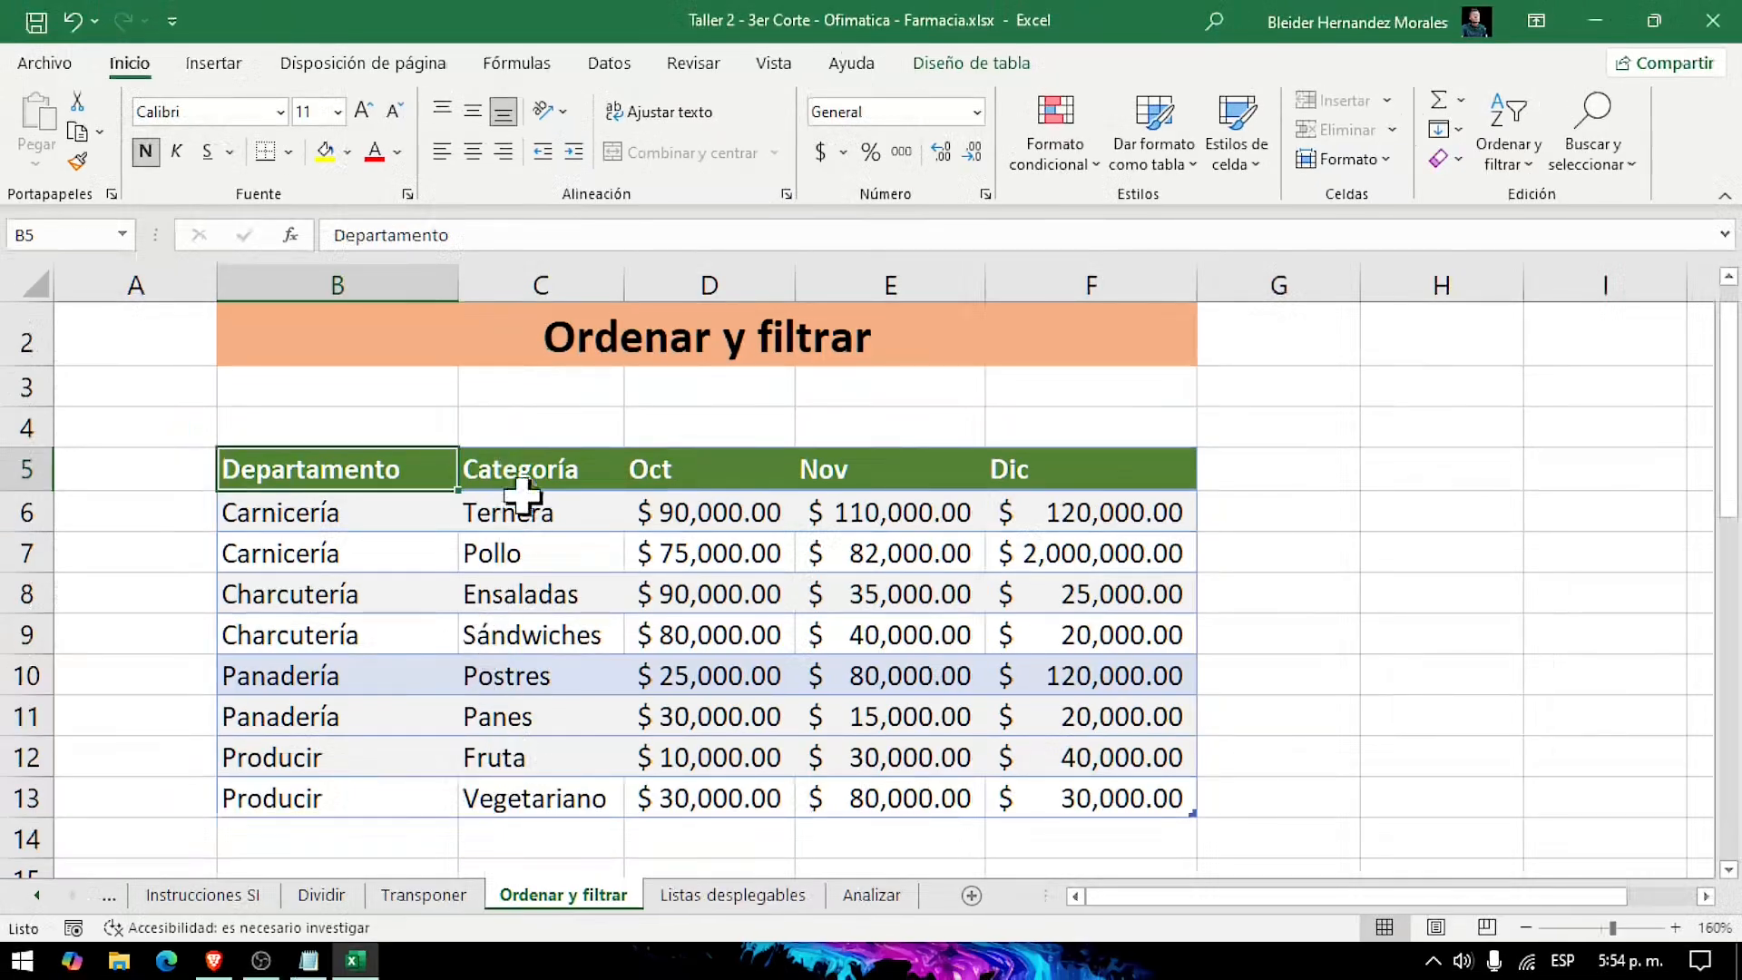
# Step: Sort the table in B5:F13 by the Categoría column from A to Z
pyautogui.click(736, 285)
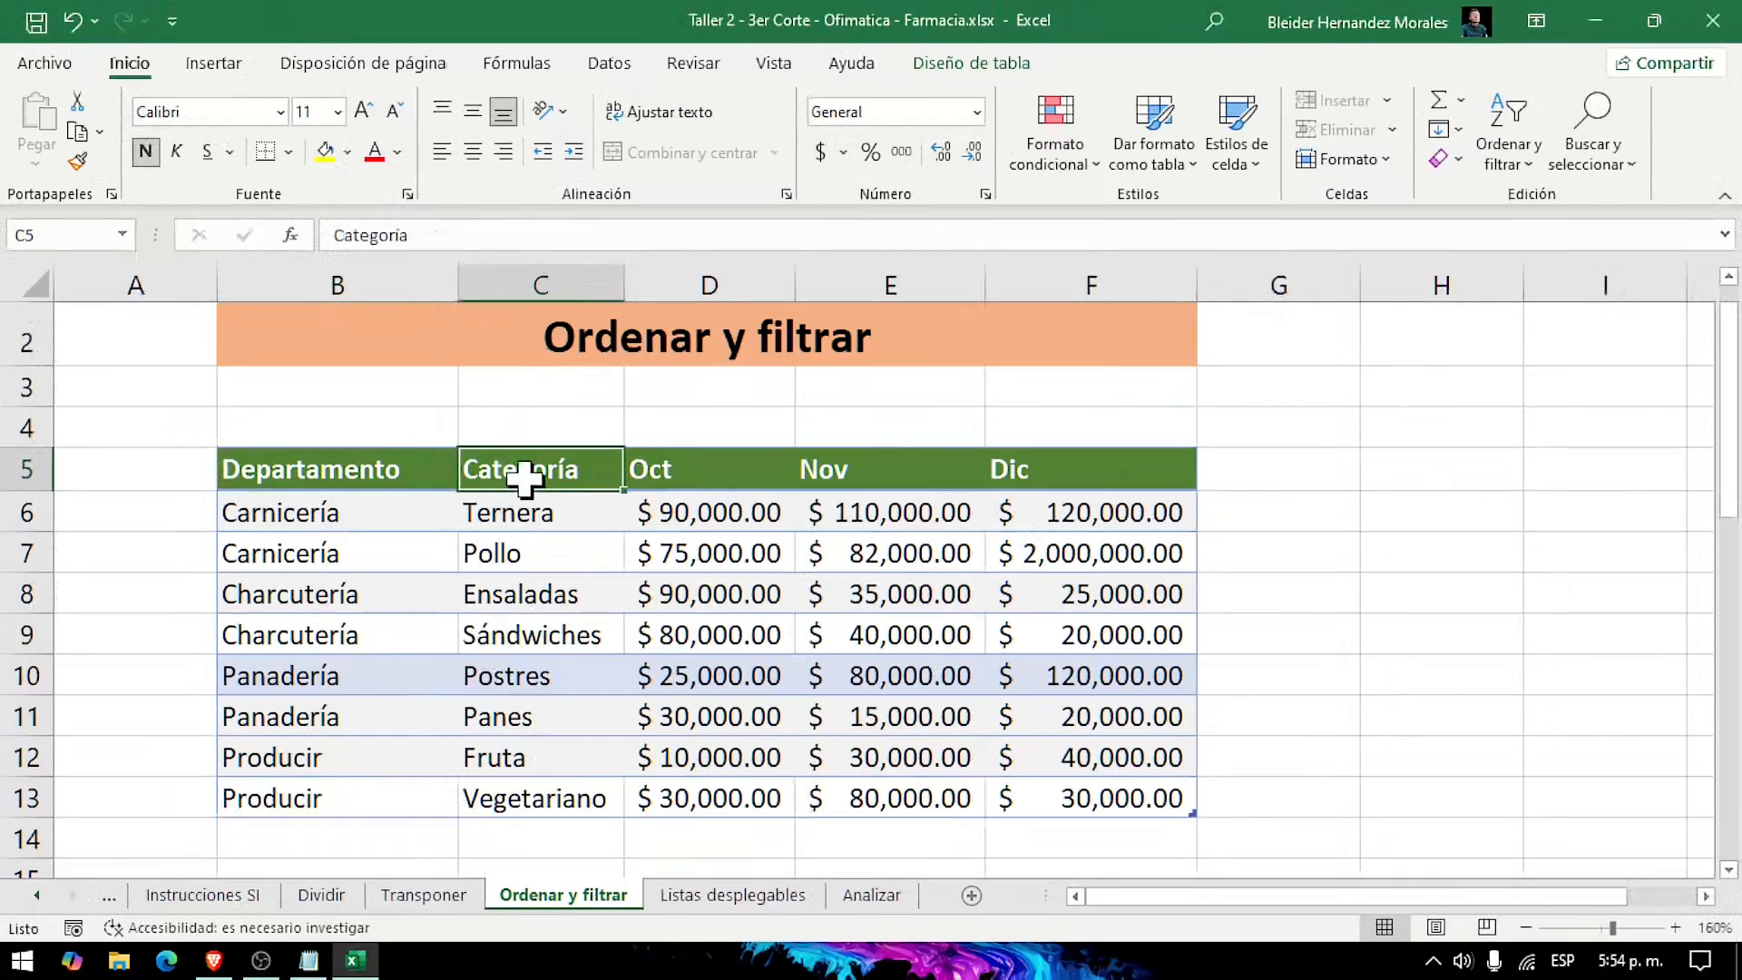
pyautogui.rightClick(524, 479)
pyautogui.moveTo(704, 660)
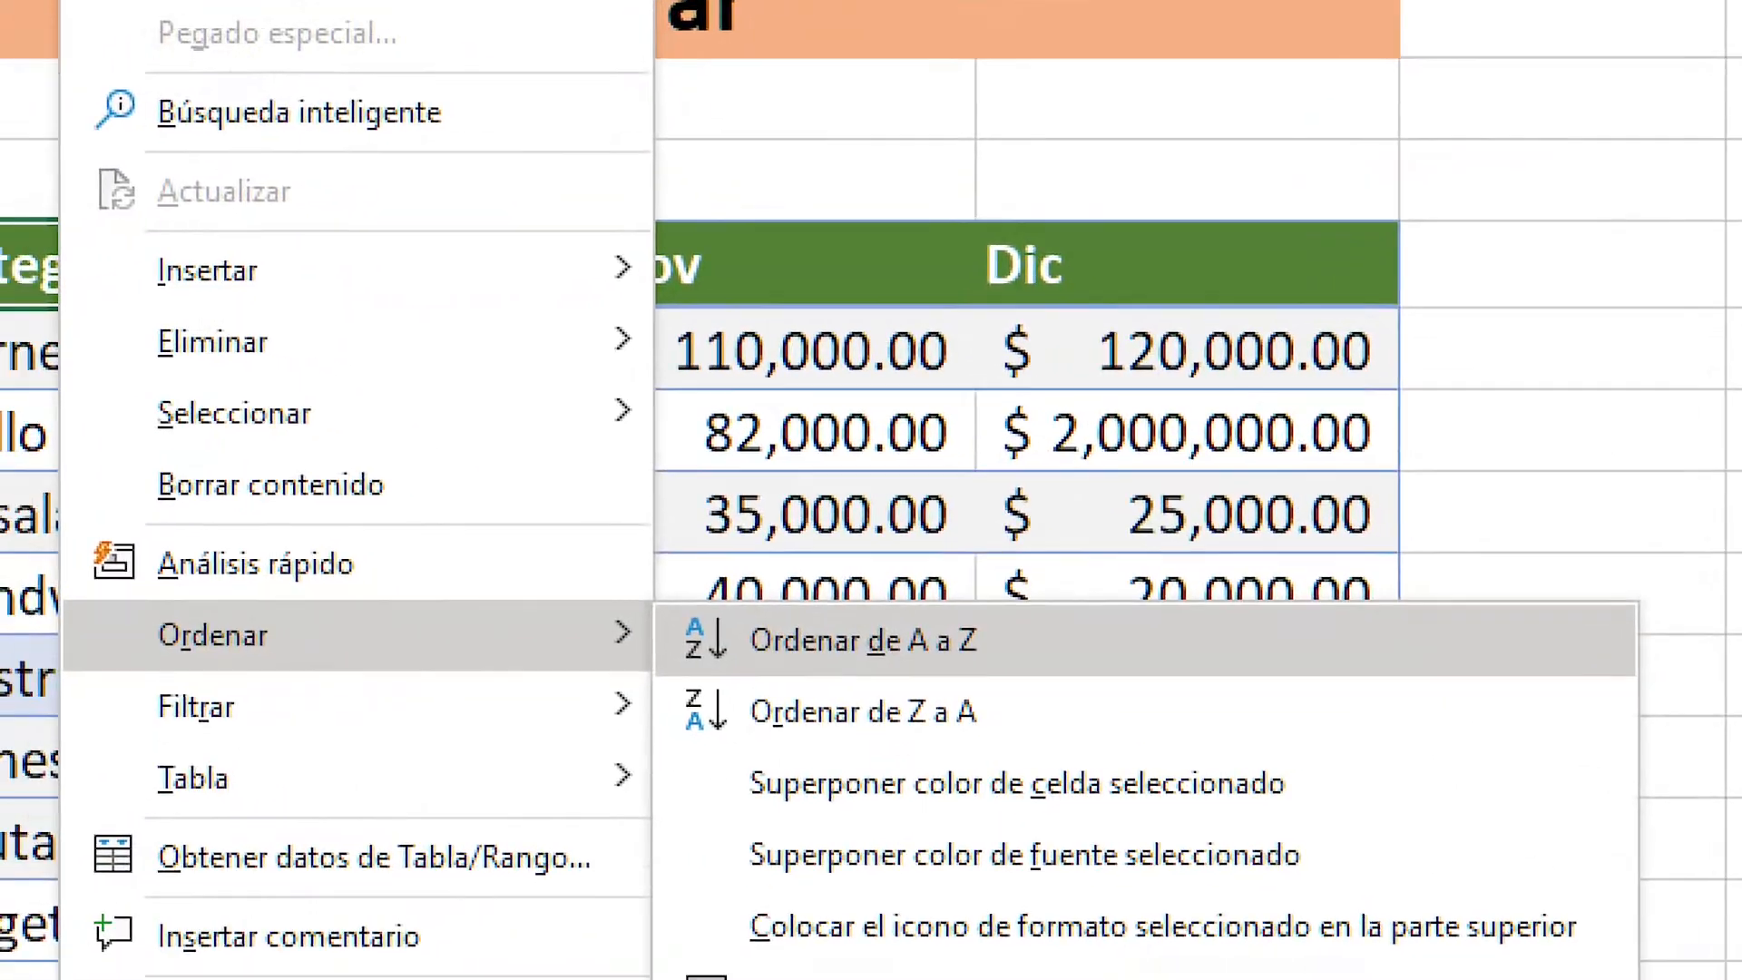
pyautogui.press('Escape')
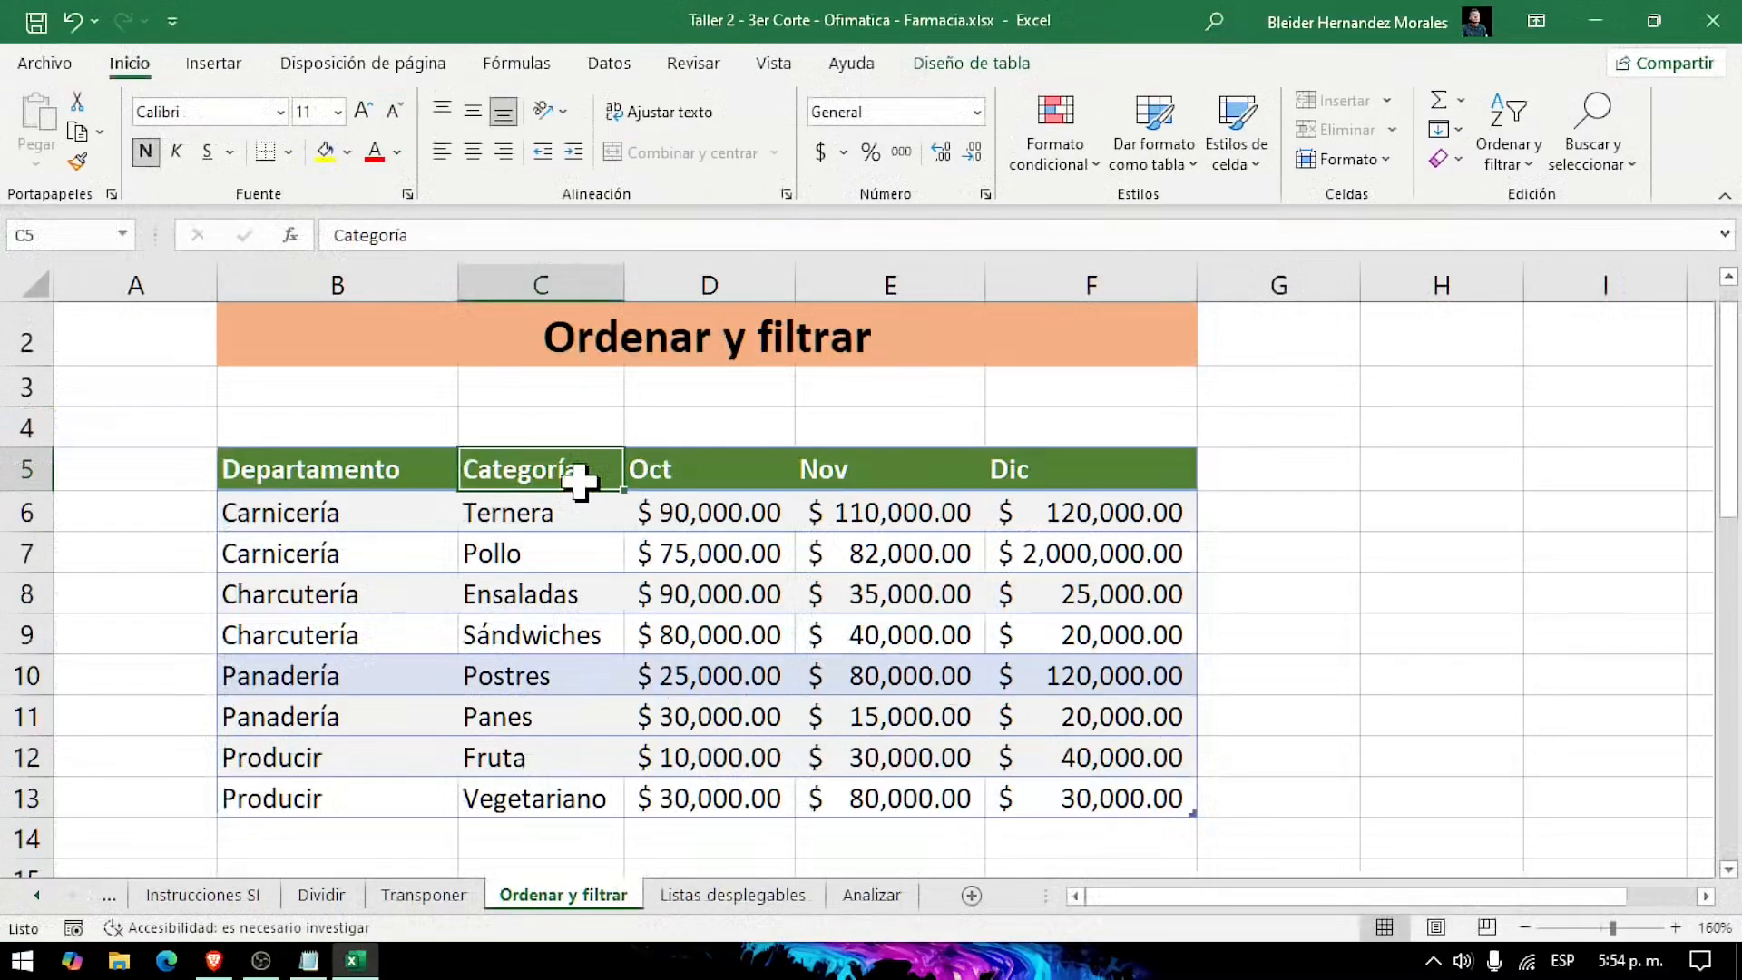
pyautogui.rightClick(202, 258)
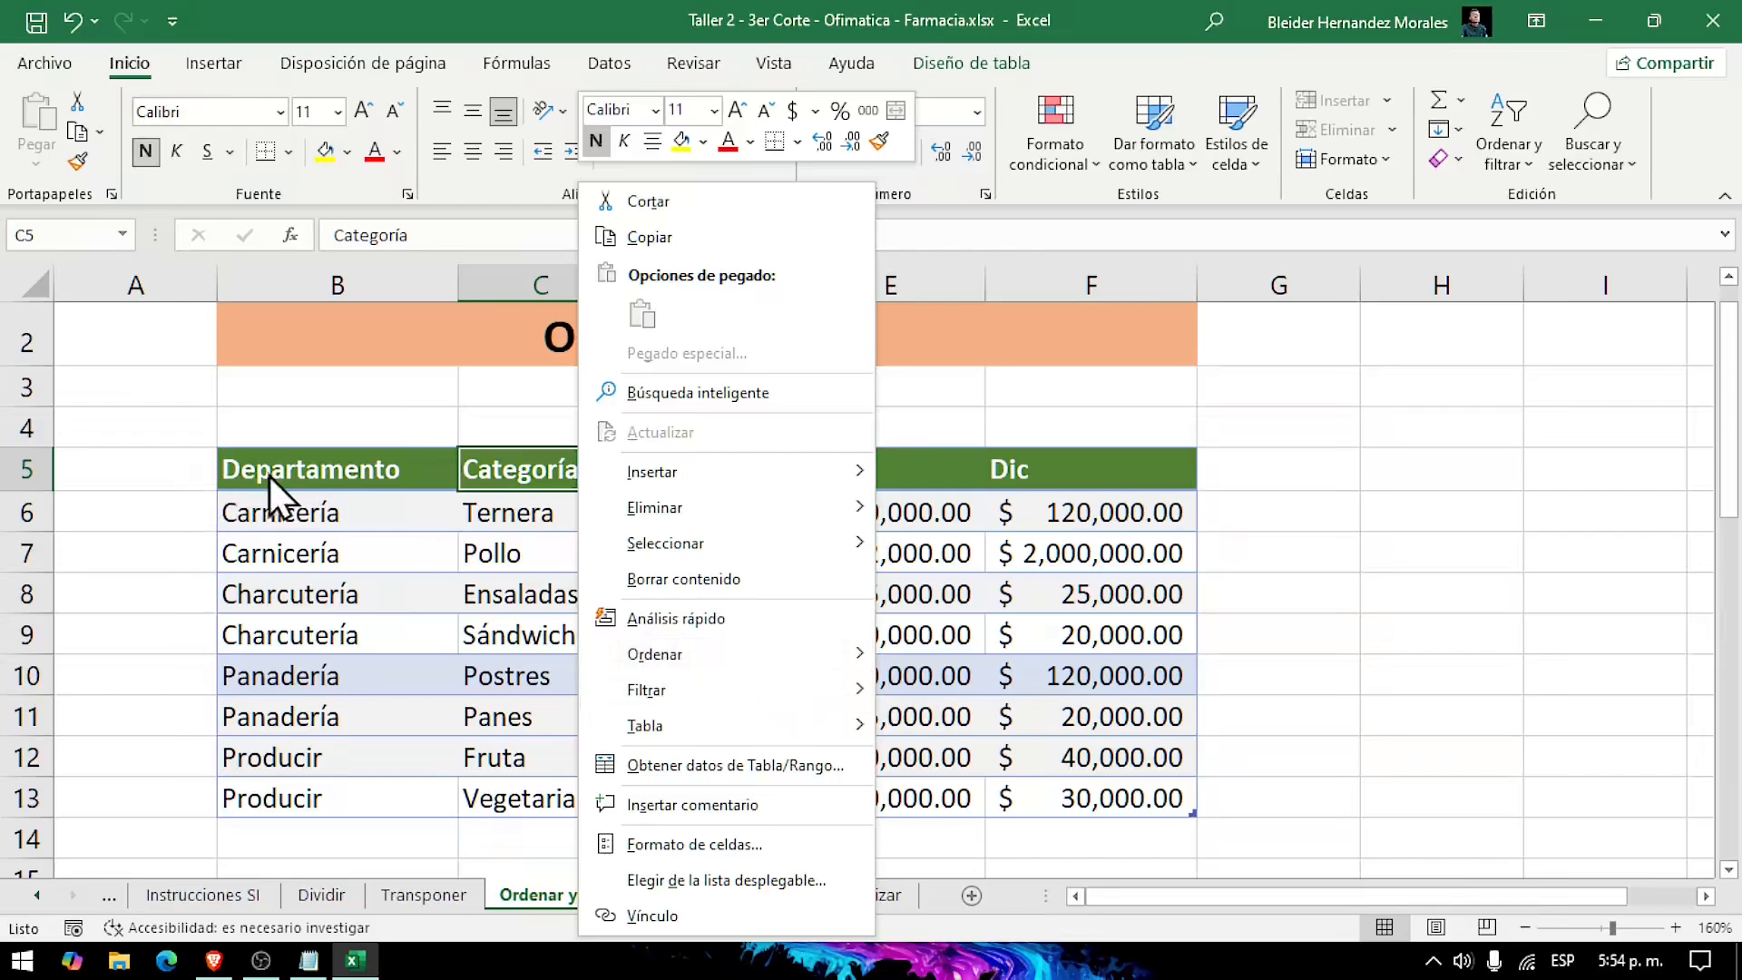
pyautogui.moveTo(788, 663)
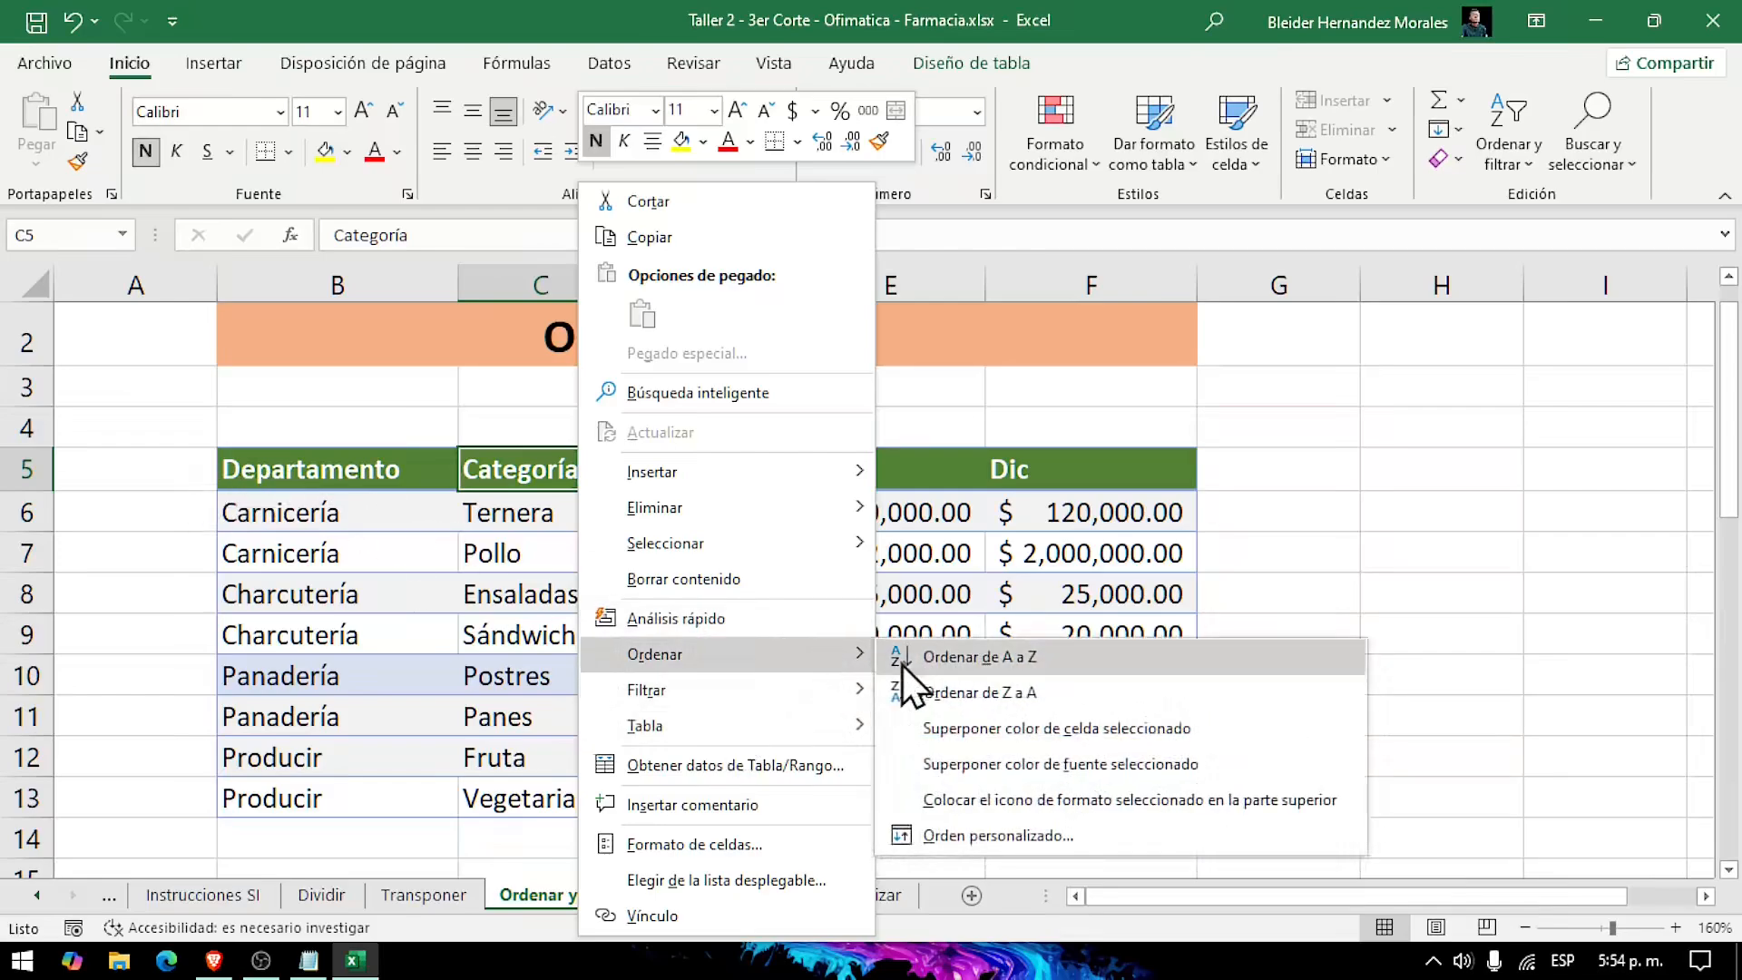
pyautogui.click(956, 666)
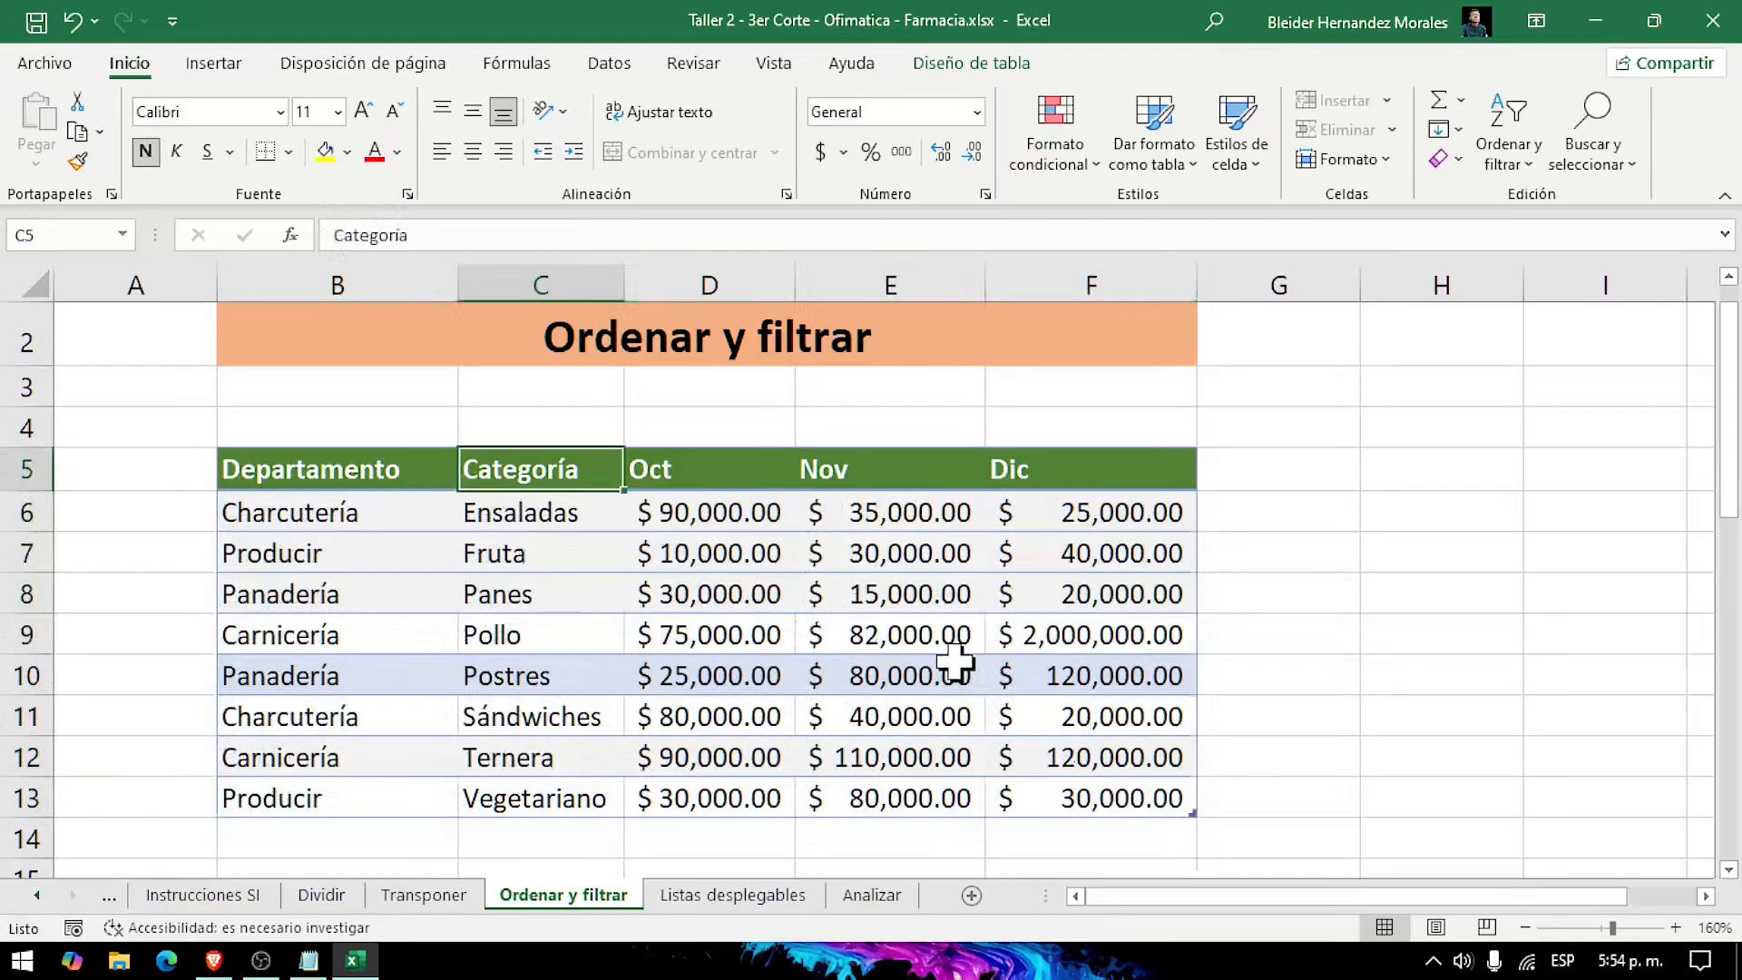
pyautogui.moveTo(1116, 522); pyautogui.dragTo(1132, 781)
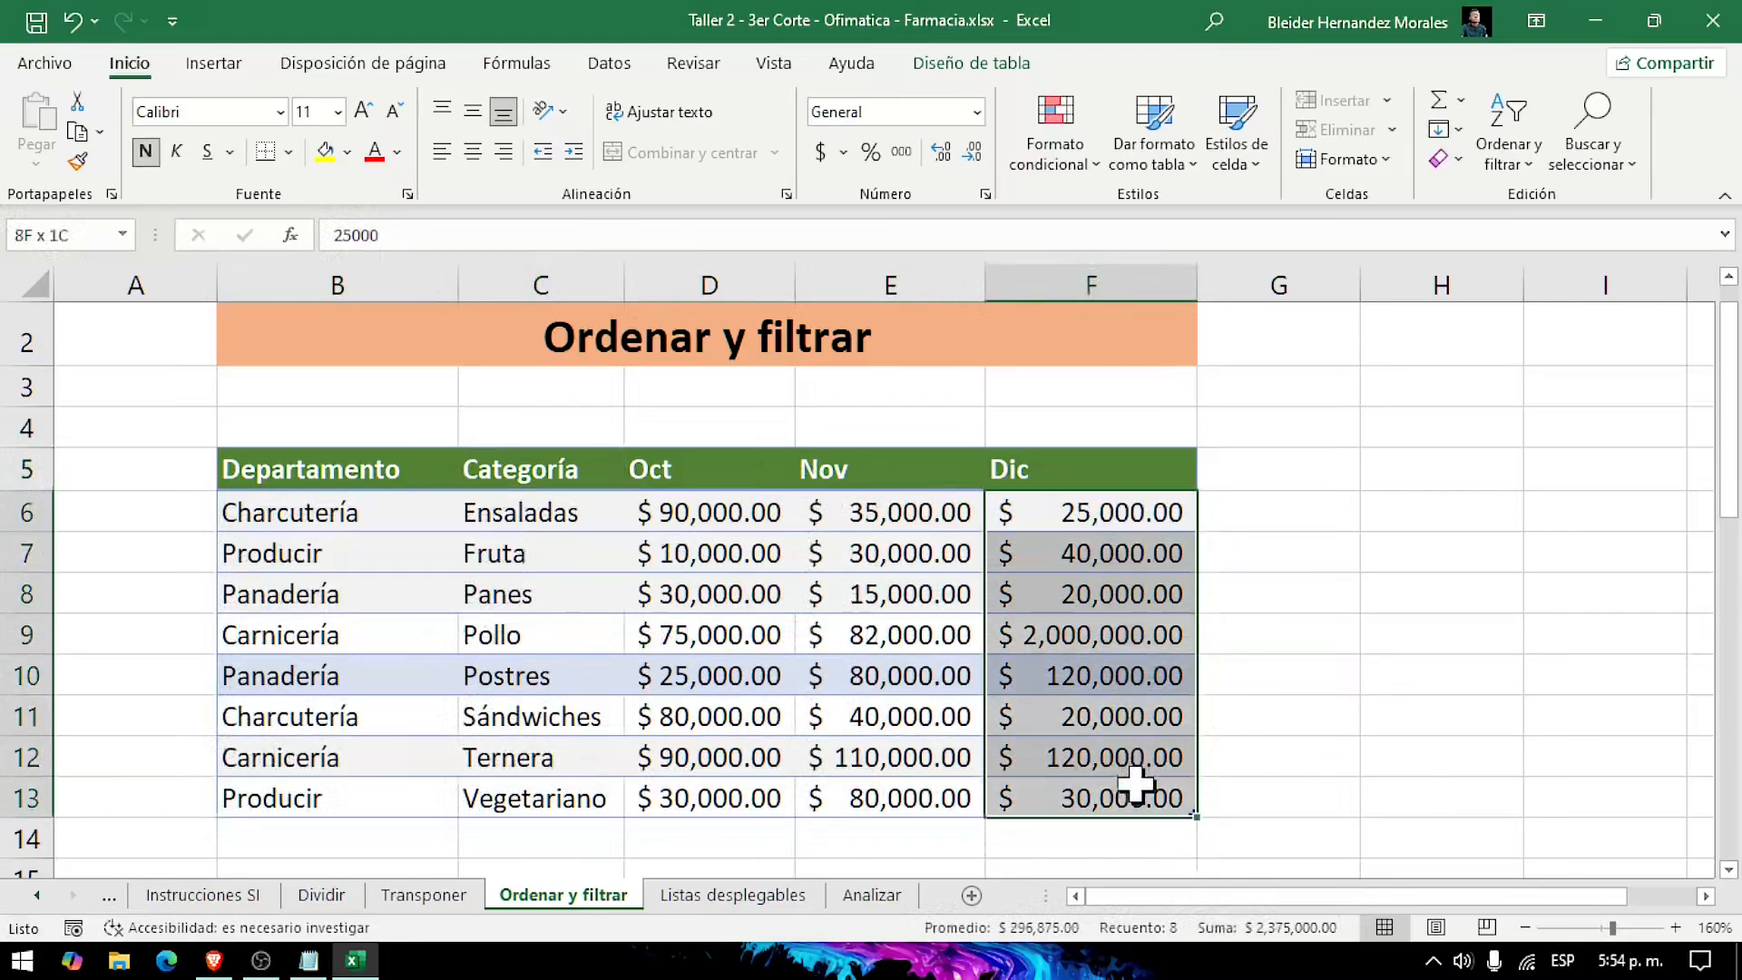
pyautogui.click(1371, 669)
# Step: Sort the expense table starting at B20 by Fecha del gasto from most recent to oldest
pyautogui.scroll(-2, 1372, 671)
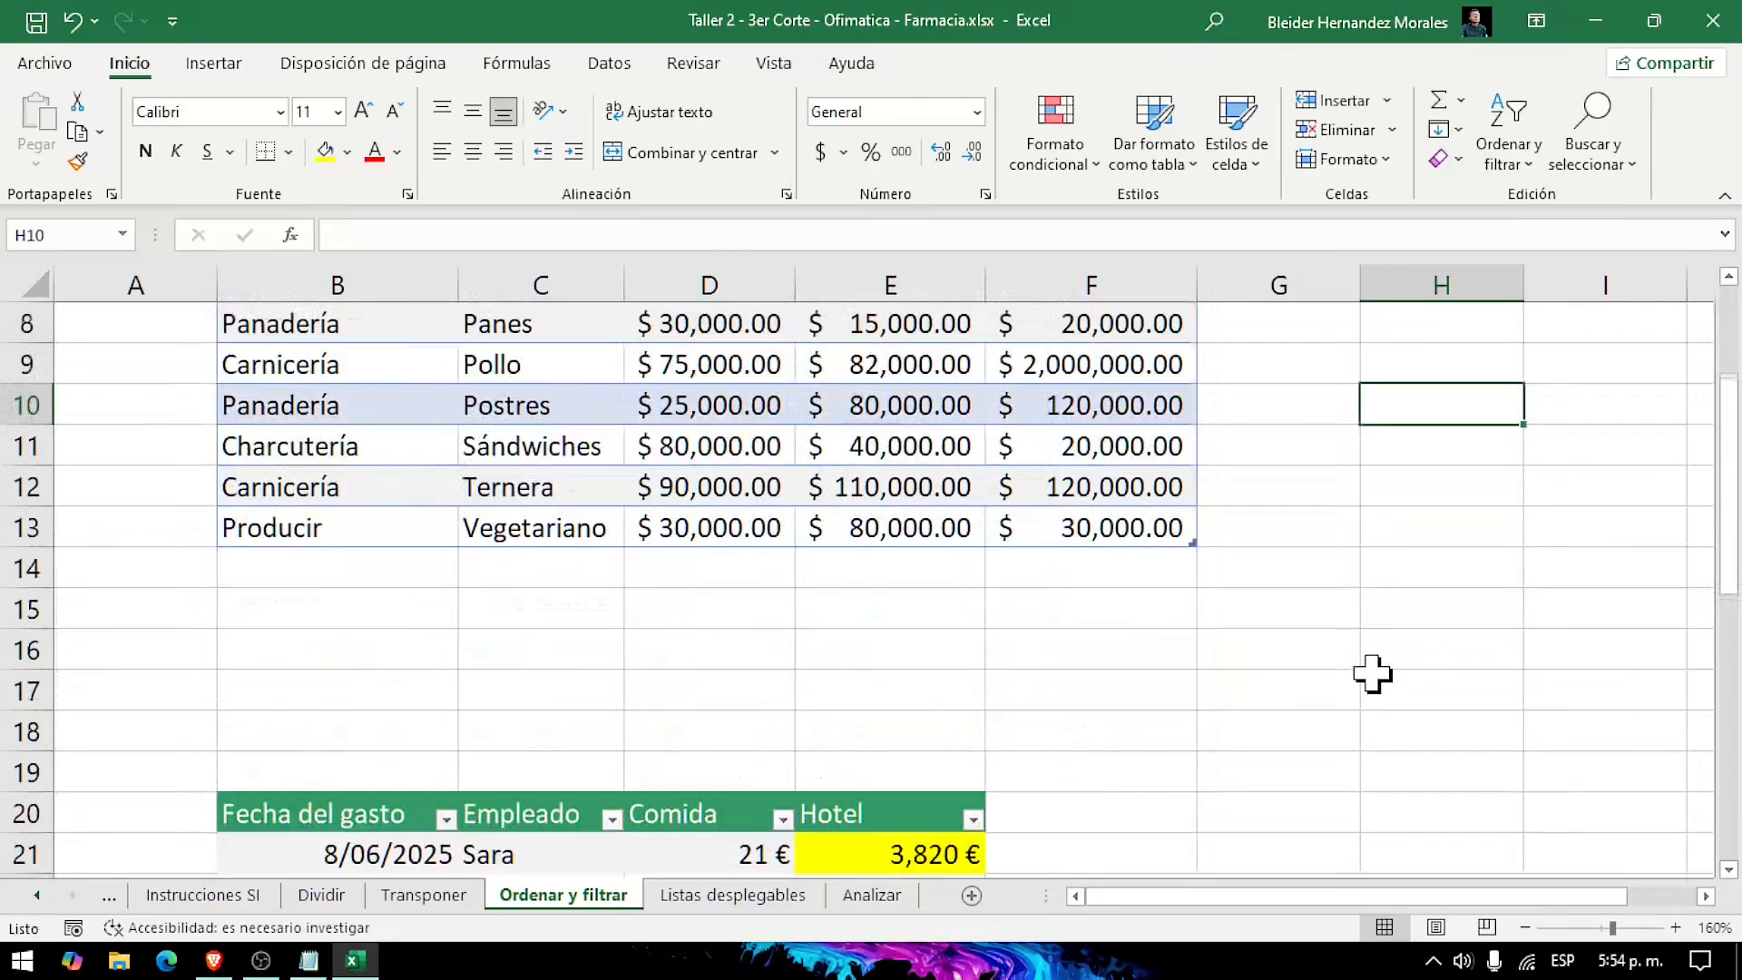
pyautogui.scroll(-2, 1366, 689)
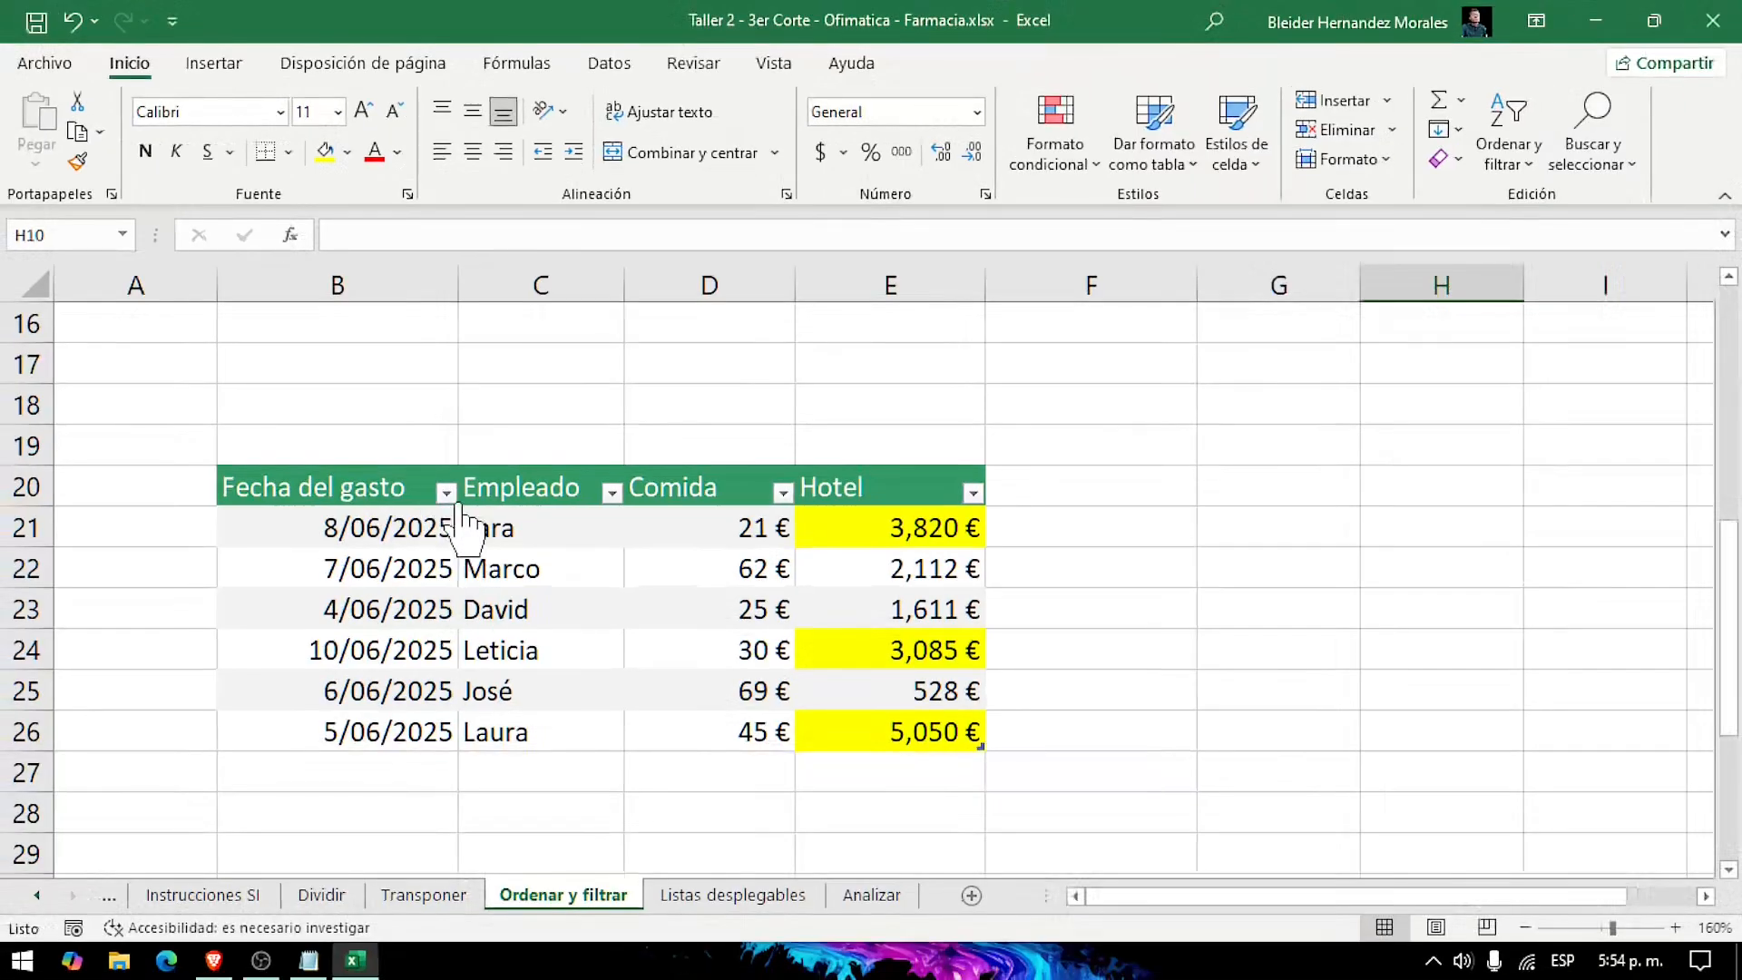
pyautogui.click(452, 498)
pyautogui.click(446, 492)
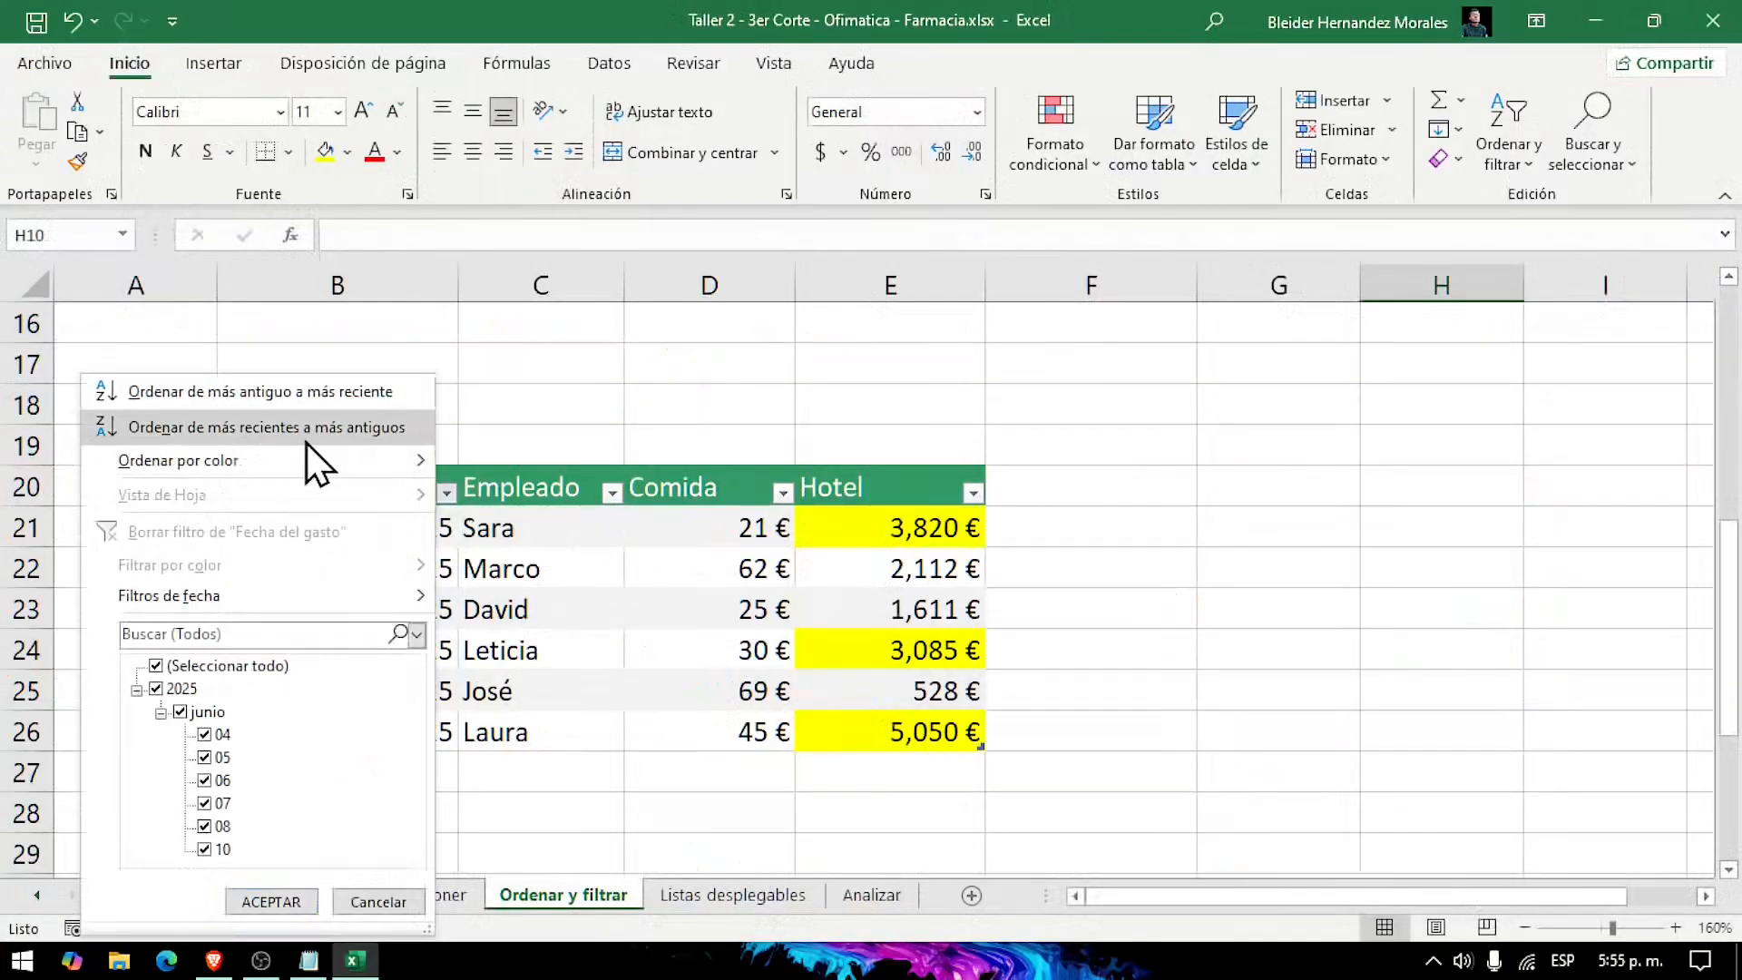
pyautogui.click(305, 439)
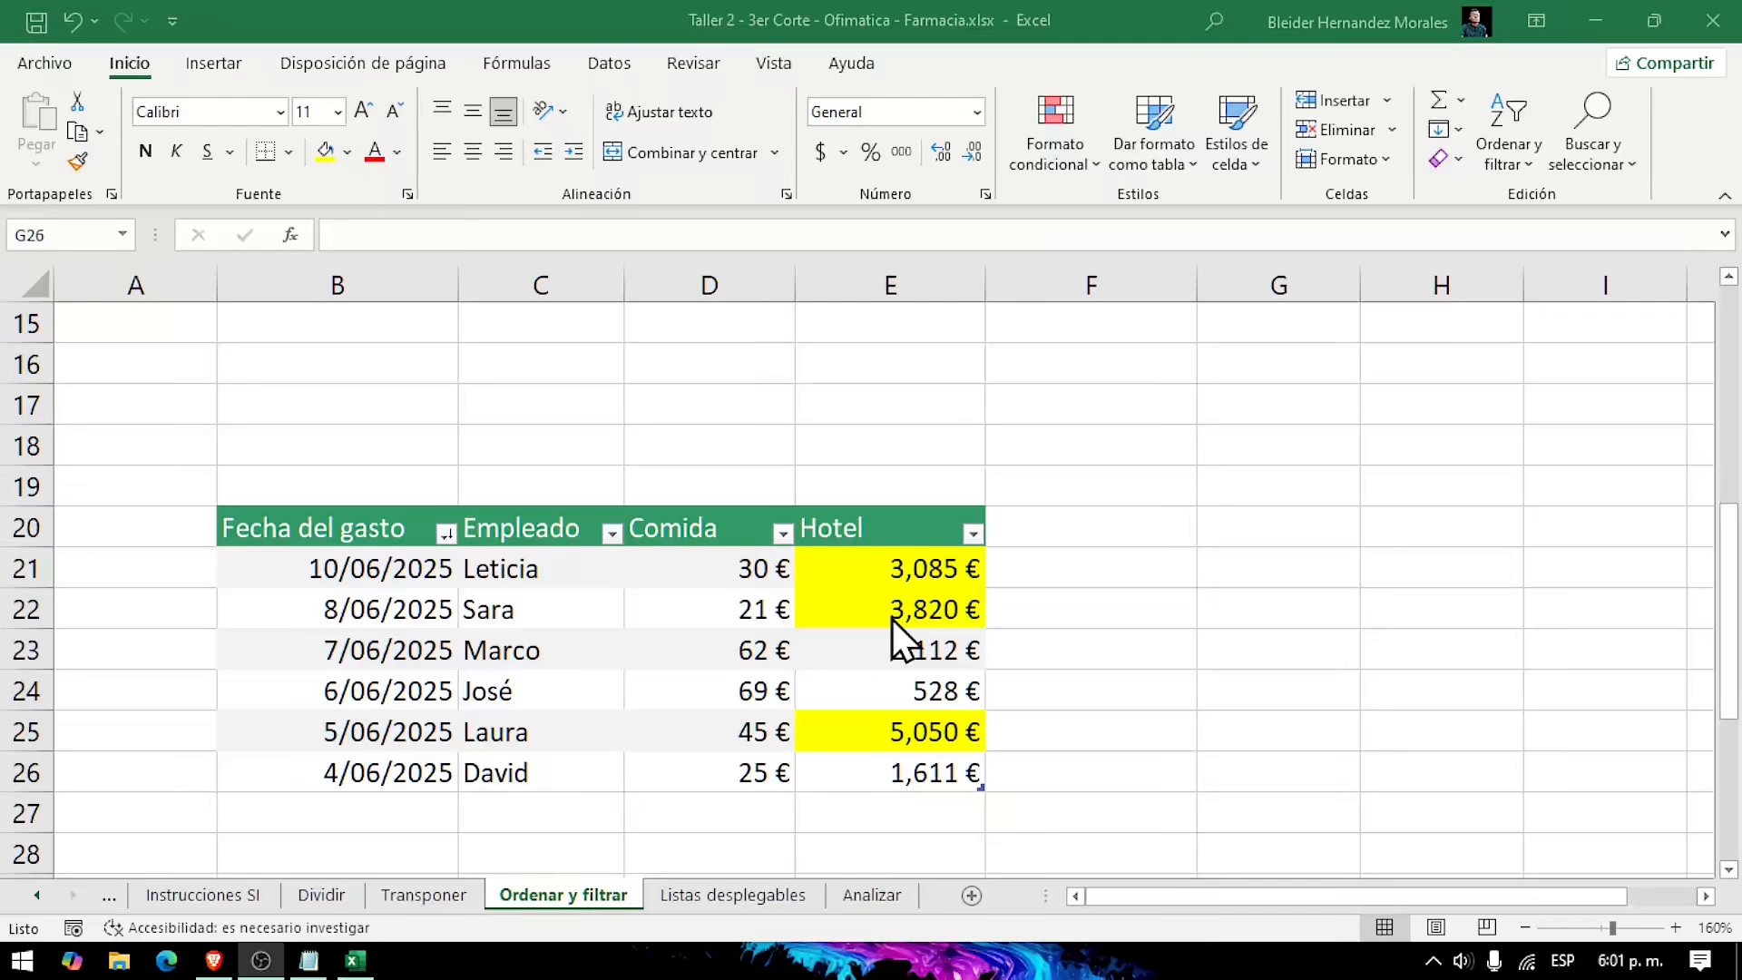
# Step: Sort the expense table in B20:E26 so the rows with yellow Hotel cells come first
pyautogui.click(941, 568)
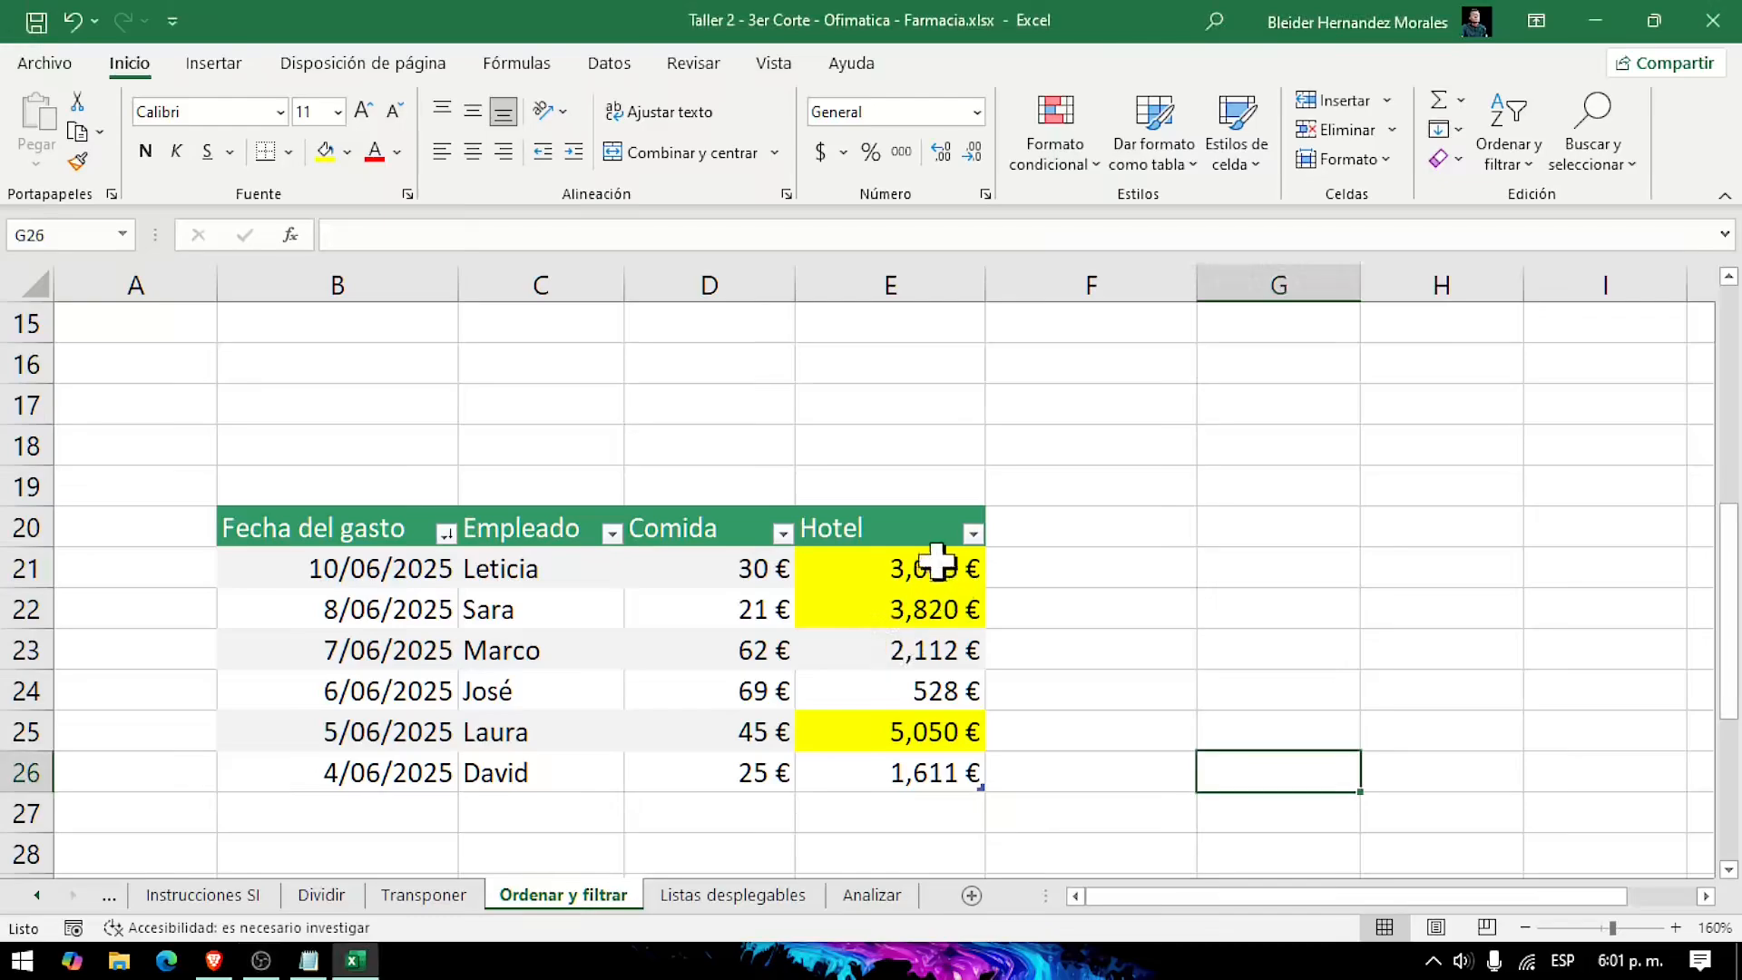
pyautogui.click(926, 605)
pyautogui.rightClick(925, 605)
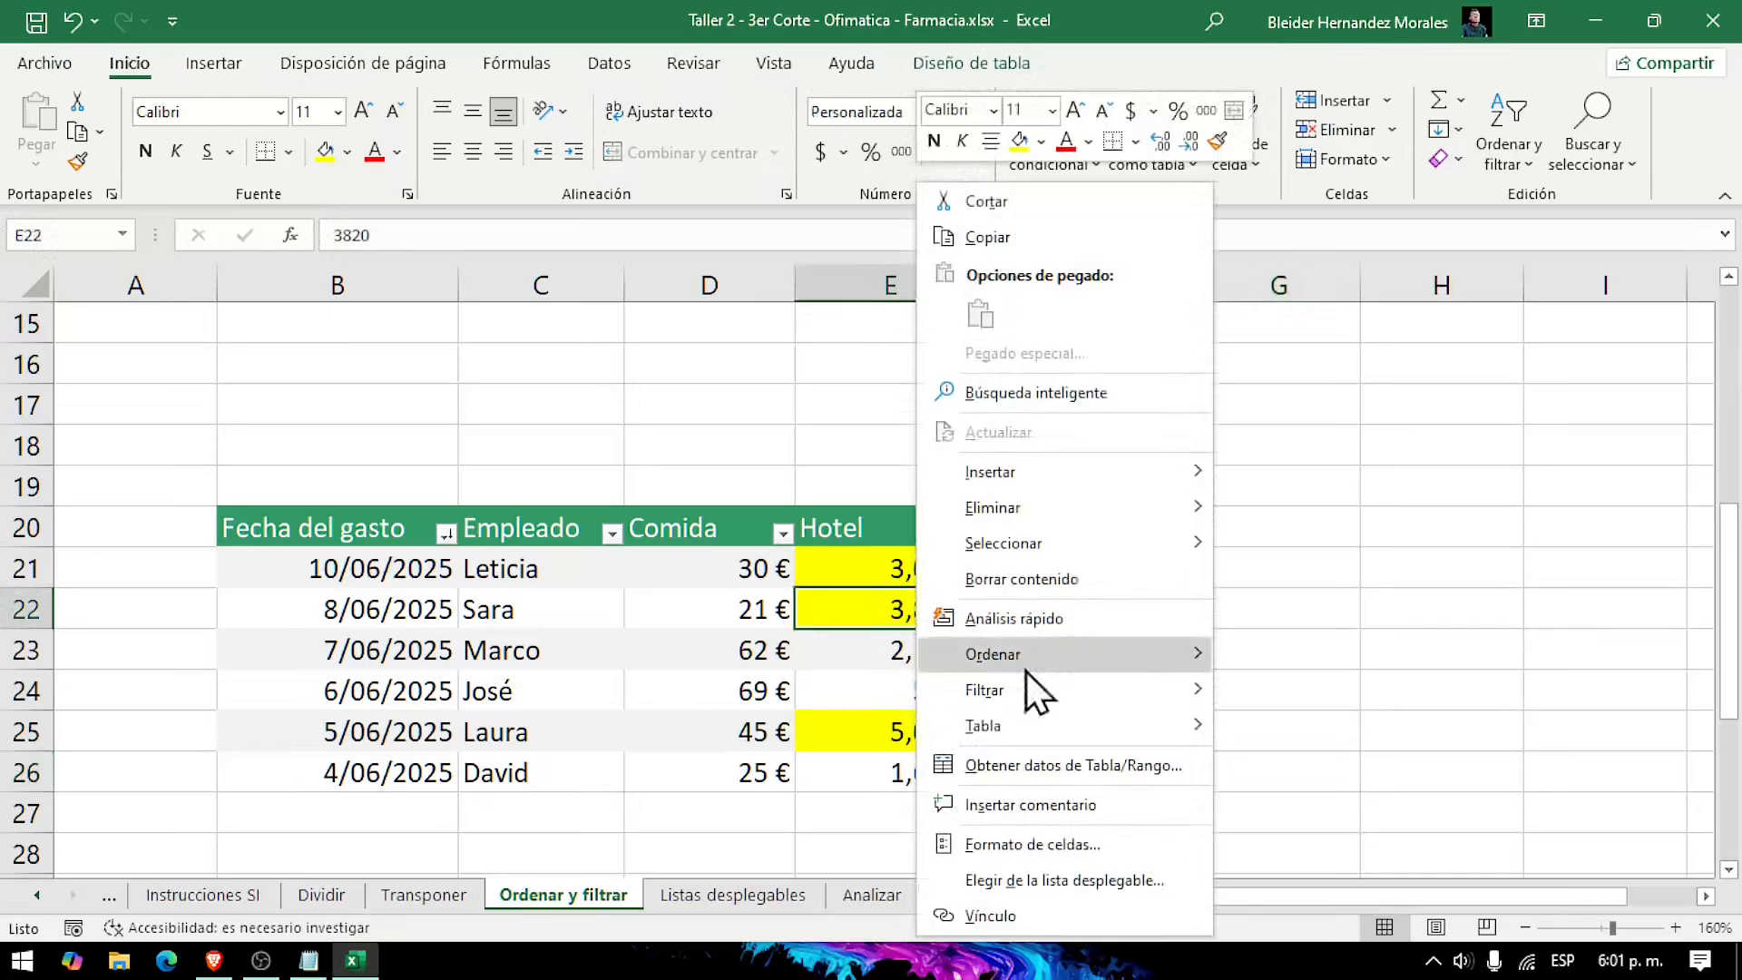
pyautogui.moveTo(1124, 705)
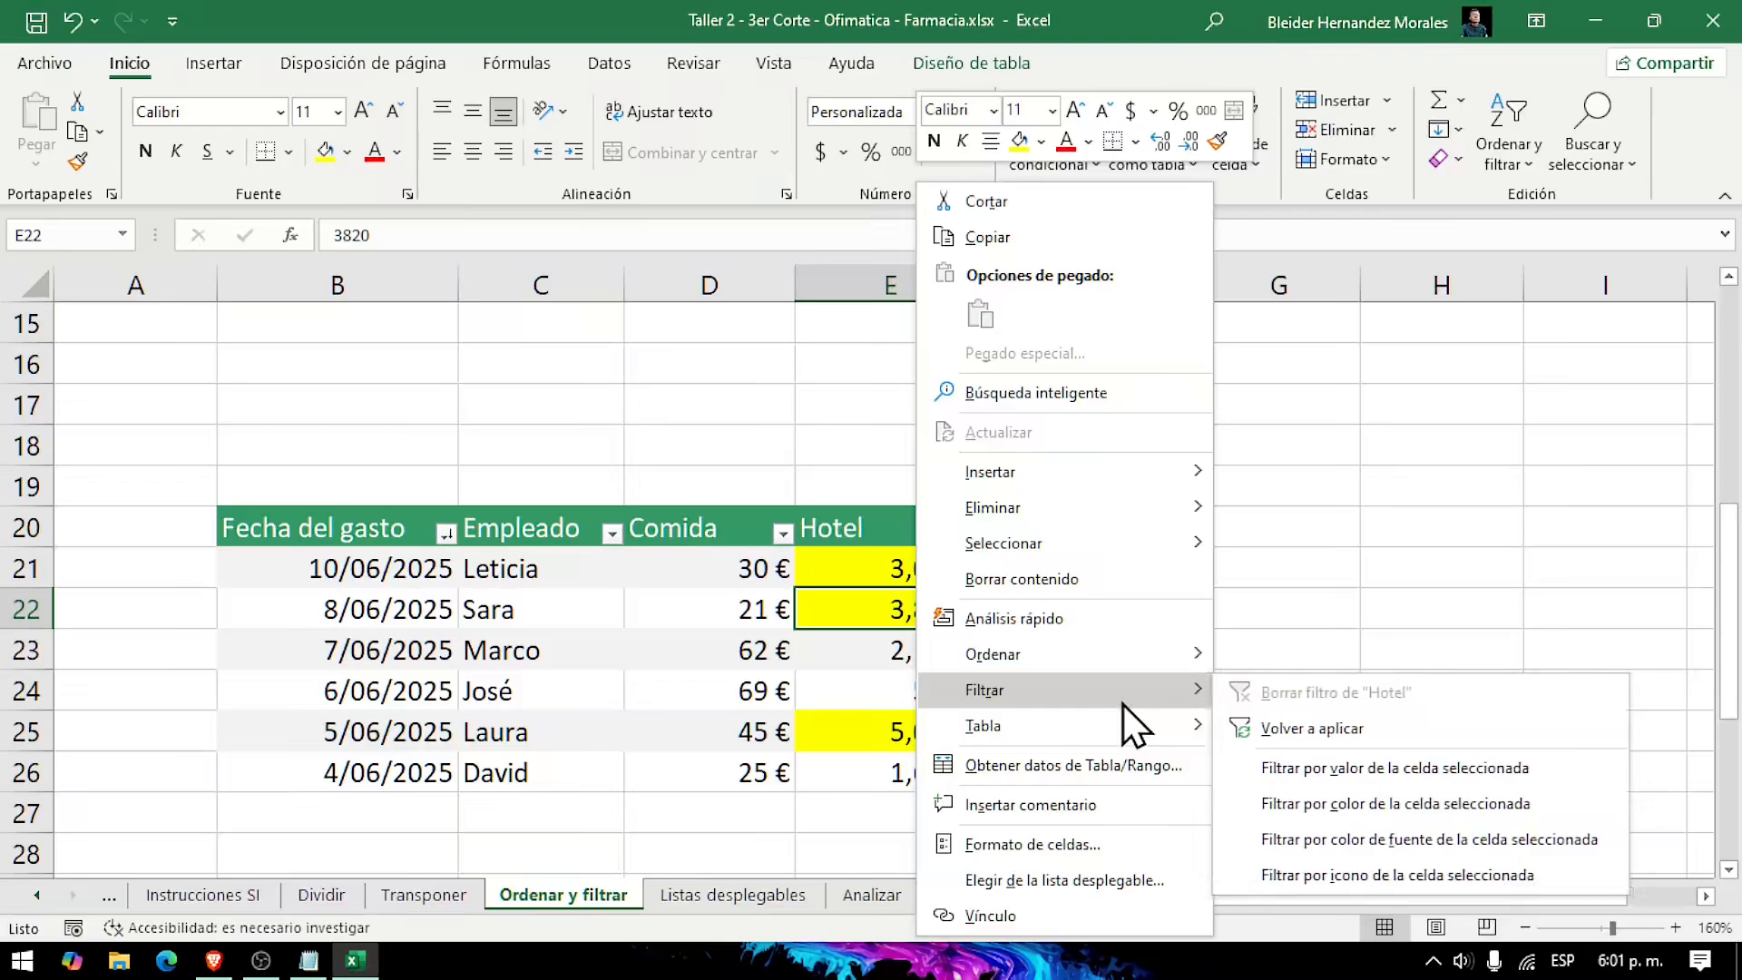
pyautogui.moveTo(1123, 665)
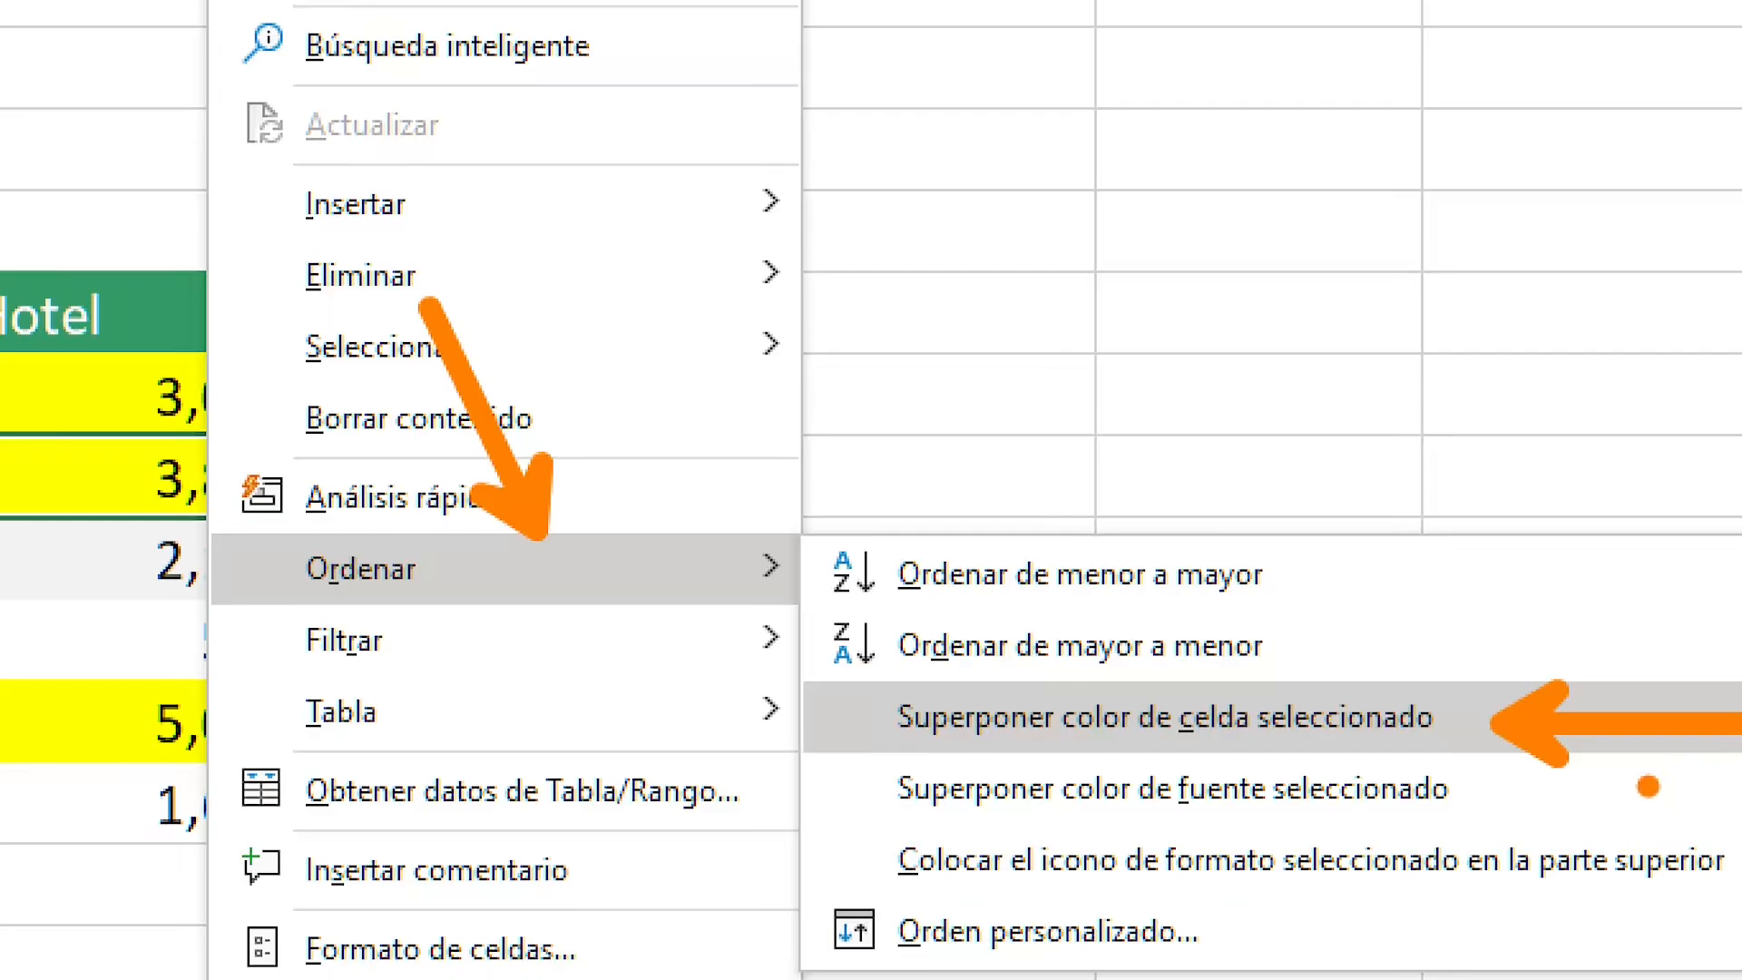
pyautogui.press('Escape')
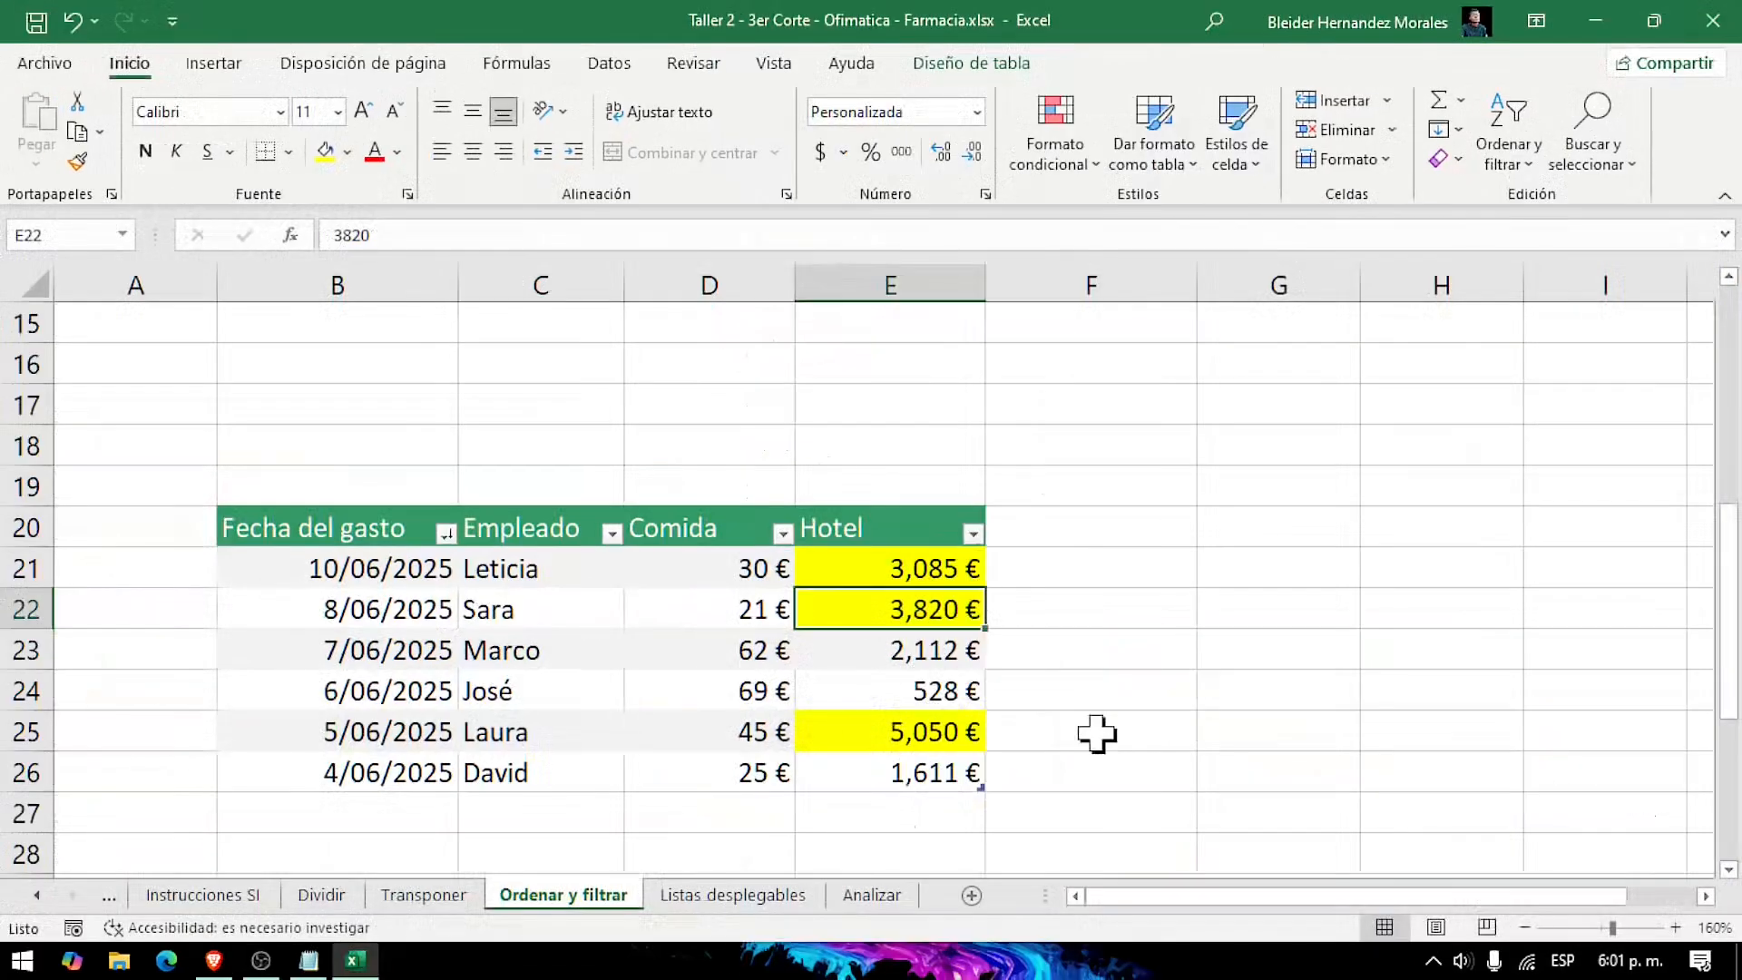
pyautogui.rightClick(924, 615)
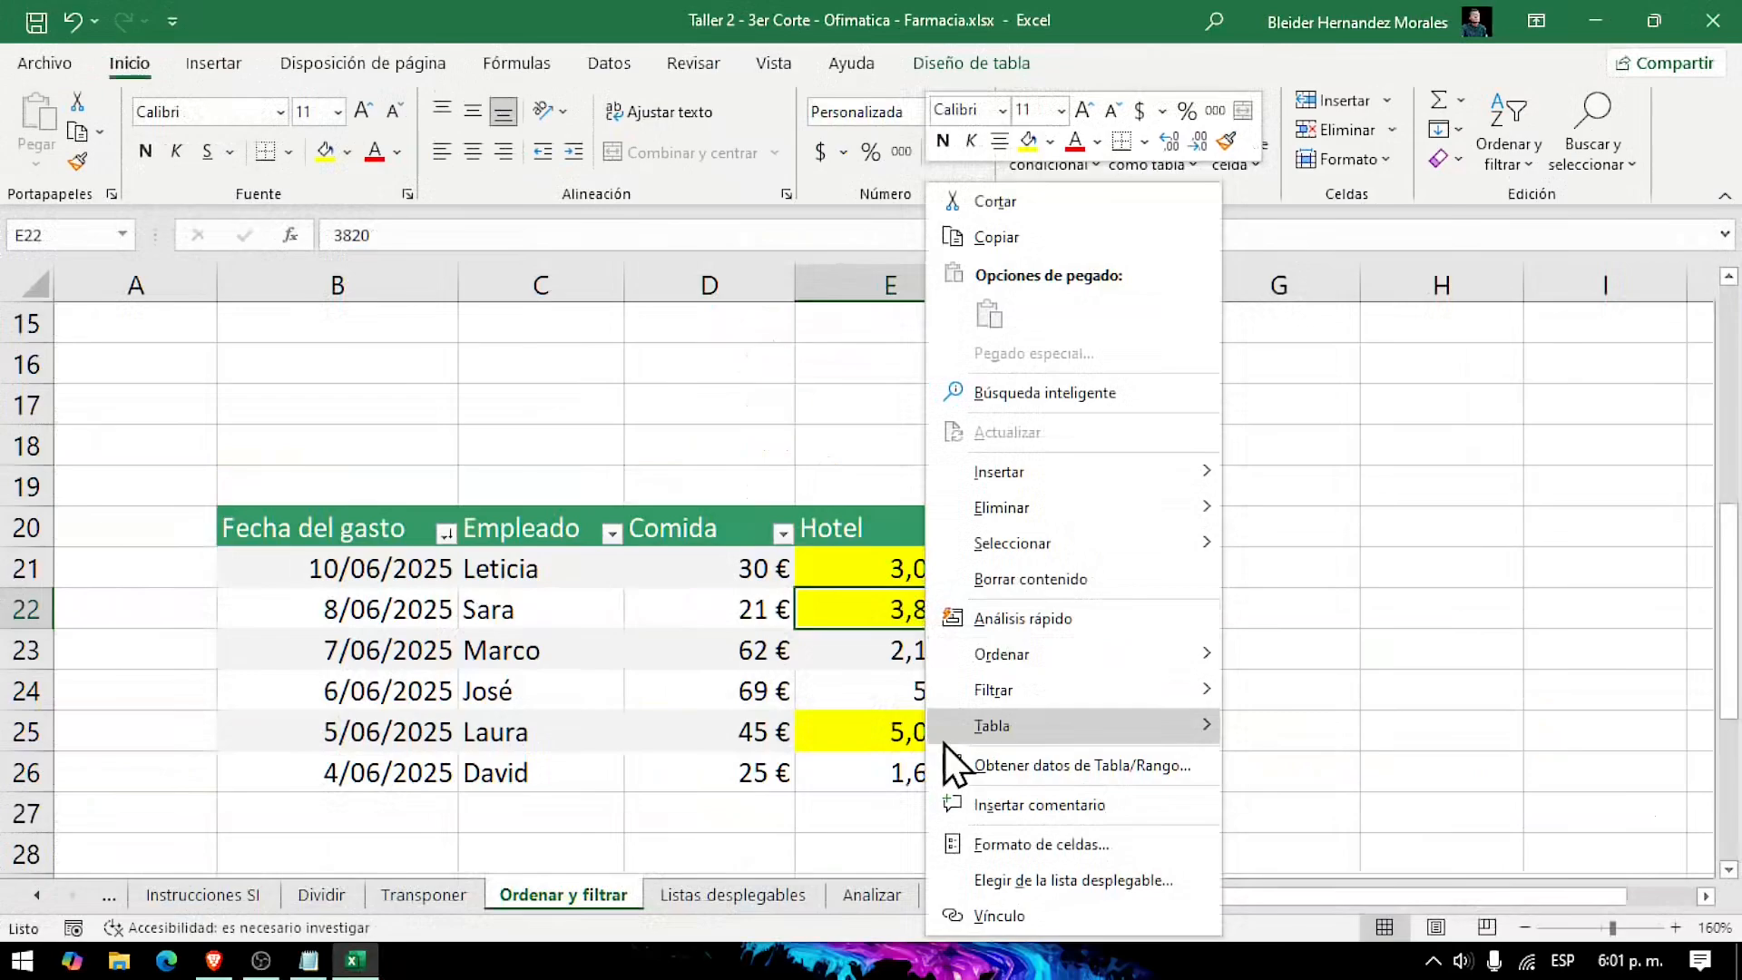
pyautogui.moveTo(1103, 650)
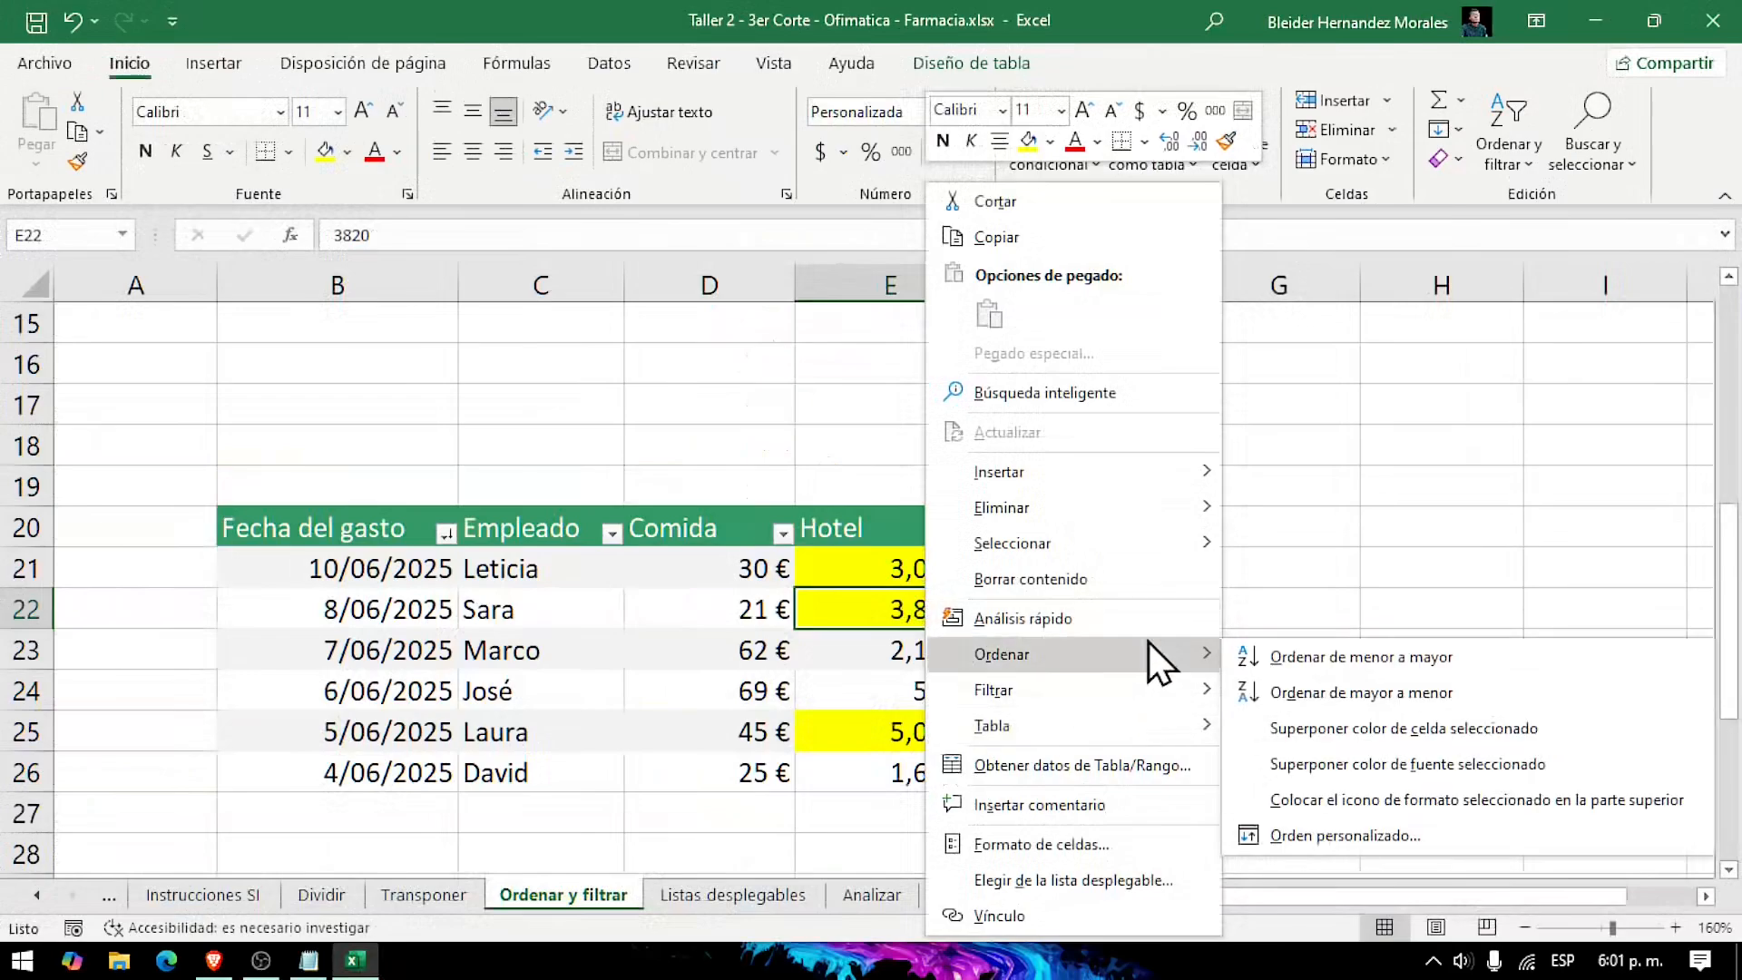
pyautogui.click(1350, 726)
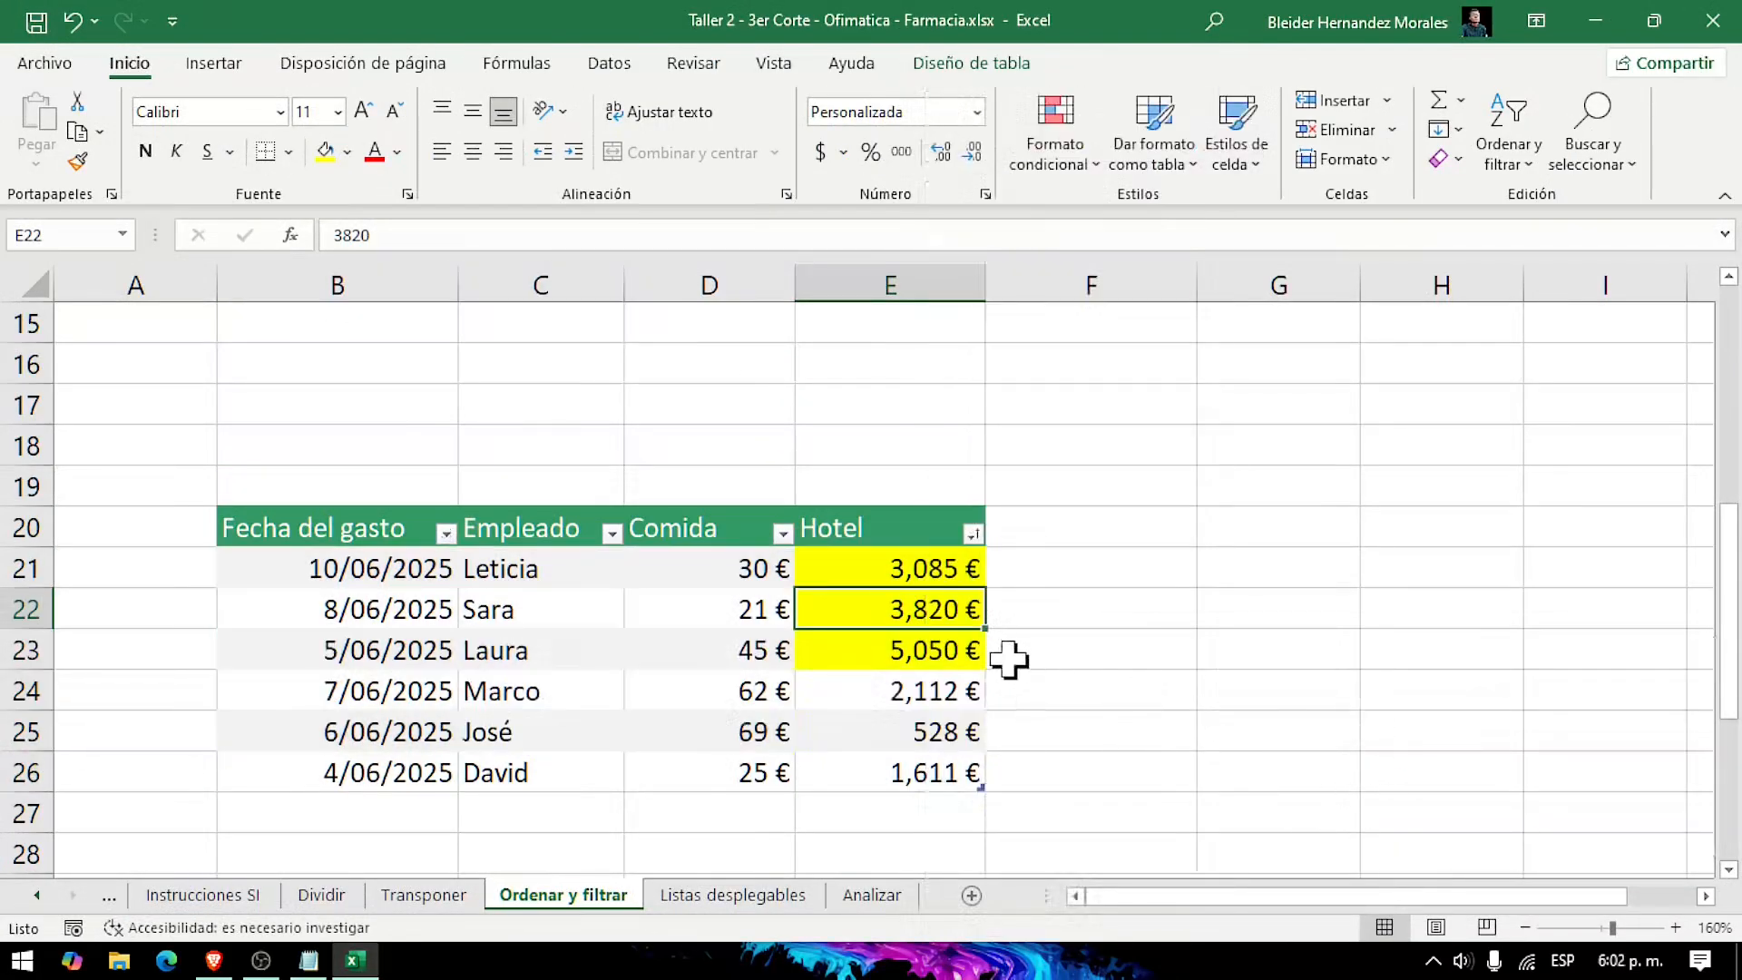
# Step: Filter the expense table in B31:E37 to show only Comida amounts above the average
pyautogui.scroll(-4, 1184, 708)
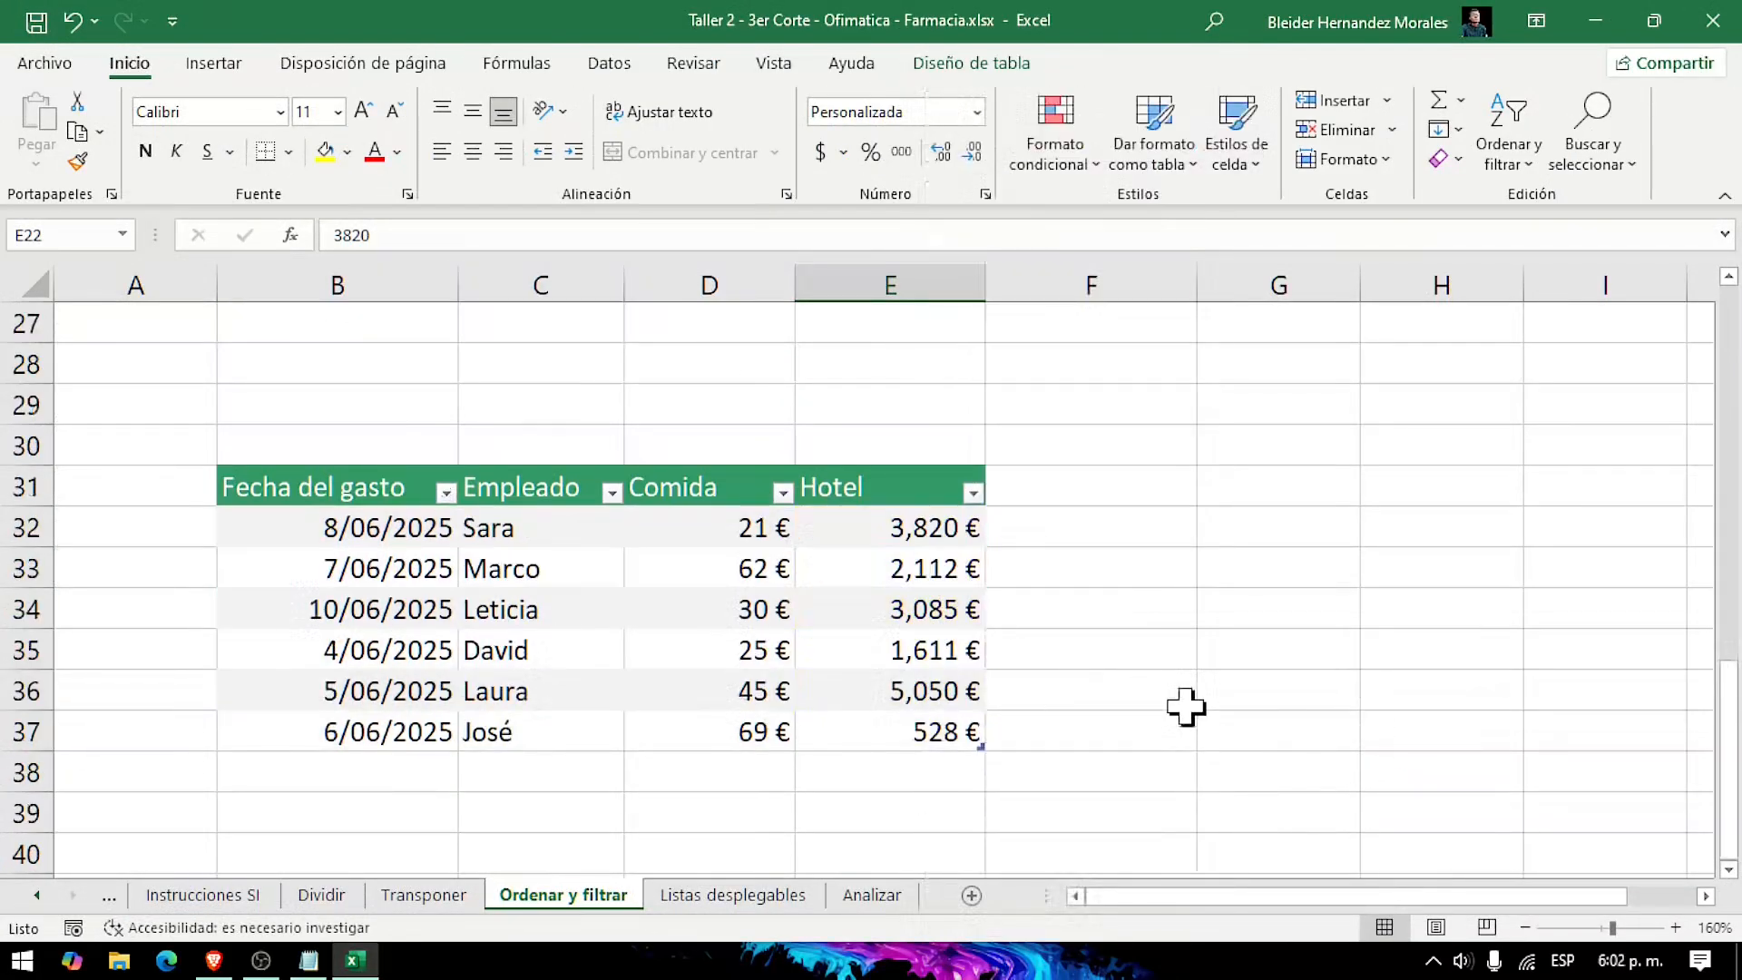
pyautogui.hotkey('alt', 'Tab')
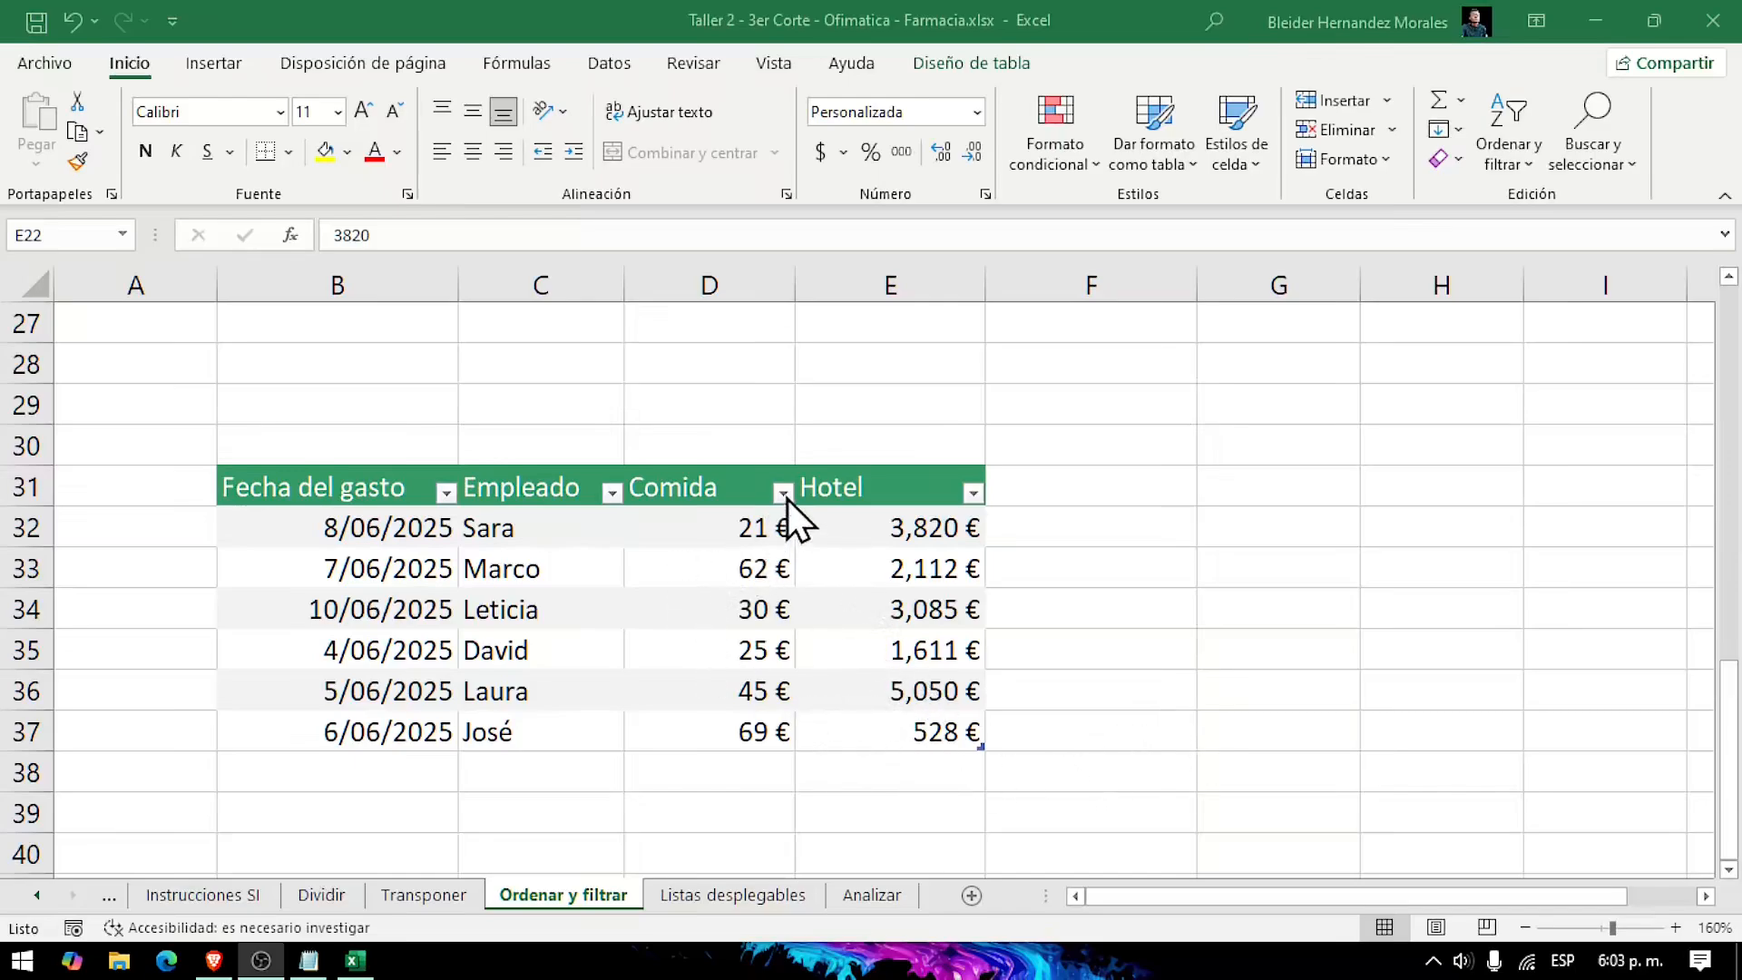
pyautogui.hotkey('alt', 'Tab')
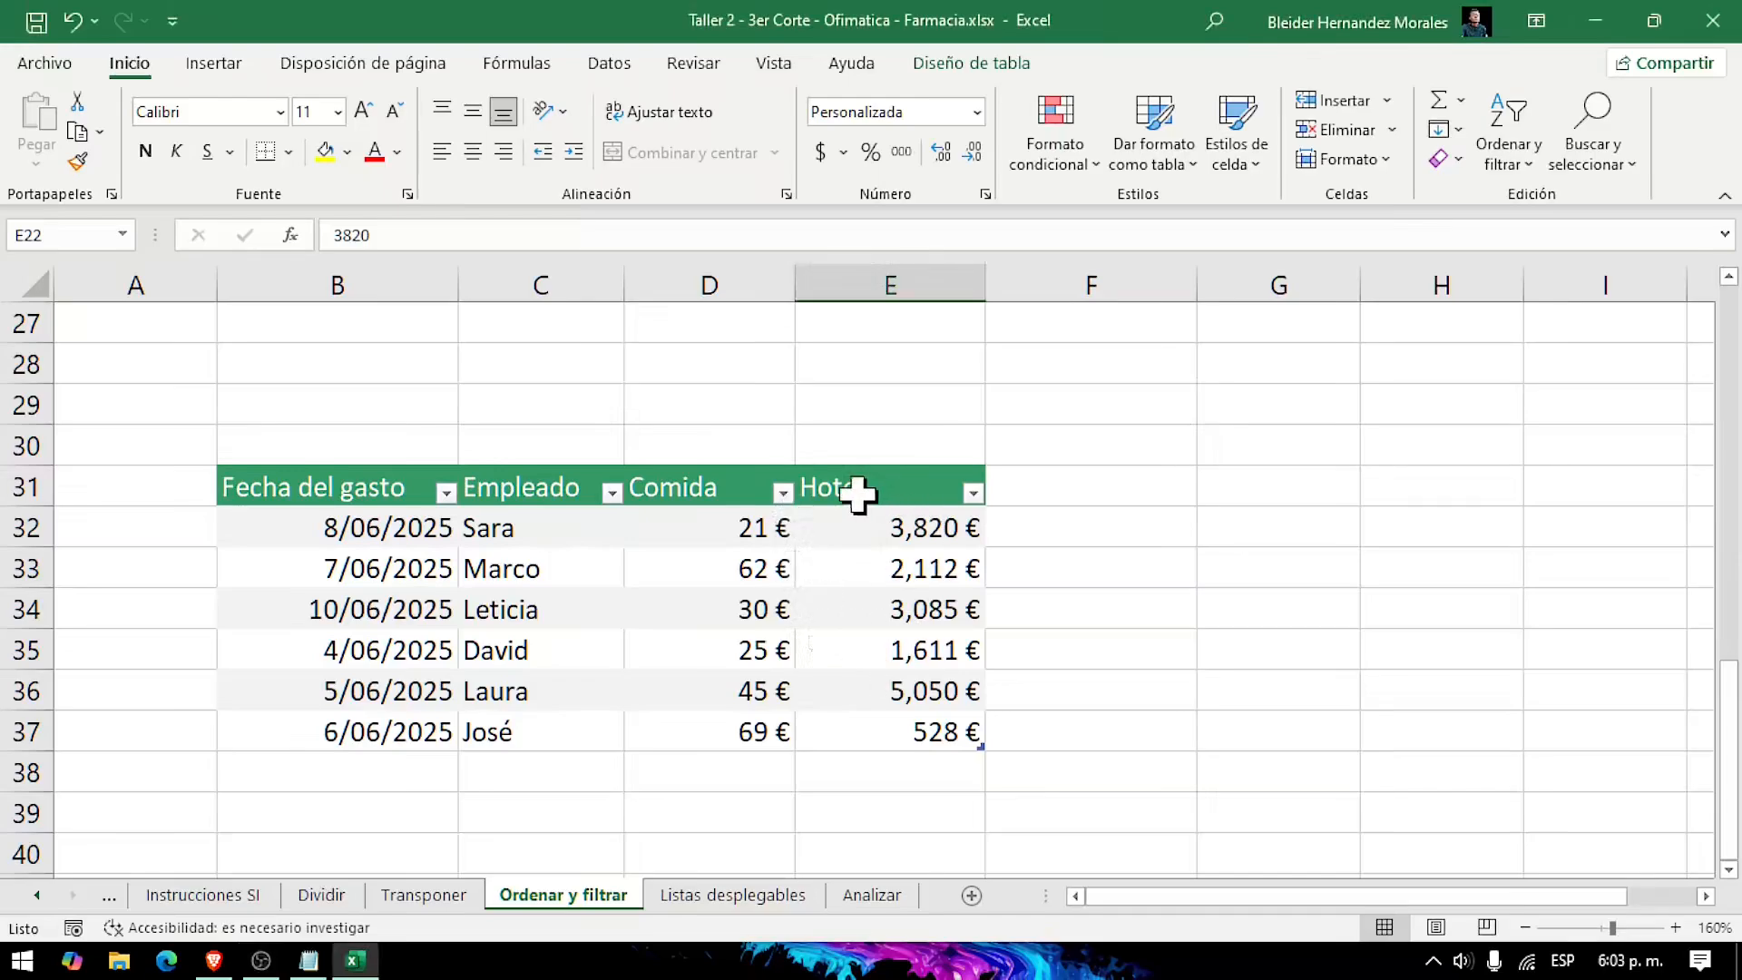
pyautogui.click(783, 496)
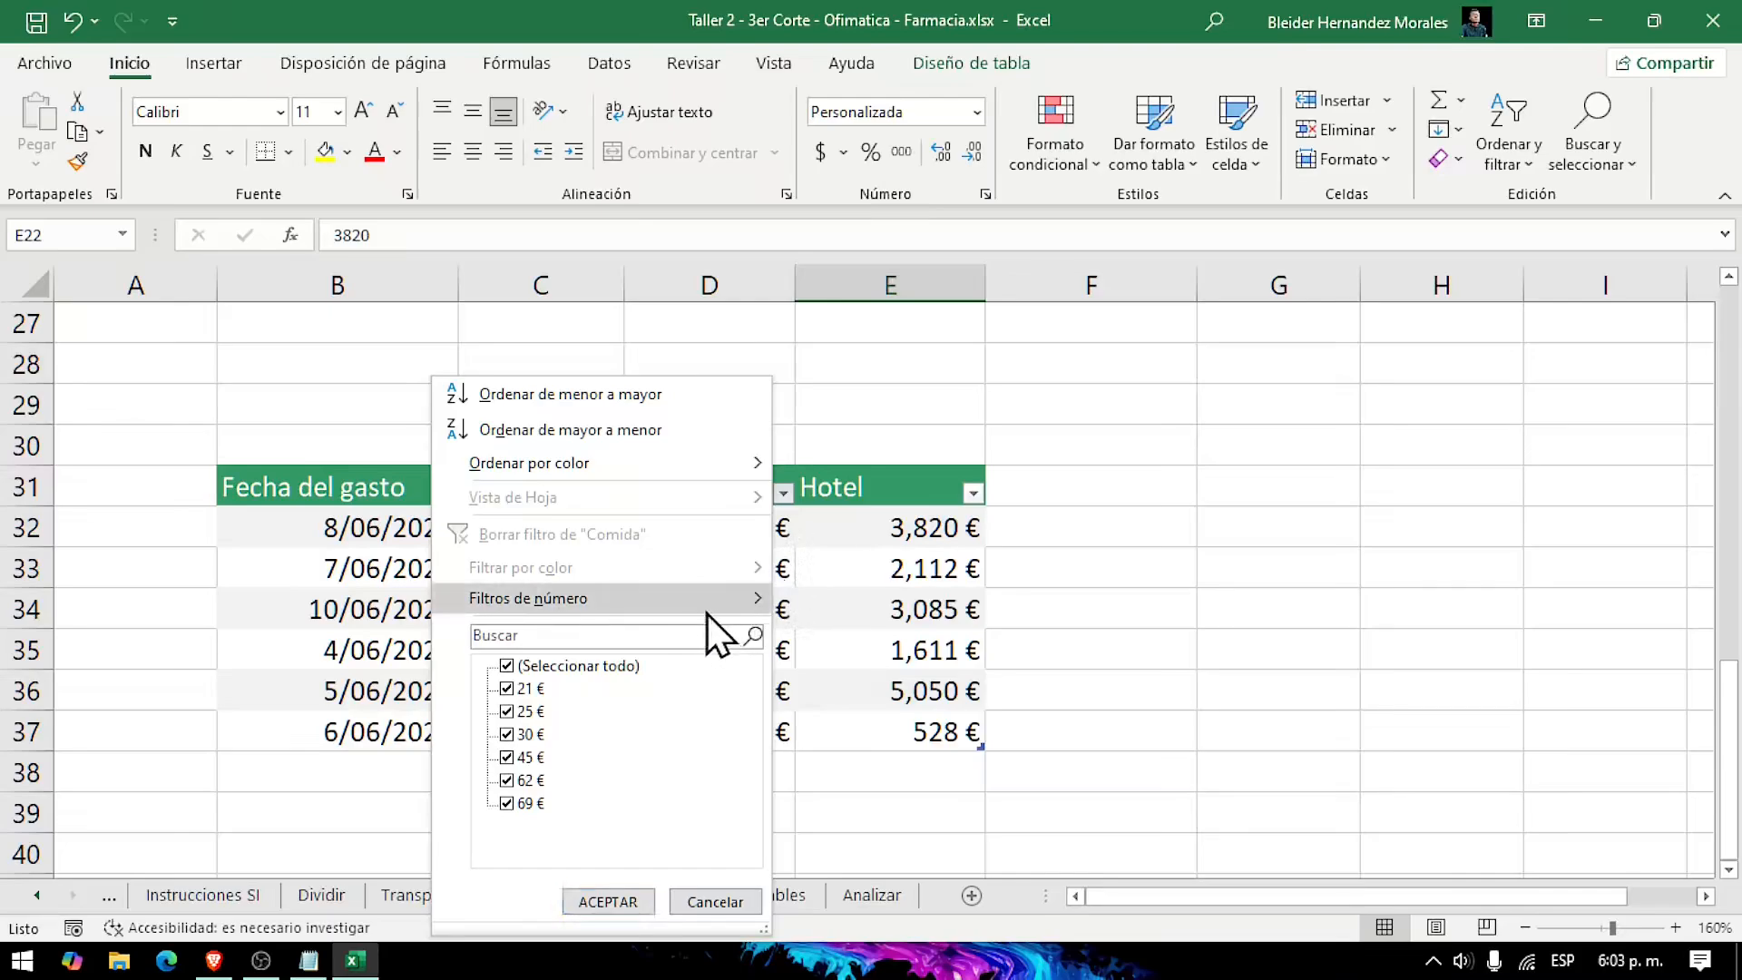
pyautogui.moveTo(706, 613)
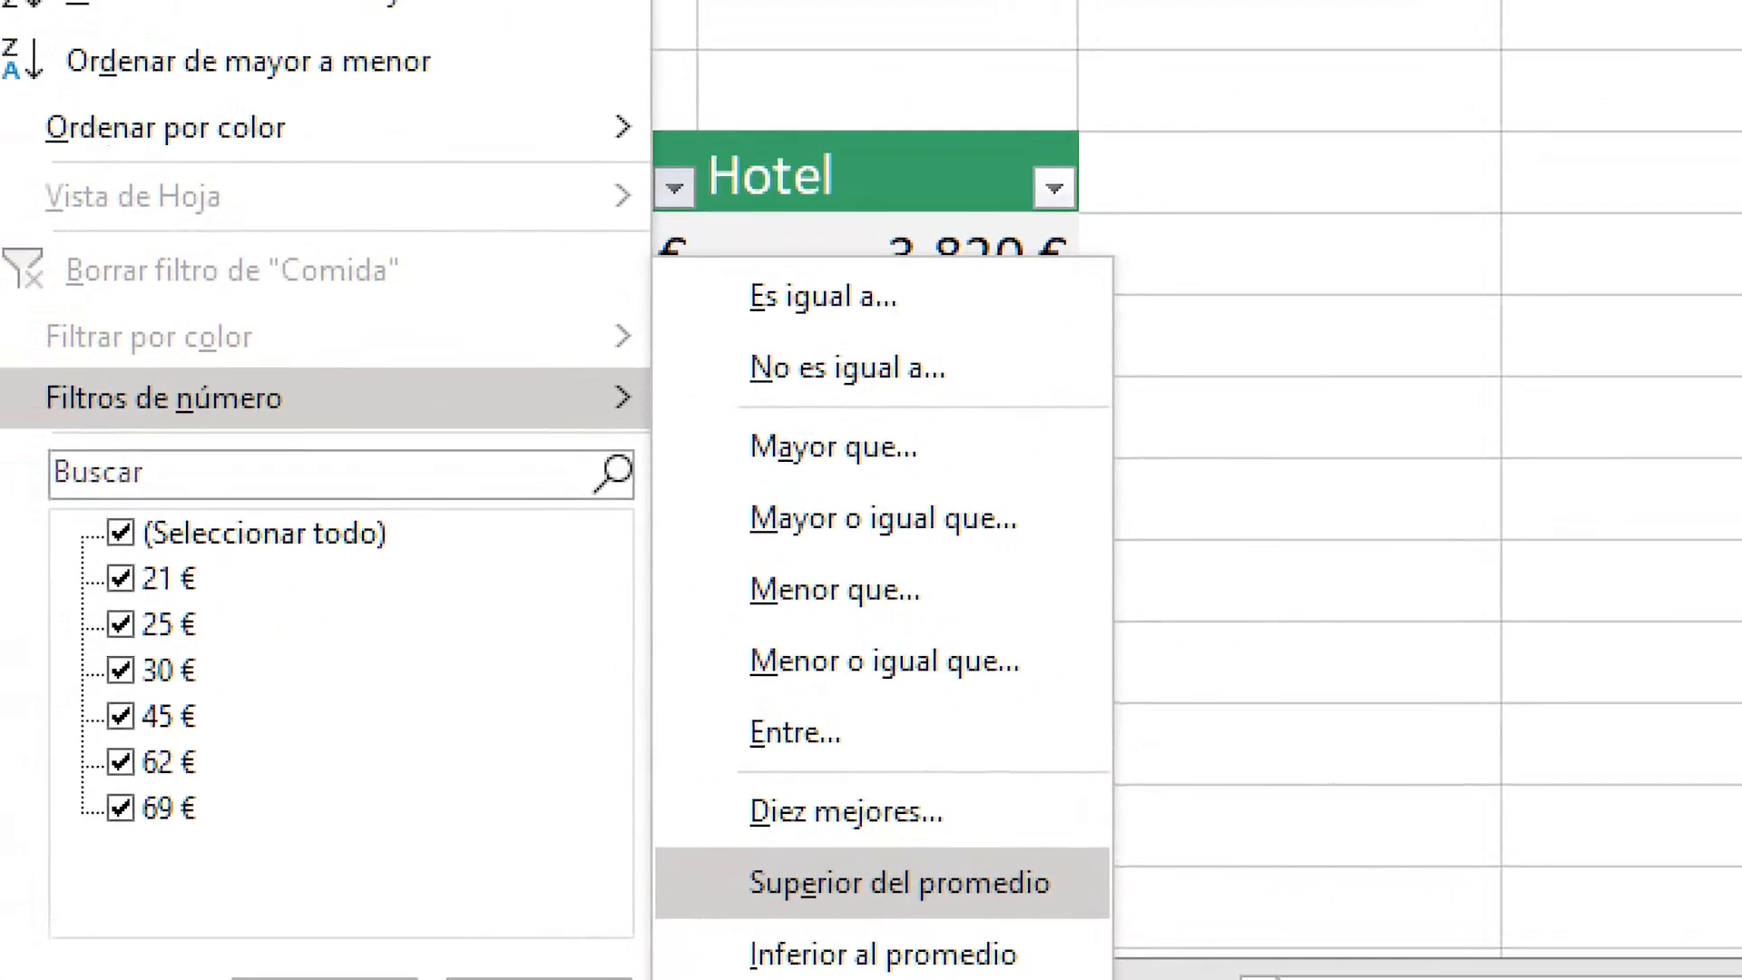
pyautogui.click(917, 847)
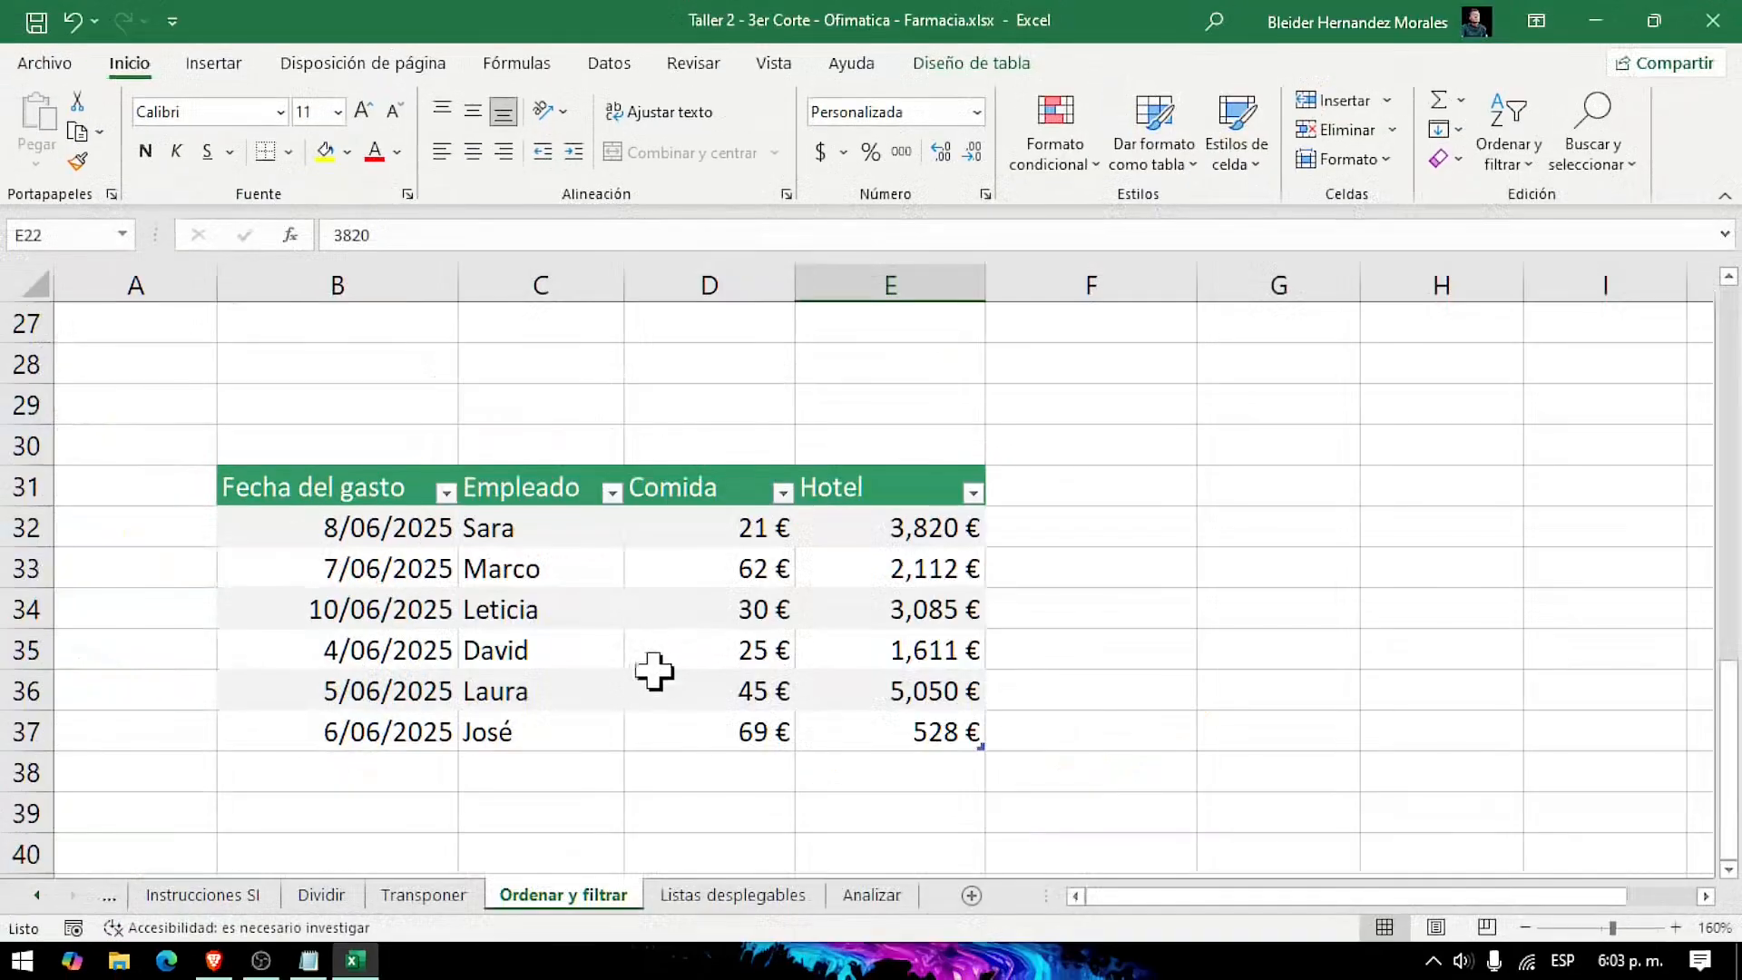
pyautogui.click(782, 492)
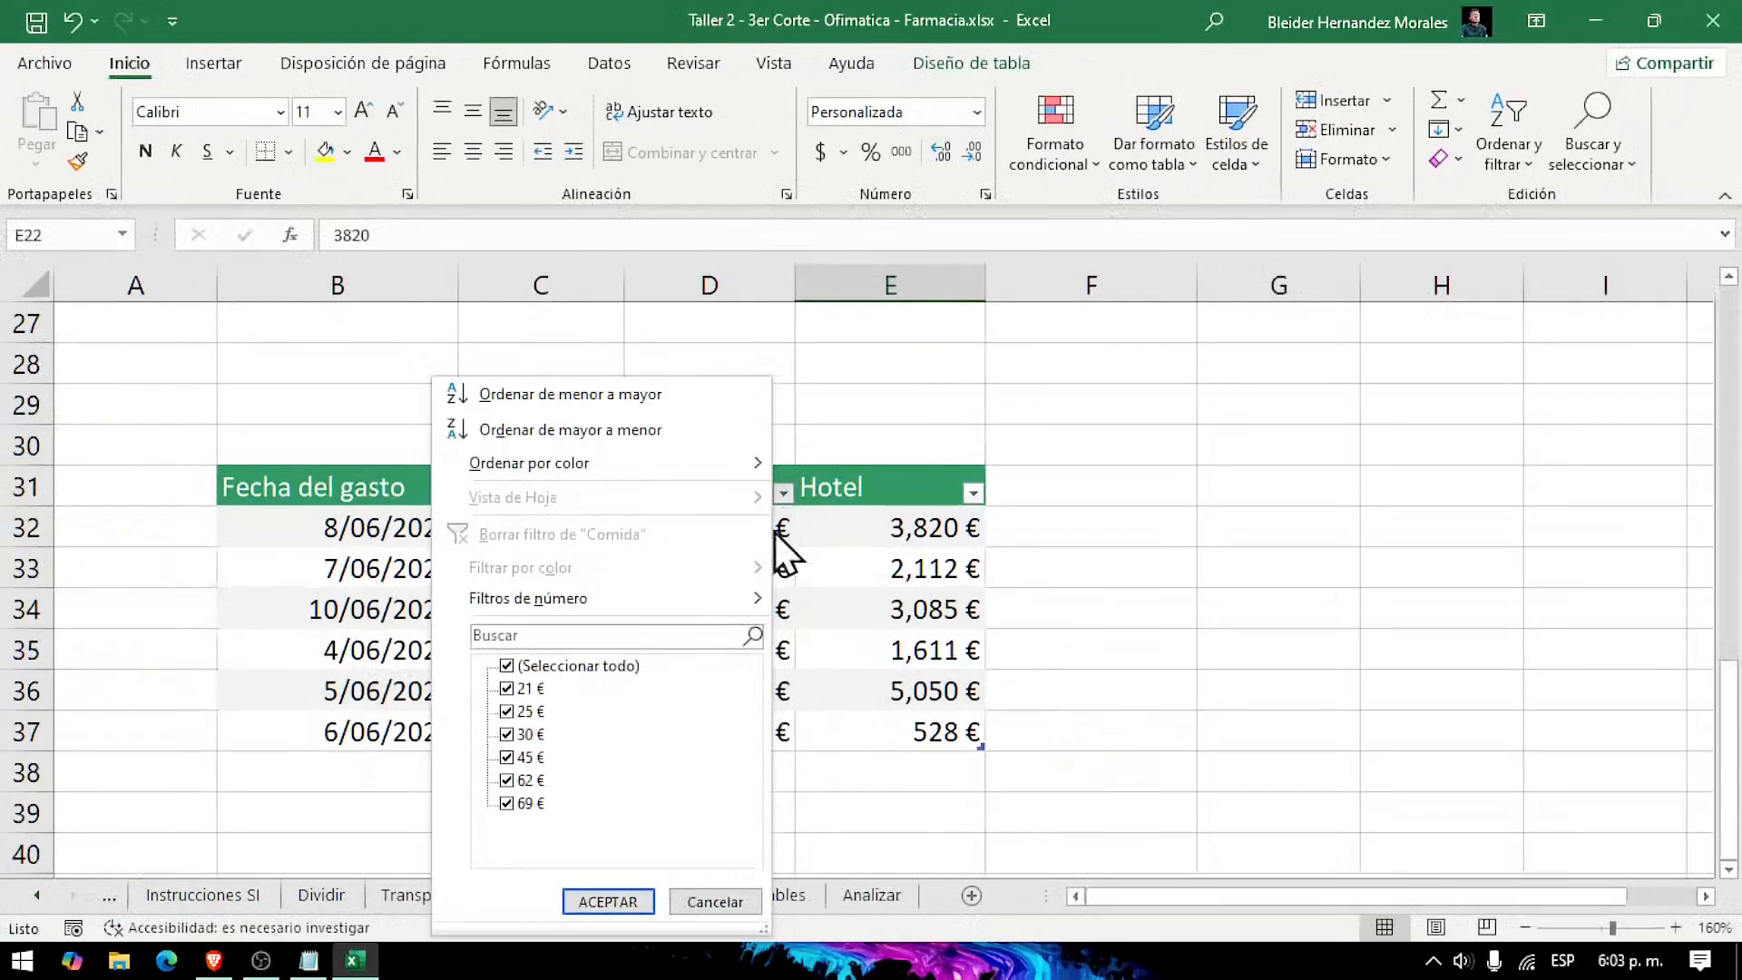
pyautogui.moveTo(748, 608)
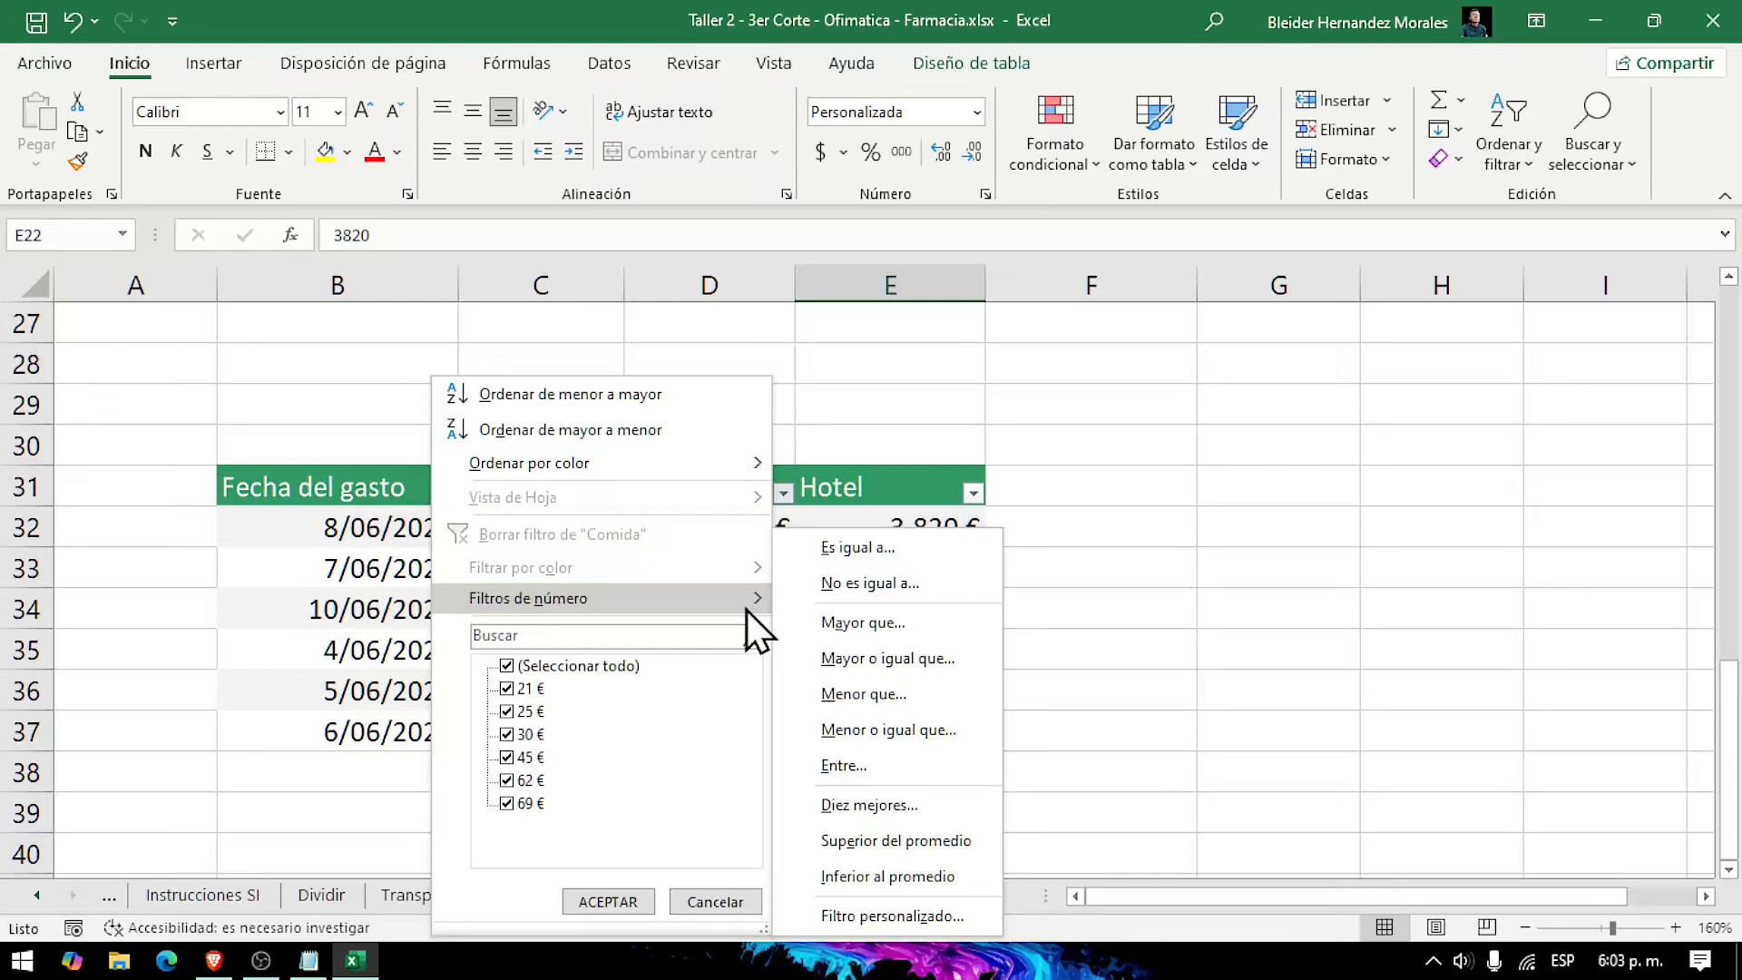
pyautogui.click(888, 851)
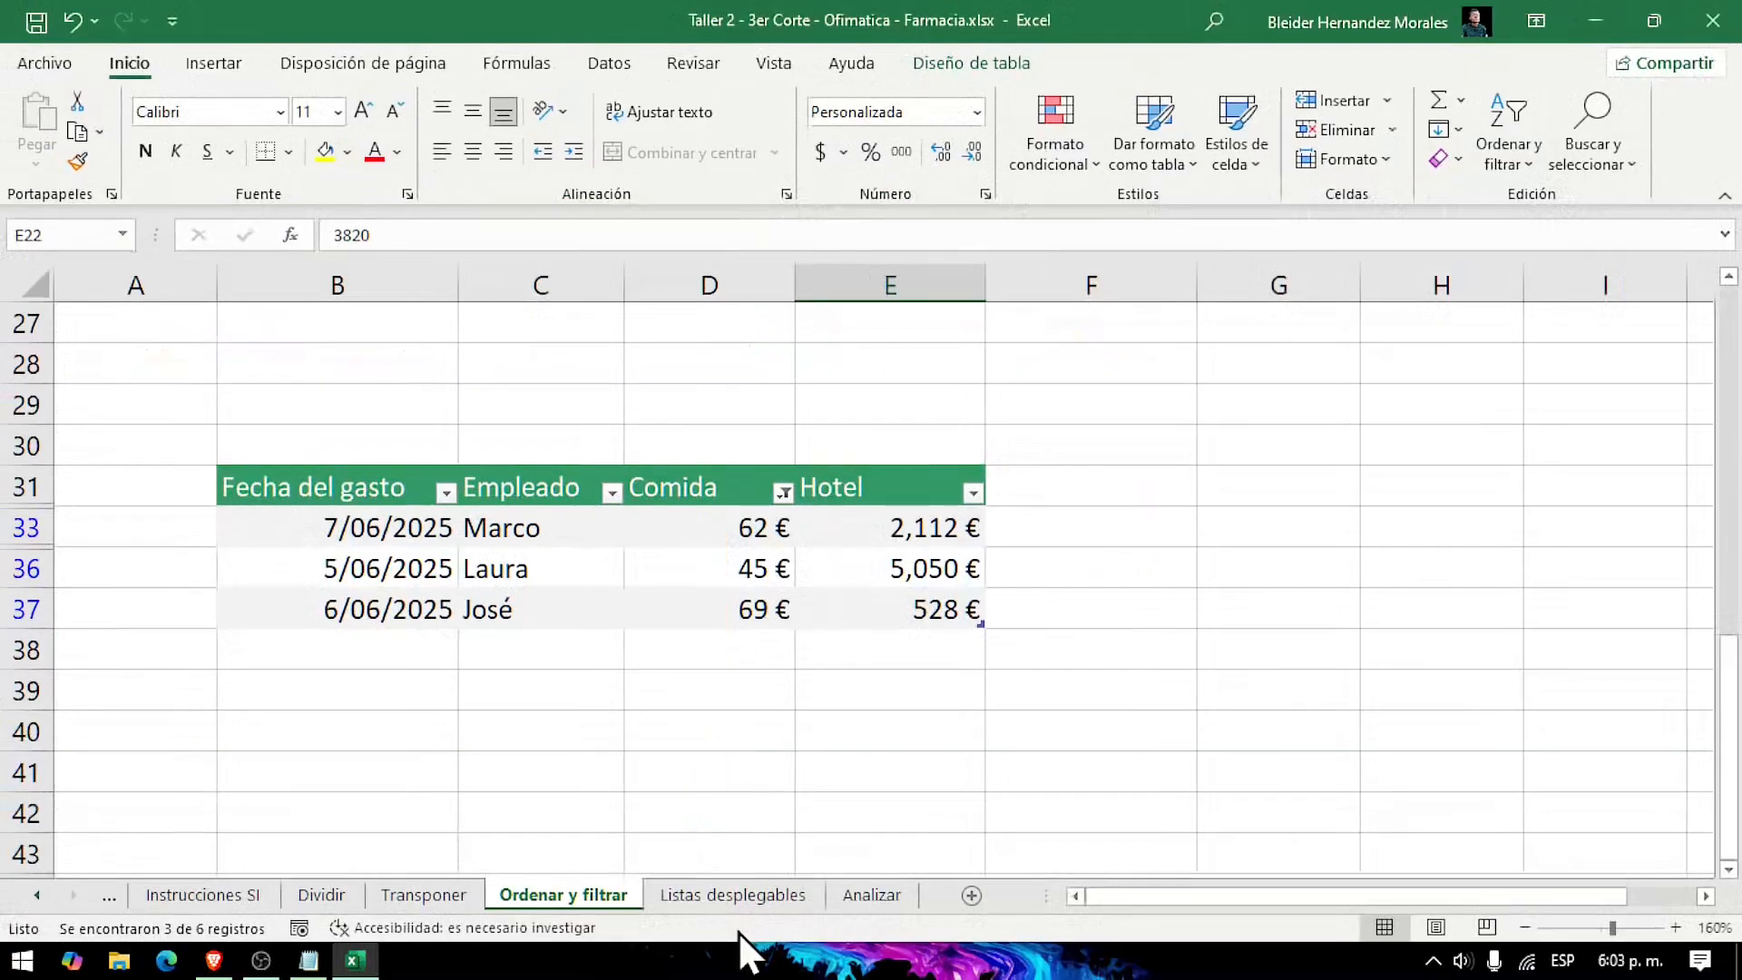
# Step: Open the Listas desplegables sheet and review its Comida and Departamento tables
pyautogui.click(738, 898)
pyautogui.click(639, 676)
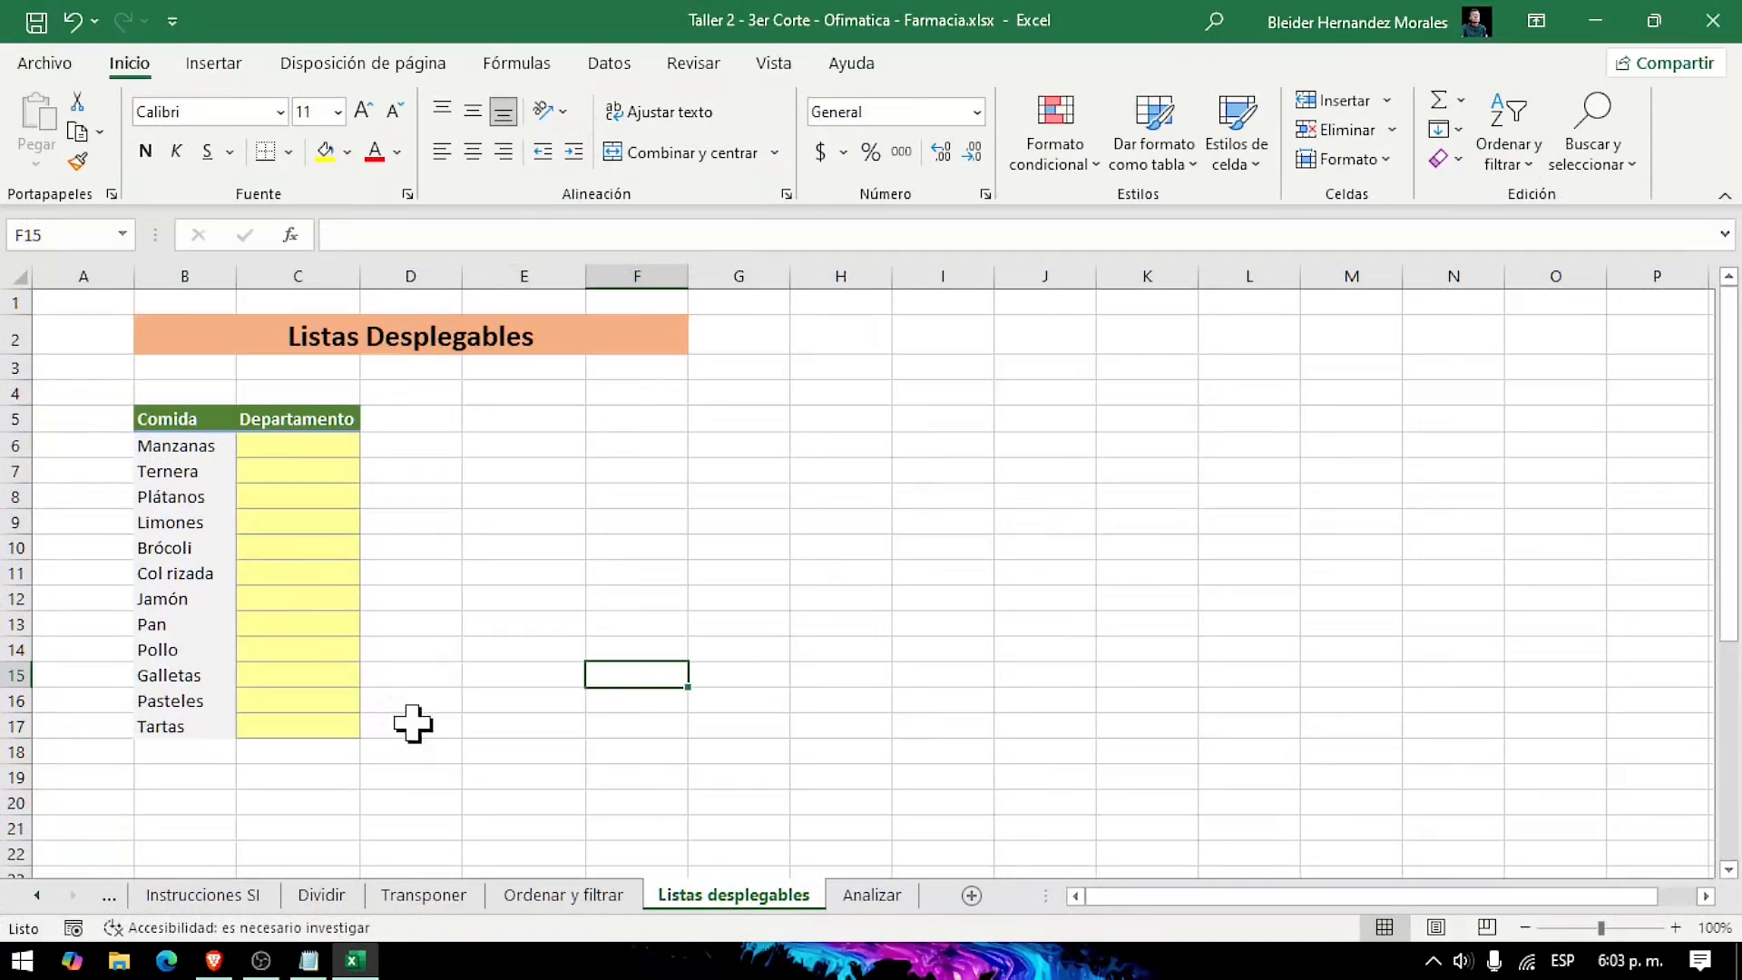
pyautogui.scroll(-6, 413, 723)
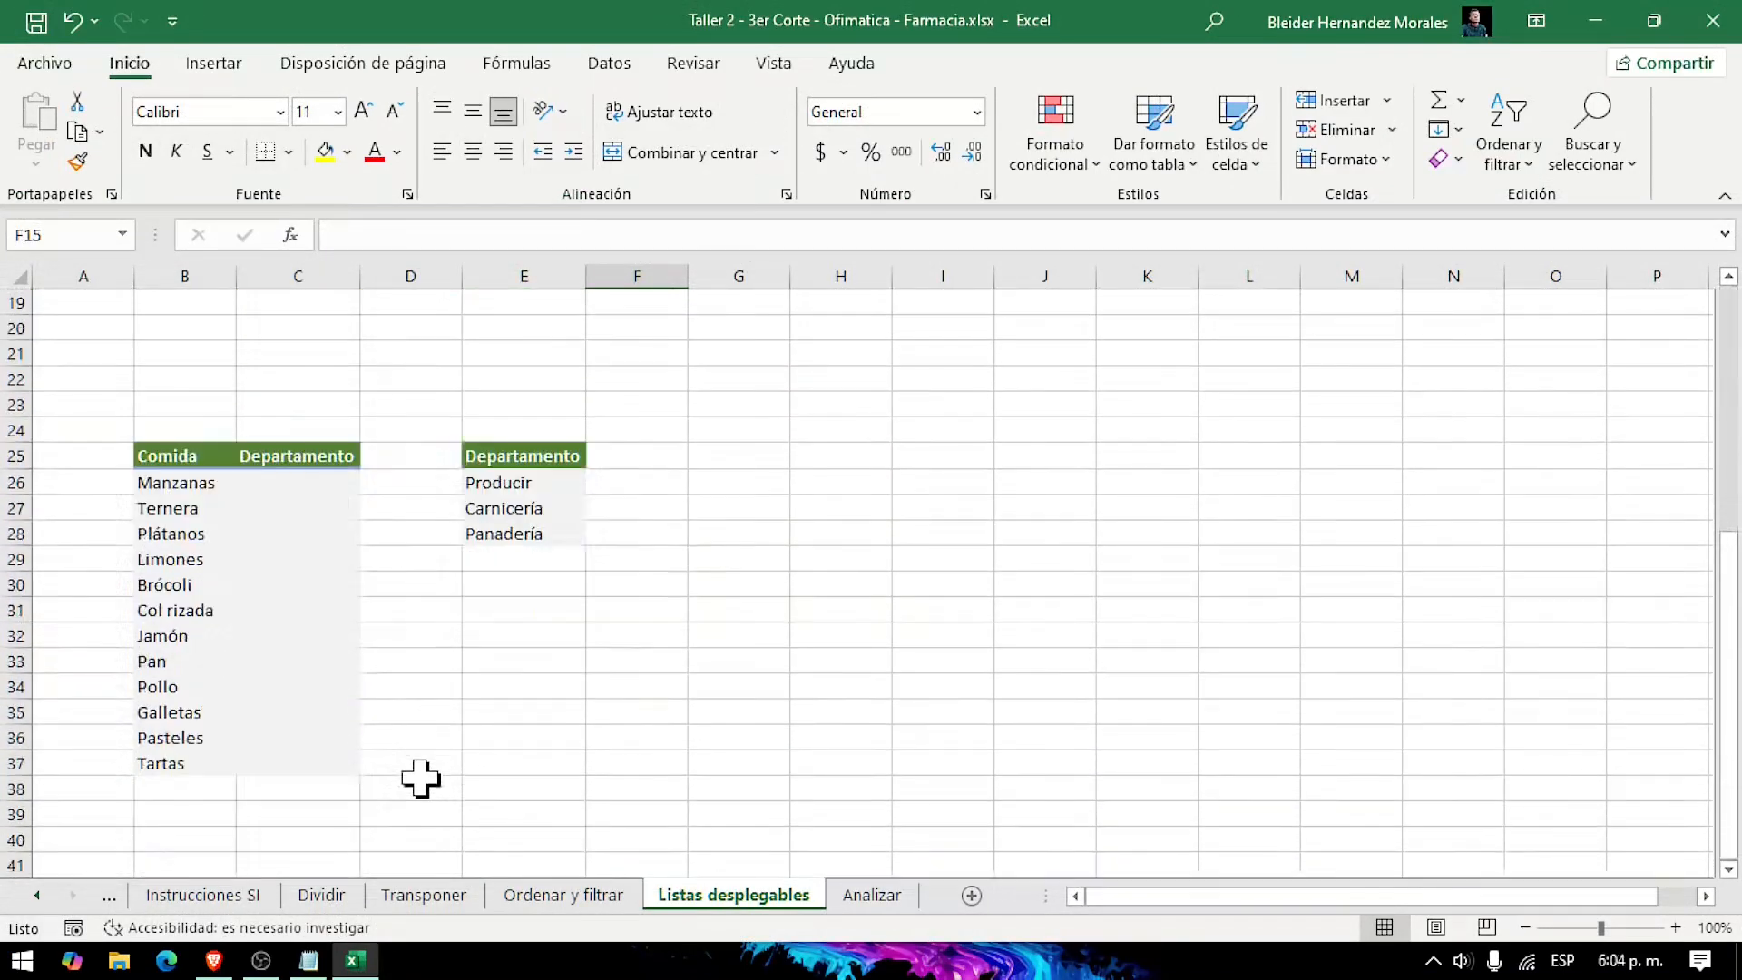
pyautogui.scroll(4, 420, 778)
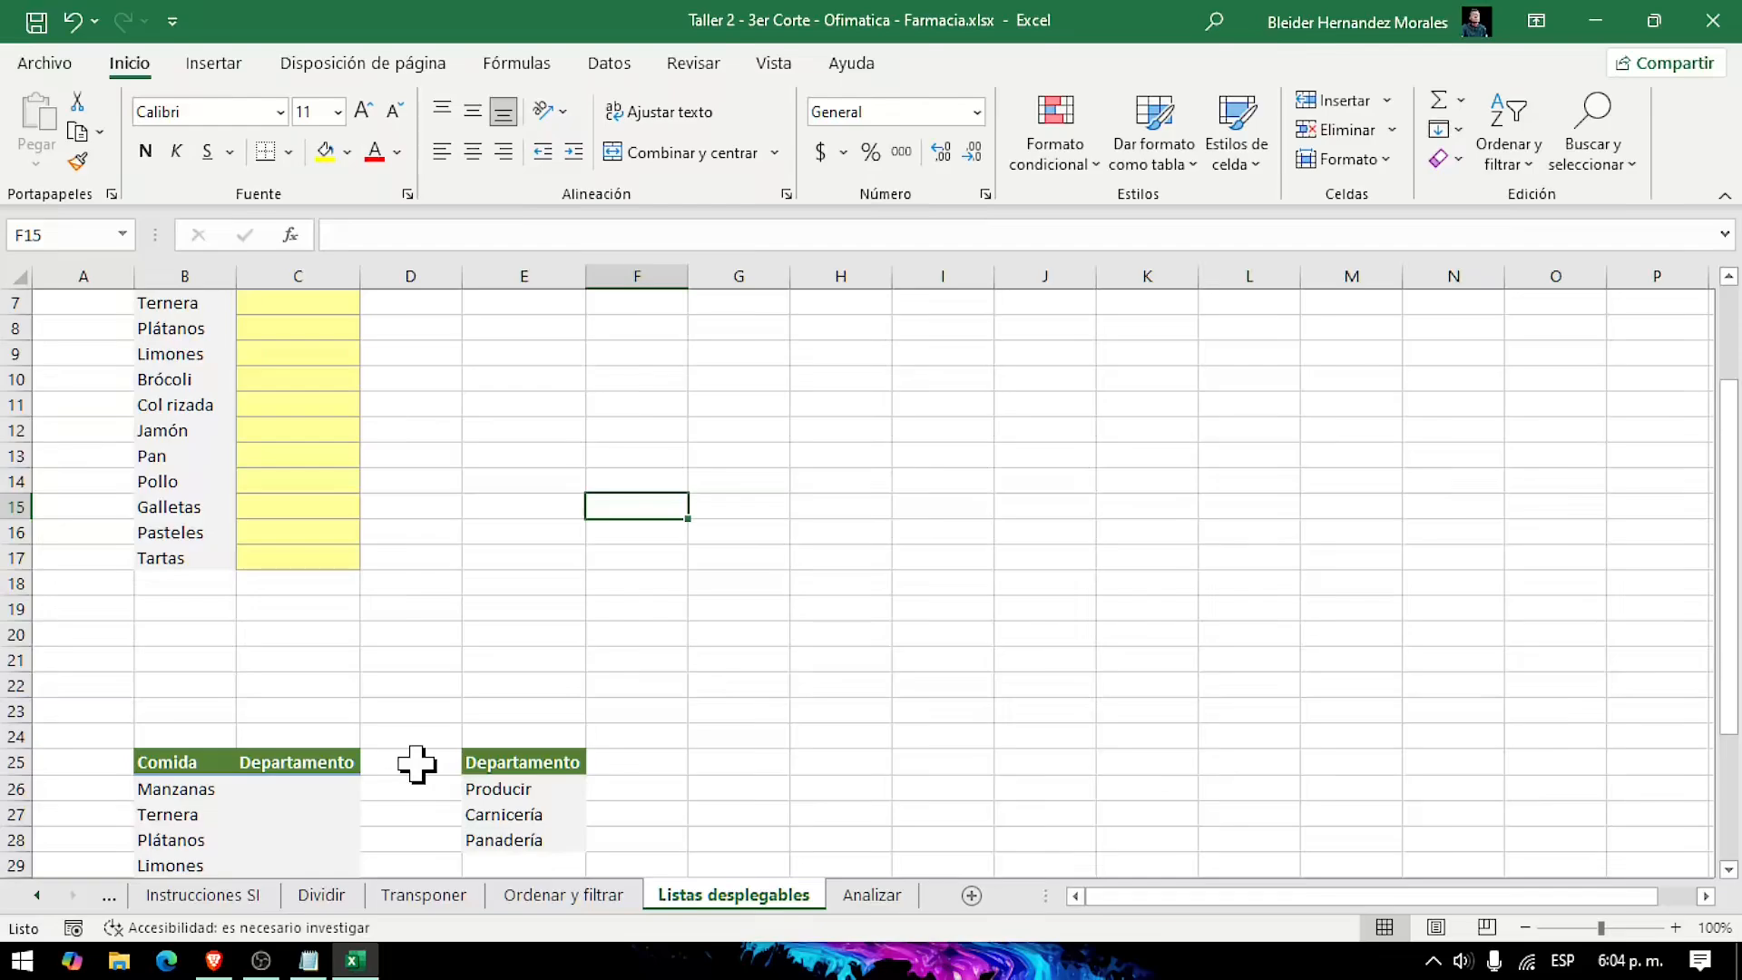
pyautogui.scroll(2, 525, 716)
pyautogui.scroll(3, 423, 717)
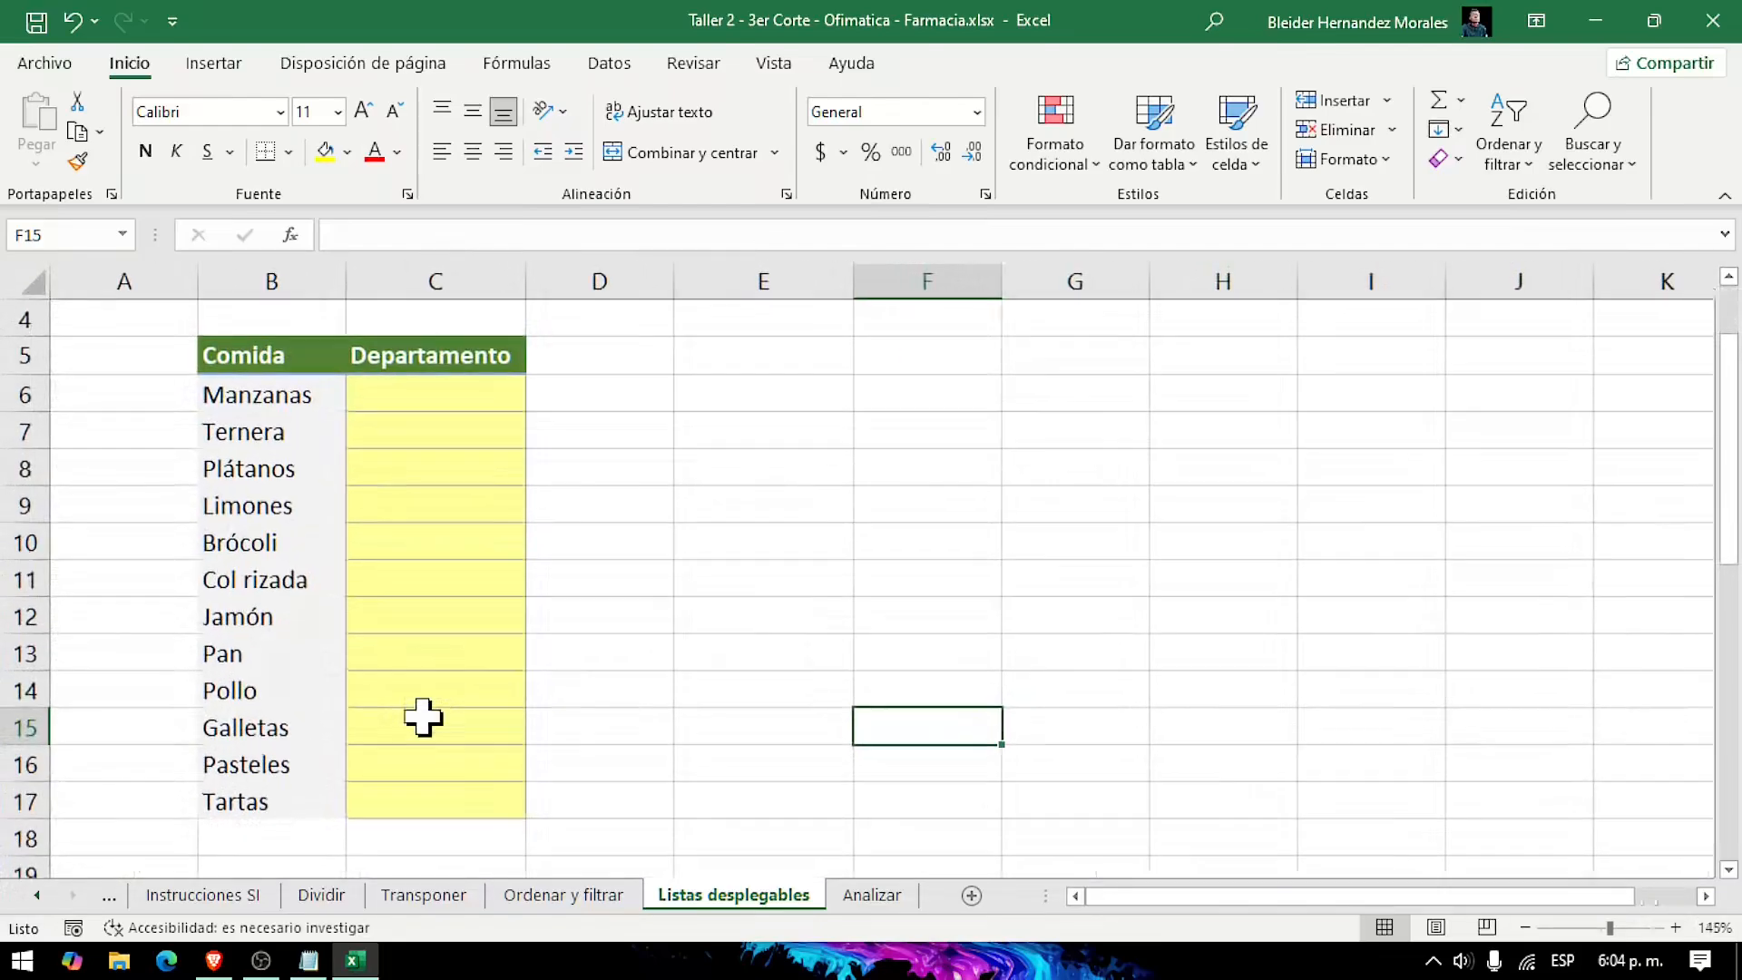
pyautogui.scroll(1, 423, 716)
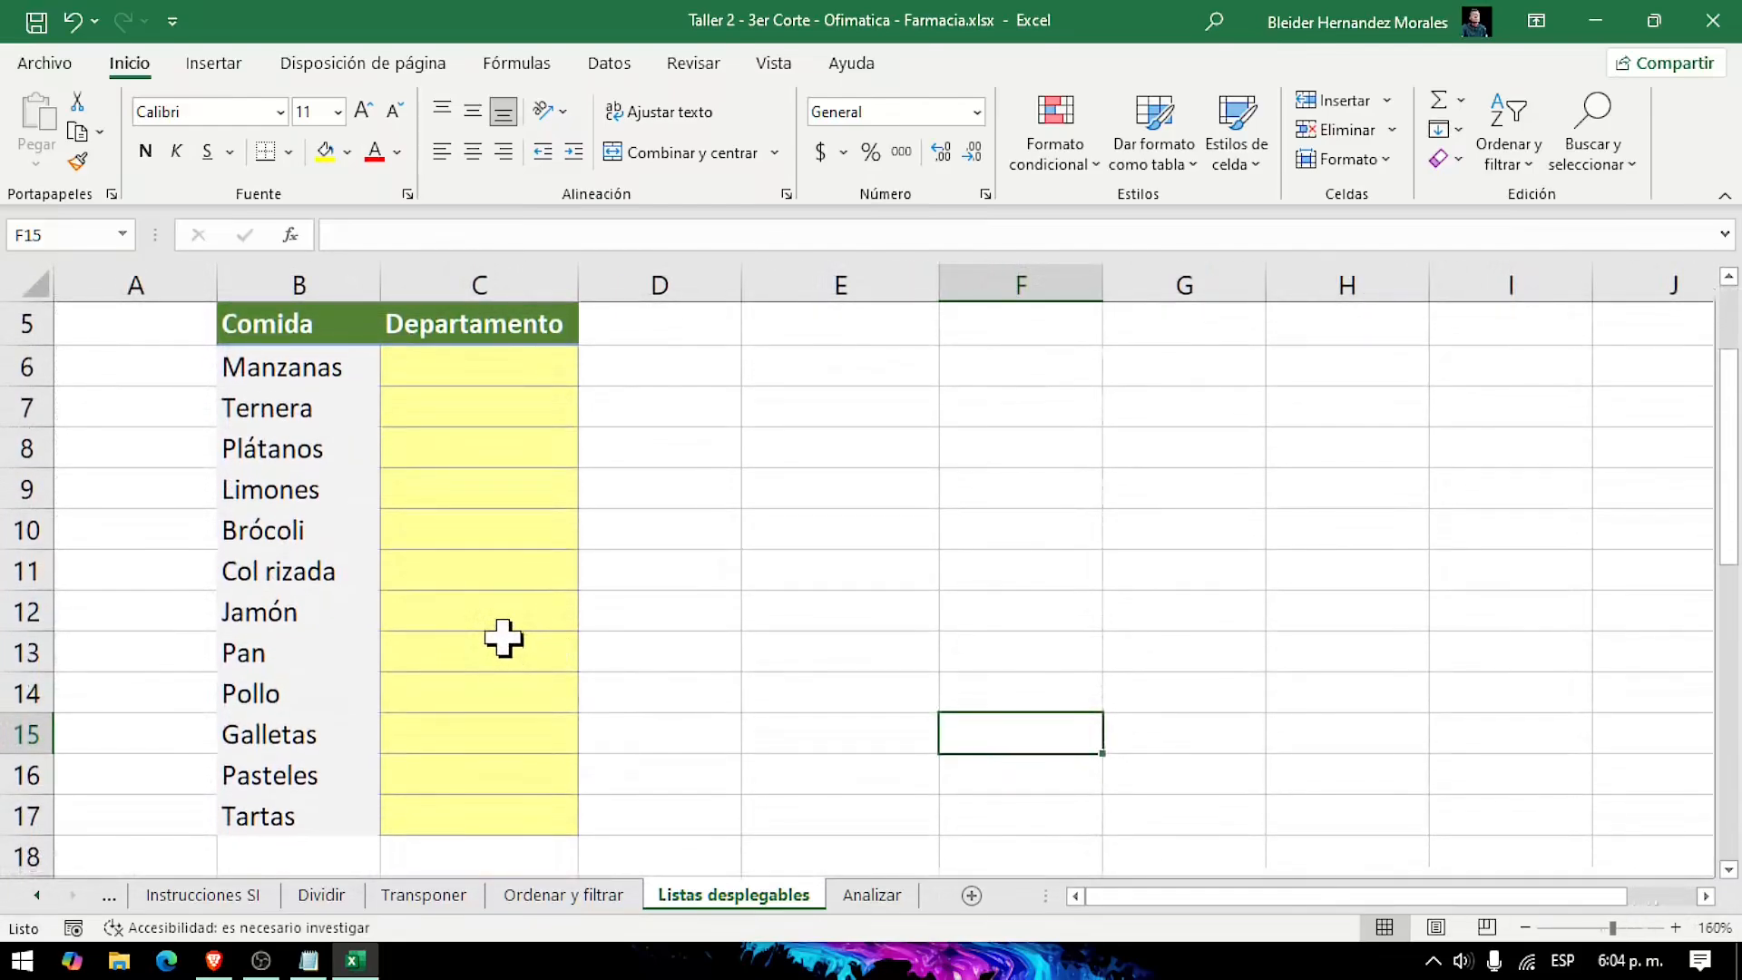
pyautogui.click(520, 374)
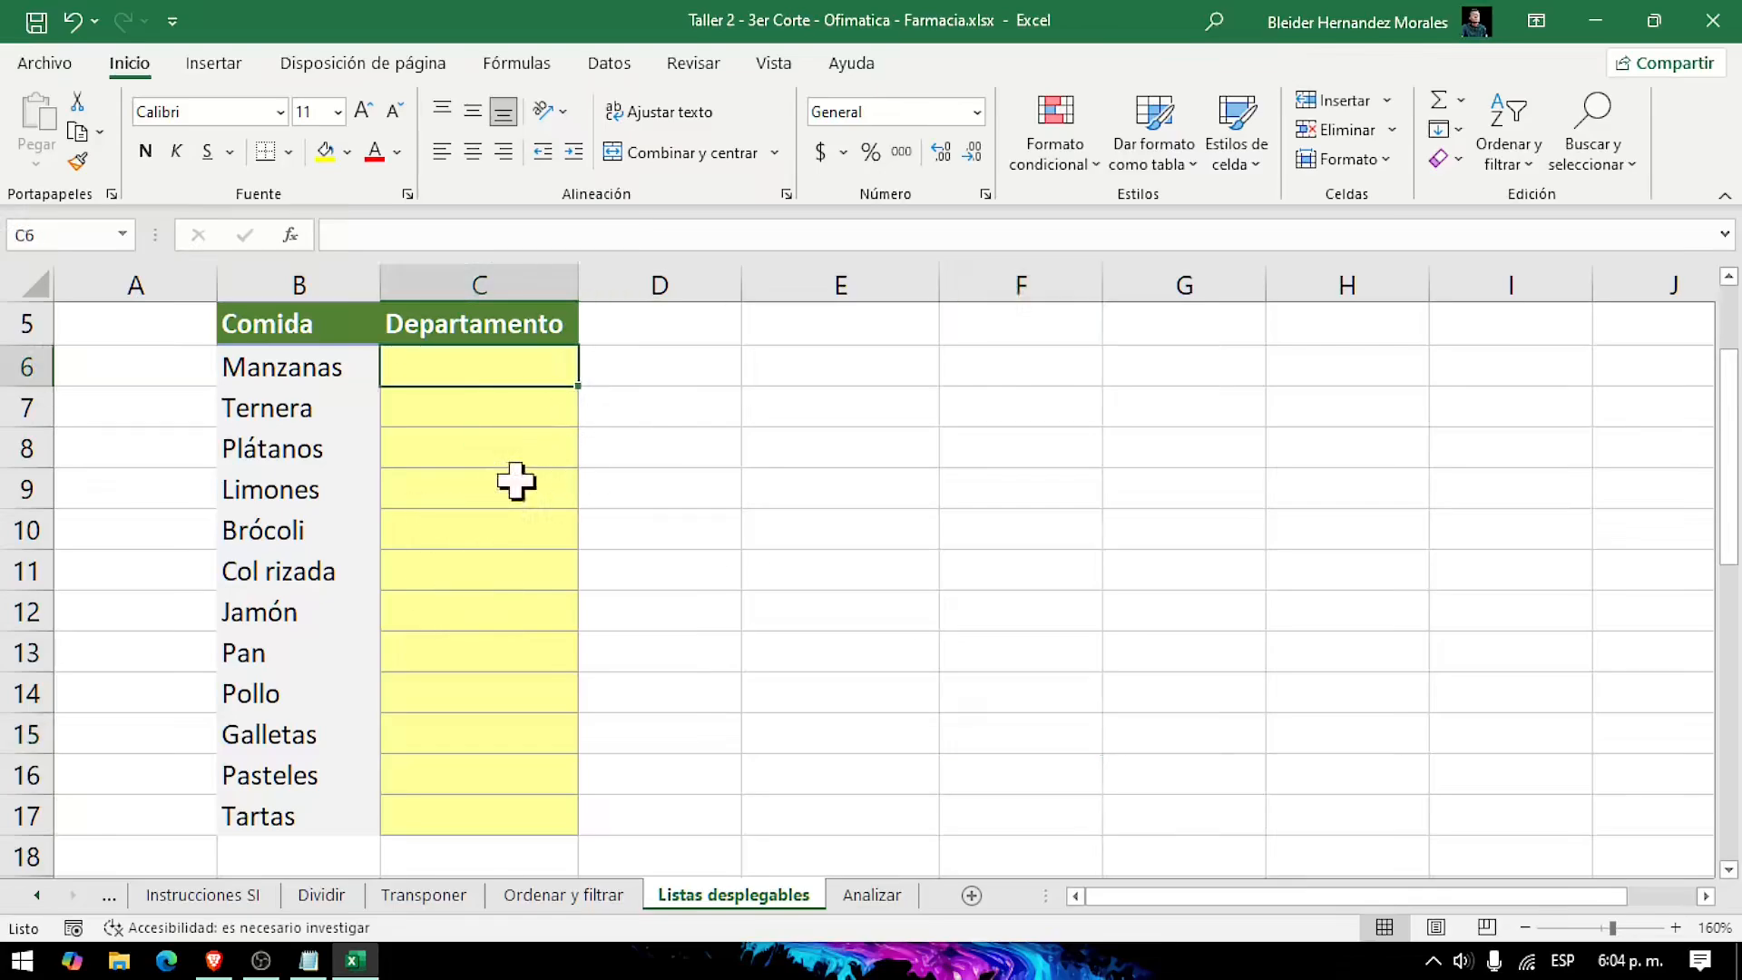
pyautogui.click(443, 439)
pyautogui.click(443, 370)
pyautogui.click(458, 447)
pyautogui.click(473, 572)
pyautogui.click(475, 613)
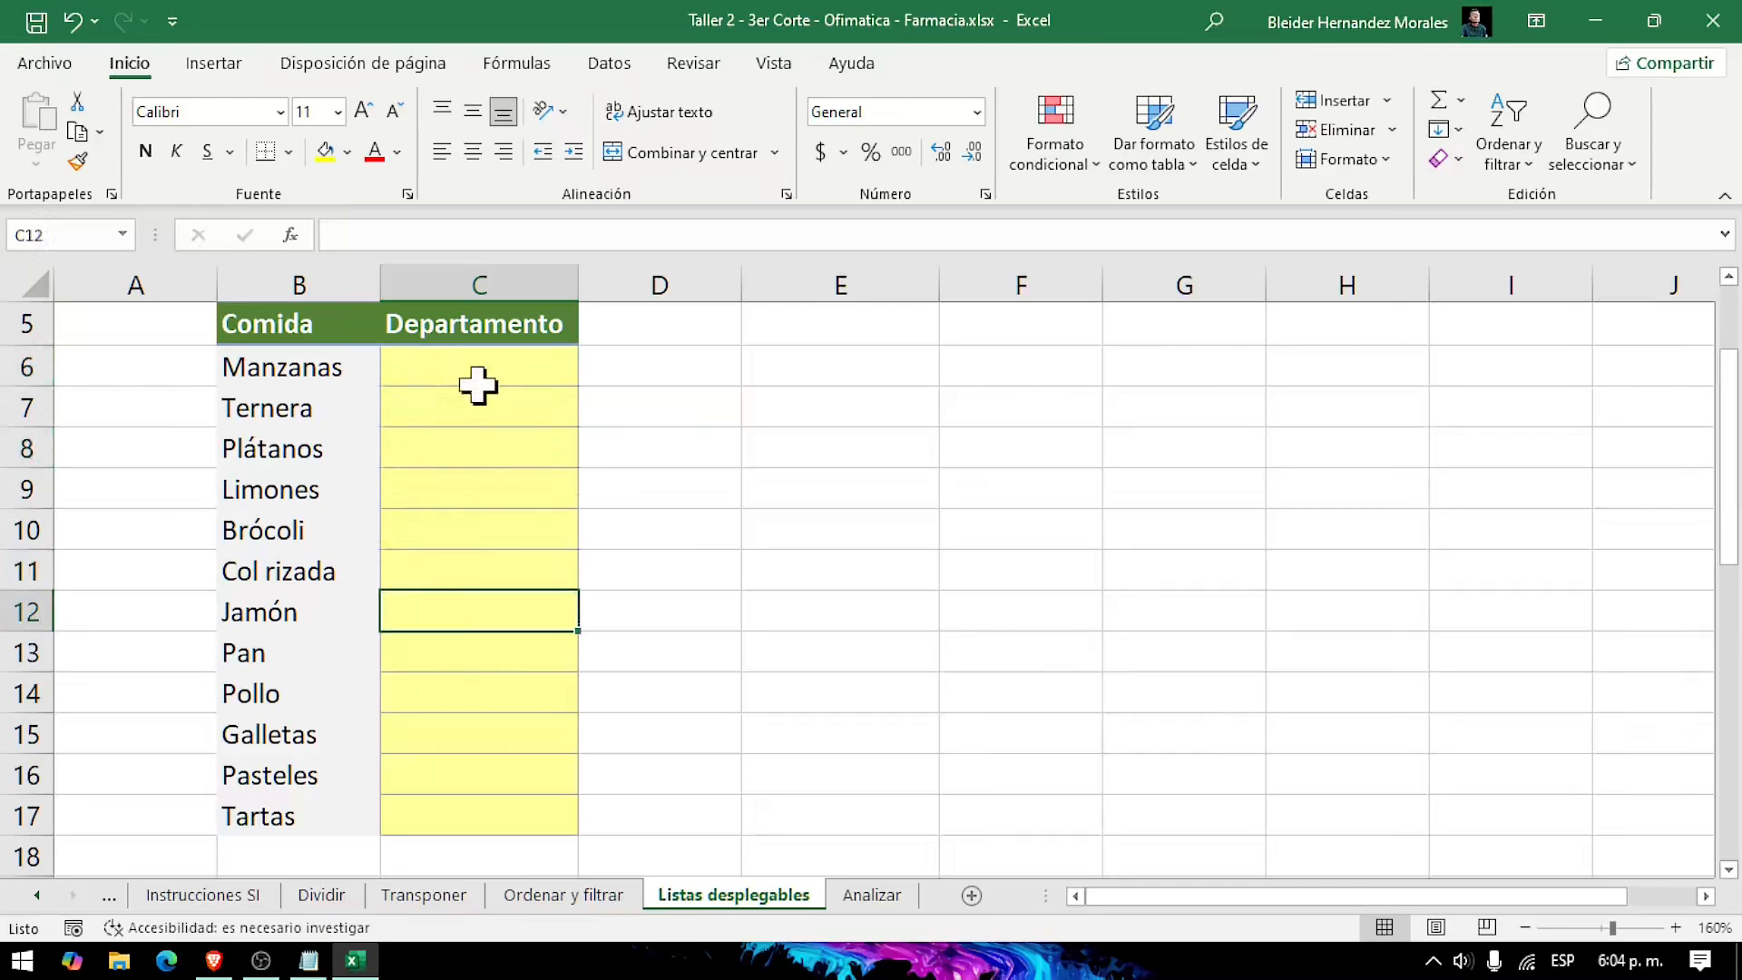
# Step: Set the data validation of the yellow Departamento cells C6:C17 to allow a Lista
pyautogui.click(475, 372)
pyautogui.scroll(-2, 783, 668)
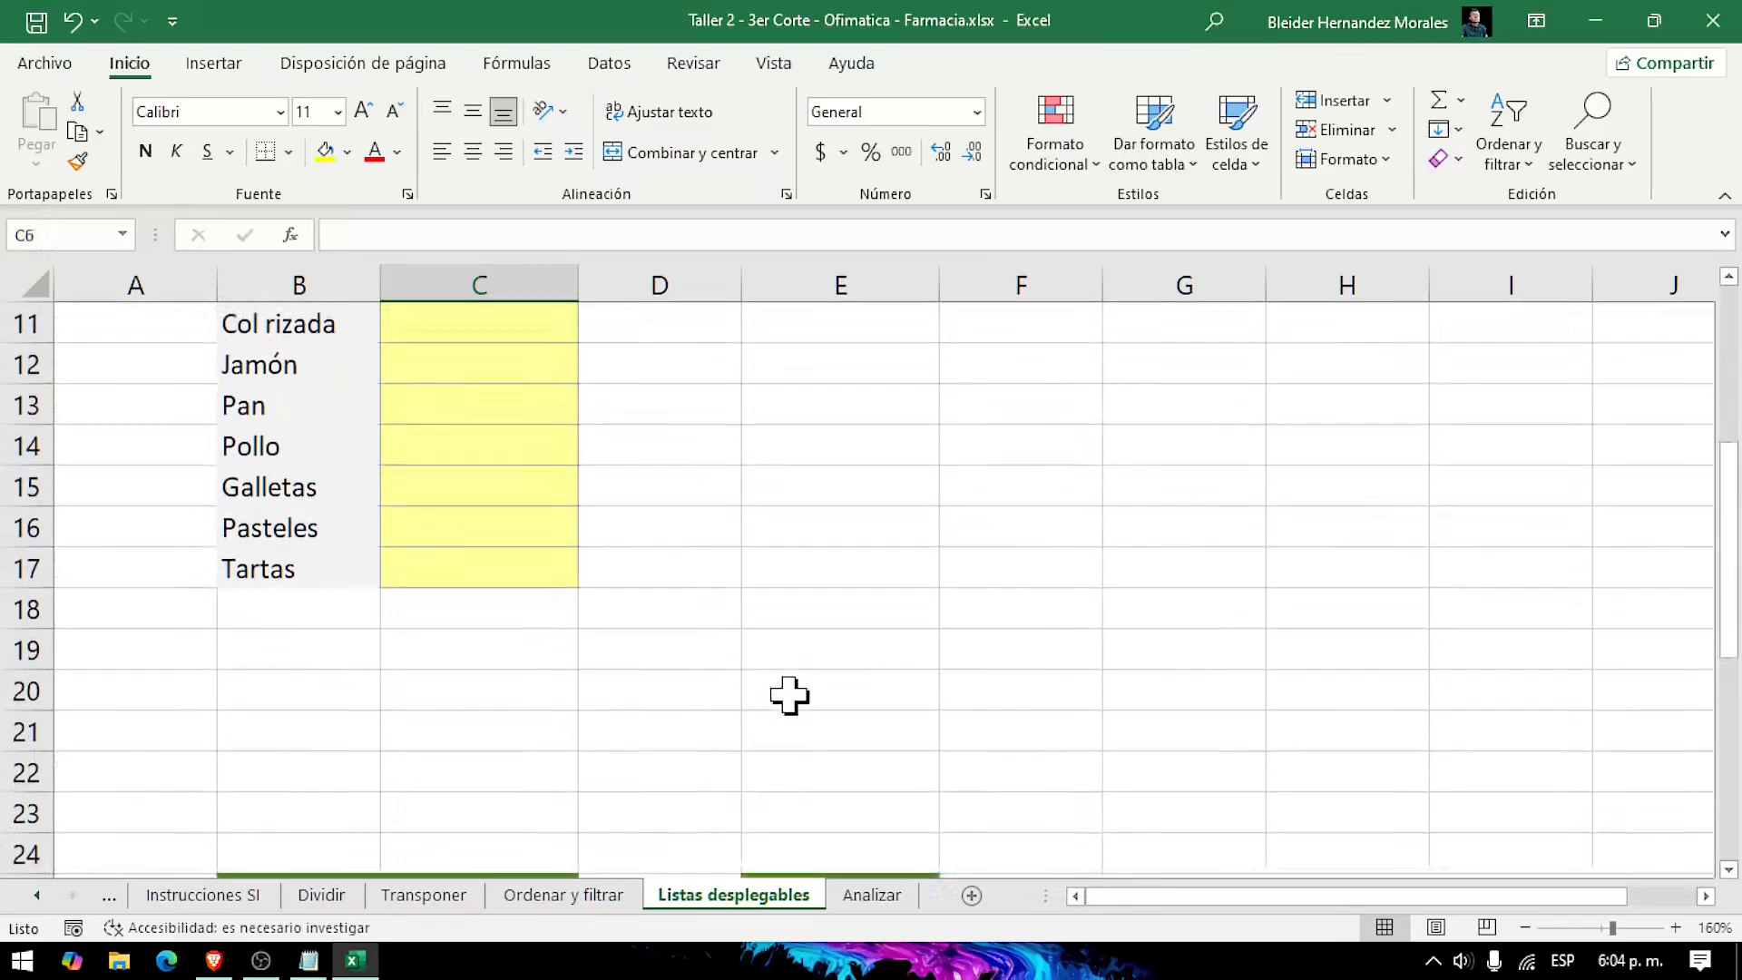
pyautogui.scroll(2, 786, 676)
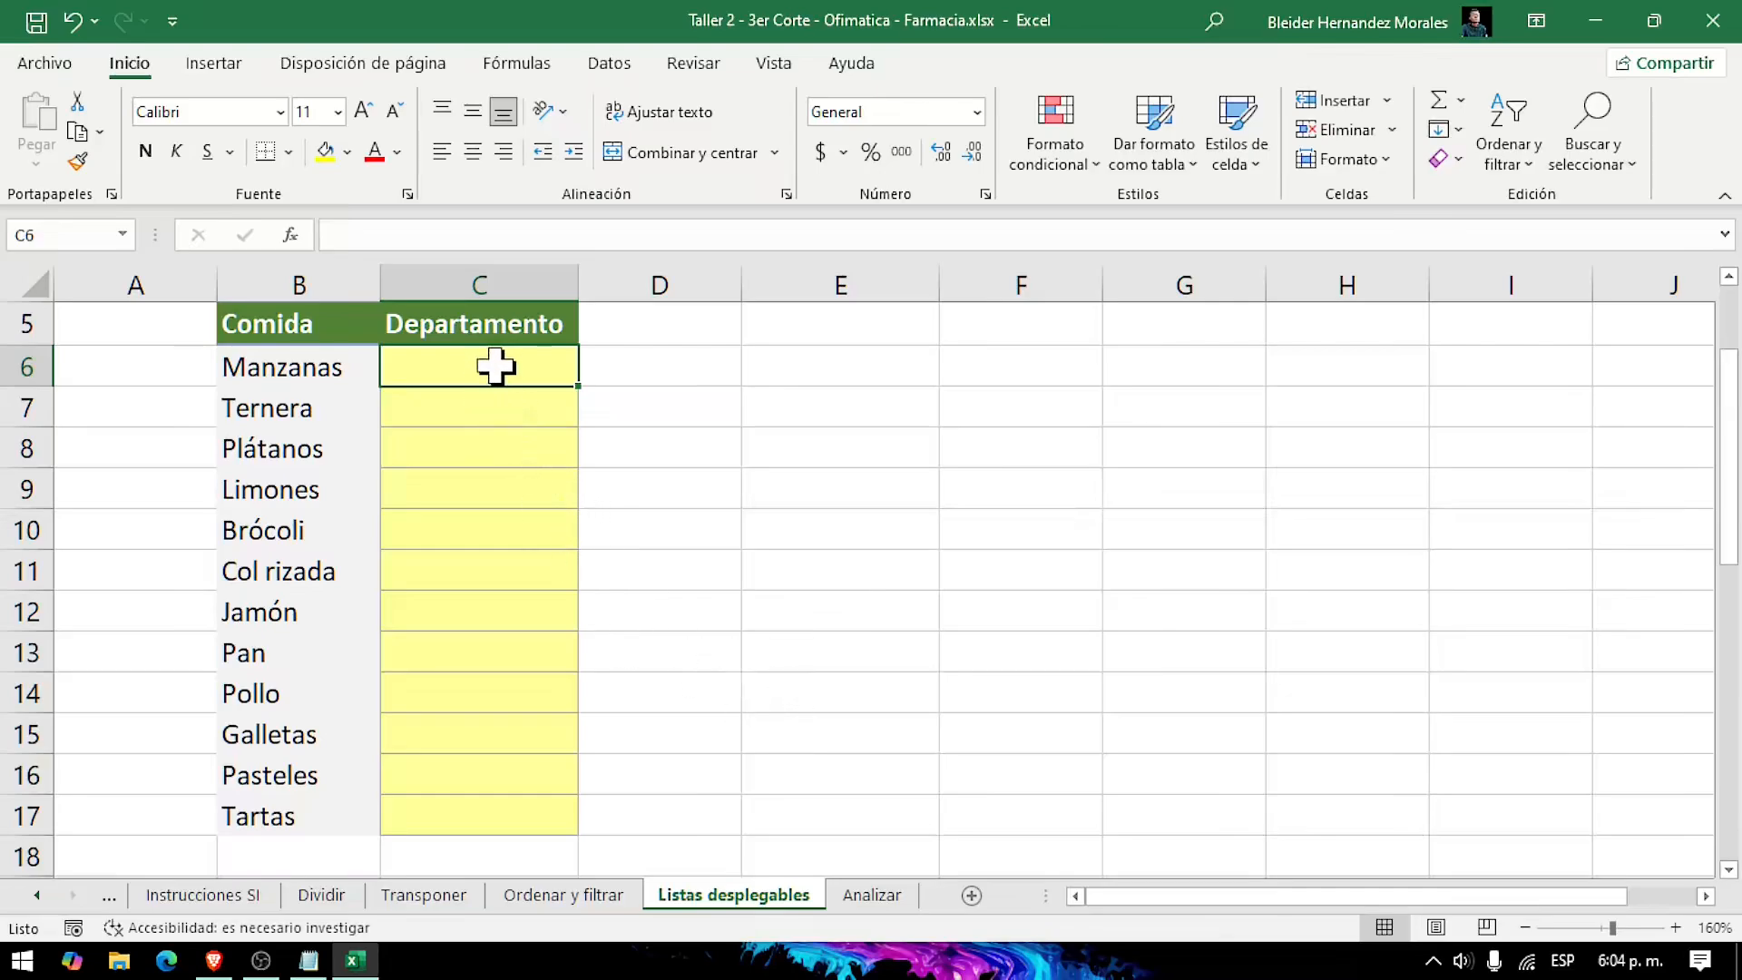
pyautogui.moveTo(496, 366); pyautogui.dragTo(502, 816)
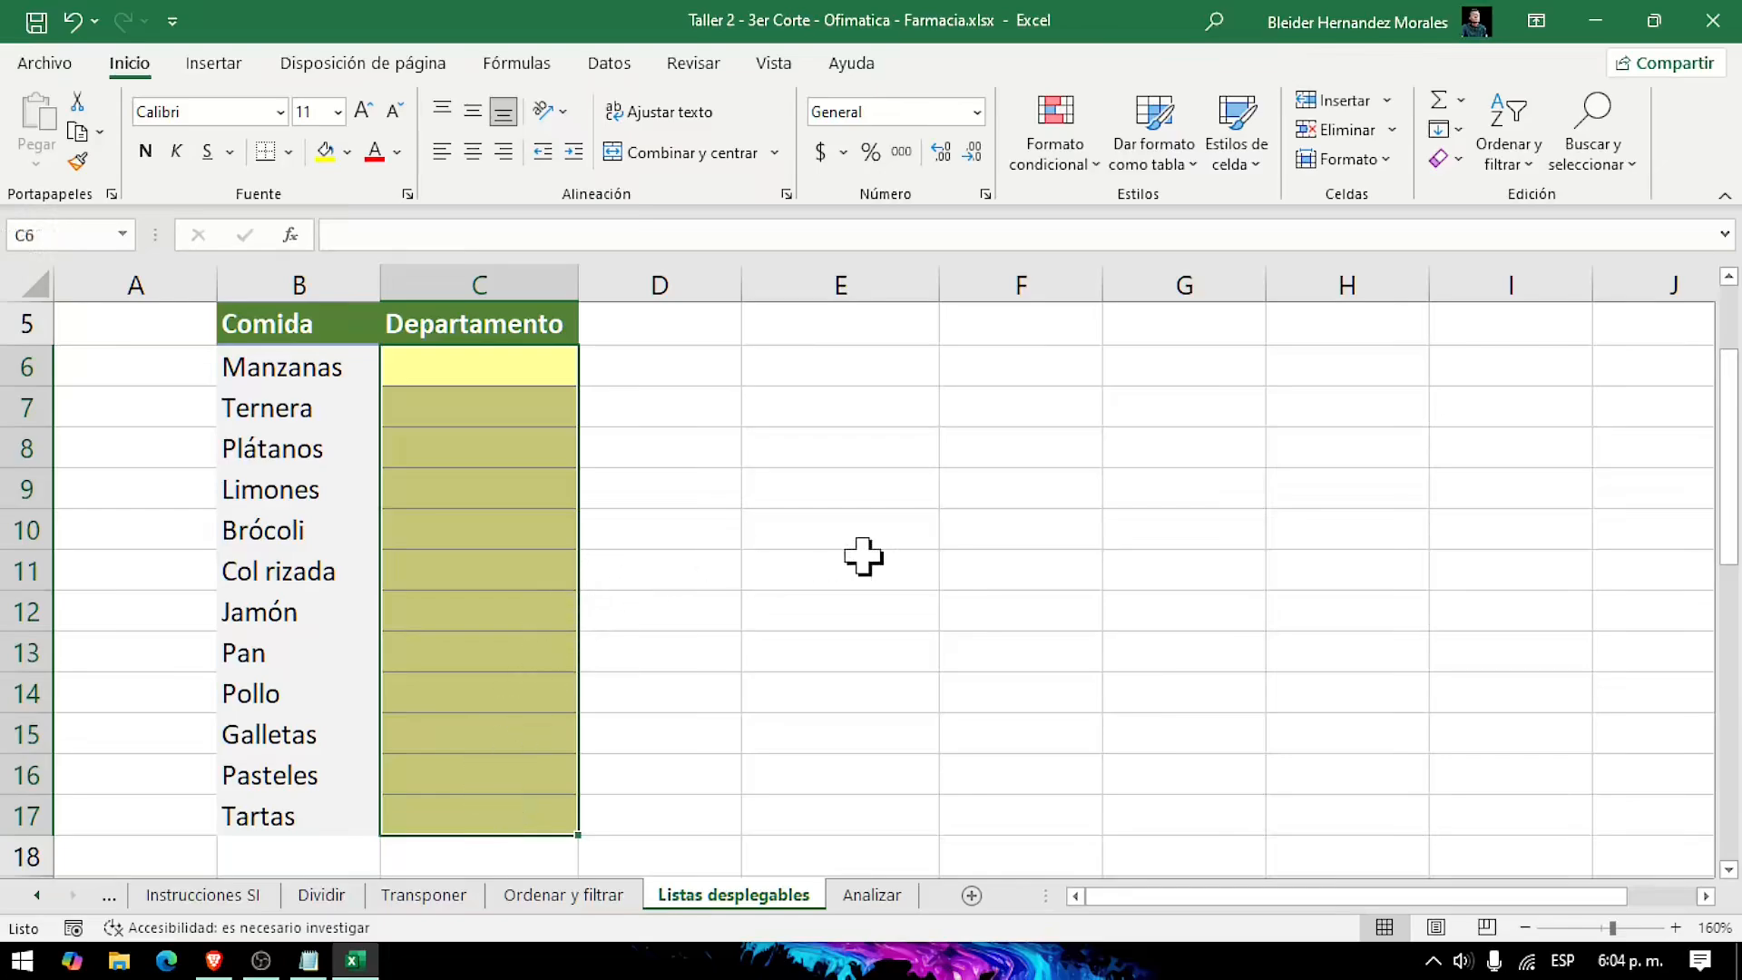
pyautogui.scroll(-1, 995, 651)
pyautogui.scroll(-4, 995, 651)
pyautogui.scroll(4, 995, 652)
pyautogui.scroll(-3, 995, 651)
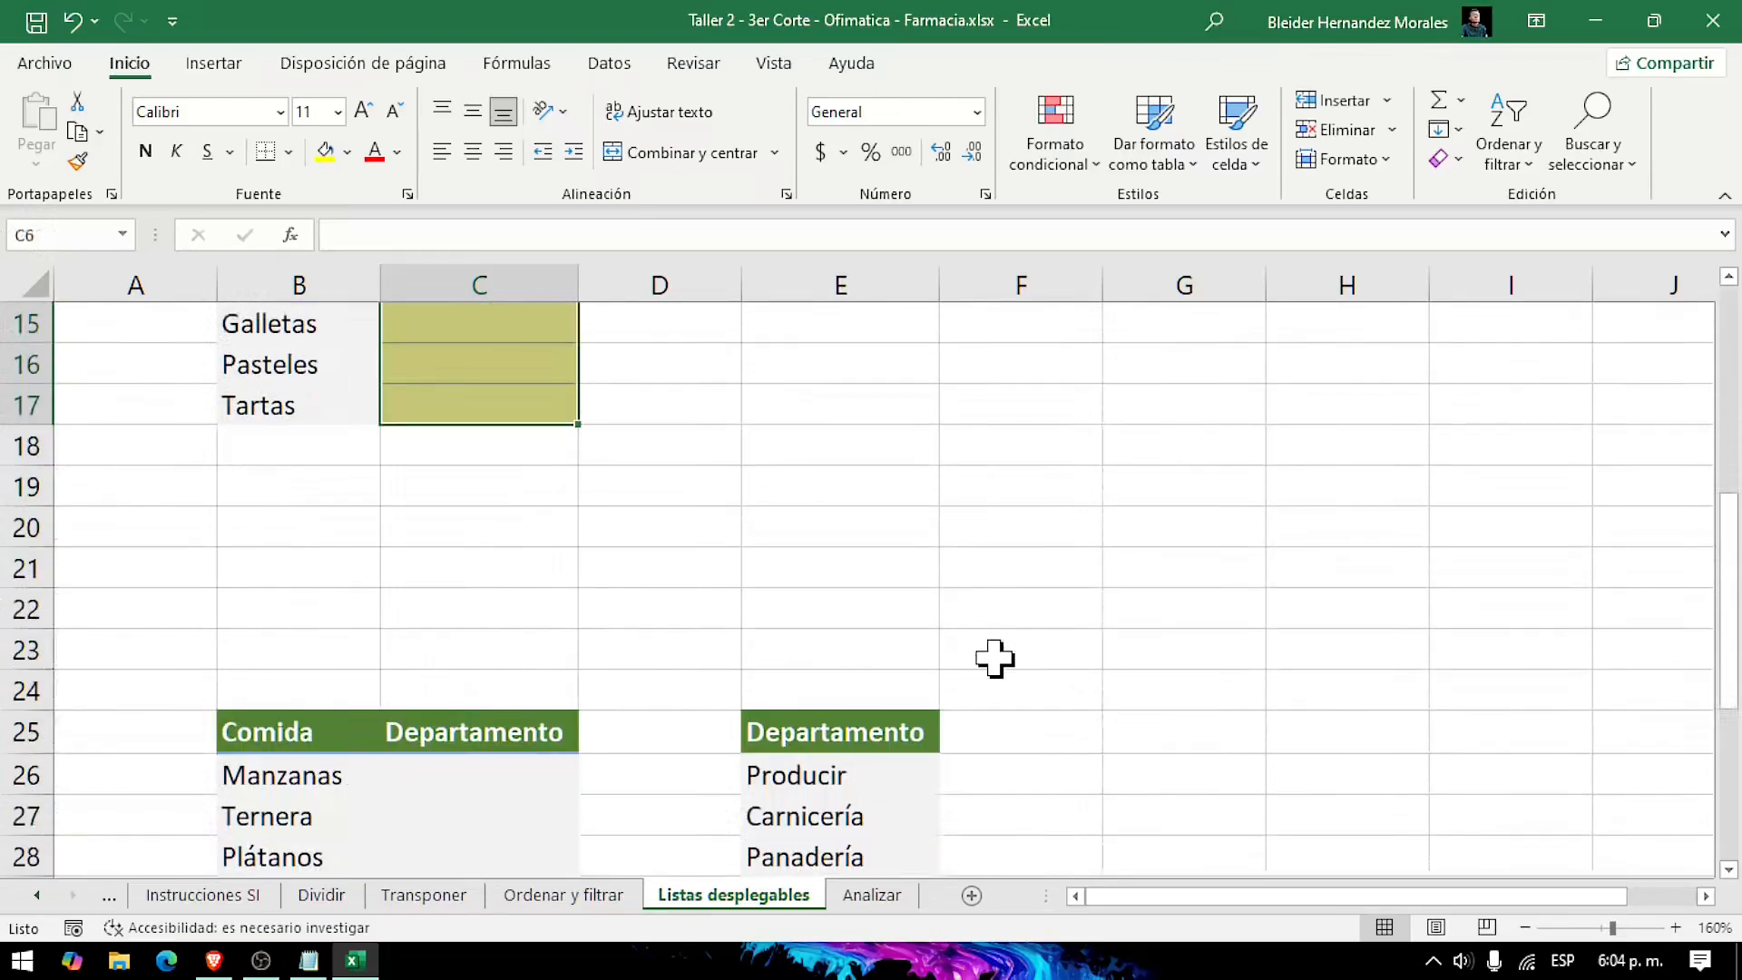
pyautogui.scroll(-2, 790, 753)
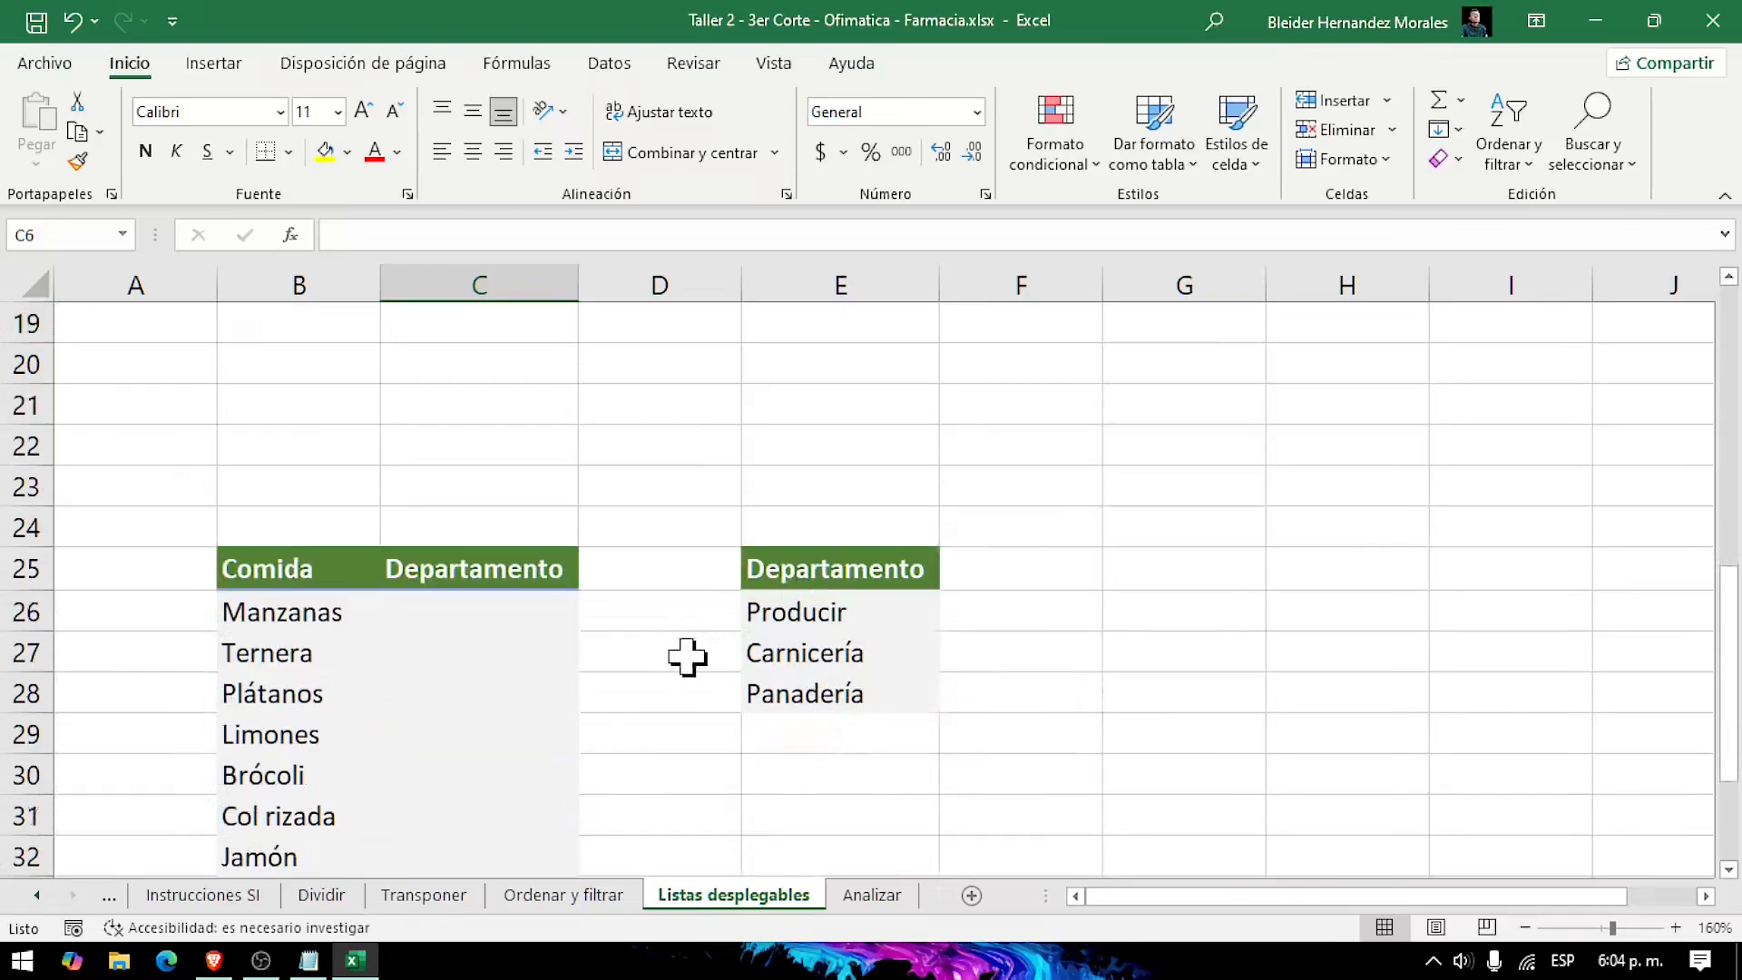
pyautogui.scroll(6, 687, 657)
pyautogui.scroll(-1, 687, 657)
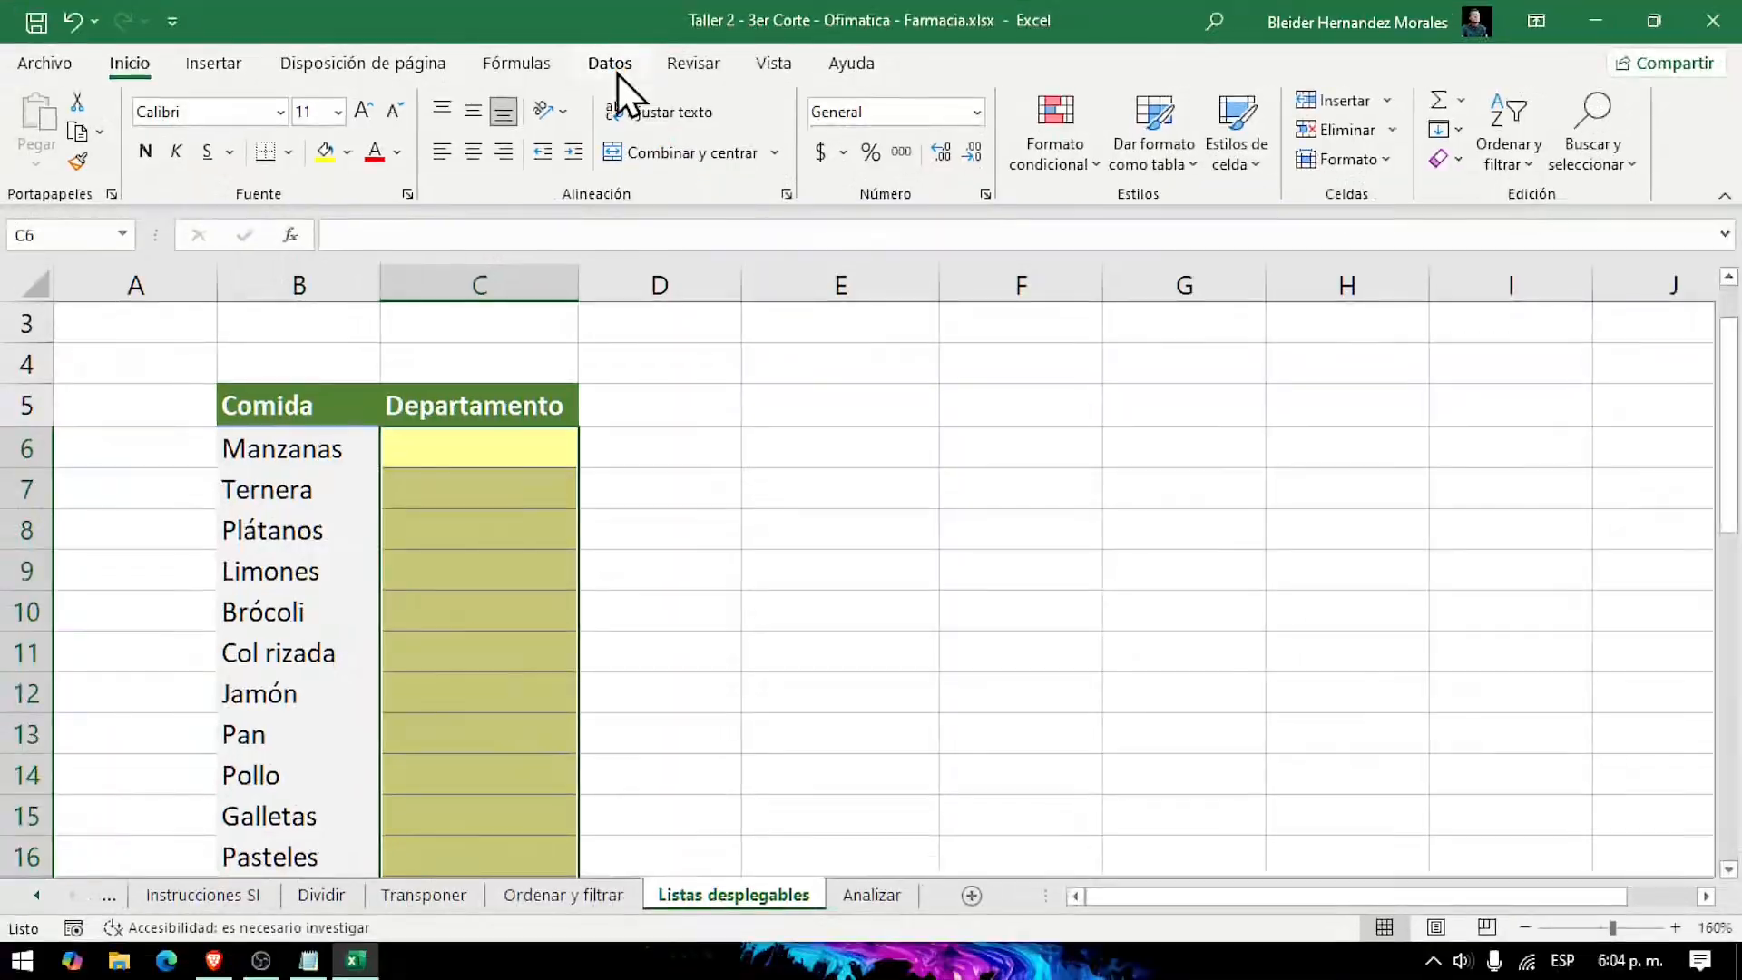
pyautogui.click(545, 143)
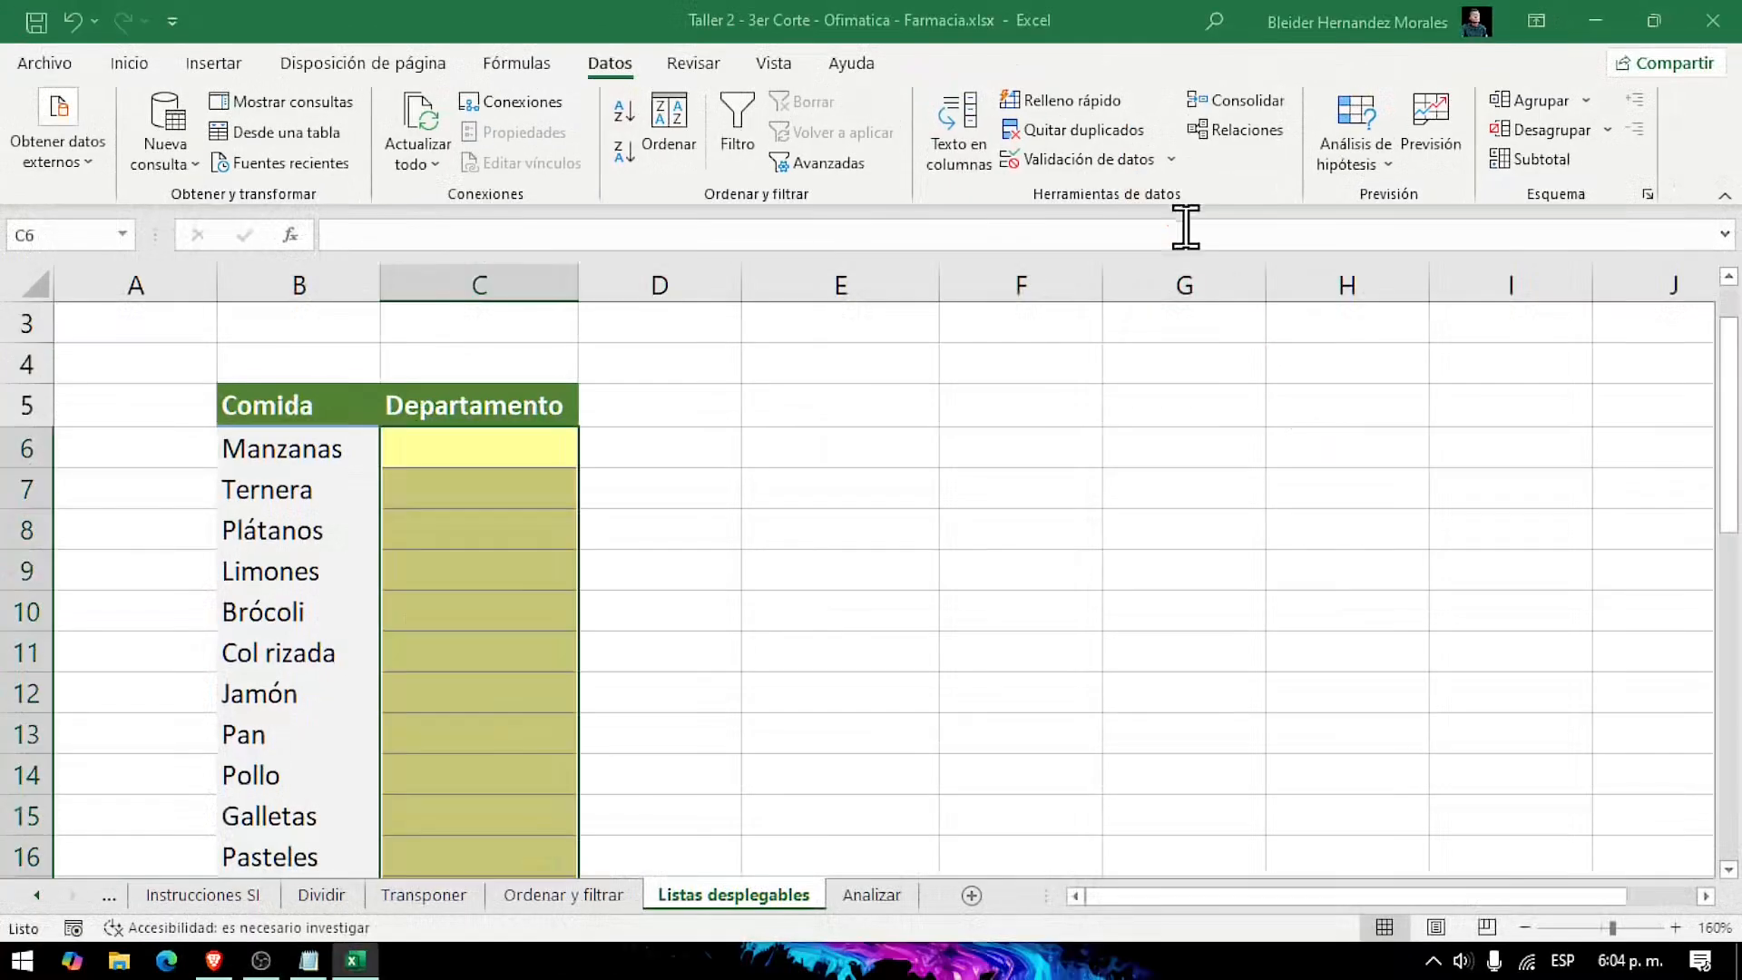
pyautogui.click(1152, 165)
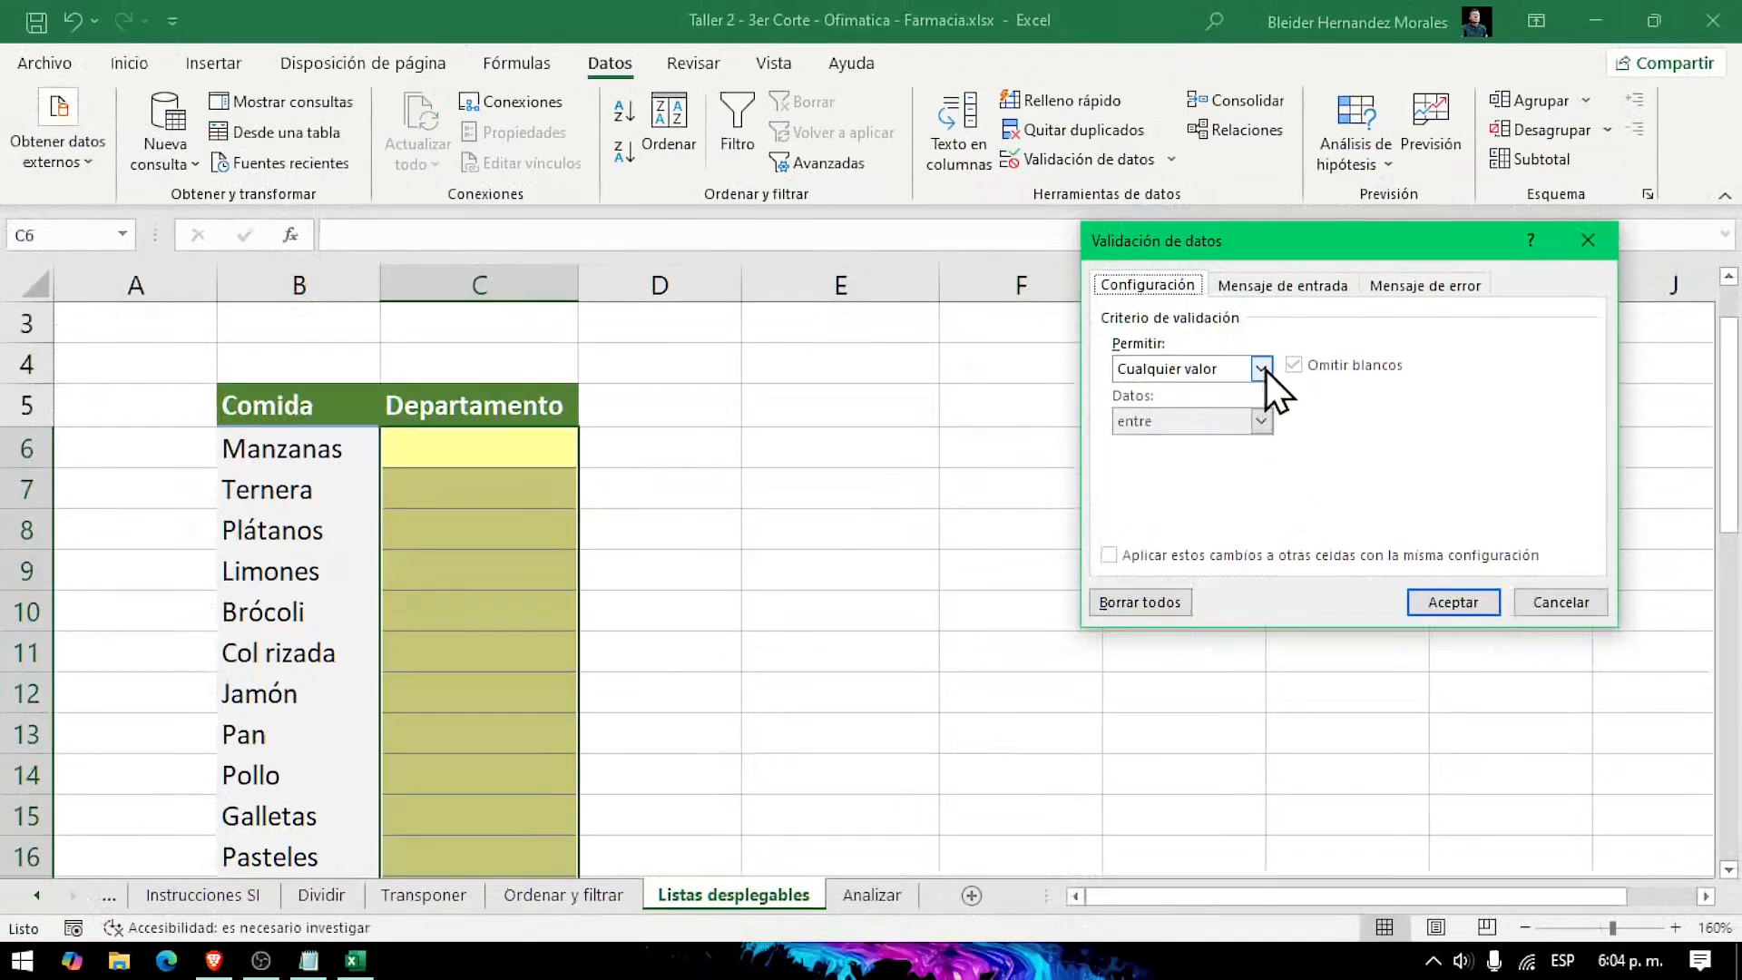
pyautogui.click(1153, 341)
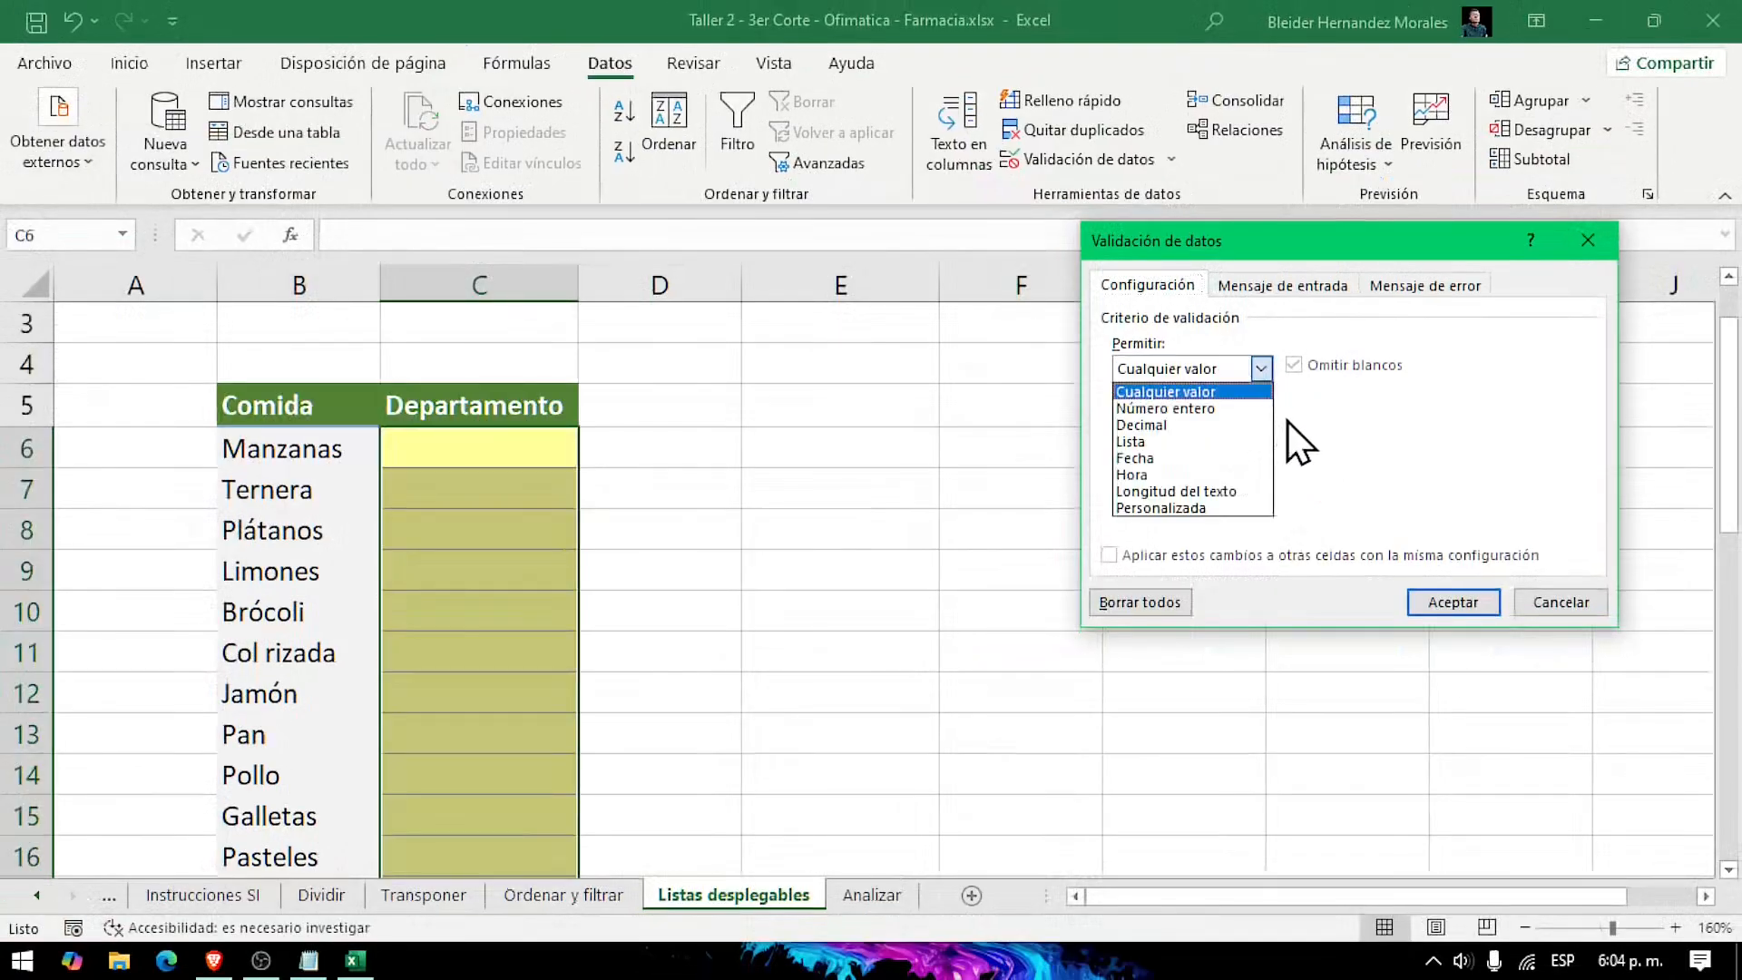
pyautogui.click(1192, 444)
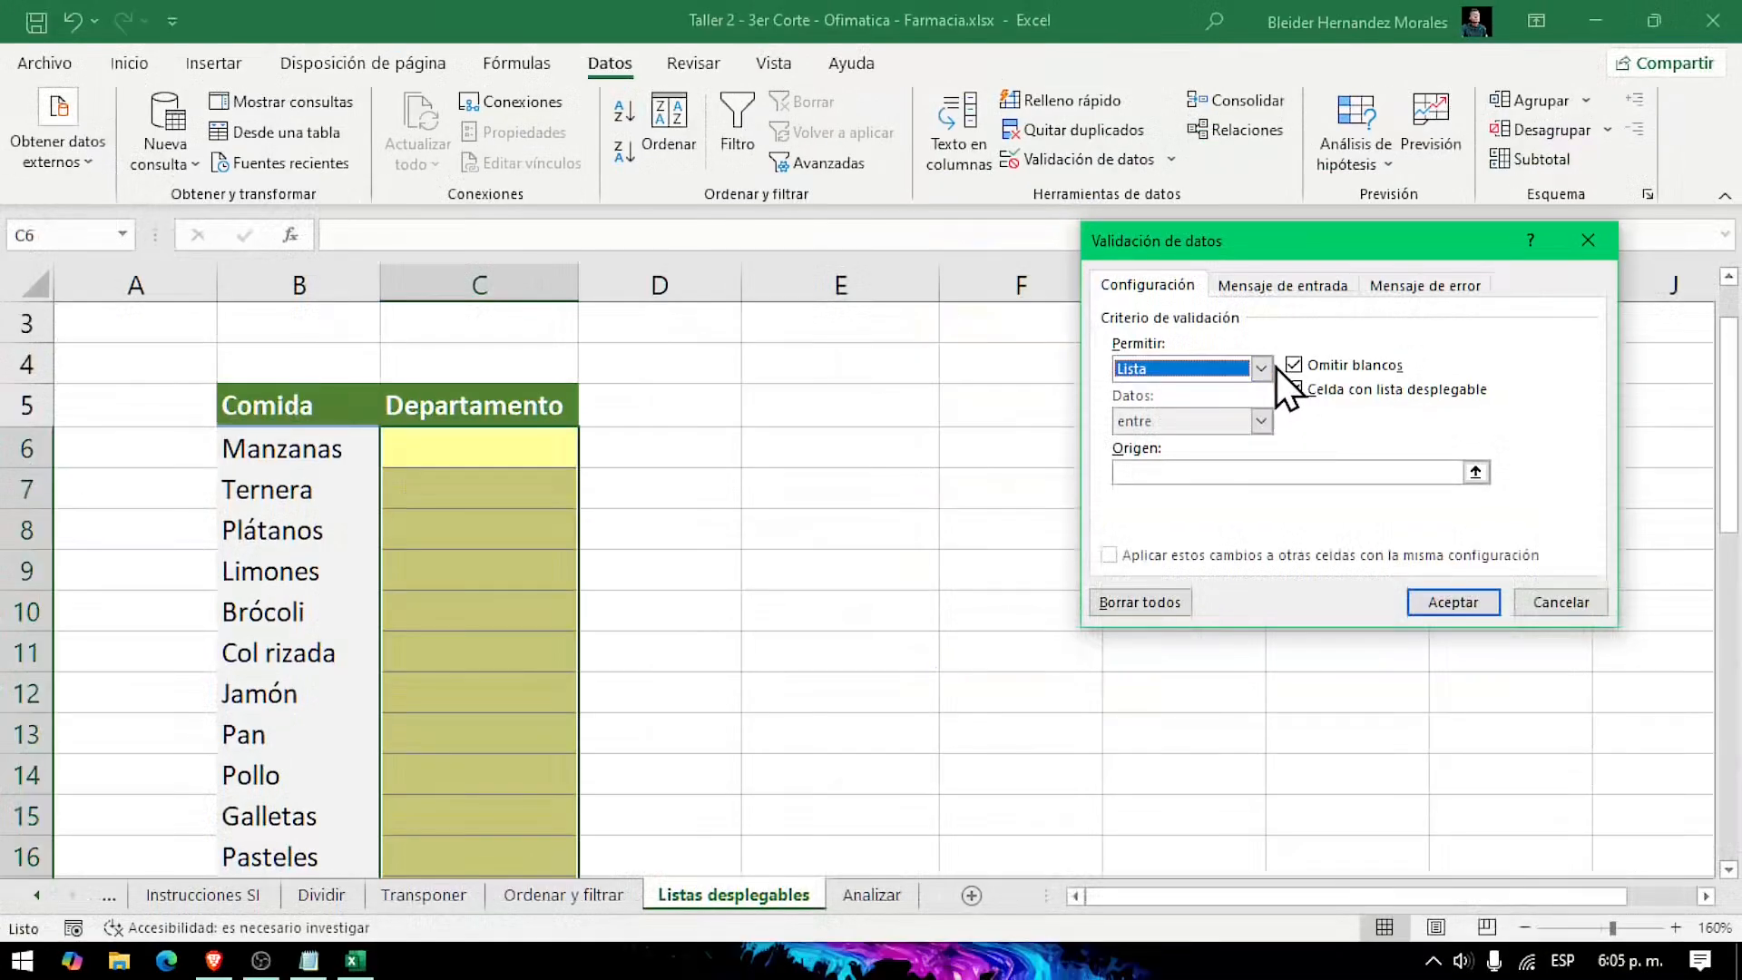
pyautogui.click(1261, 369)
pyautogui.click(1230, 393)
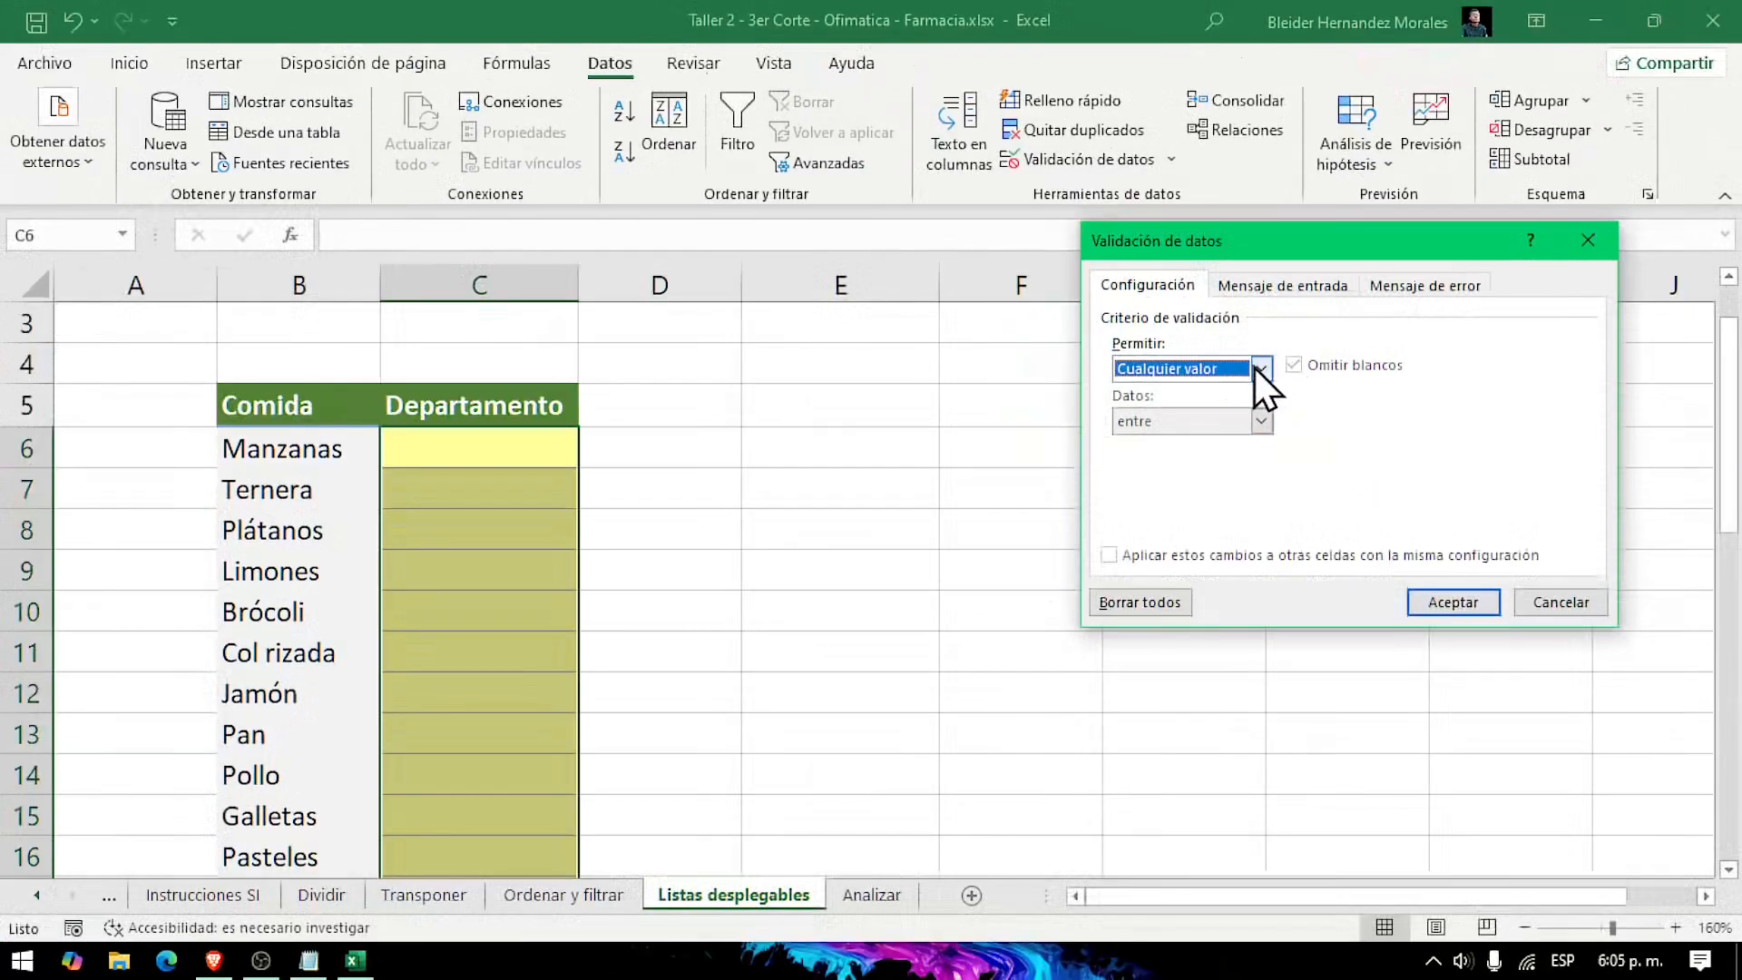
pyautogui.click(1260, 369)
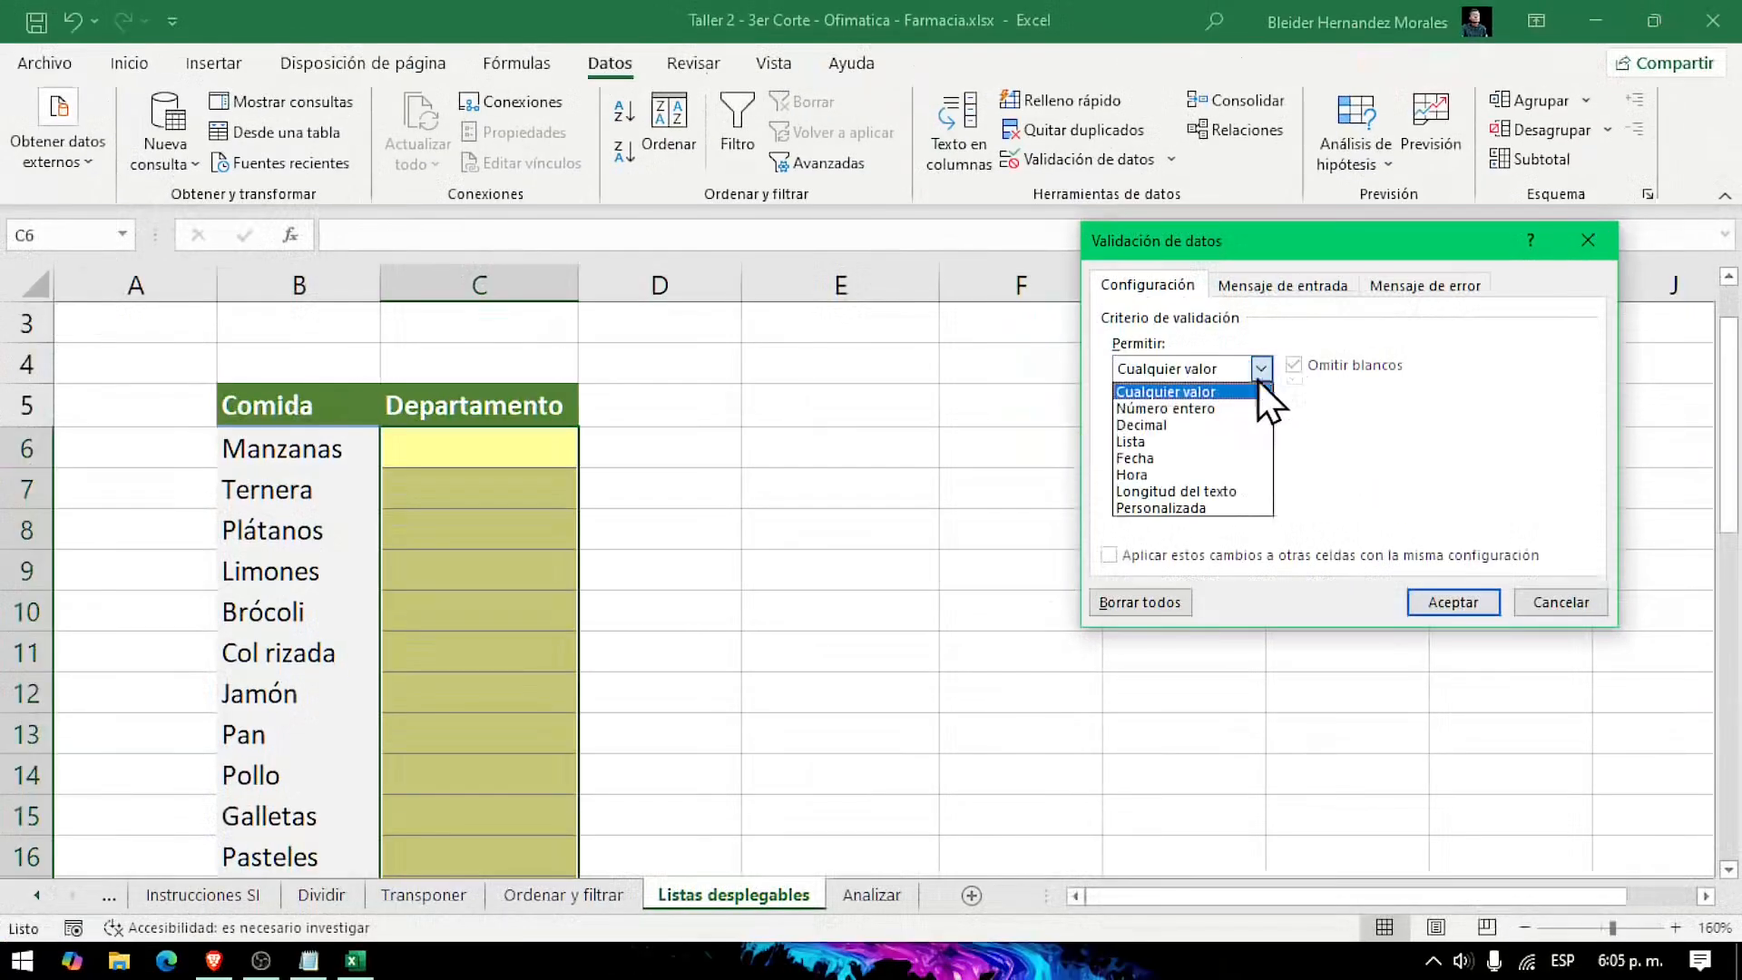
pyautogui.click(1207, 441)
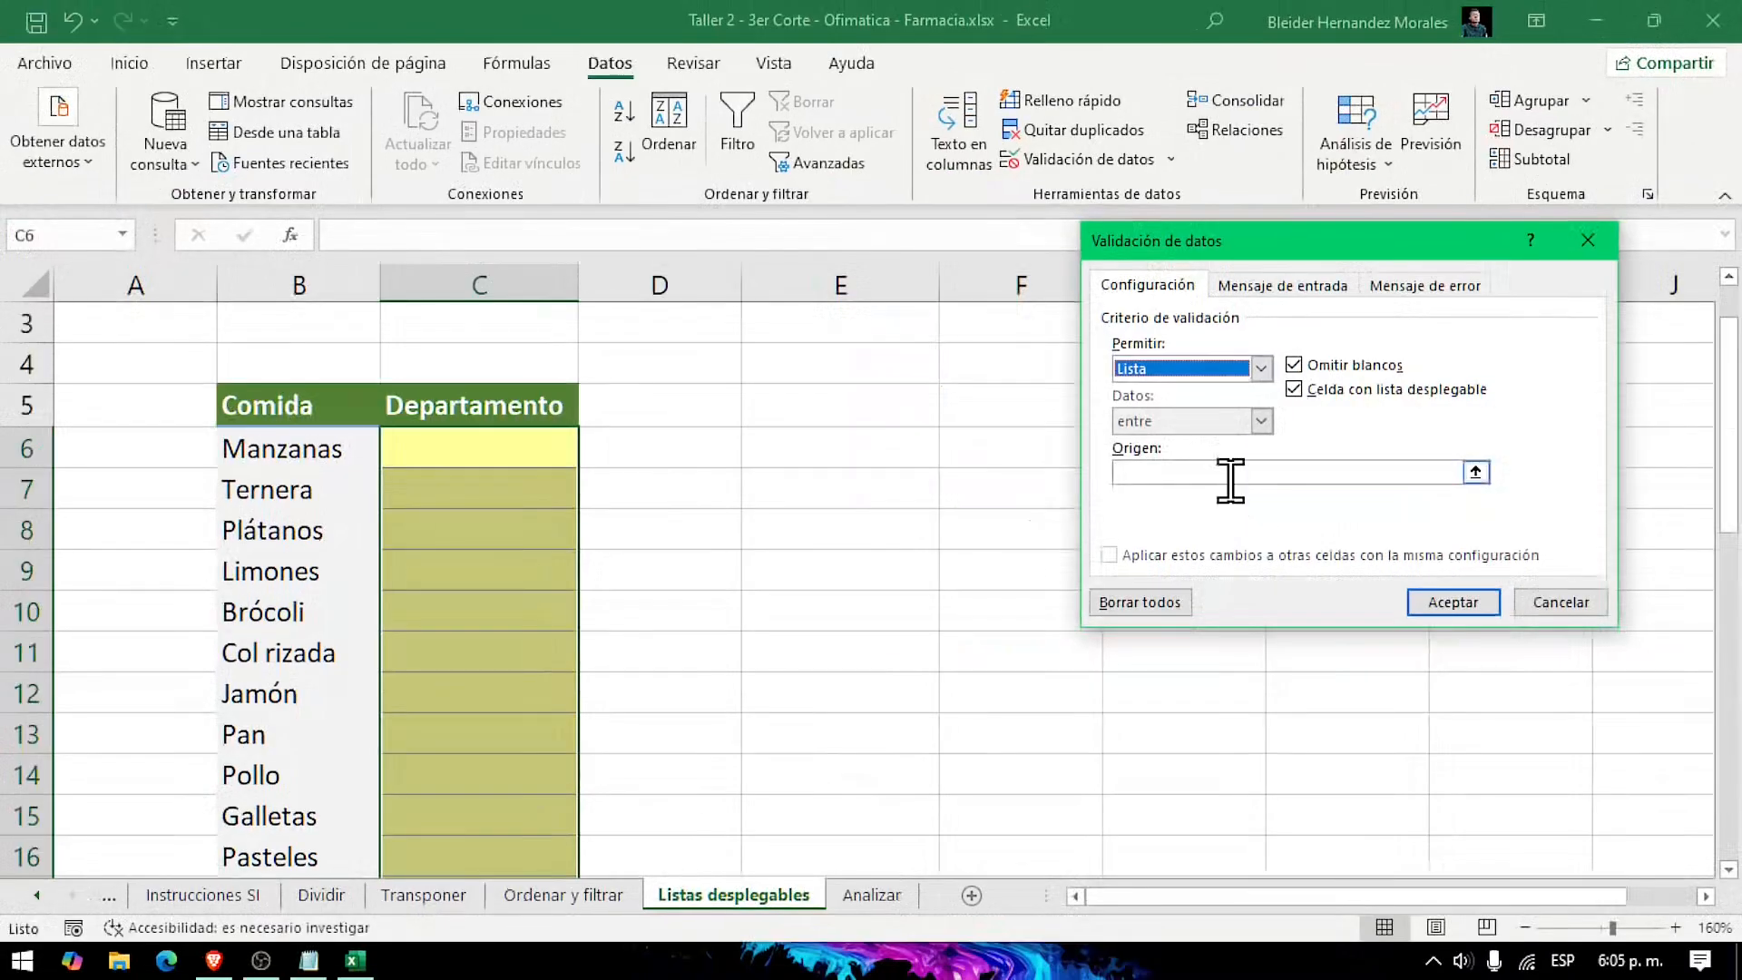
# Step: Enter Producir; Carniceria; Panaderia as the list source and apply the validation to C6:C17
pyautogui.click(1230, 479)
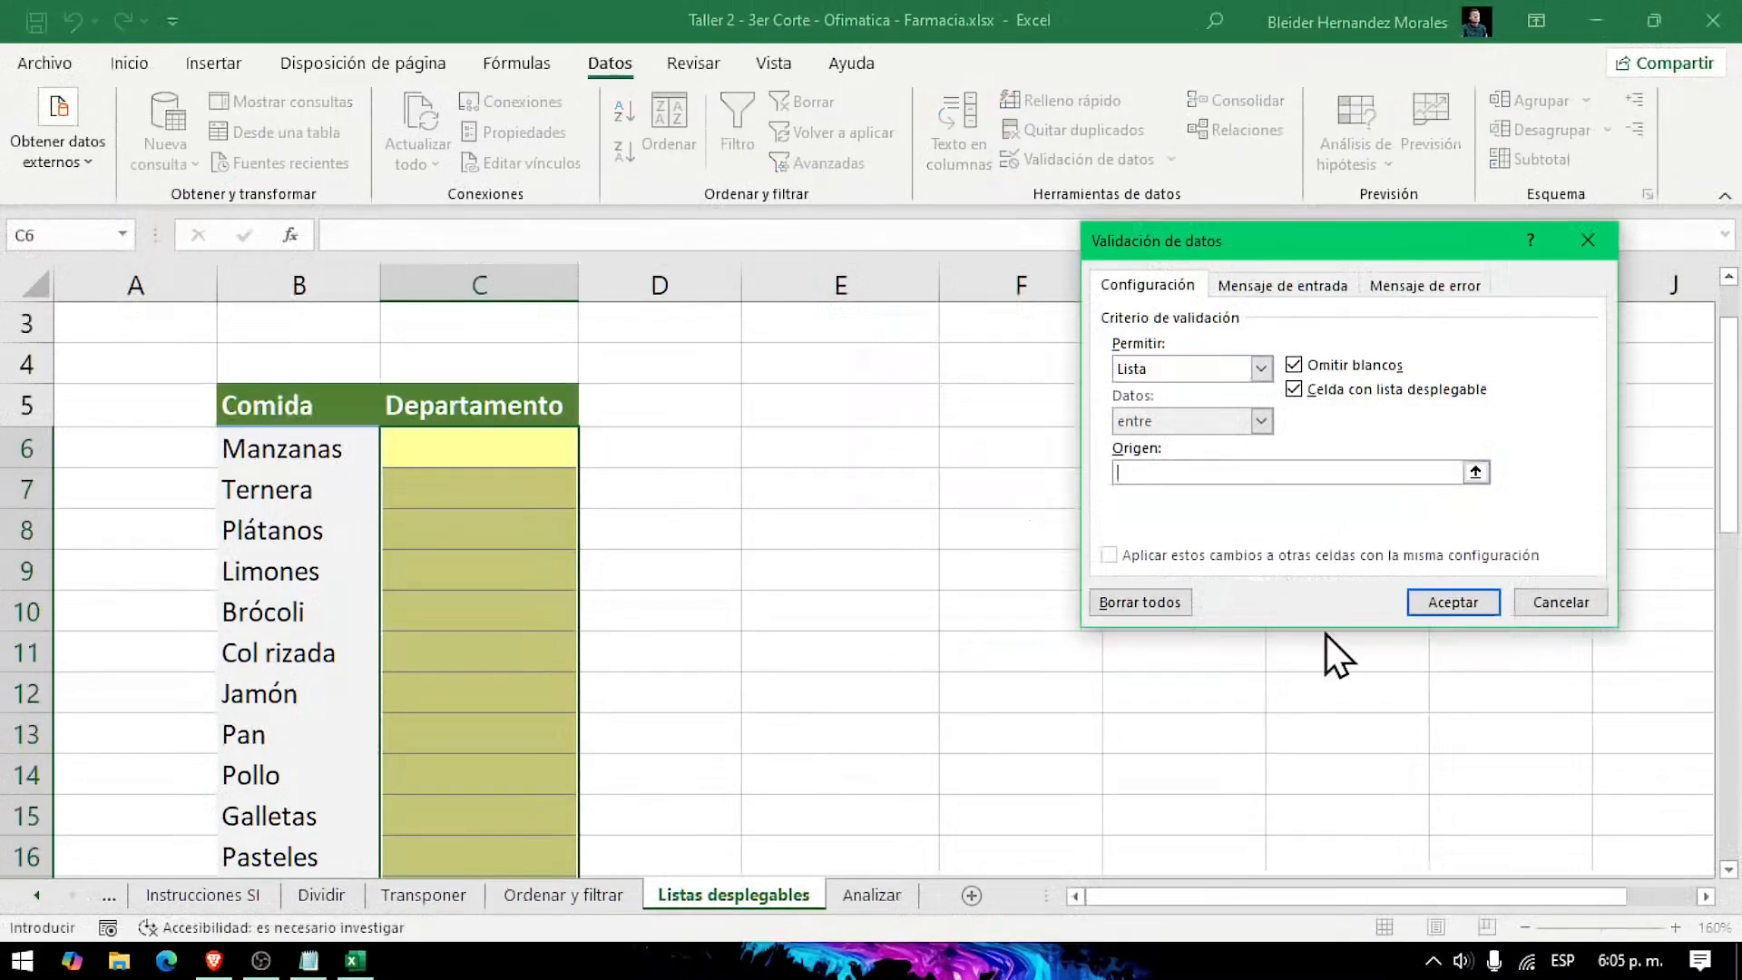
pyautogui.write('Producir; Carniceria: Panaderia')
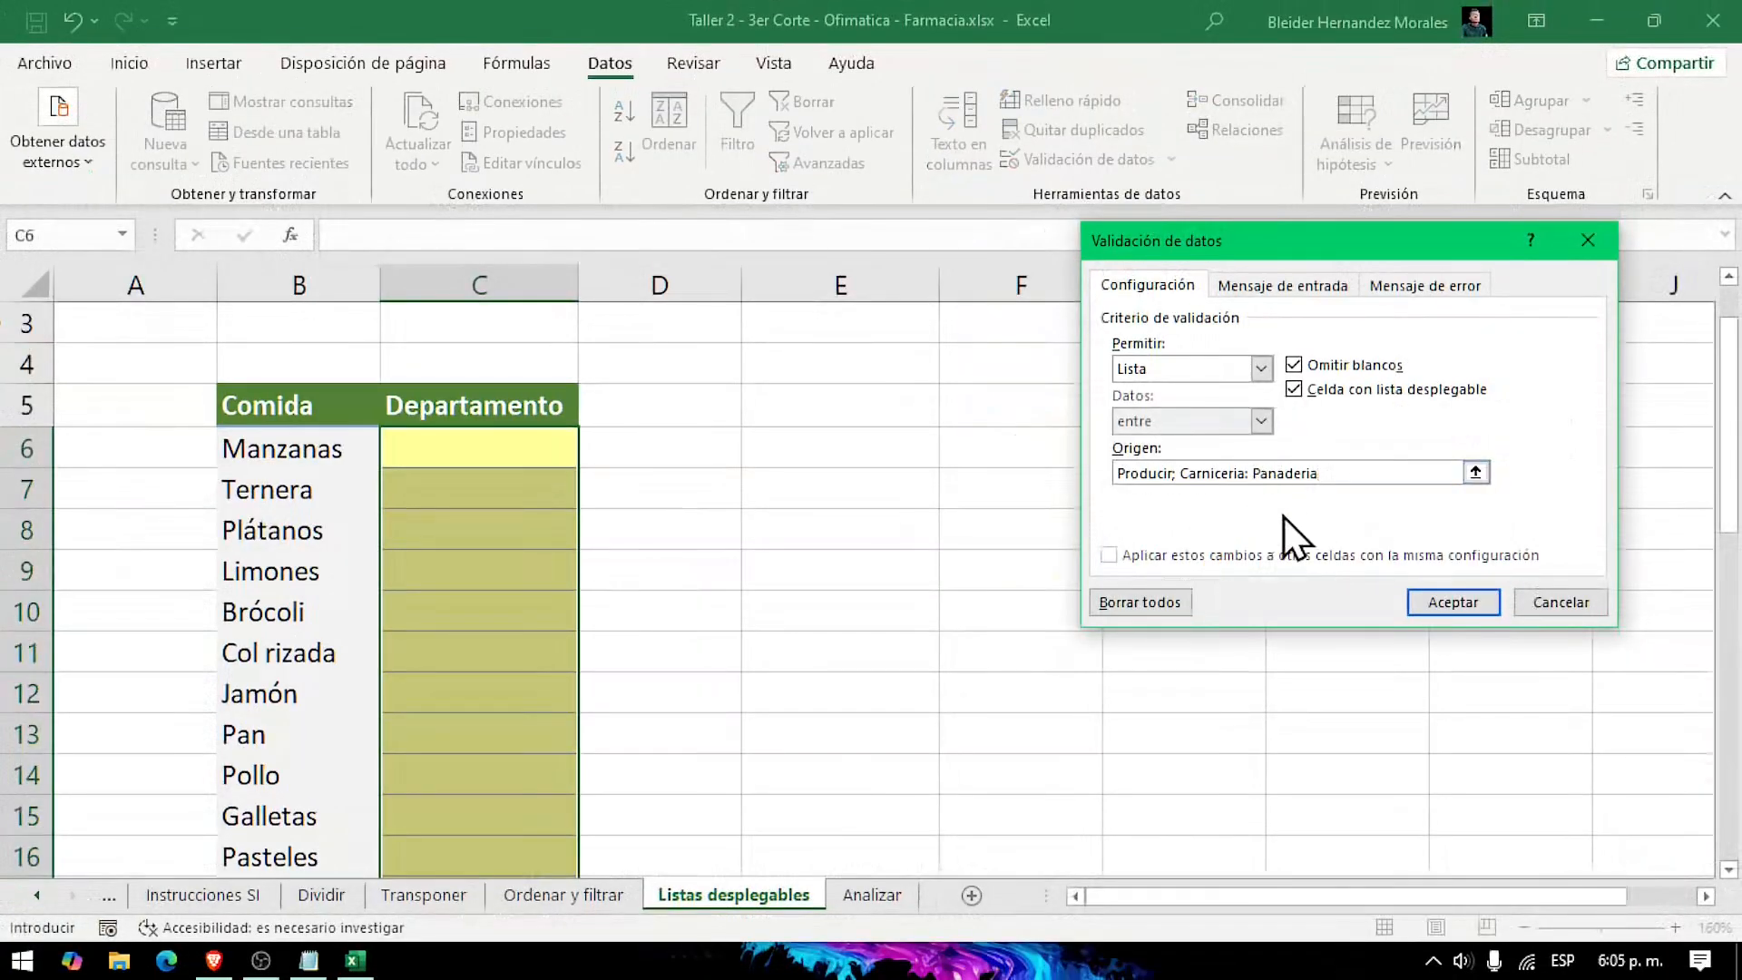
pyautogui.press('Left')
pyautogui.press('BackSpace')
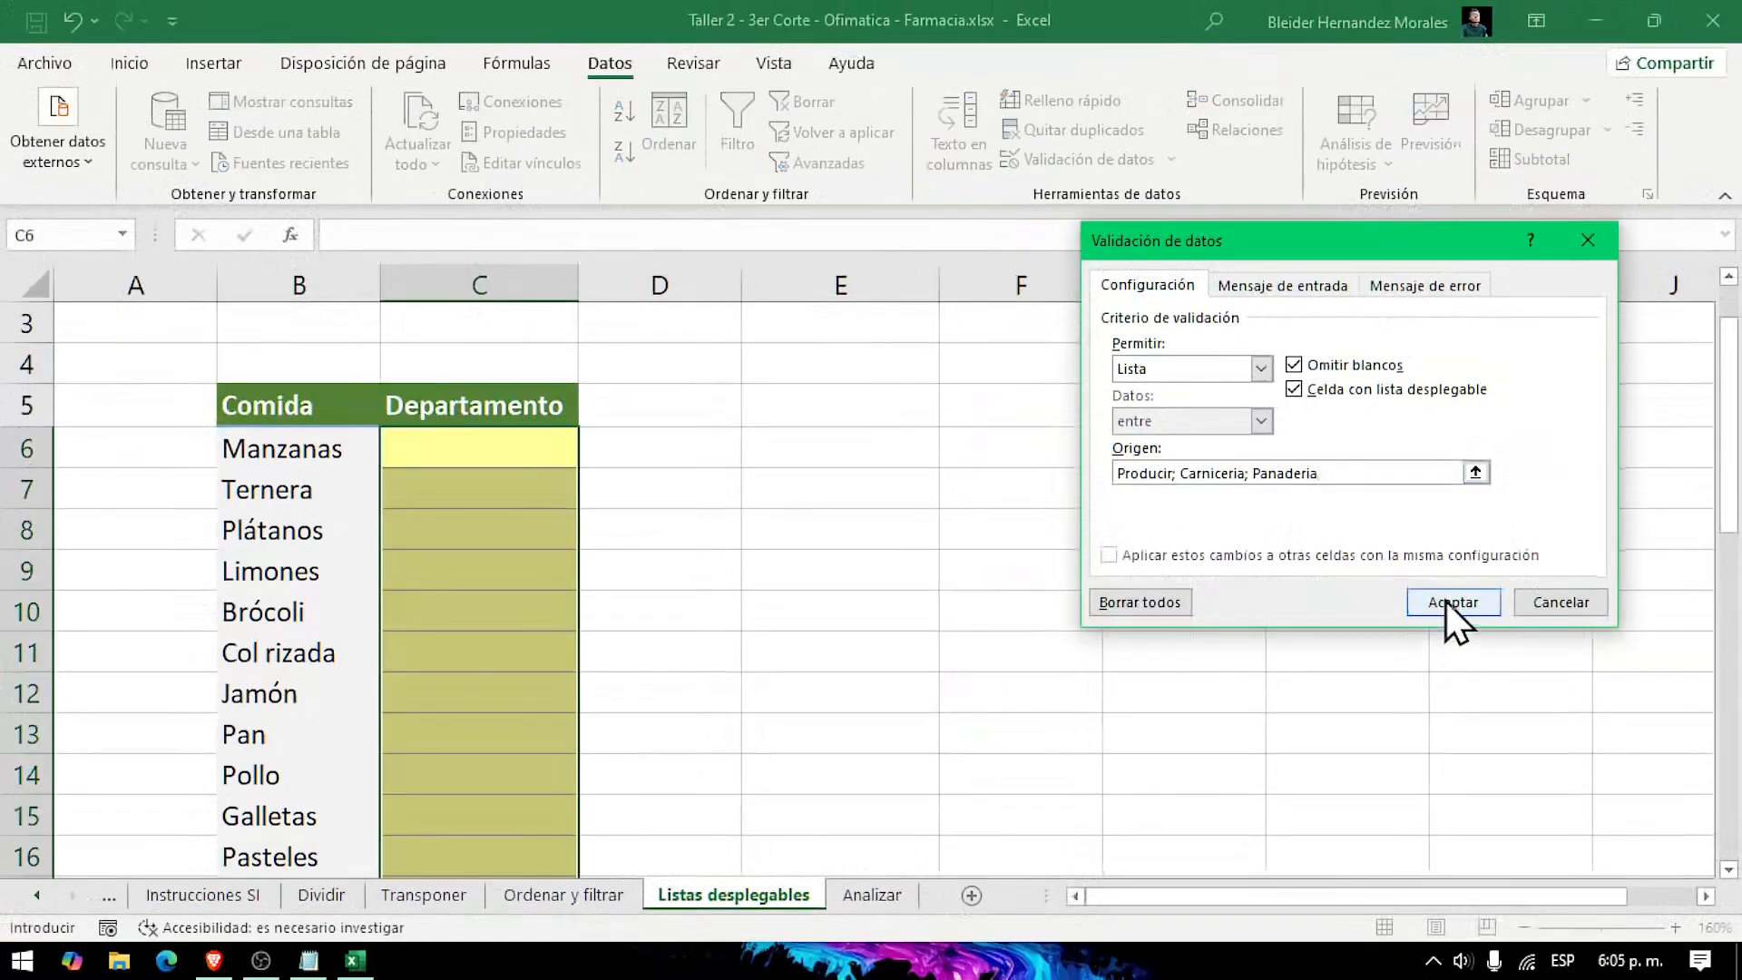
pyautogui.click(1449, 603)
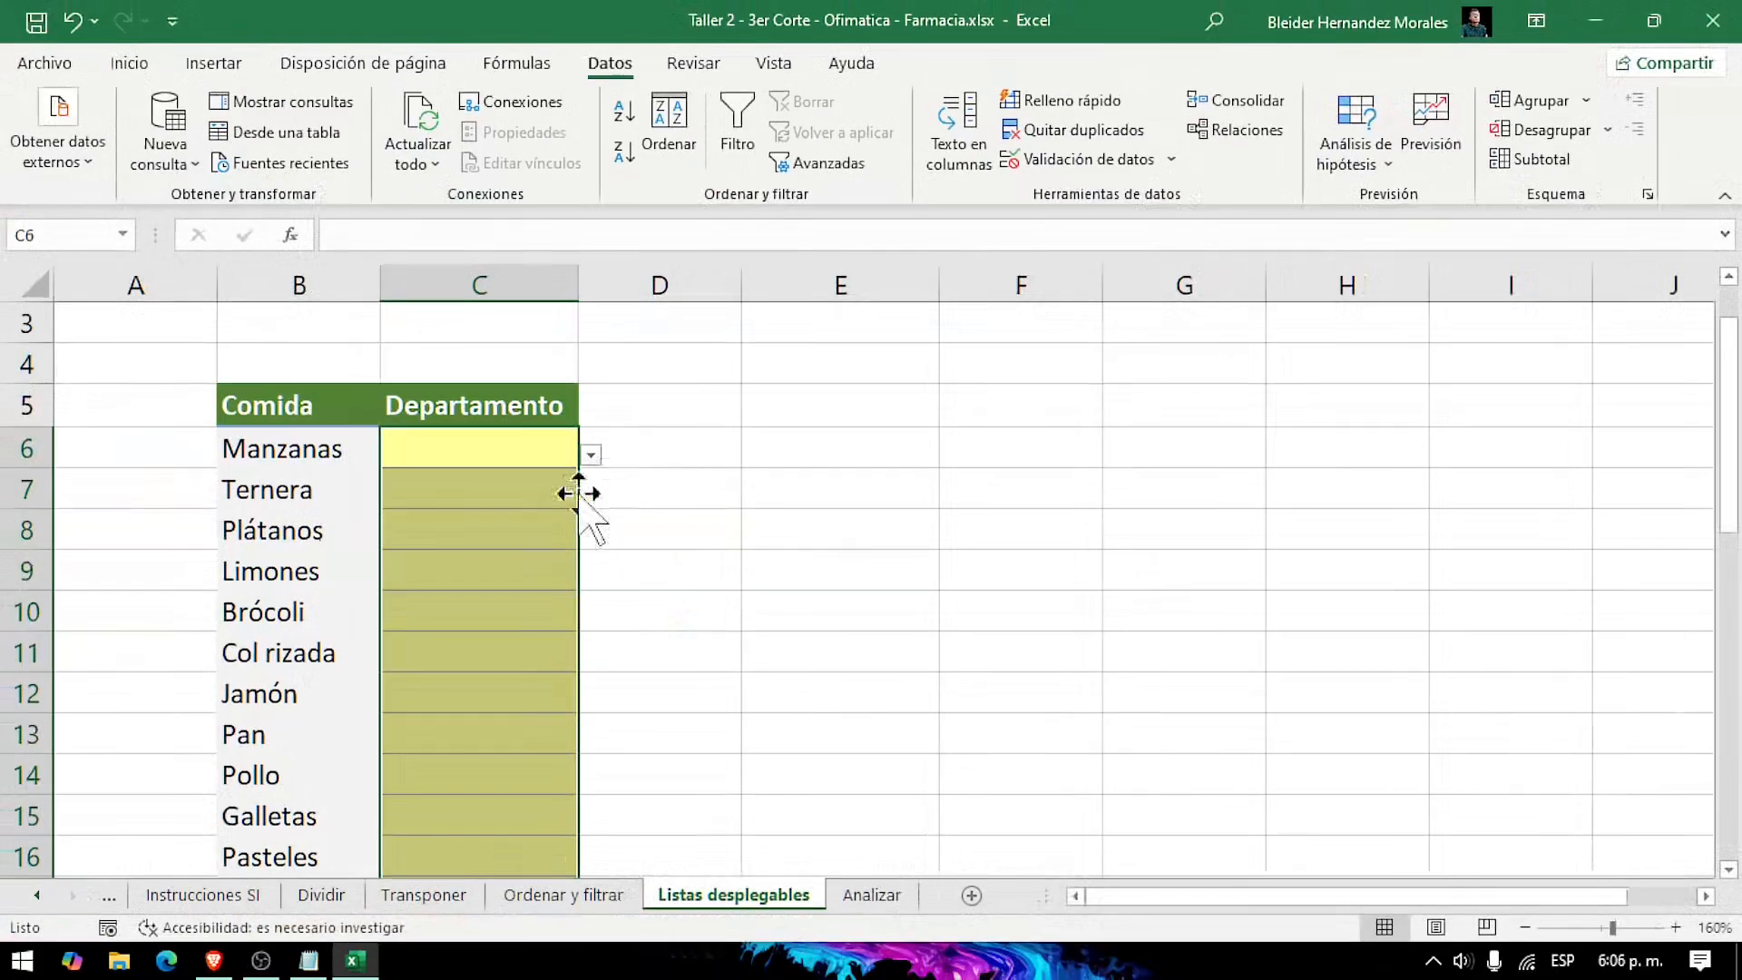
# Step: Check several Departamento cells between C6 and C12 for a drop-down list
pyautogui.click(490, 468)
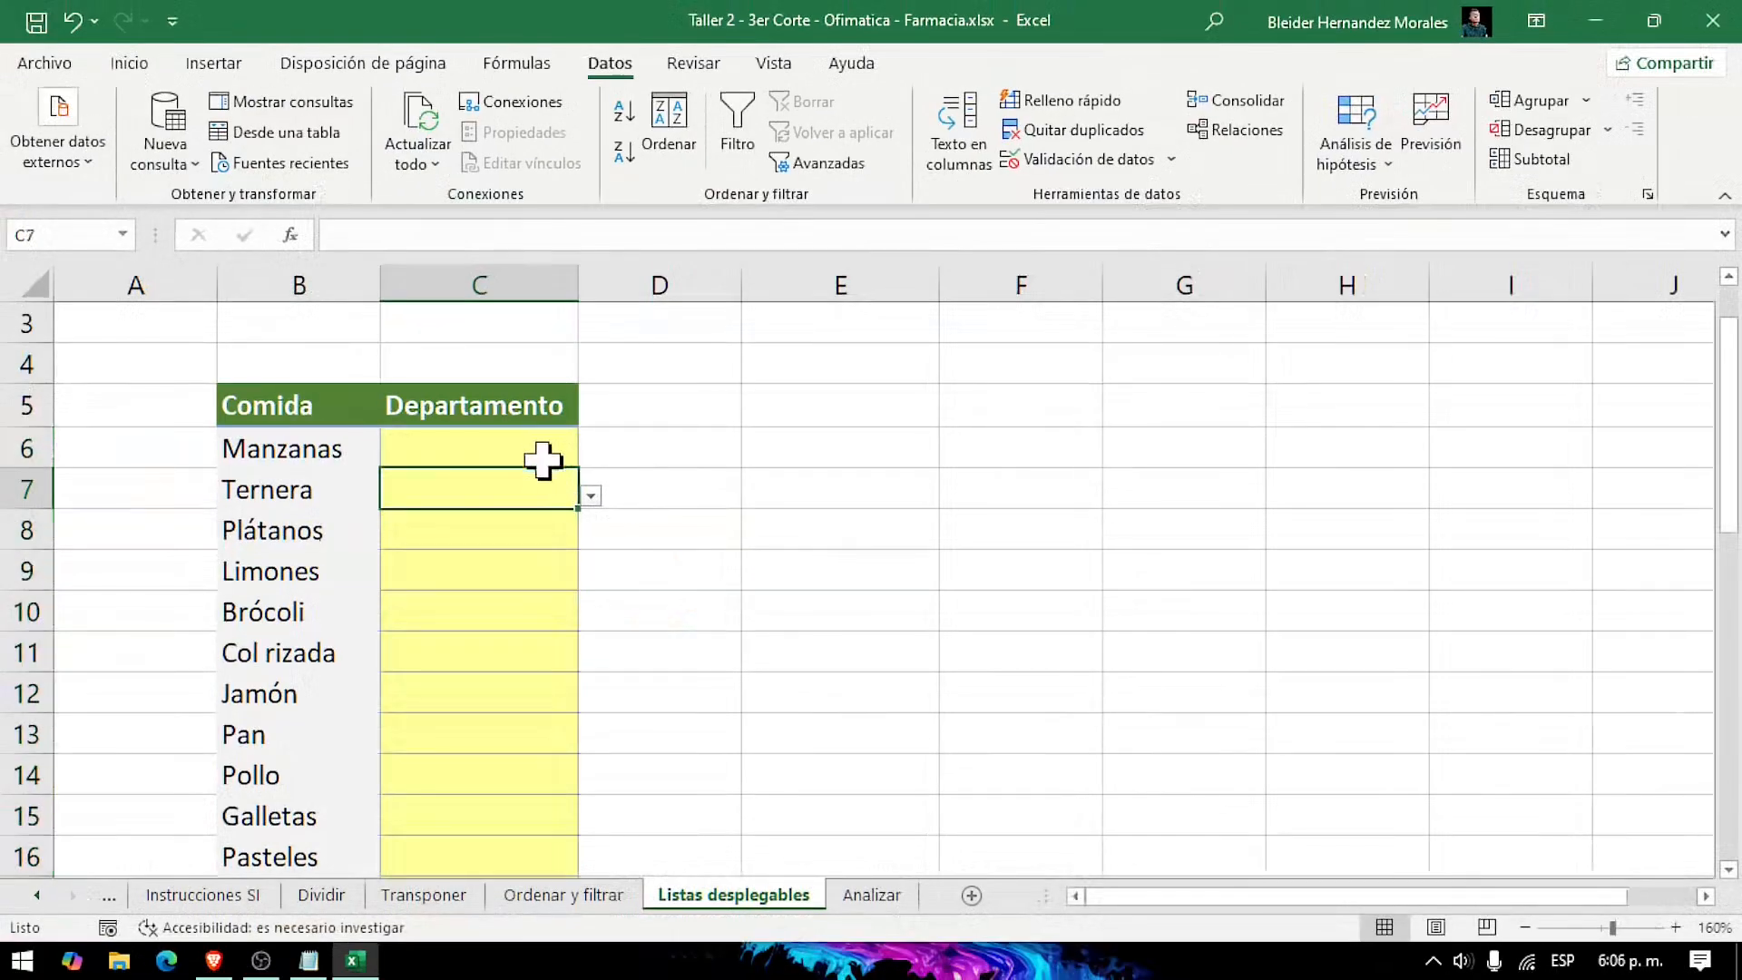
pyautogui.click(542, 453)
pyautogui.click(512, 572)
pyautogui.click(509, 456)
pyautogui.click(491, 536)
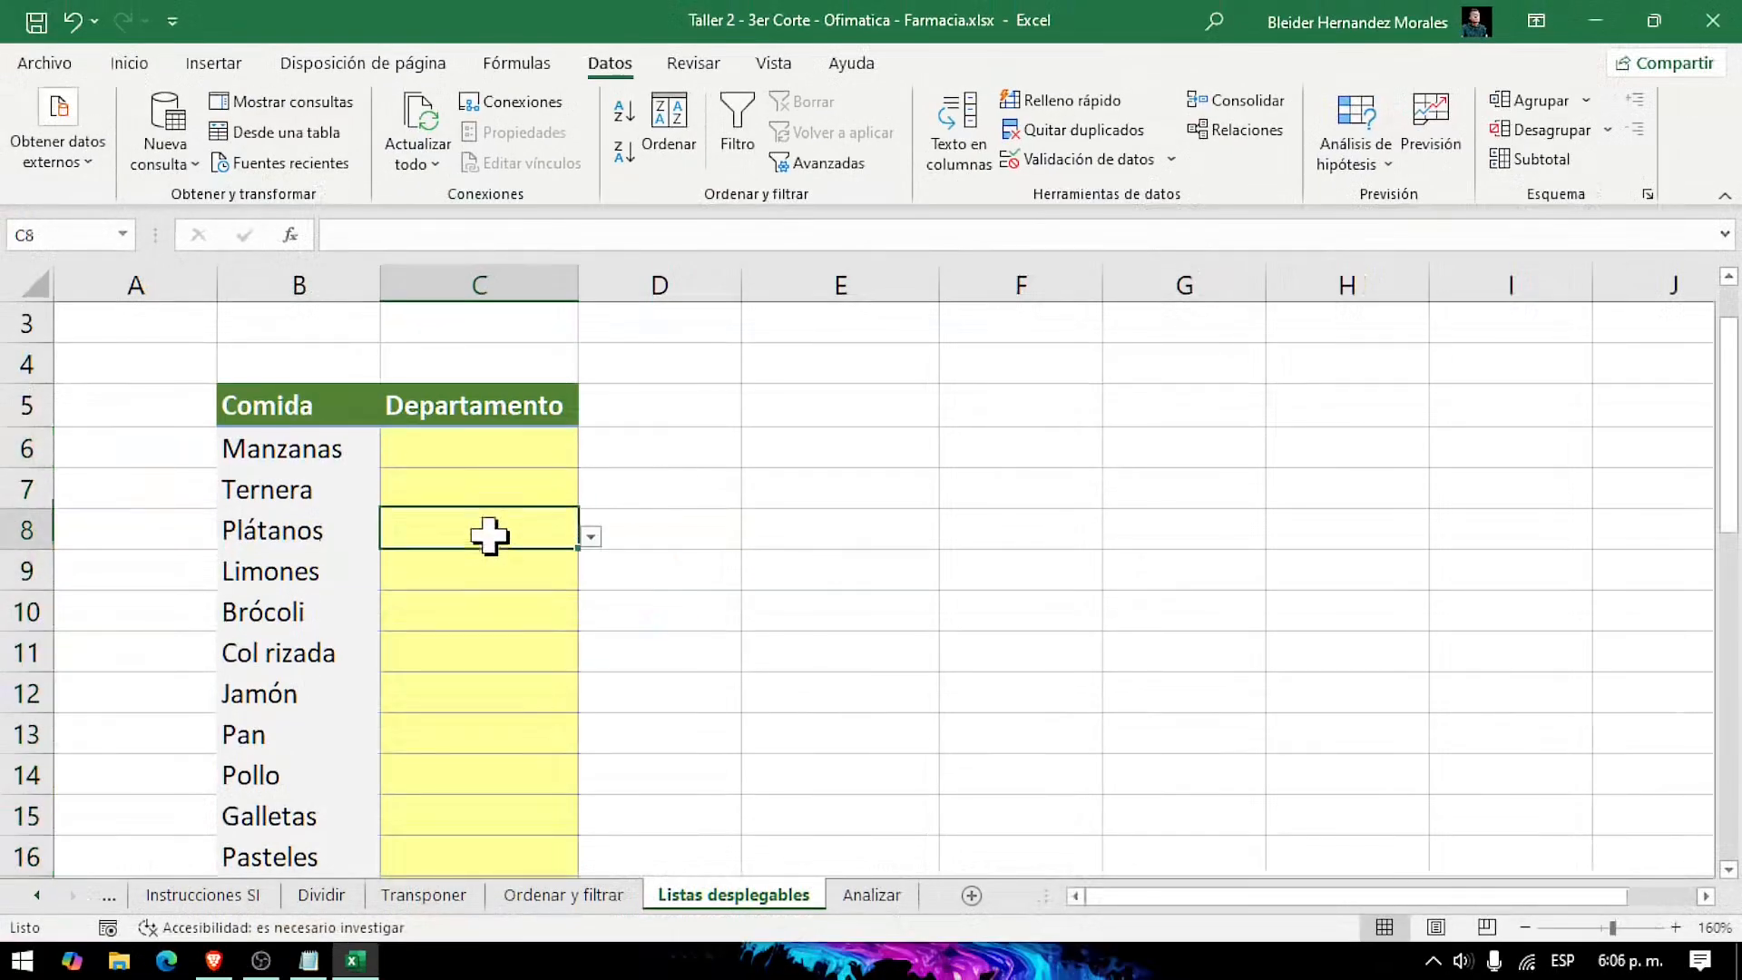
pyautogui.click(490, 611)
pyautogui.click(490, 695)
pyautogui.click(498, 493)
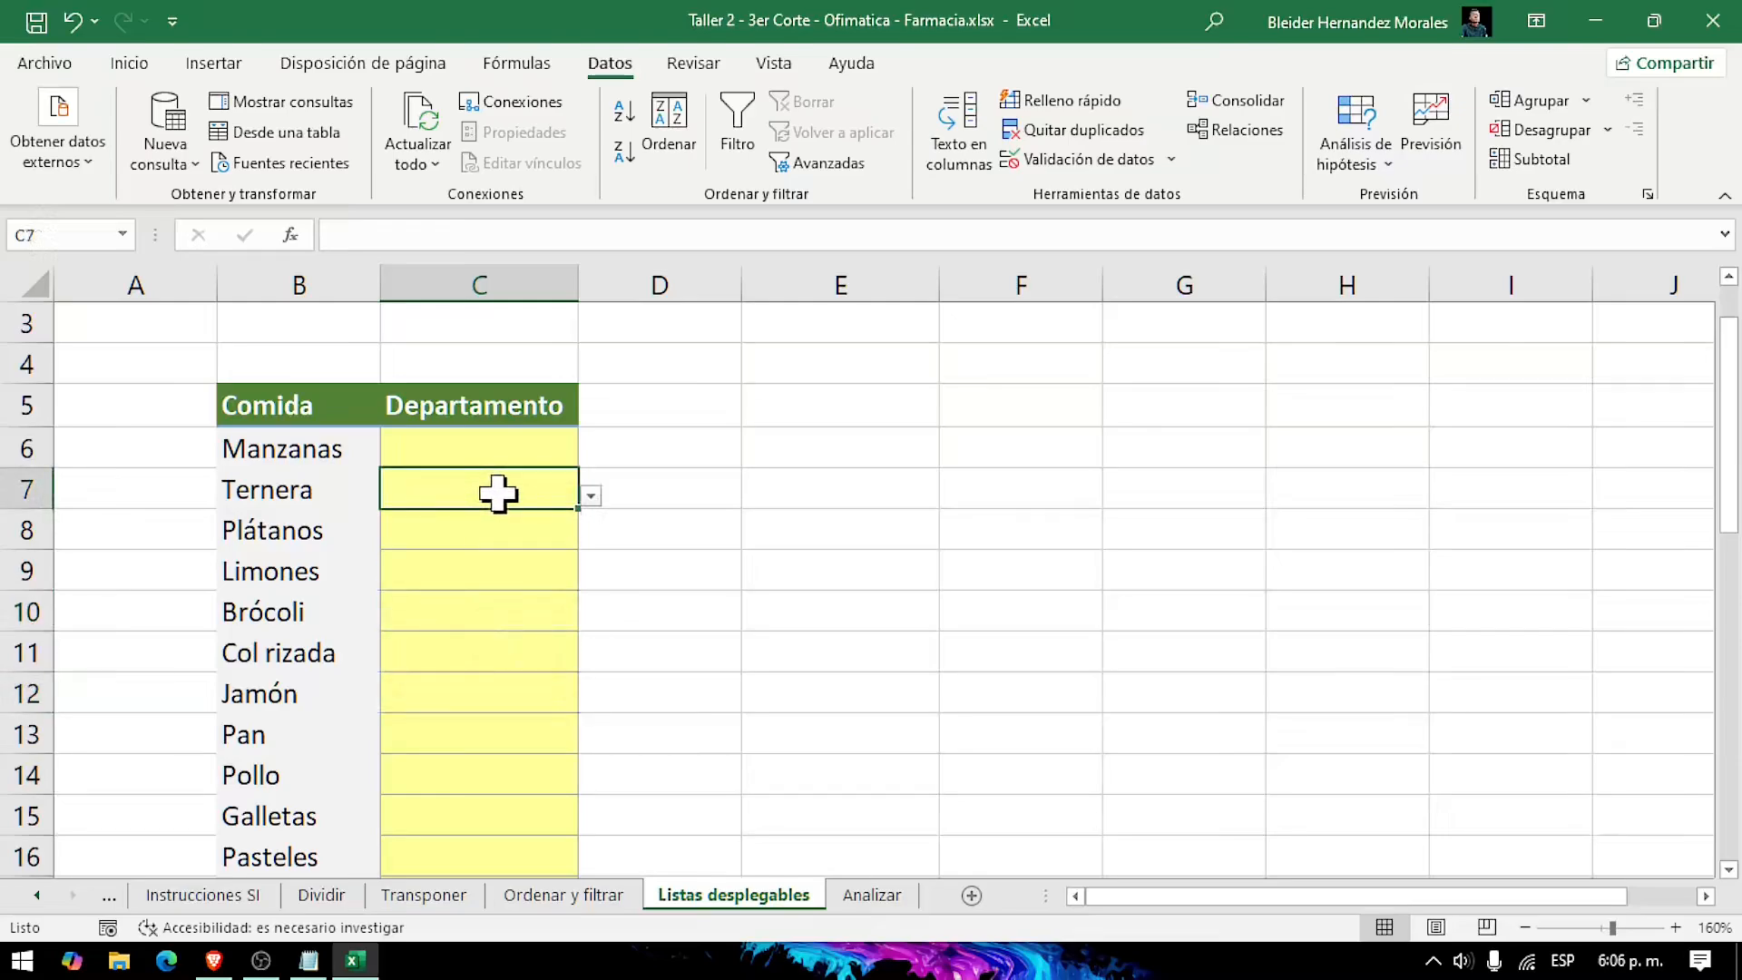
# Step: Choose Producir from the list for Manzanas in C6 and Carniceria for Ternera in C7
pyautogui.click(482, 448)
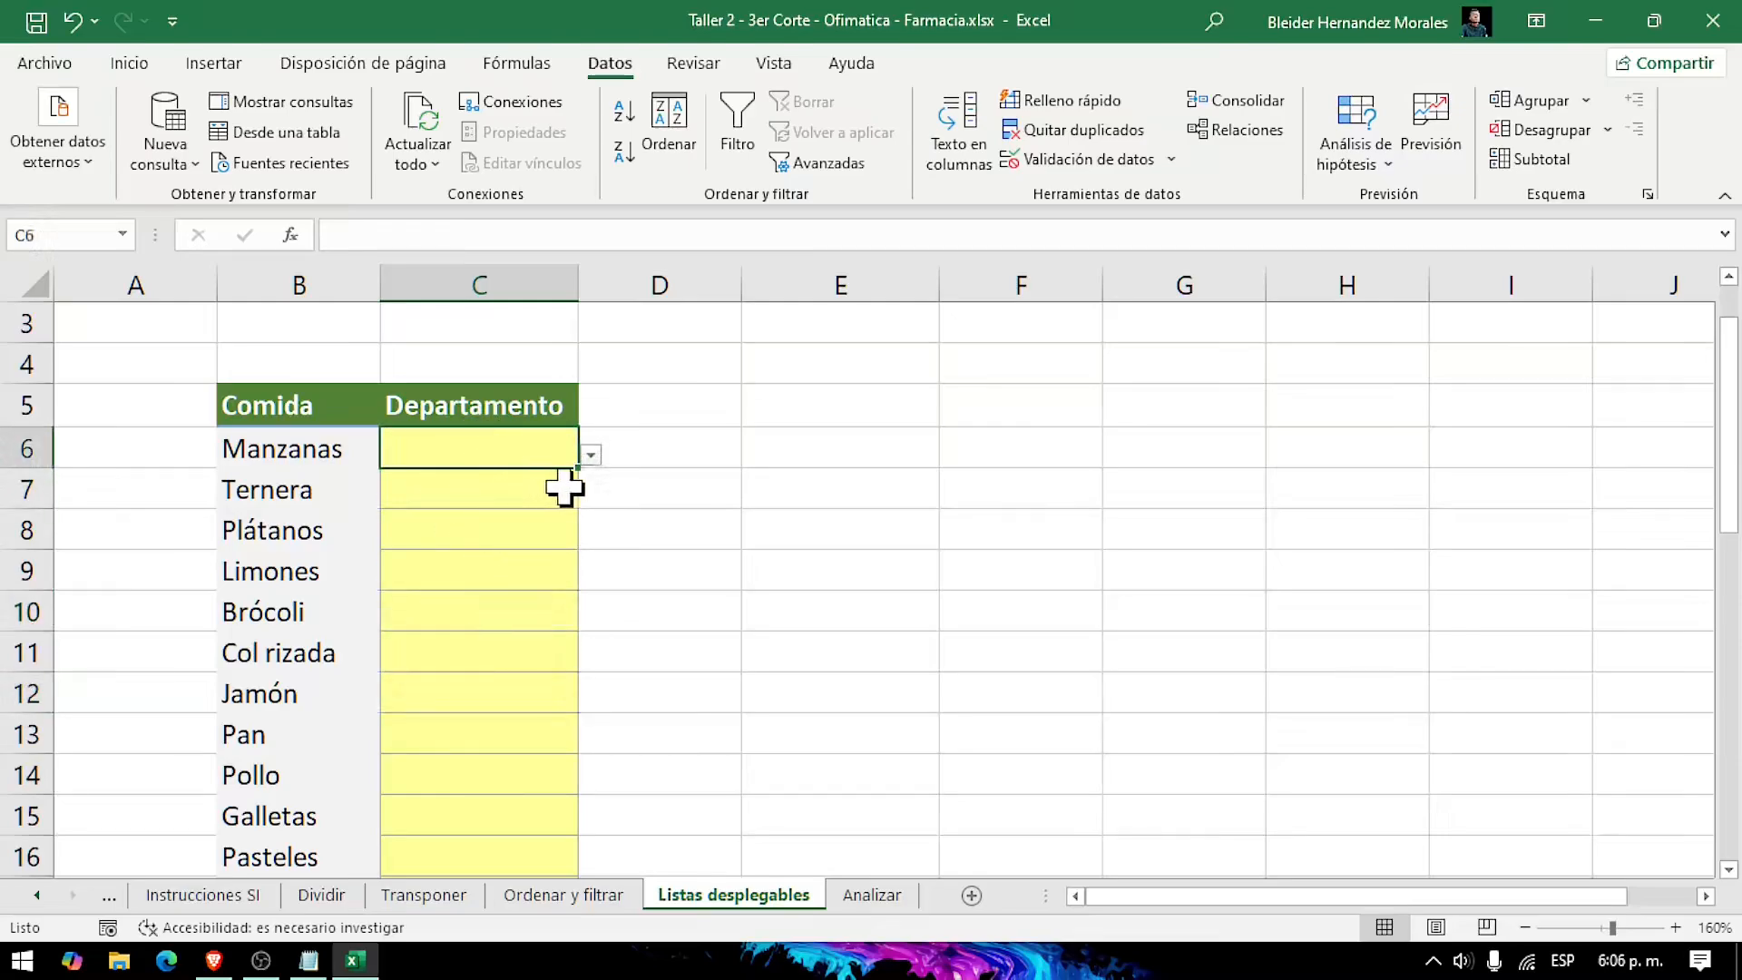
pyautogui.click(591, 455)
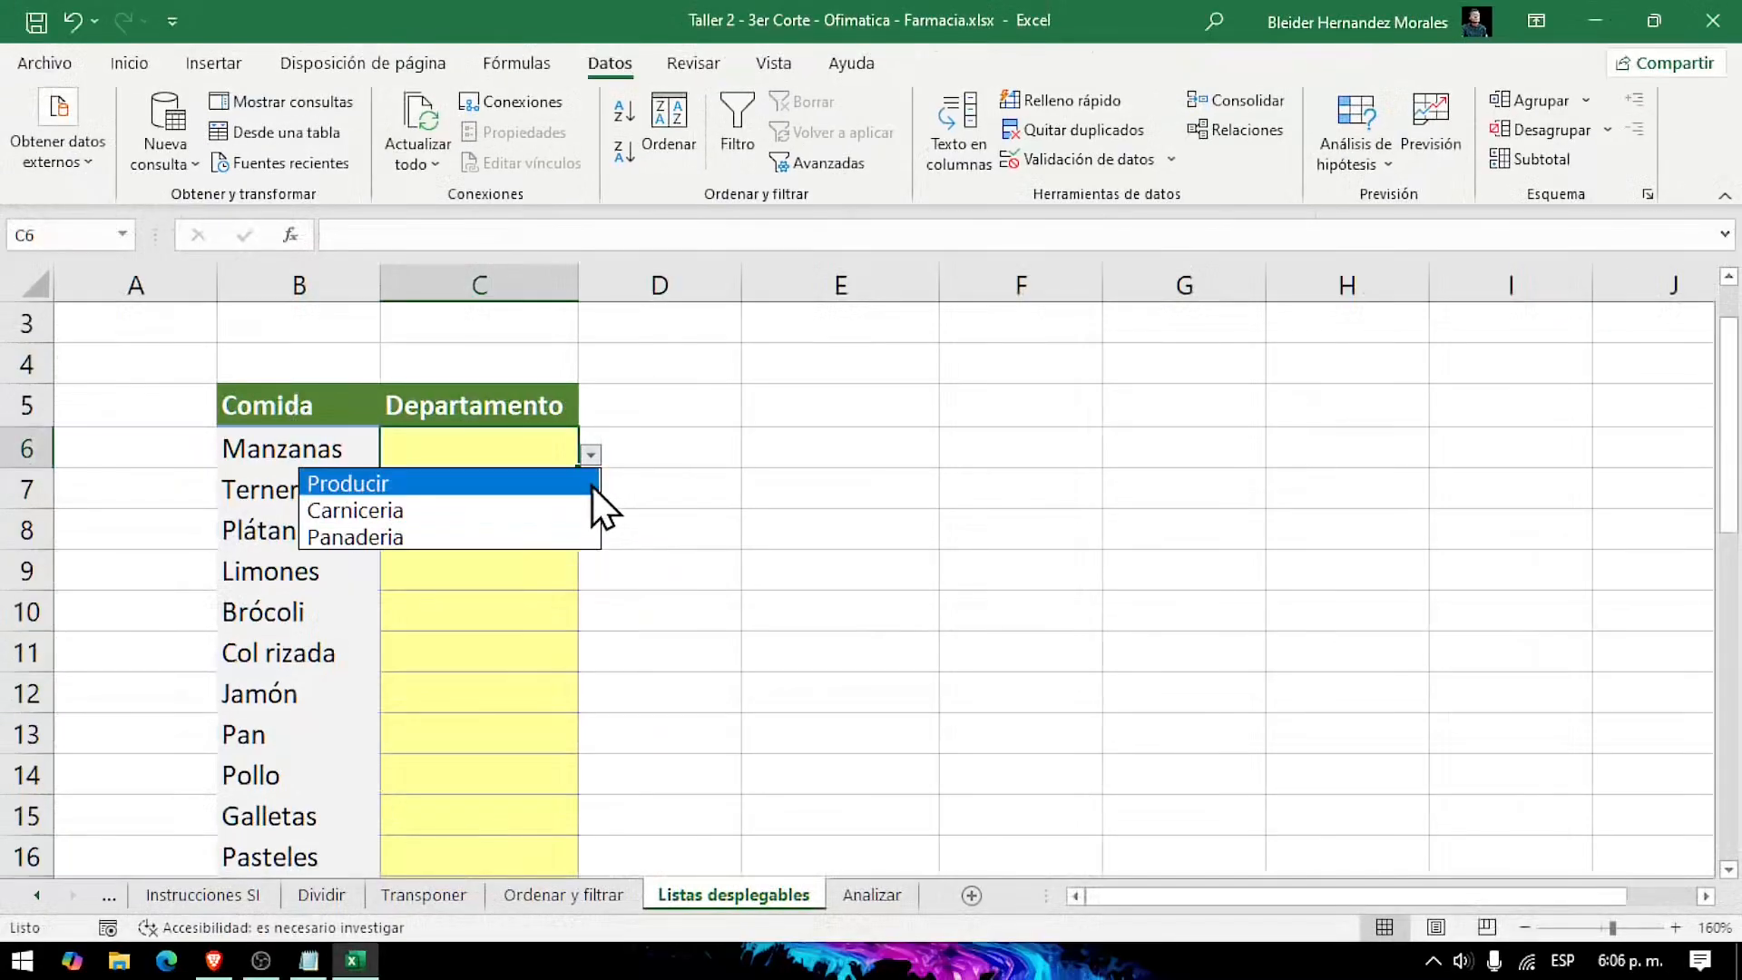
pyautogui.click(843, 467)
pyautogui.click(843, 466)
pyautogui.click(476, 483)
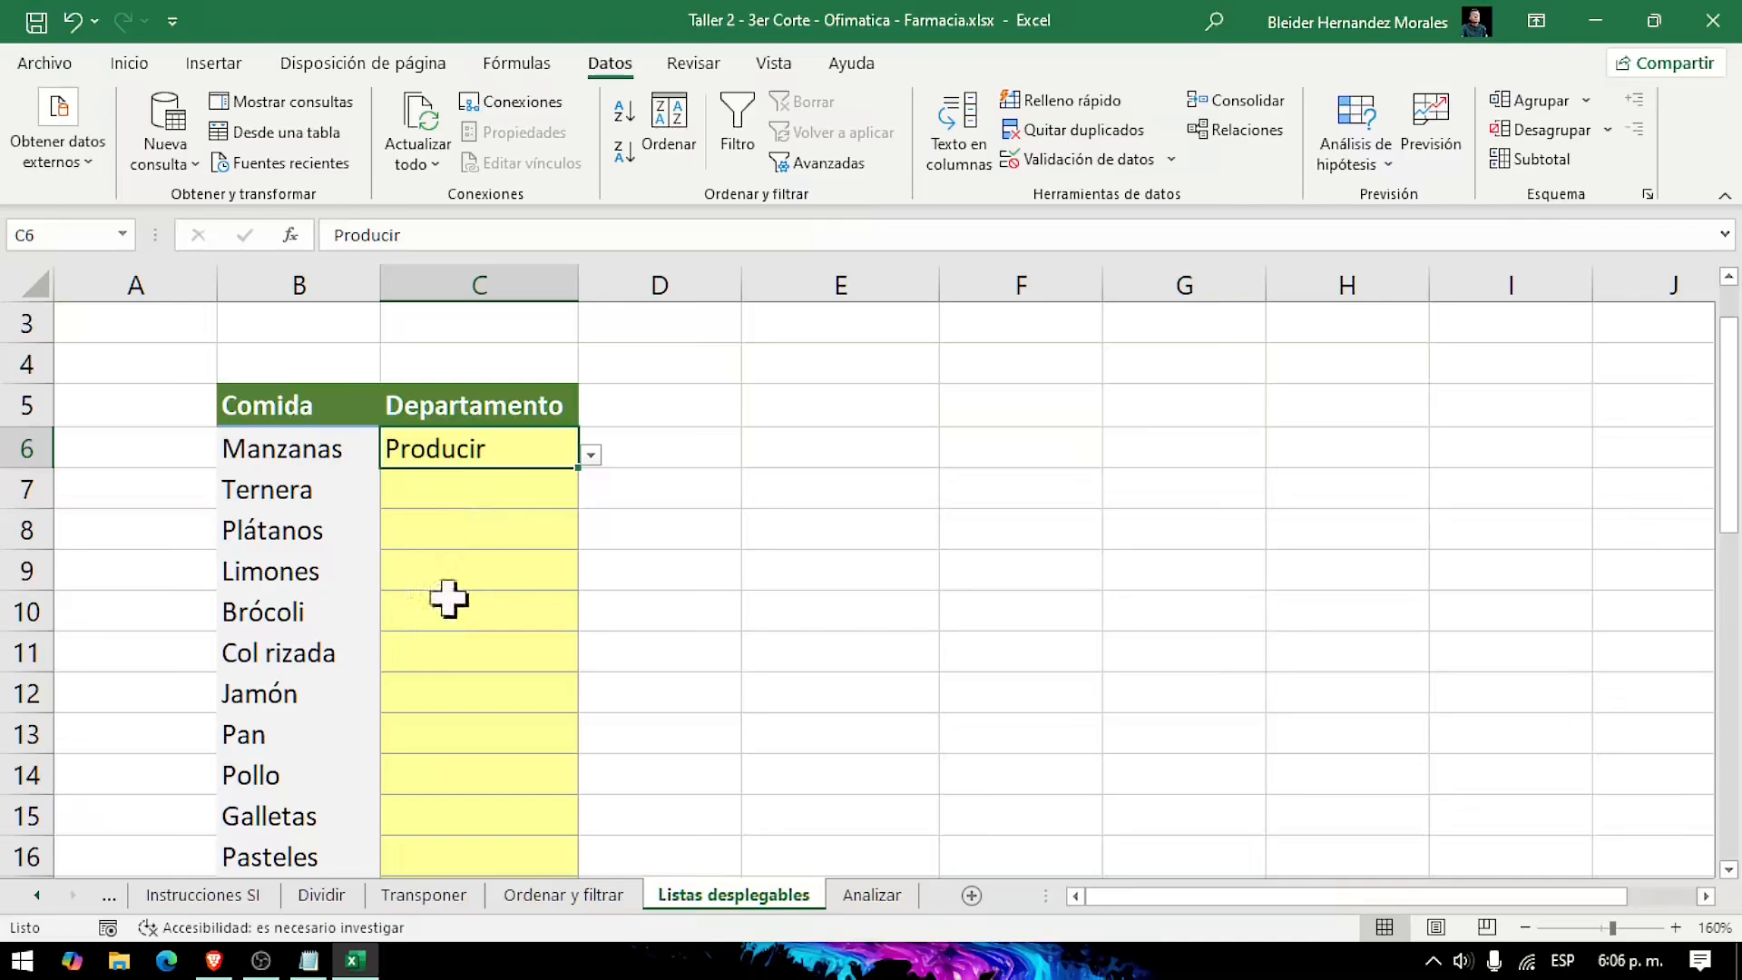
pyautogui.click(455, 490)
pyautogui.click(594, 496)
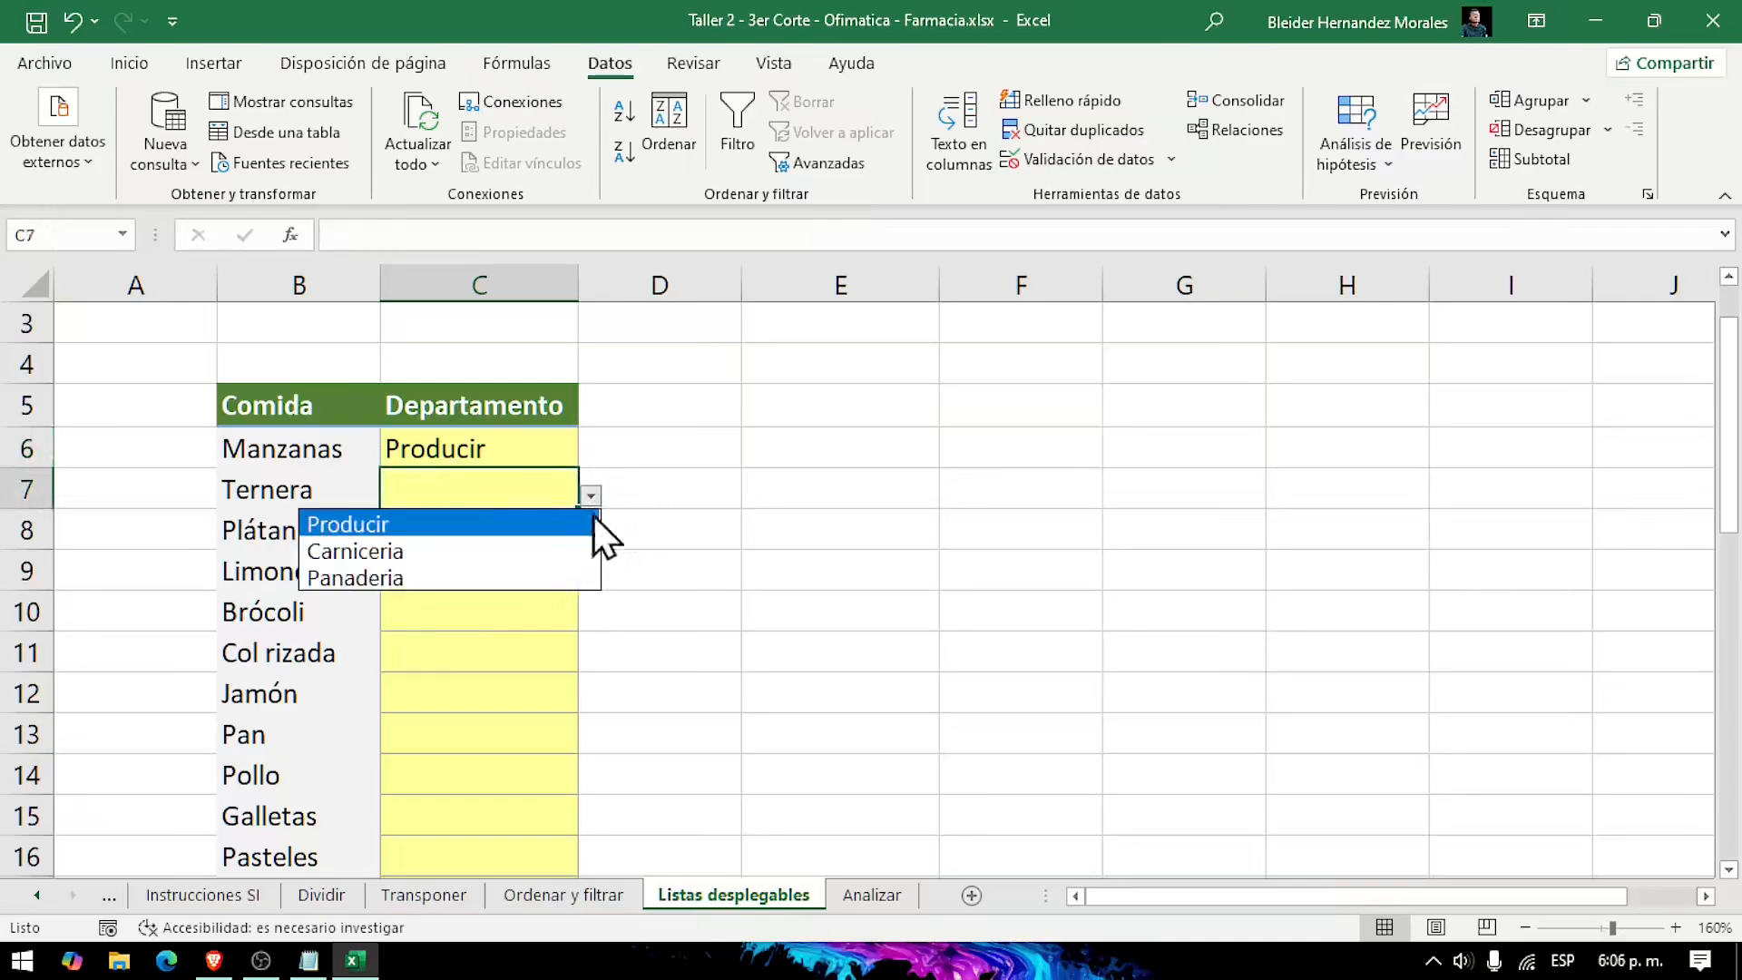
pyautogui.click(438, 551)
# Step: Convert the Departamento list in E25:E28 into a table with headers
pyautogui.scroll(-2, 738, 727)
pyautogui.scroll(-5, 631, 649)
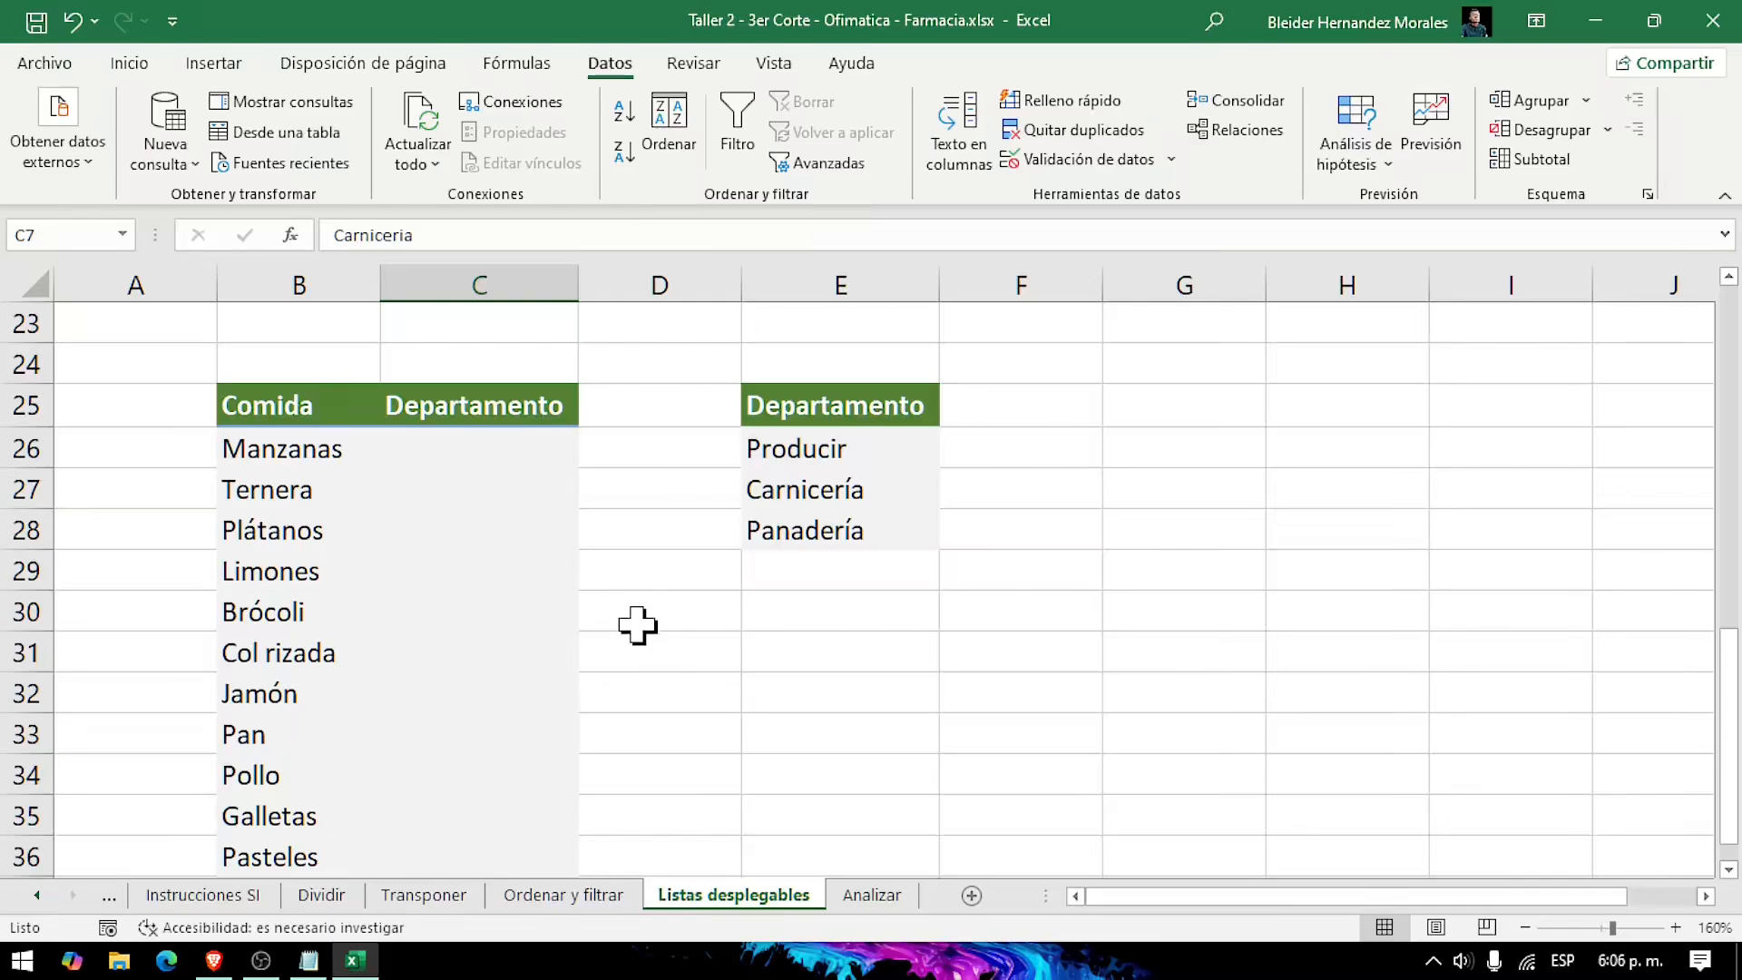
pyautogui.scroll(-1, 808, 601)
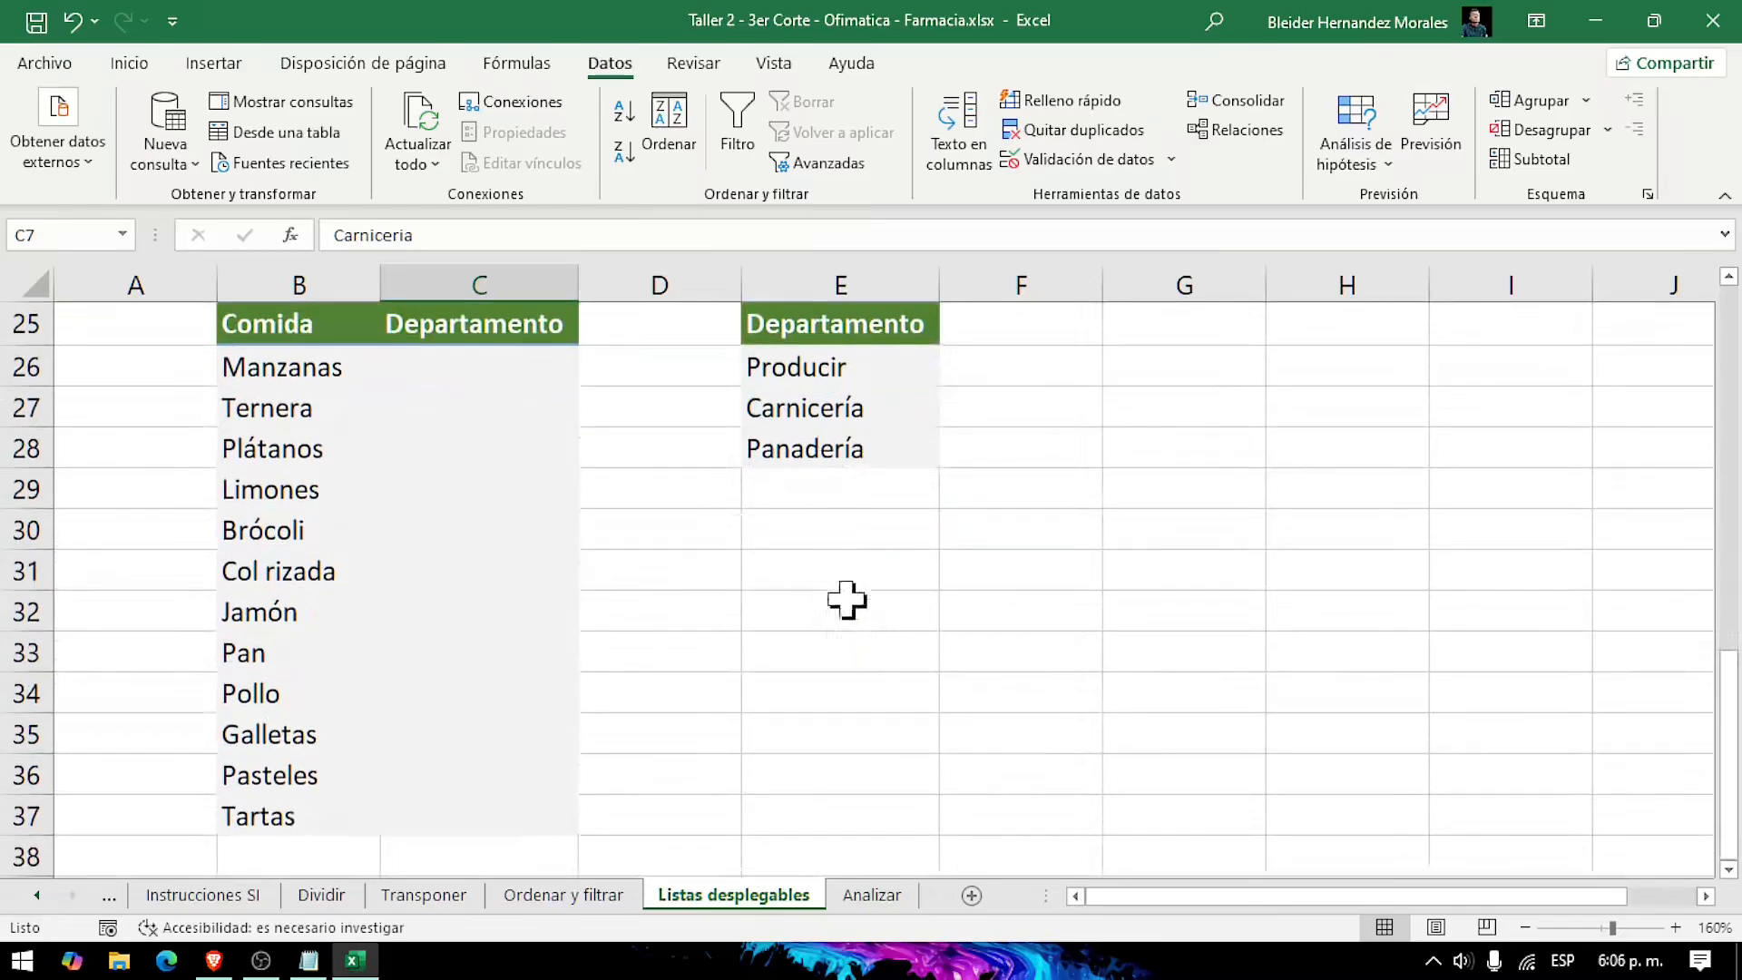
pyautogui.scroll(1, 844, 589)
pyautogui.moveTo(789, 404); pyautogui.dragTo(932, 546)
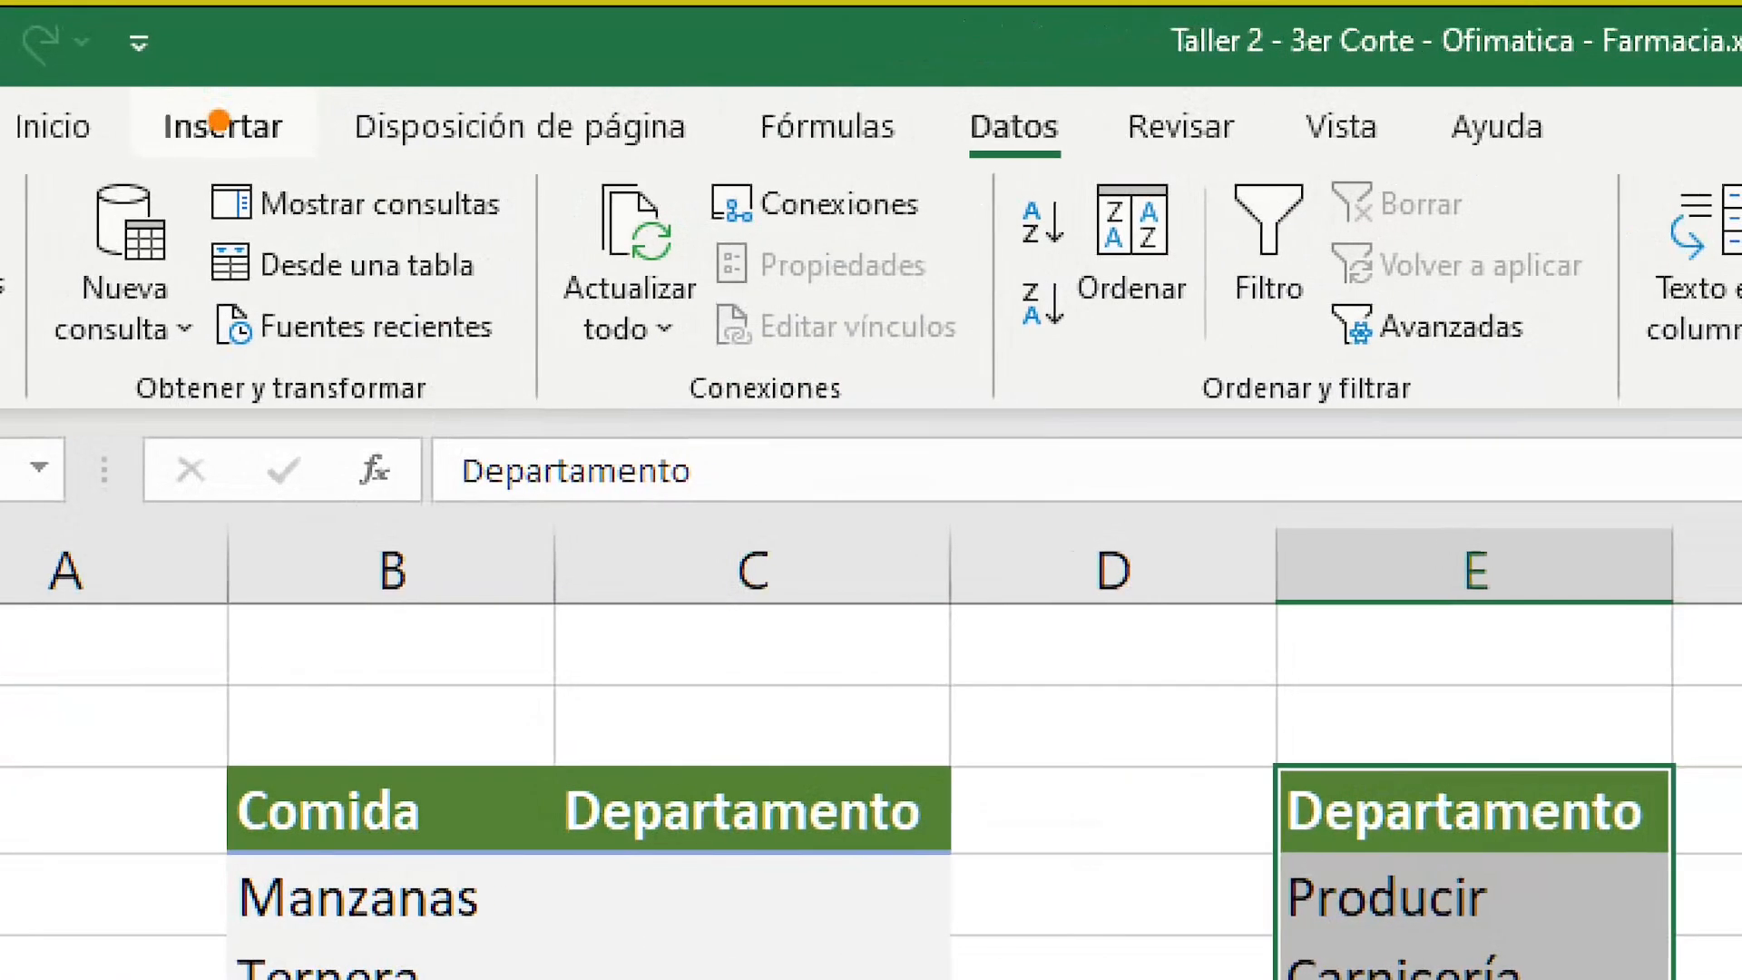
pyautogui.click(196, 65)
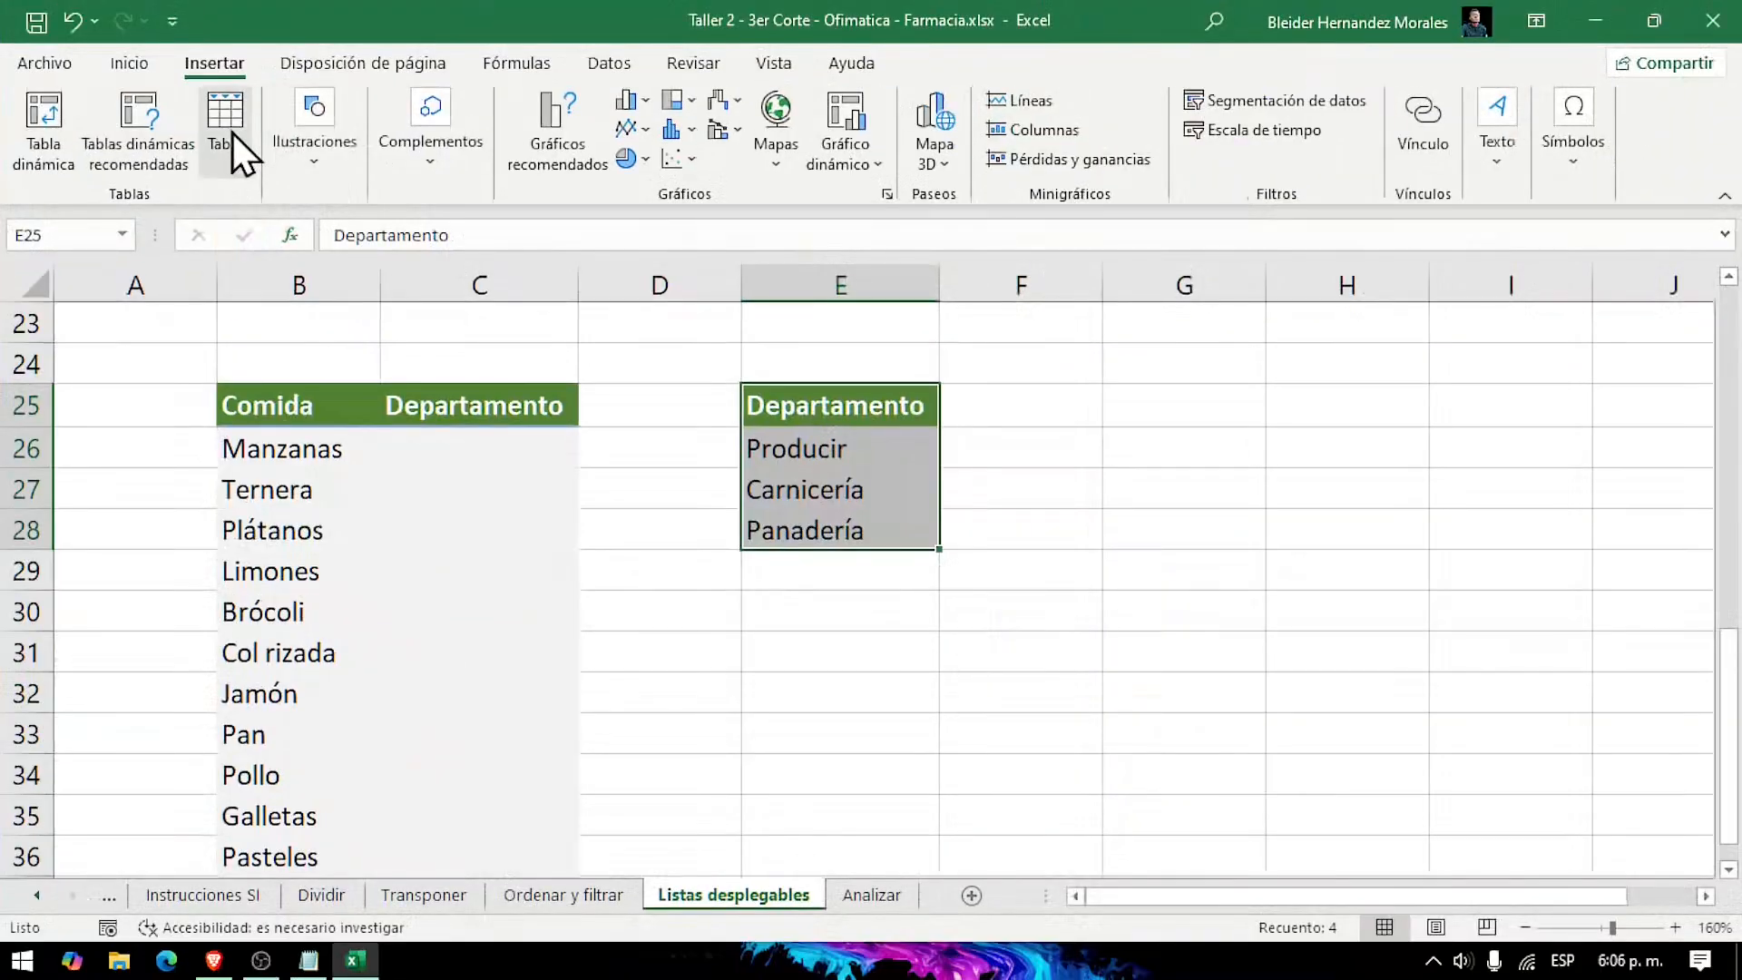
pyautogui.click(343, 107)
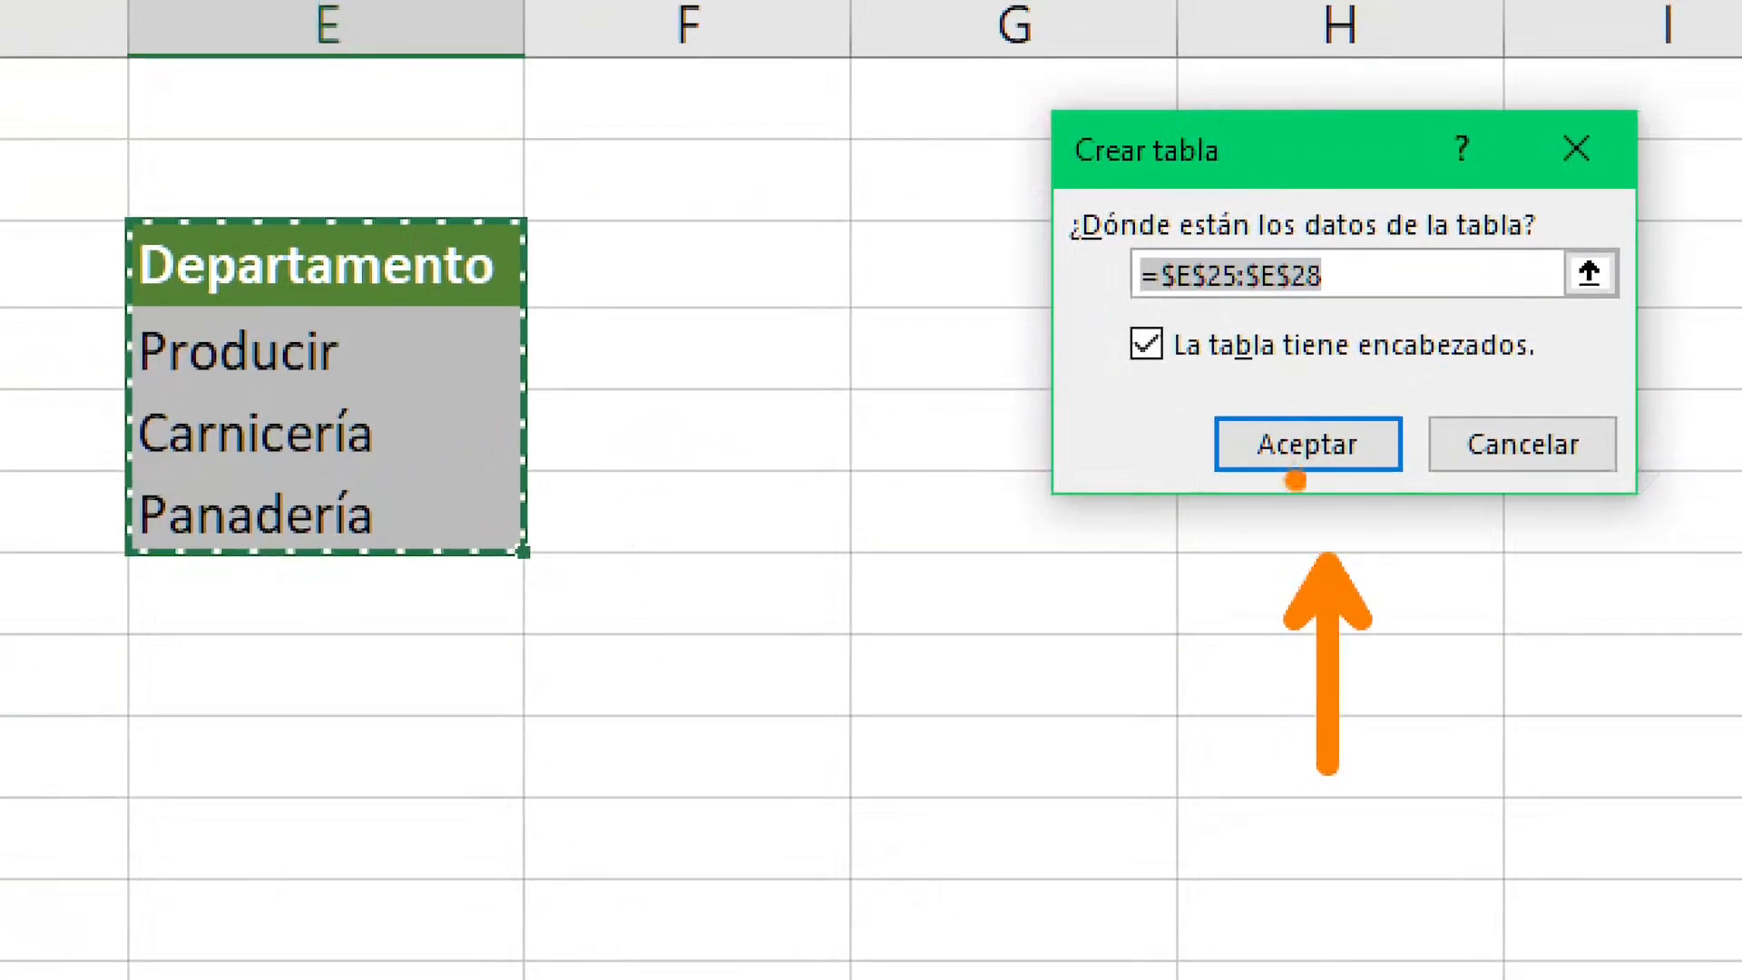
pyautogui.click(1296, 467)
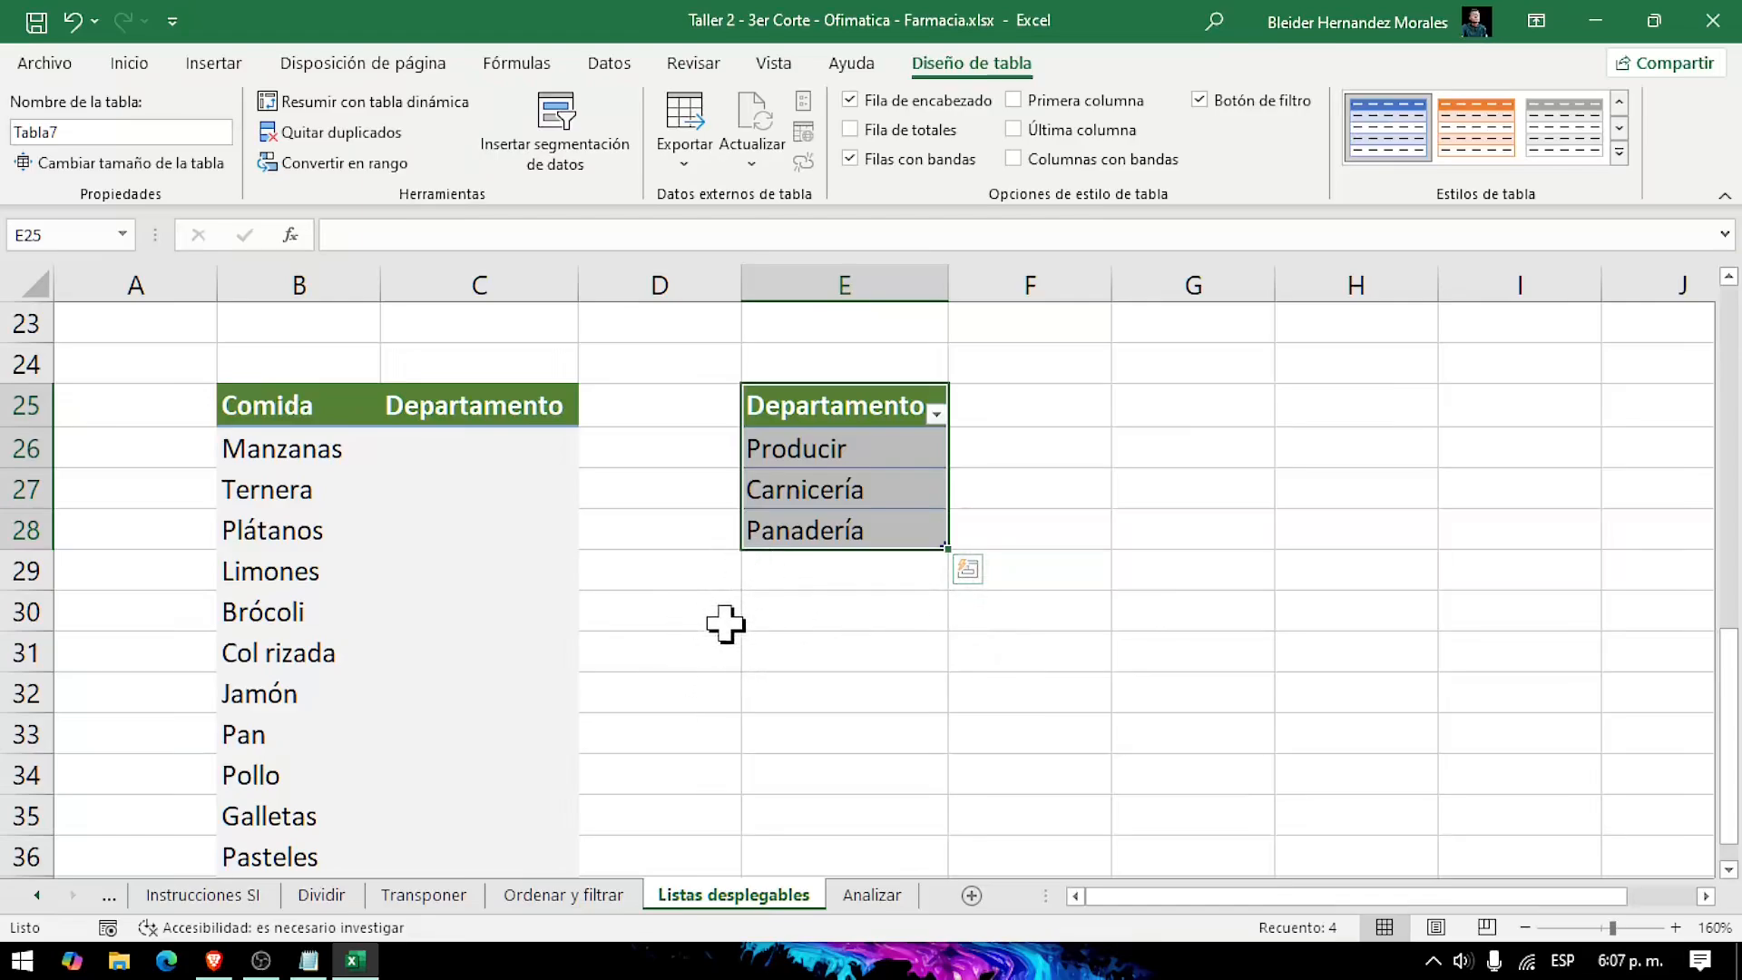
pyautogui.click(752, 693)
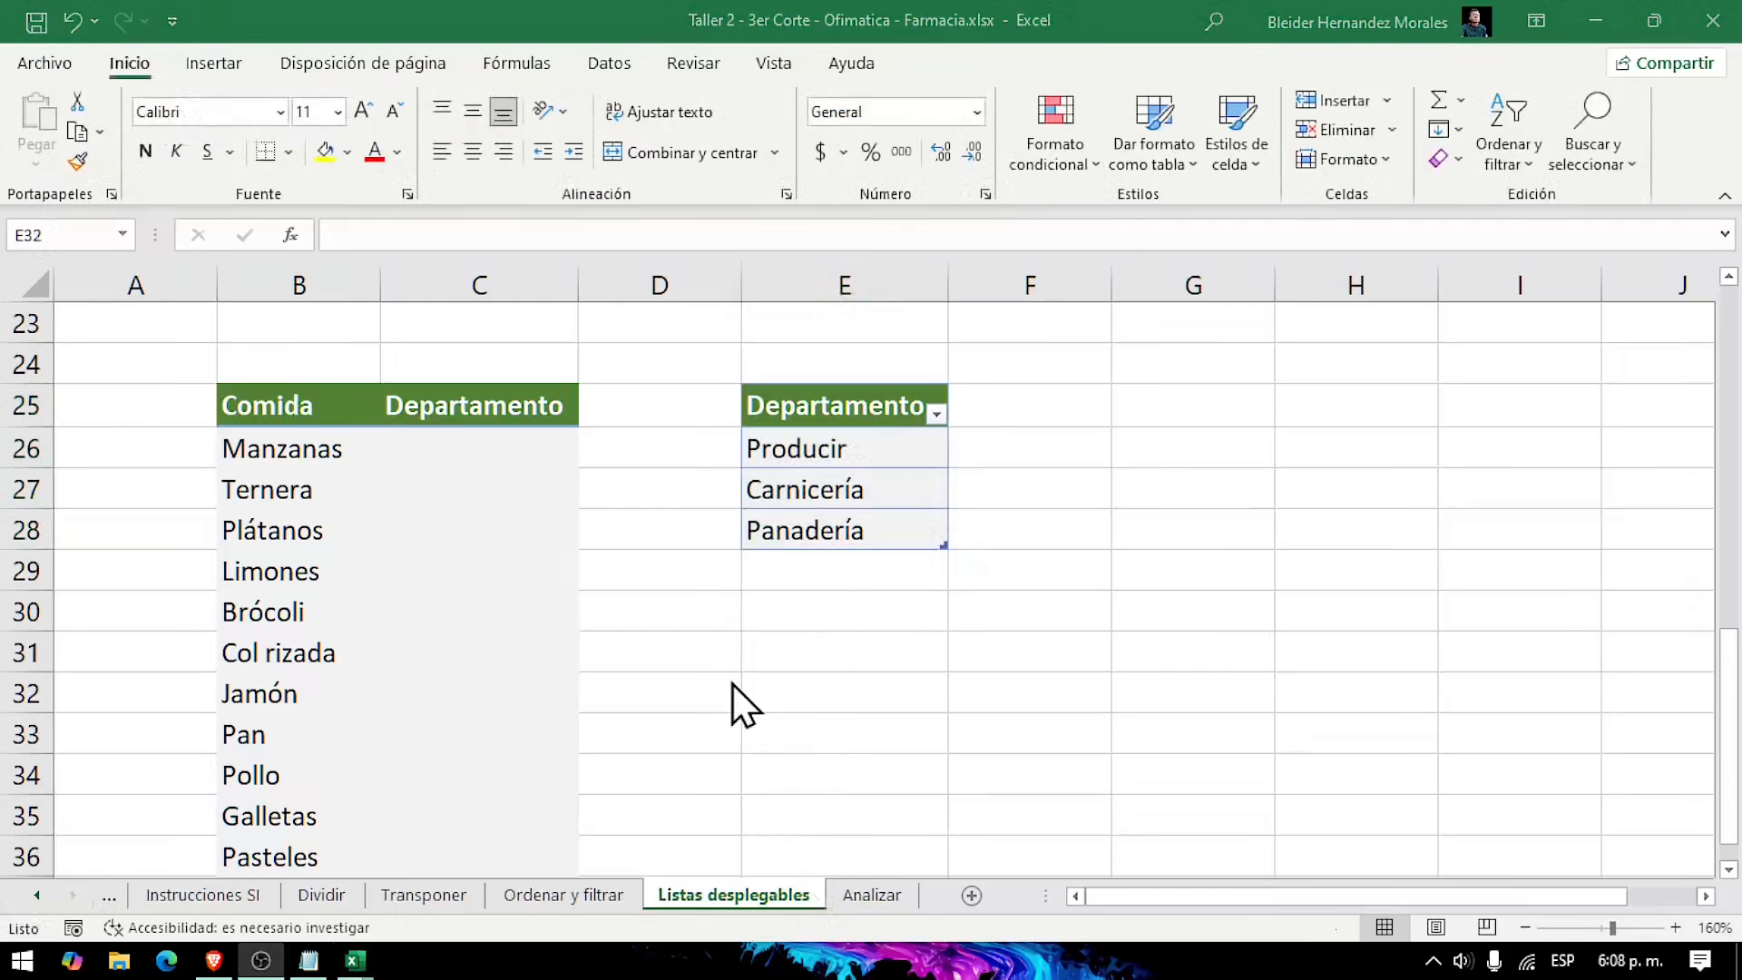
# Step: Set up data validation of type Lista for the empty Departamento cells C26:C37
pyautogui.click(469, 442)
pyautogui.moveTo(469, 442); pyautogui.dragTo(463, 825)
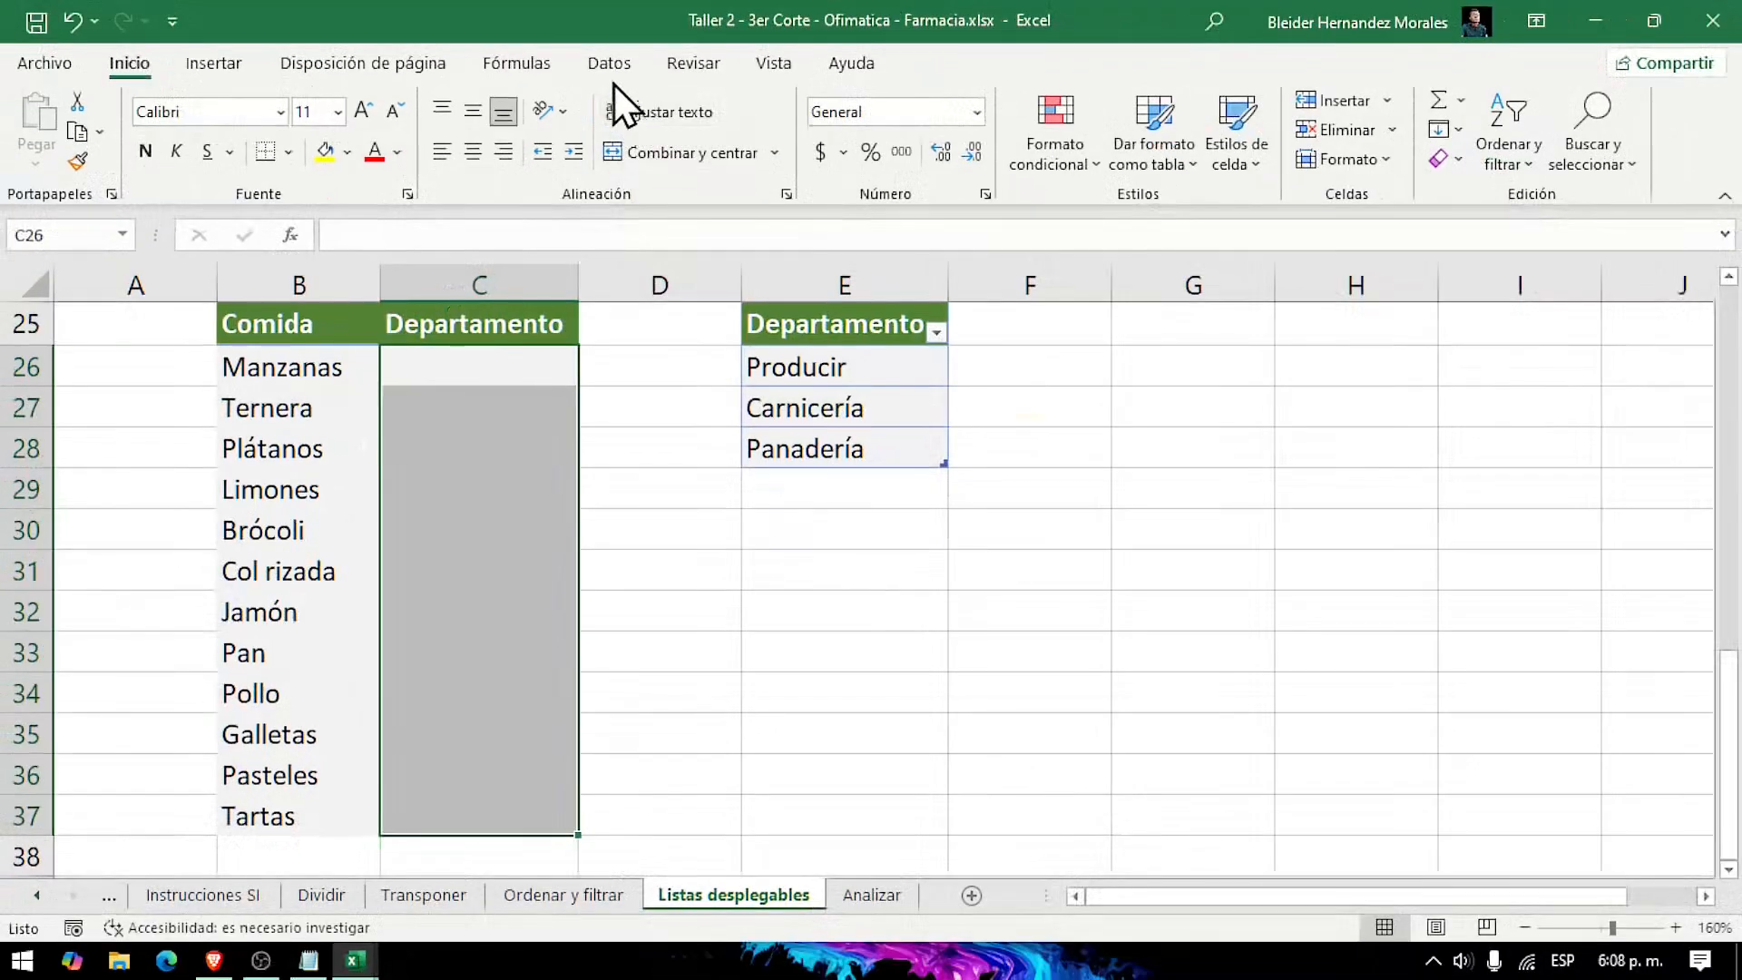
pyautogui.click(610, 68)
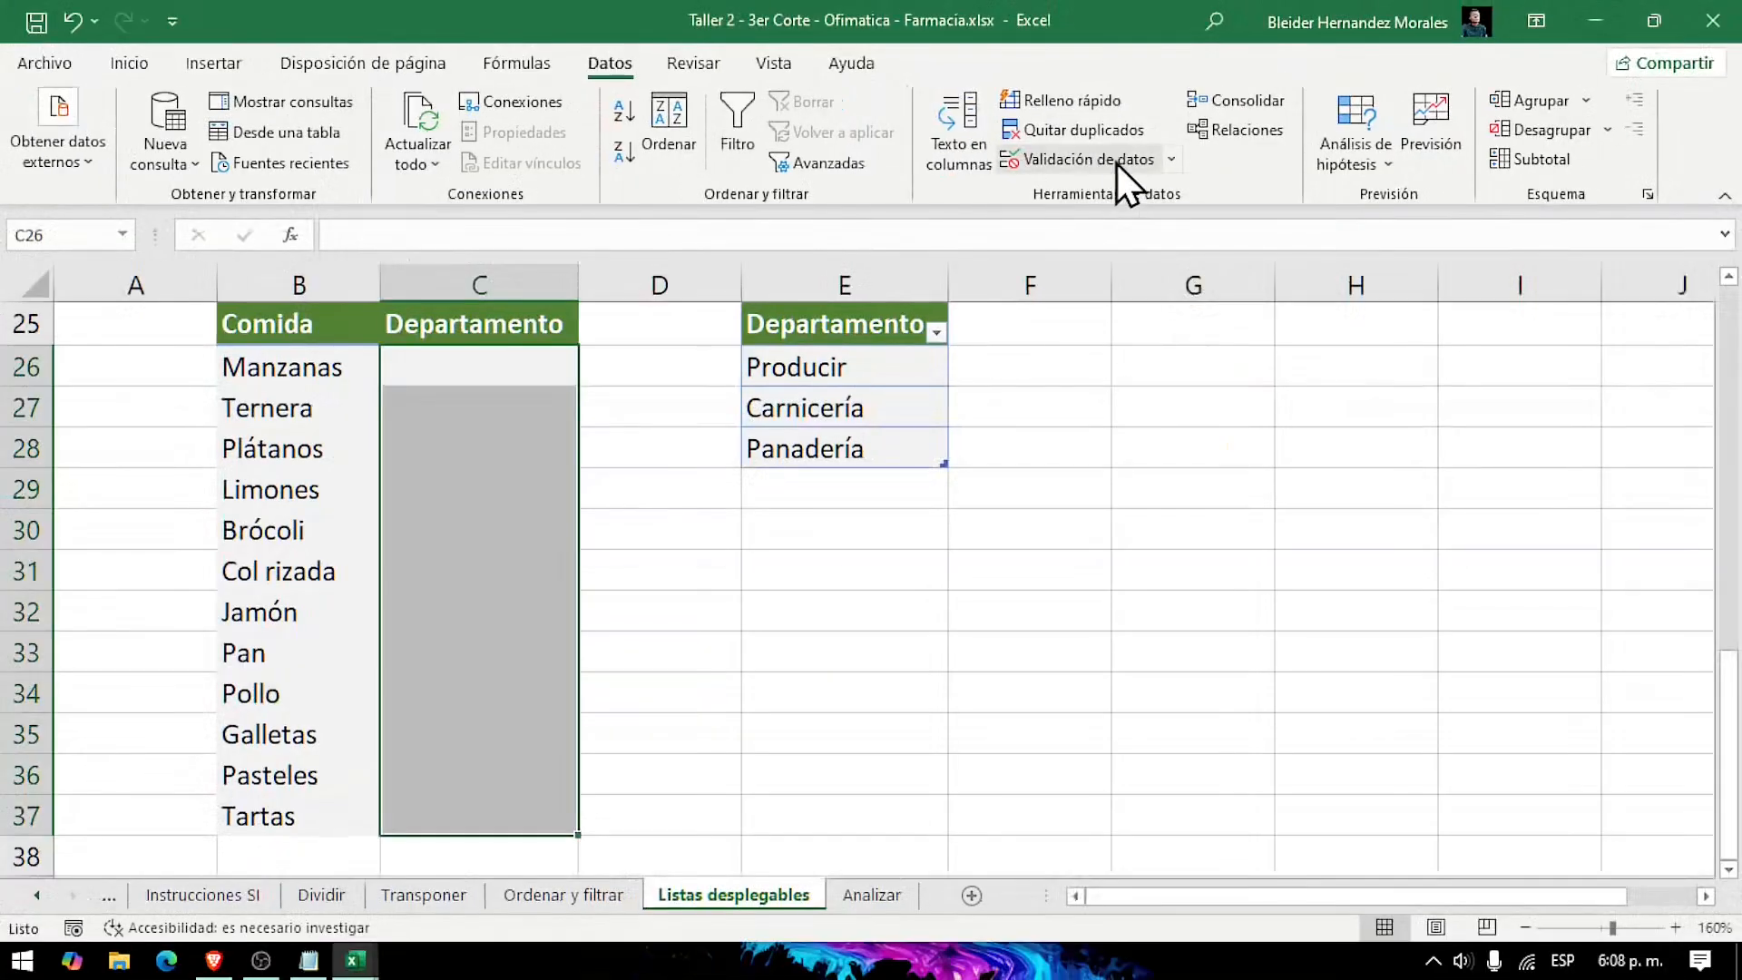
pyautogui.click(1089, 158)
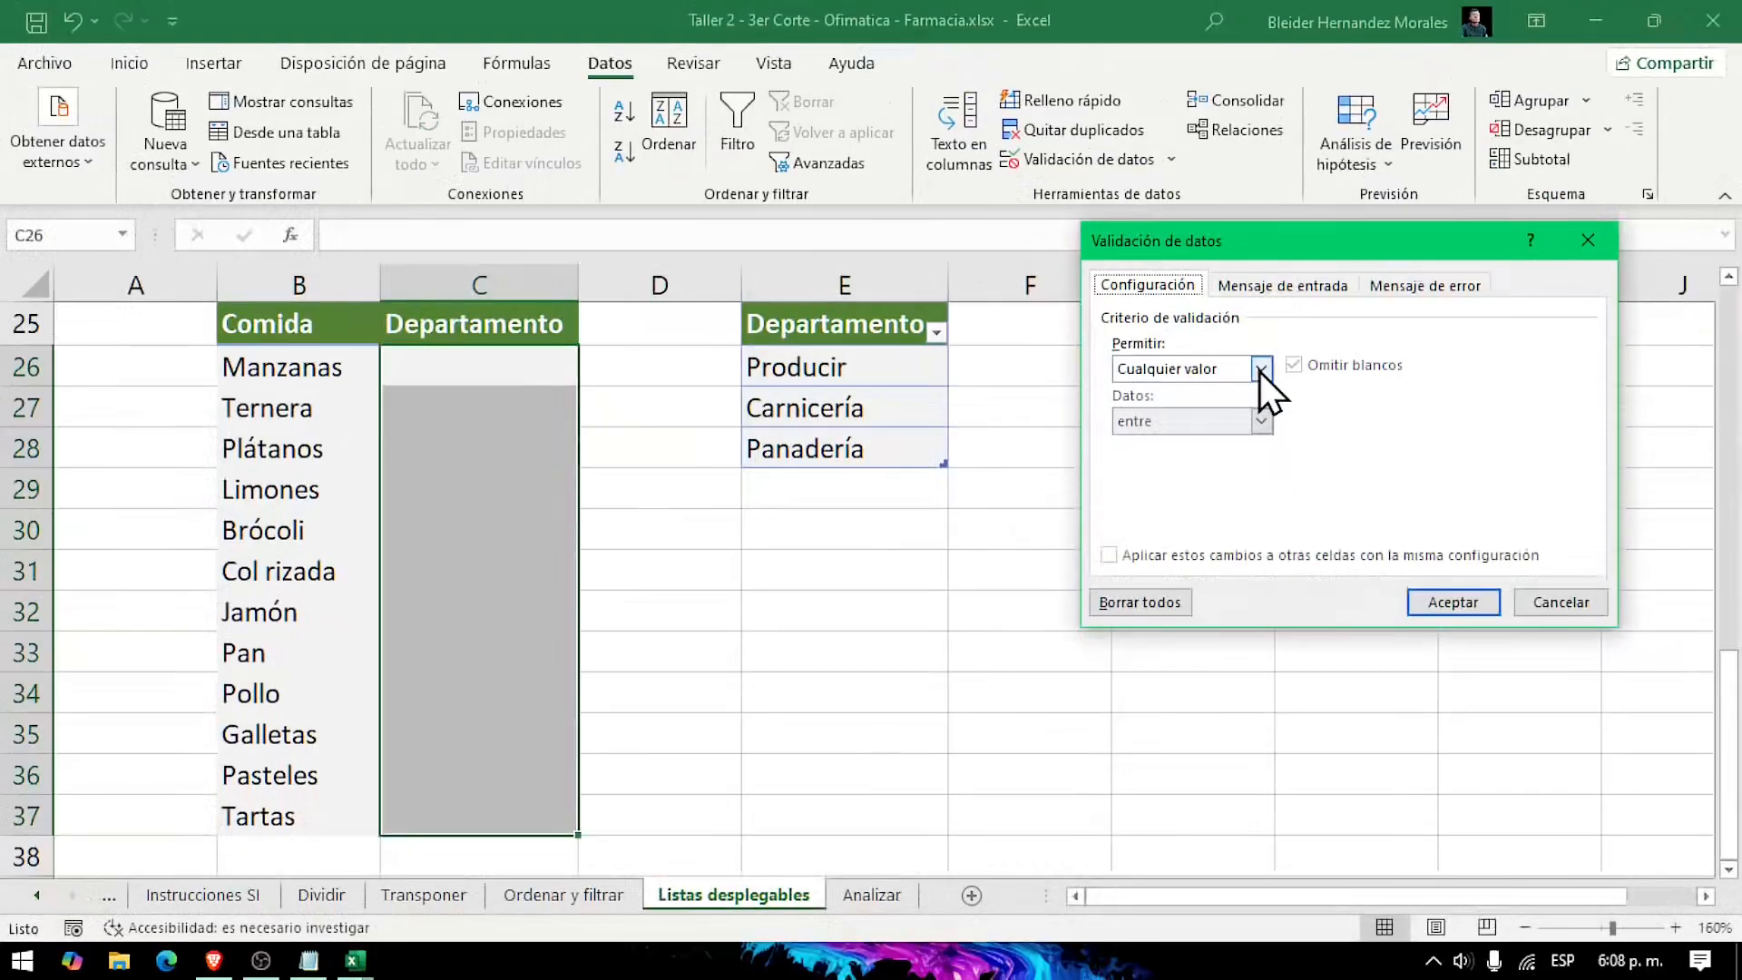
pyautogui.click(1298, 381)
pyautogui.click(1207, 443)
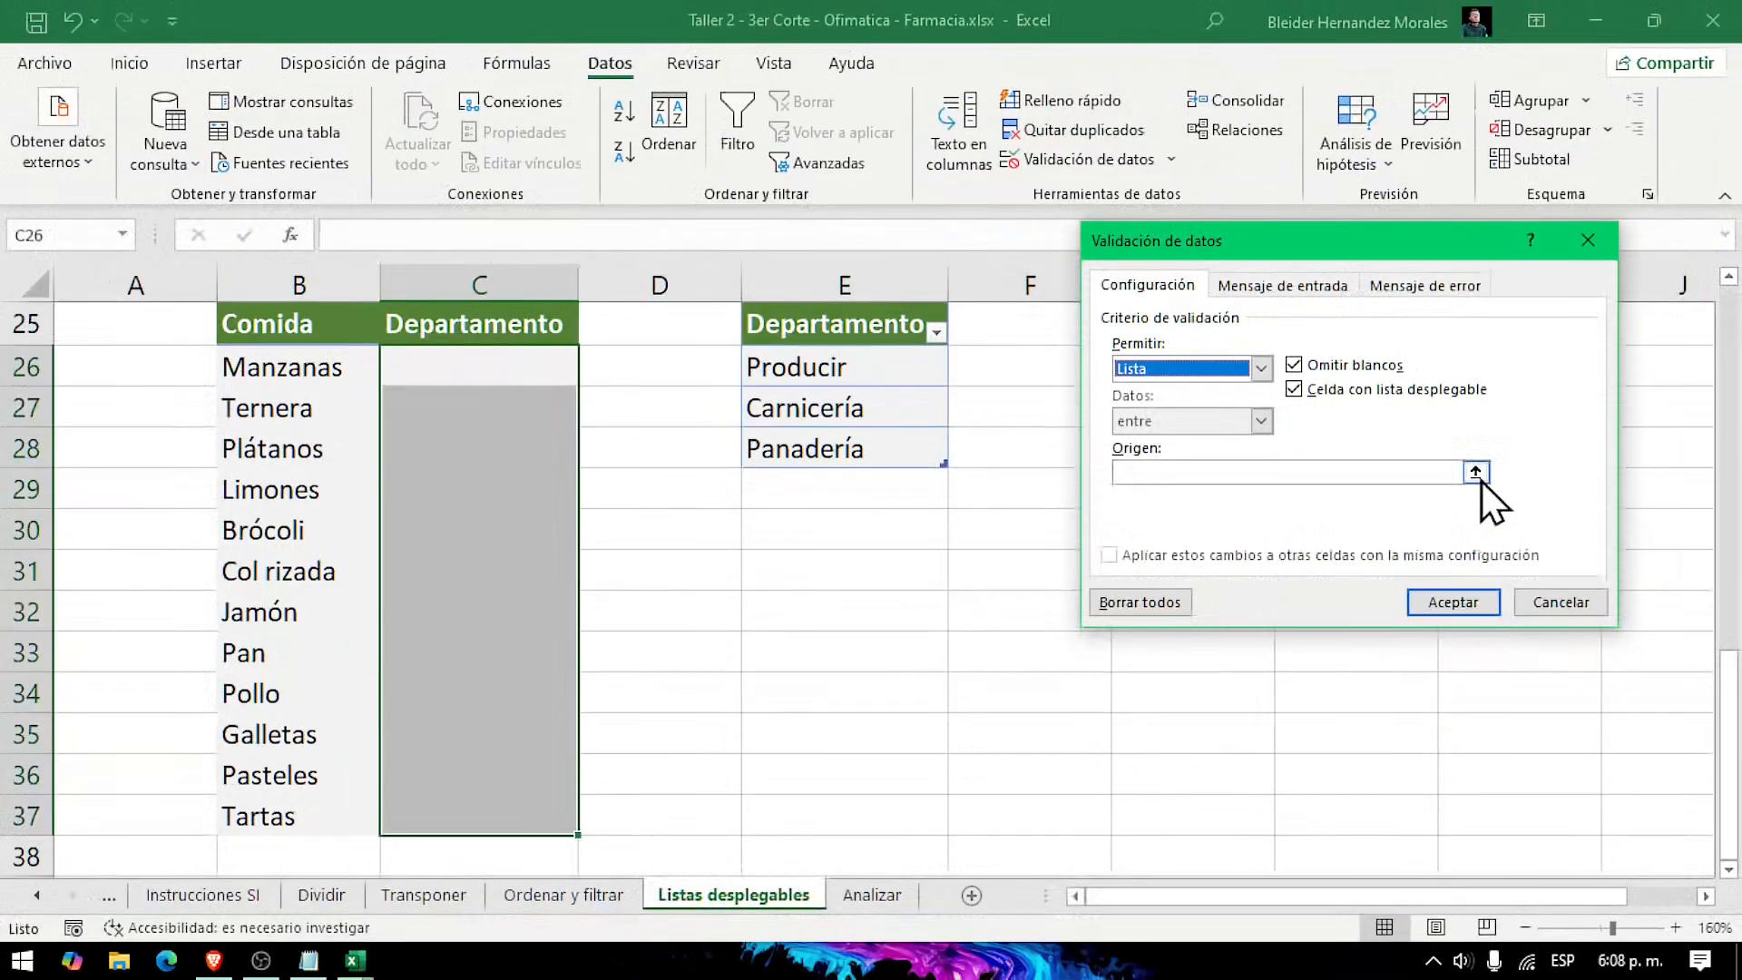
# Step: Use the Departamento table entries =$E$26:$E$28 as the list source and apply the validation
pyautogui.click(1476, 473)
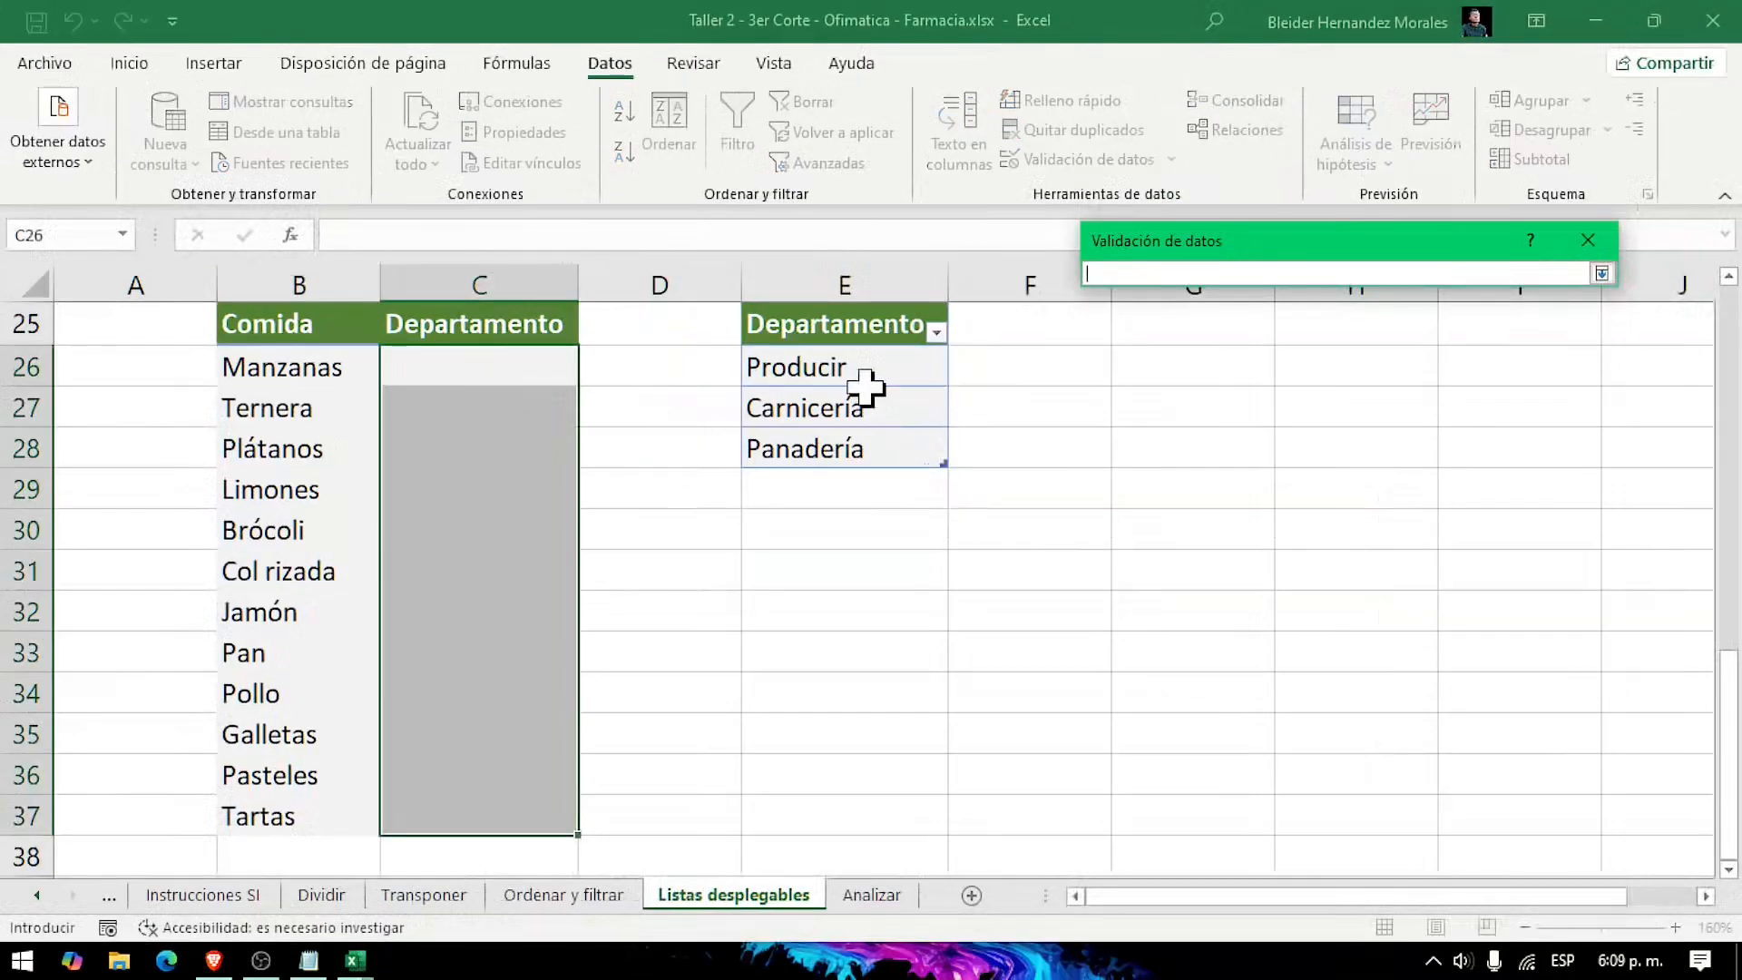
pyautogui.moveTo(863, 369); pyautogui.dragTo(865, 451)
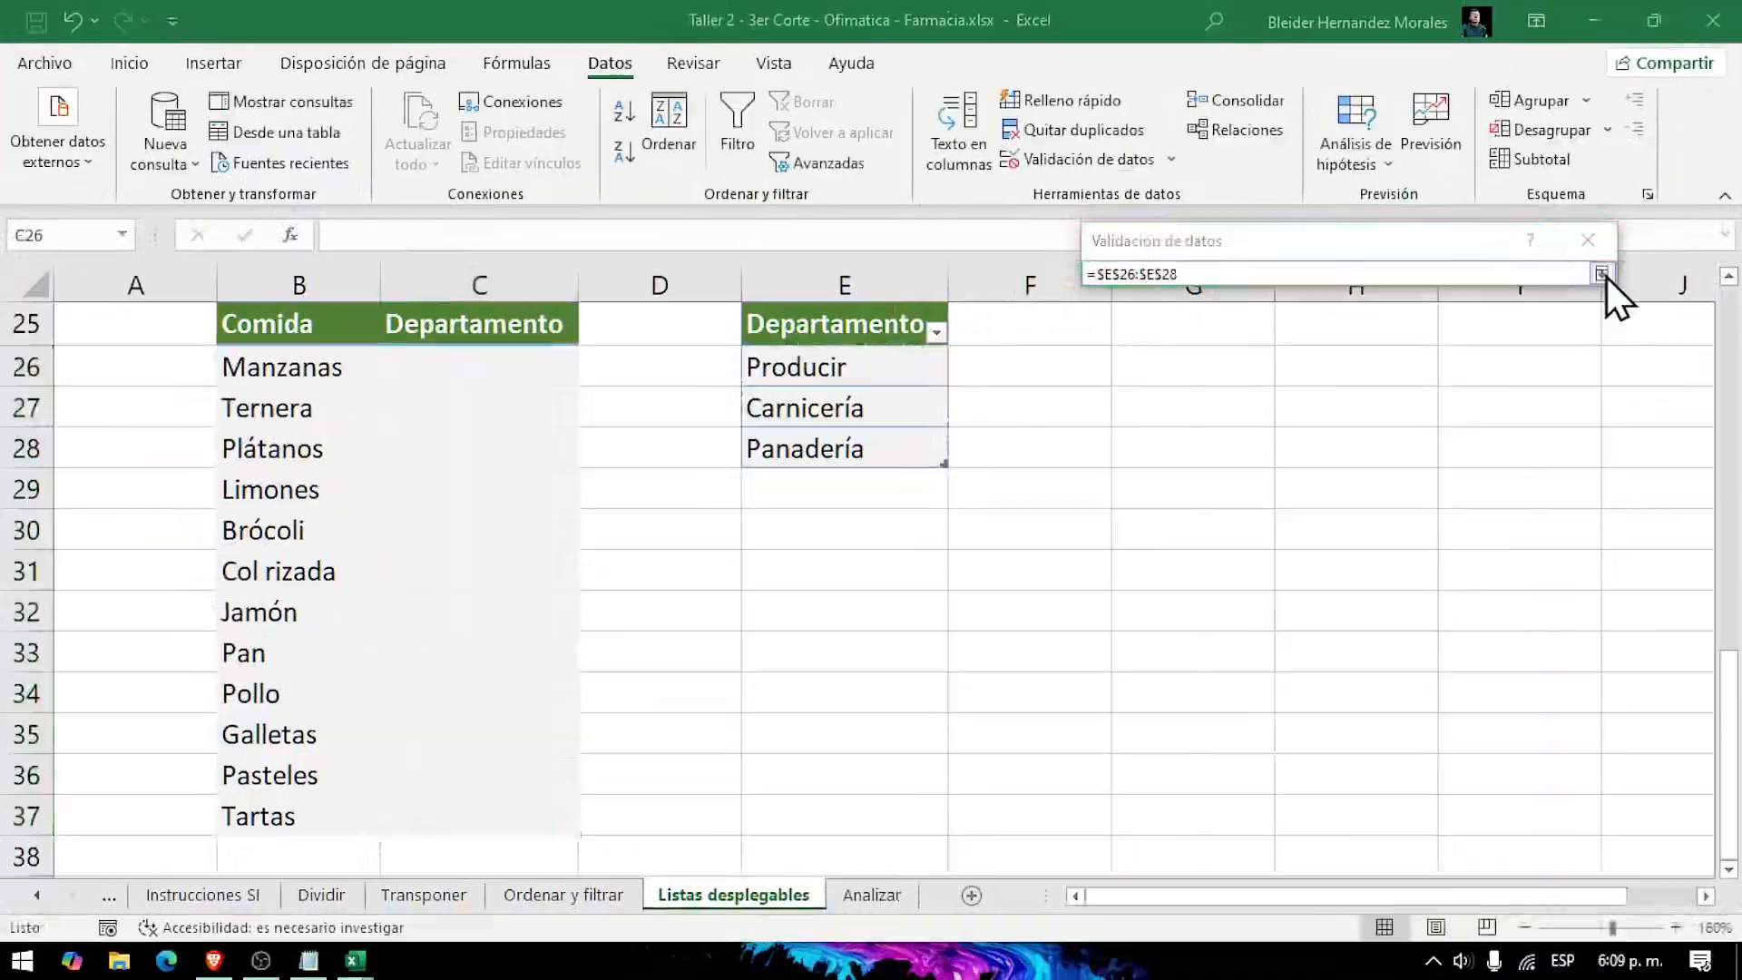
pyautogui.click(1527, 243)
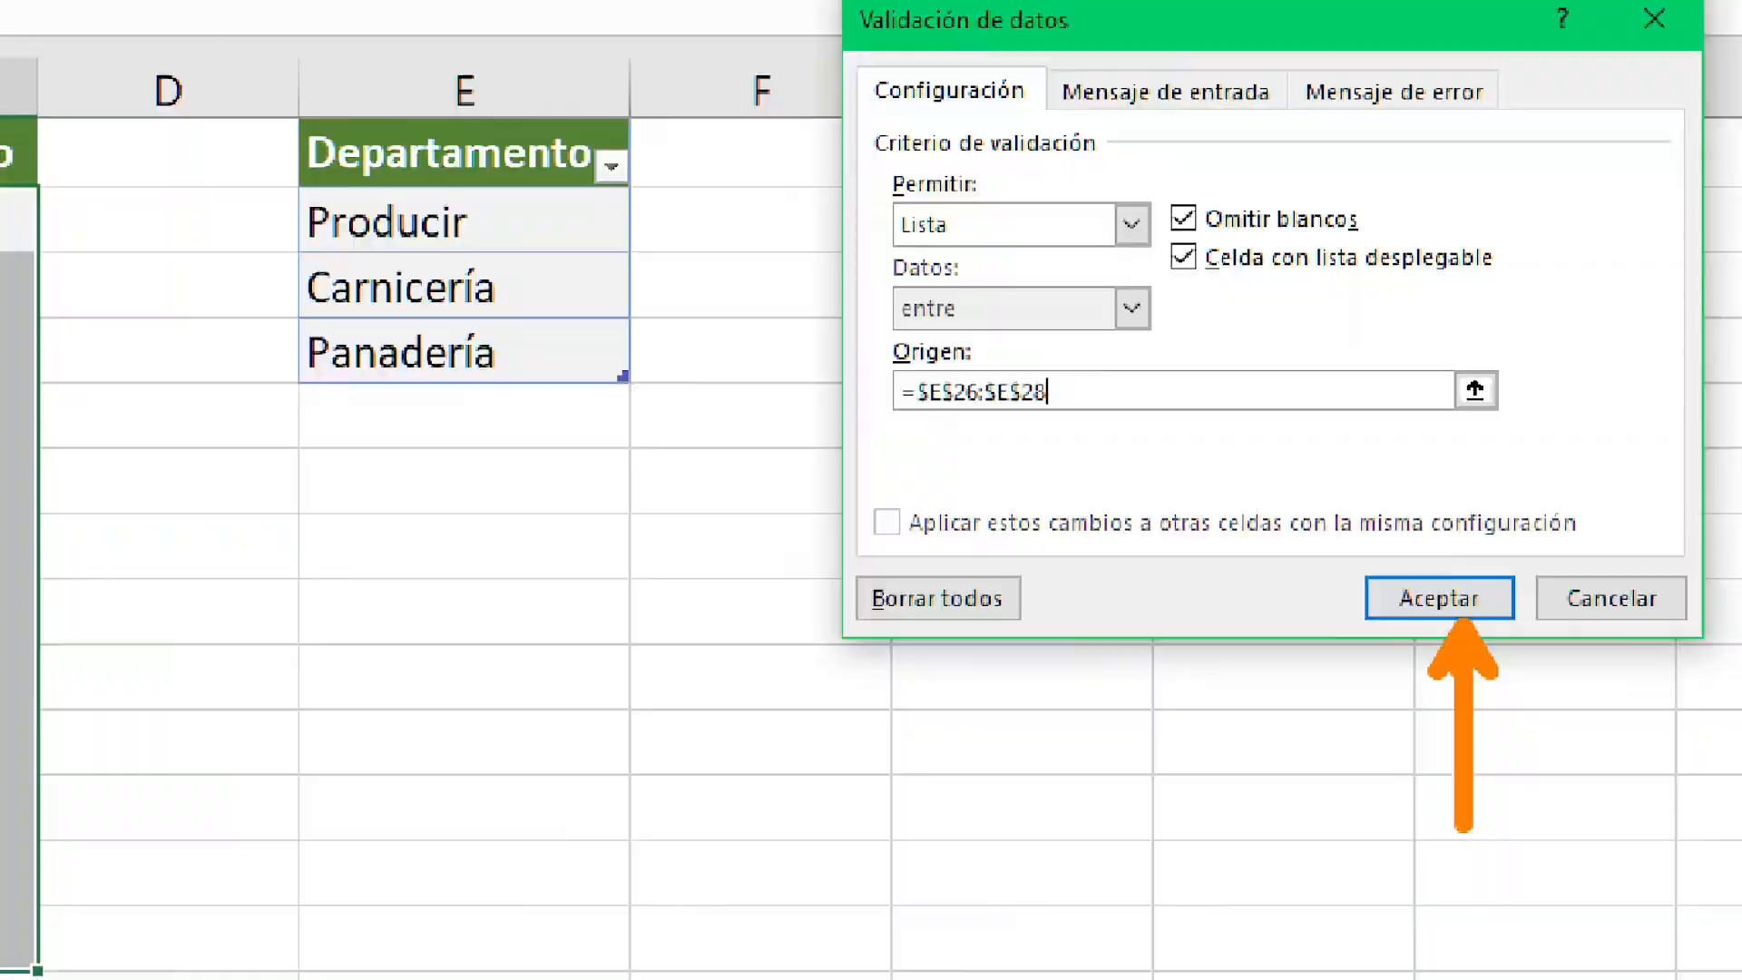
pyautogui.click(1479, 599)
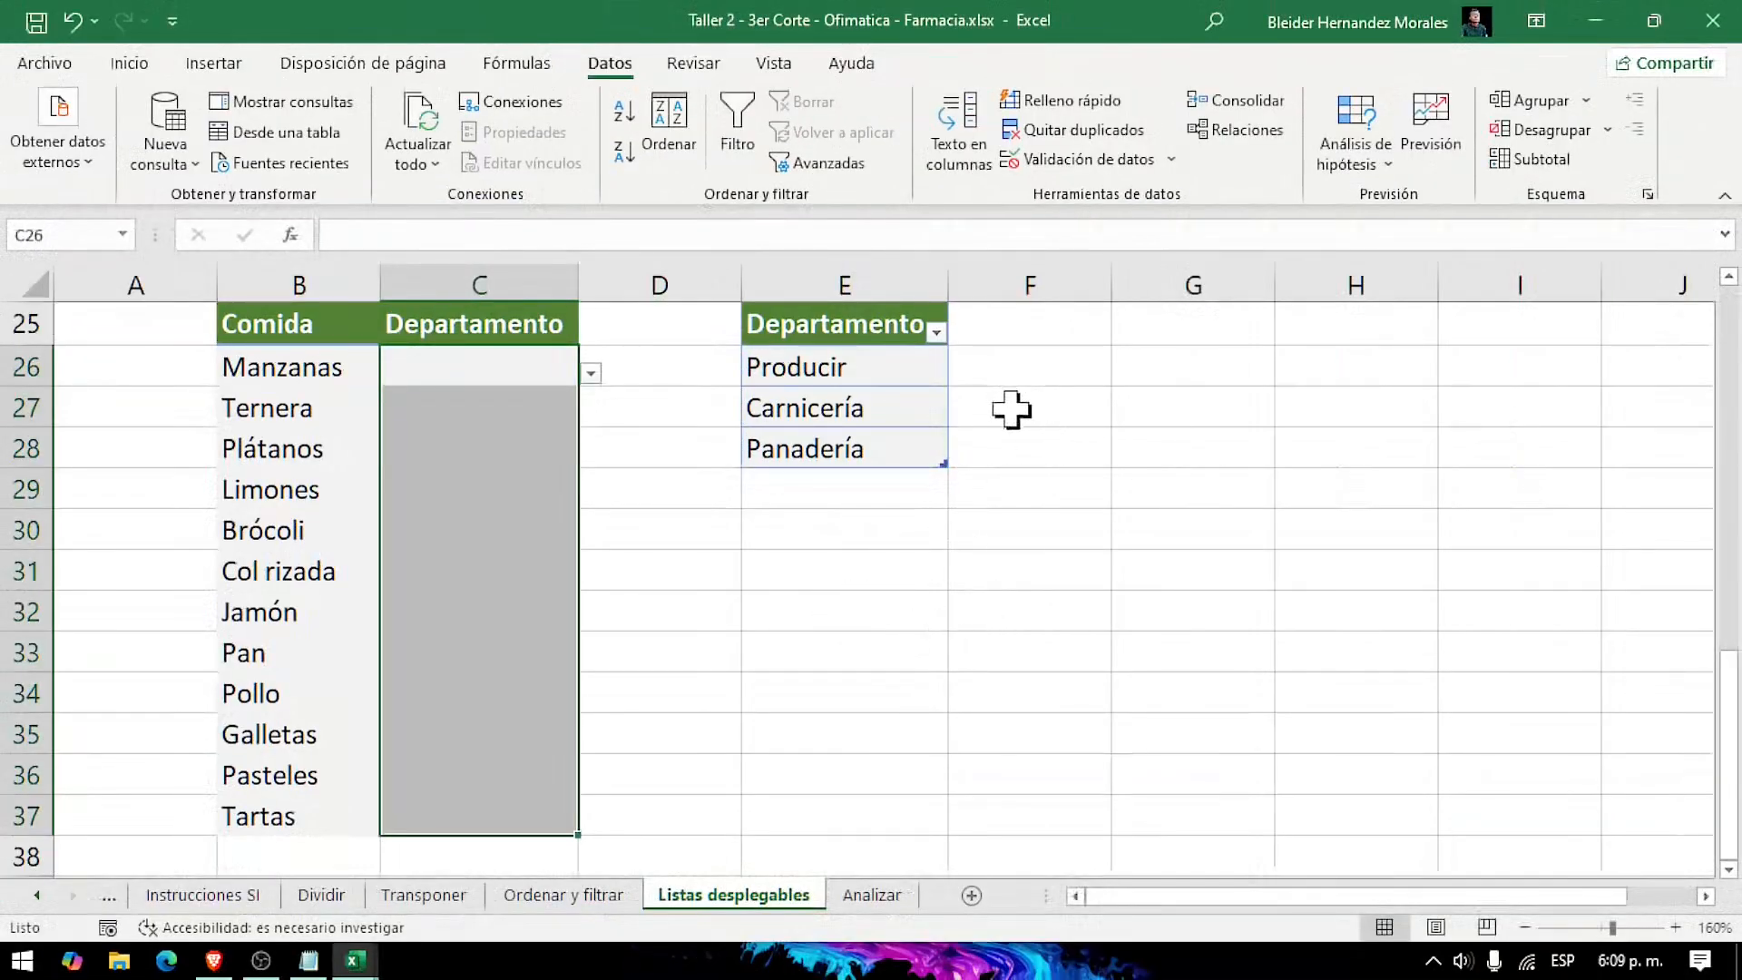
# Step: Choose Carnicería from the list for Ternera in C27 and Producir for Brócoli in C30
pyautogui.click(516, 413)
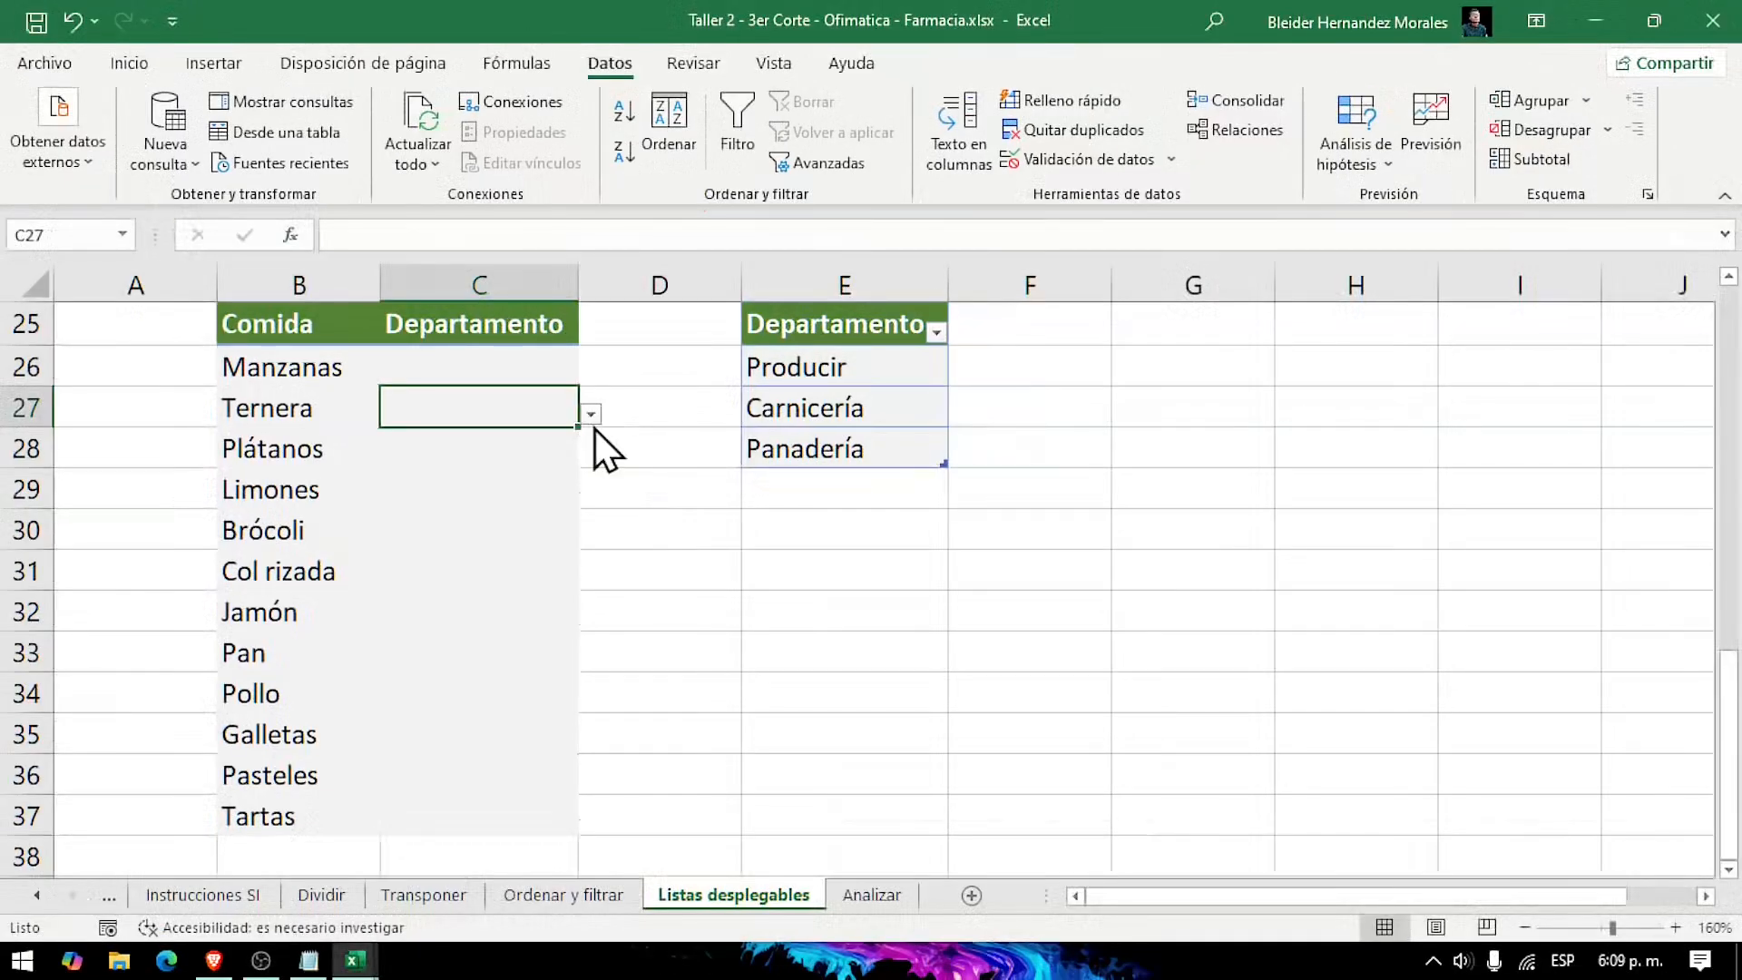
pyautogui.click(580, 403)
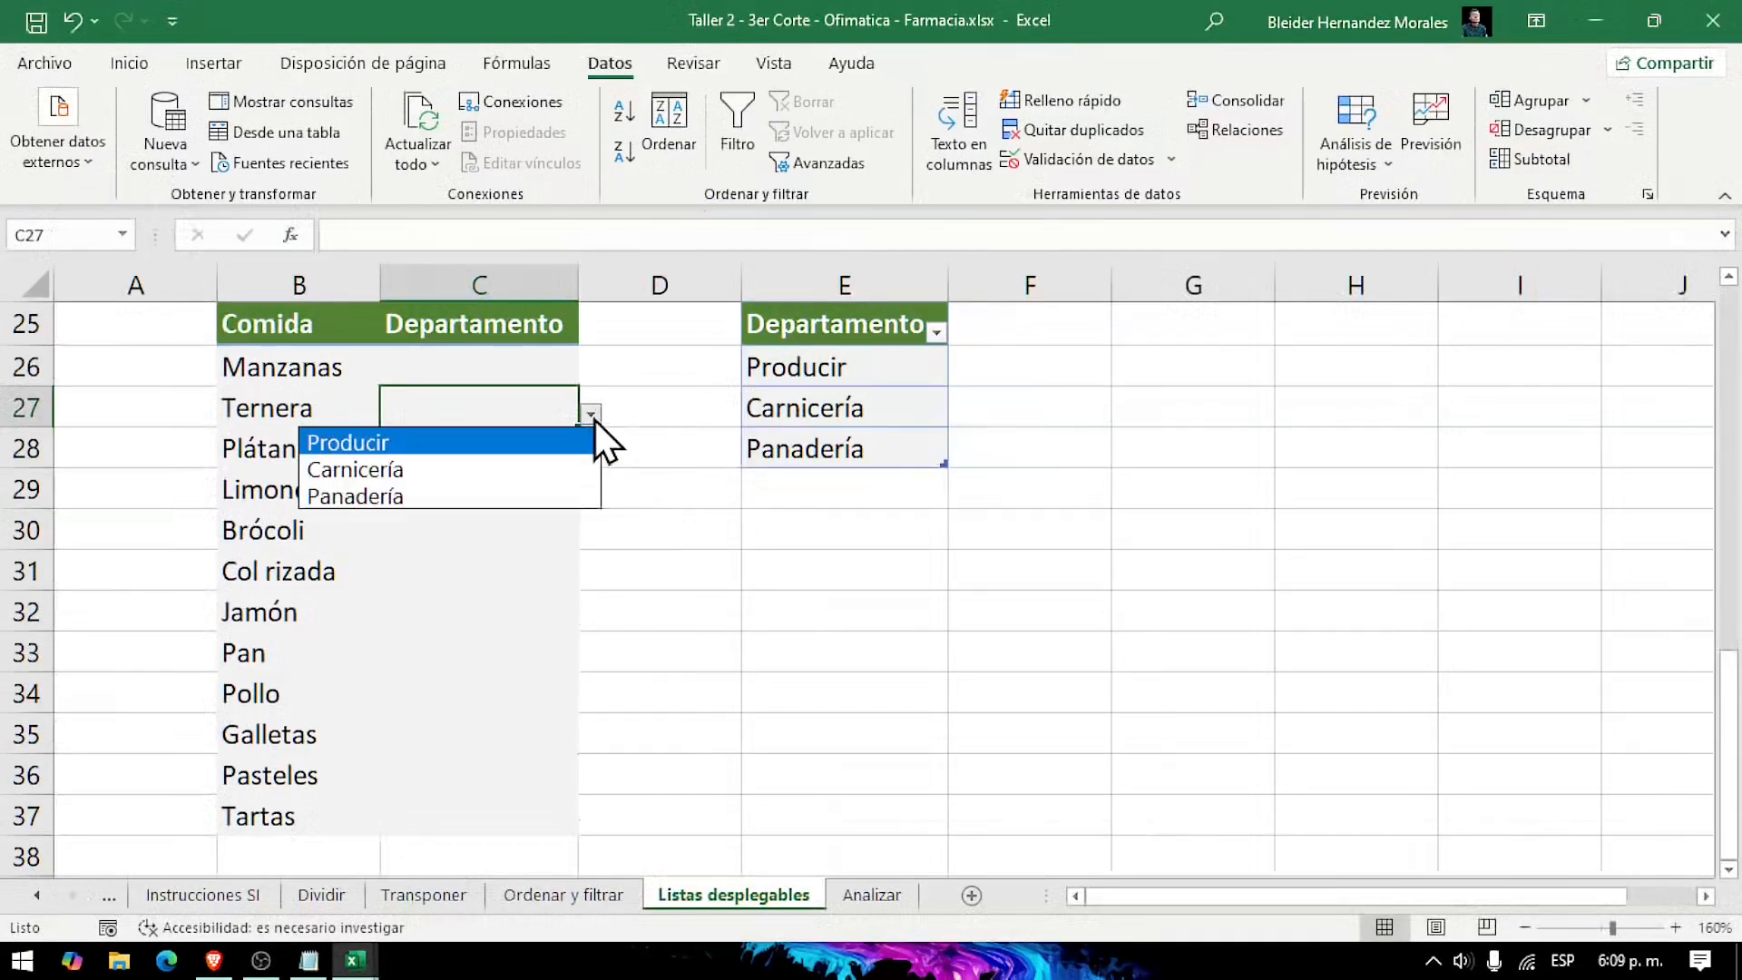
pyautogui.click(417, 470)
pyautogui.click(509, 543)
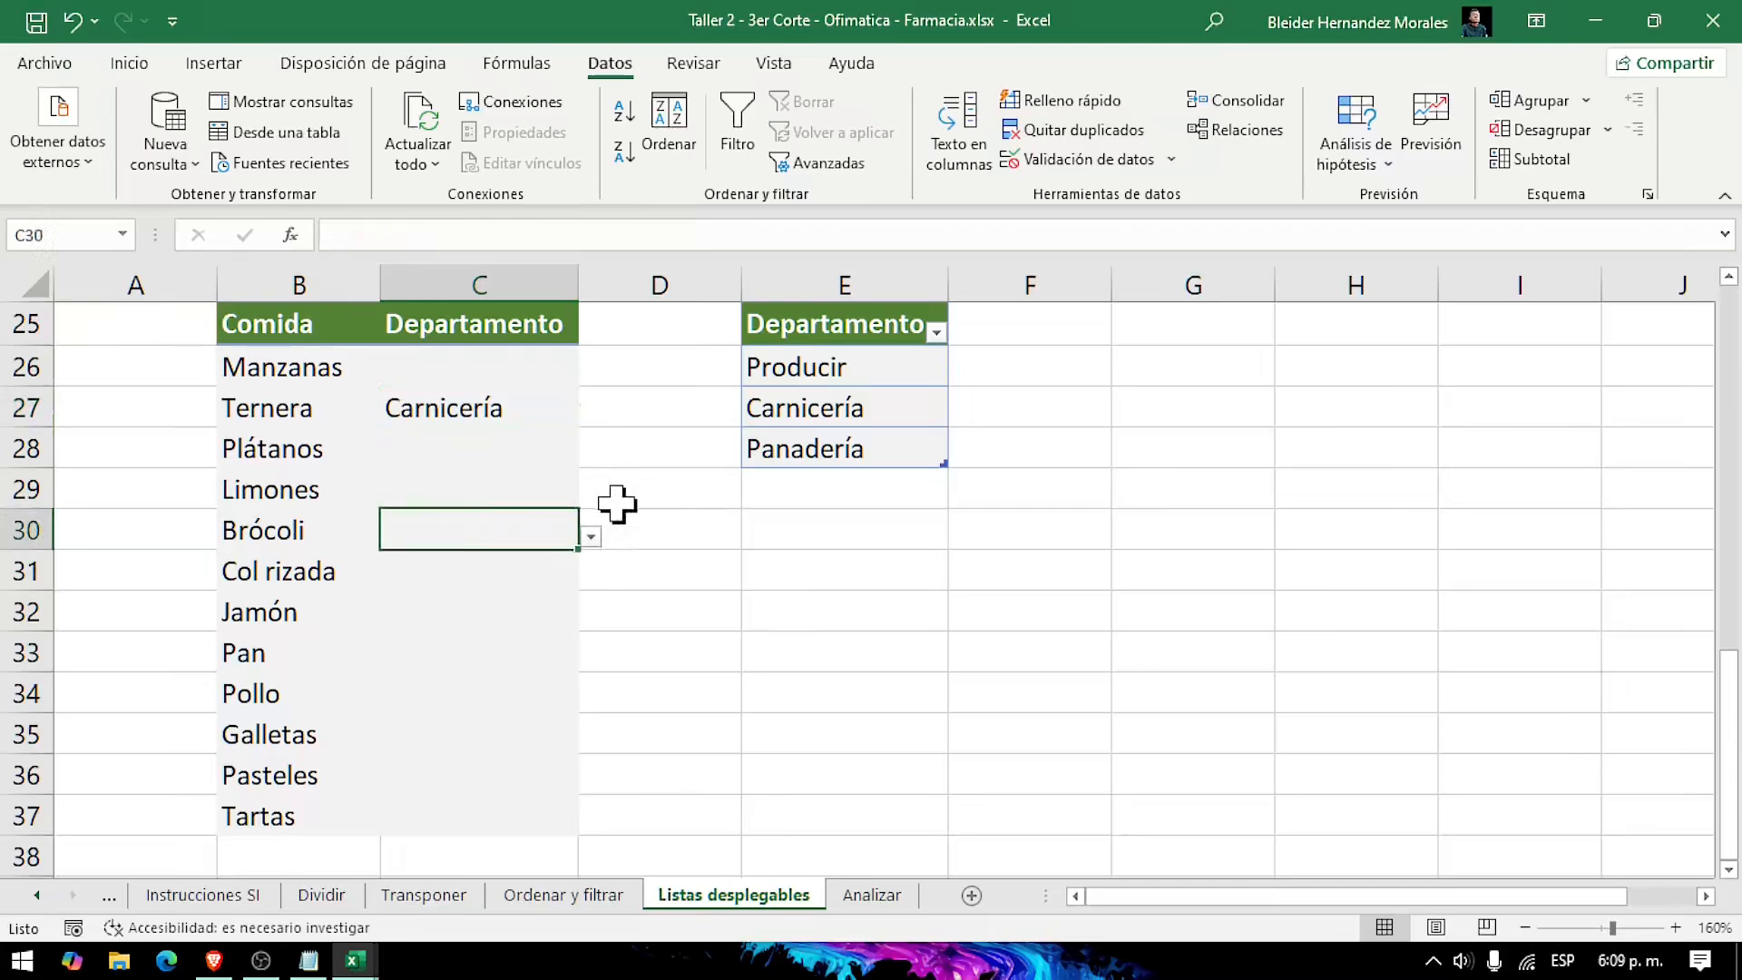
pyautogui.click(591, 539)
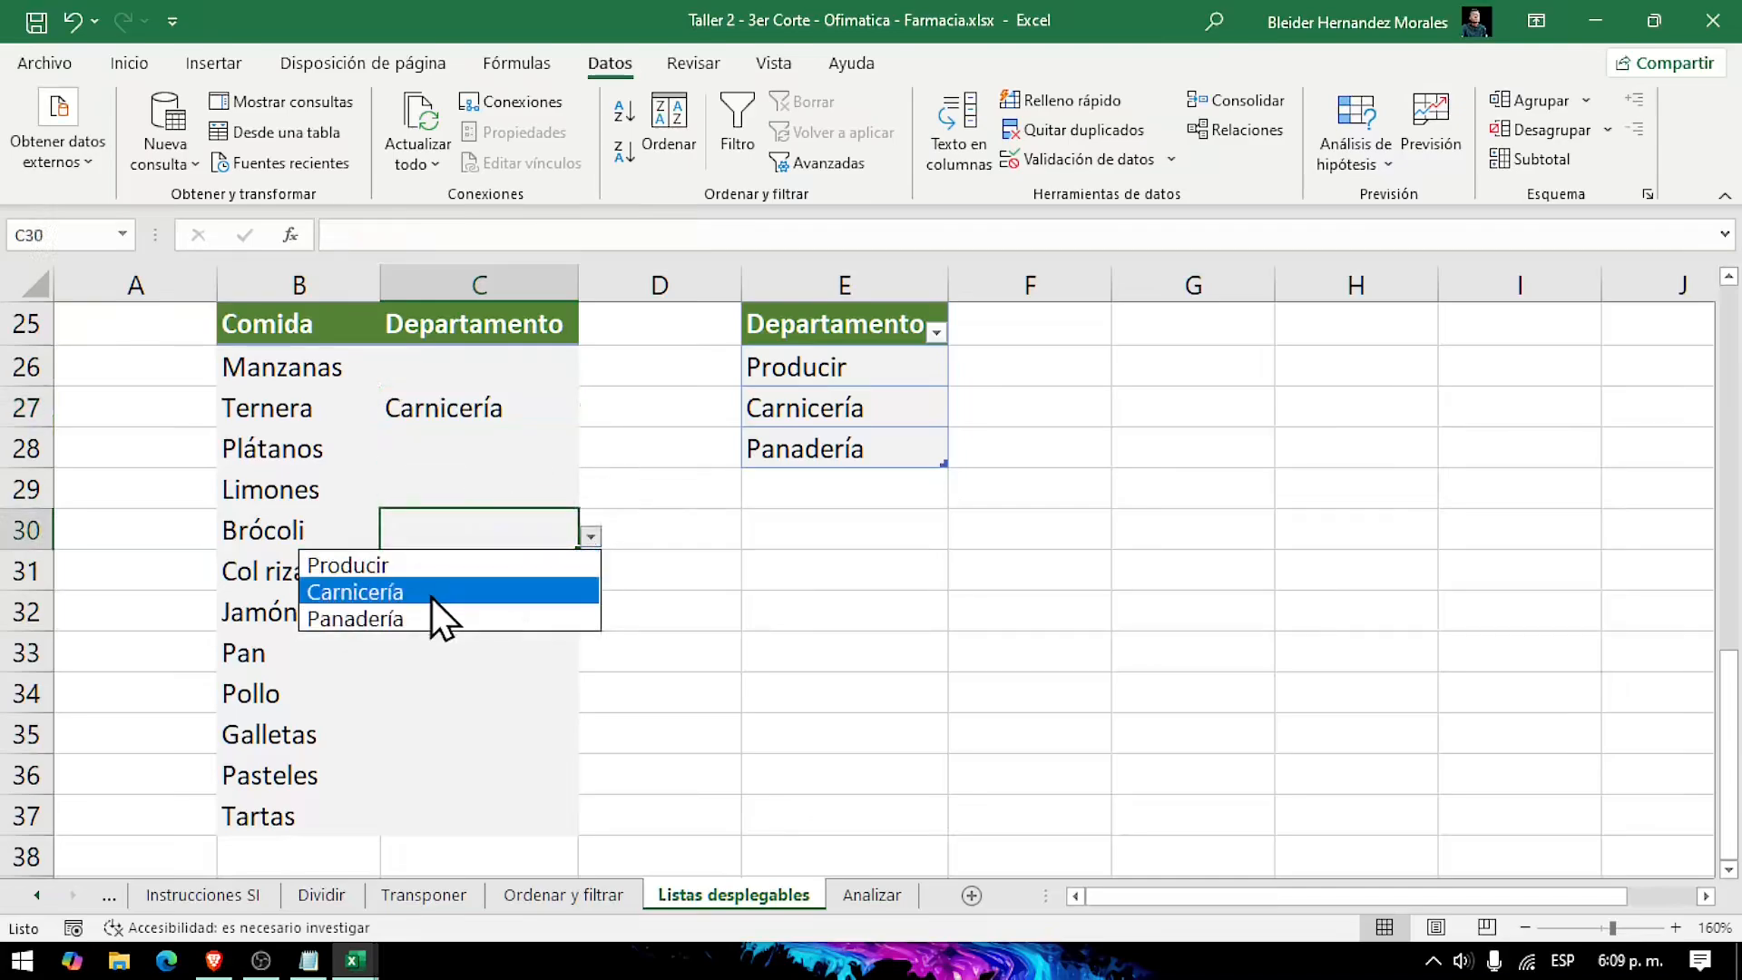
pyautogui.click(432, 564)
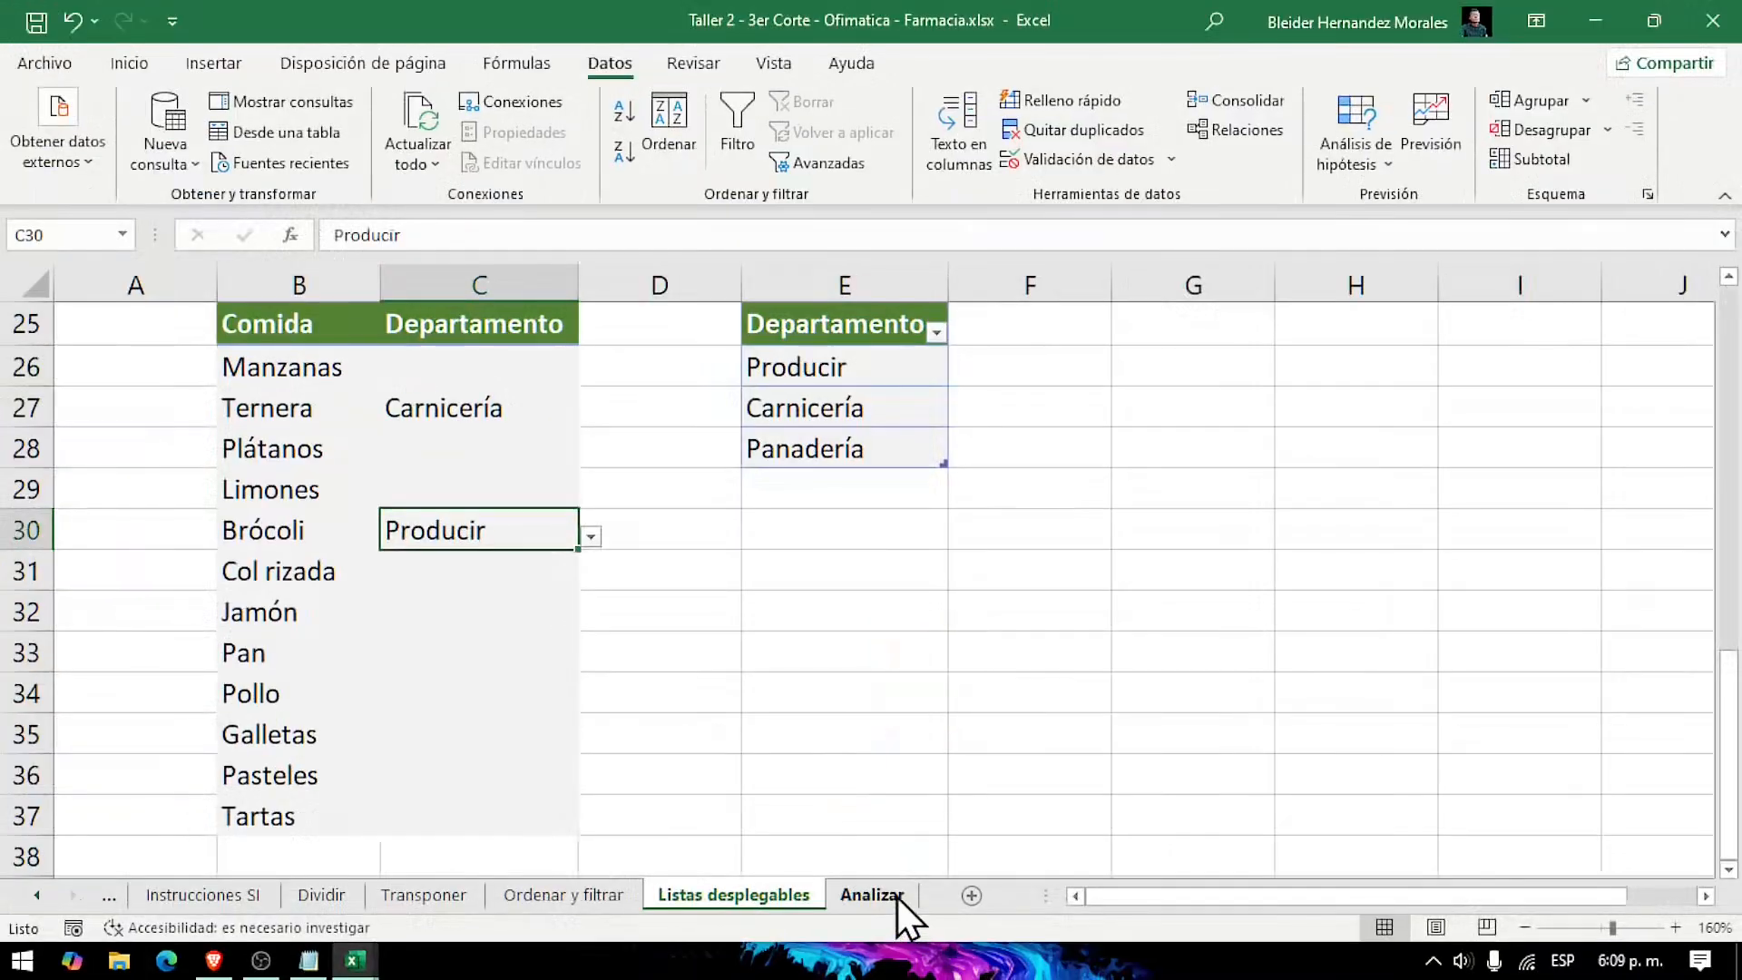
# Step: On the Analizar sheet, apply data bars and a colour scale to the Oct, Nov and Dic amounts in D6:F13
pyautogui.click(885, 944)
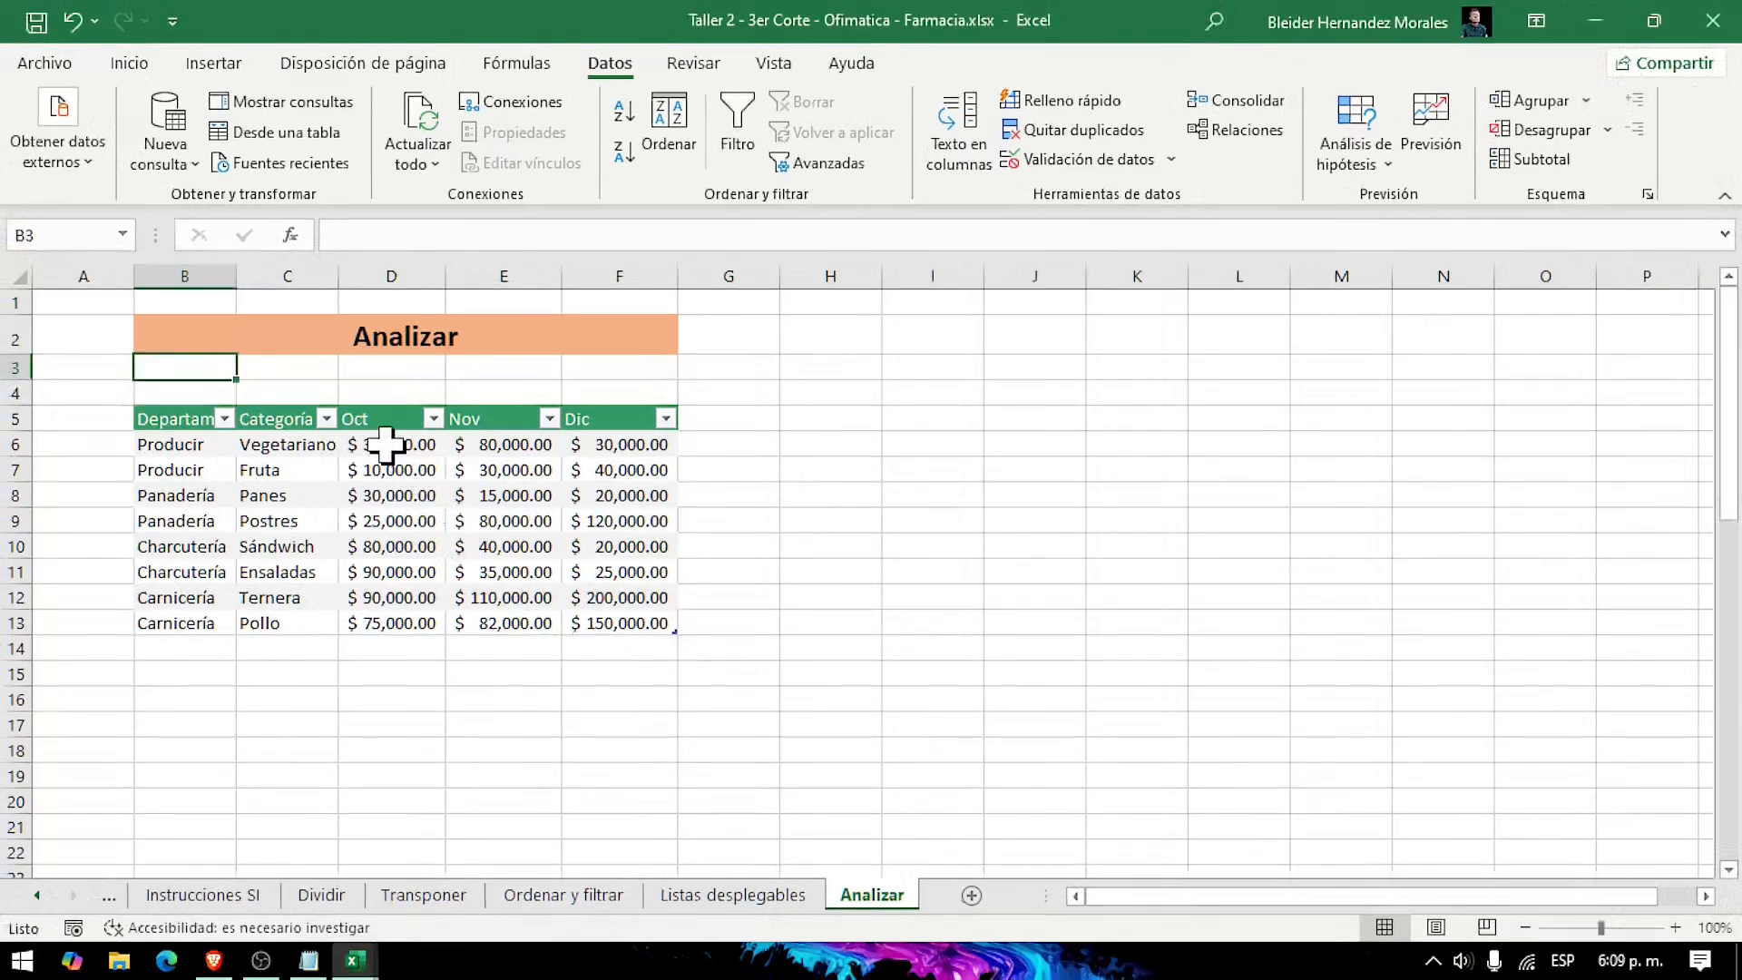
pyautogui.moveTo(326, 307); pyautogui.dragTo(637, 337)
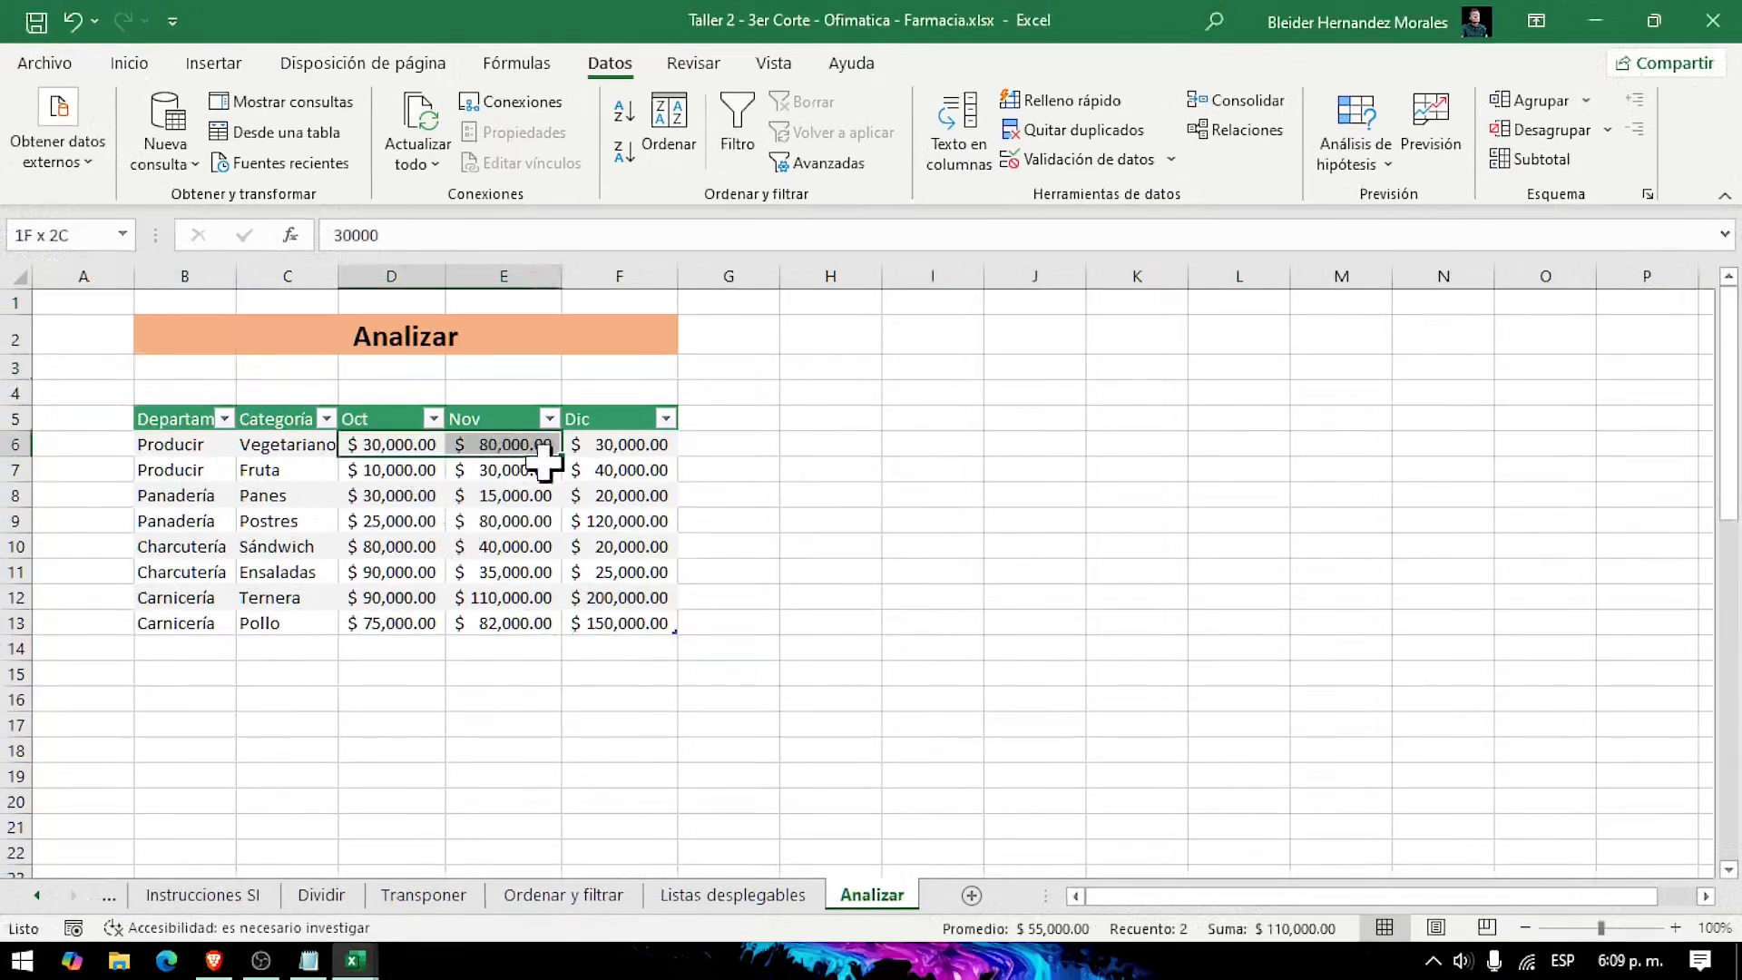
pyautogui.moveTo(544, 462); pyautogui.dragTo(608, 626)
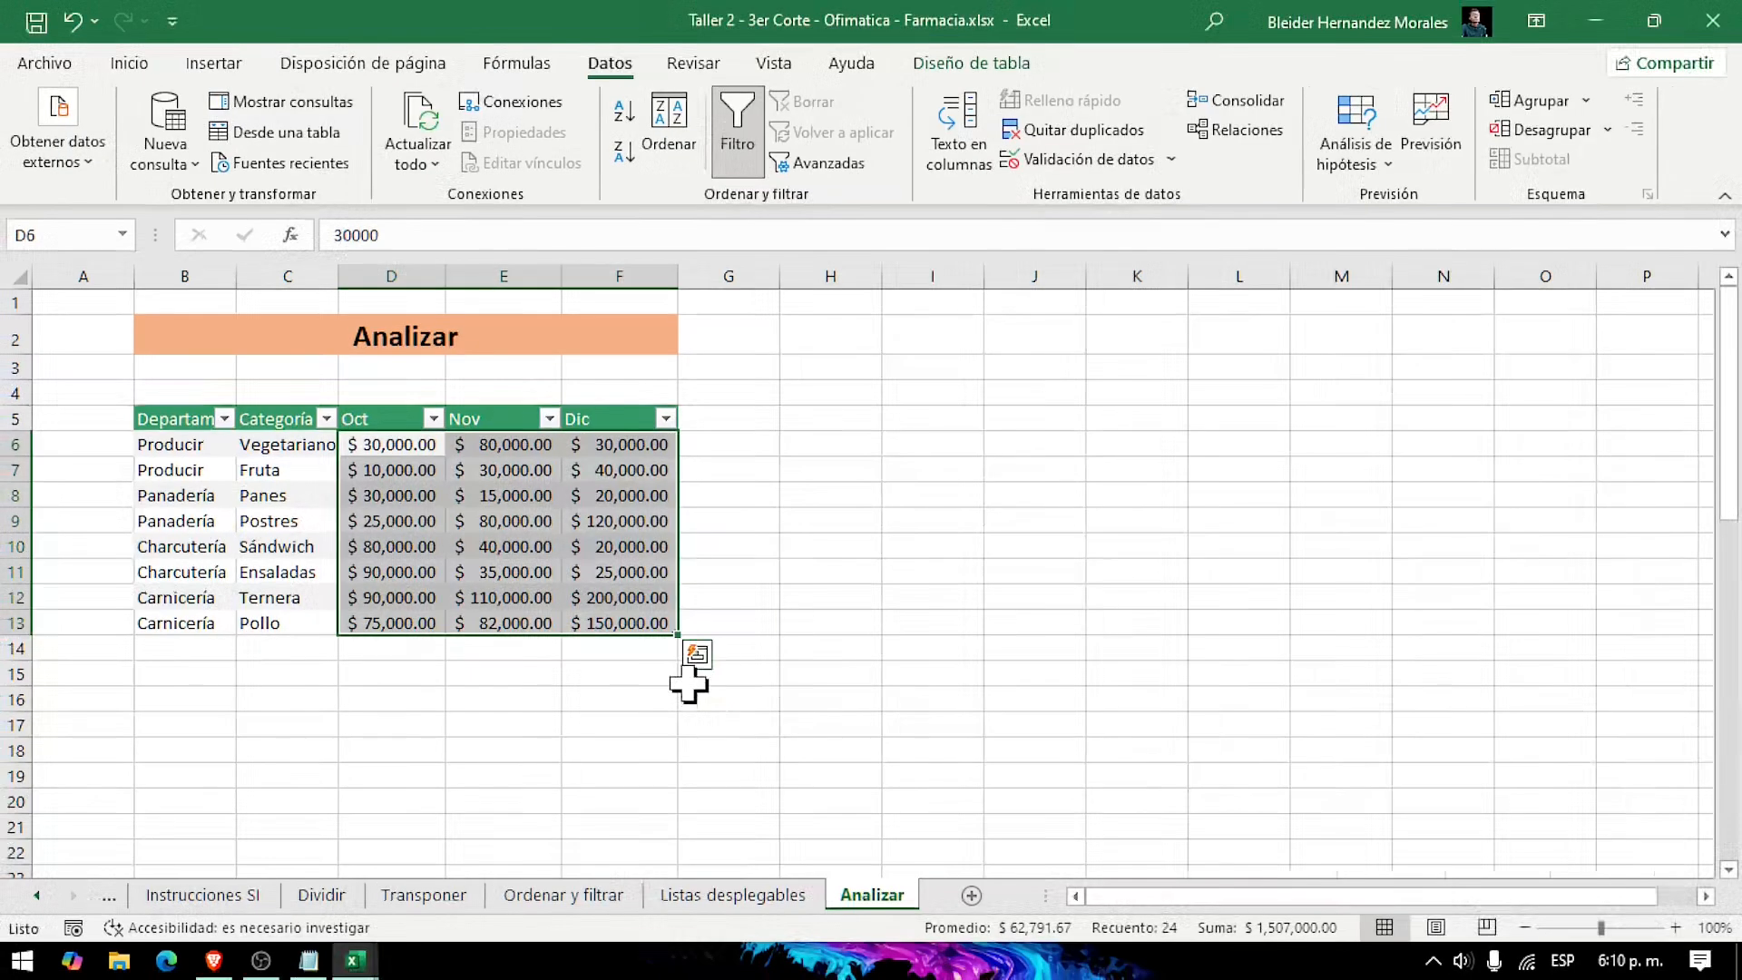
pyautogui.click(704, 659)
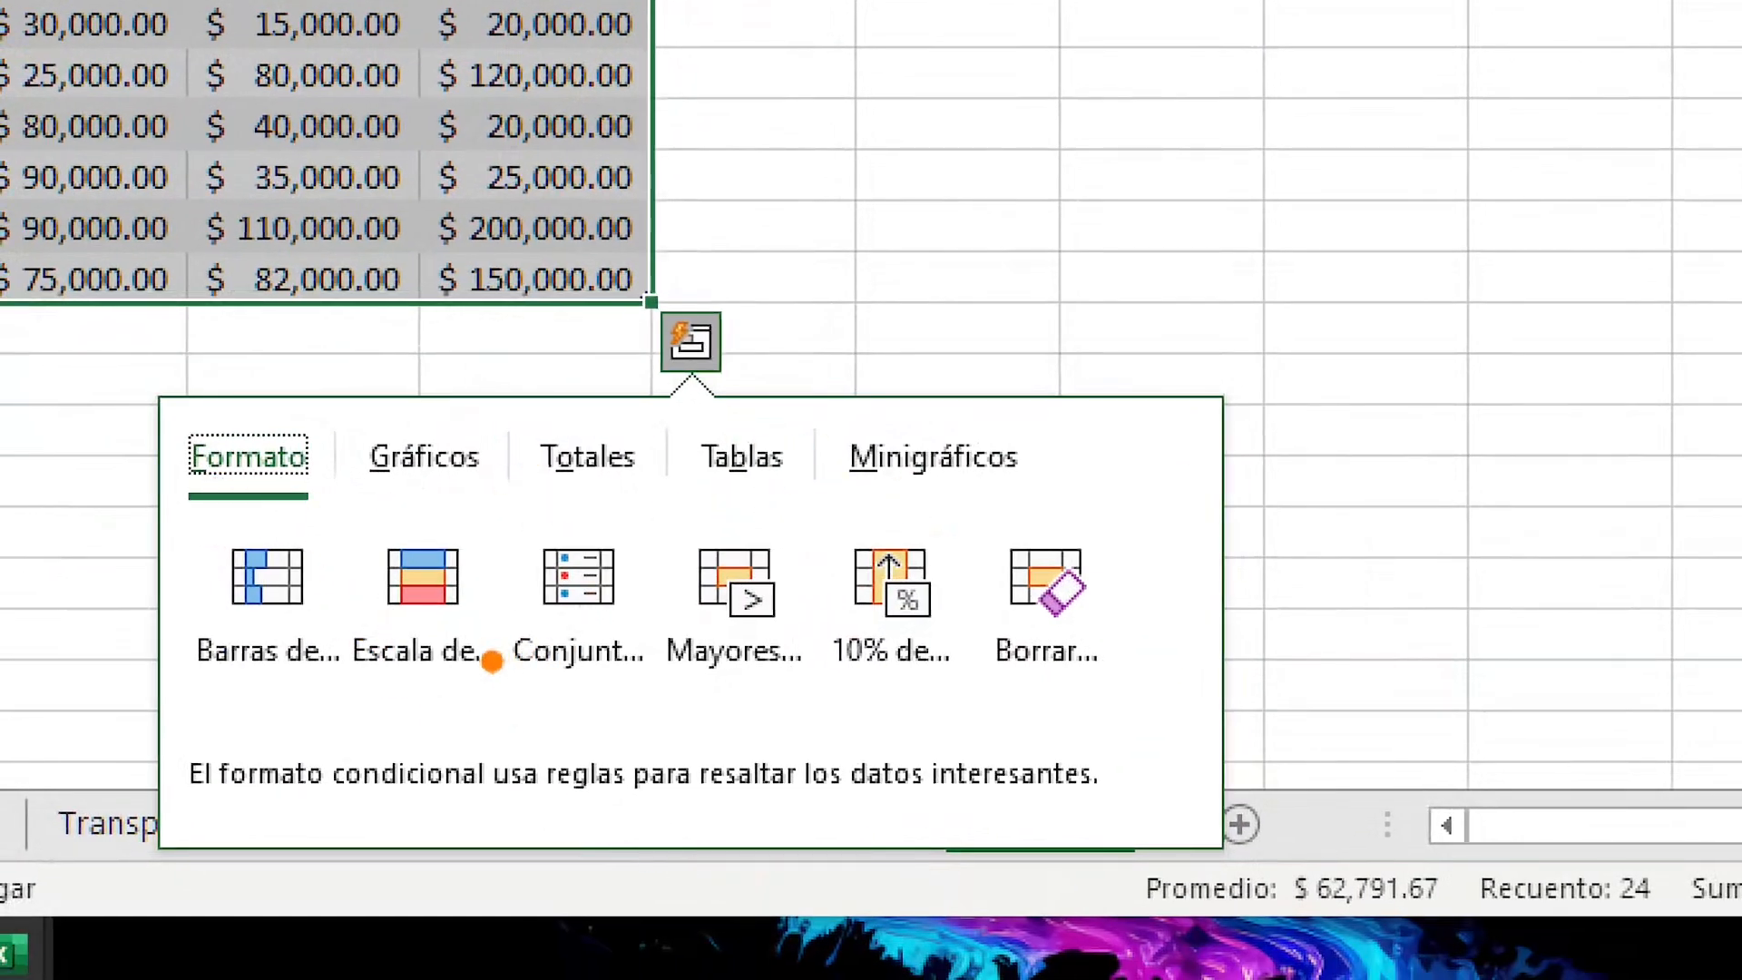
pyautogui.press('Escape')
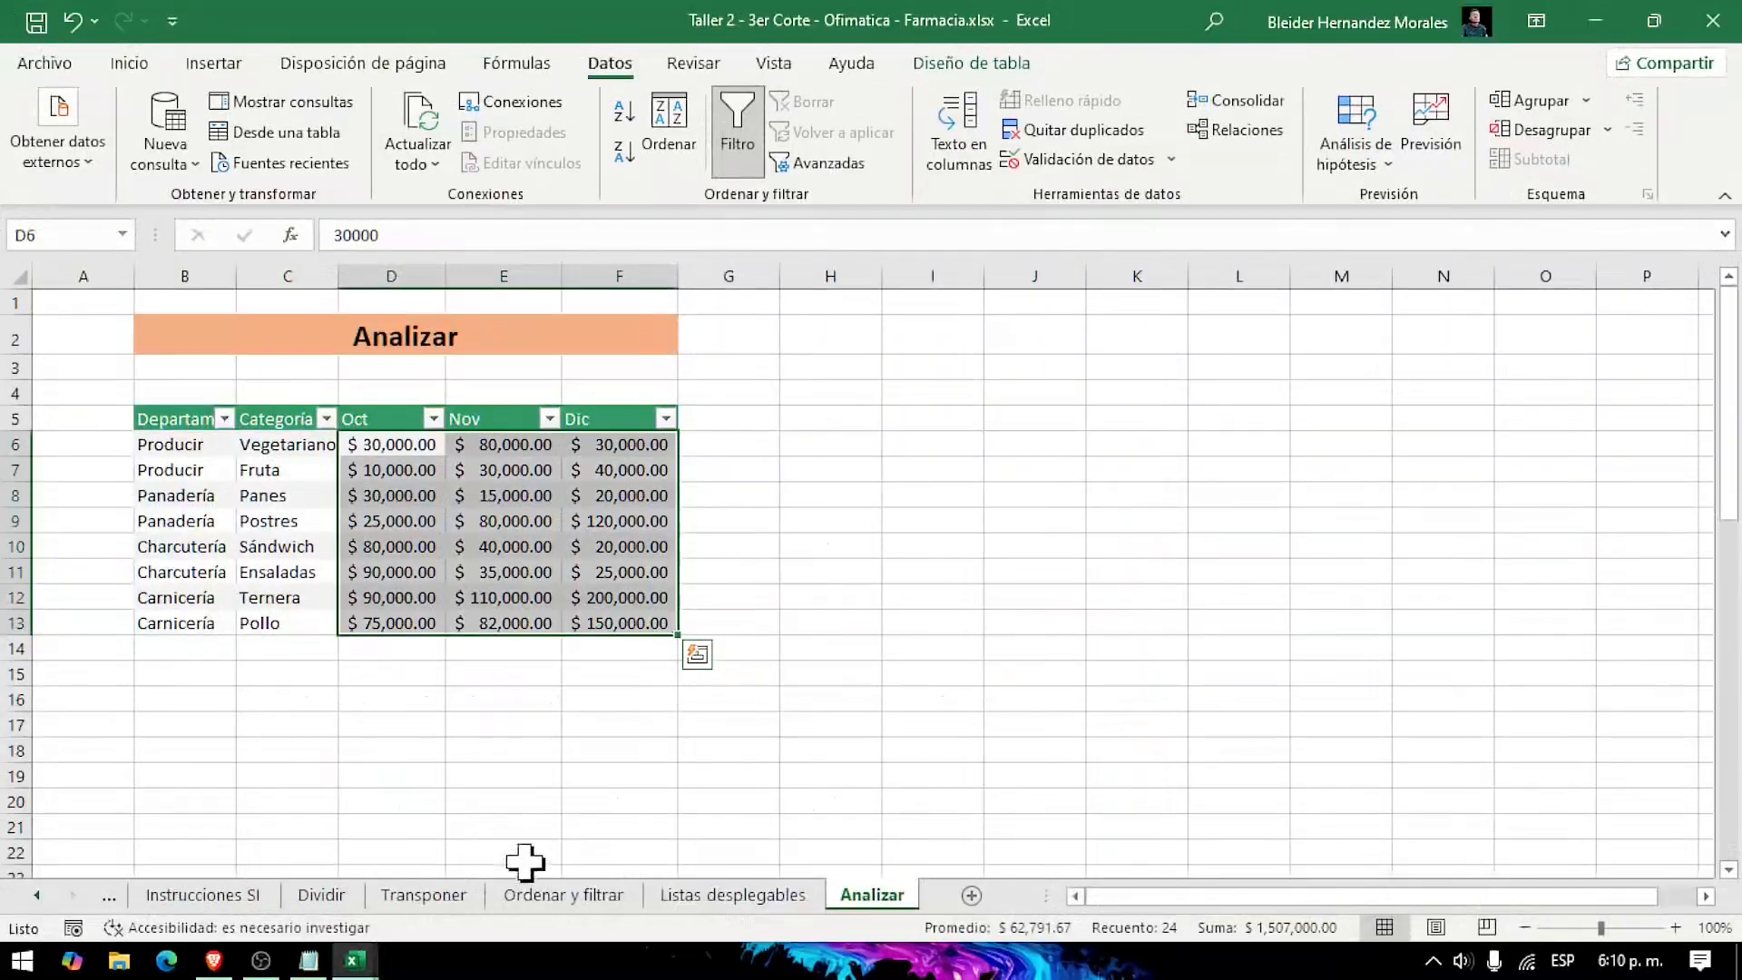
pyautogui.click(702, 660)
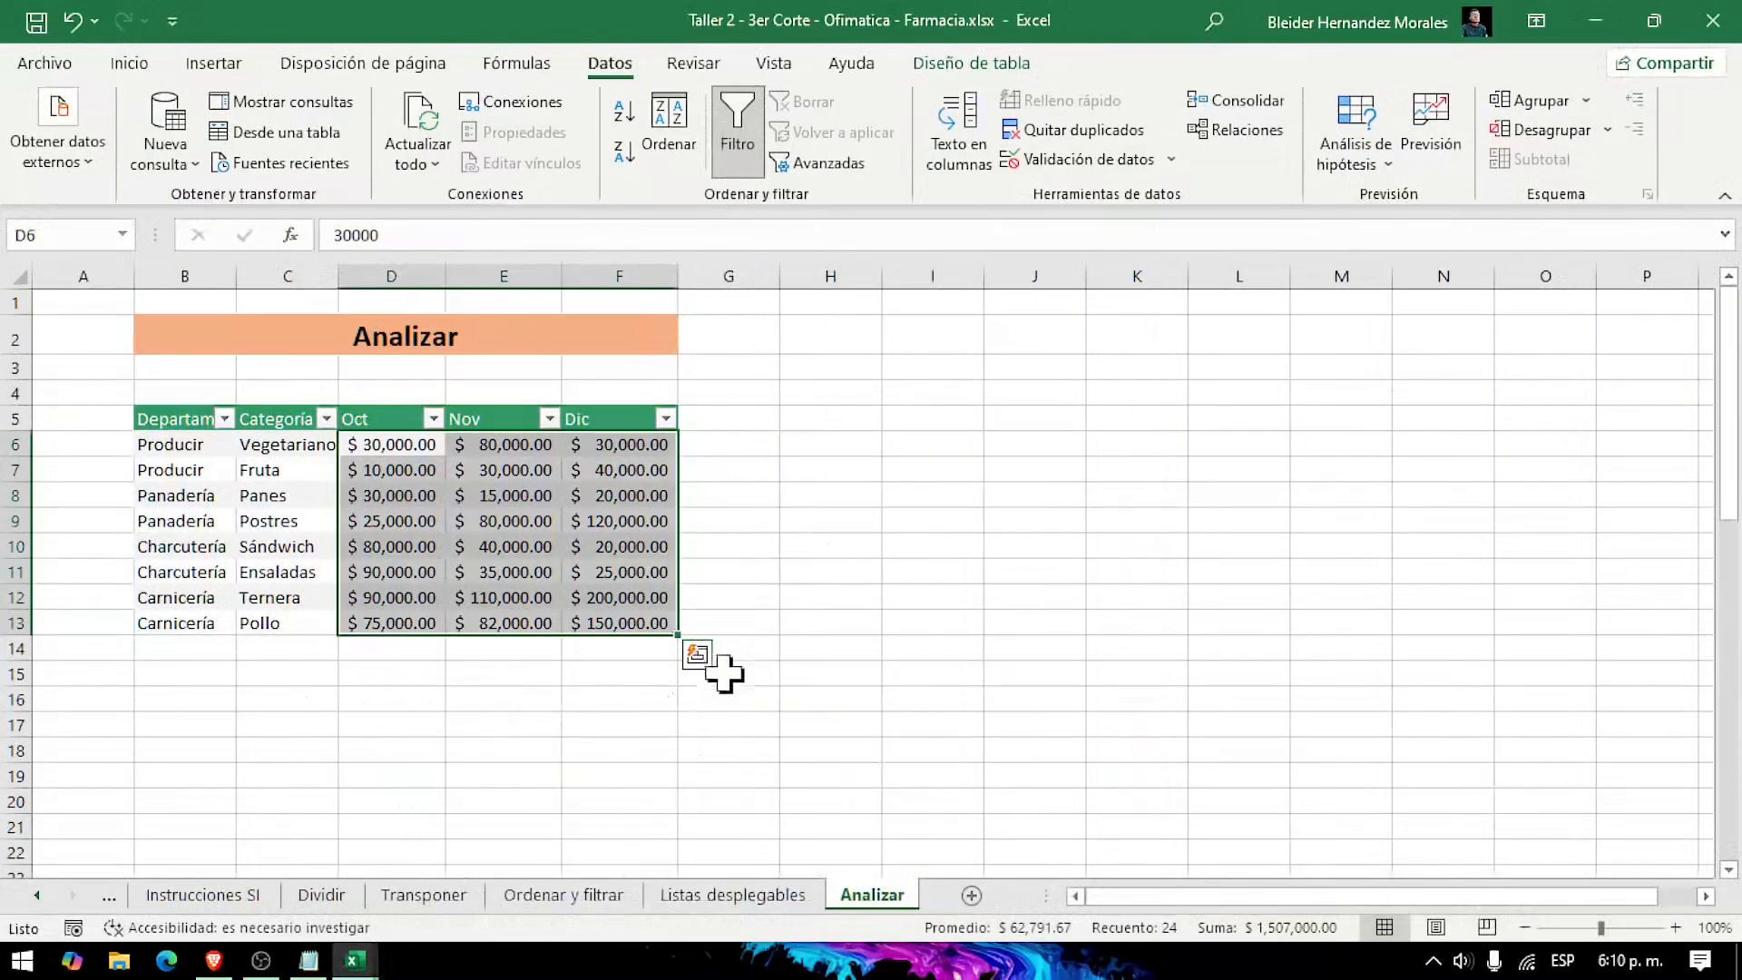
pyautogui.click(700, 655)
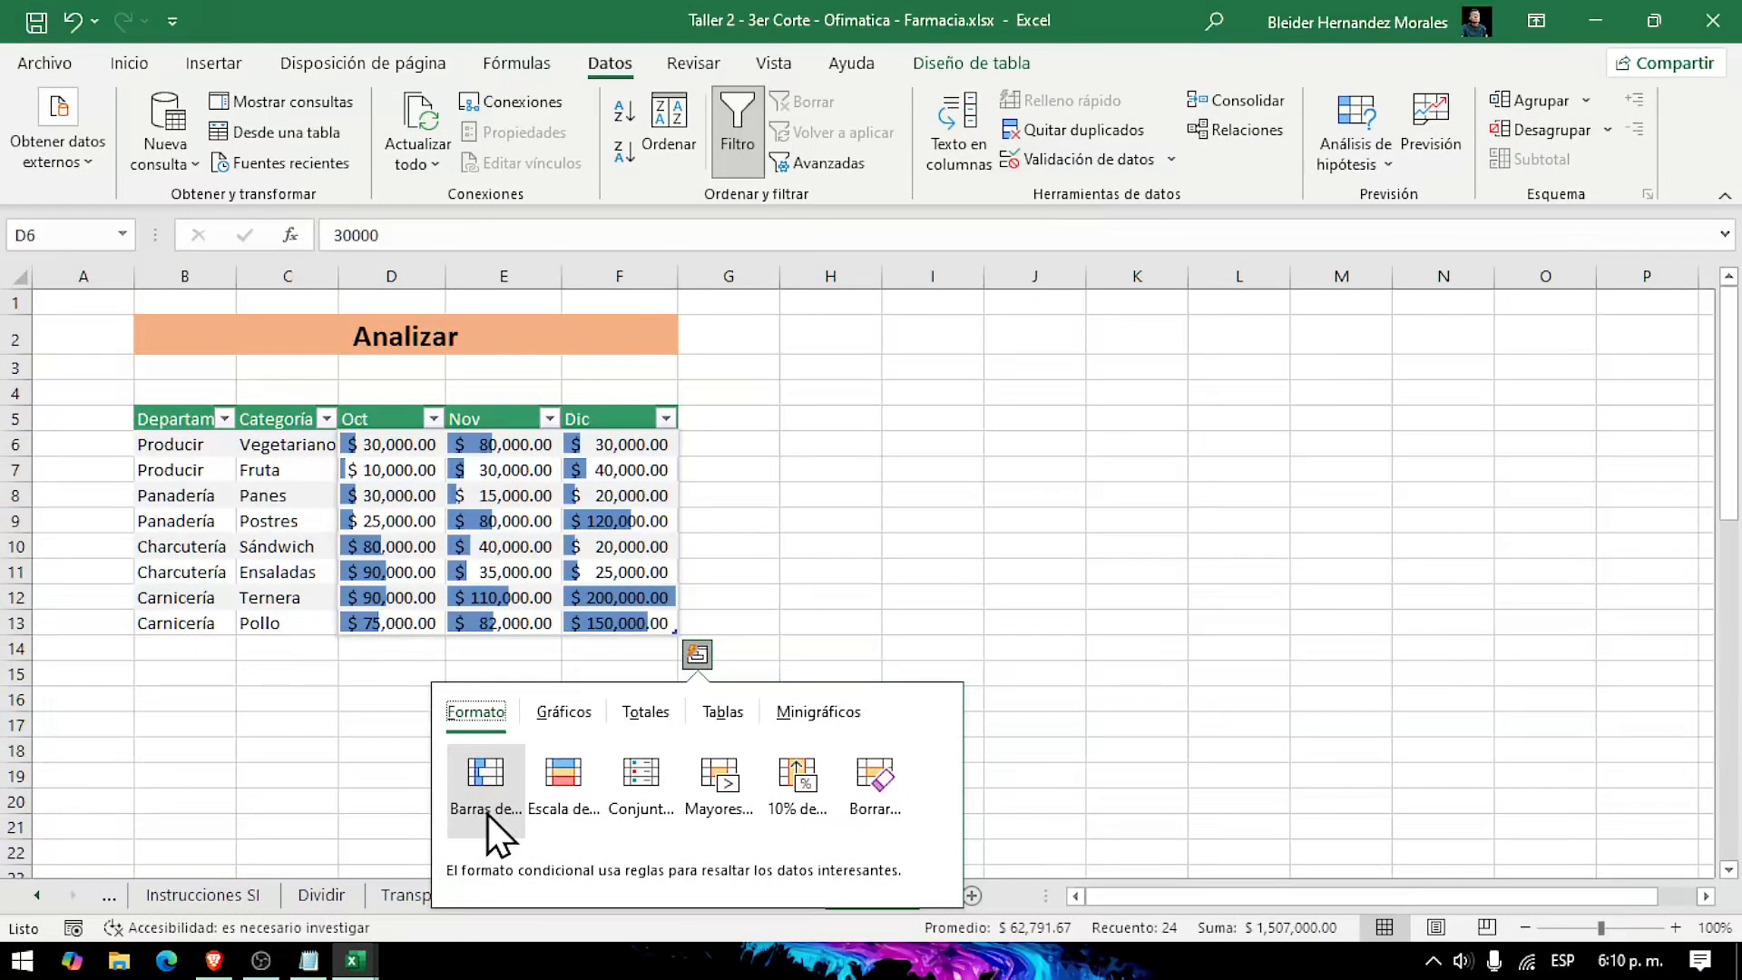
pyautogui.click(487, 814)
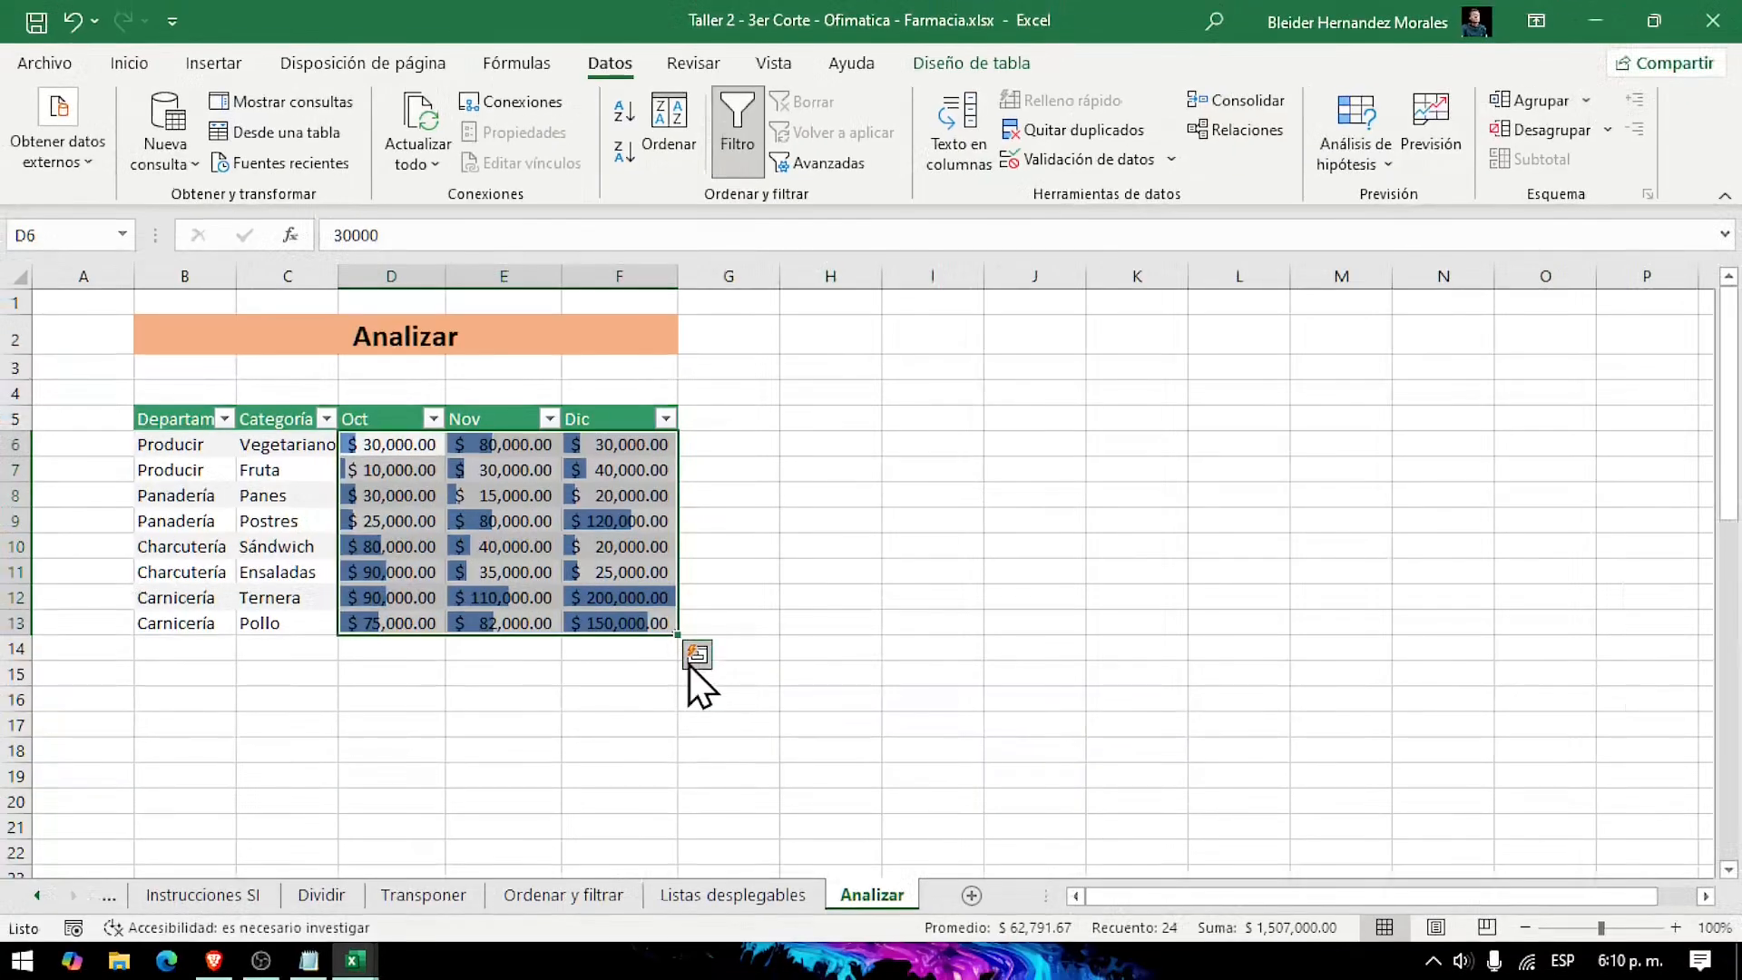
pyautogui.click(859, 719)
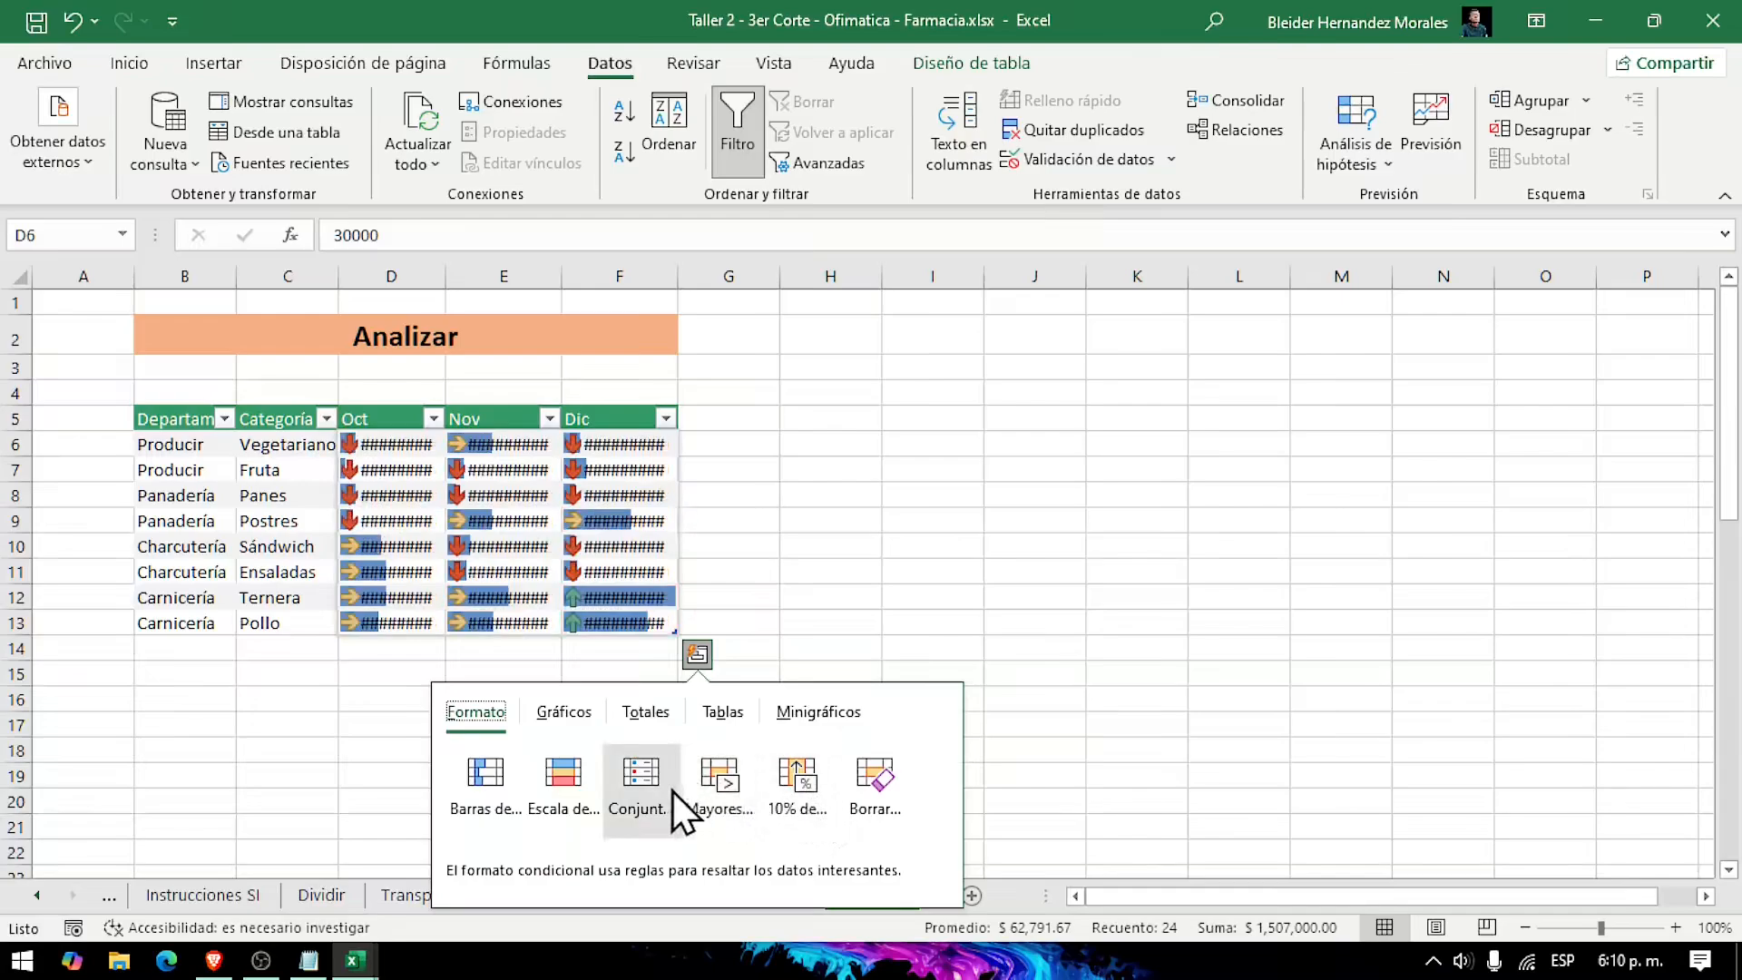
pyautogui.click(569, 795)
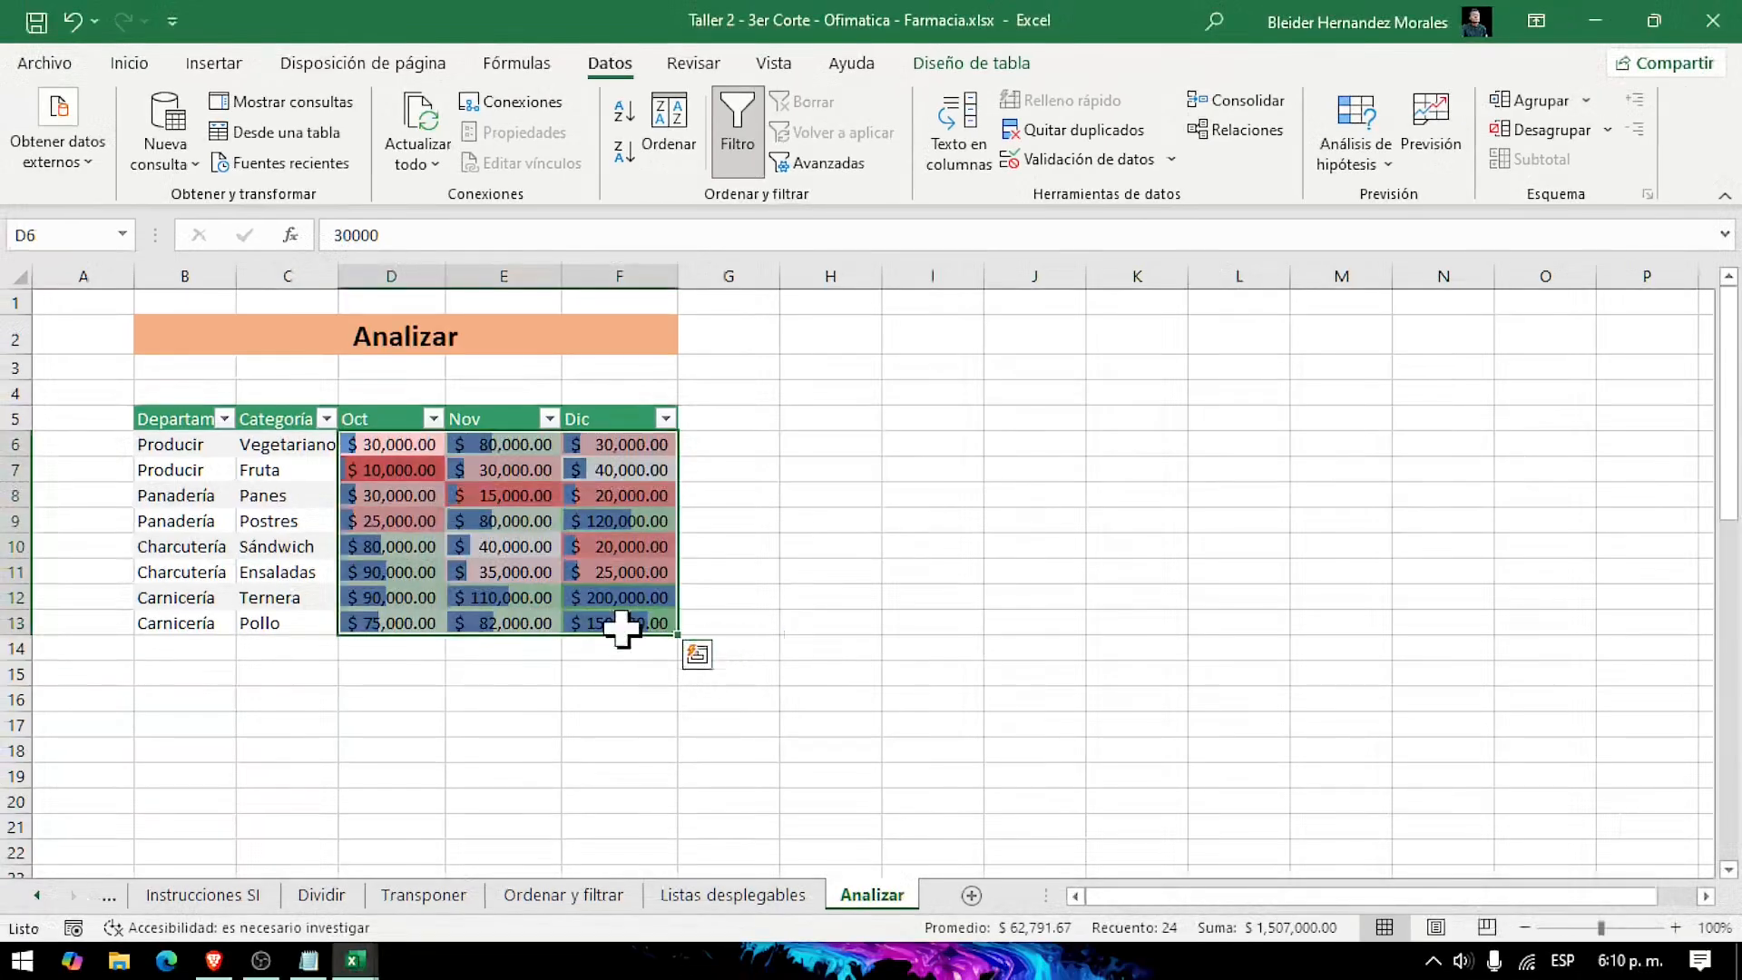
# Step: Examine the Quick Analysis formatting, chart and totals options for D6:F13 without applying any of them
pyautogui.click(700, 658)
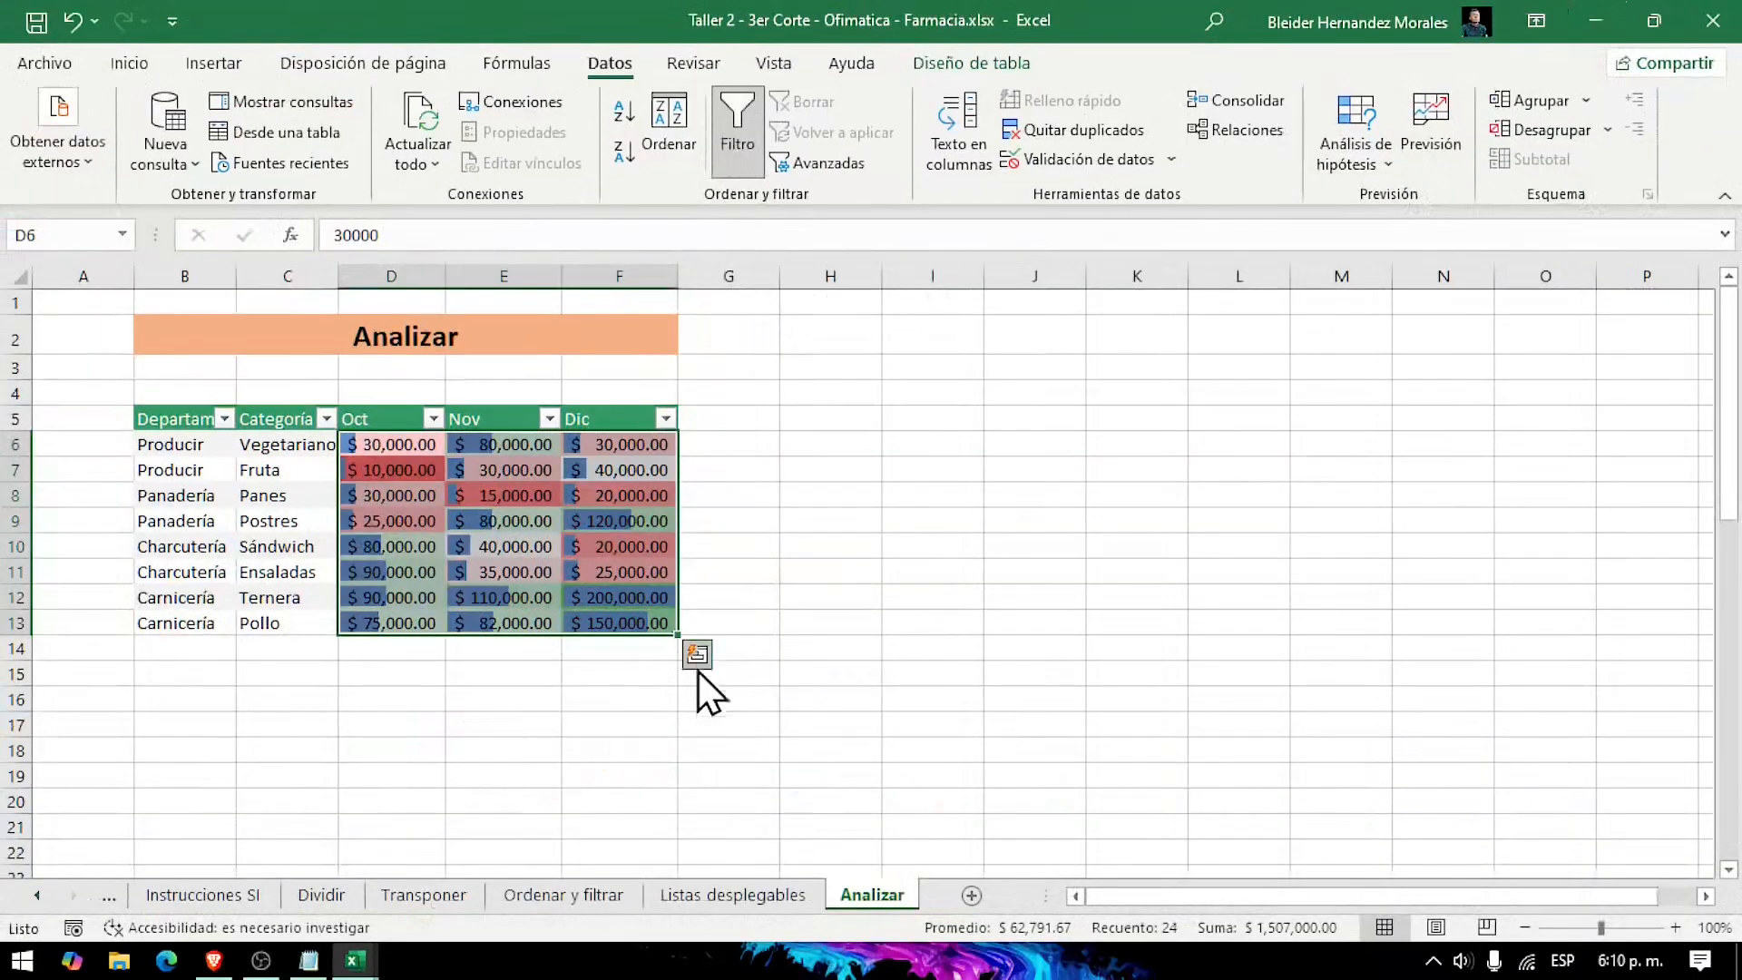
pyautogui.click(697, 661)
pyautogui.click(572, 717)
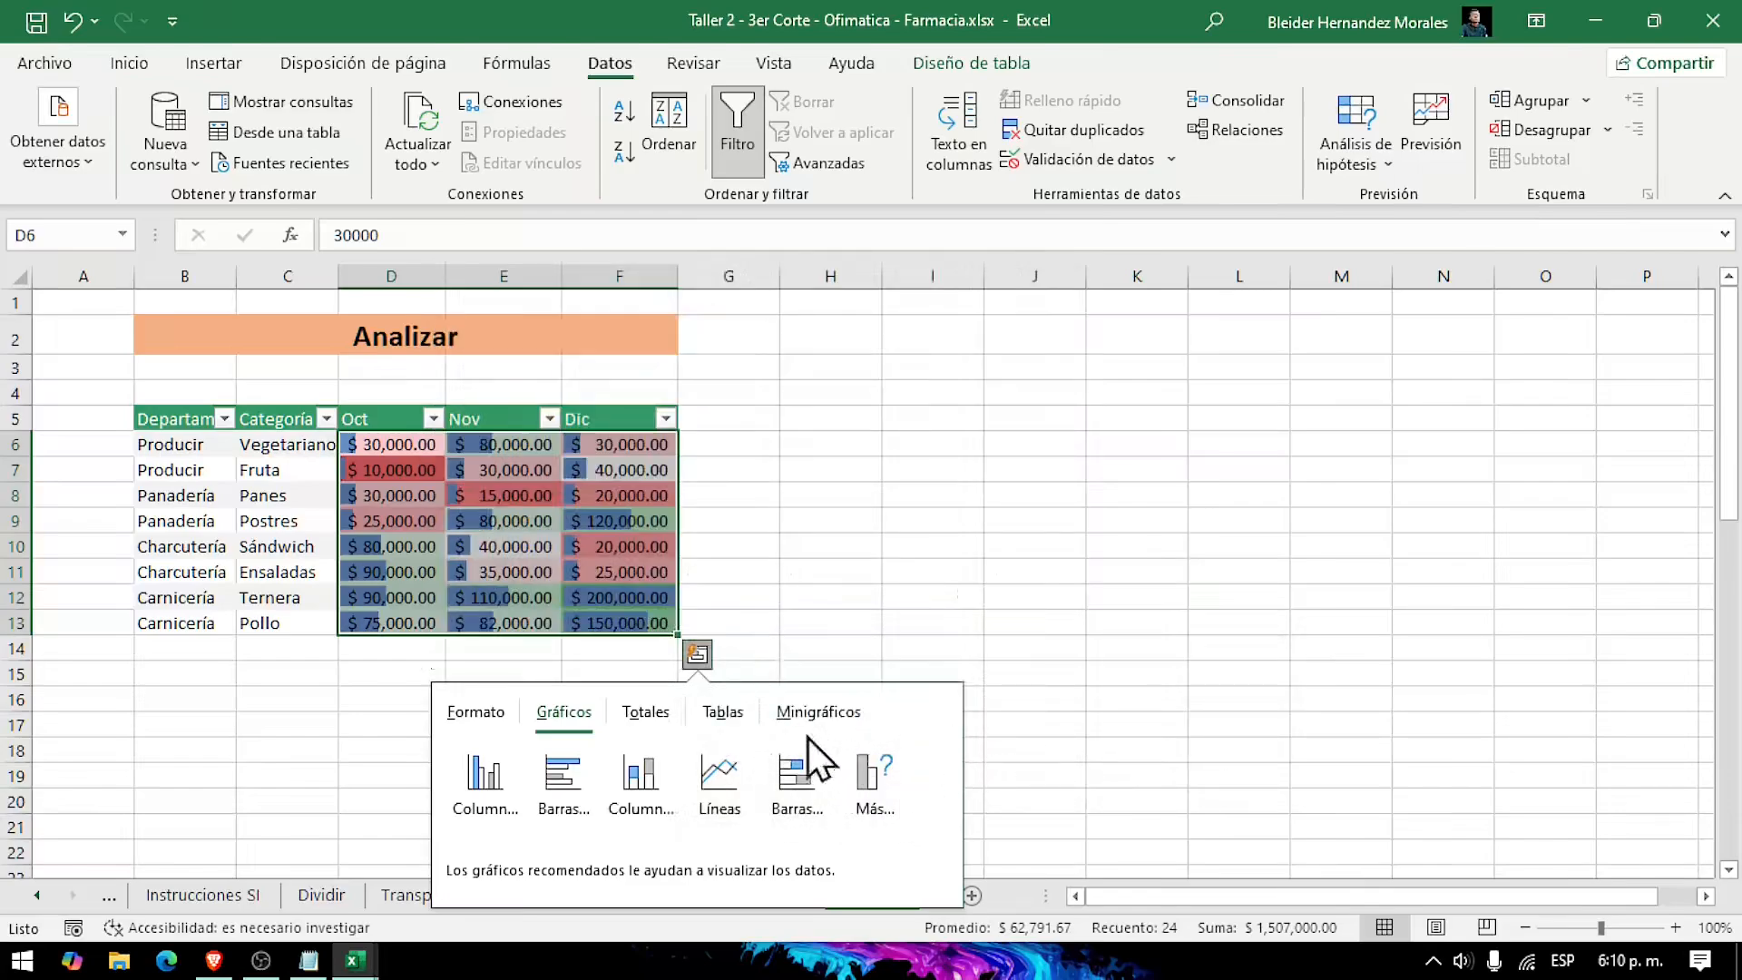
pyautogui.click(662, 708)
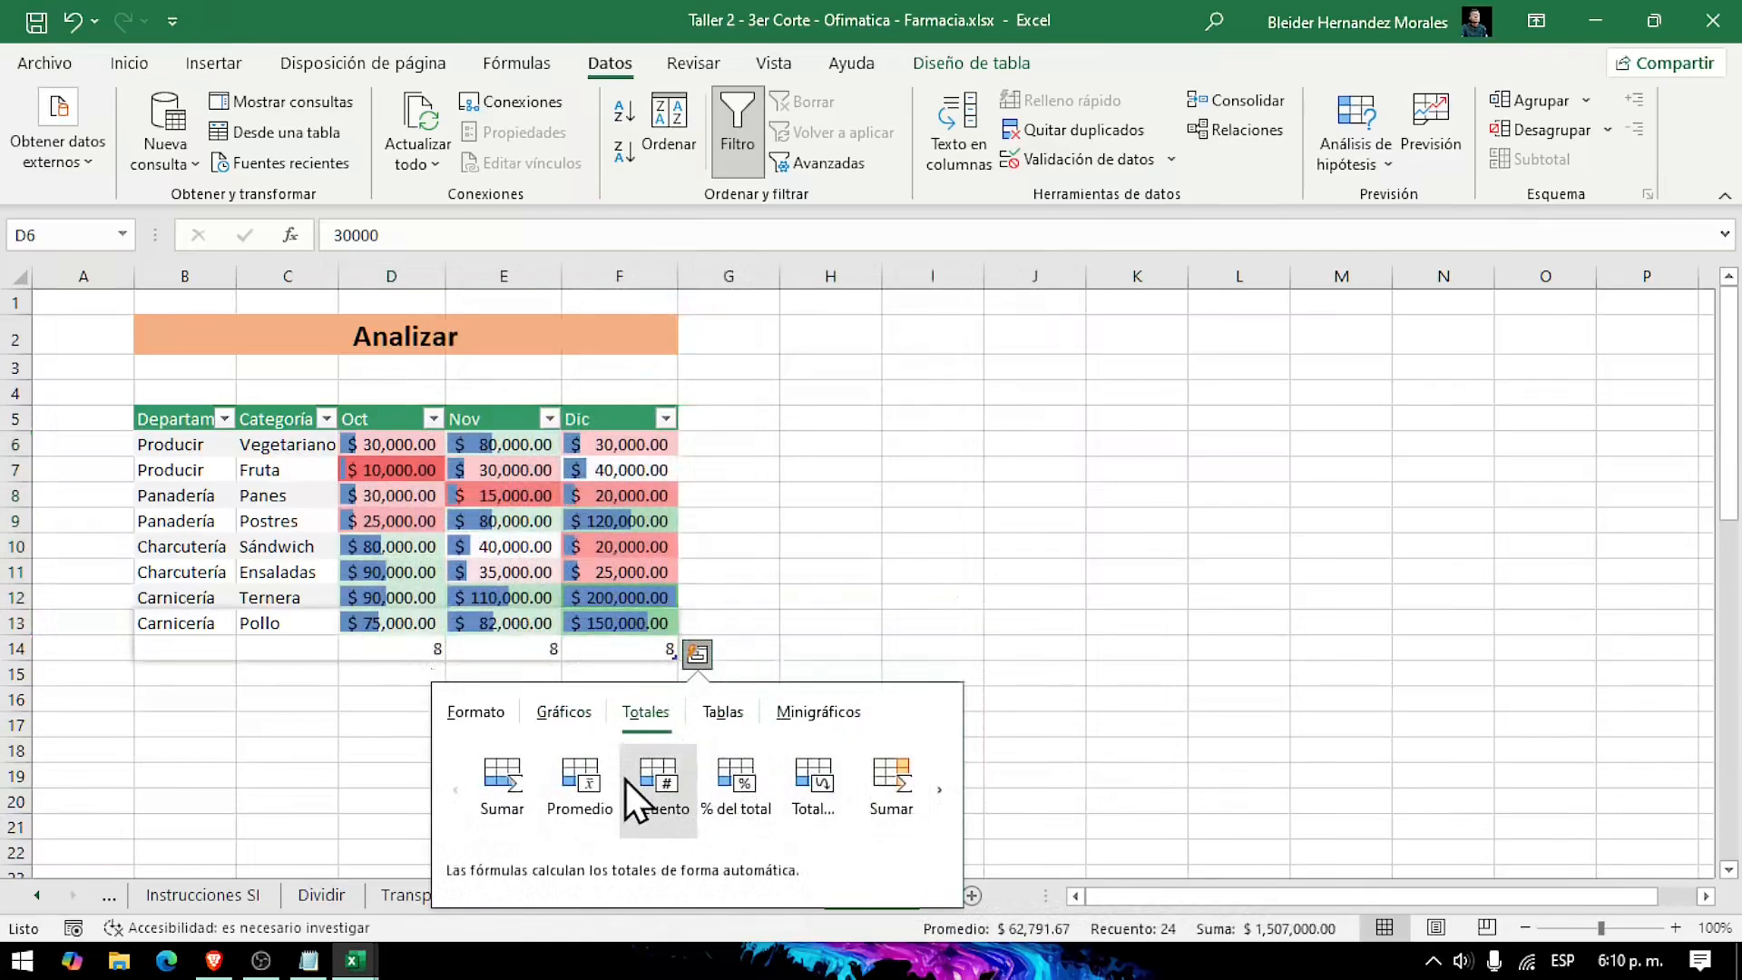
pyautogui.press('Escape')
pyautogui.click(1268, 657)
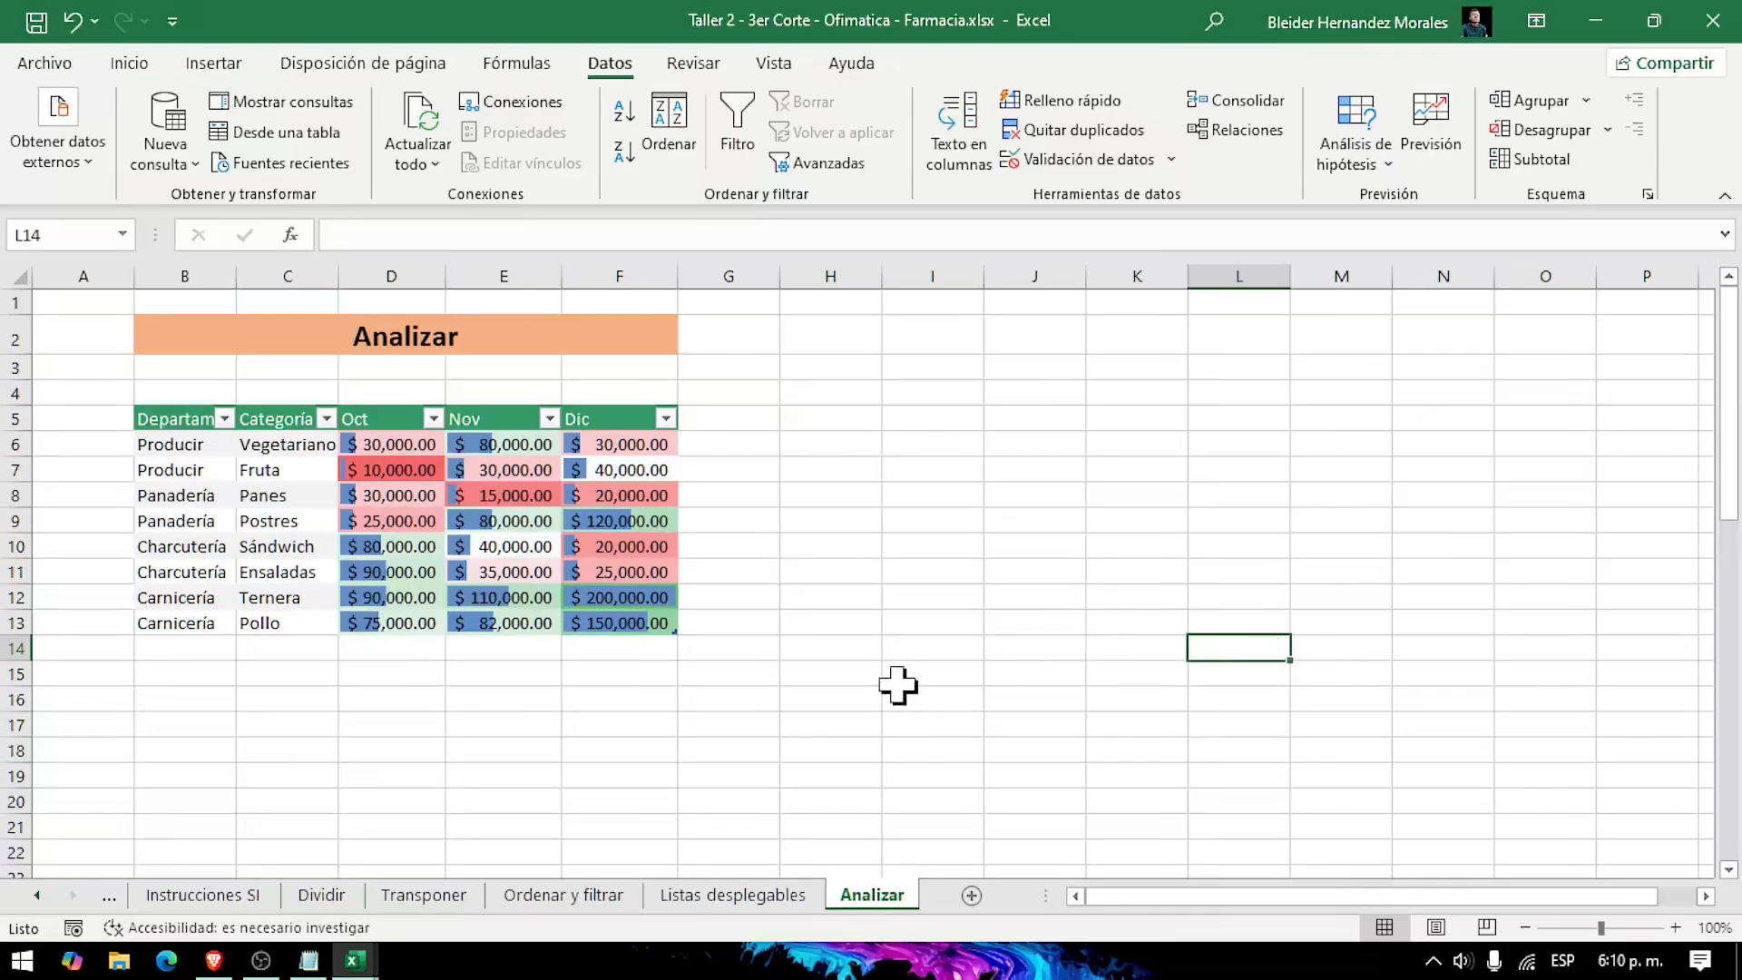